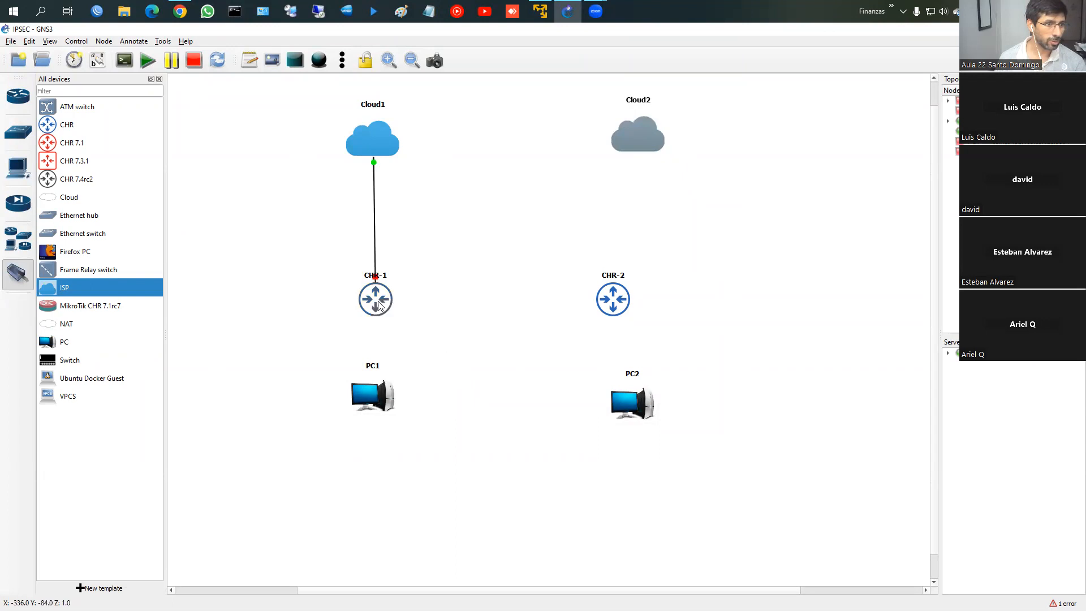
# Step: Link Cloud1 to CHR-1 ether1, CHR-1 ether2 to PC1, and CHR-2 ether2 to PC2
pyautogui.click(388, 322)
pyautogui.click(371, 392)
pyautogui.click(396, 397)
pyautogui.click(621, 301)
pyautogui.click(636, 319)
pyautogui.click(637, 403)
pyautogui.click(648, 409)
# Step: Cable Cloud2 to CHR-2, then align CHR-2 and PC2 beneath Cloud2
pyautogui.click(632, 137)
pyautogui.click(643, 143)
pyautogui.click(613, 296)
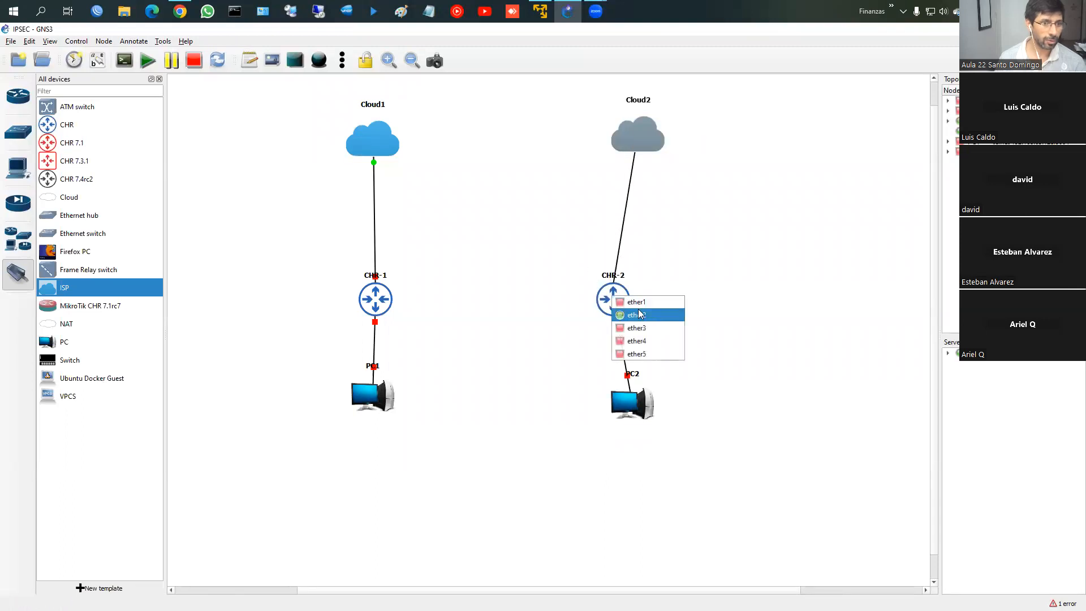
pyautogui.click(645, 315)
pyautogui.click(9, 284)
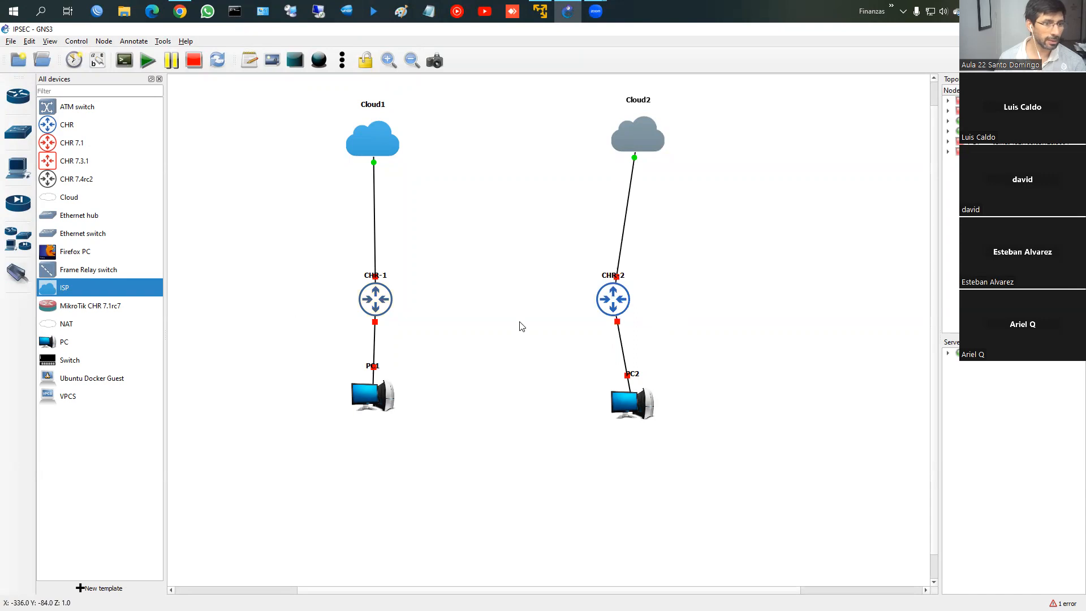
pyautogui.moveTo(611, 304); pyautogui.dragTo(633, 300)
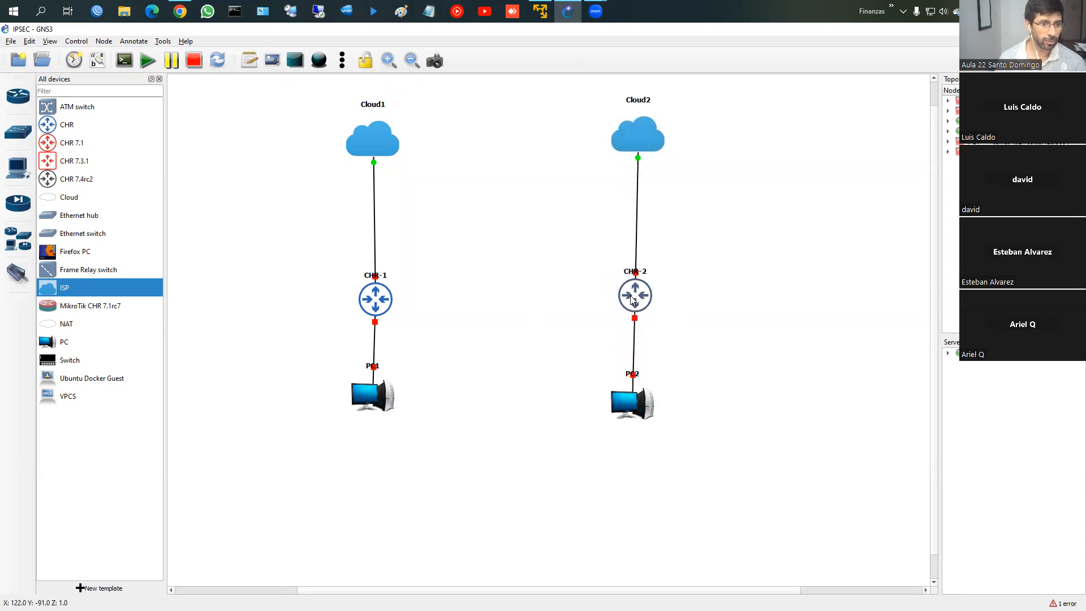
pyautogui.moveTo(633, 396); pyautogui.dragTo(638, 396)
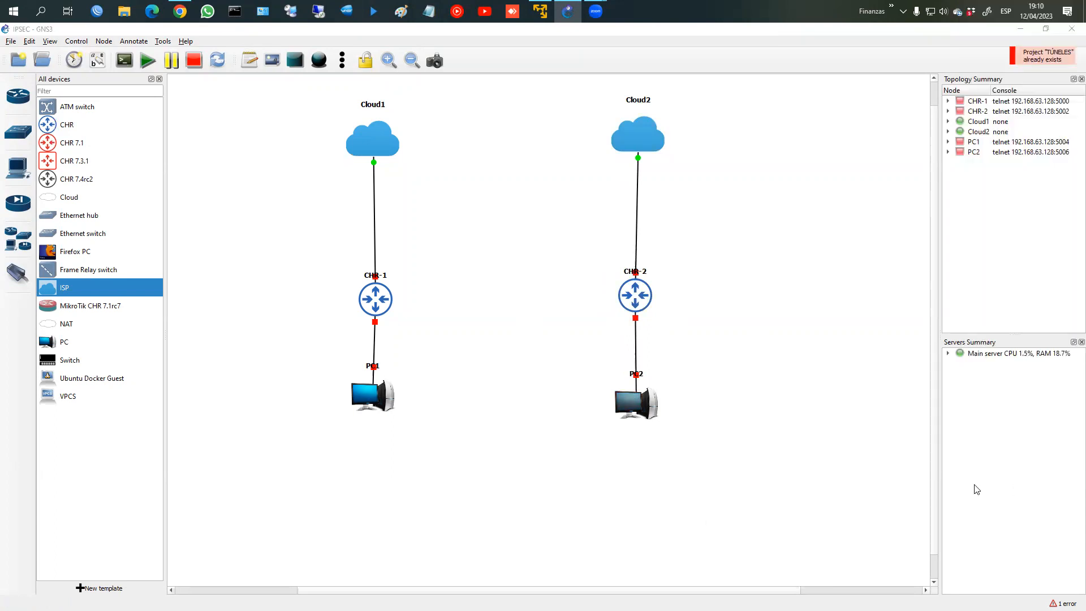
# Step: Draw a wide, flat rectangle stretching from Cloud1 to Cloud2
pyautogui.moveTo(367, 300); pyautogui.dragTo(364, 299)
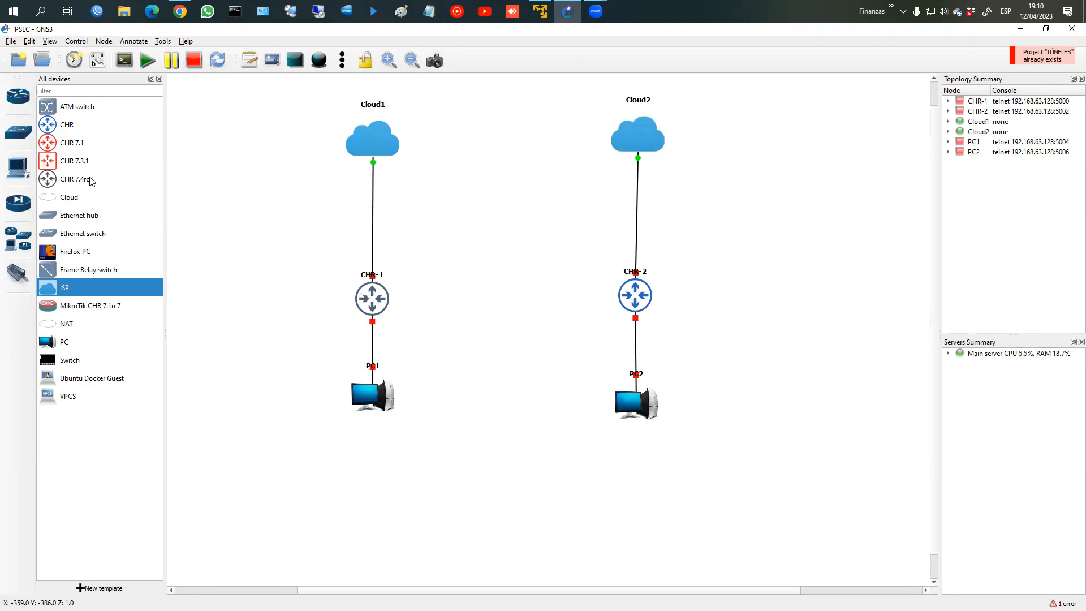
pyautogui.click(295, 60)
pyautogui.moveTo(405, 125)
pyautogui.mouseDown()
pyautogui.moveTo(424, 140)
pyautogui.moveTo(600, 151)
pyautogui.mouseUp()
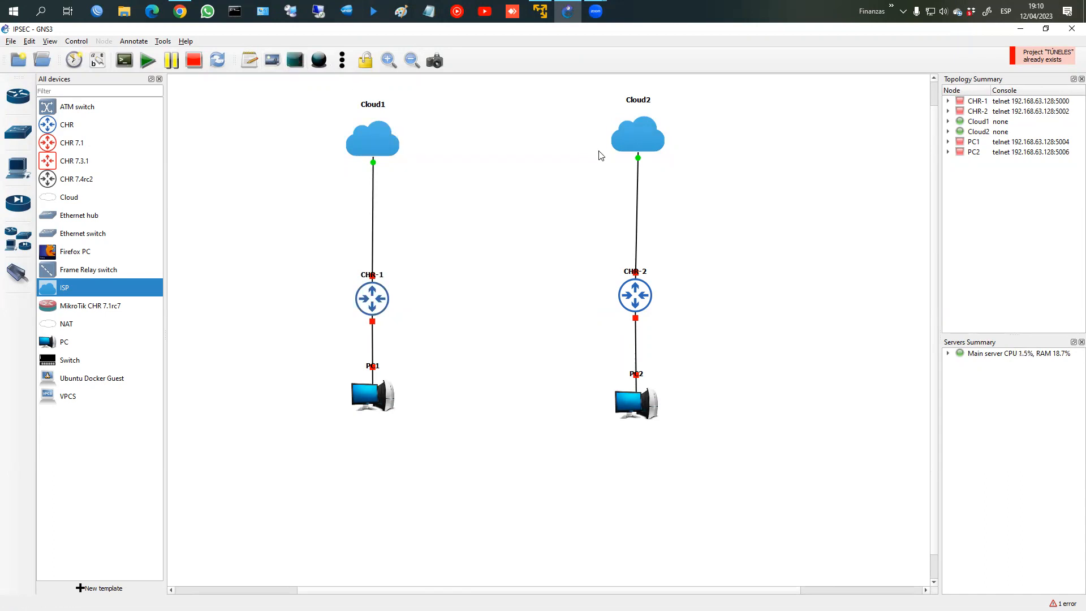
pyautogui.click(295, 60)
pyautogui.click(408, 119)
pyautogui.click(499, 164)
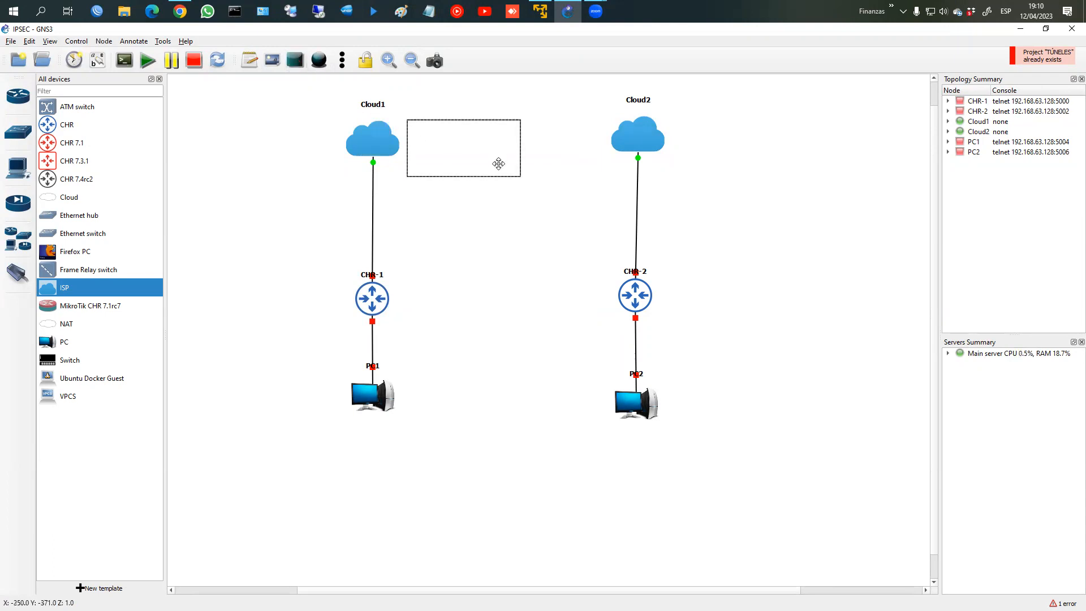
pyautogui.moveTo(462, 154); pyautogui.dragTo(463, 154)
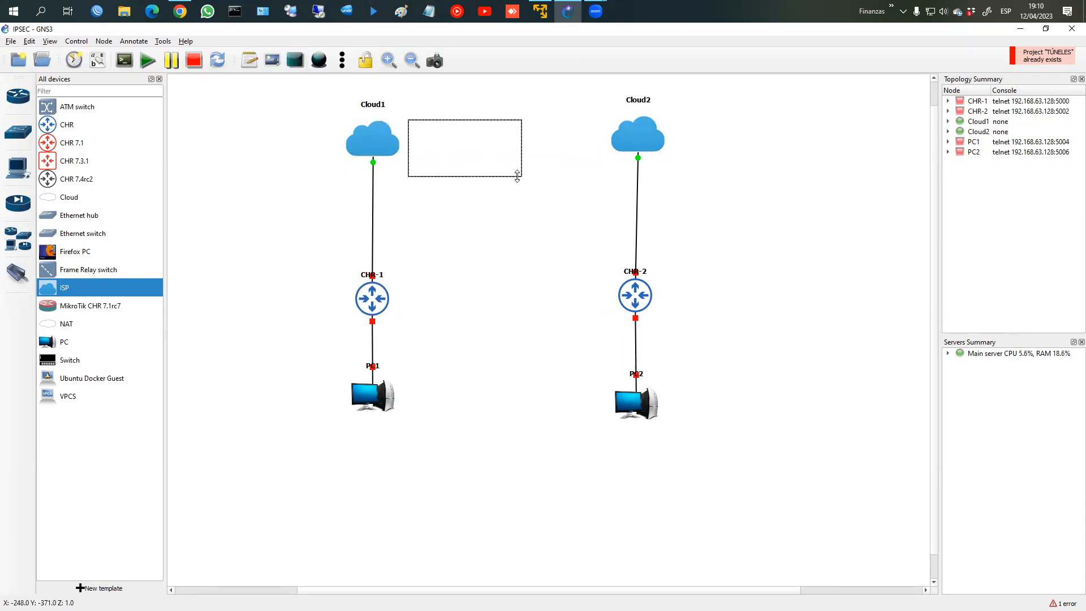
pyautogui.moveTo(521, 173); pyautogui.dragTo(605, 151)
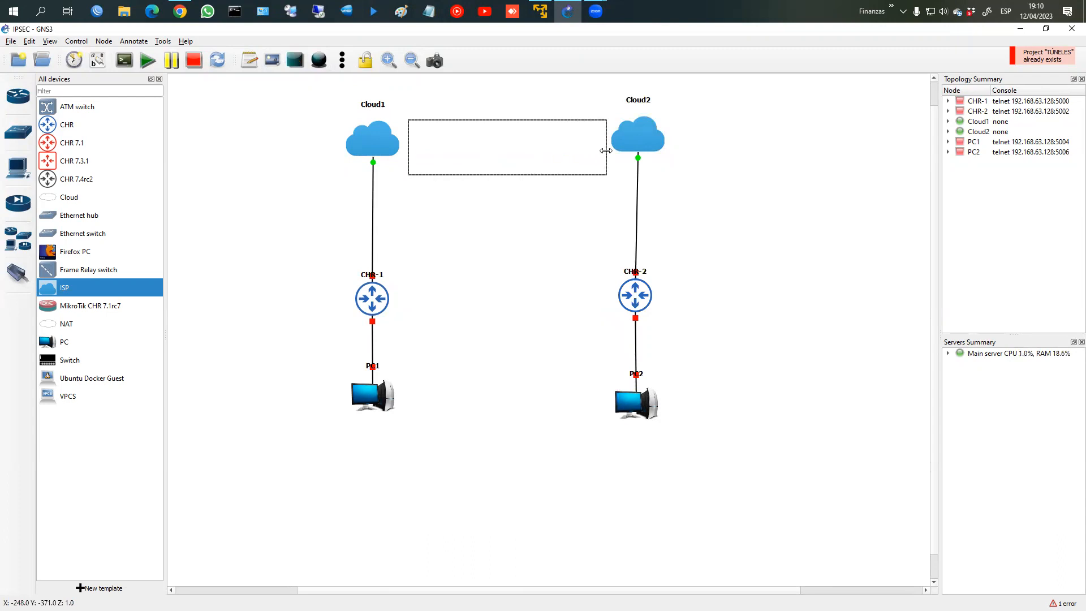
pyautogui.moveTo(502, 175); pyautogui.dragTo(503, 150)
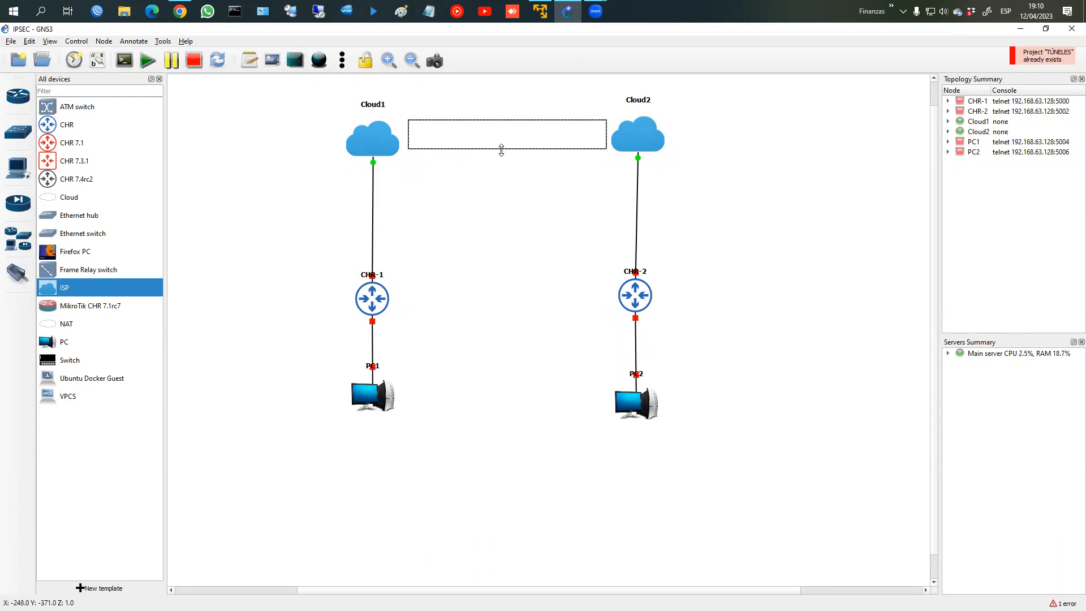
# Step: Add the note 'Túnel IPSEC' and centre it inside the rectangle
pyautogui.click(250, 61)
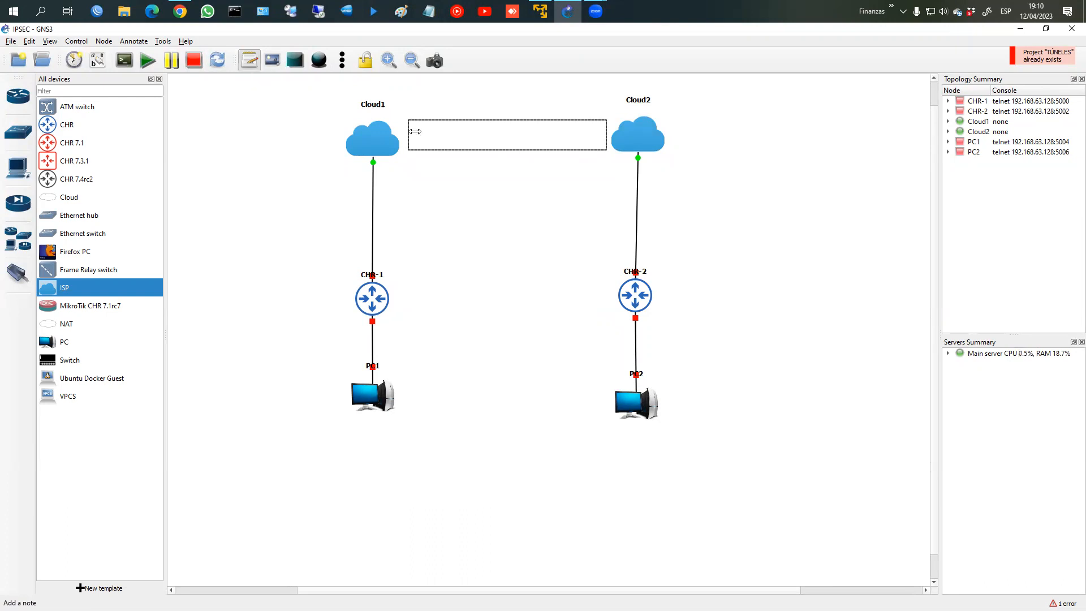
pyautogui.click(448, 140)
pyautogui.write('Túnel IPSEC')
pyautogui.click(538, 185)
pyautogui.moveTo(481, 150); pyautogui.dragTo(509, 139)
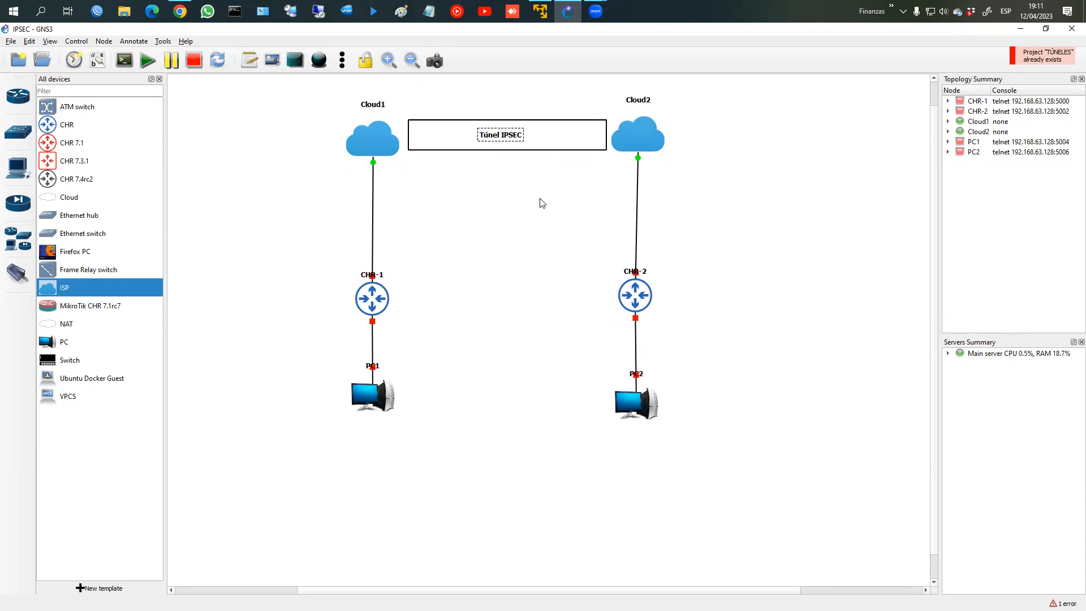
# Step: Raise CHR-1, CHR-2 and PC2 slightly on the canvas, then select the CHR-1 label
pyautogui.click(378, 295)
pyautogui.moveTo(378, 295); pyautogui.dragTo(377, 285)
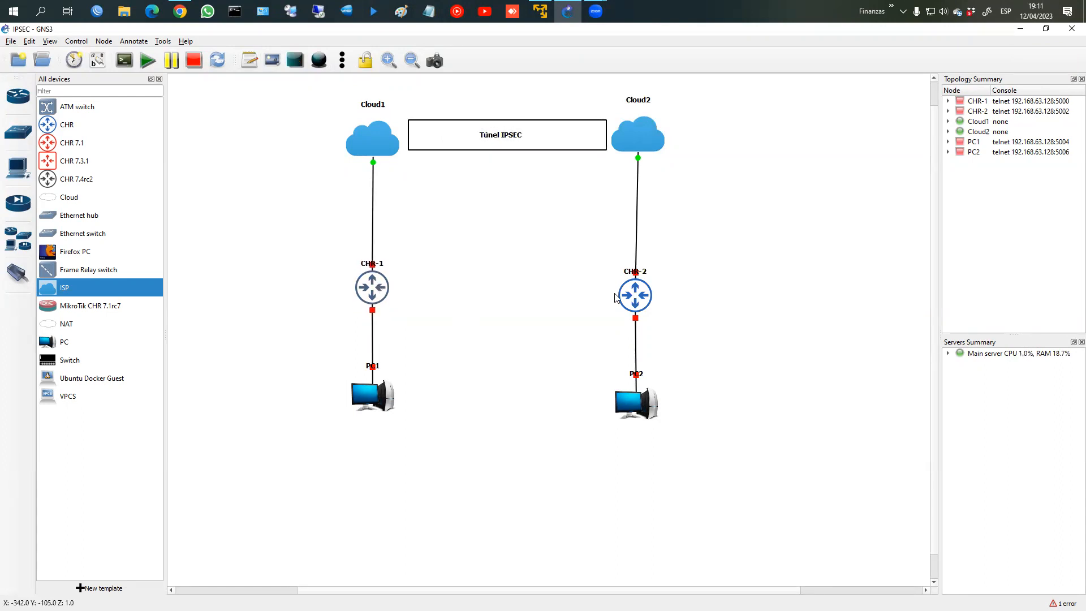
pyautogui.moveTo(634, 293); pyautogui.dragTo(635, 282)
pyautogui.moveTo(633, 397); pyautogui.dragTo(632, 390)
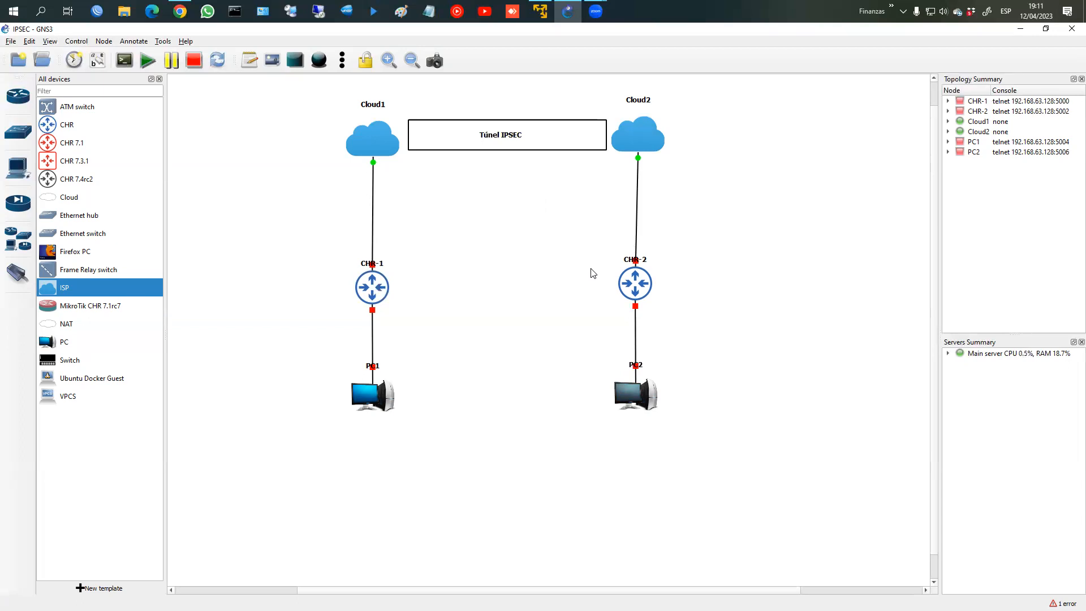
pyautogui.click(369, 264)
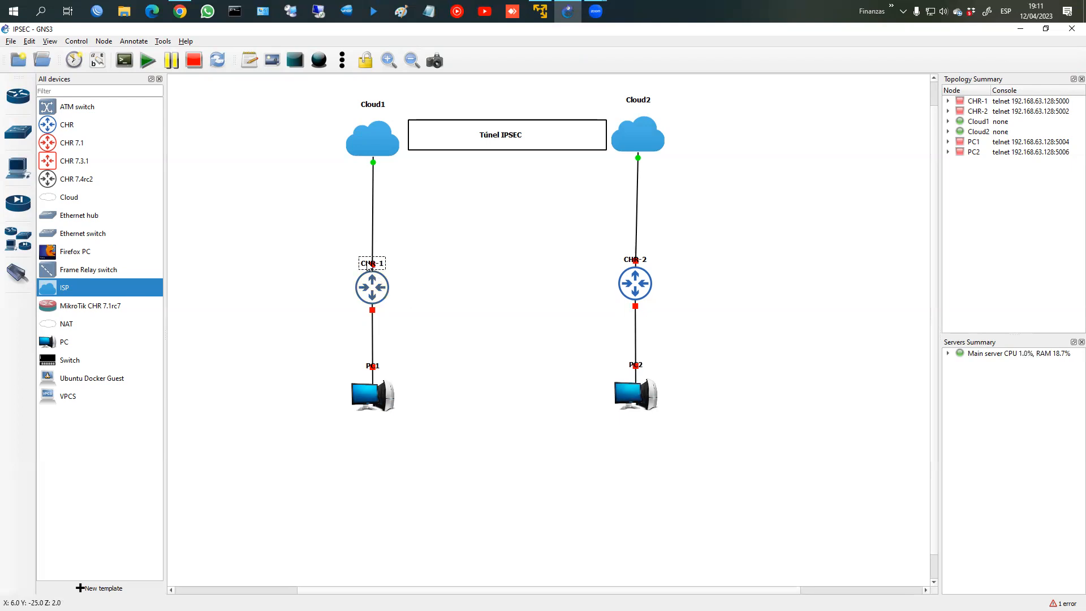
# Step: Rename router CHR-1 to R1 and CHR-2 to R2 through their hostname dialogs
pyautogui.moveTo(368, 264); pyautogui.dragTo(346, 267)
pyautogui.doubleClick(346, 267)
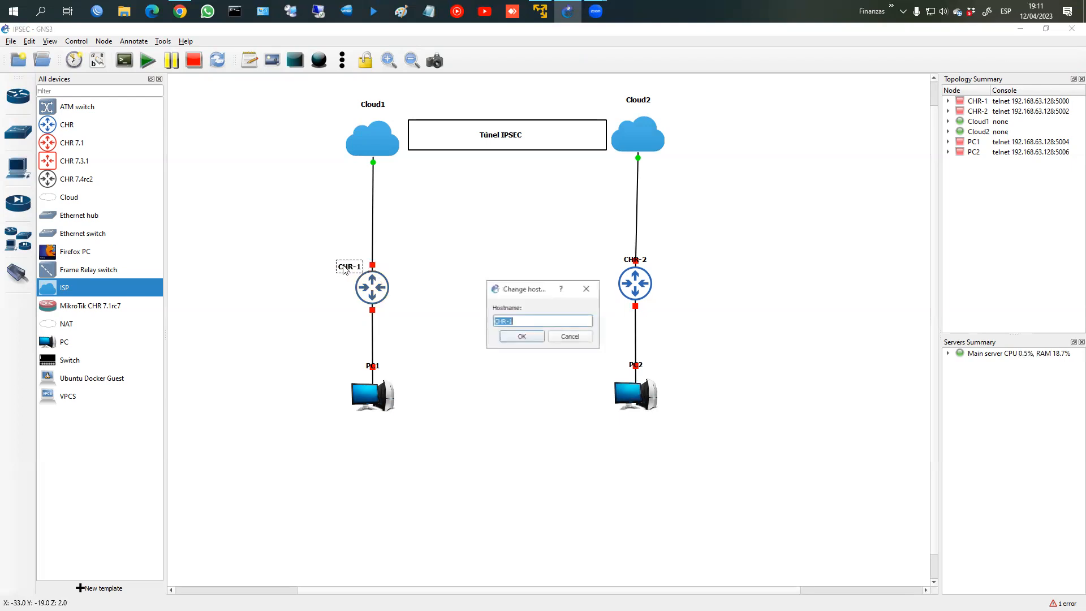
pyautogui.write('R1')
pyautogui.press('Return')
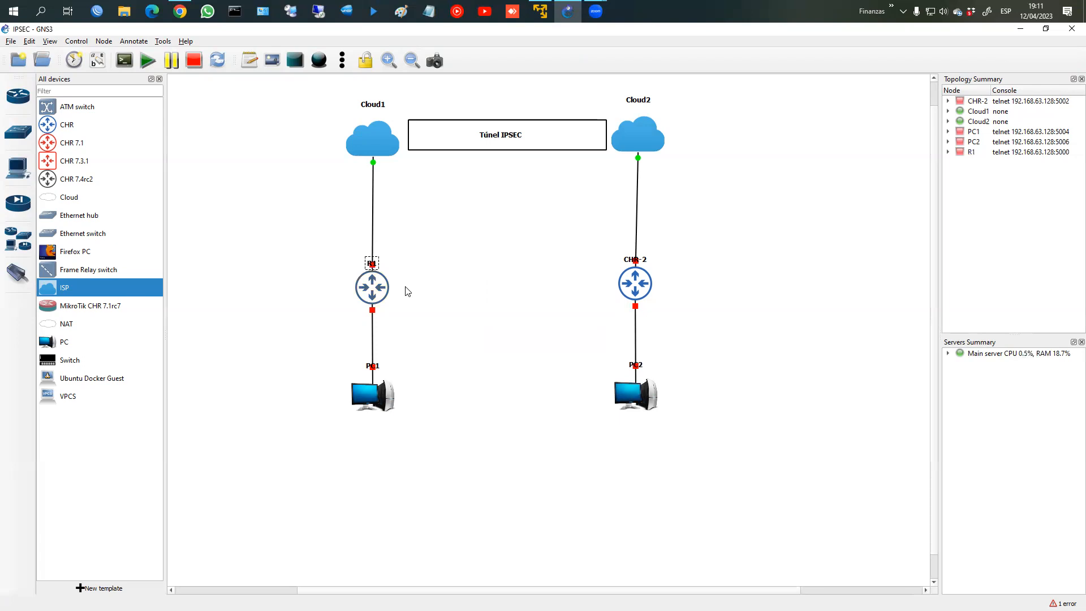
pyautogui.click(623, 260)
pyautogui.moveTo(622, 262); pyautogui.dragTo(613, 265)
pyautogui.doubleClick(612, 264)
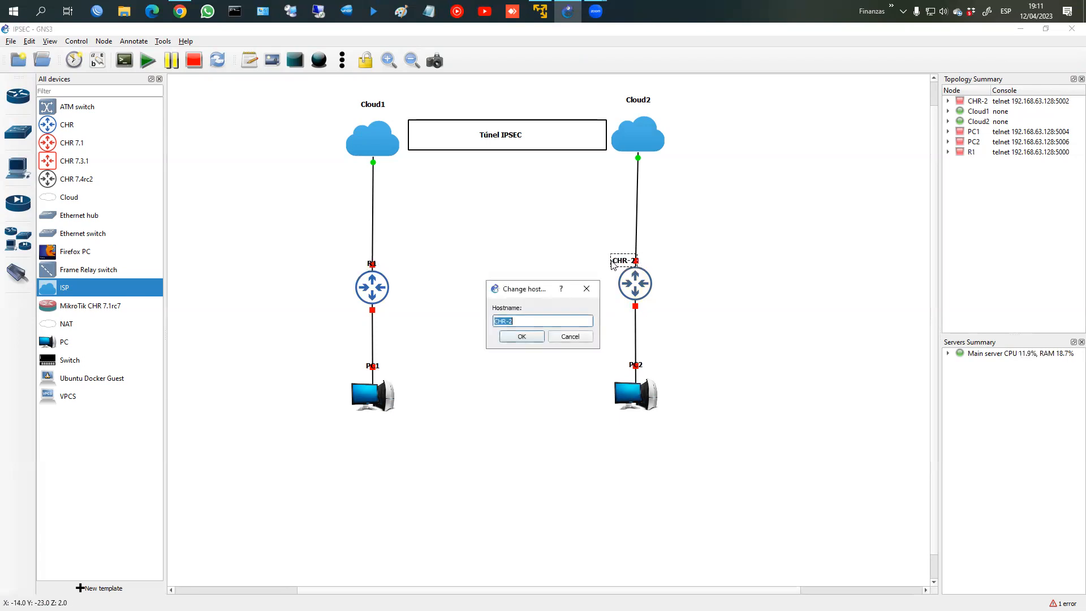
pyautogui.write('R2')
pyautogui.press('Return')
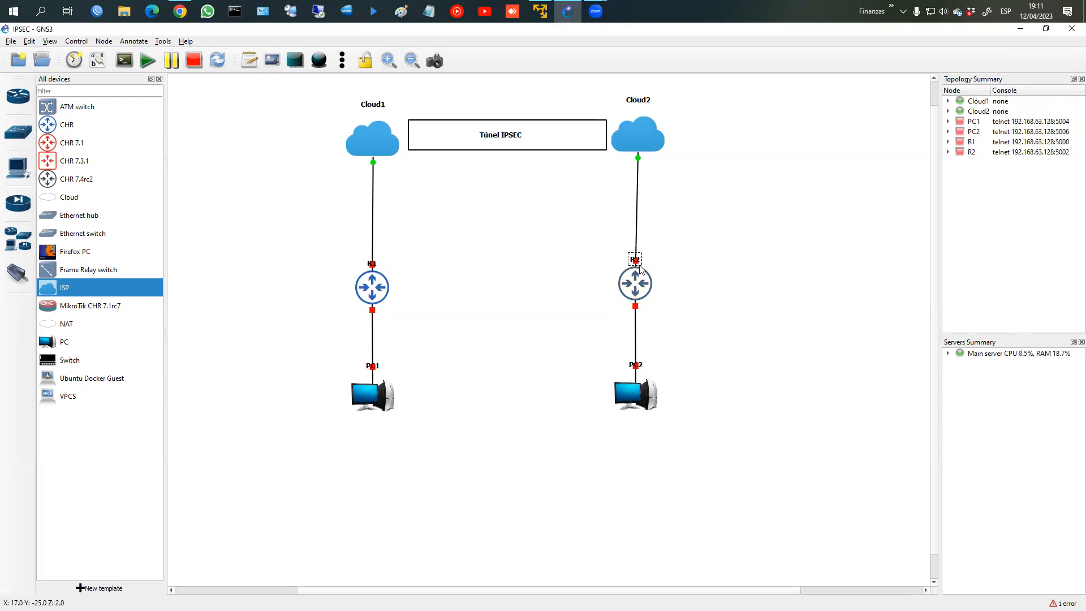
pyautogui.moveTo(633, 264); pyautogui.dragTo(633, 264)
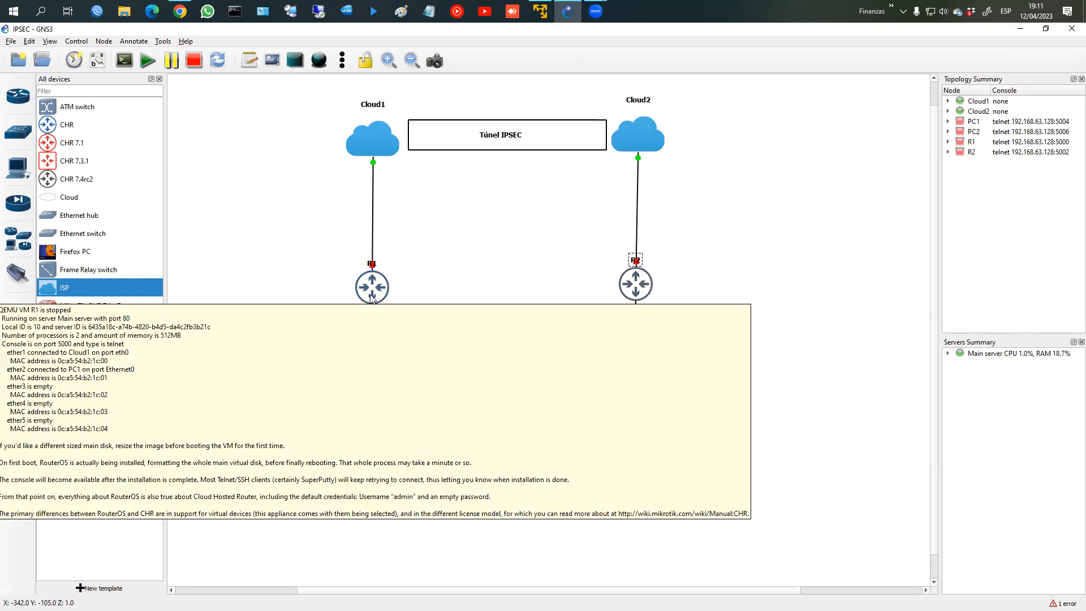
# Step: Start every device in the project, confirming the Start All prompt
pyautogui.rightClick(468, 269)
pyautogui.click(422, 262)
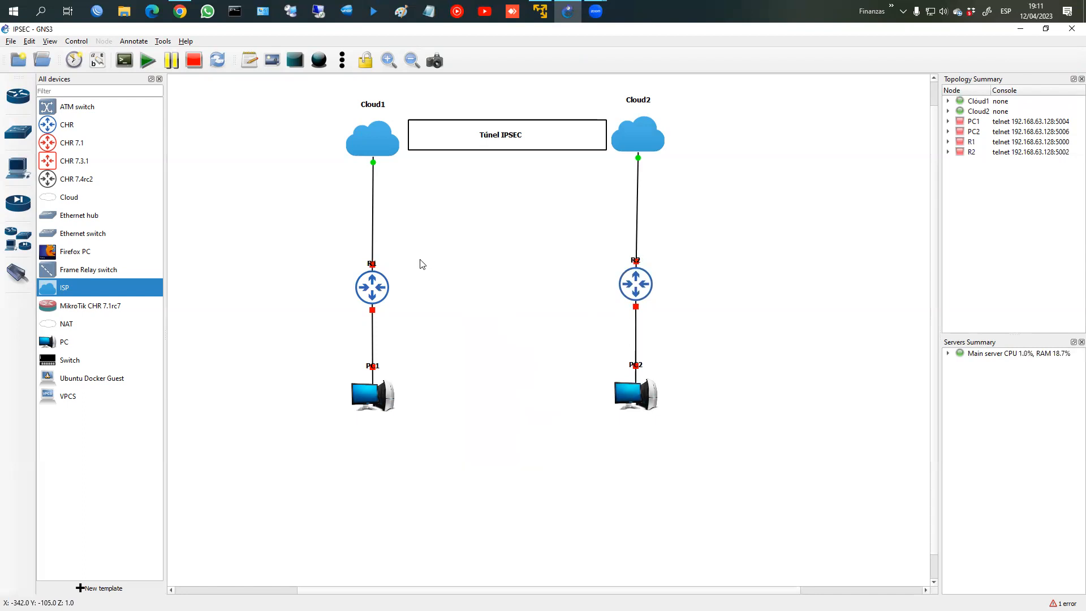
pyautogui.click(149, 60)
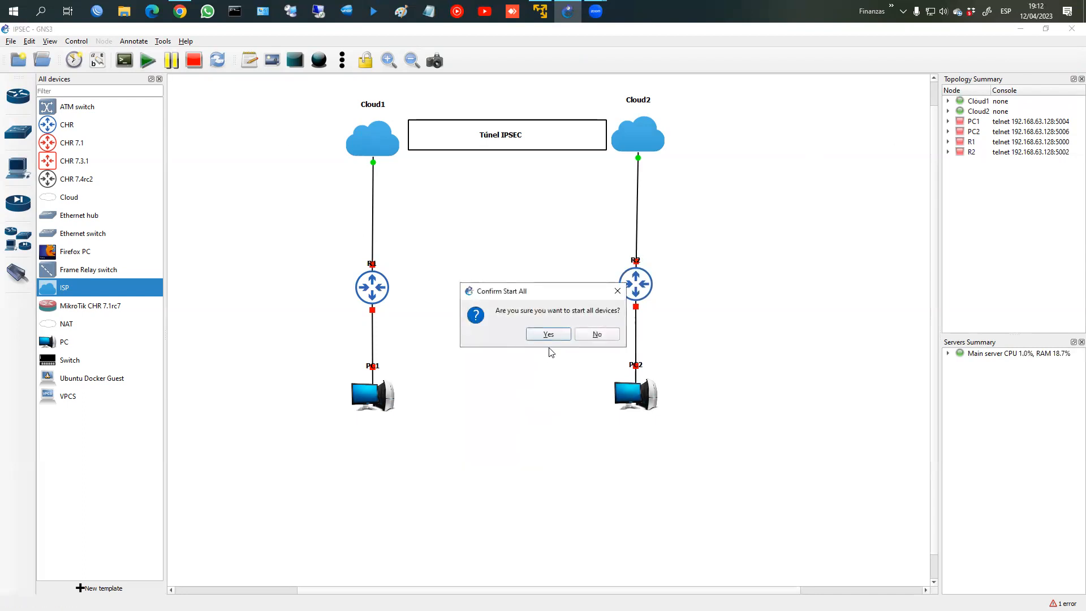
pyautogui.click(554, 336)
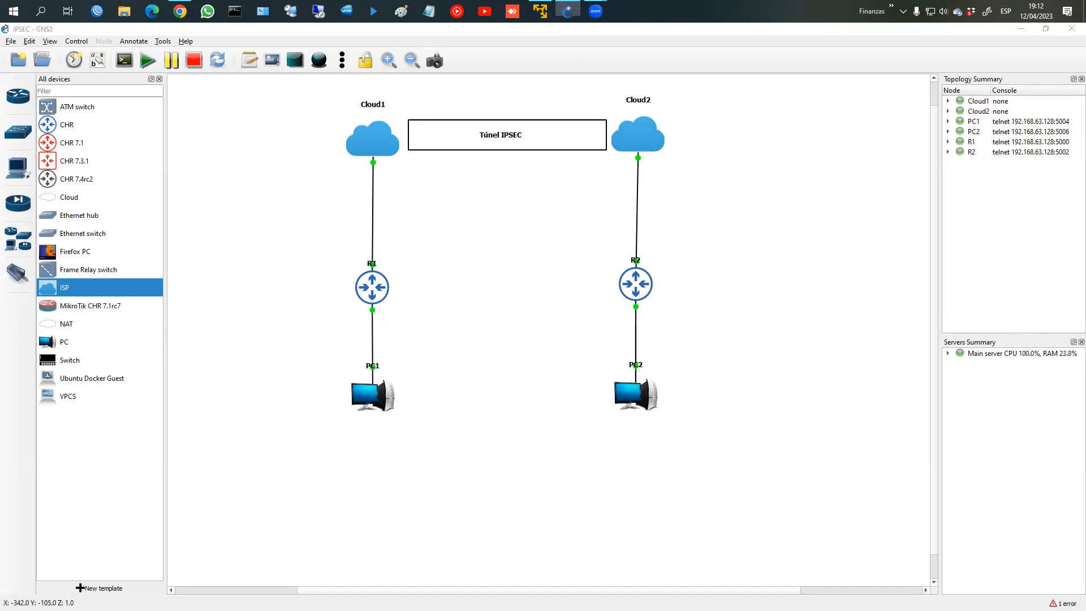
pyautogui.moveTo(388, 257)
pyautogui.mouseDown()
pyautogui.moveTo(340, 263)
pyautogui.moveTo(391, 254)
pyautogui.mouseUp()
pyautogui.moveTo(673, 250)
pyautogui.mouseDown()
pyautogui.moveTo(622, 275)
pyautogui.moveTo(649, 244)
pyautogui.mouseUp()
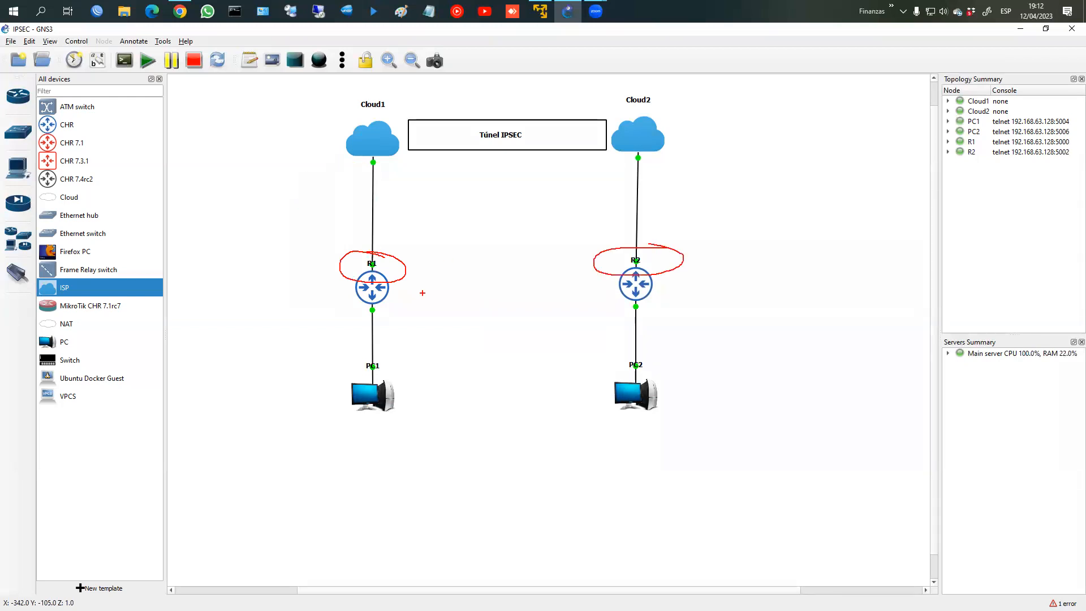
pyautogui.moveTo(389, 285); pyautogui.dragTo(440, 285)
pyautogui.moveTo(559, 283); pyautogui.dragTo(618, 282)
pyautogui.moveTo(401, 263)
pyautogui.mouseDown()
pyautogui.moveTo(398, 224)
pyautogui.moveTo(500, 149)
pyautogui.moveTo(588, 249)
pyautogui.moveTo(586, 267)
pyautogui.moveTo(595, 259)
pyautogui.mouseUp()
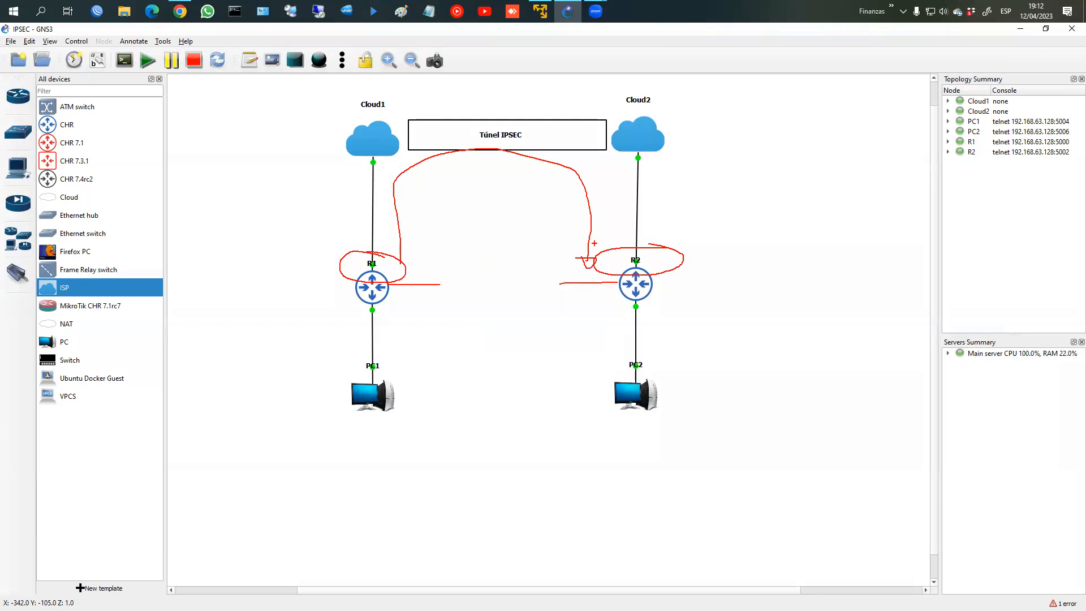
pyautogui.press('Escape')
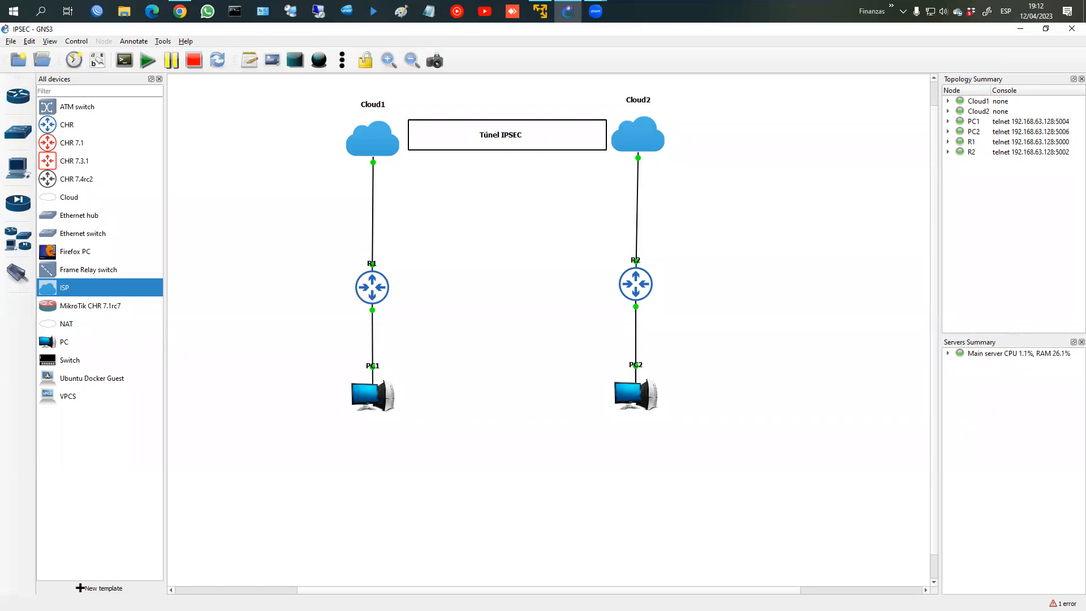
pyautogui.hotkey('alt', 'Tab')
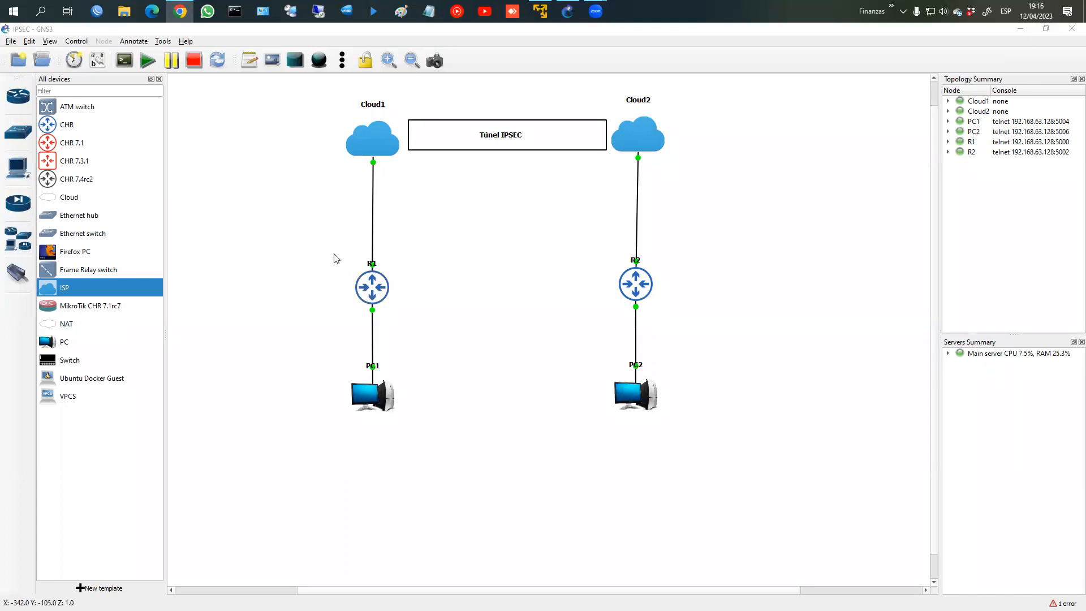
# Step: Log into R1's console as admin and set its system identity to R1
pyautogui.rightClick(372, 292)
pyautogui.click(385, 307)
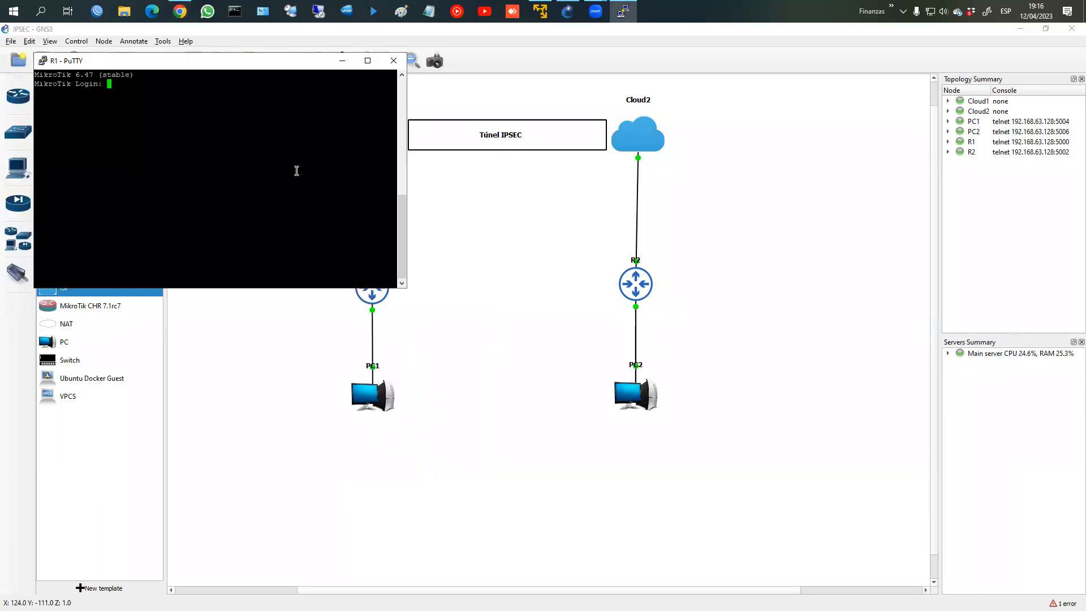
pyautogui.write('admin')
pyautogui.press('Return')
pyautogui.press('Return')
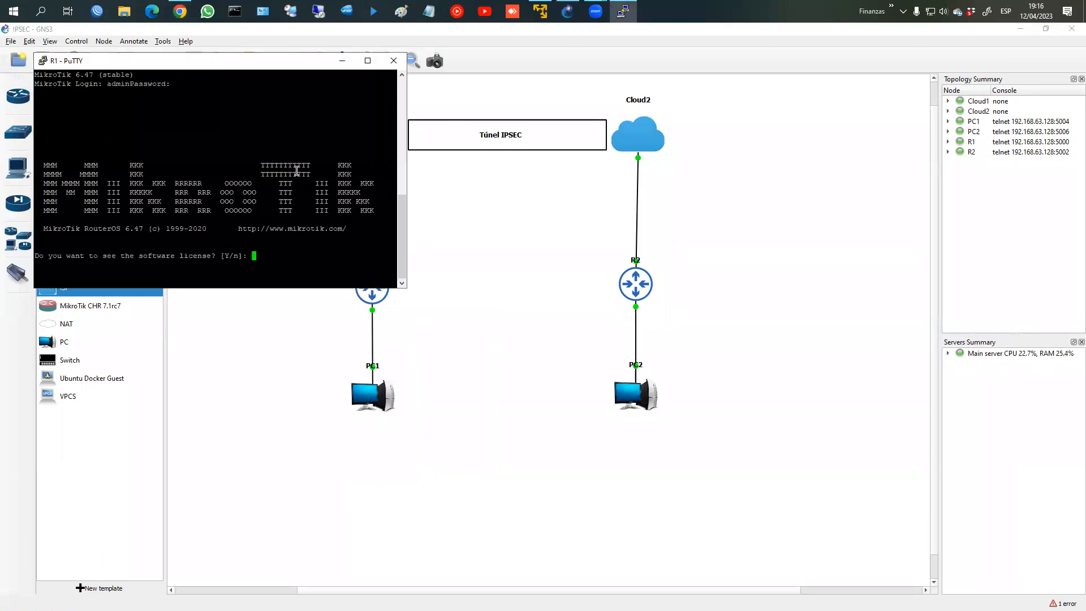
pyautogui.write('nsystem identity set Name=R1')
pyautogui.press('Return')
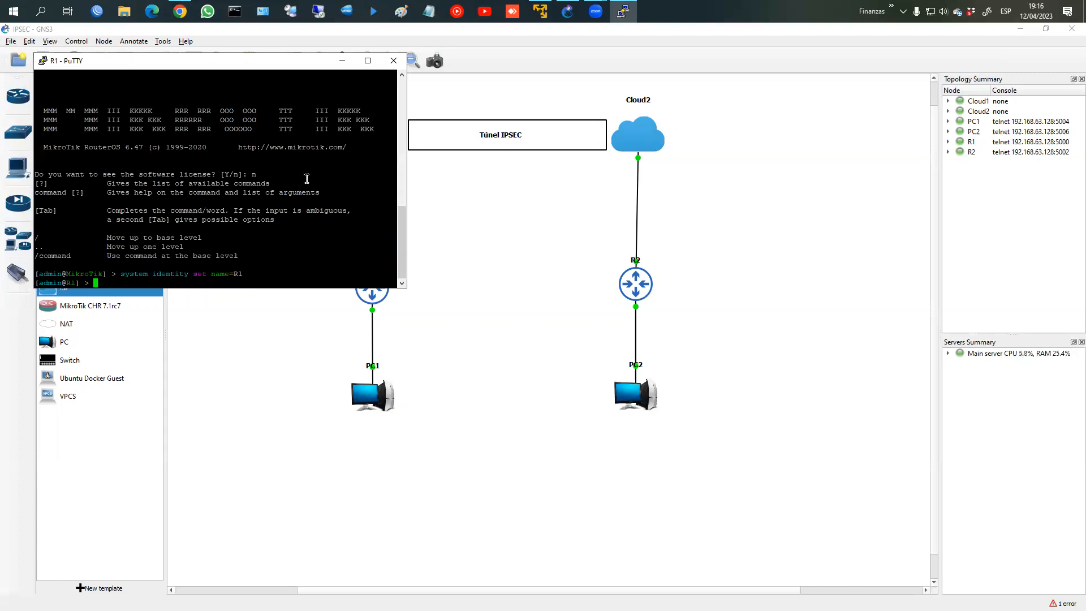
# Step: Log into R2's console as admin and set its system identity to R2
pyautogui.rightClick(650, 282)
pyautogui.click(667, 303)
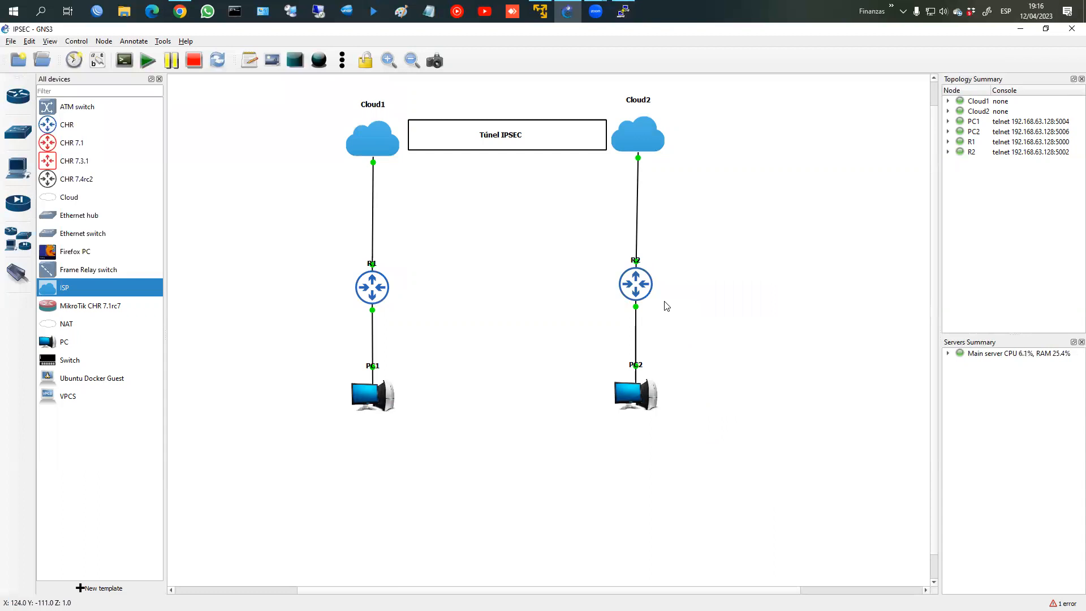
pyautogui.write('admin')
pyautogui.press('Return')
pyautogui.press('Return')
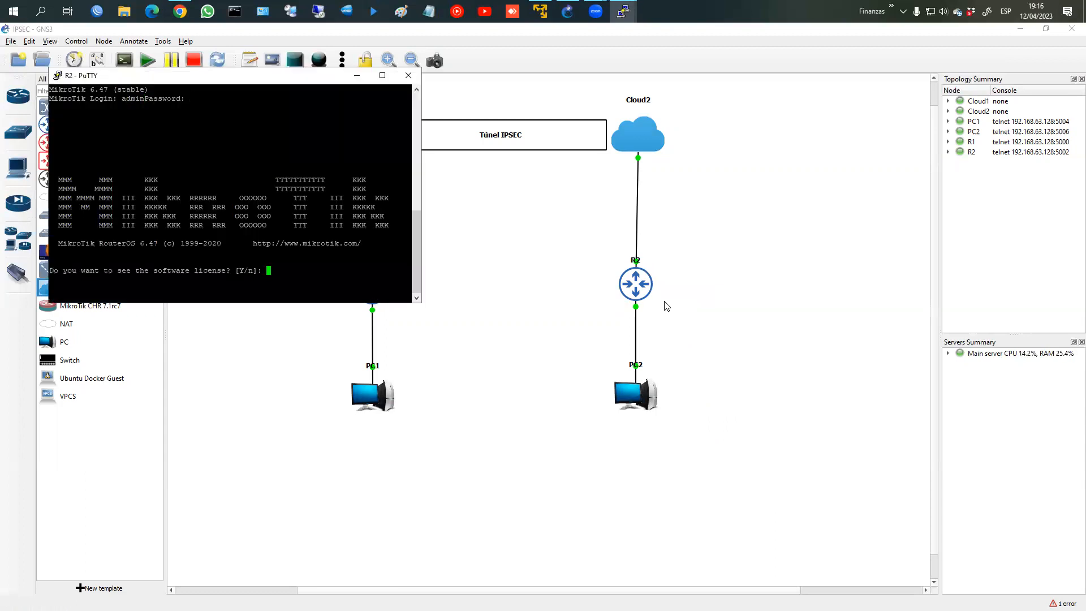
pyautogui.write('n@MikroTik] > ')
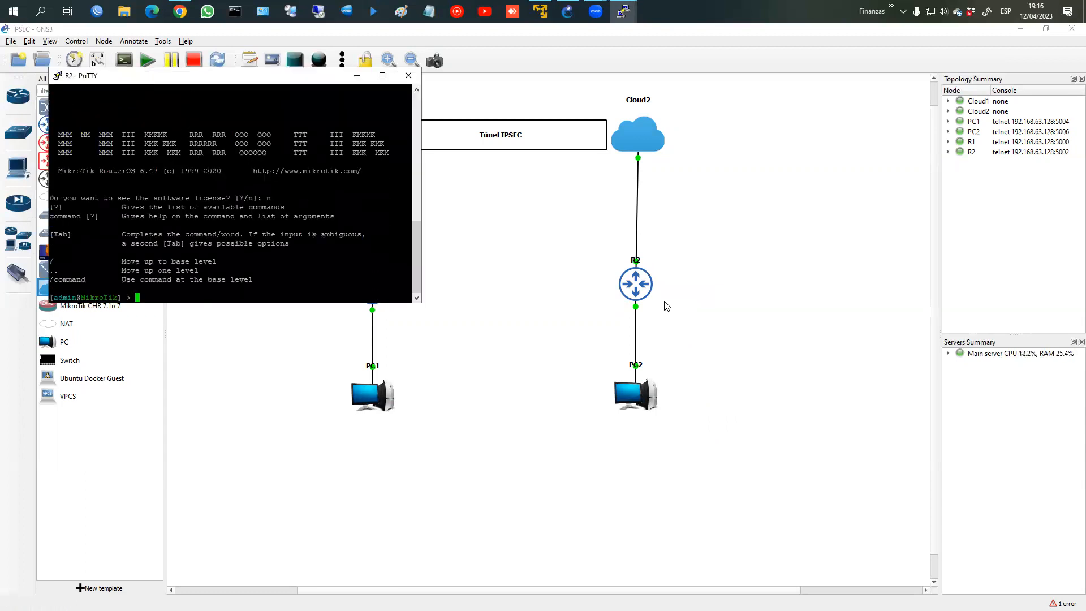
pyautogui.write('system identity set name=R1')
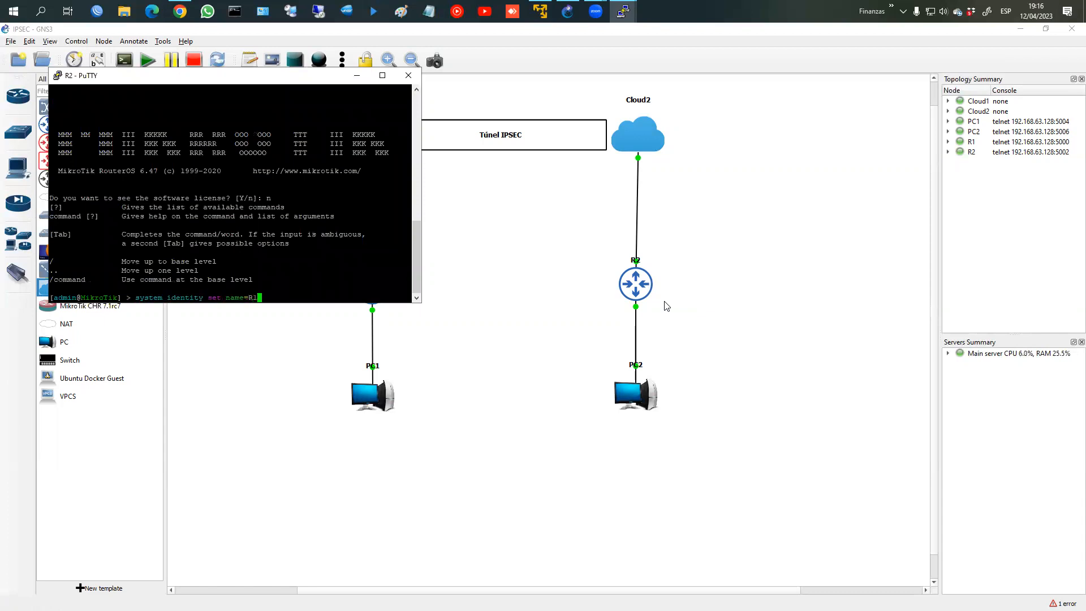
pyautogui.press('BackSpace')
pyautogui.write('2')
pyautogui.press('Return')
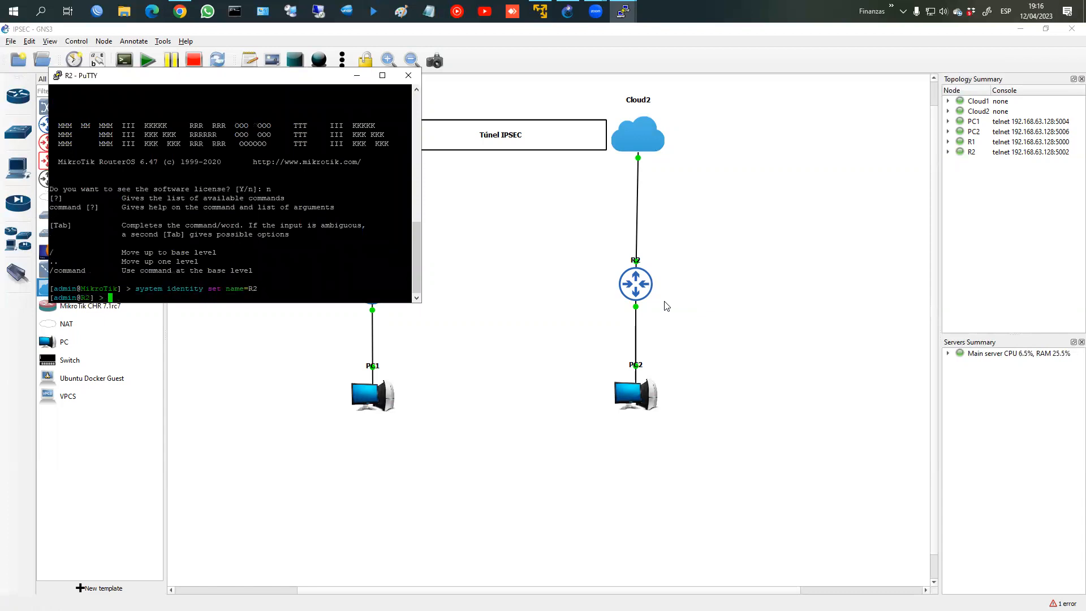
pyautogui.moveTo(246, 78); pyautogui.dragTo(743, 79)
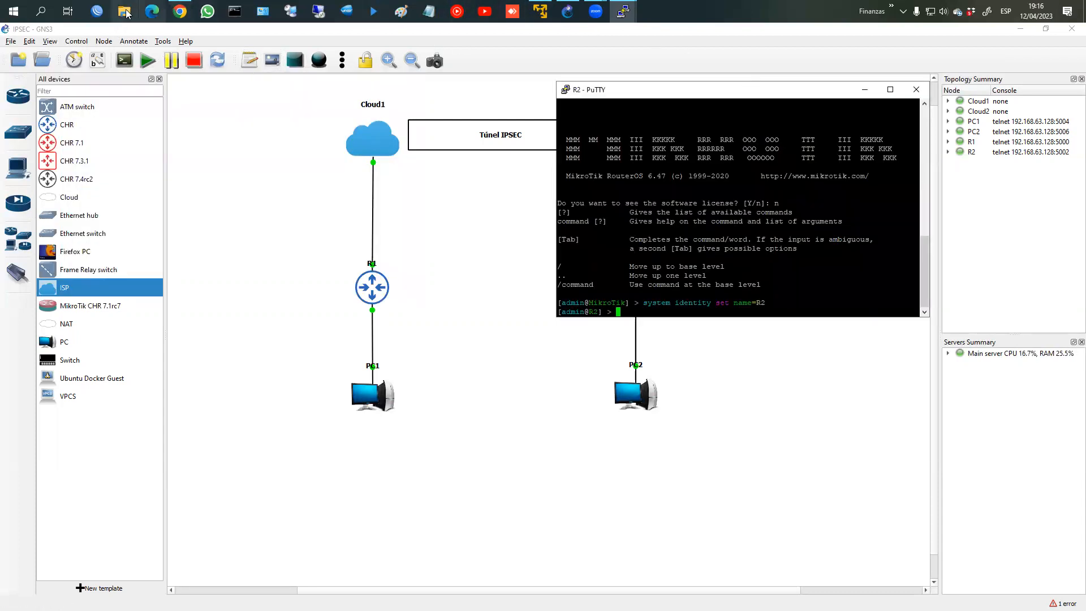
pyautogui.click(100, 12)
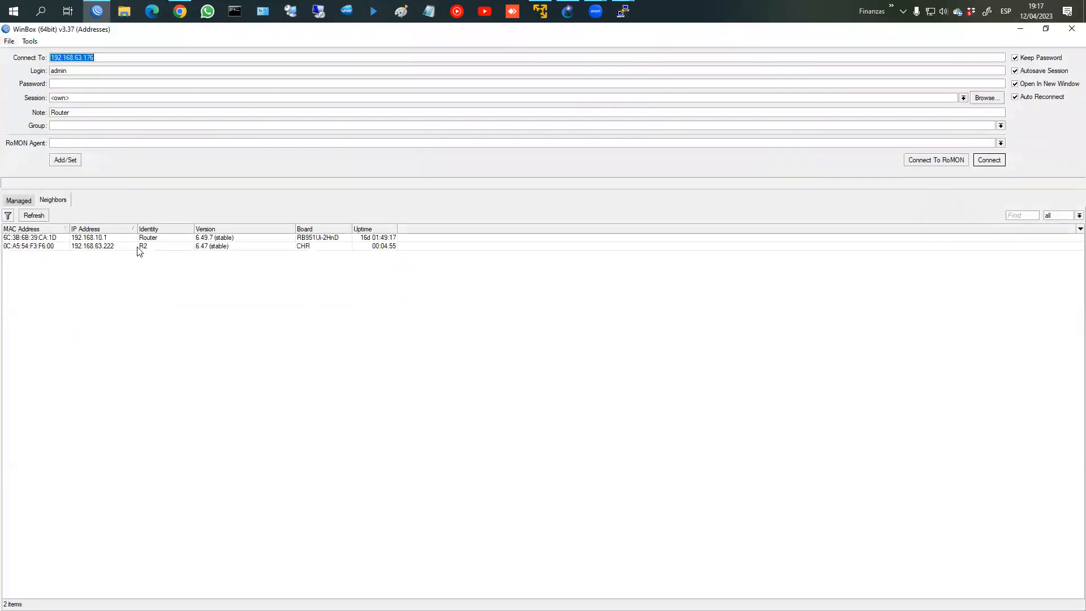
# Step: Connect WinBox to neighbour R1 and maximize the session window
pyautogui.click(142, 254)
pyautogui.click(142, 247)
pyautogui.click(987, 165)
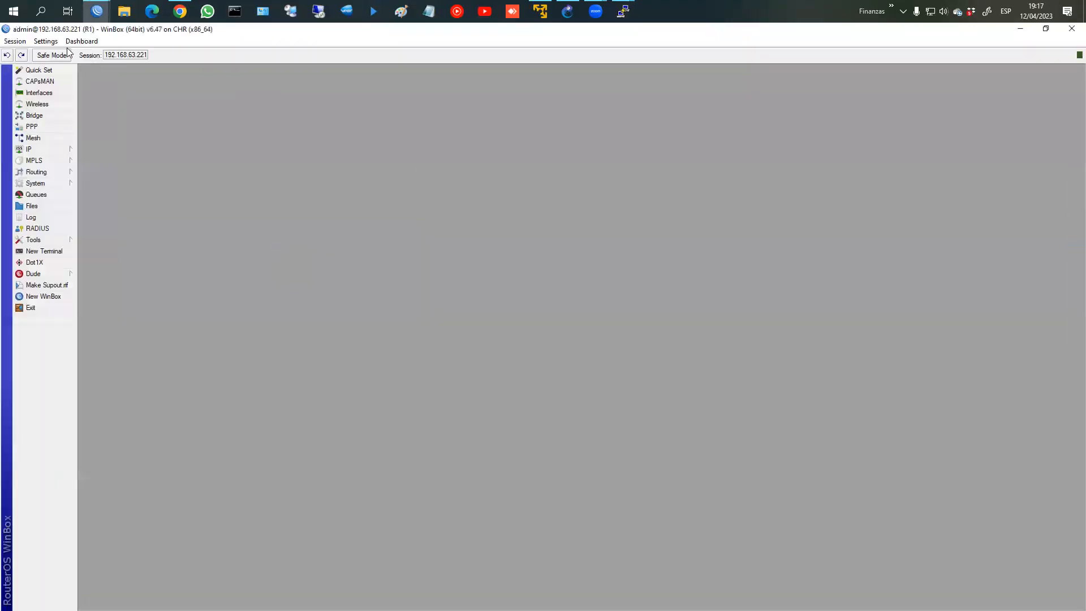
pyautogui.click(45, 41)
pyautogui.click(74, 82)
# Step: Add the IP address 192.168.1.1/24 on ether2
pyautogui.click(45, 169)
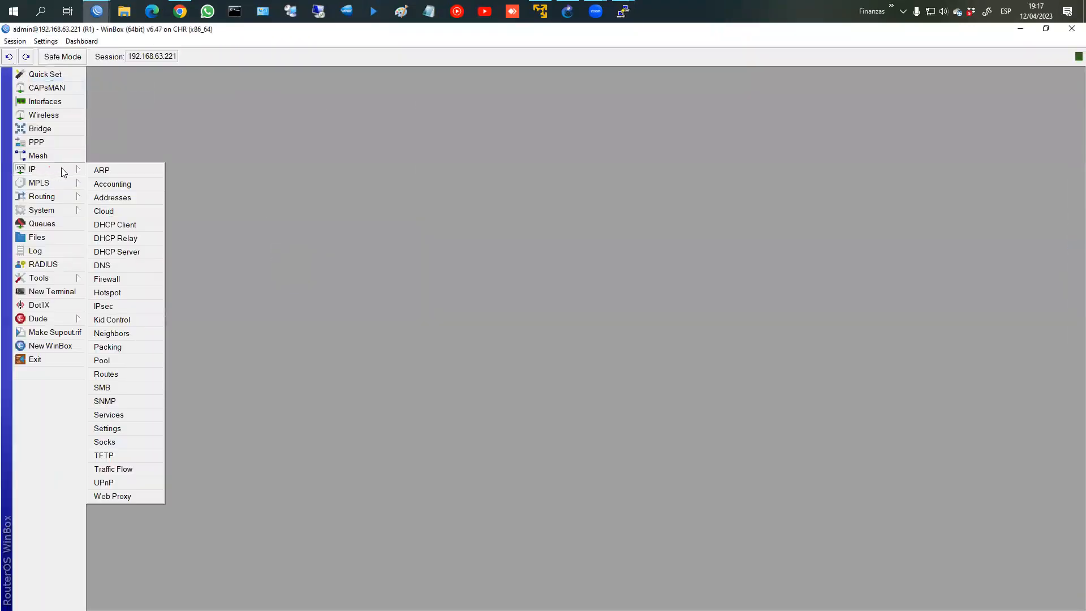
pyautogui.click(140, 197)
pyautogui.click(480, 245)
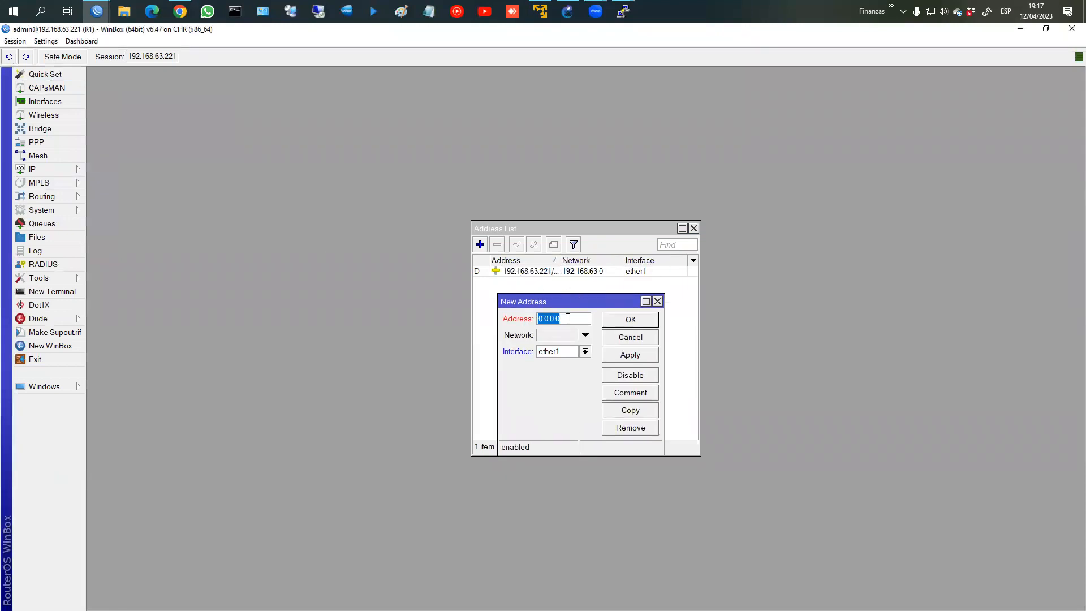
pyautogui.write('192.168.1.0/')
pyautogui.press('BackSpace')
pyautogui.write('1/24')
pyautogui.click(558, 354)
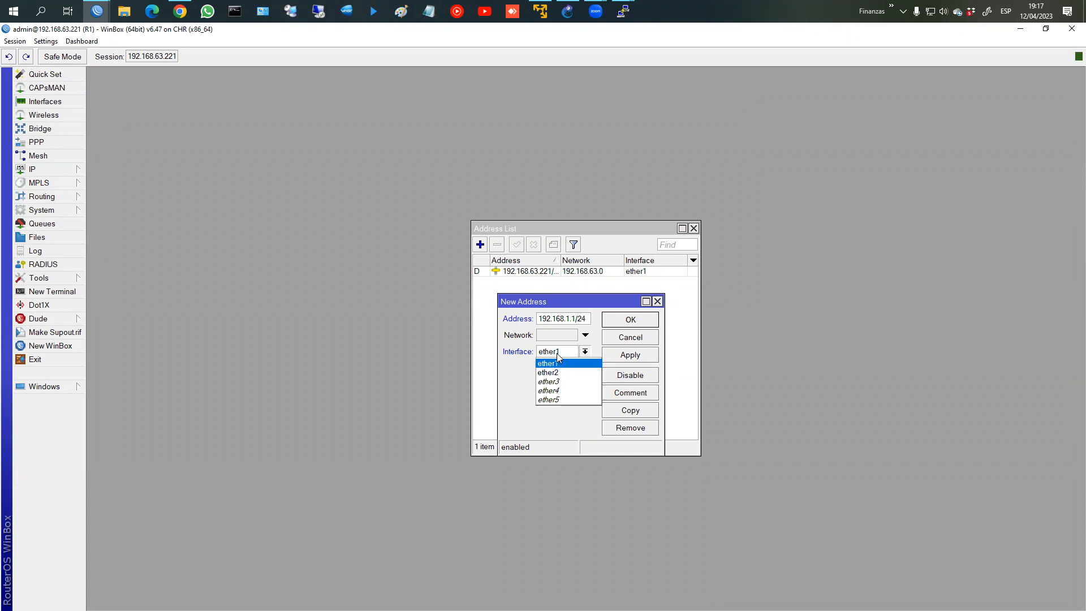
pyautogui.click(548, 372)
pyautogui.click(631, 355)
pyautogui.click(632, 320)
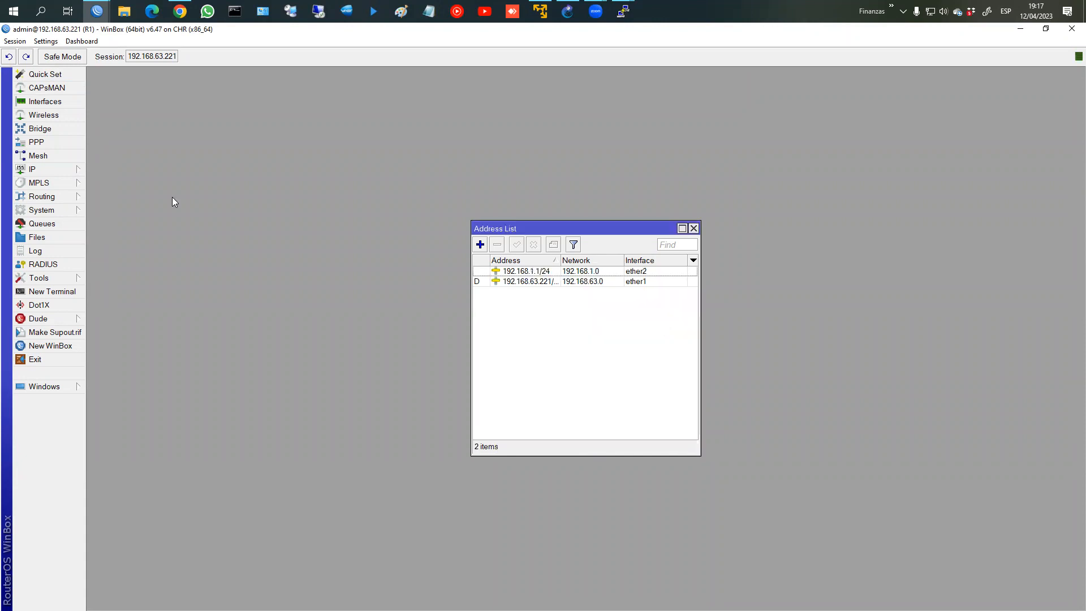
# Step: Rename interface ether1 to ether1_WAN and ether2 to ether2_LAN
pyautogui.click(45, 101)
pyautogui.doubleClick(142, 280)
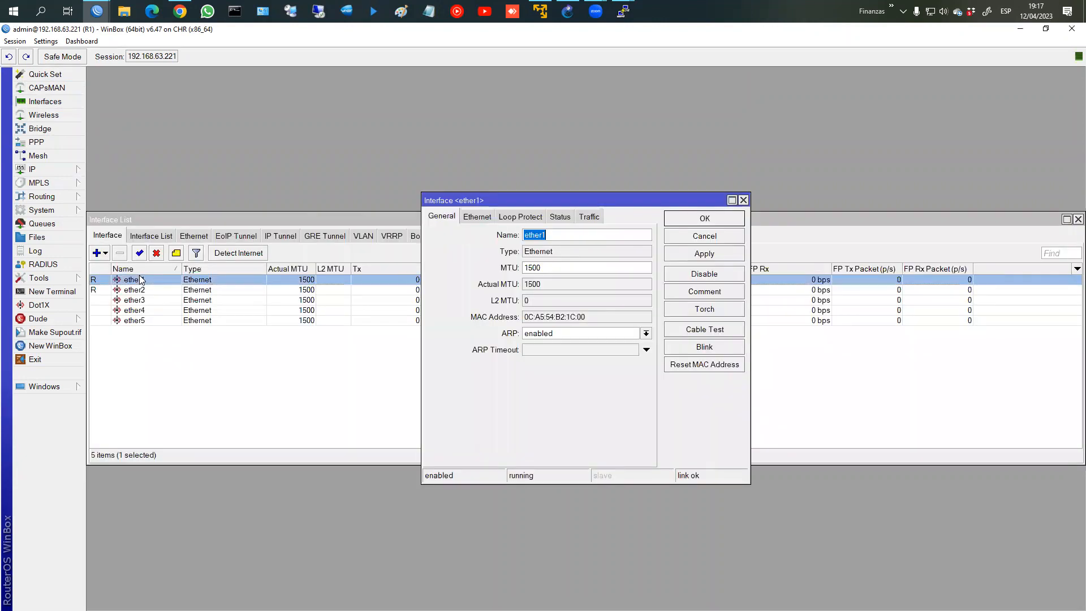
pyautogui.press('End')
pyautogui.write('_WAN')
pyautogui.press('Return')
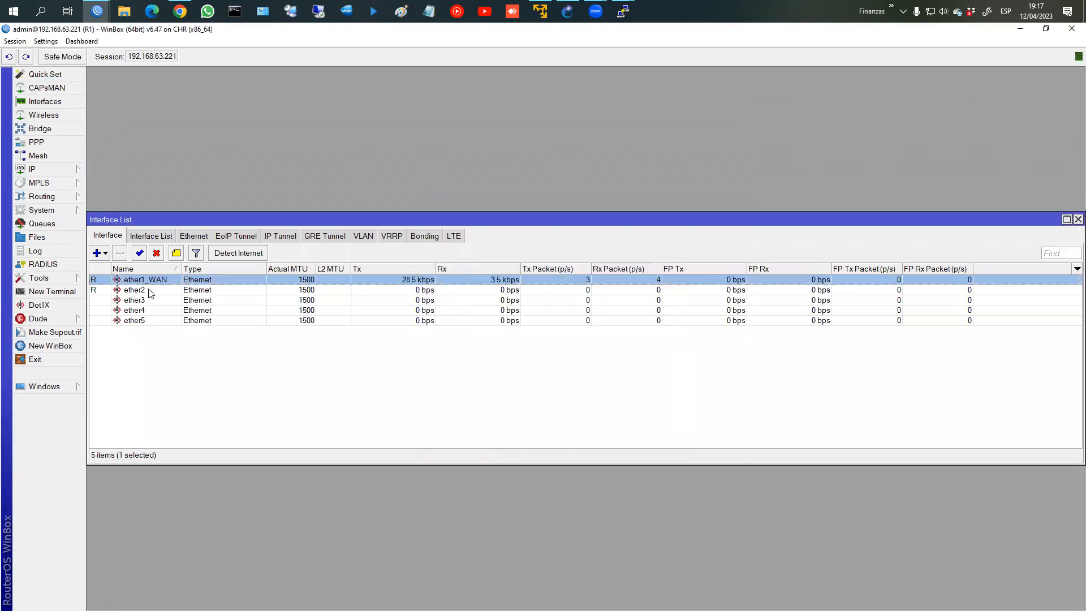
pyautogui.doubleClick(145, 290)
pyautogui.click(584, 232)
pyautogui.write('_Ñ')
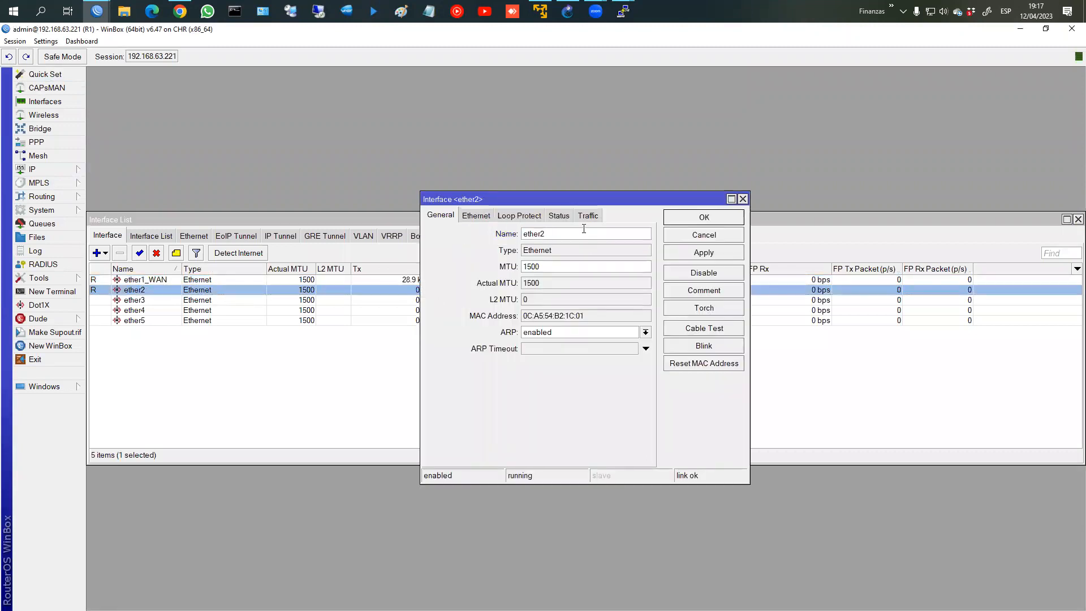
pyautogui.press('BackSpace')
pyautogui.write('LAN')
pyautogui.press('Return')
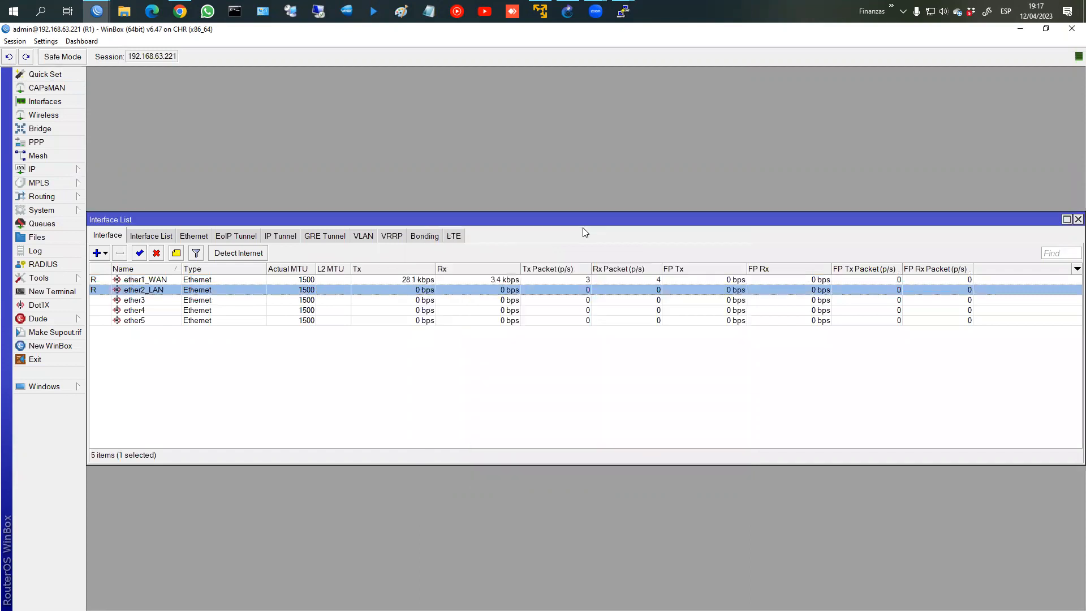
# Step: Run DHCP Setup on ether2_LAN with default settings, creating dhcp1 with pool dhcp_pool0
pyautogui.click(34, 170)
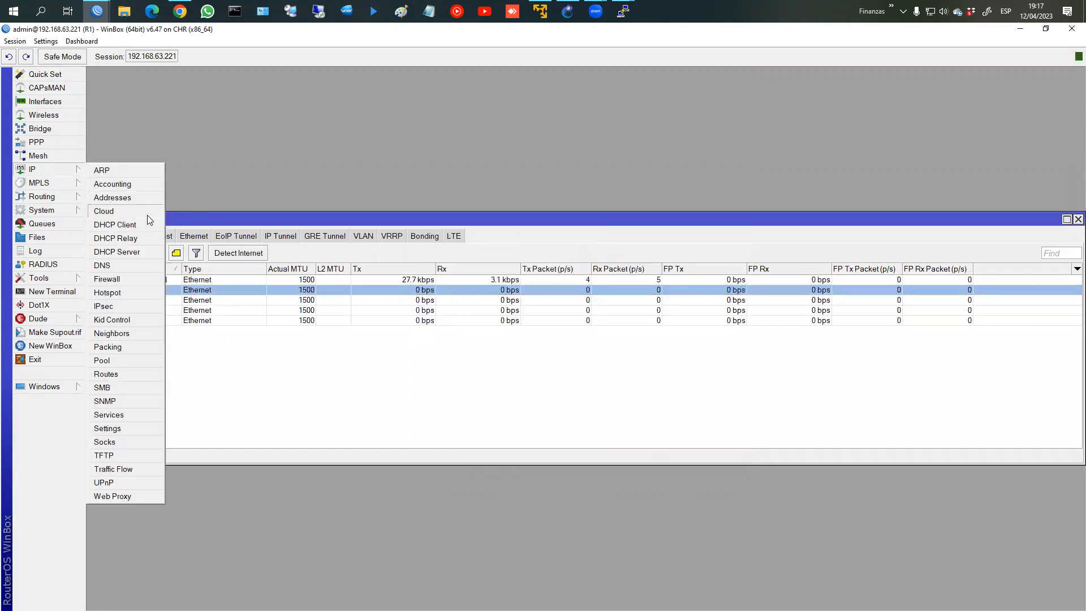
pyautogui.click(136, 251)
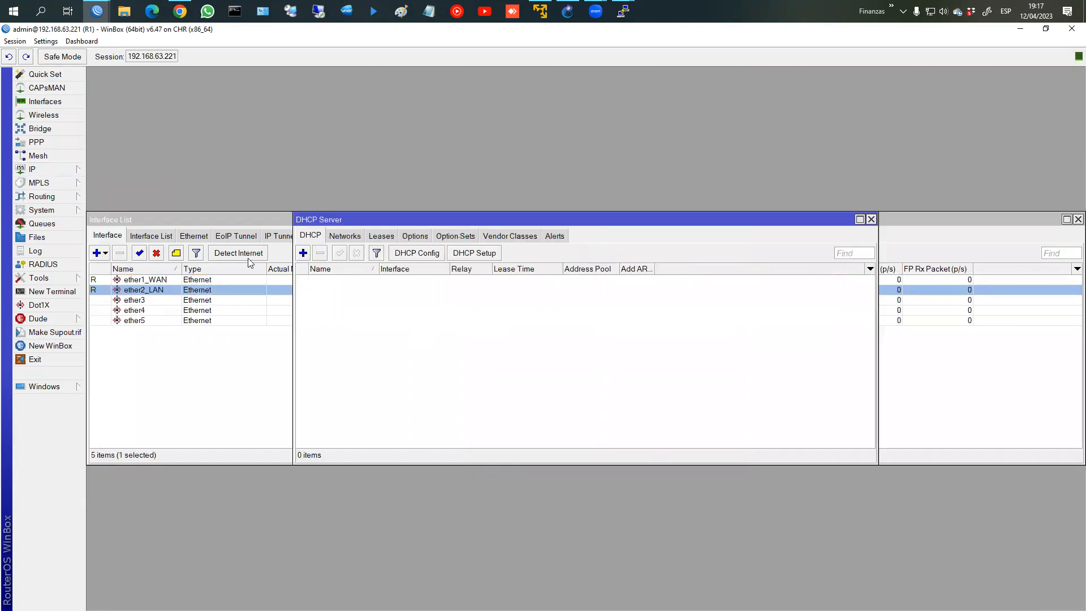
pyautogui.click(490, 257)
pyautogui.click(608, 337)
pyautogui.click(614, 357)
pyautogui.click(623, 355)
pyautogui.click(623, 356)
pyautogui.click(623, 355)
pyautogui.click(623, 356)
pyautogui.click(623, 355)
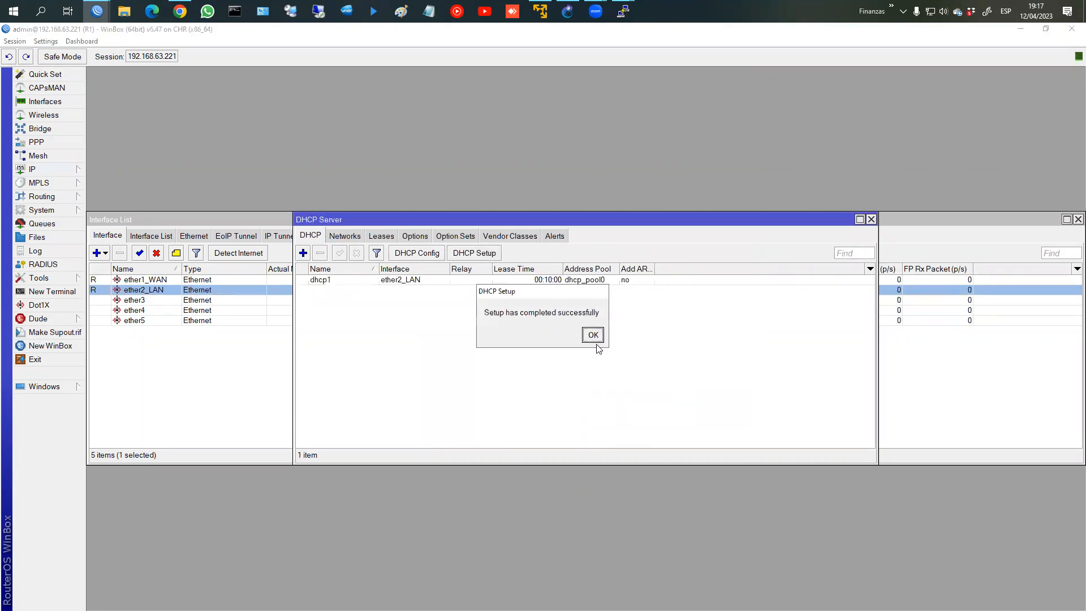
pyautogui.click(592, 335)
pyautogui.click(872, 219)
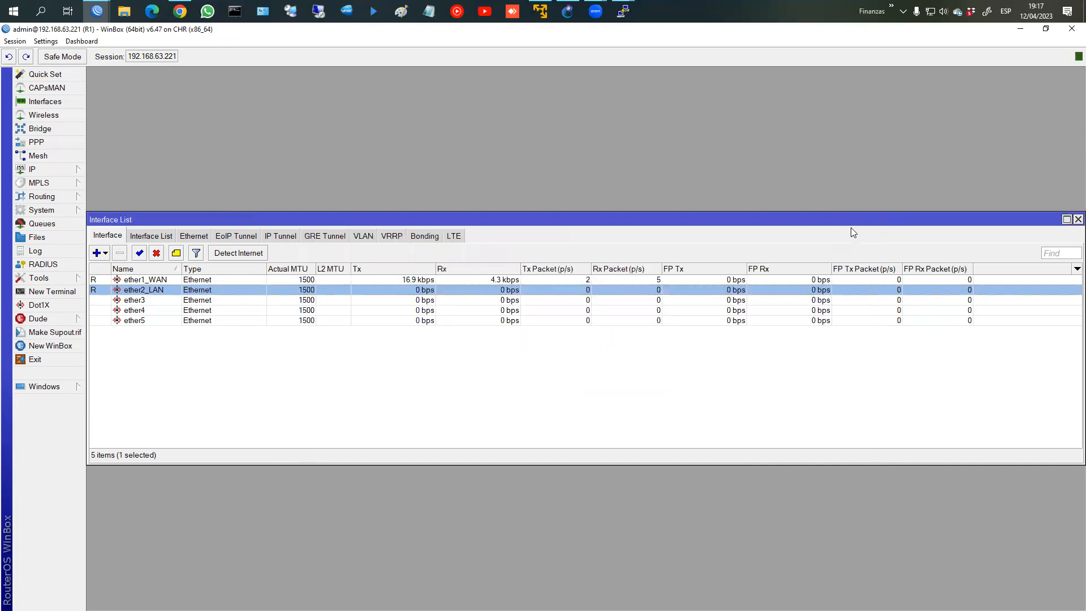
pyautogui.click(1079, 218)
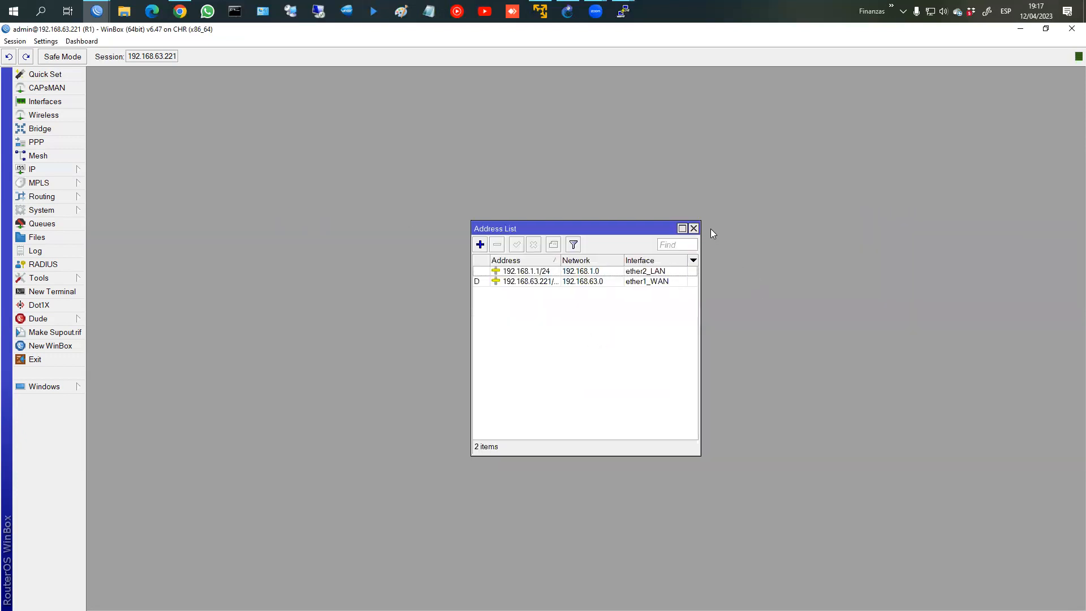
# Step: Add a srcnat masquerade NAT rule with out-interface ether1_WAN
pyautogui.click(693, 228)
pyautogui.click(34, 169)
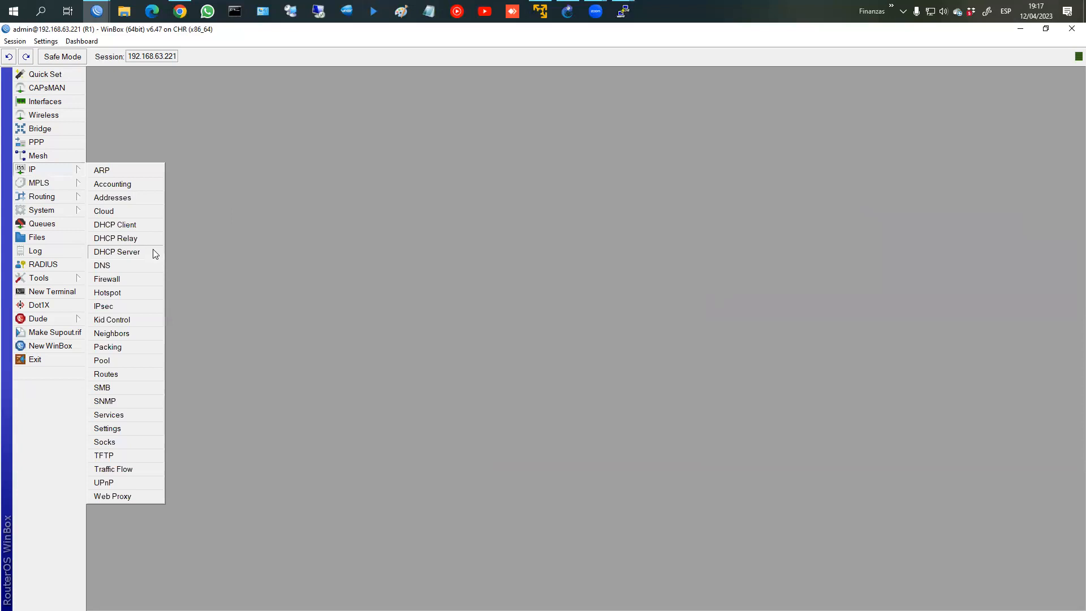
pyautogui.click(141, 280)
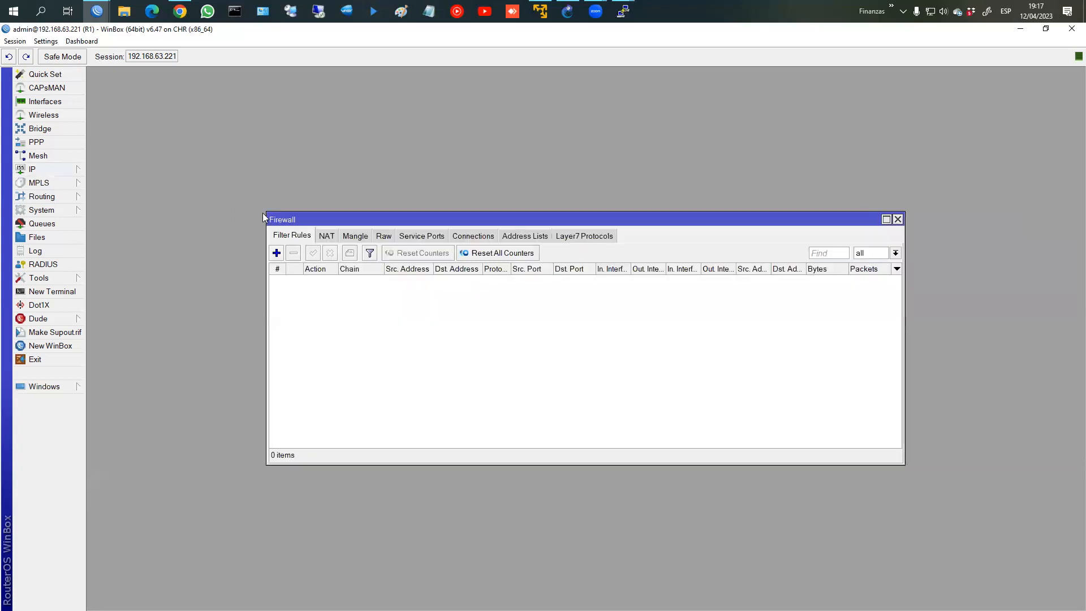
pyautogui.click(328, 237)
pyautogui.click(276, 253)
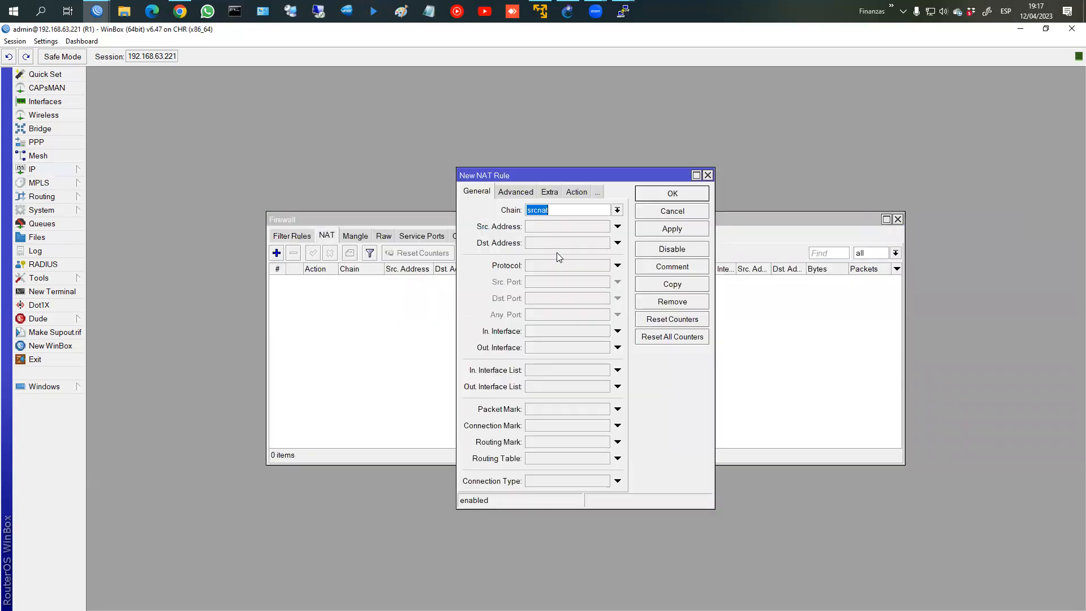
pyautogui.click(547, 346)
pyautogui.click(579, 192)
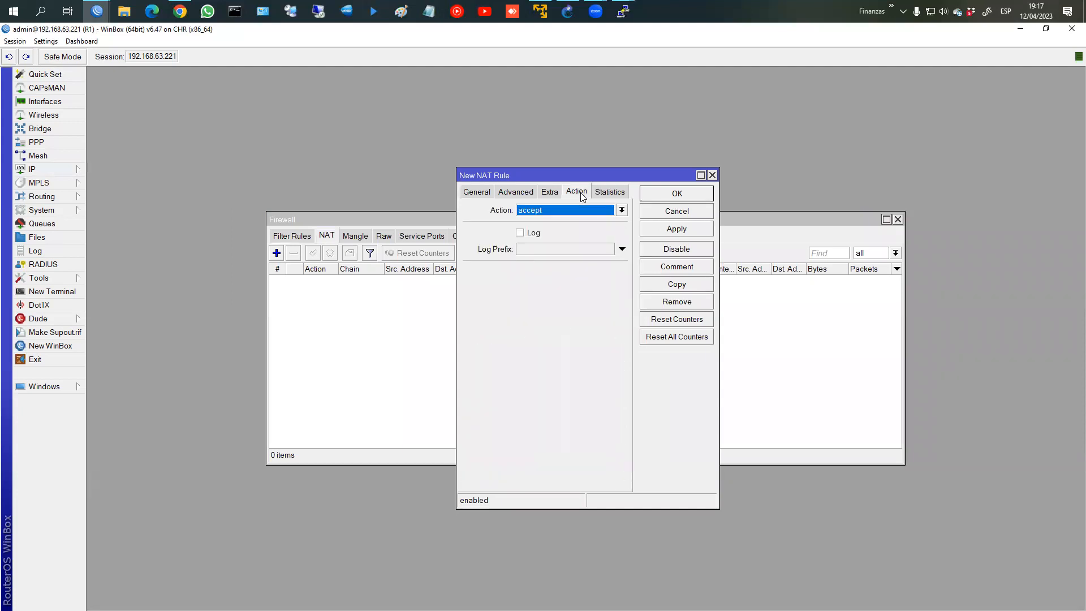
pyautogui.click(579, 211)
pyautogui.click(539, 276)
pyautogui.click(676, 228)
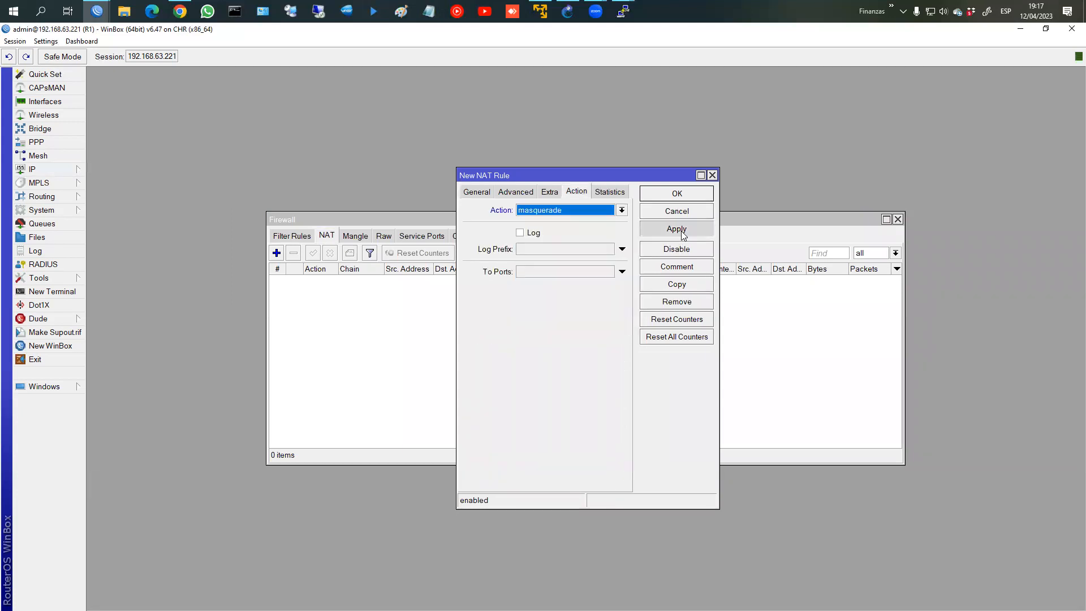
pyautogui.click(683, 213)
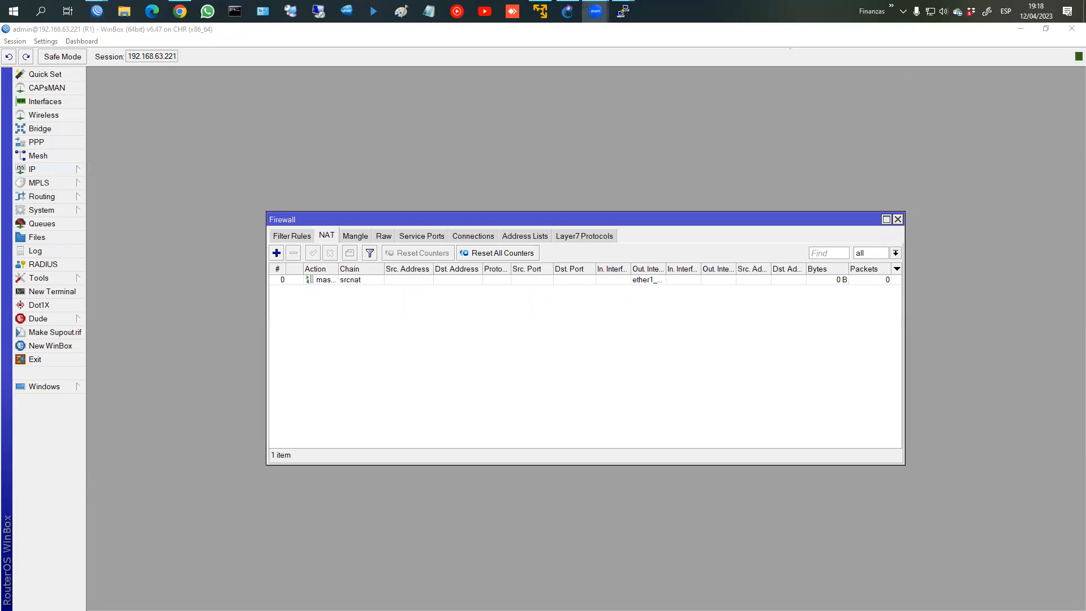
pyautogui.hotkey('alt', 'Tab')
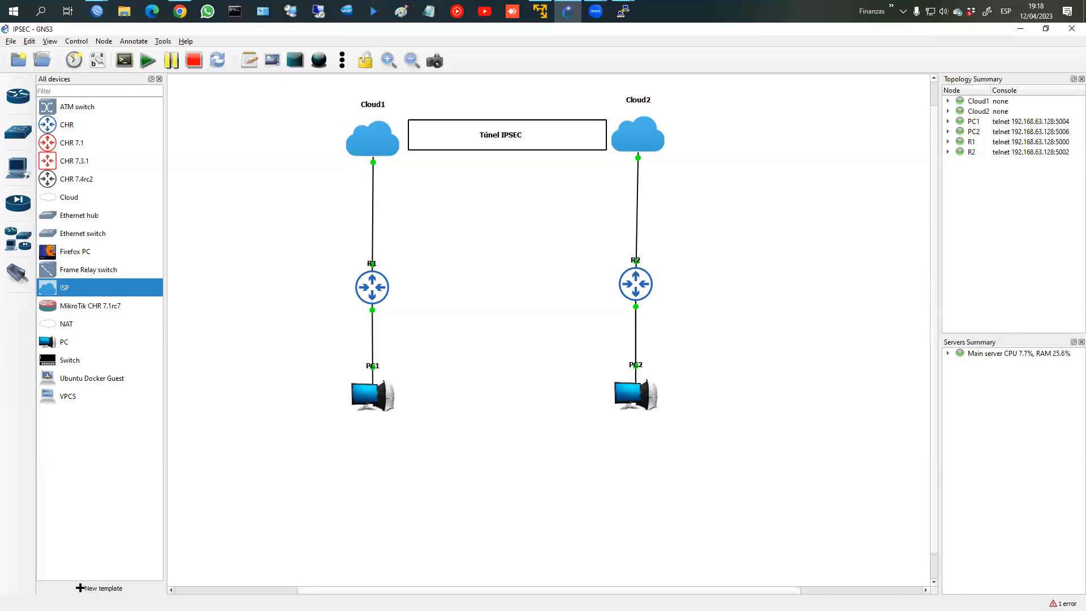
# Step: Bring the GNS3 topology back into focus and open PC1's node options
pyautogui.hotkey('alt', 'Tab')
pyautogui.click(787, 47)
pyautogui.rightClick(358, 401)
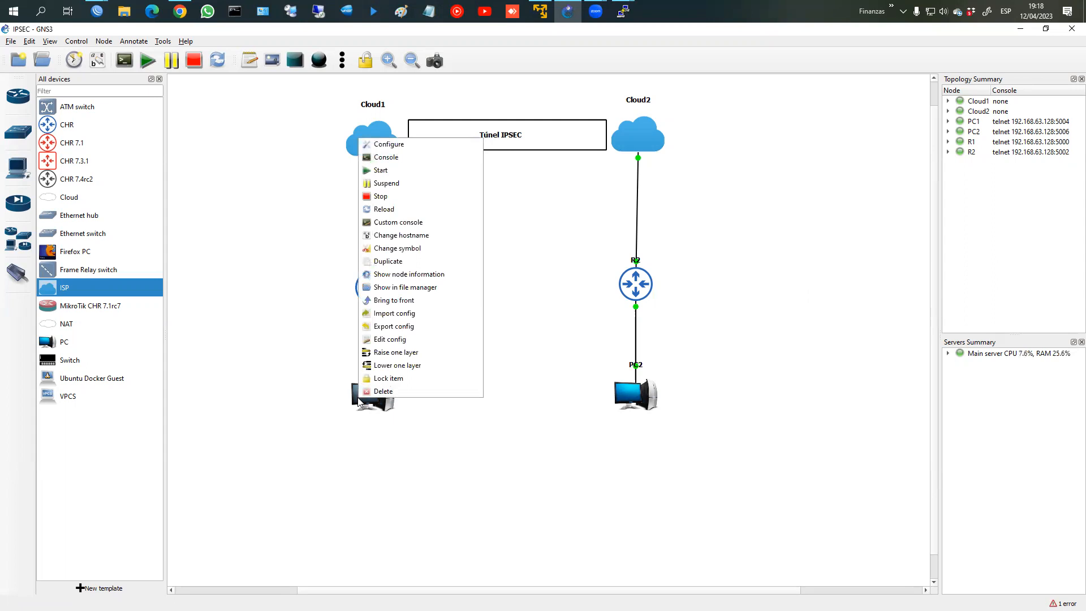
# Step: Open PC1's console and run dhcp to get 192.168.1.254/24 with gateway 192.168.1.1
pyautogui.click(425, 157)
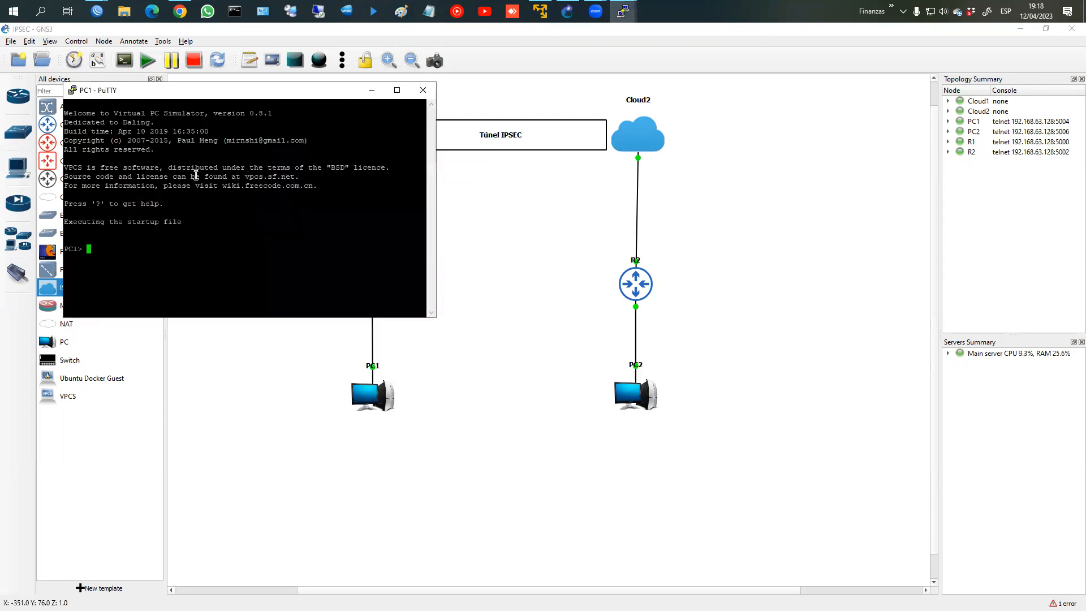
pyautogui.write('dhcp')
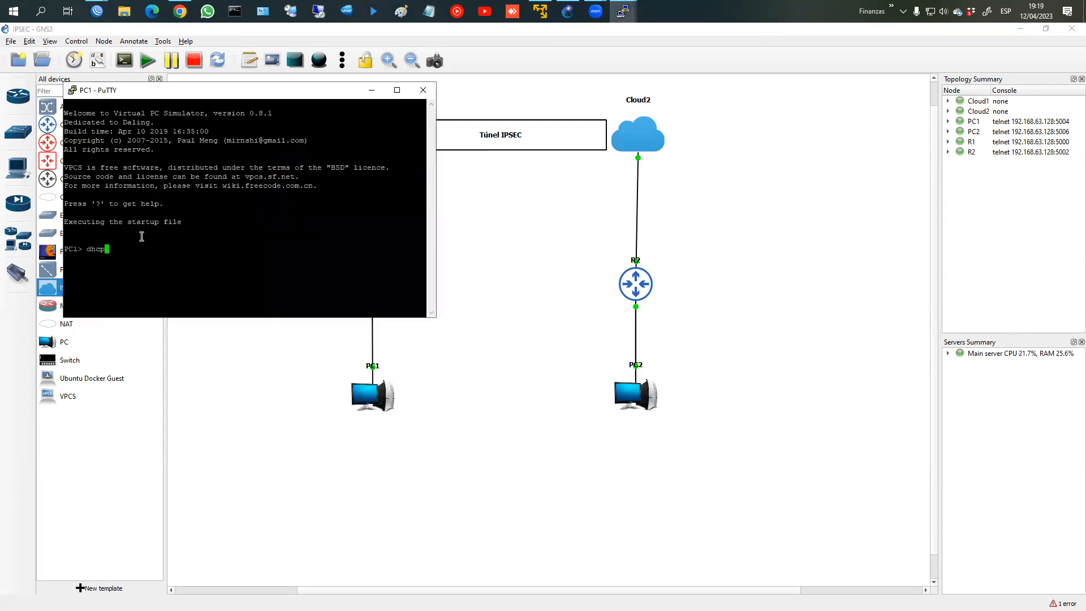
pyautogui.press('Return')
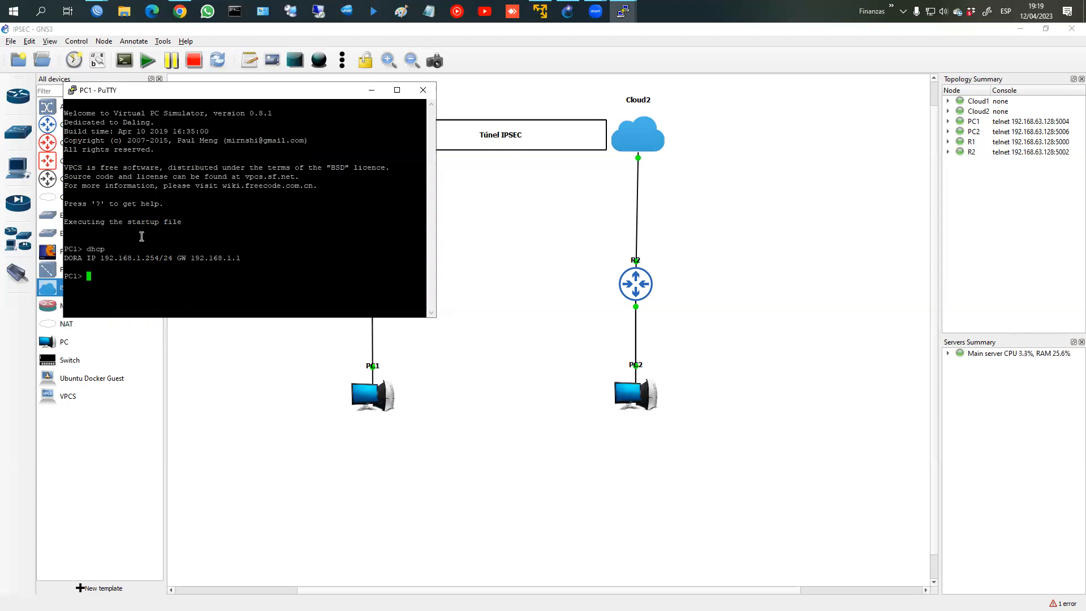
pyautogui.click(97, 11)
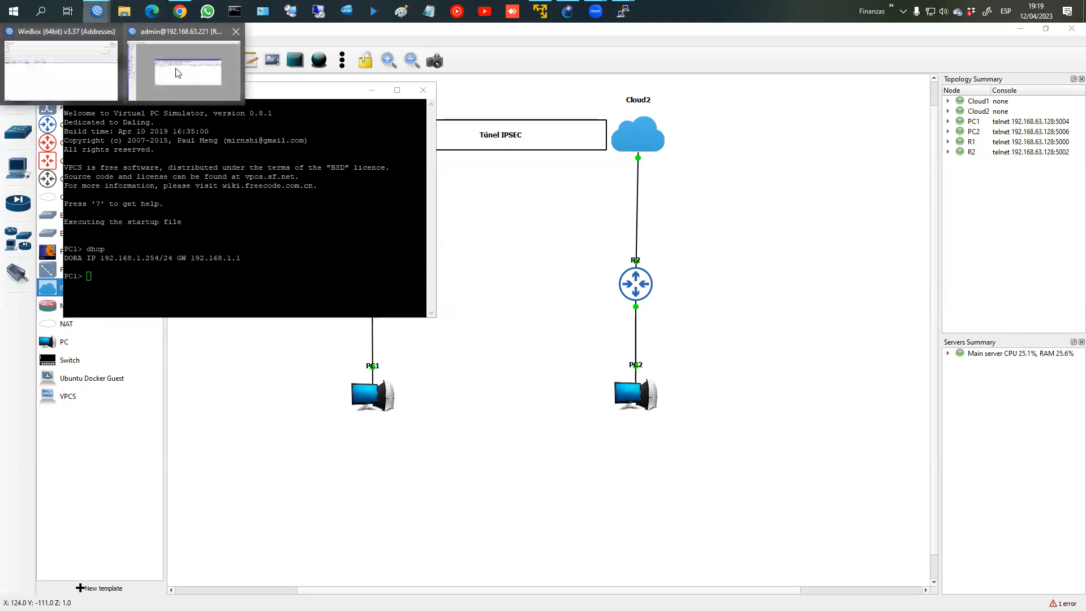
# Step: Connect WinBox to router R2 and maximize its session with larger interface text
pyautogui.click(198, 67)
pyautogui.moveTo(91, 7)
pyautogui.click(68, 65)
pyautogui.click(306, 255)
pyautogui.click(990, 160)
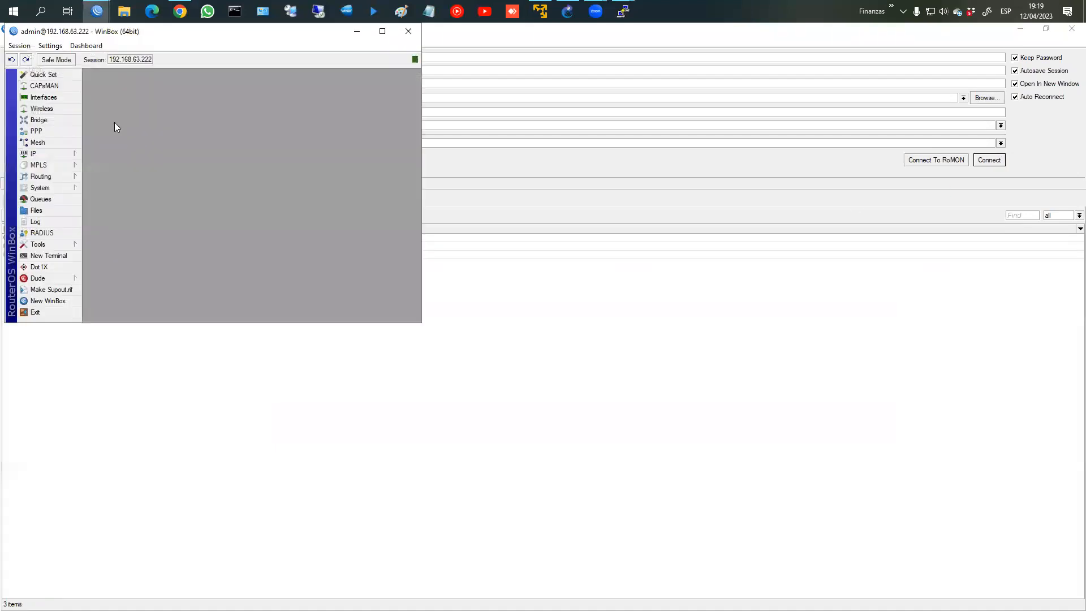
pyautogui.click(389, 32)
pyautogui.click(46, 41)
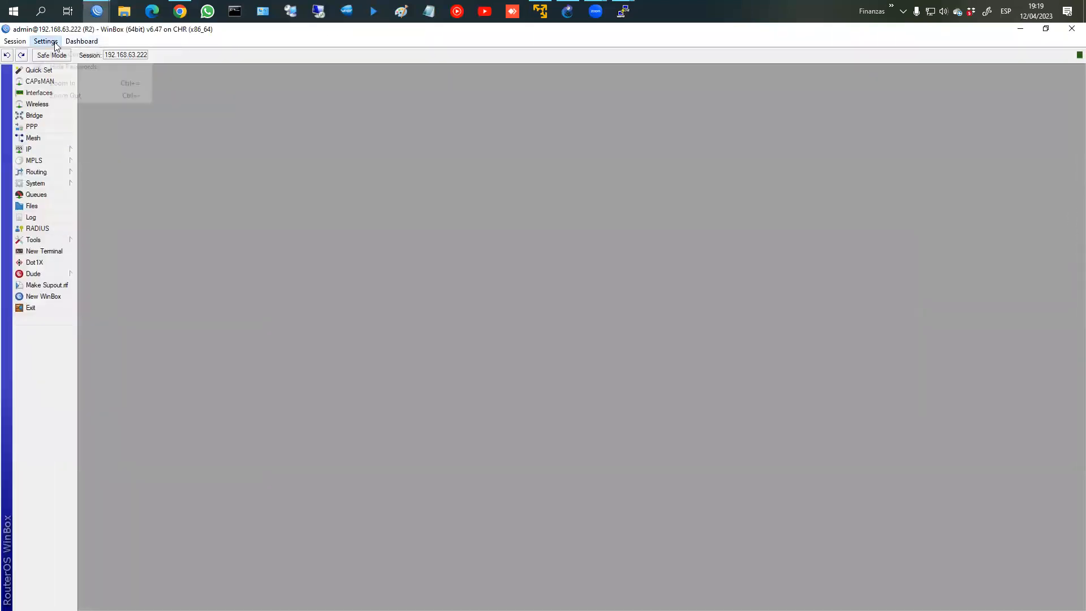
pyautogui.click(63, 83)
# Step: Add IP address 192.168.2.1/24 on ether2 of R2
pyautogui.click(55, 170)
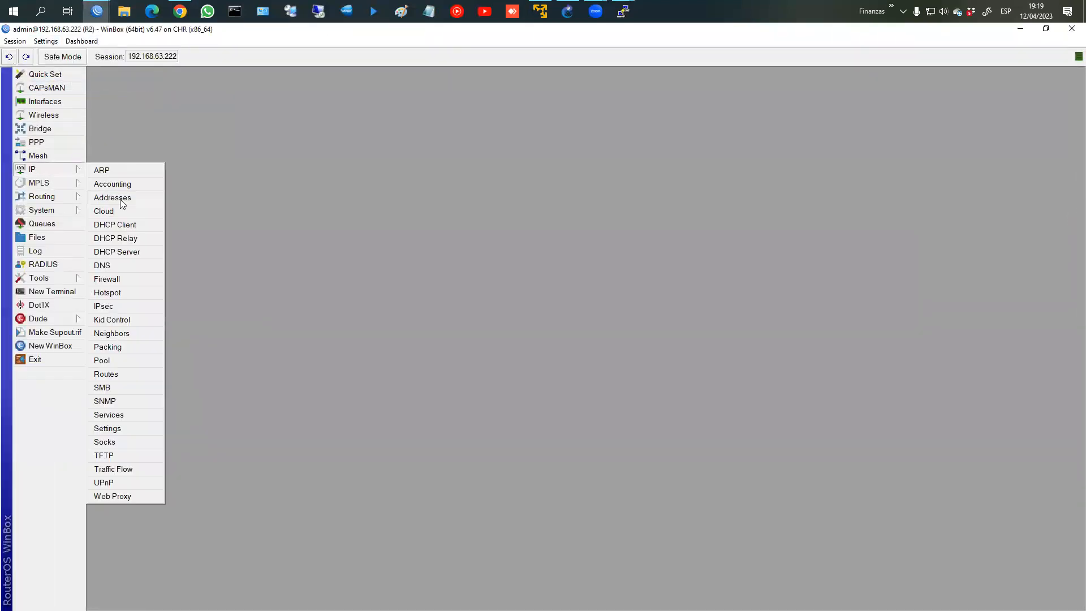
pyautogui.click(122, 196)
pyautogui.click(477, 248)
pyautogui.write('1')
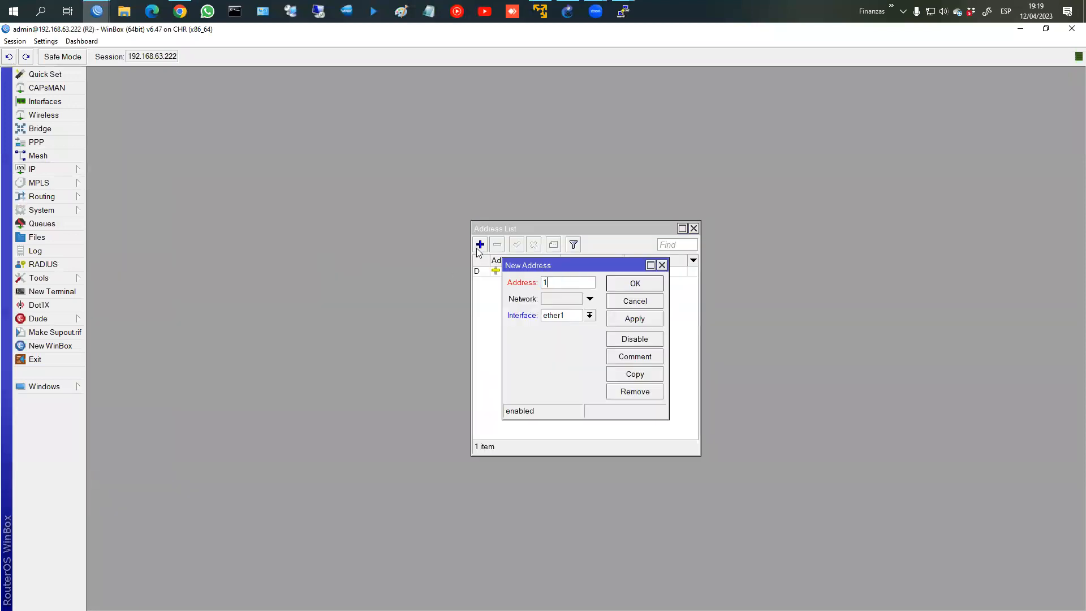
pyautogui.write('92.168.2.1/24')
pyautogui.click(589, 315)
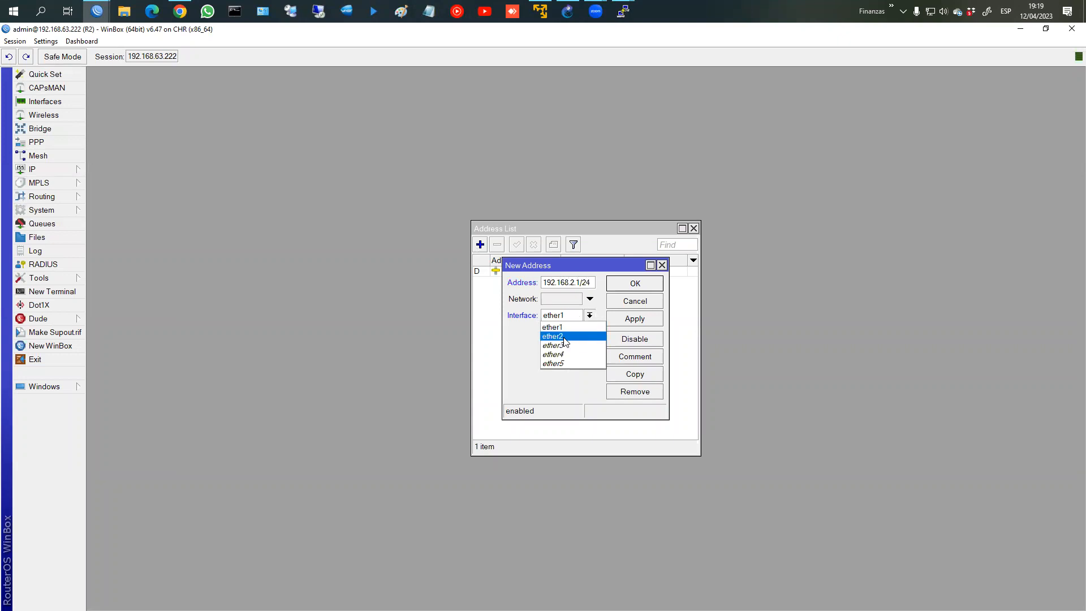
pyautogui.click(564, 337)
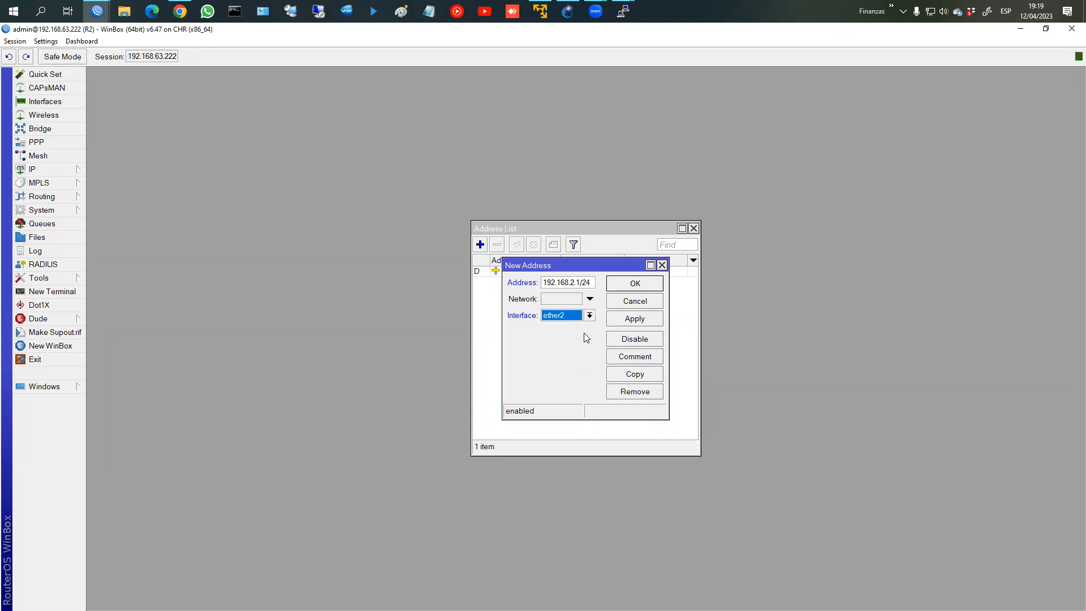
pyautogui.click(640, 322)
pyautogui.click(635, 283)
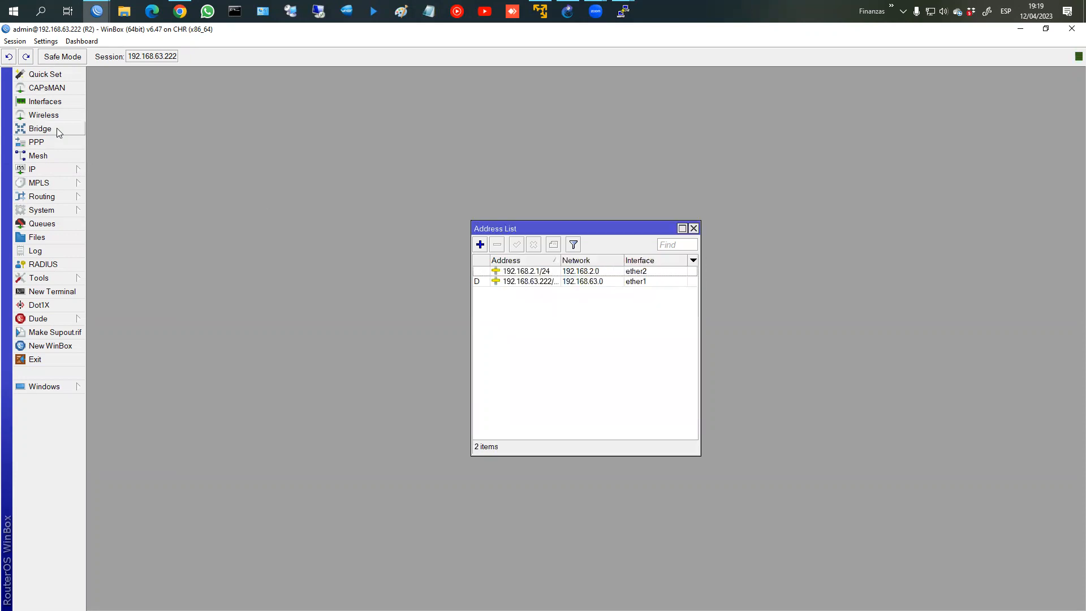
# Step: Rename R2's interfaces ether1 to ether1_WAN and ether2 to ether2_LAN
pyautogui.click(45, 102)
pyautogui.doubleClick(165, 279)
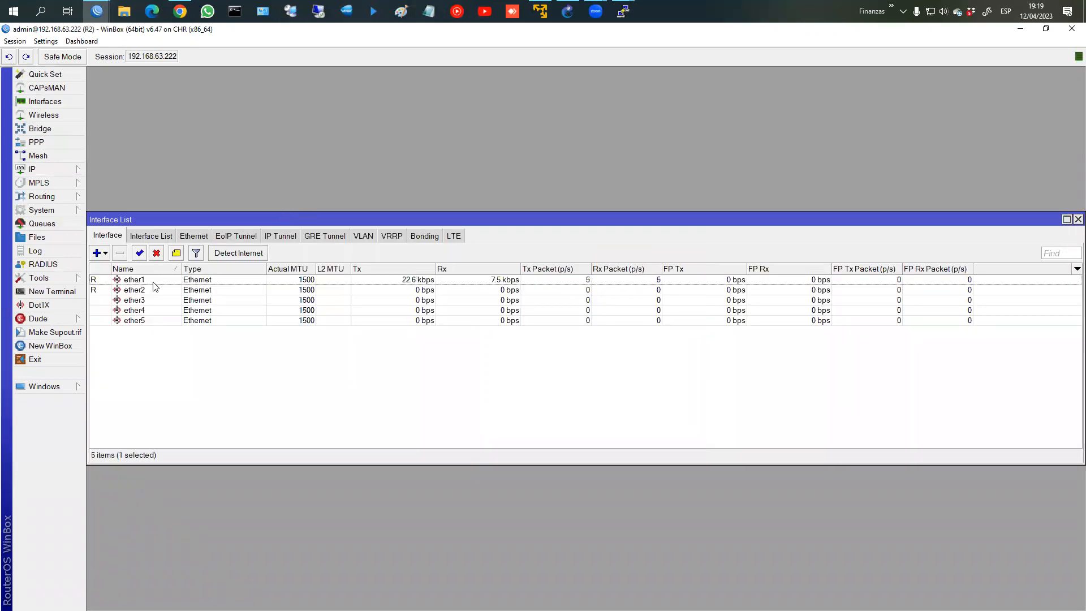
pyautogui.write('_WAN')
pyautogui.press('Return')
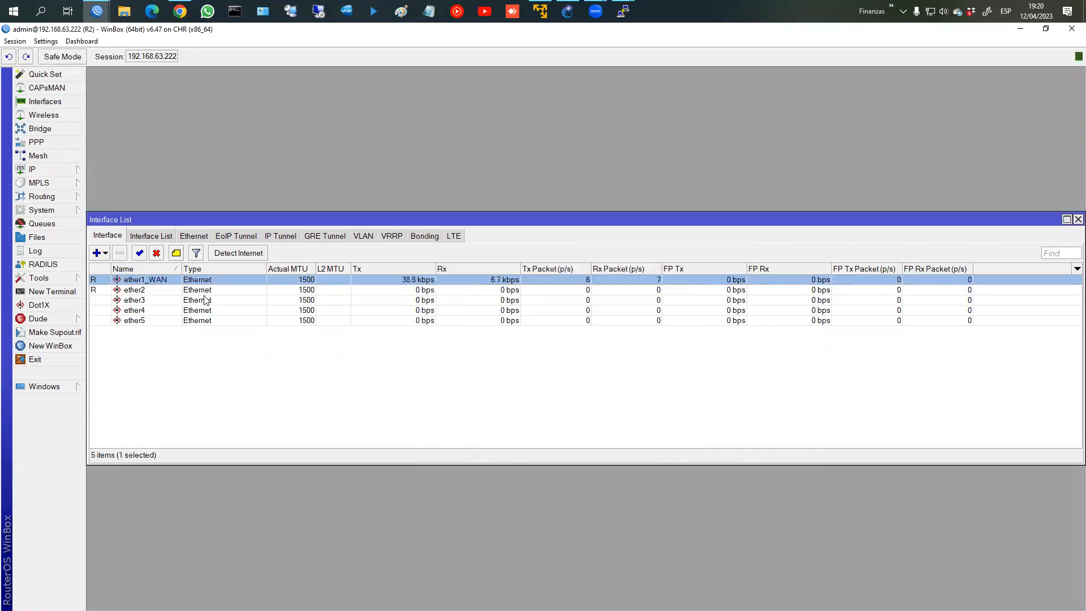
pyautogui.doubleClick(141, 291)
pyautogui.click(551, 238)
pyautogui.write('_LAN')
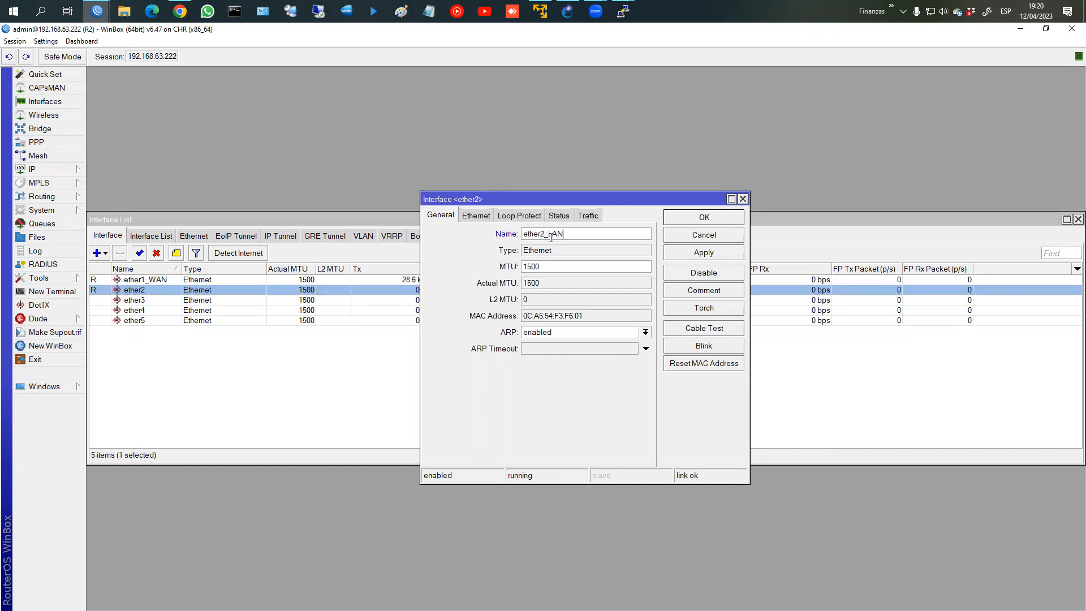
pyautogui.press('Return')
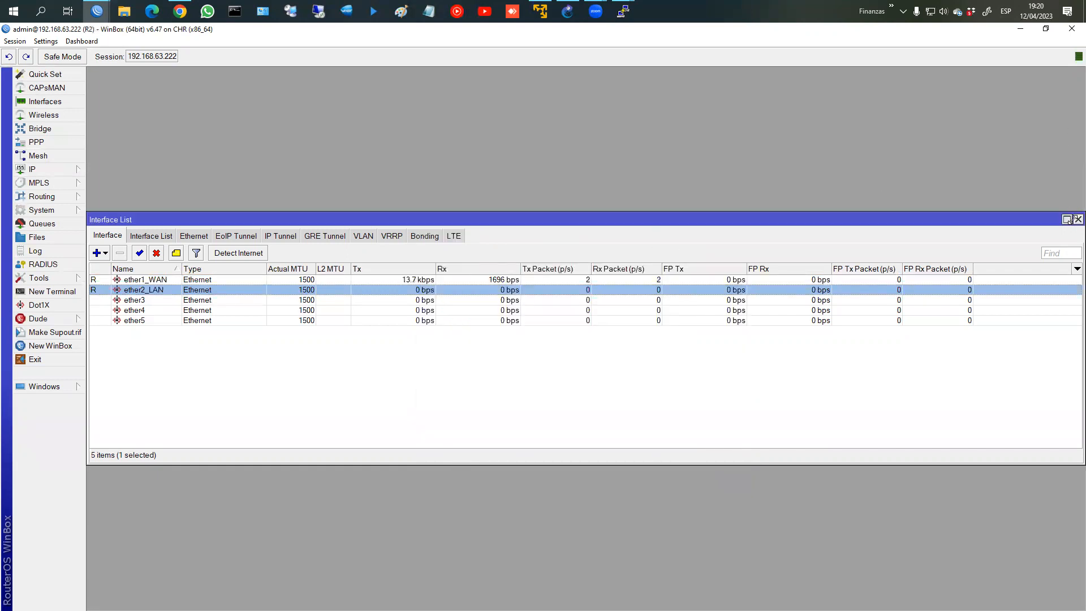
pyautogui.click(1078, 219)
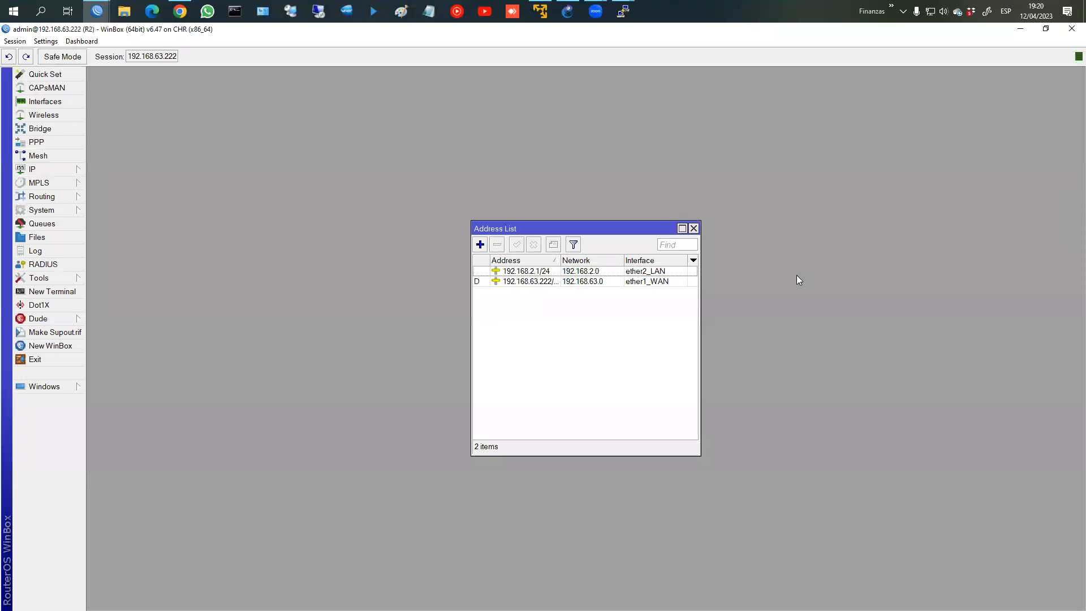
# Step: Run DHCP Setup on ether2_LAN, accepting 192.168.2.0/24, gateway 192.168.2.1, DNS 192.168.63.2, 00:10:00 lease
pyautogui.click(61, 169)
pyautogui.click(127, 257)
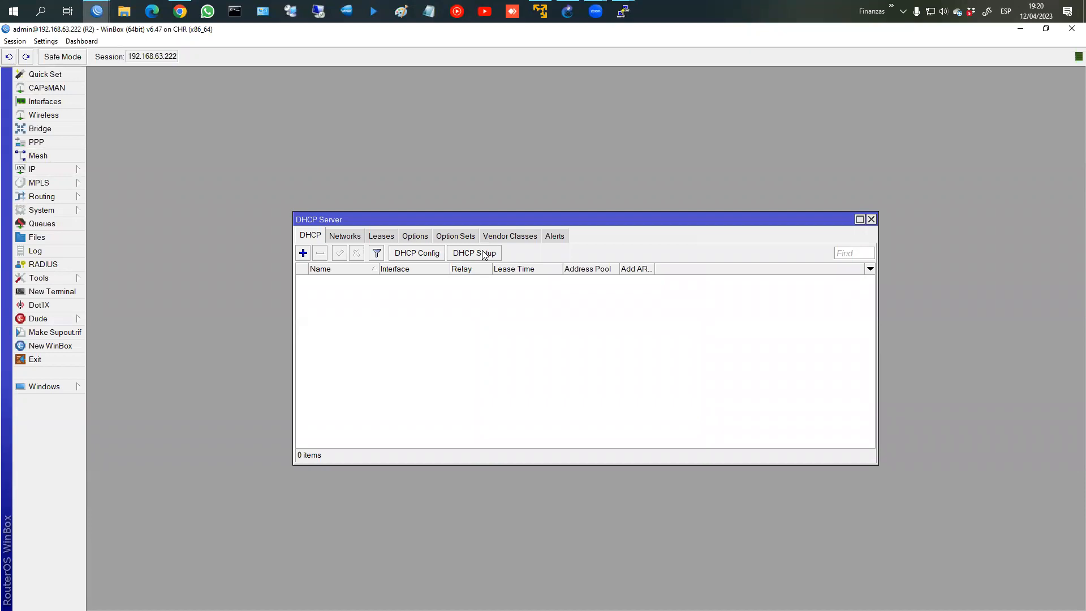
pyautogui.click(484, 253)
pyautogui.click(622, 336)
pyautogui.click(618, 355)
pyautogui.click(628, 354)
pyautogui.click(625, 357)
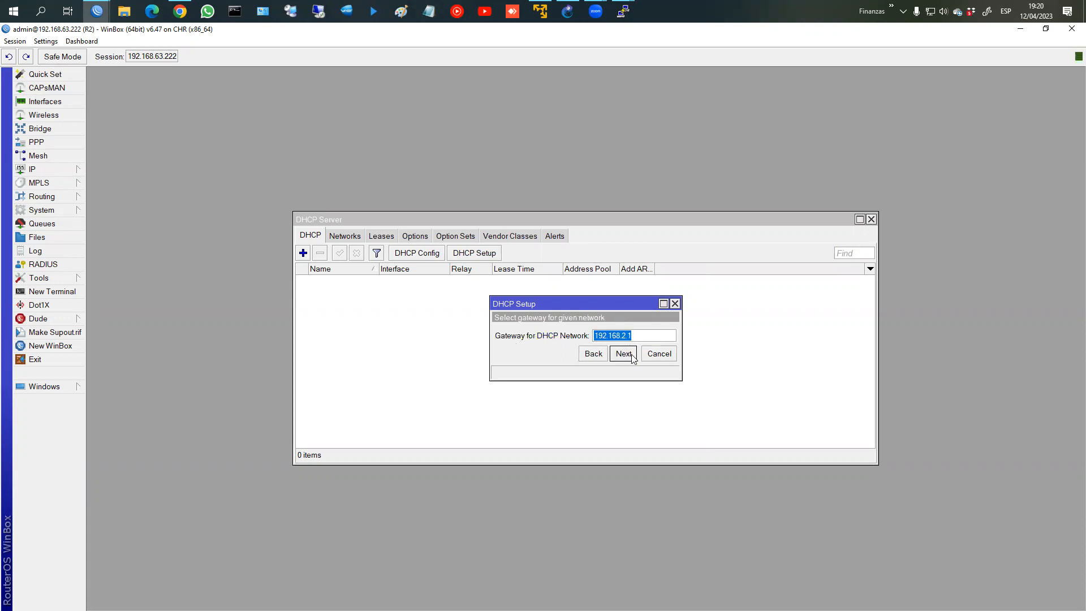
pyautogui.click(632, 356)
pyautogui.click(622, 353)
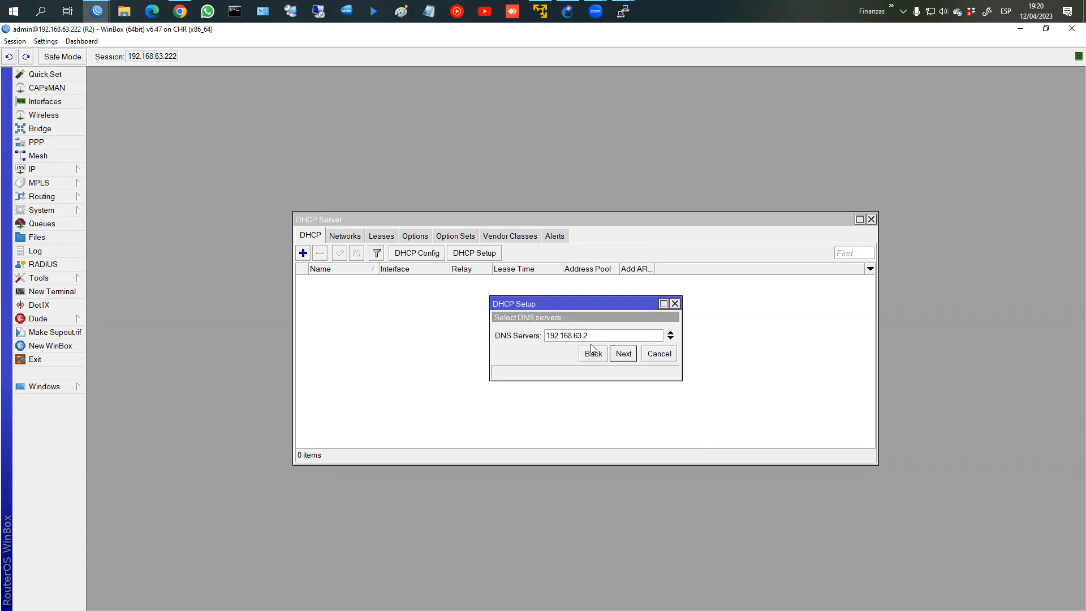
pyautogui.click(622, 355)
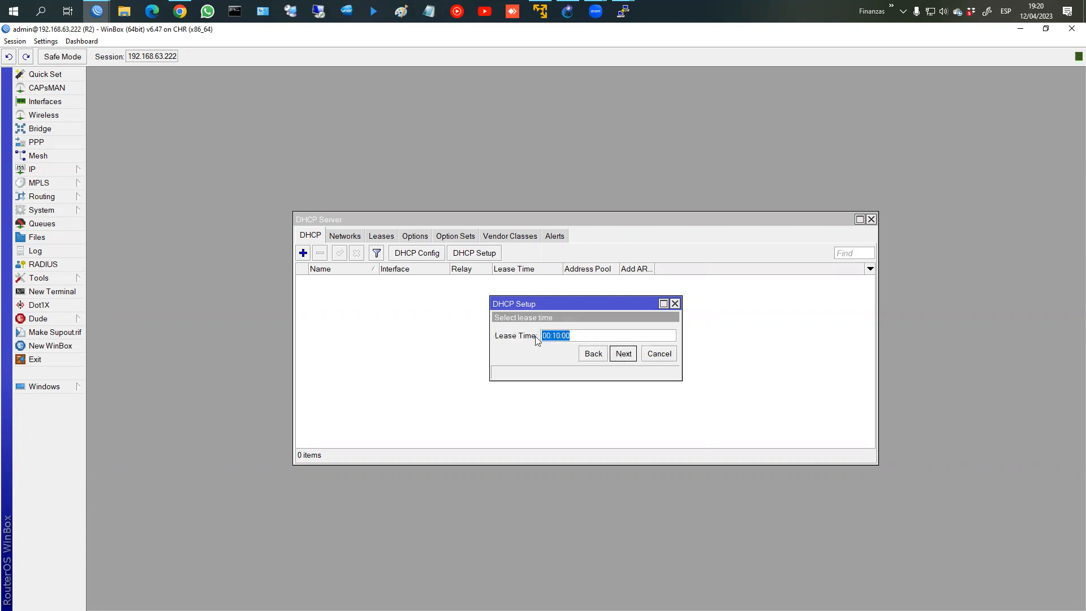
pyautogui.click(624, 355)
pyautogui.click(593, 337)
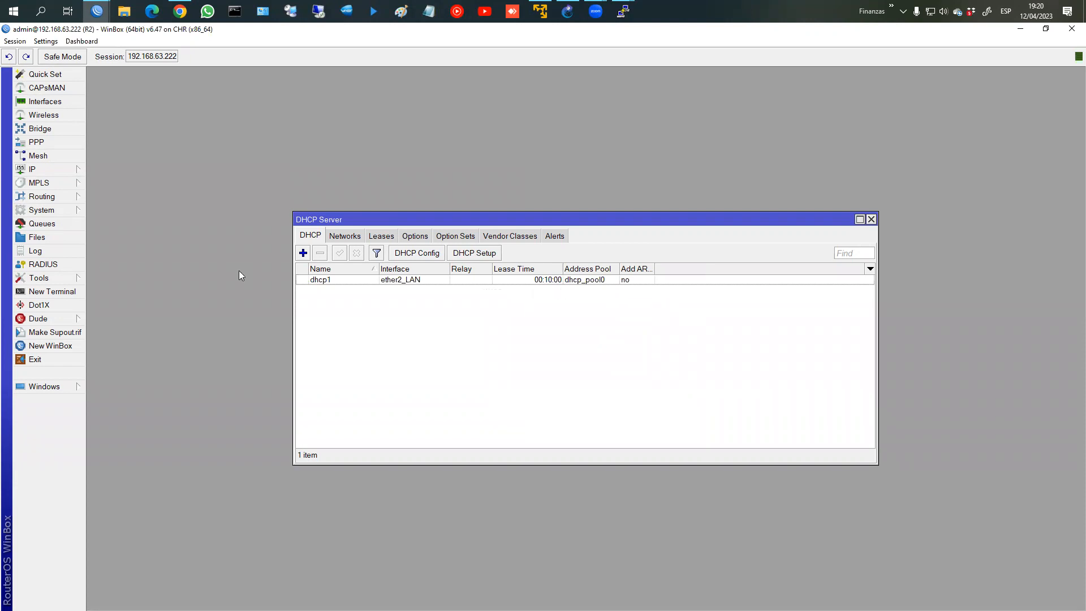
pyautogui.click(568, 11)
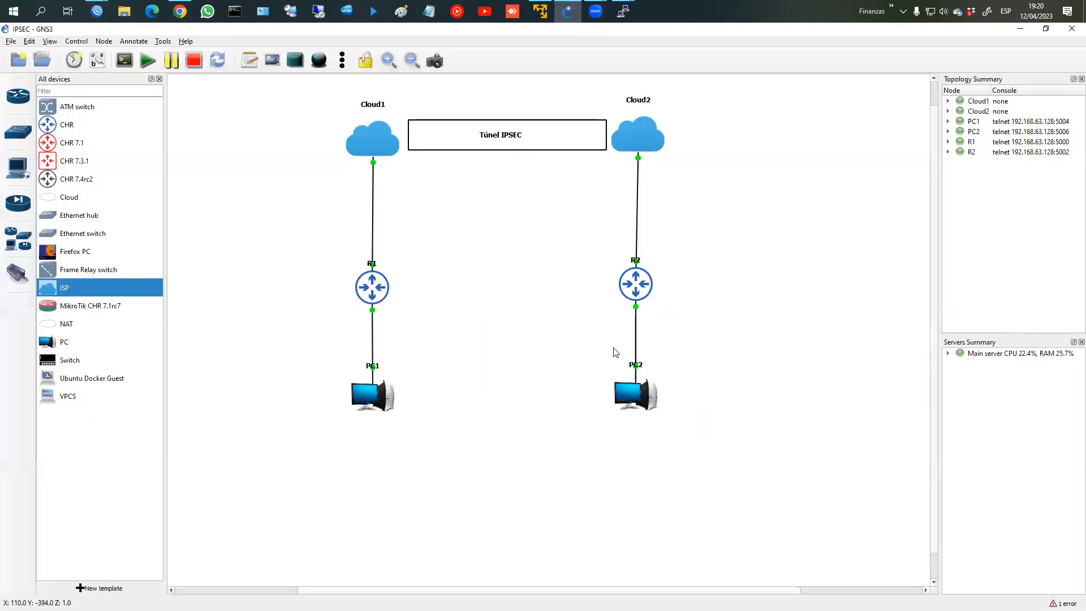
# Step: Open PC2's console and request an address with dhcp
pyautogui.rightClick(632, 350)
pyautogui.click(651, 369)
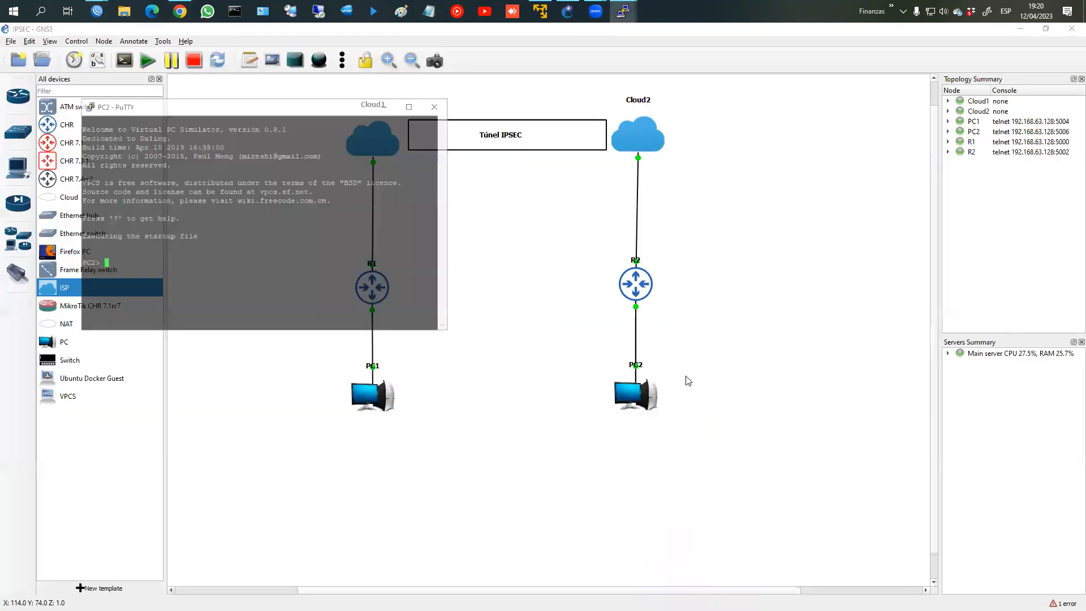
pyautogui.write('dhcp')
pyautogui.press('Return')
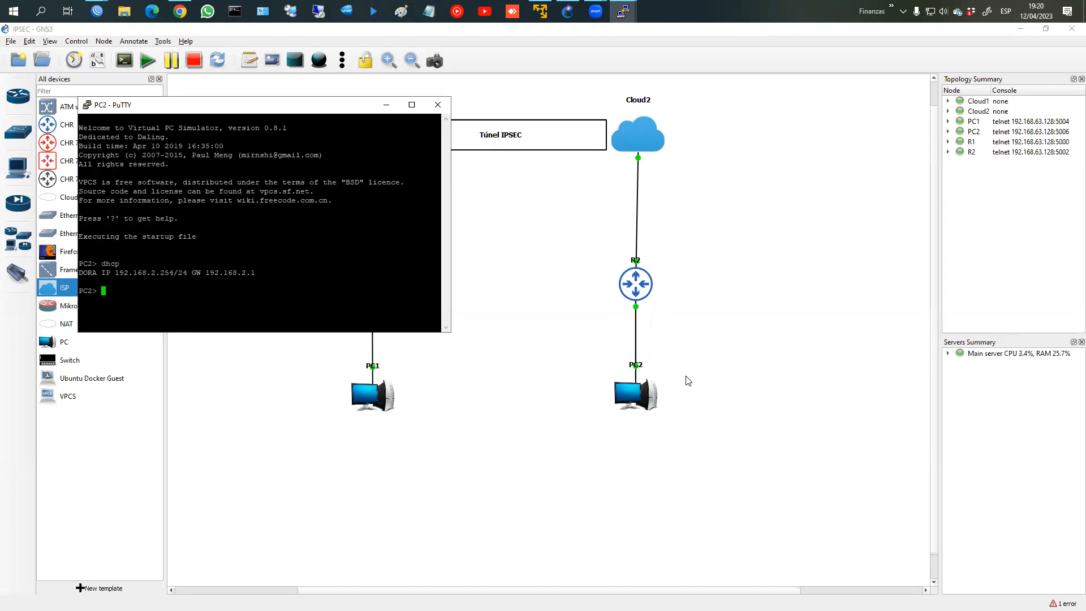
# Step: Try assigning PC2 a static address of 192.168.2.200/24
pyautogui.write('ip 192.168')
pyautogui.write('.2.200/')
pyautogui.write('24 gw ')
pyautogui.write('192.168.')
pyautogui.write('1.1')
pyautogui.press('BackSpace')
pyautogui.press('BackSpace')
pyautogui.press('BackSpace')
pyautogui.write('2.1')
pyautogui.press('Return')
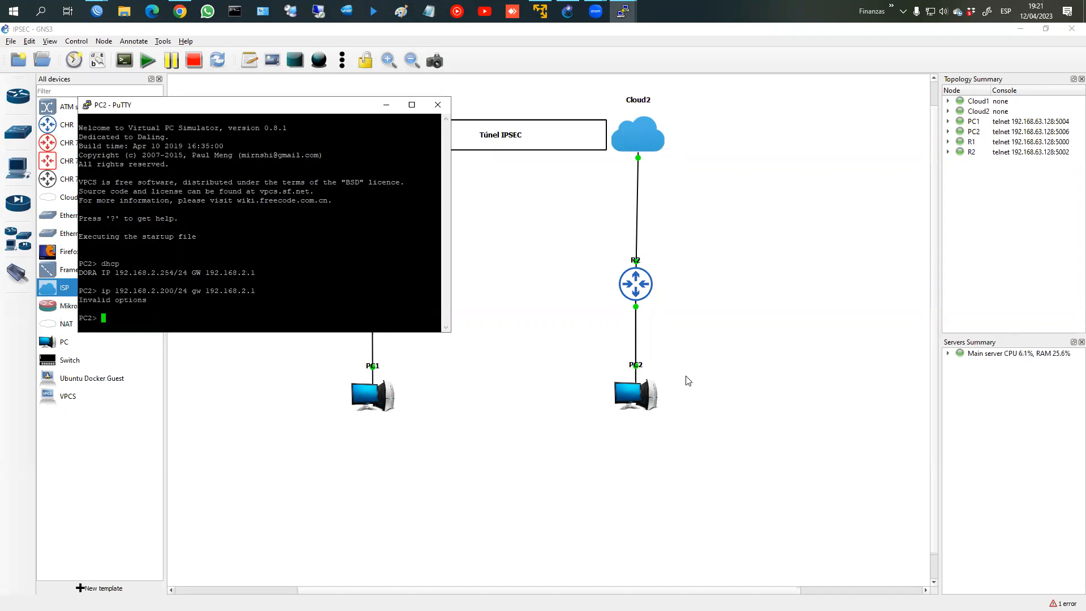
pyautogui.press('Up')
pyautogui.press('BackSpace')
pyautogui.press('BackSpace')
pyautogui.press('BackSpace')
pyautogui.press('BackSpace')
pyautogui.press('BackSpace')
pyautogui.press('BackSpace')
pyautogui.press('BackSpace')
pyautogui.press('BackSpace')
pyautogui.press('BackSpace')
pyautogui.press('BackSpace')
pyautogui.press('BackSpace')
pyautogui.press('BackSpace')
pyautogui.press('BackSpace')
pyautogui.press('BackSpace')
pyautogui.press('BackSpace')
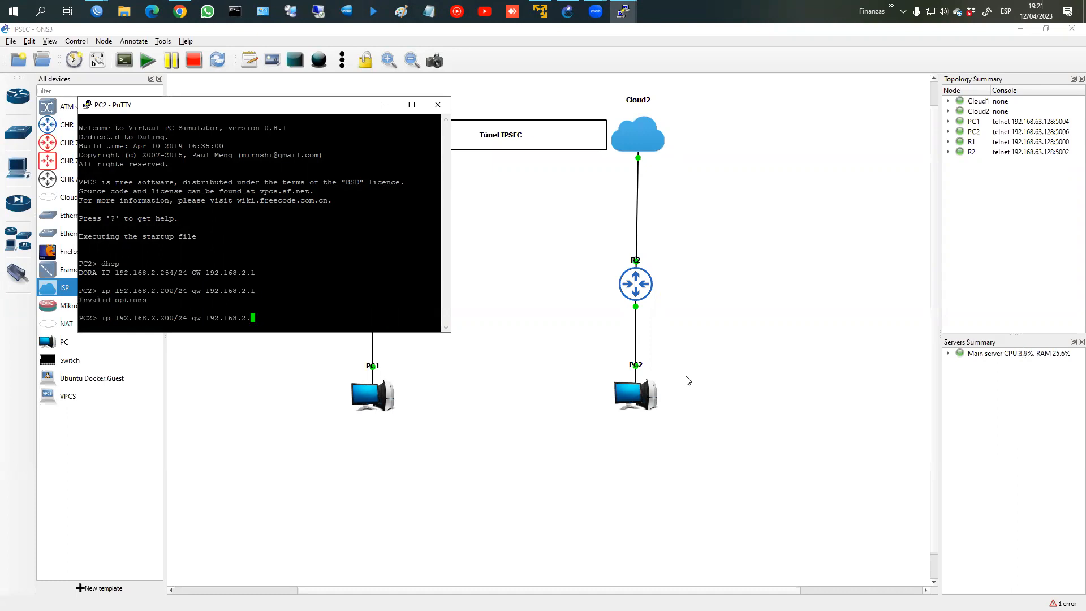
pyautogui.press('Return')
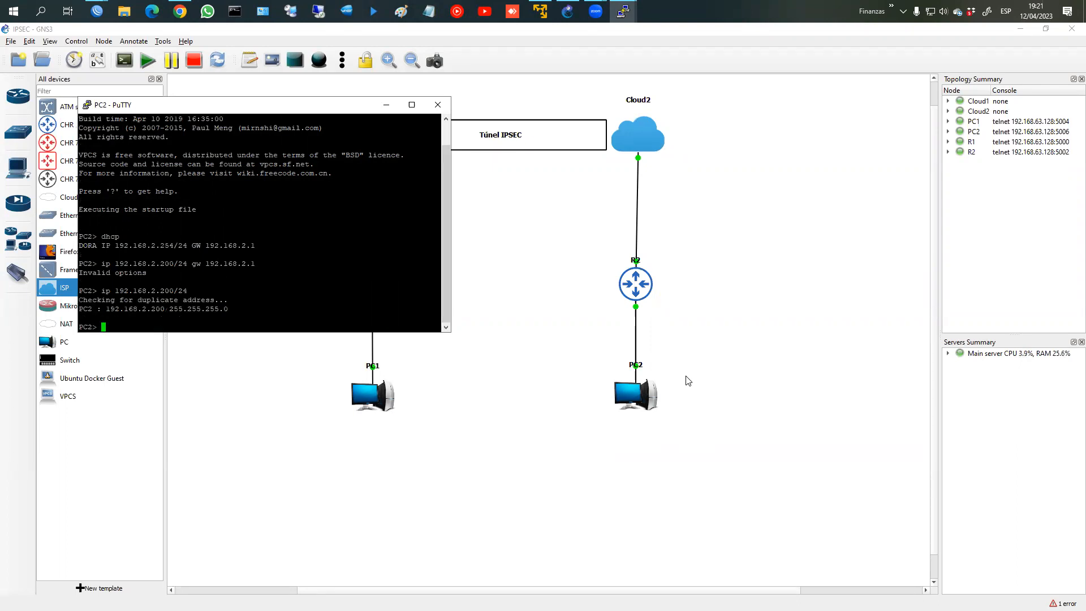
# Step: Look up the VPCS command list and the ip command's help
pyautogui.write('help')
pyautogui.press('Return')
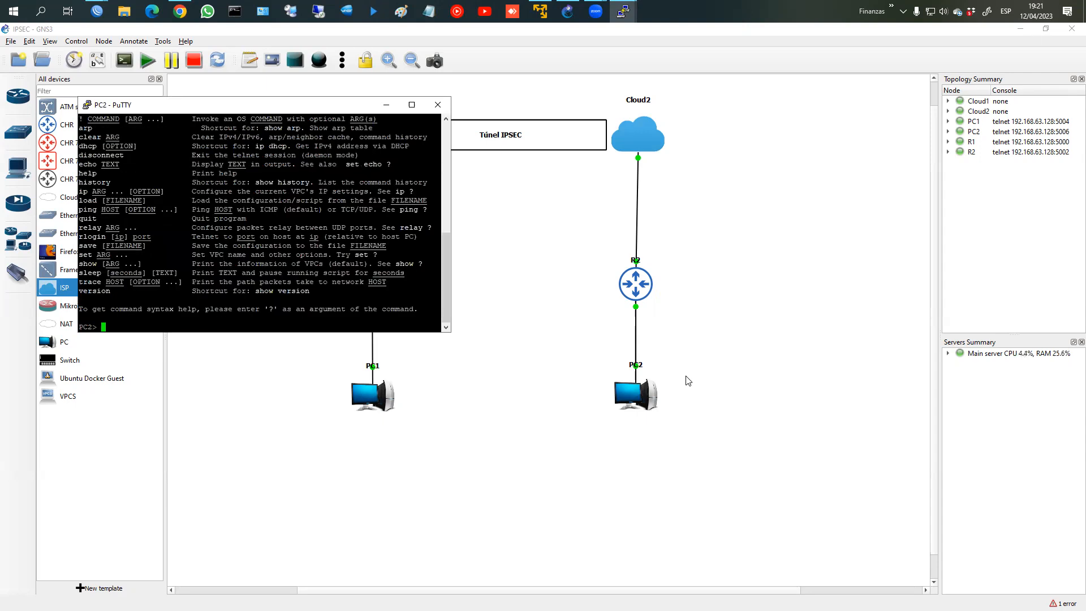
pyautogui.scroll(5, 179, 263)
pyautogui.scroll(-6, 178, 263)
pyautogui.scroll(4, 164, 246)
pyautogui.scroll(-4, 127, 267)
pyautogui.write('ip help')
pyautogui.press('Return')
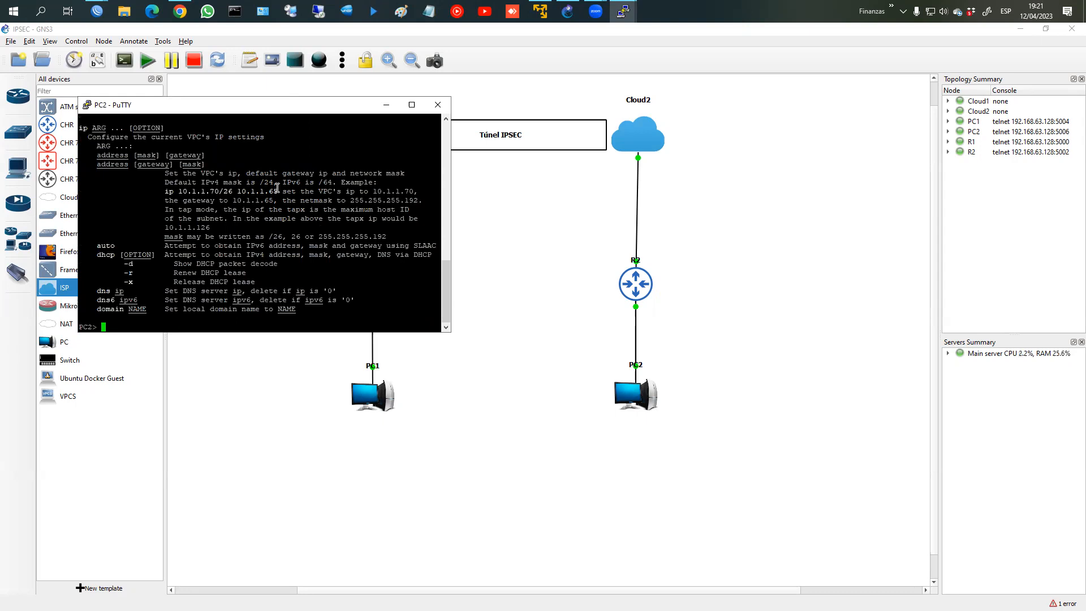
# Step: Set PC2 to 192.168.2.100/24 with gateway 192.168.2.1
pyautogui.write('ip gateway 192.168.2.1')
pyautogui.press('Return')
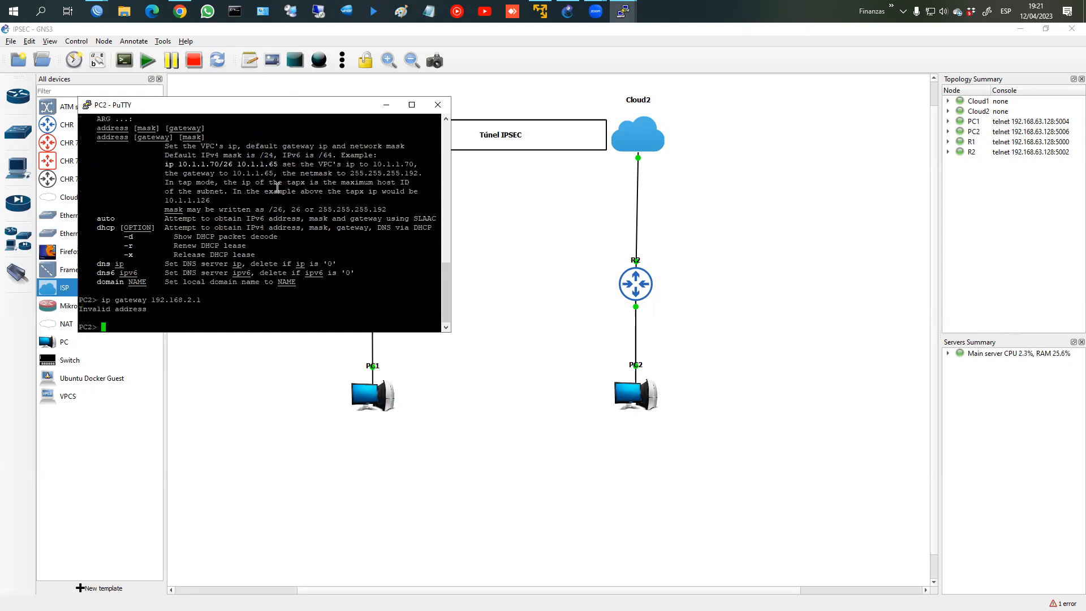
pyautogui.press('Up')
pyautogui.press('BackSpace')
pyautogui.press('BackSpace')
pyautogui.press('BackSpace')
pyautogui.press('BackSpace')
pyautogui.press('BackSpace')
pyautogui.press('BackSpace')
pyautogui.press('BackSpace')
pyautogui.press('BackSpace')
pyautogui.press('BackSpace')
pyautogui.press('BackSpace')
pyautogui.press('BackSpace')
pyautogui.press('BackSpace')
pyautogui.press('BackSpace')
pyautogui.press('BackSpace')
pyautogui.press('BackSpace')
pyautogui.press('BackSpace')
pyautogui.press('BackSpace')
pyautogui.press('BackSpace')
pyautogui.press('BackSpace')
pyautogui.press('BackSpace')
pyautogui.write('192.168.2.100/24 192168.')
pyautogui.press('BackSpace')
pyautogui.press('BackSpace')
pyautogui.press('BackSpace')
pyautogui.press('BackSpace')
pyautogui.write('.168.2.1')
pyautogui.press('Return')
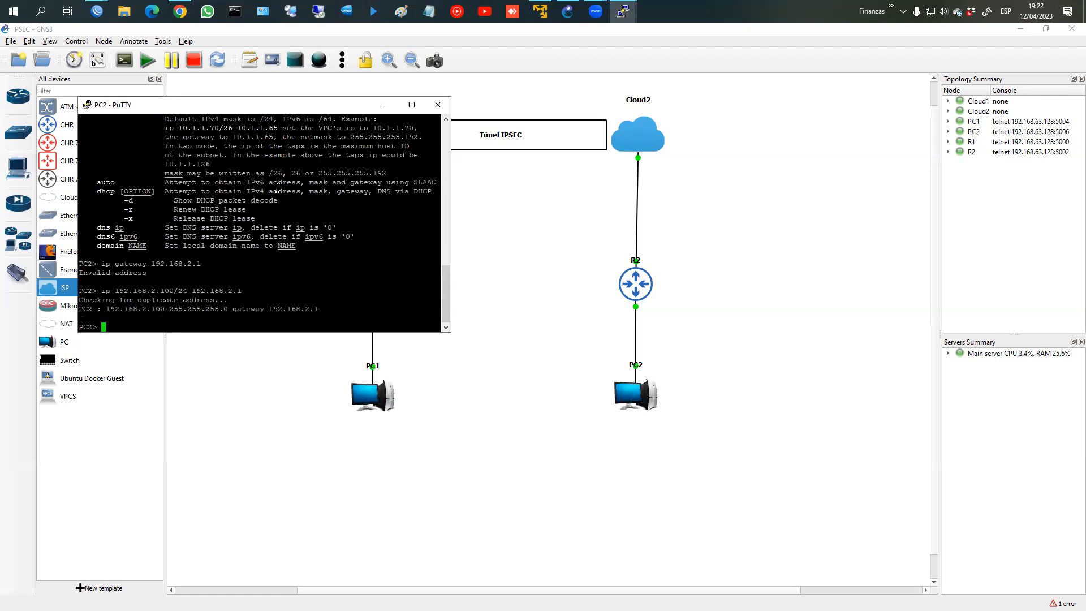
# Step: Run show ip to verify PC2's address and gateway
pyautogui.write('show ip')
pyautogui.press('Return')
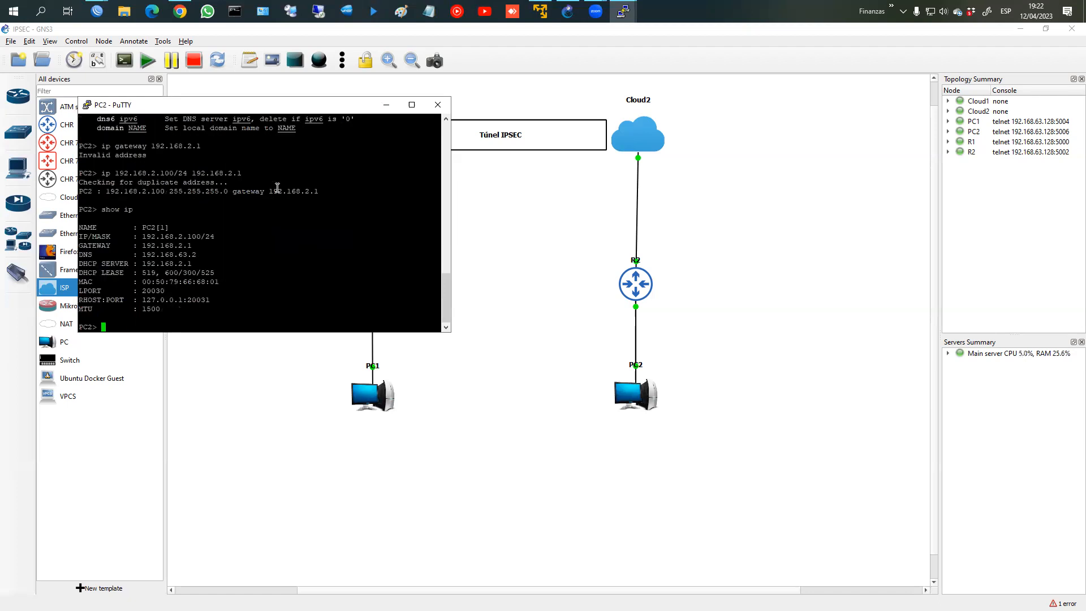
pyautogui.moveTo(141, 228); pyautogui.dragTo(236, 239)
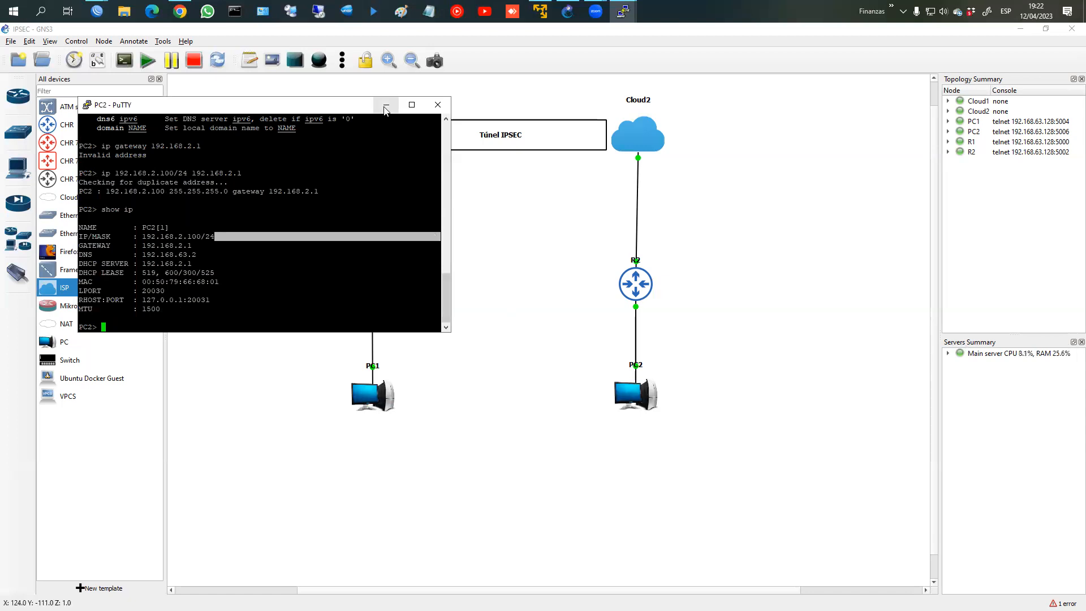
pyautogui.click(600, 232)
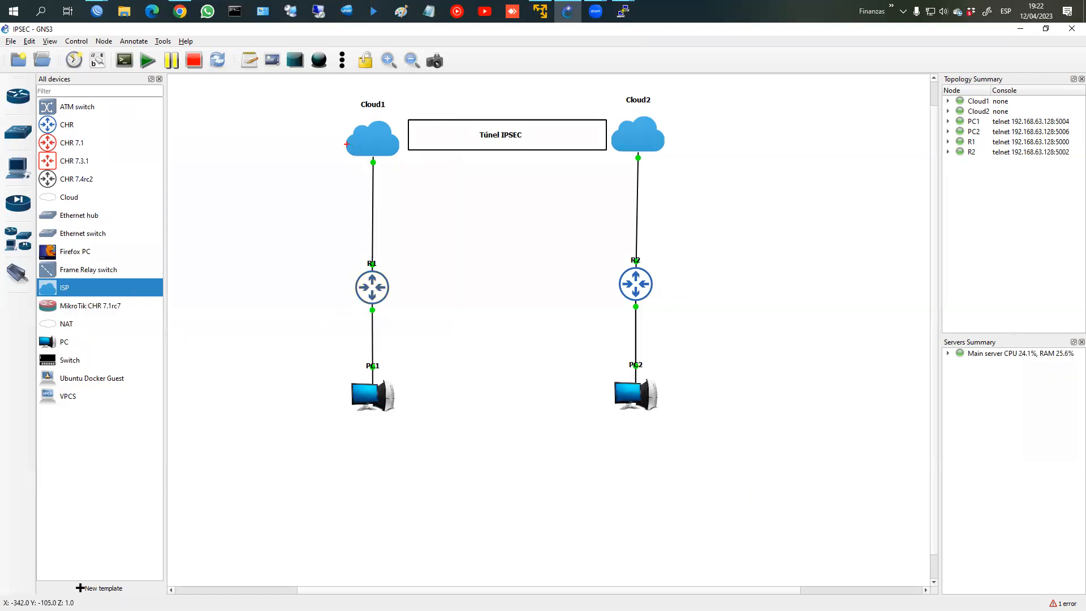
pyautogui.moveTo(275, 149)
pyautogui.mouseDown()
pyautogui.moveTo(481, 136)
pyautogui.moveTo(283, 146)
pyautogui.mouseUp()
pyautogui.moveTo(291, 293); pyautogui.dragTo(458, 292)
pyautogui.moveTo(443, 300); pyautogui.dragTo(436, 342)
pyautogui.moveTo(430, 341); pyautogui.dragTo(455, 345)
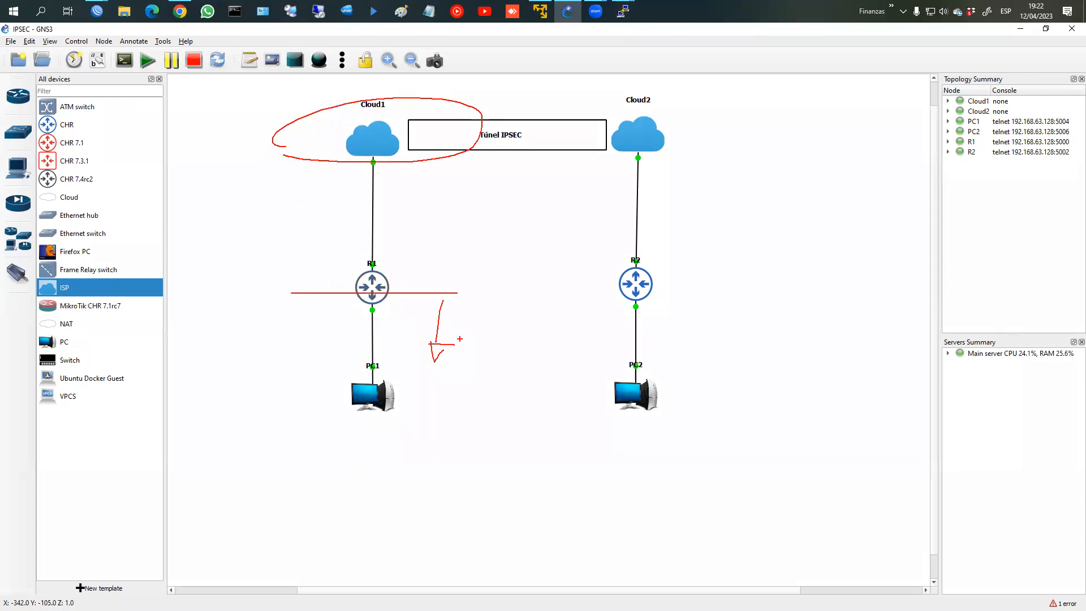
pyautogui.press('Escape')
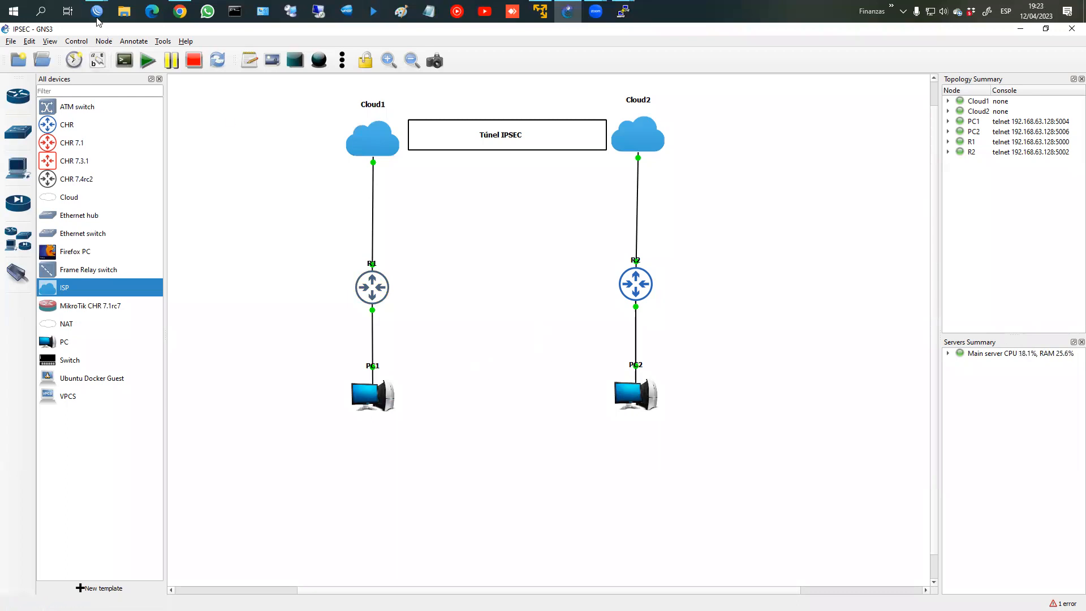
pyautogui.moveTo(97, 11)
pyautogui.click(164, 62)
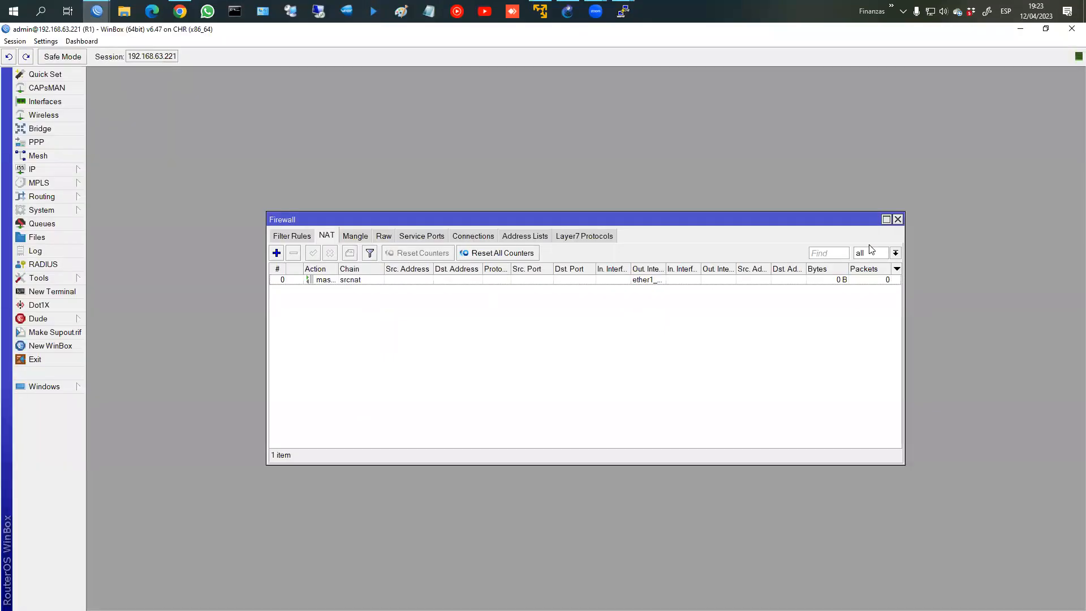
# Step: Close R1's Firewall window and return to the GNS3 topology
pyautogui.click(897, 219)
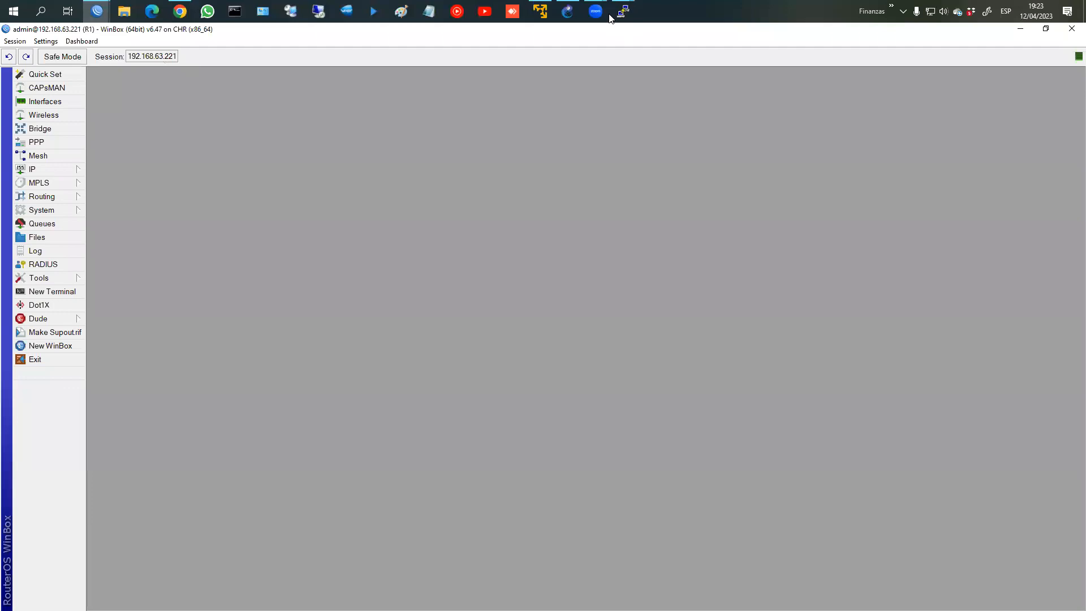
pyautogui.click(568, 11)
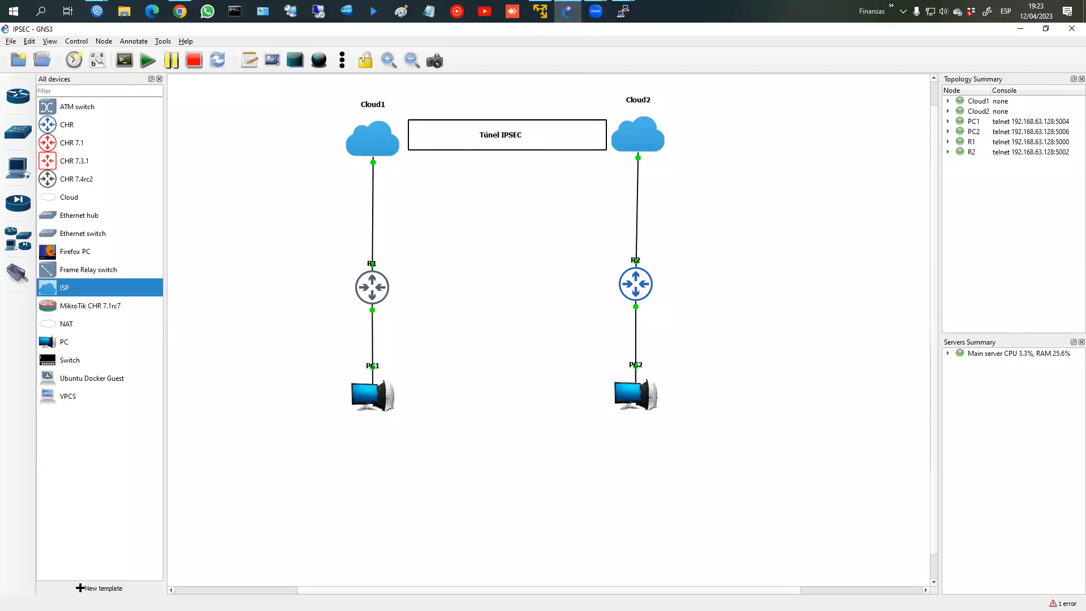
# Step: Circle PC1 and PC2 on the topology and label them LAN 1 and LAN2
pyautogui.hotkey('alt', 'Tab')
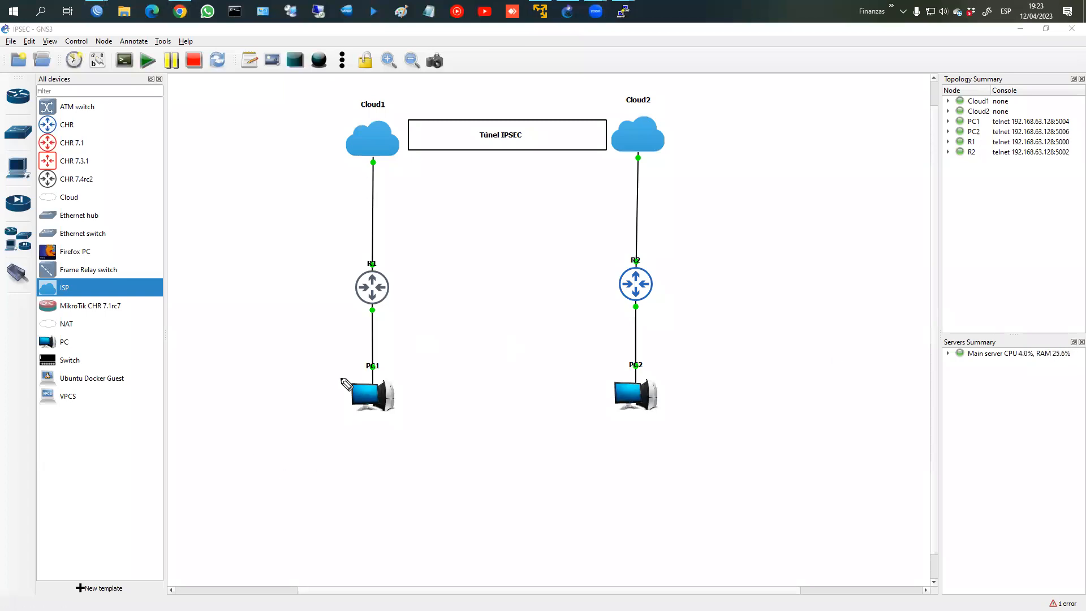
pyautogui.moveTo(327, 407); pyautogui.dragTo(422, 373)
pyautogui.moveTo(408, 421)
pyautogui.mouseDown()
pyautogui.moveTo(439, 468)
pyautogui.moveTo(465, 485)
pyautogui.moveTo(481, 478)
pyautogui.moveTo(472, 472)
pyautogui.mouseUp()
pyautogui.moveTo(478, 477)
pyautogui.mouseDown()
pyautogui.moveTo(486, 456)
pyautogui.moveTo(510, 481)
pyautogui.mouseUp()
pyautogui.moveTo(671, 386)
pyautogui.mouseDown()
pyautogui.moveTo(629, 453)
pyautogui.moveTo(618, 381)
pyautogui.mouseUp()
pyautogui.moveTo(676, 441)
pyautogui.mouseDown()
pyautogui.moveTo(700, 482)
pyautogui.moveTo(728, 478)
pyautogui.moveTo(752, 451)
pyautogui.moveTo(777, 462)
pyautogui.mouseUp()
# Step: Sketch the tunnel path between the LANs, annotated 'encriptado' and 'IPsec'
pyautogui.moveTo(404, 373)
pyautogui.mouseDown()
pyautogui.moveTo(384, 293)
pyautogui.moveTo(417, 160)
pyautogui.moveTo(572, 133)
pyautogui.moveTo(610, 238)
pyautogui.mouseUp()
pyautogui.moveTo(618, 322); pyautogui.dragTo(606, 315)
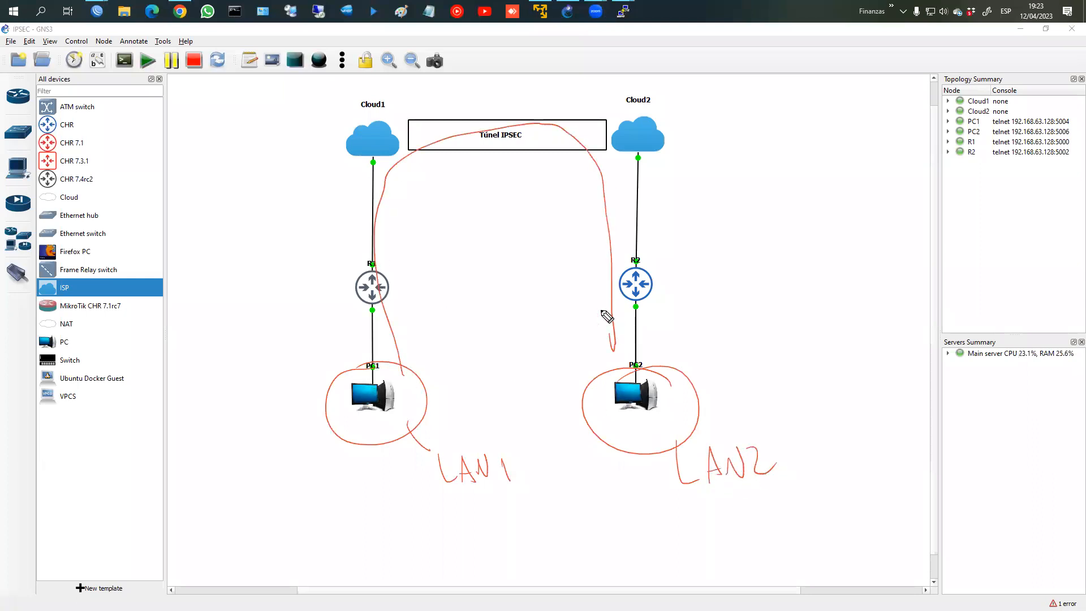
pyautogui.moveTo(473, 162)
pyautogui.mouseDown()
pyautogui.moveTo(490, 200)
pyautogui.moveTo(578, 196)
pyautogui.mouseUp()
pyautogui.moveTo(501, 217); pyautogui.dragTo(576, 213)
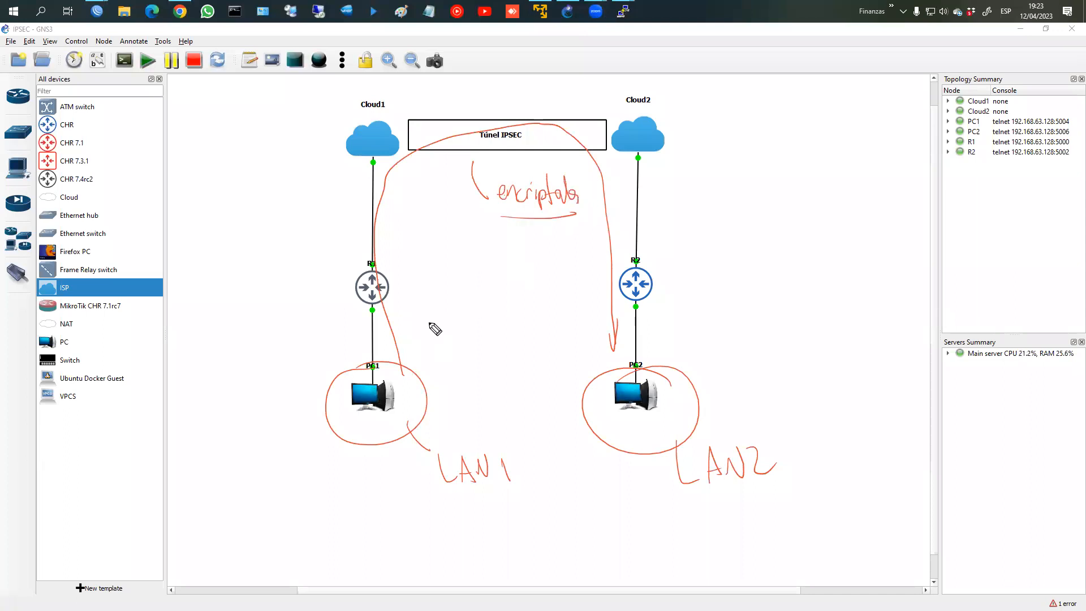
pyautogui.moveTo(432, 237)
pyautogui.mouseDown()
pyautogui.moveTo(434, 282)
pyautogui.moveTo(441, 274)
pyautogui.moveTo(424, 323)
pyautogui.moveTo(452, 281)
pyautogui.moveTo(464, 322)
pyautogui.mouseUp()
pyautogui.moveTo(471, 304); pyautogui.dragTo(474, 314)
pyautogui.moveTo(491, 305); pyautogui.dragTo(487, 317)
pyautogui.moveTo(495, 311); pyautogui.dragTo(516, 310)
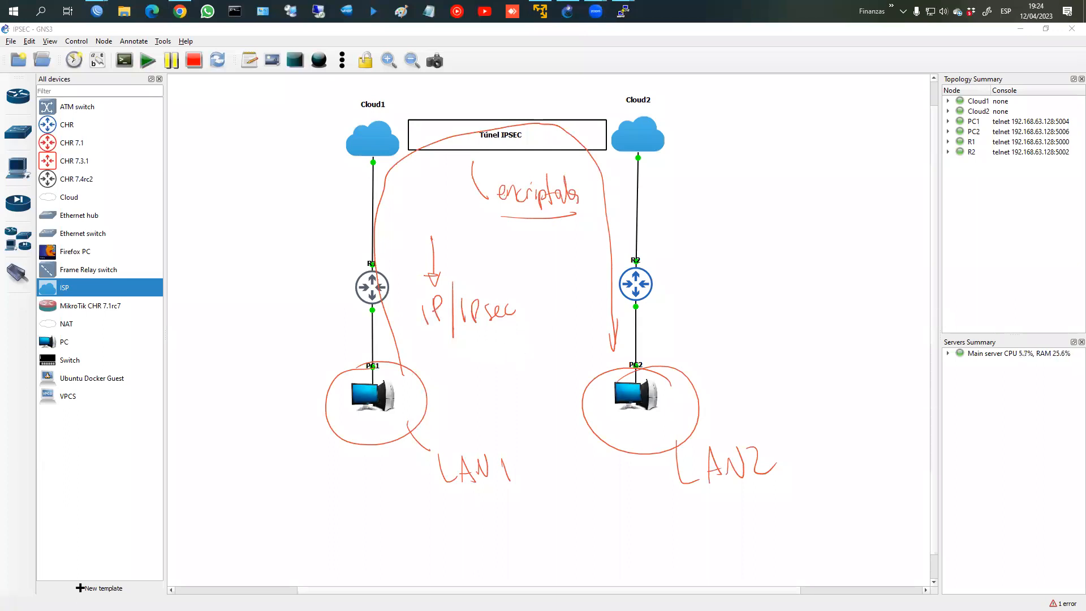
# Step: Clear the annotations and bring R1's WinBox session to the front
pyautogui.press('Escape')
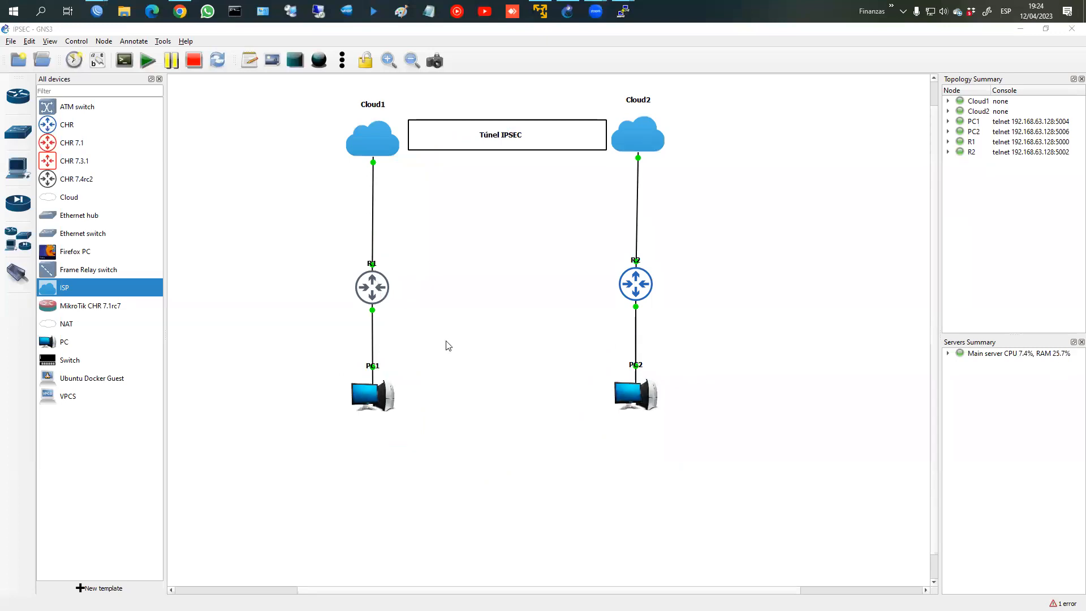
pyautogui.moveTo(97, 12)
pyautogui.click(184, 74)
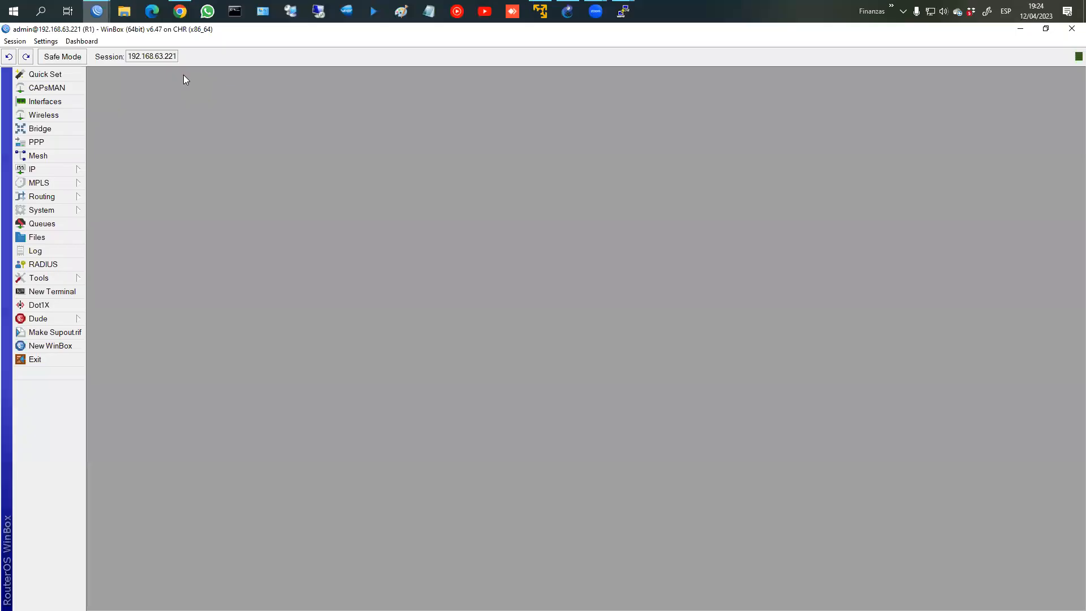
# Step: Review R1's default IPsec profile in the Profiles list, then open PPP
pyautogui.click(33, 172)
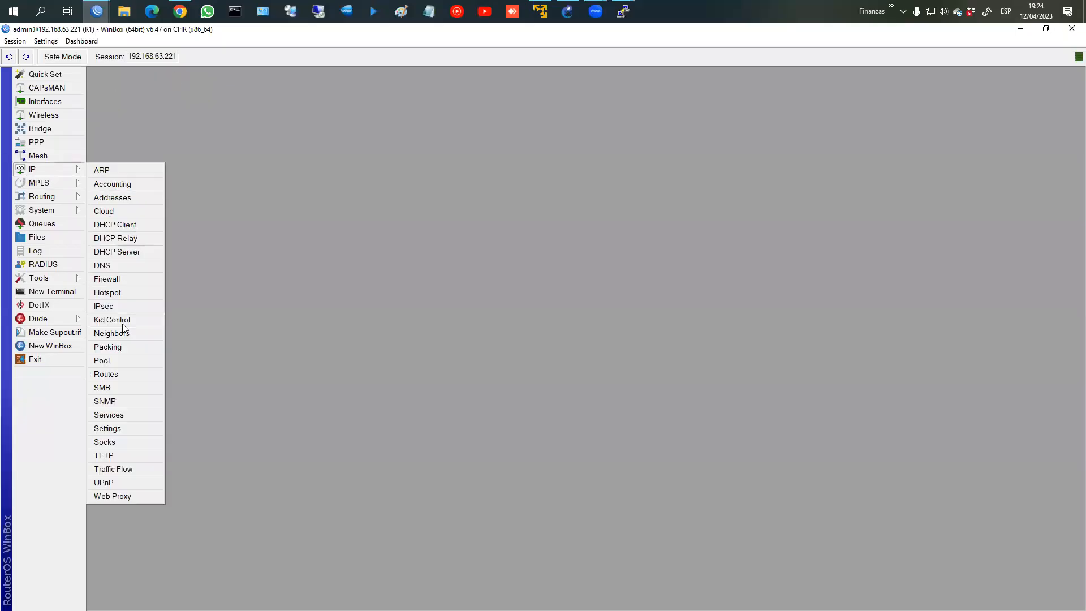
pyautogui.click(119, 306)
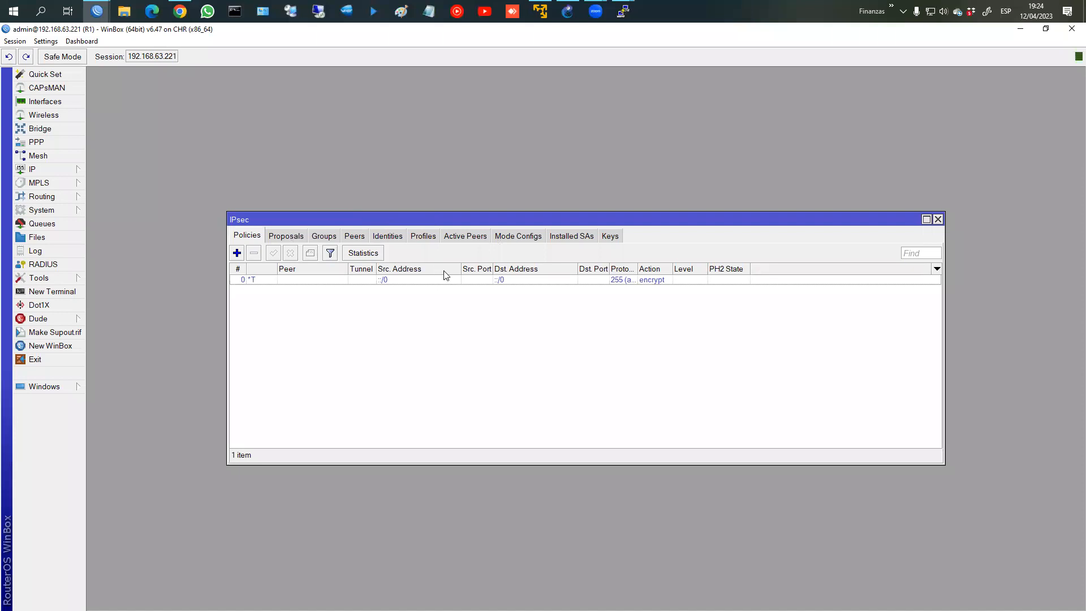
pyautogui.click(423, 236)
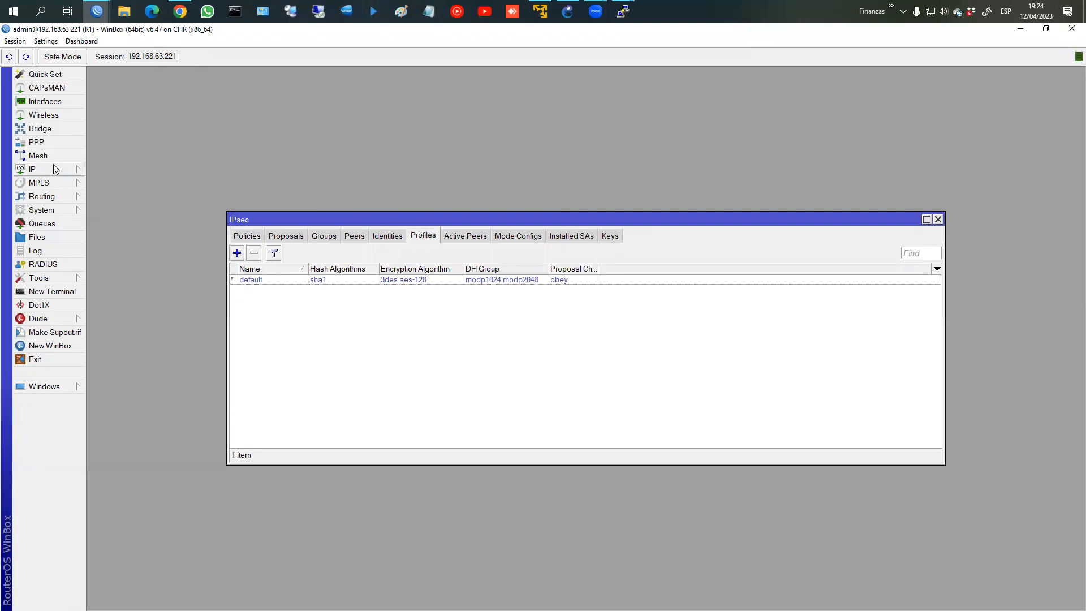
pyautogui.click(52, 146)
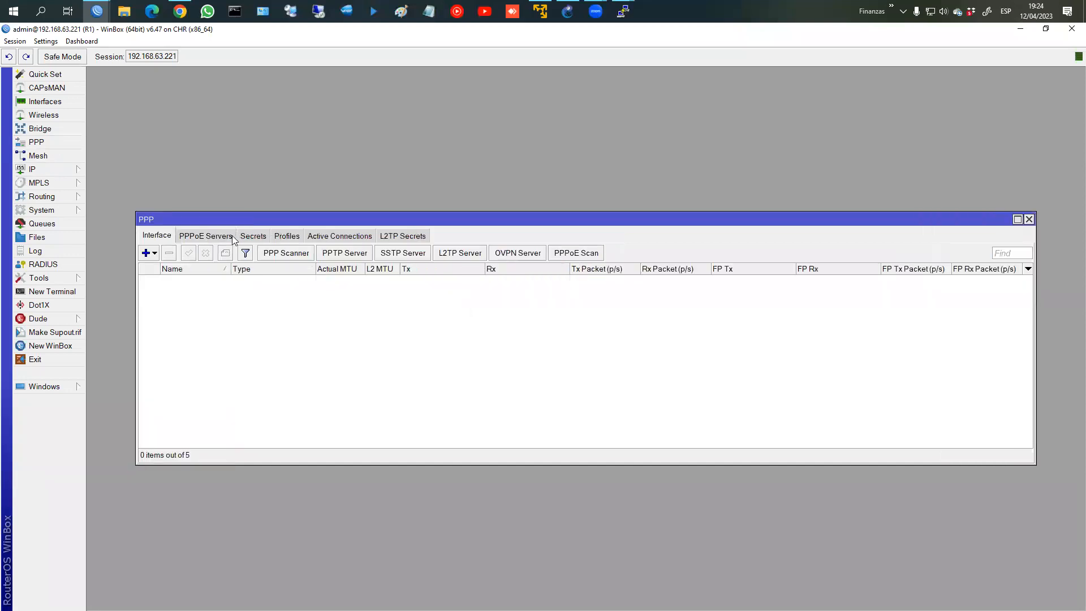
# Step: Inspect the L2TP Server's Use IPsec options, cancel unchanged, and close PPP
pyautogui.click(458, 254)
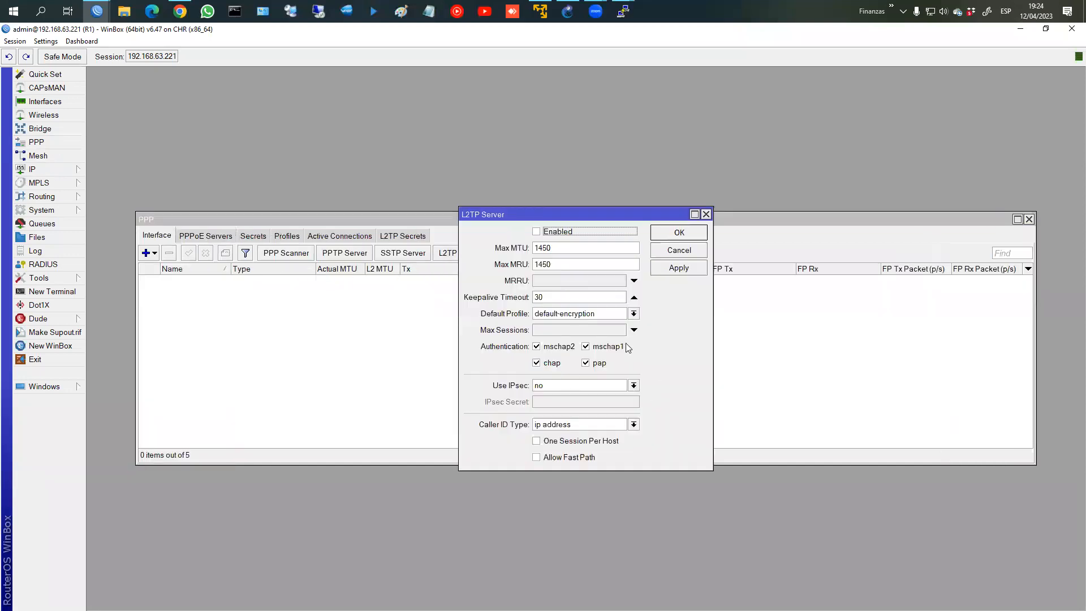
pyautogui.click(545, 390)
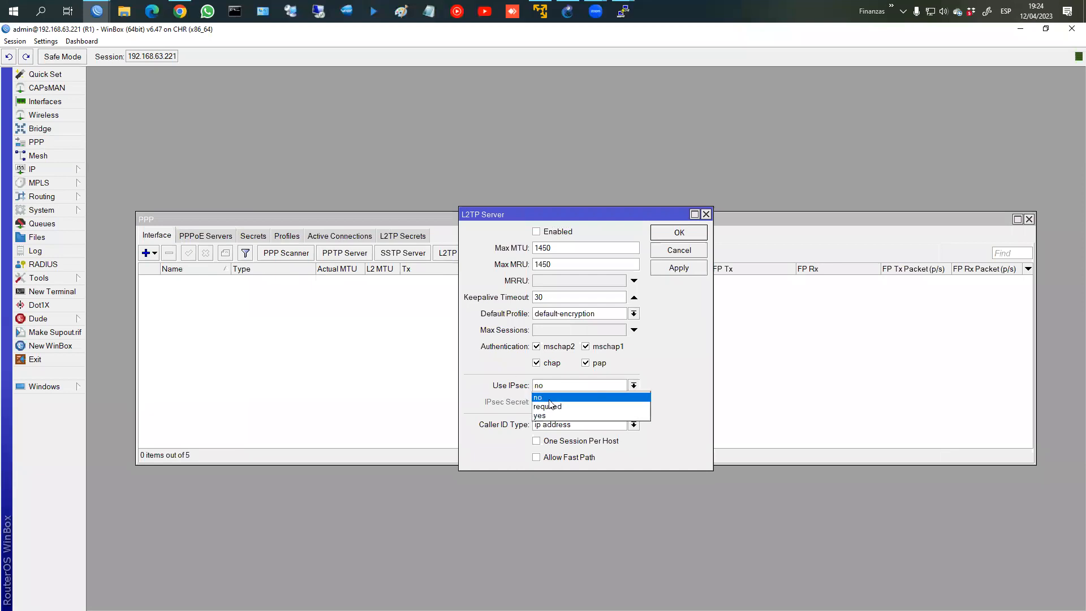
pyautogui.click(671, 253)
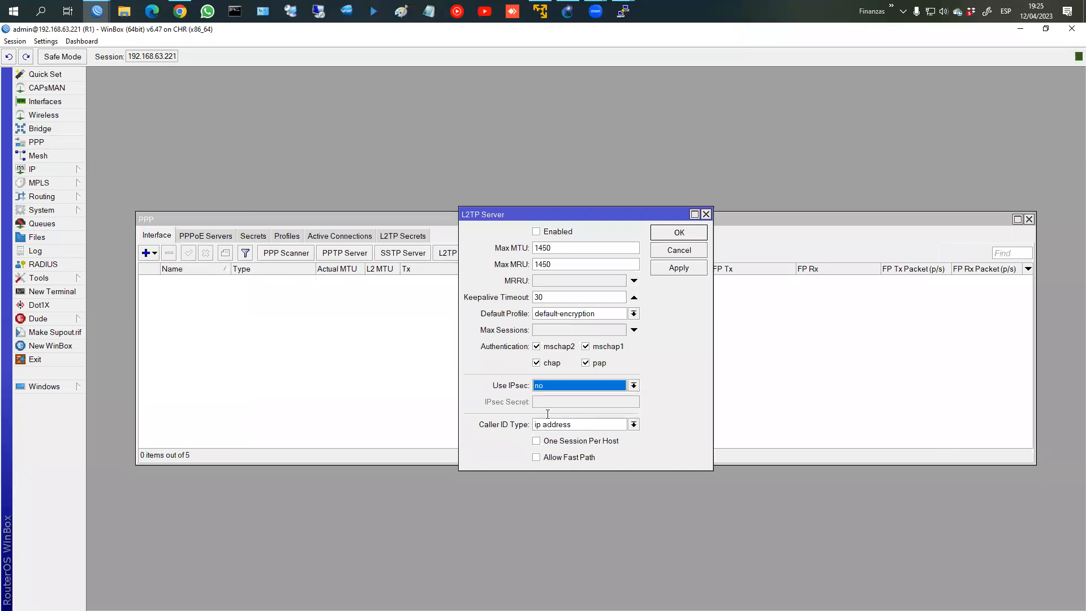
pyautogui.click(678, 250)
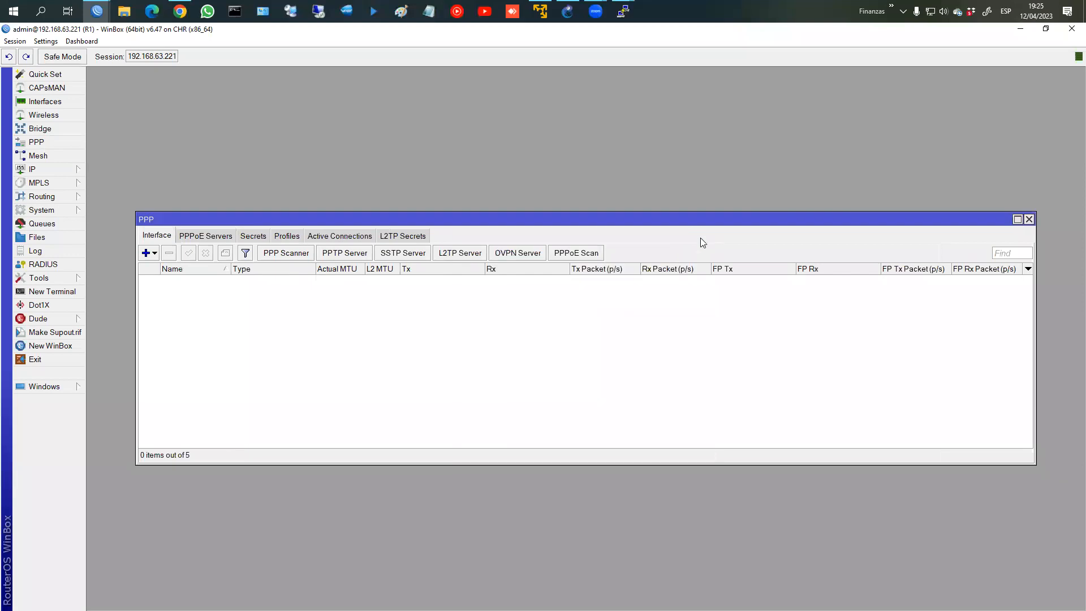
pyautogui.click(1029, 219)
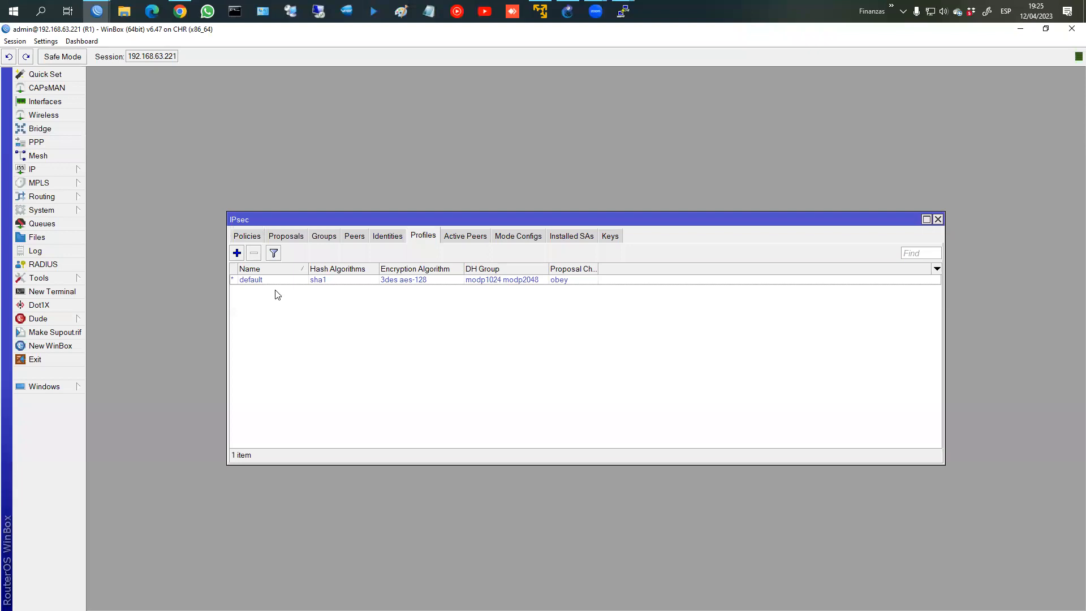
# Step: Add a new IPsec profile named profile_a_R2 with hash algorithm sha256
pyautogui.click(237, 253)
pyautogui.click(568, 183)
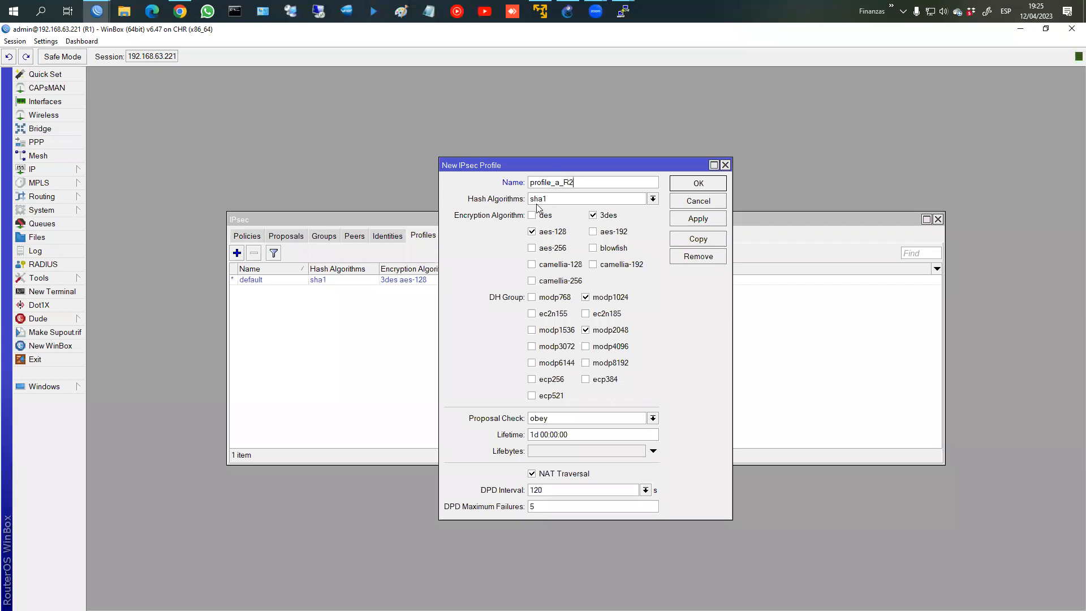
pyautogui.click(575, 201)
pyautogui.click(557, 229)
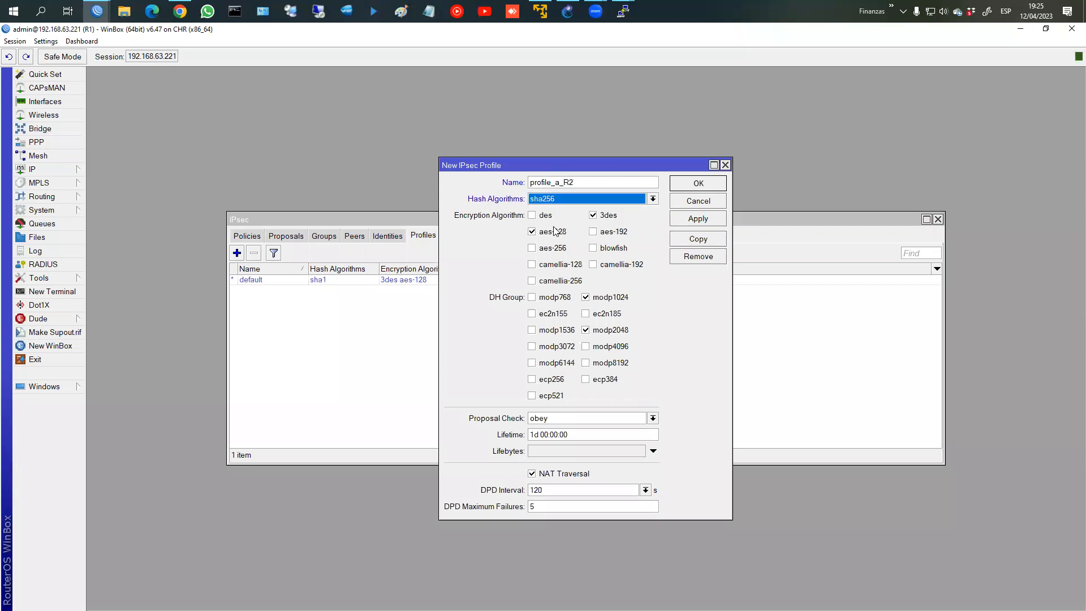
pyautogui.click(559, 202)
pyautogui.click(548, 229)
pyautogui.click(560, 203)
pyautogui.click(557, 229)
# Step: Limit the profile's encryption to aes-256 and its DH group to modp2048
pyautogui.click(594, 220)
pyautogui.click(538, 233)
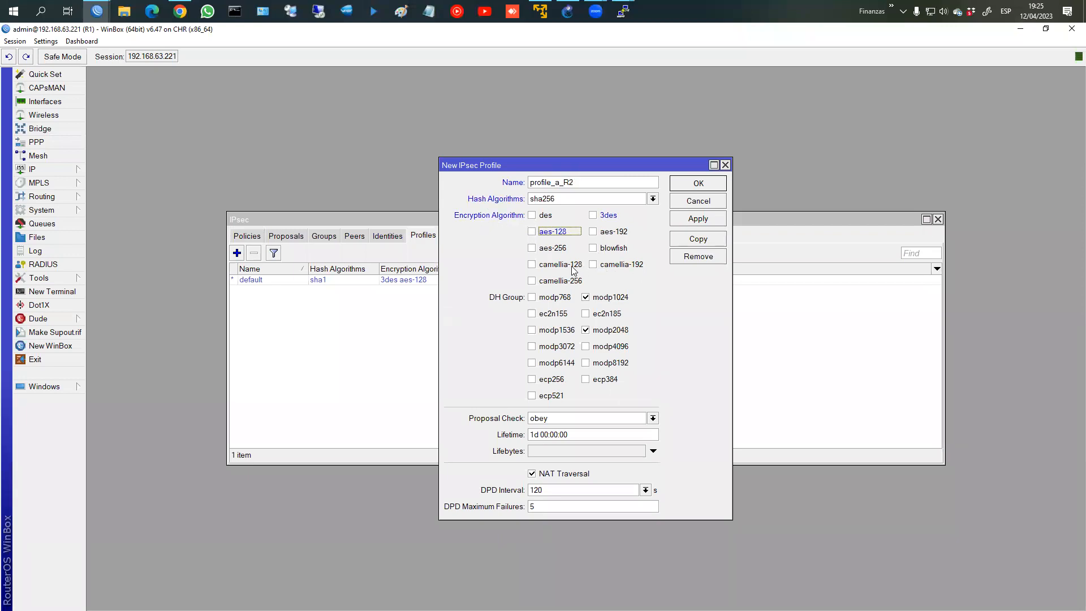
pyautogui.click(535, 250)
pyautogui.click(587, 298)
# Step: Save profile_a_R2, then reopen it to confirm sha256, aes-256 and modp2048
pyautogui.click(699, 186)
pyautogui.click(376, 290)
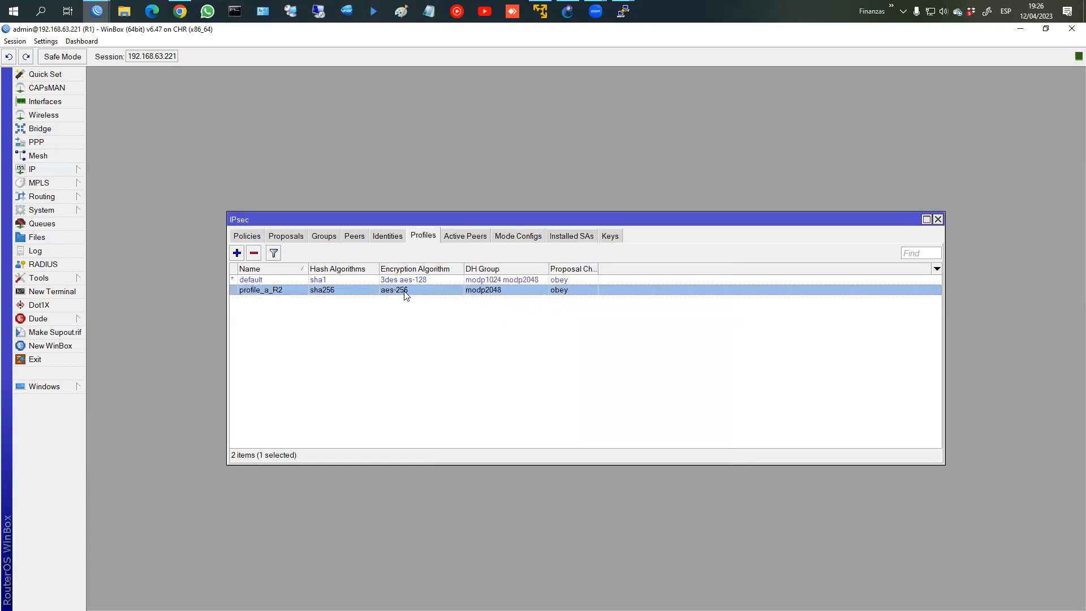
pyautogui.doubleClick(405, 291)
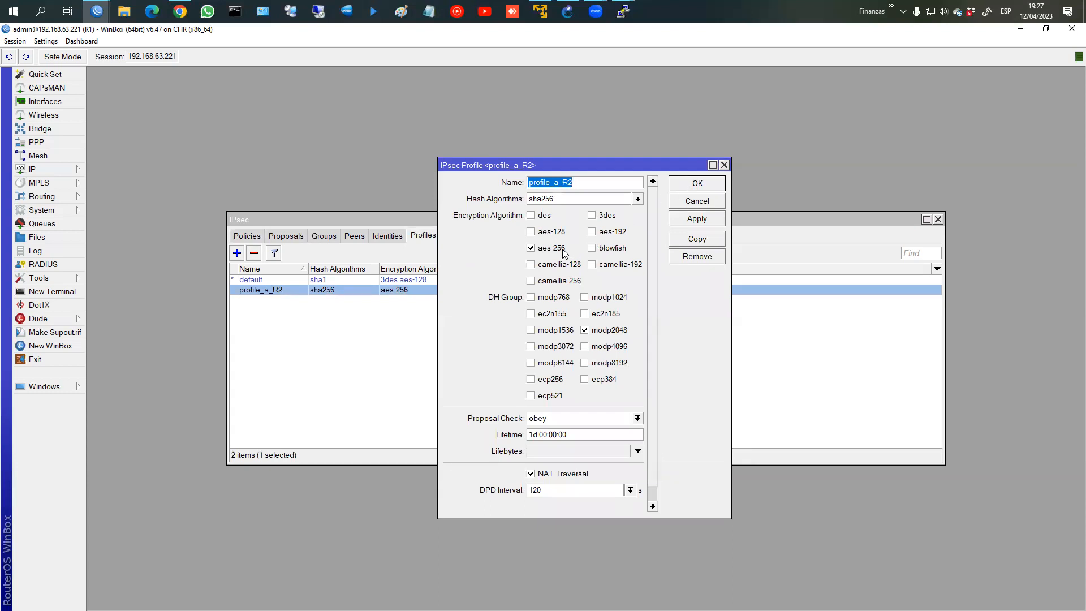
pyautogui.click(694, 186)
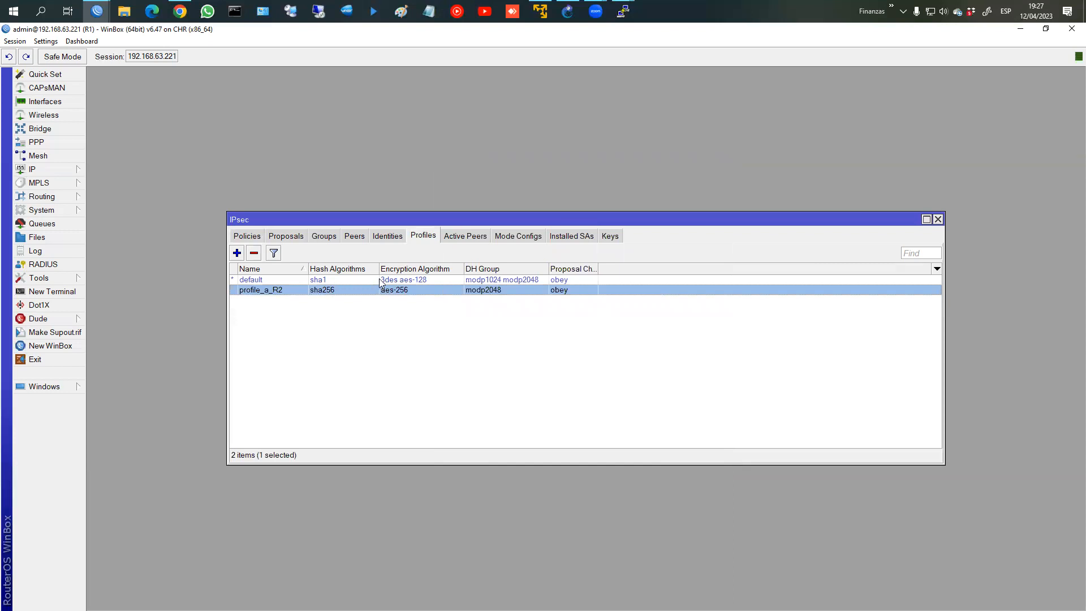
# Step: Add a new IPsec peer on R1 named peer_R2, then bring the R2 session forward
pyautogui.click(352, 236)
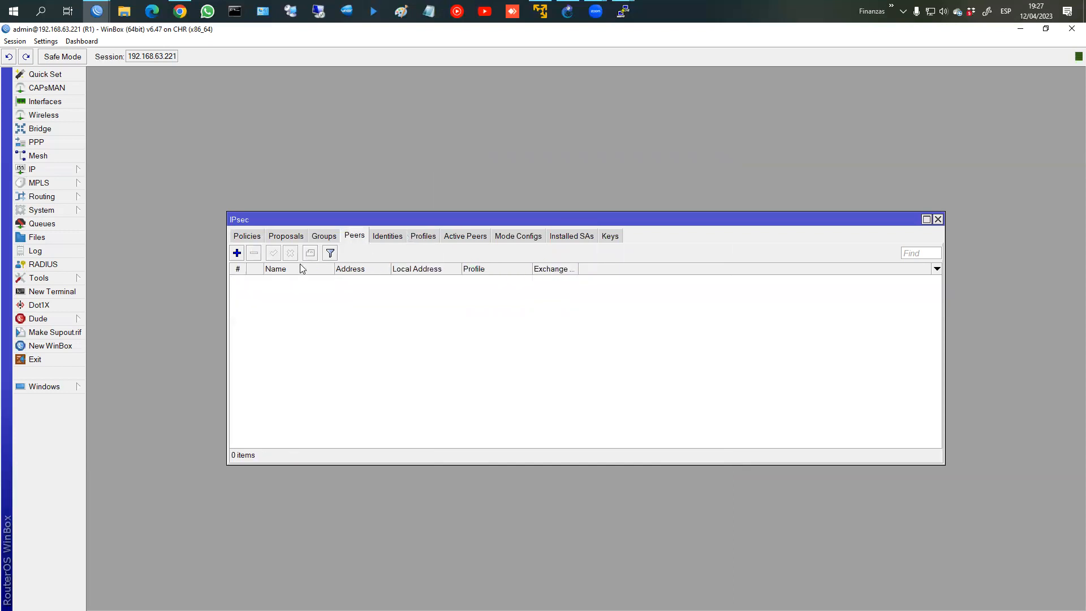
pyautogui.click(238, 255)
pyautogui.click(534, 281)
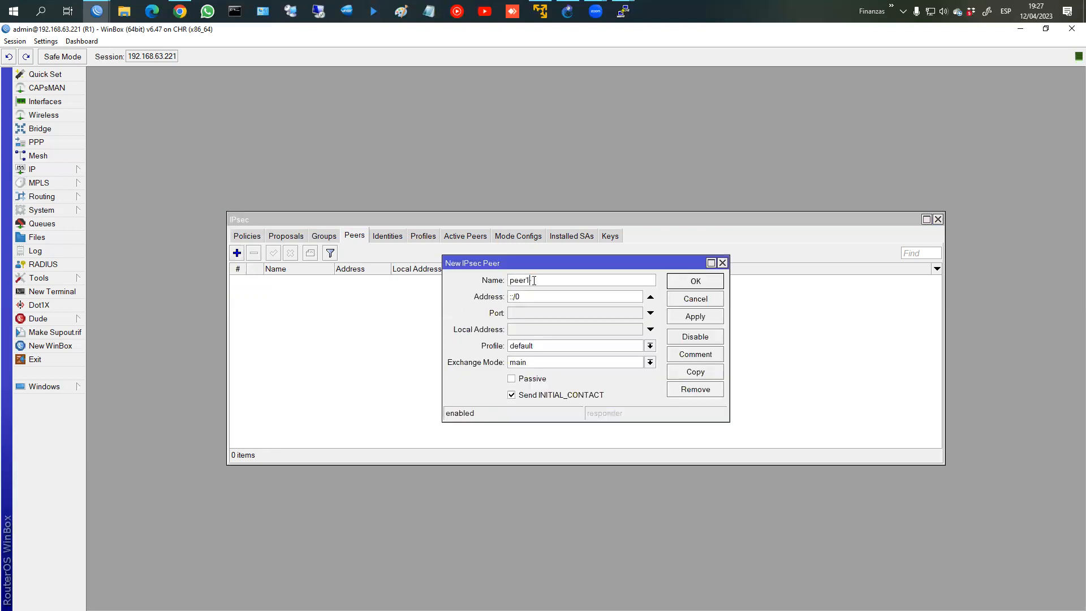
pyautogui.press('BackSpace')
pyautogui.write('_R2')
pyautogui.press('Tab')
pyautogui.click(97, 11)
pyautogui.click(321, 77)
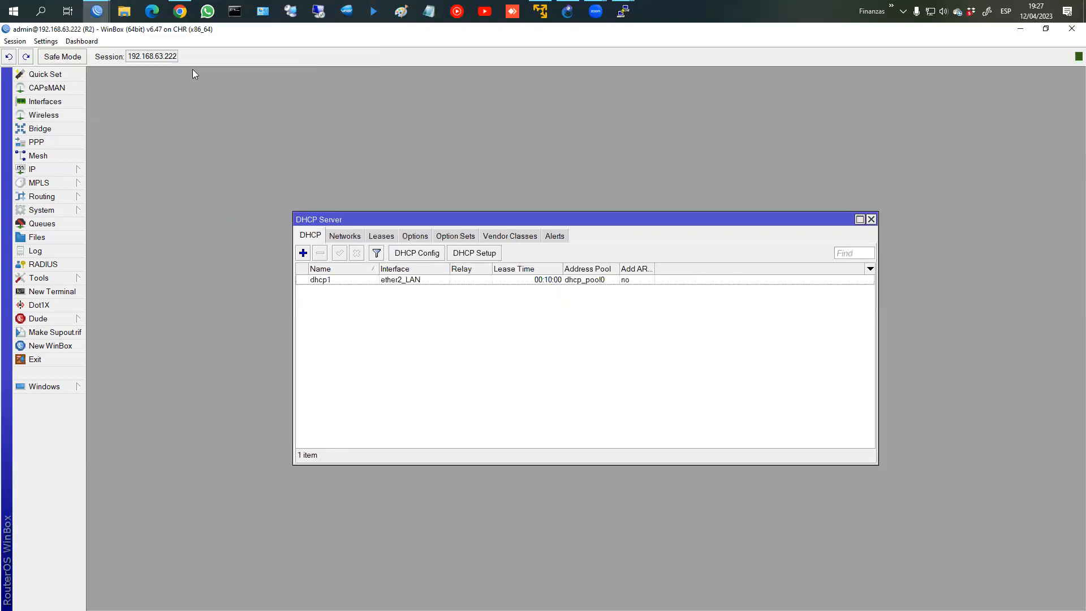
pyautogui.click(51, 171)
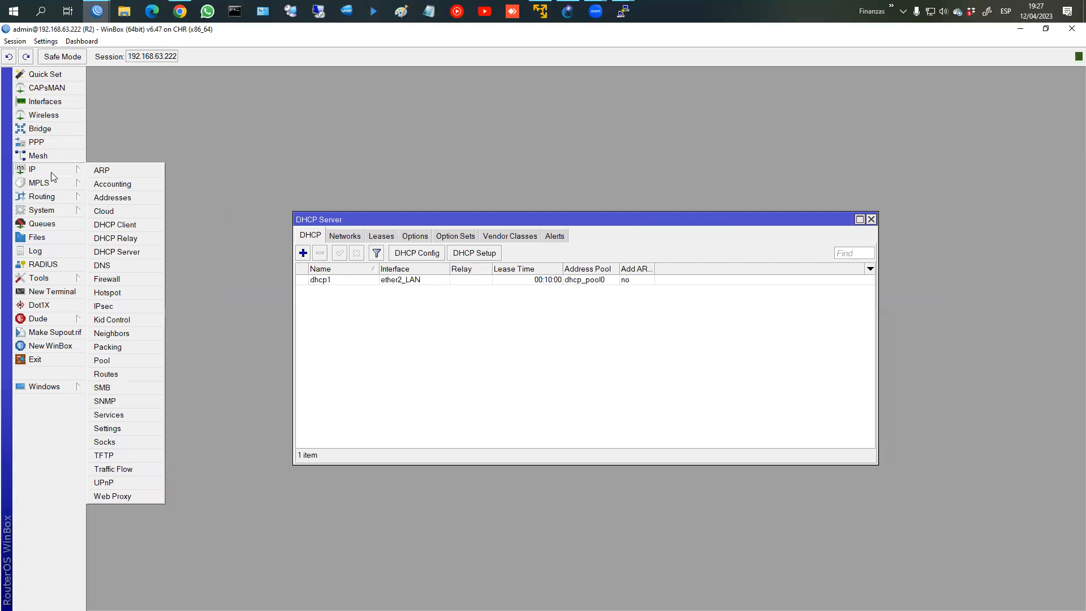
pyautogui.click(142, 200)
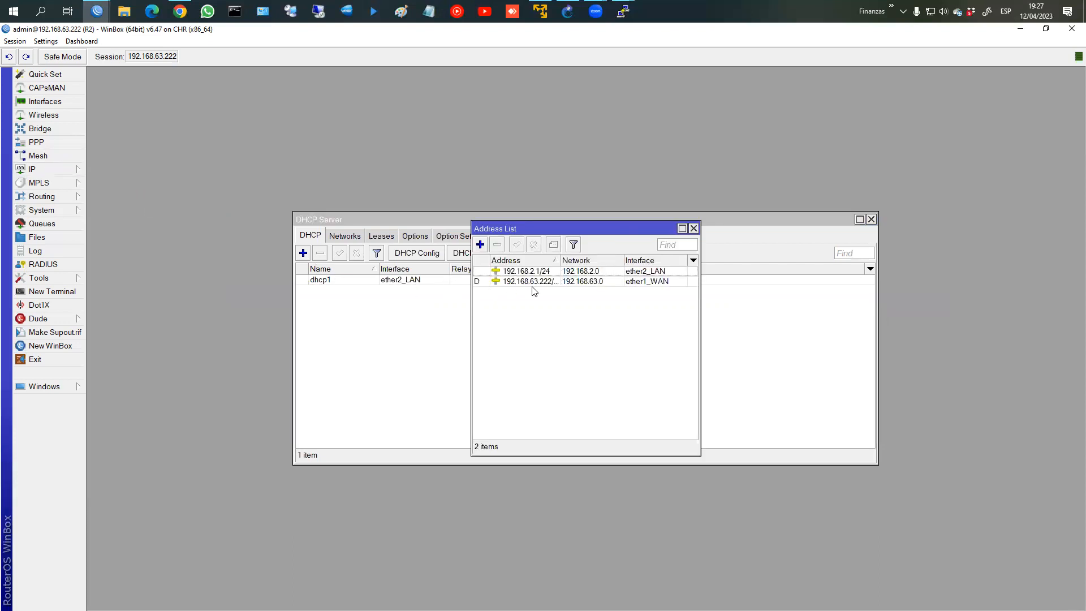
pyautogui.click(694, 228)
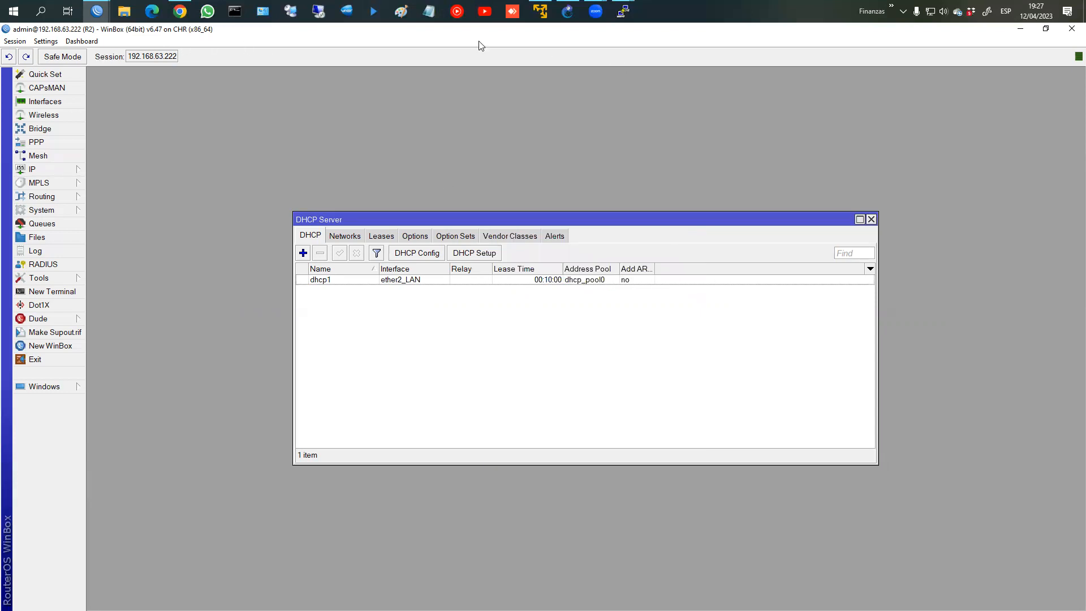
pyautogui.moveTo(101, 14)
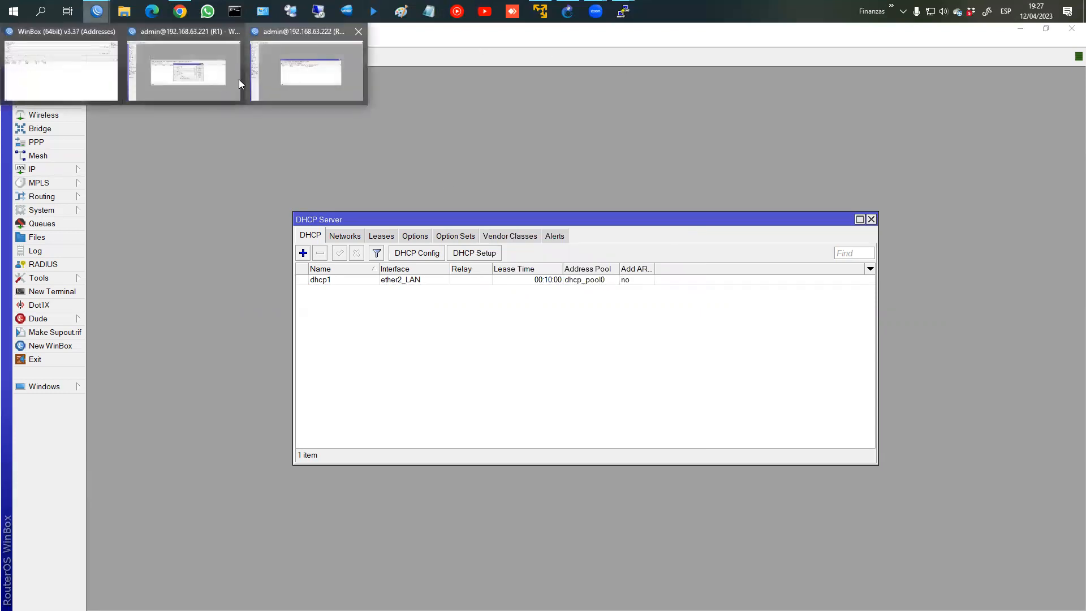
# Step: Set peer_R2's address to 192.168.63.222, profile to profile_a_R2 and exchange mode to IKE2
pyautogui.click(232, 80)
pyautogui.doubleClick(521, 300)
pyautogui.write('192.168.63.222')
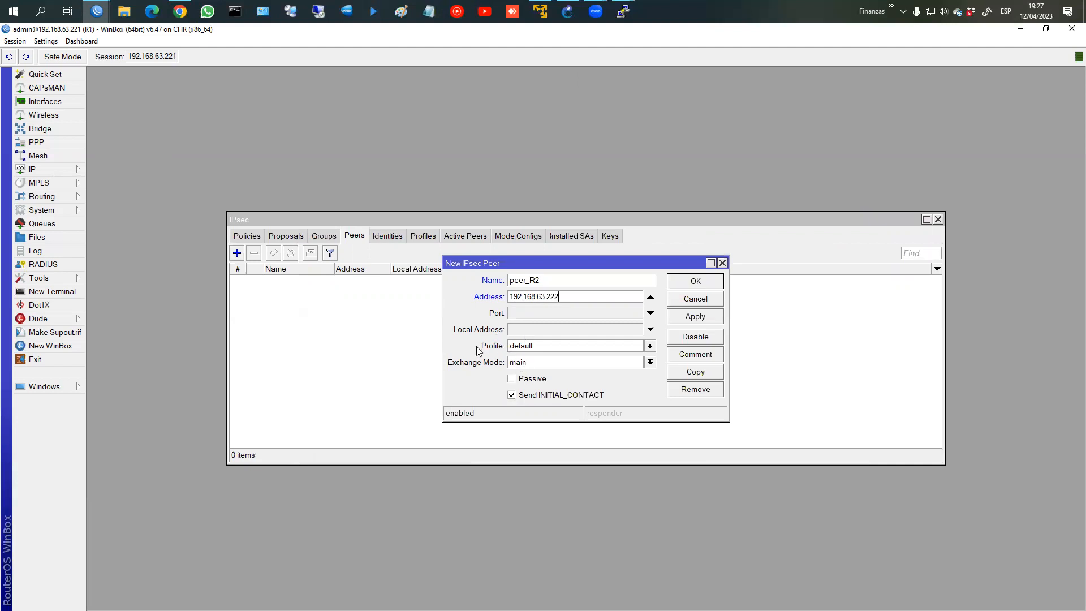
pyautogui.click(518, 349)
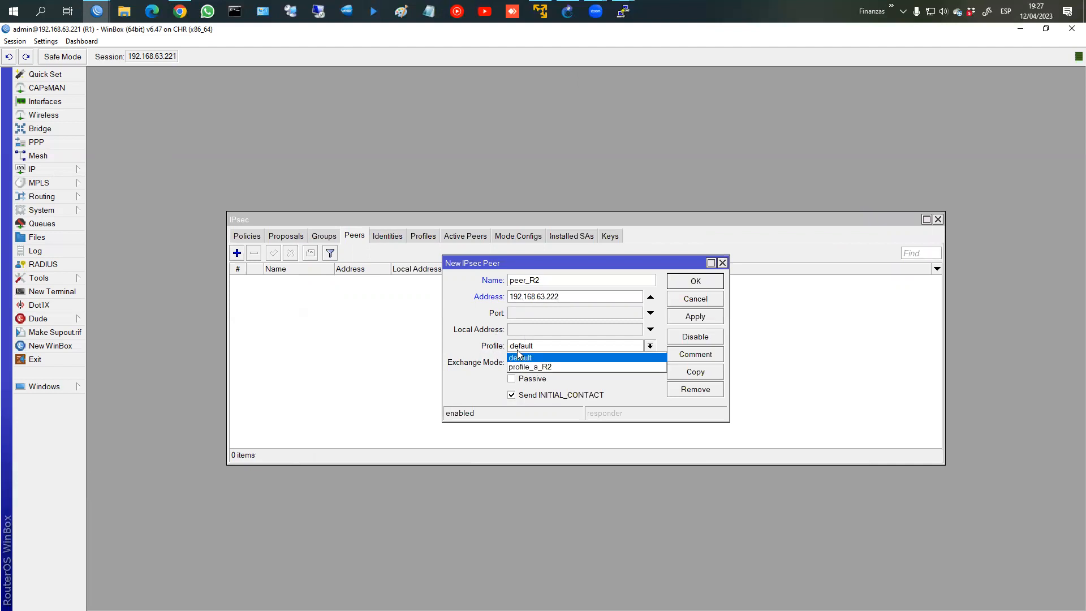
pyautogui.click(520, 367)
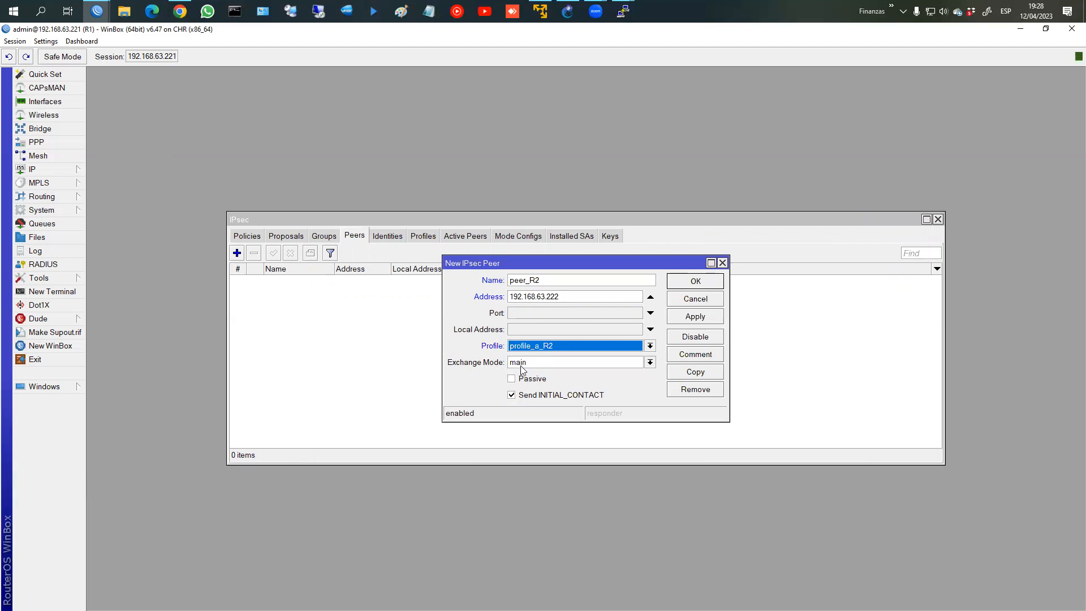
pyautogui.click(524, 365)
pyautogui.click(525, 374)
pyautogui.click(544, 365)
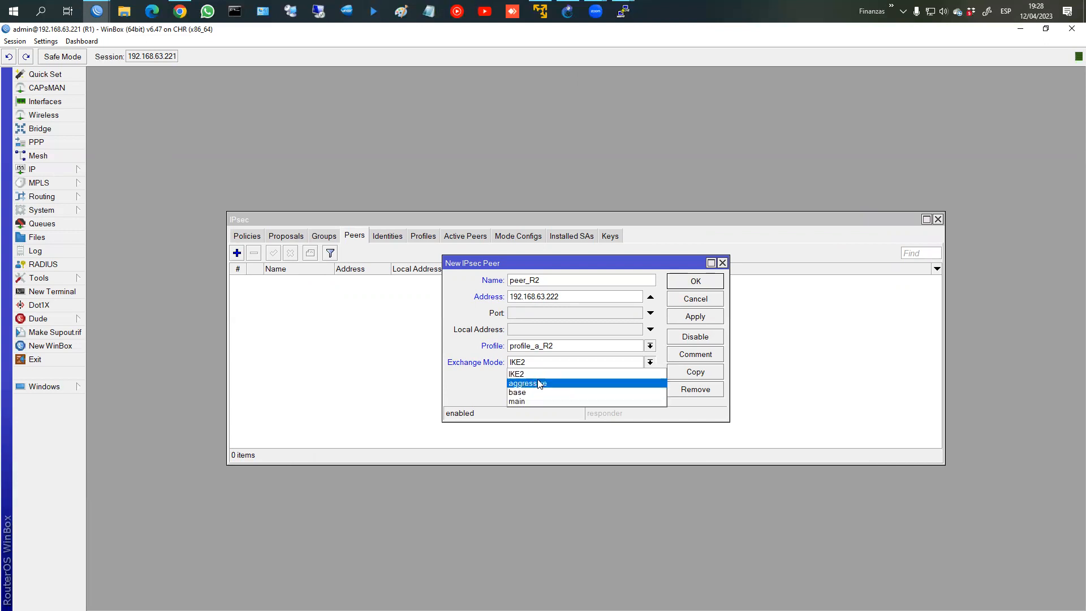
pyautogui.click(601, 373)
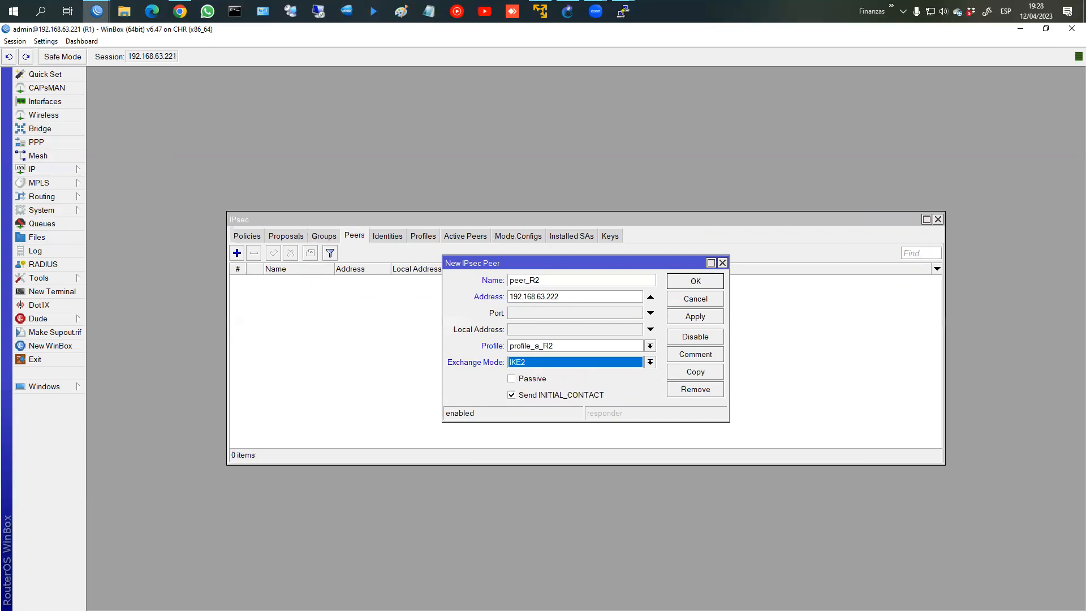
# Step: Double-check IKE2 as the exchange mode and mark up the peer's fields on screen
pyautogui.hotkey('alt', 'Tab')
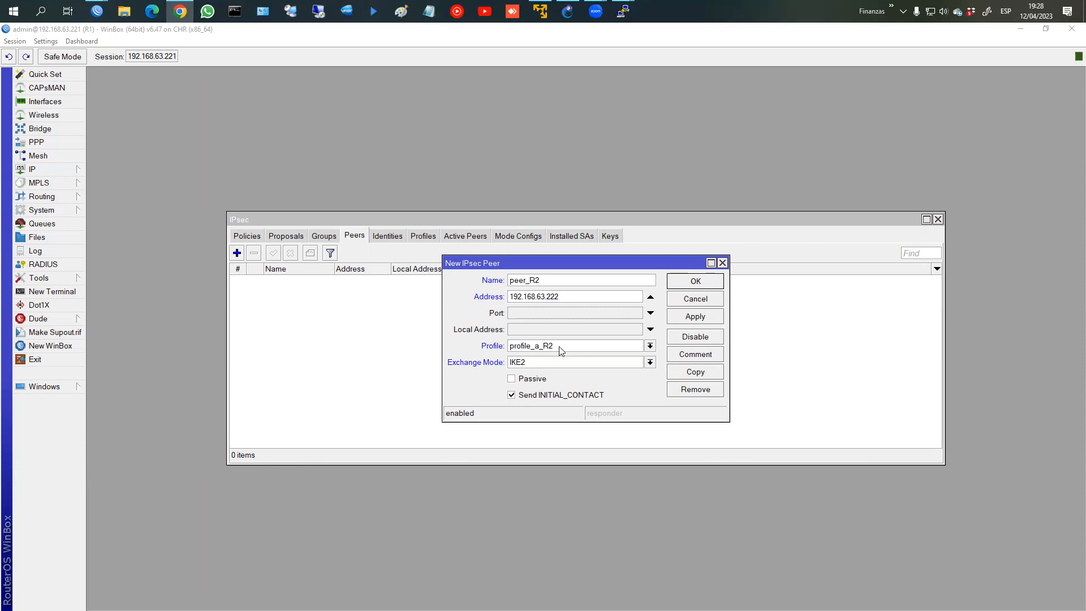
pyautogui.click(532, 366)
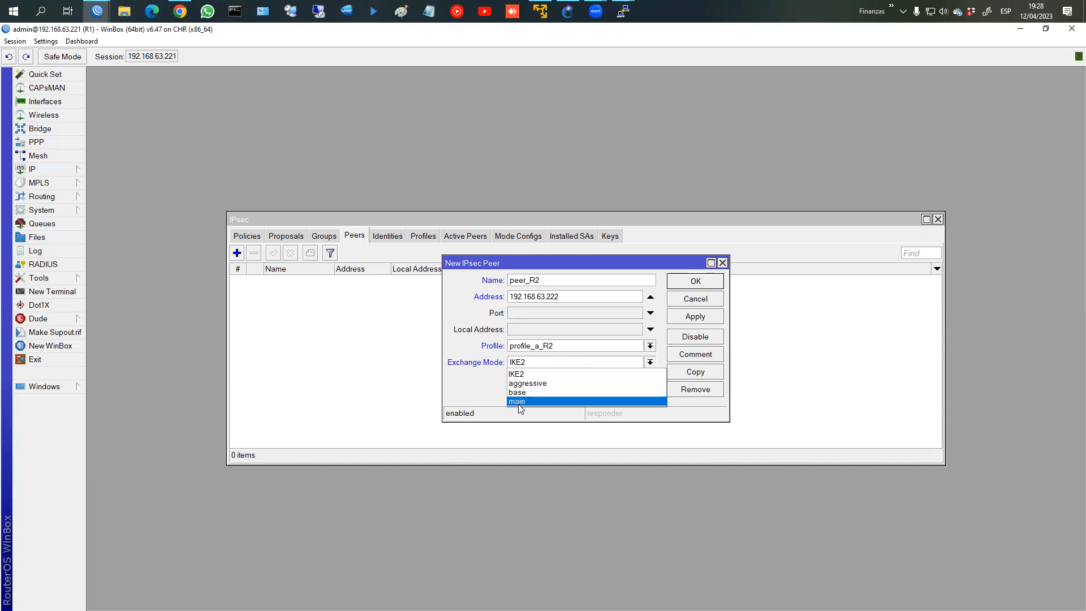
pyautogui.click(535, 367)
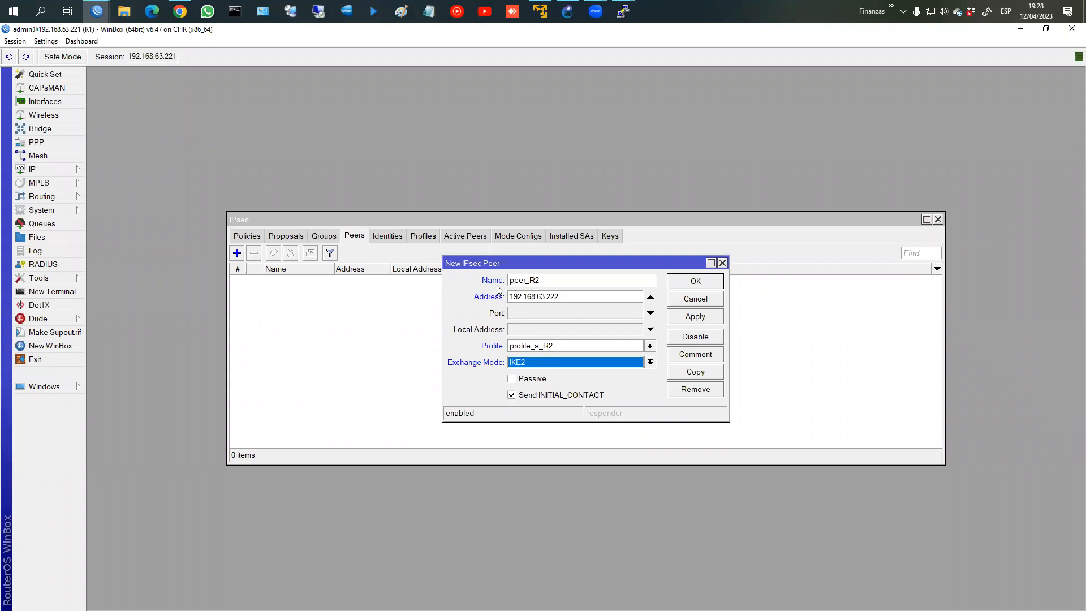
pyautogui.hotkey('ctrl', '2')
pyautogui.moveTo(502, 270); pyautogui.dragTo(559, 287)
pyautogui.moveTo(470, 289); pyautogui.dragTo(575, 304)
pyautogui.moveTo(478, 339); pyautogui.dragTo(570, 352)
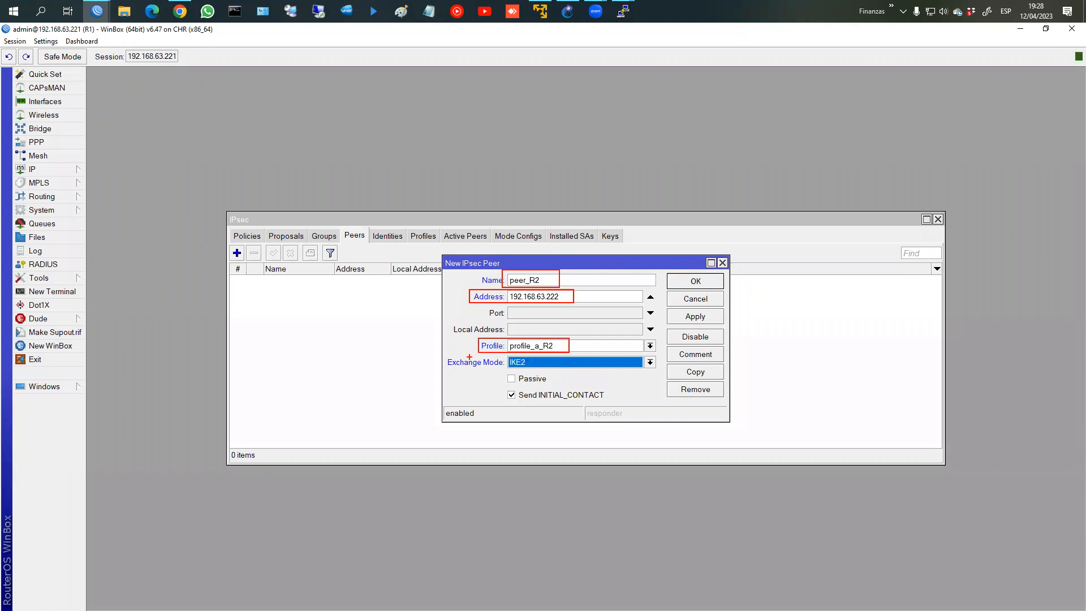
pyautogui.moveTo(443, 357); pyautogui.dragTo(660, 368)
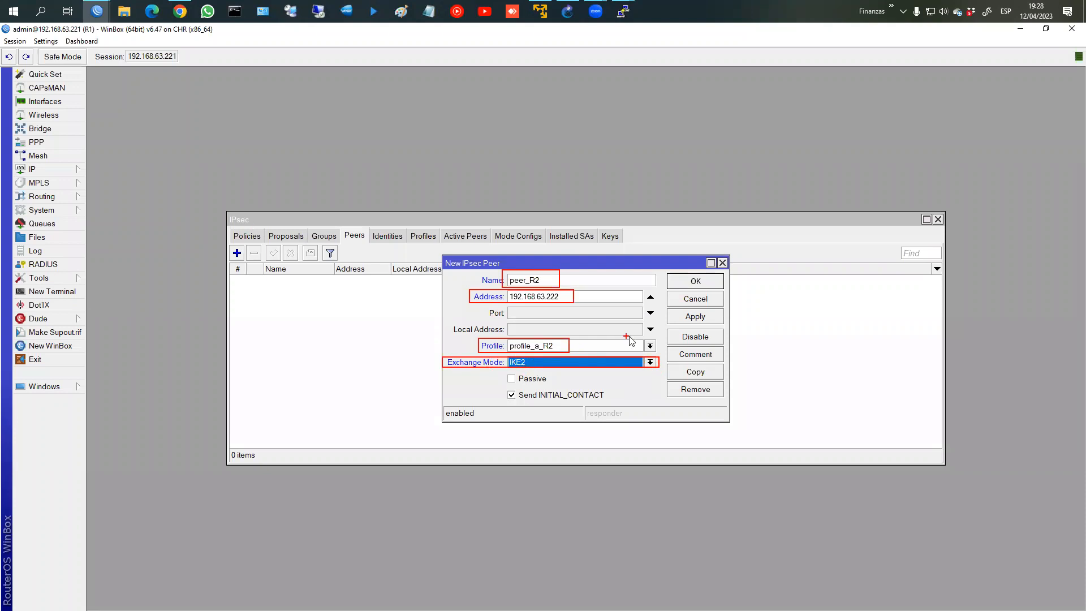
pyautogui.press('Escape')
# Step: Save the peer_R2 peer and select it in the peers list
pyautogui.click(697, 283)
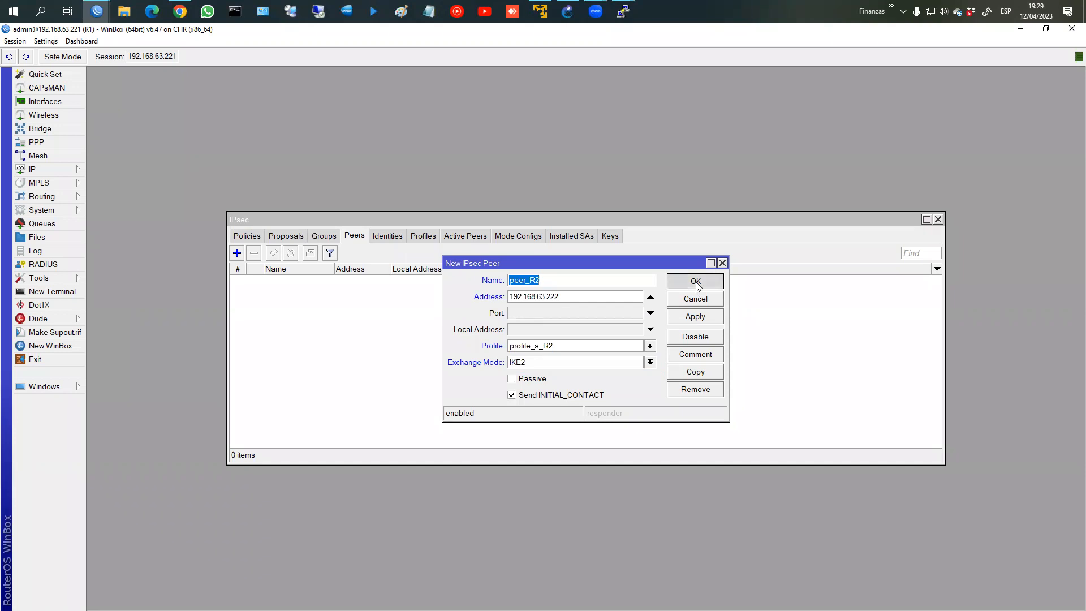
pyautogui.click(697, 283)
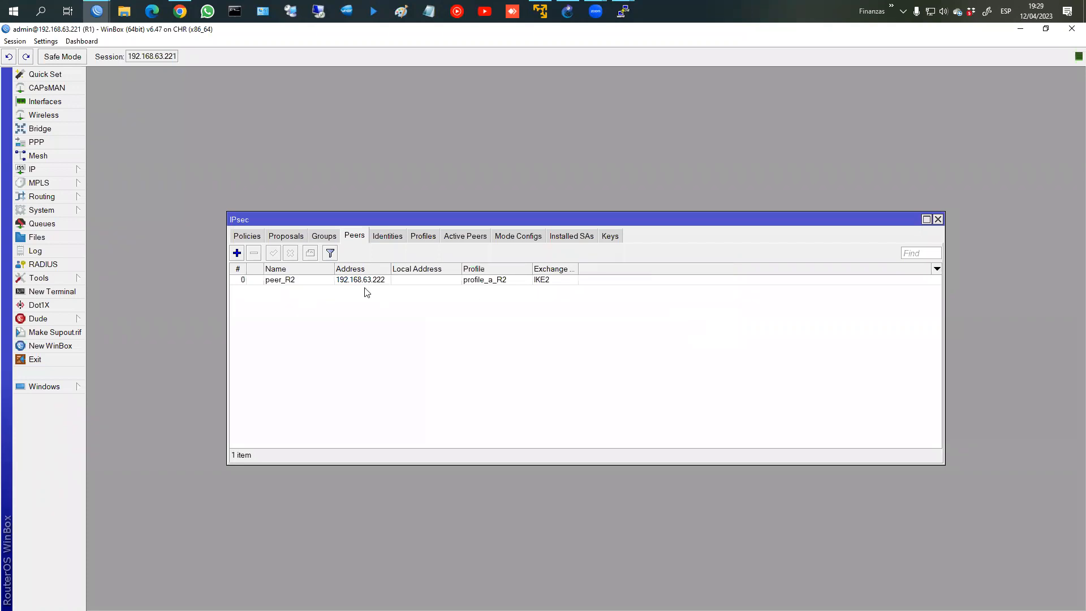
pyautogui.click(332, 282)
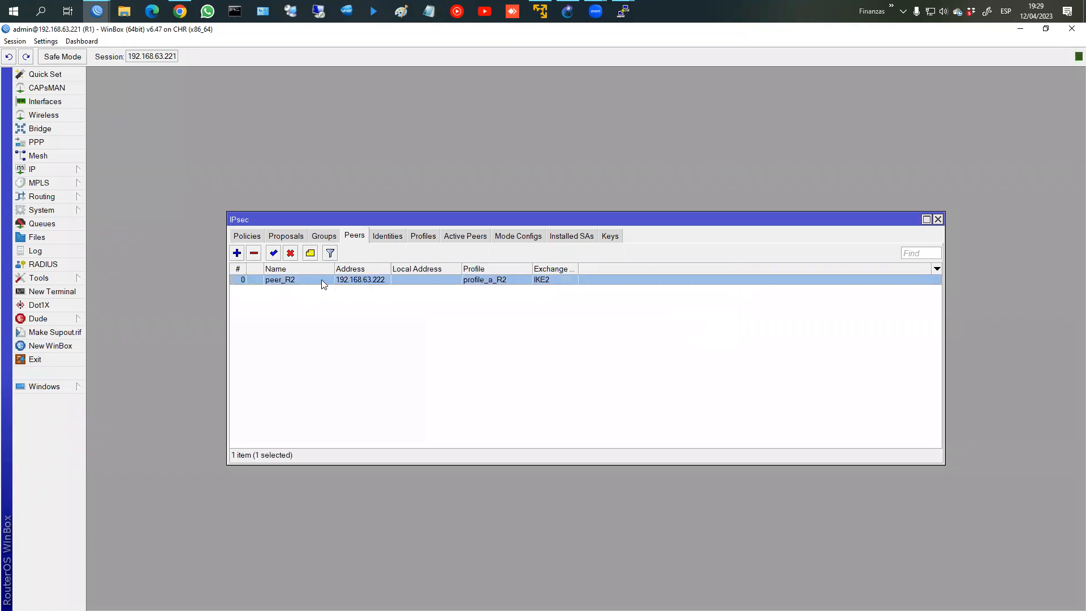
pyautogui.click(380, 237)
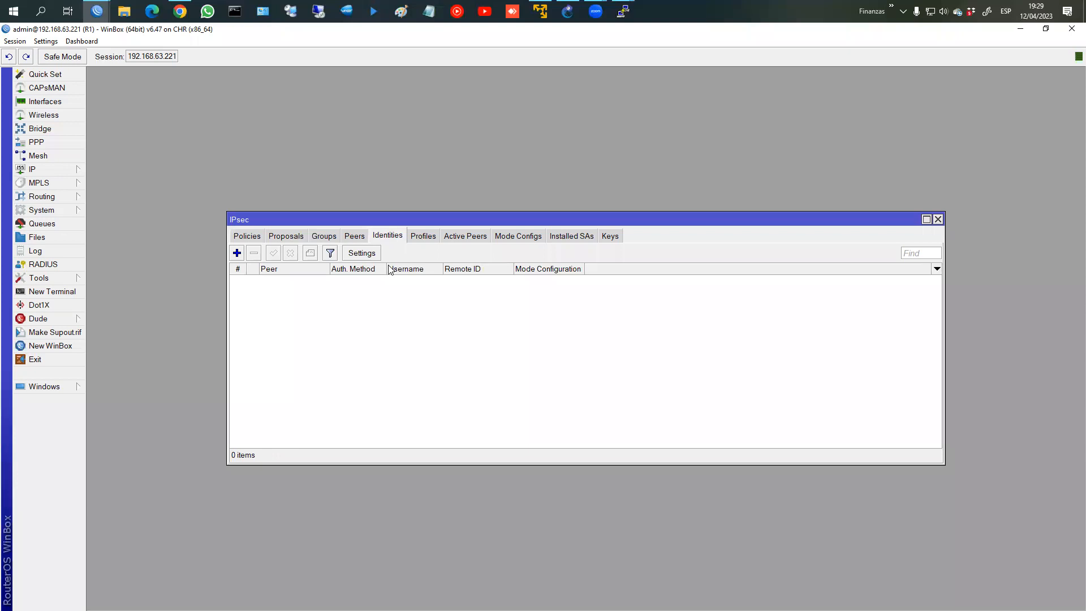
# Step: Add an IPsec identity using pre shared key authentication, then go to the browser's key generator
pyautogui.click(238, 254)
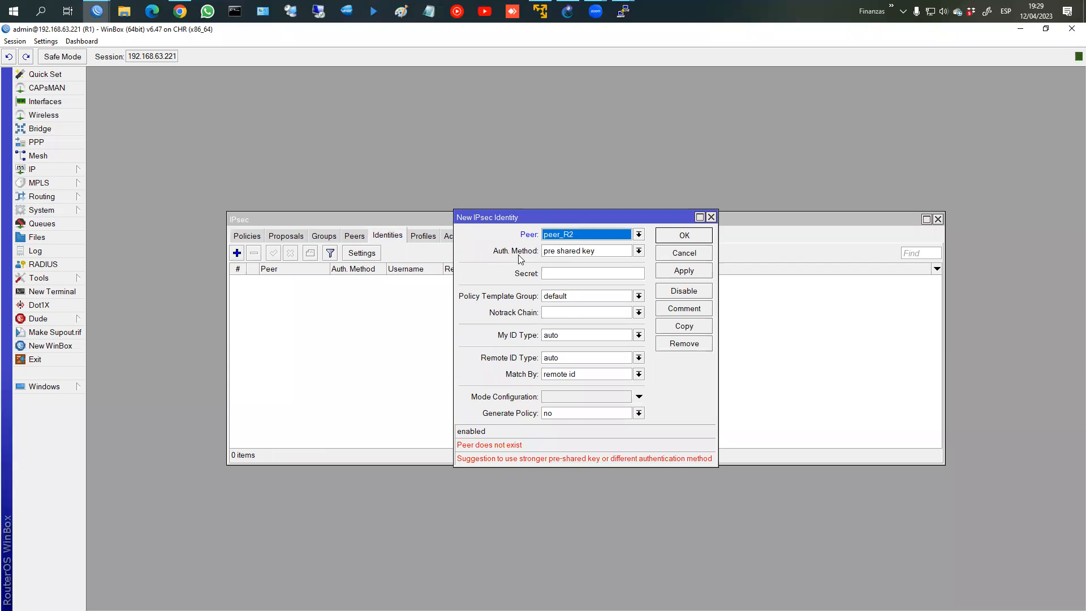
pyautogui.click(577, 253)
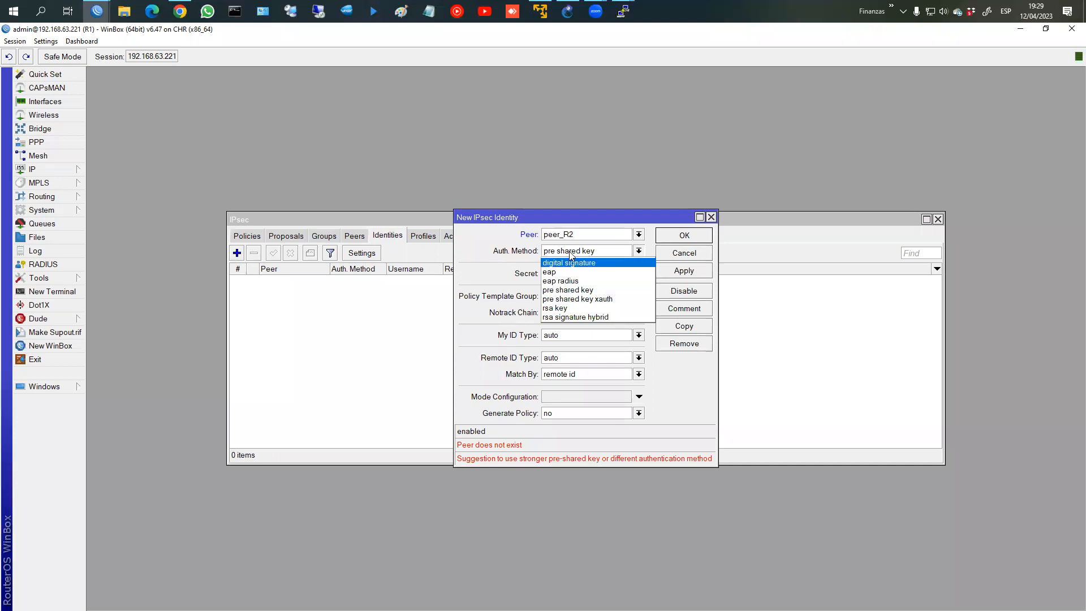
pyautogui.click(570, 251)
pyautogui.click(568, 274)
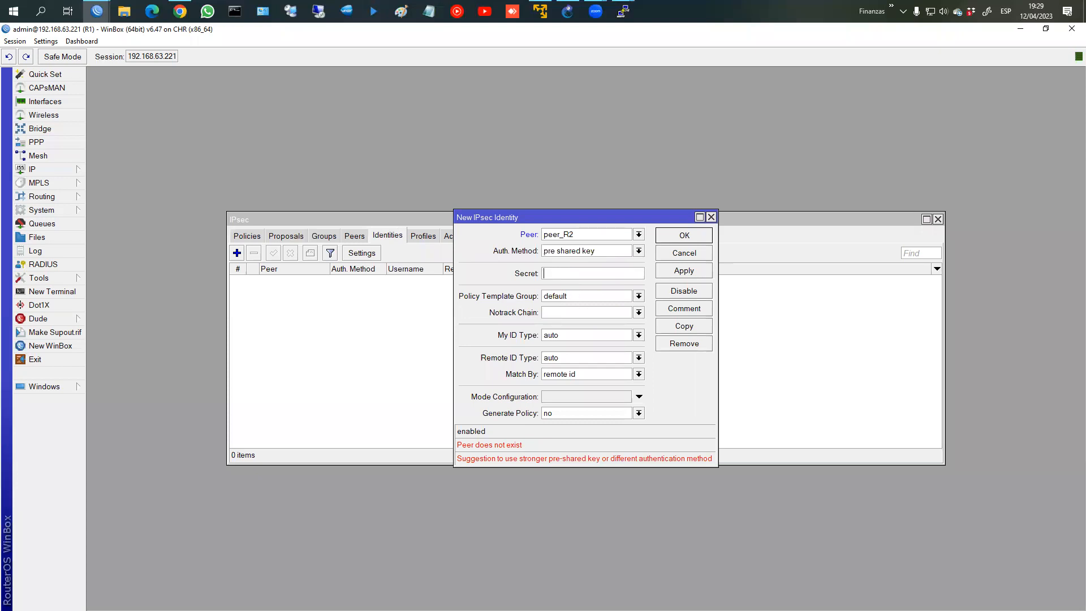
pyautogui.hotkey('alt', 'Tab')
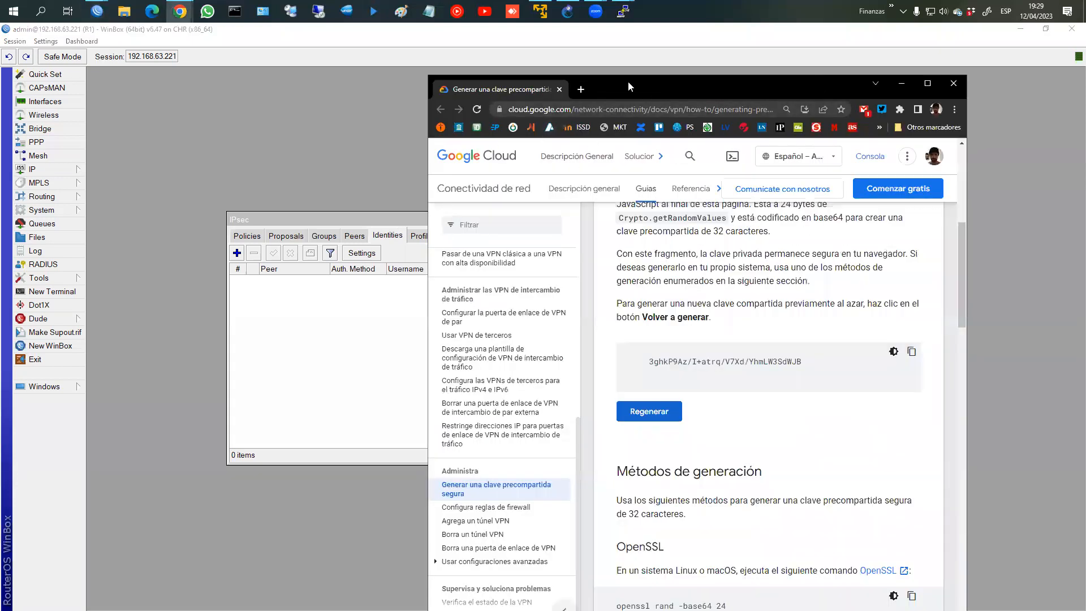
# Step: Generate a random pre-shared key on Google's generator page and copy it
pyautogui.doubleClick(628, 82)
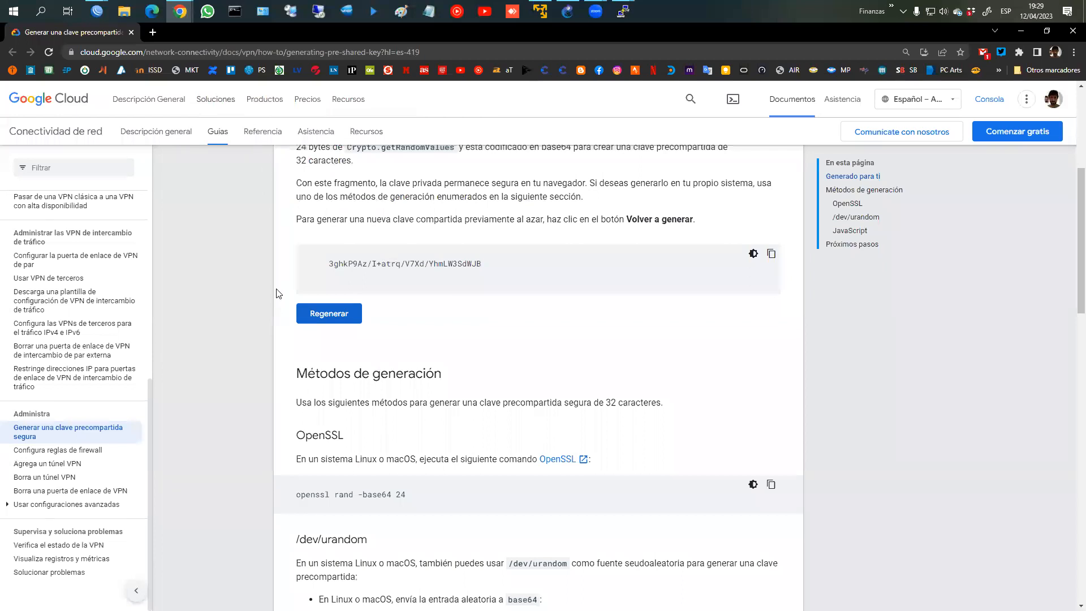
pyautogui.scroll(-1, 385, 286)
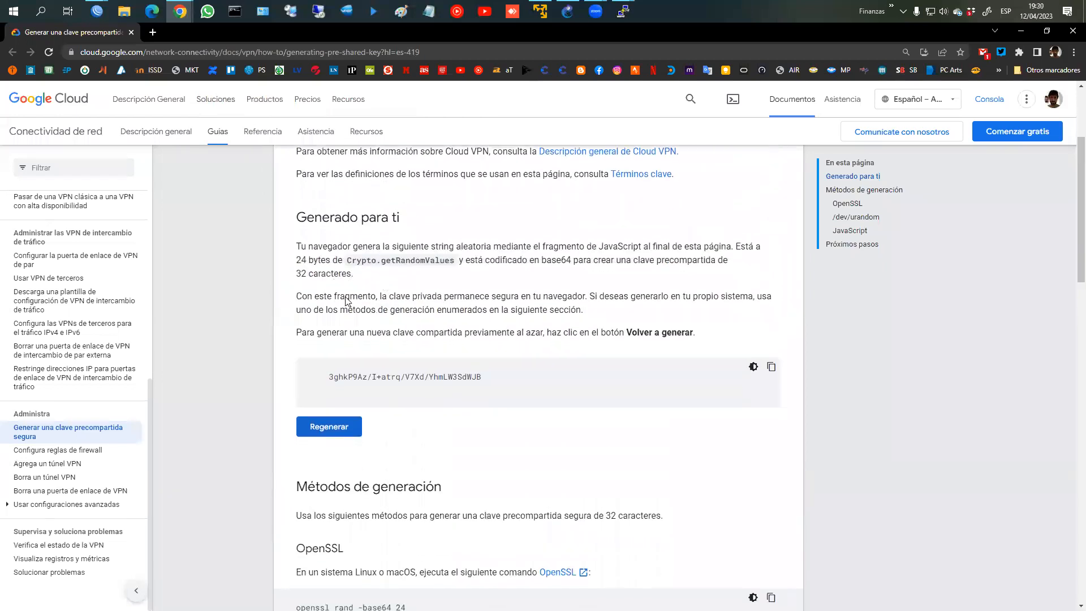
pyautogui.click(332, 430)
pyautogui.click(332, 429)
pyautogui.click(332, 430)
pyautogui.doubleClick(394, 378)
pyautogui.rightClick(395, 380)
pyautogui.click(467, 389)
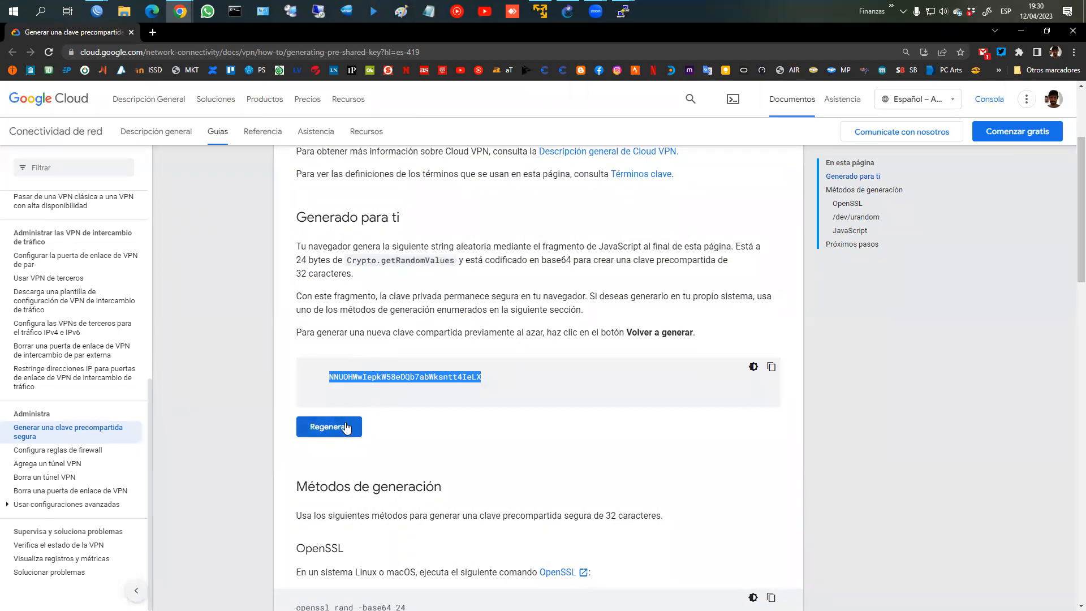
pyautogui.moveTo(332, 377); pyautogui.dragTo(477, 376)
pyautogui.doubleClick(451, 376)
pyautogui.click(342, 427)
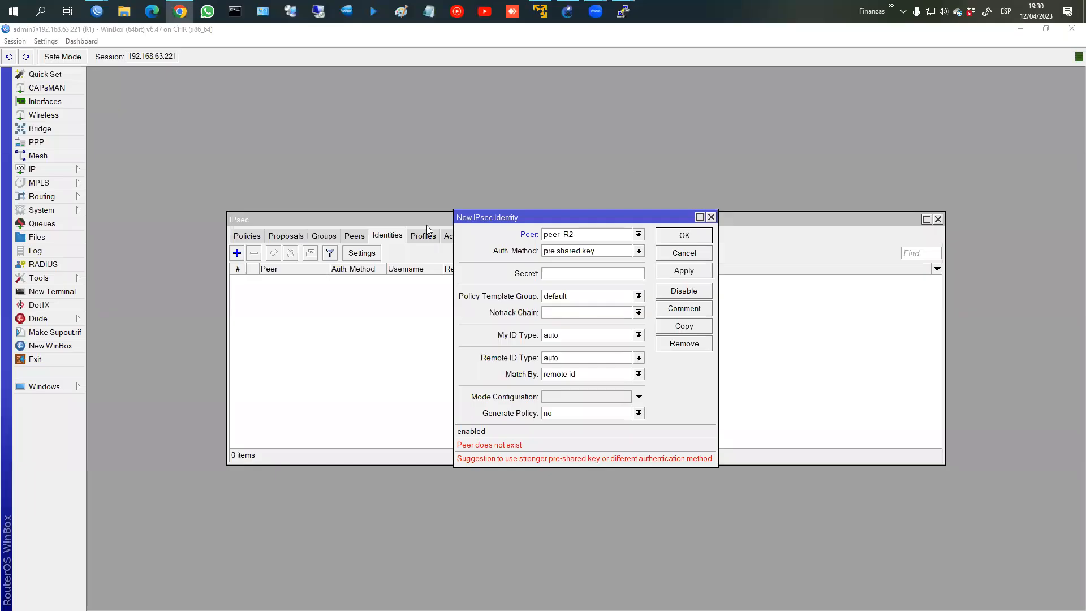
# Step: Enter the generated secret in the peer_R2 identity with passwords shown, and save it
pyautogui.click(598, 274)
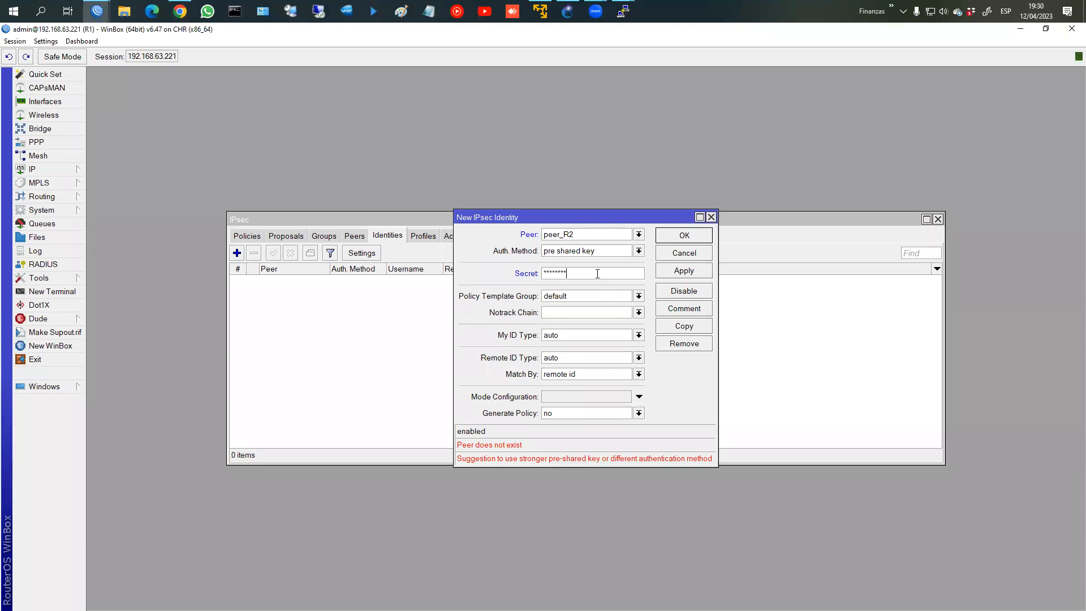
pyautogui.click(45, 41)
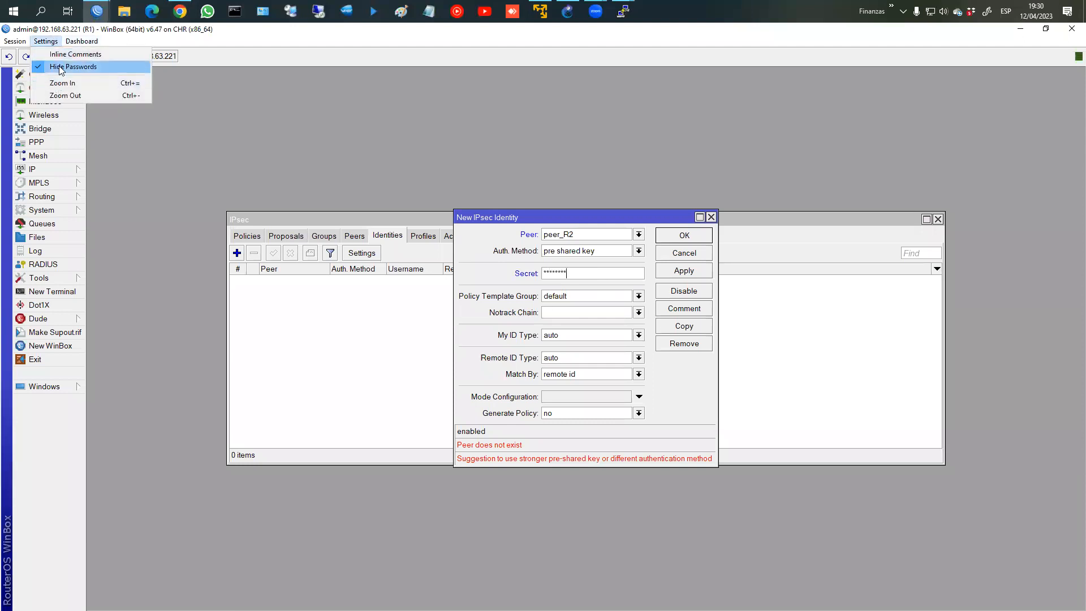
pyautogui.click(61, 67)
pyautogui.moveTo(577, 273); pyautogui.dragTo(513, 273)
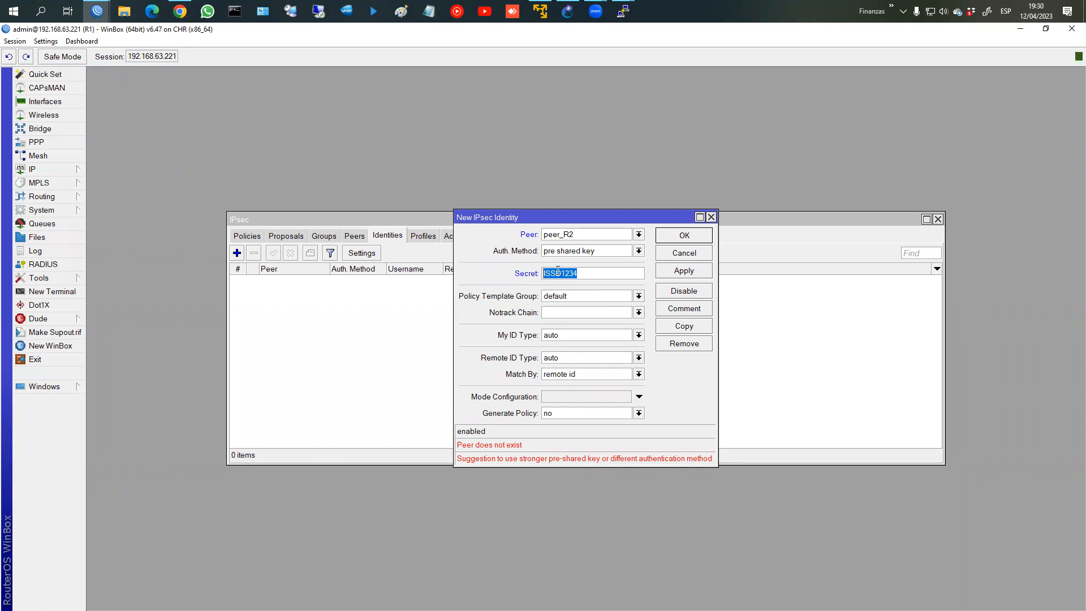
pyautogui.click(691, 236)
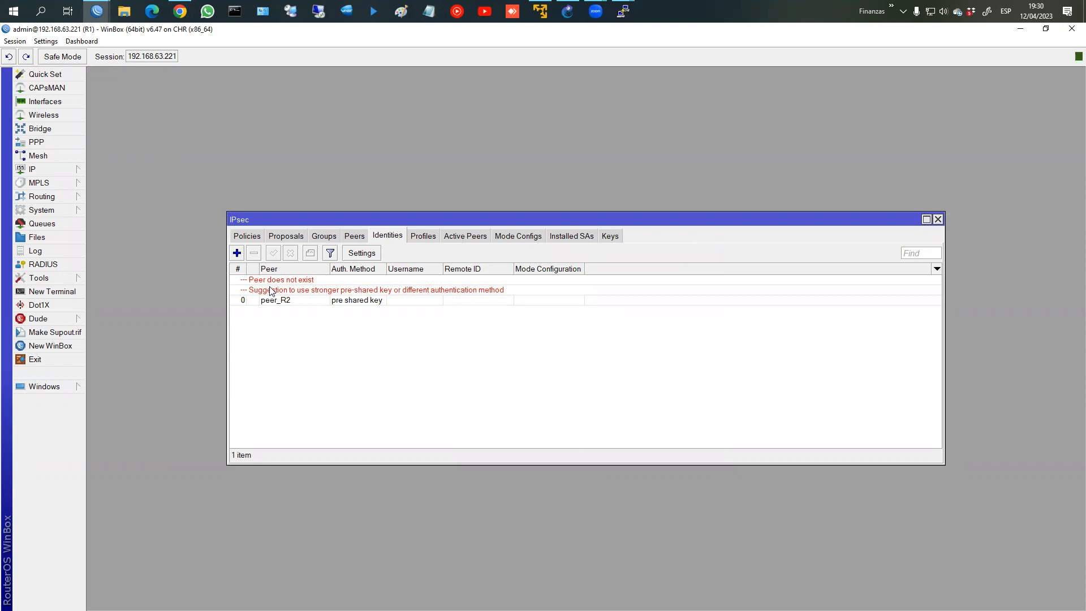
# Step: Check the peers and identities lists, then start a new IPsec proposal
pyautogui.click(355, 237)
pyautogui.click(378, 235)
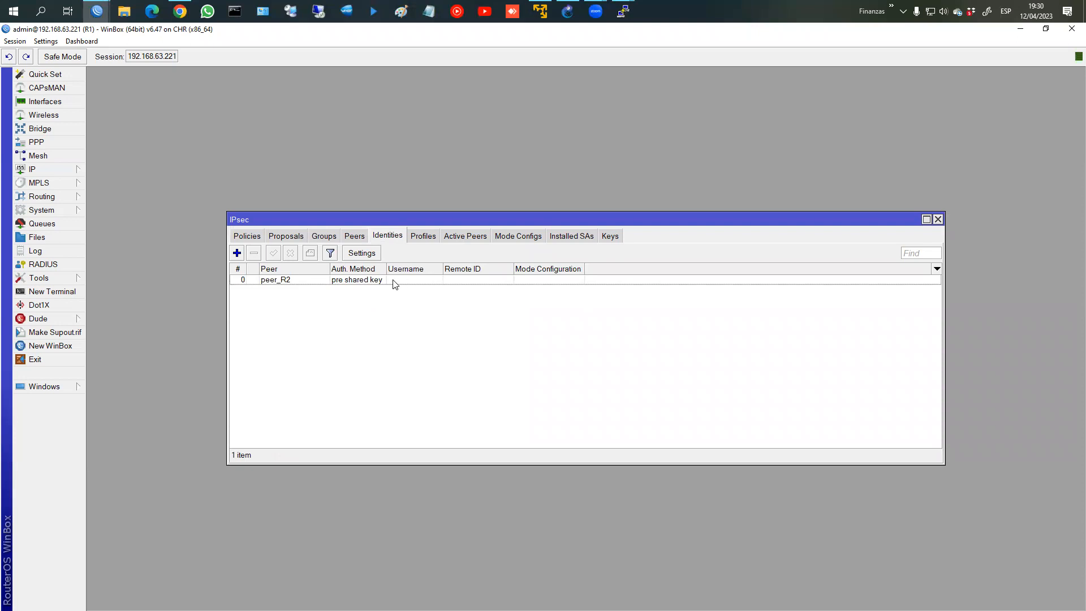
pyautogui.click(293, 240)
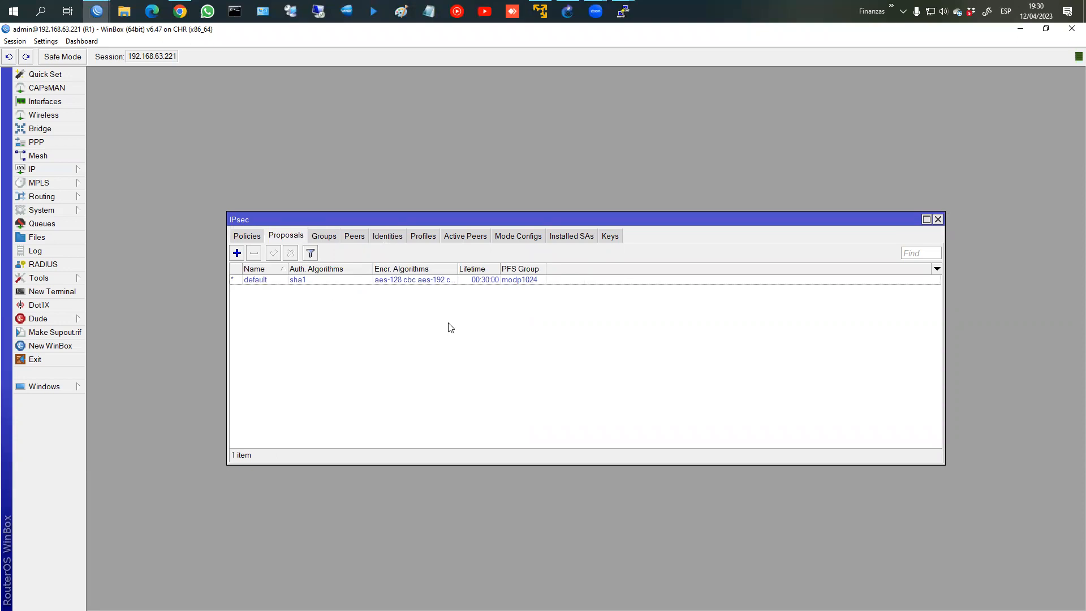
pyautogui.click(236, 253)
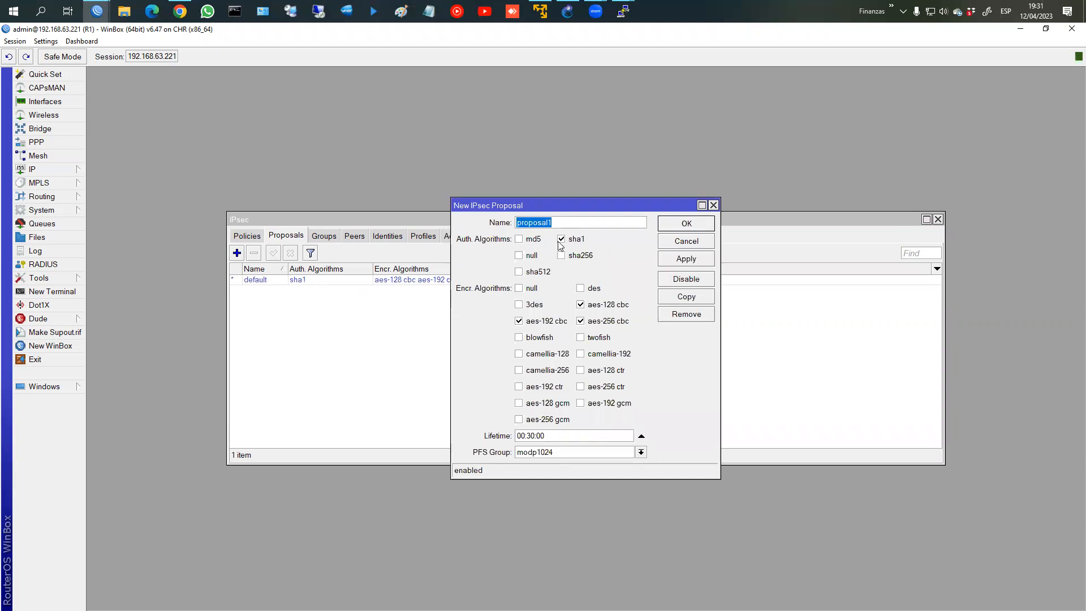
# Step: Create proposal proposal_a_R2 with sha256, aes-256 cbc only and PFS group modp2048
pyautogui.click(576, 226)
pyautogui.write('proposal_a_R2')
pyautogui.click(561, 255)
pyautogui.click(561, 239)
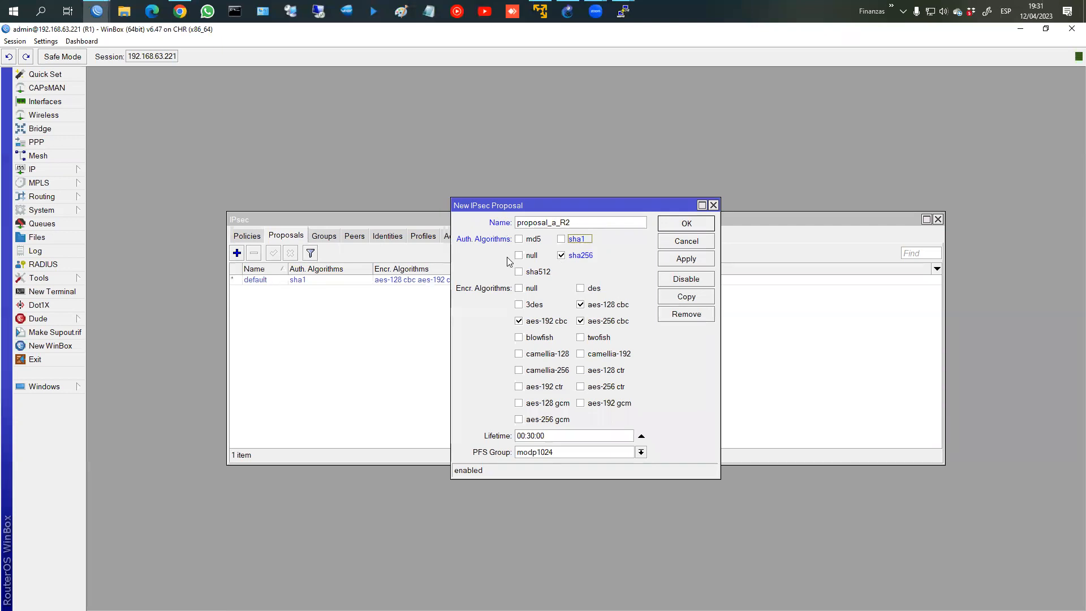
pyautogui.click(582, 308)
pyautogui.click(520, 321)
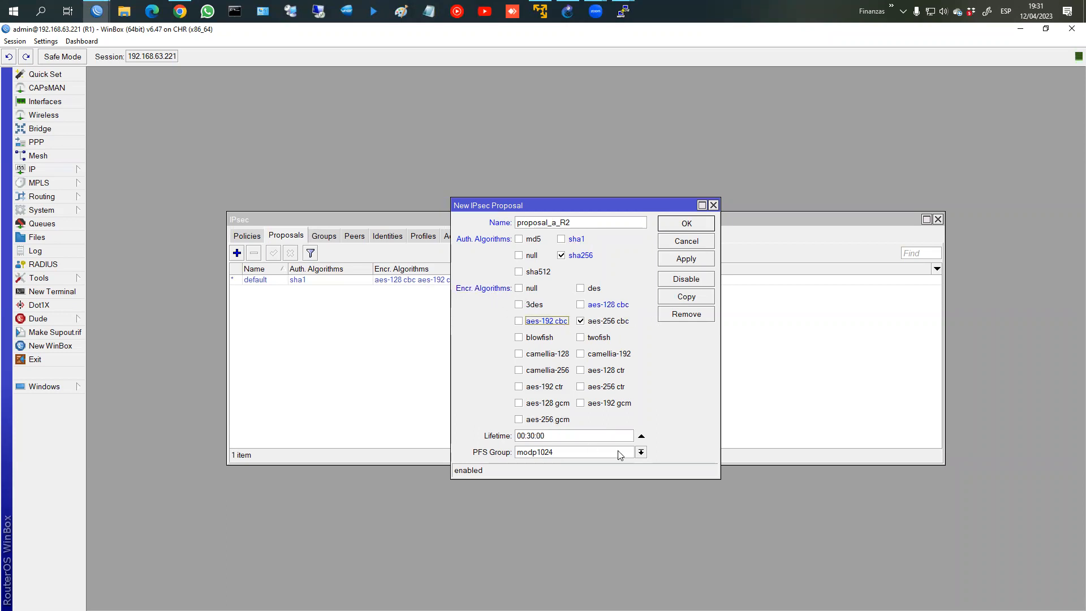
pyautogui.click(641, 453)
pyautogui.click(565, 537)
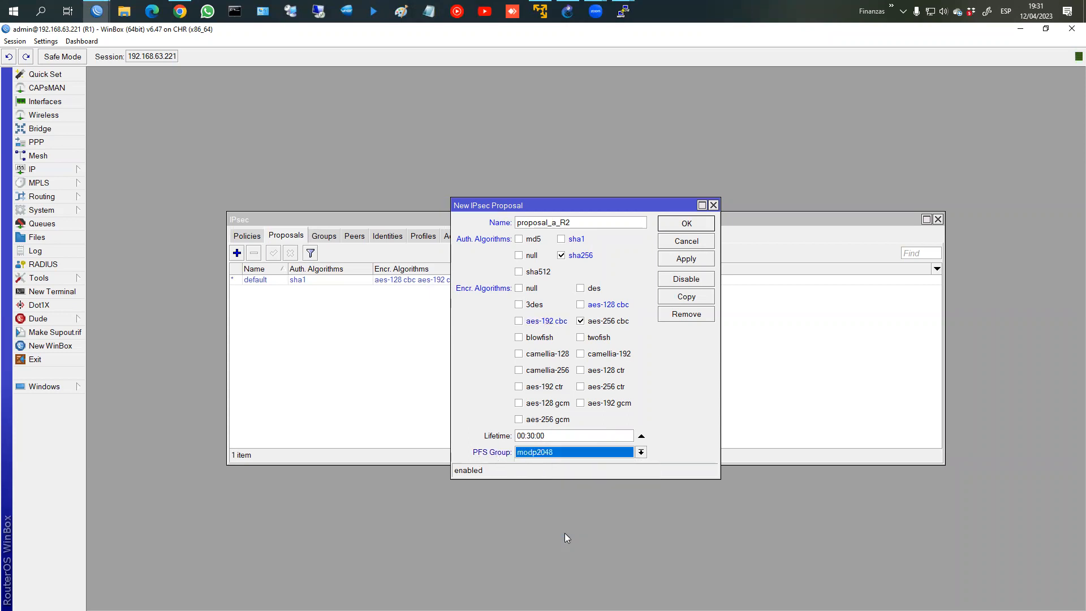
pyautogui.click(682, 264)
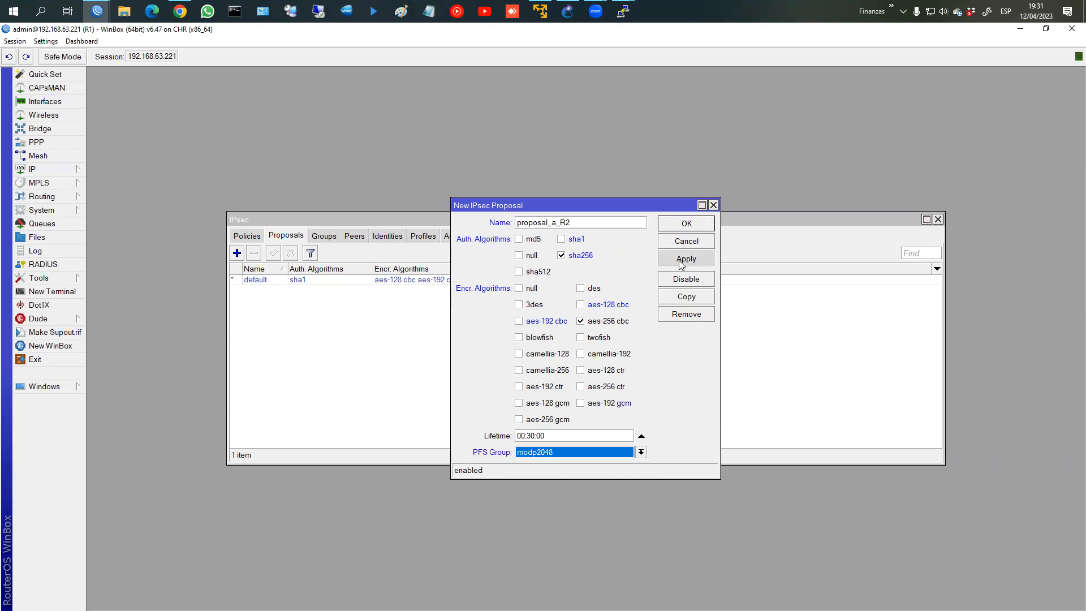
pyautogui.click(682, 224)
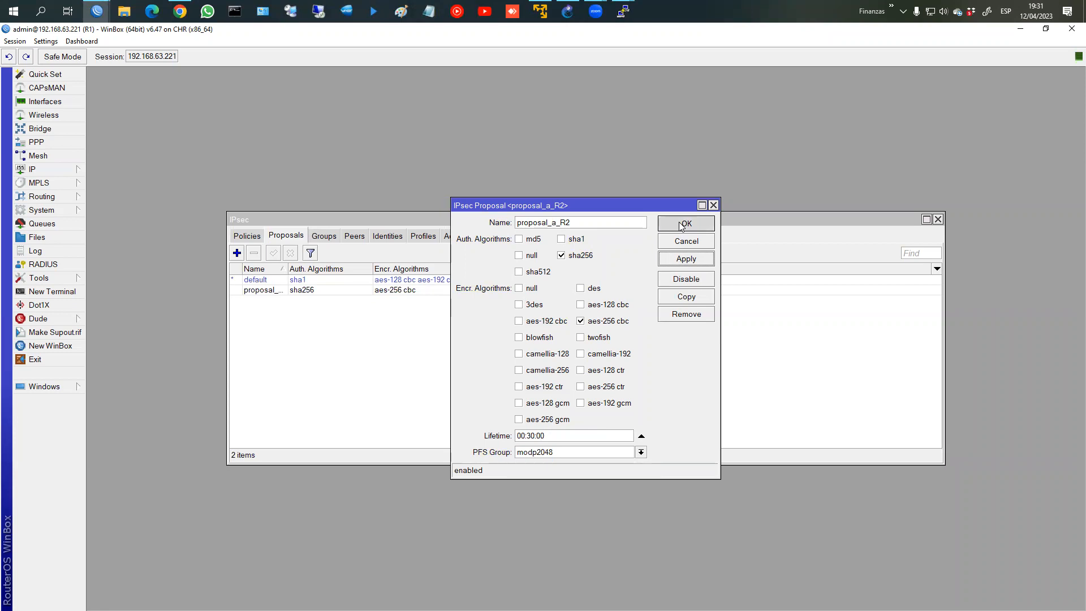
# Step: Review profile_a_R2's settings, browse the IPsec lists, and open the policies list
pyautogui.click(432, 239)
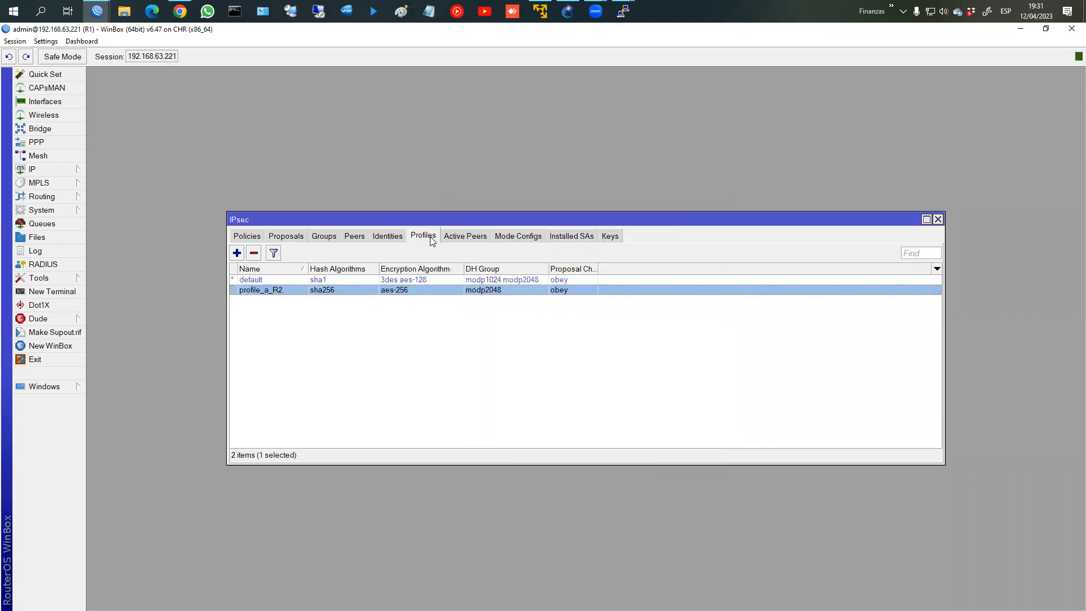
pyautogui.doubleClick(374, 291)
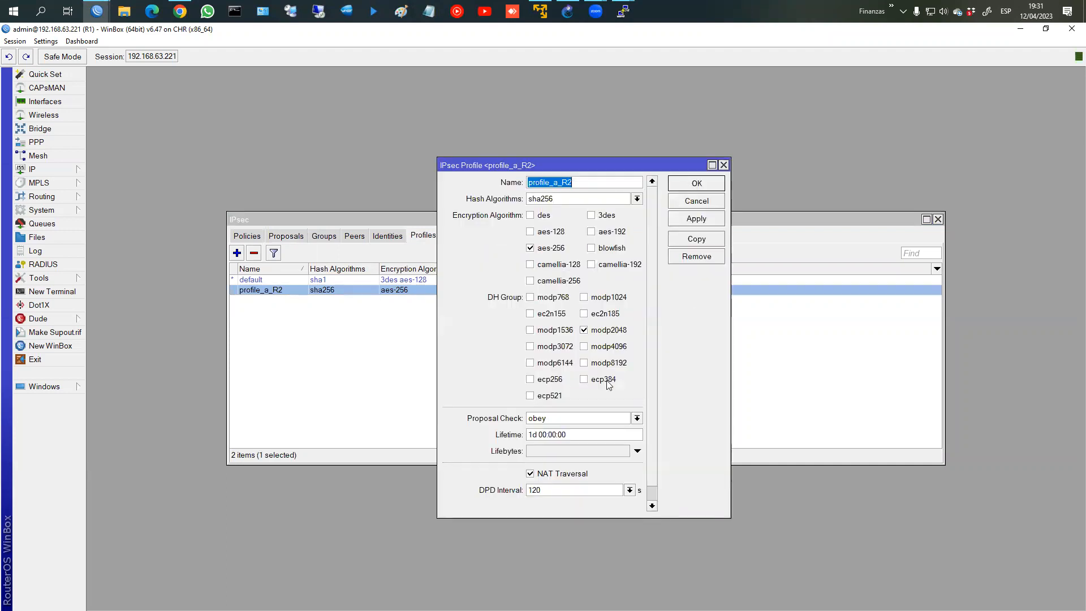
pyautogui.click(690, 182)
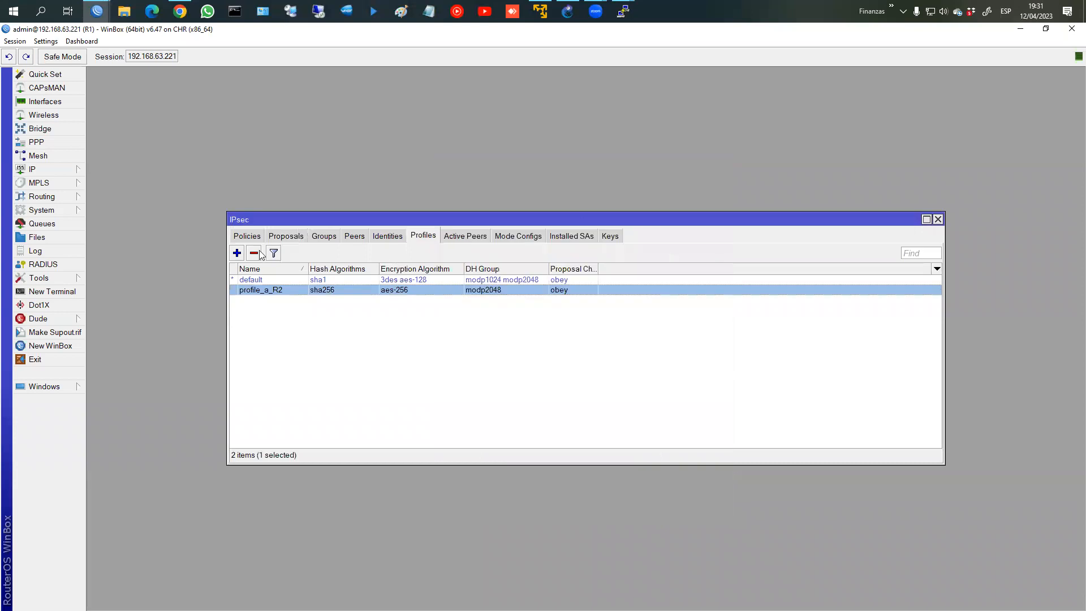
pyautogui.click(294, 238)
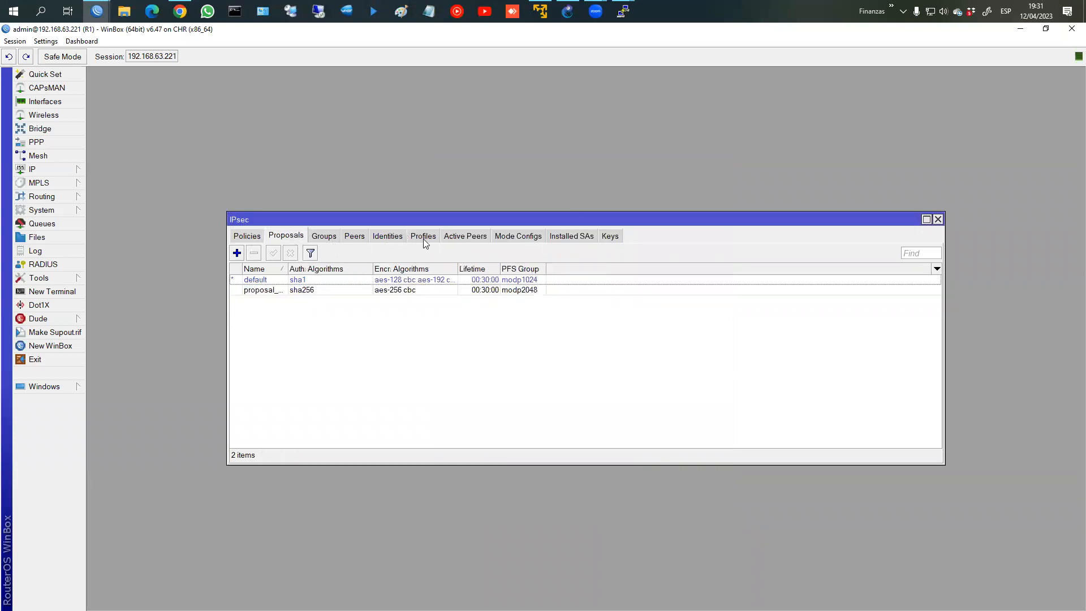
pyautogui.click(426, 237)
pyautogui.click(355, 236)
pyautogui.click(381, 237)
pyautogui.click(287, 237)
pyautogui.click(259, 238)
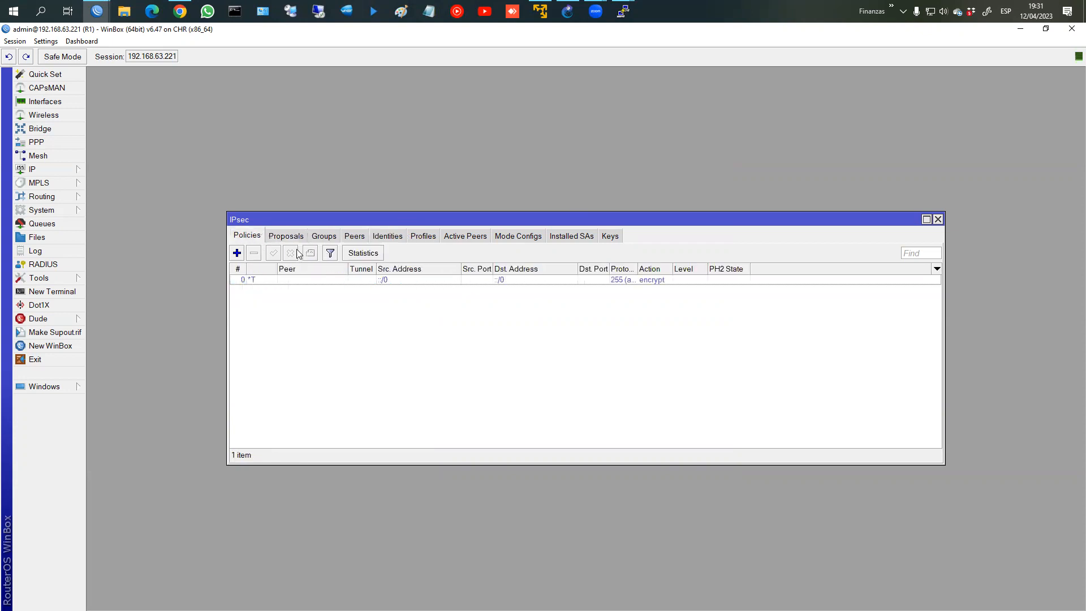
# Step: Add a tunnel policy for peer_R2 from 192.168.1.0/24 to 192.168.2.0/24
pyautogui.click(237, 253)
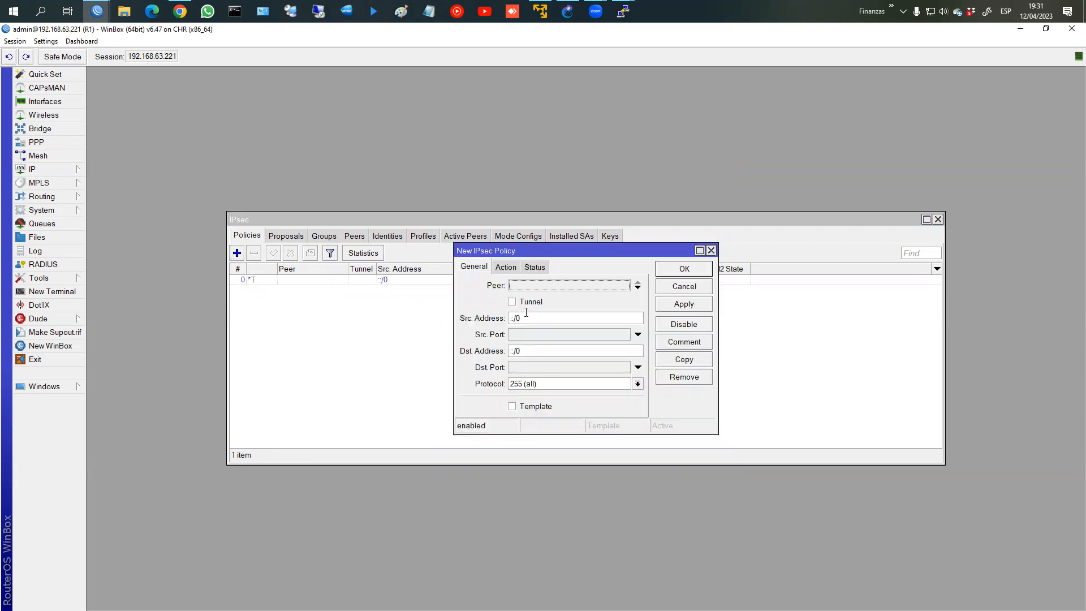
pyautogui.click(513, 286)
pyautogui.click(533, 294)
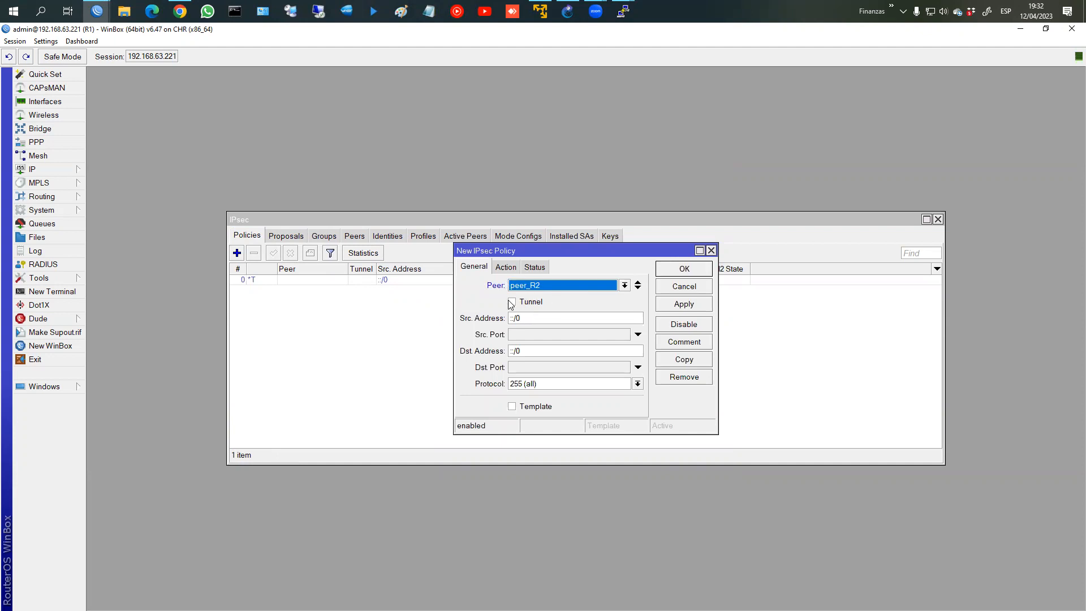
pyautogui.click(515, 305)
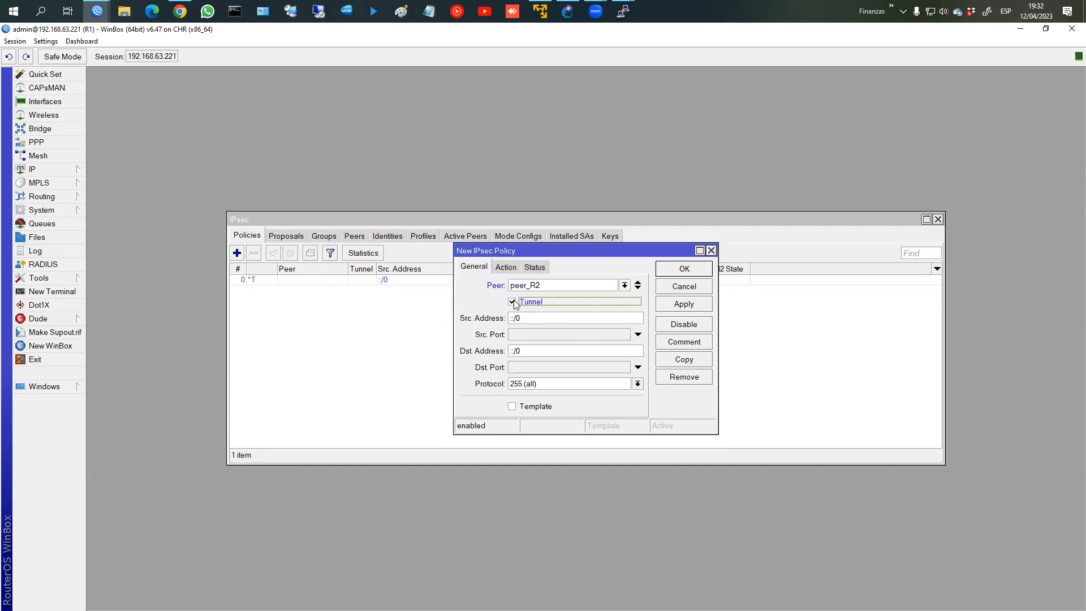
pyautogui.click(563, 321)
pyautogui.moveTo(563, 320); pyautogui.dragTo(458, 314)
pyautogui.write('192.168.1.0/24')
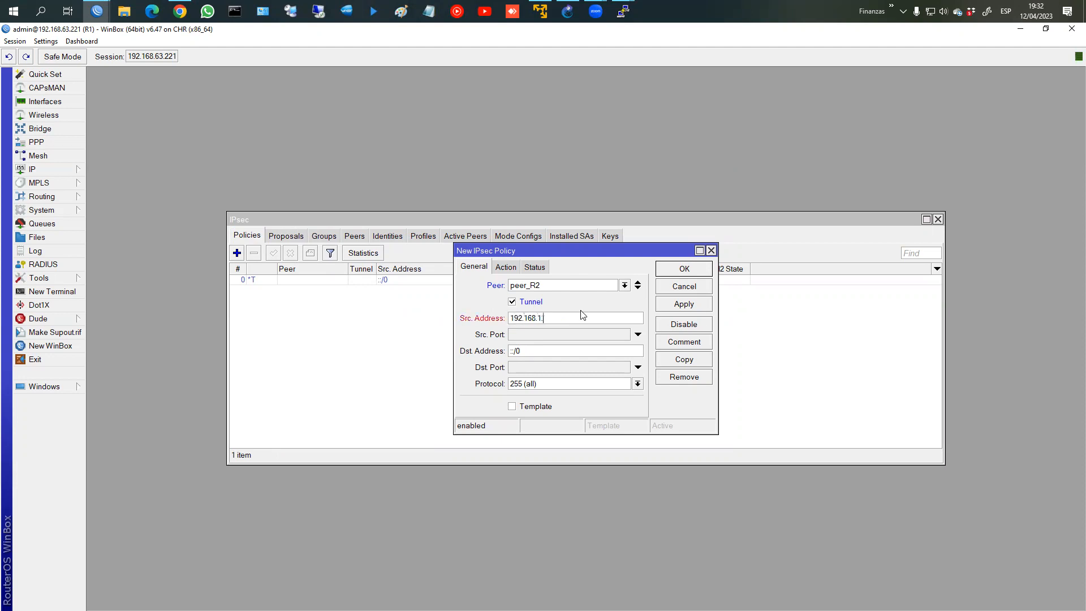
pyautogui.click(564, 351)
pyautogui.write('192.168.2.0/24')
# Step: Set the policy action to encrypt with esp and proposal_a_R2, and save it
pyautogui.click(505, 268)
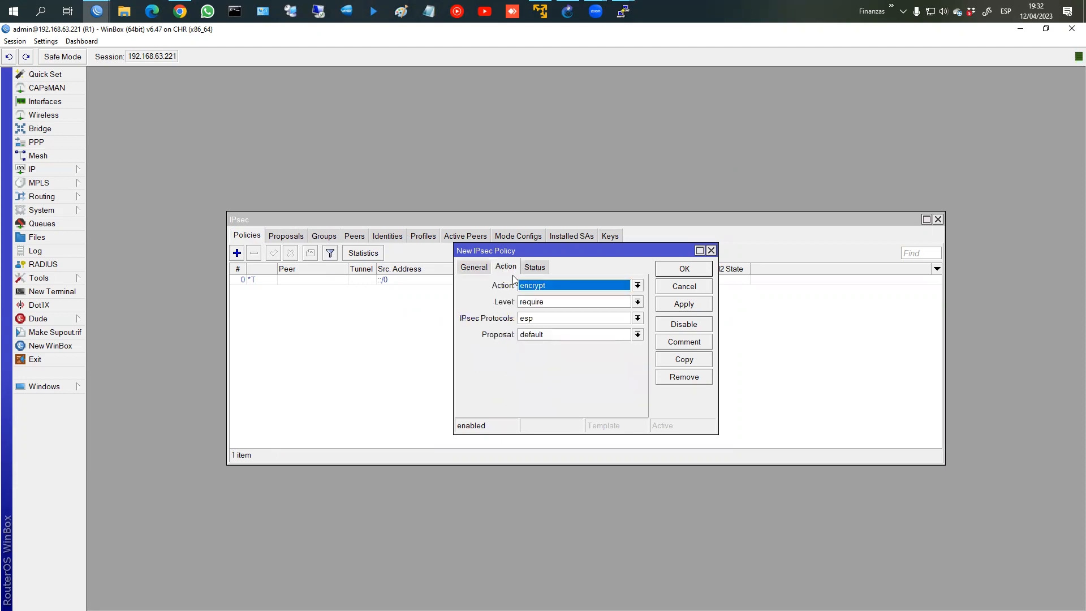
pyautogui.click(544, 287)
pyautogui.click(544, 288)
pyautogui.click(638, 318)
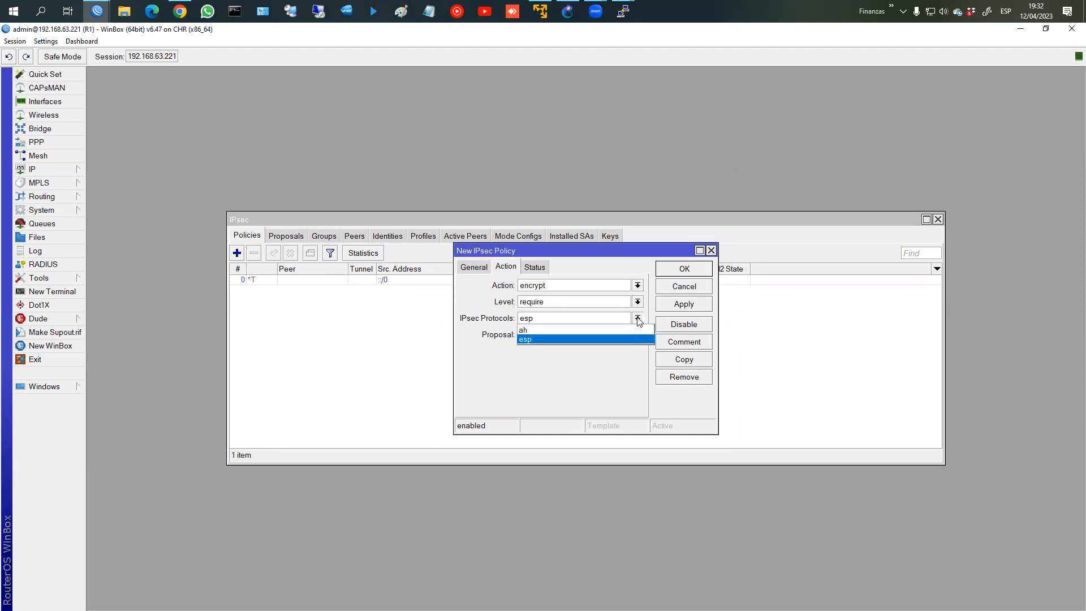
pyautogui.click(573, 339)
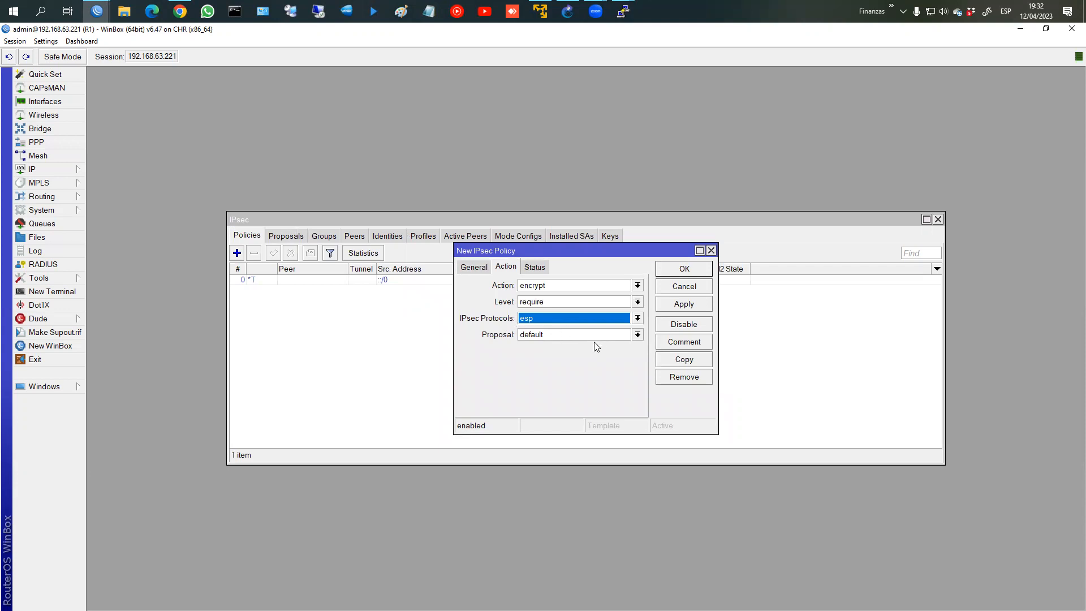
pyautogui.click(547, 321)
pyautogui.click(536, 331)
pyautogui.click(557, 318)
pyautogui.click(557, 340)
pyautogui.click(543, 335)
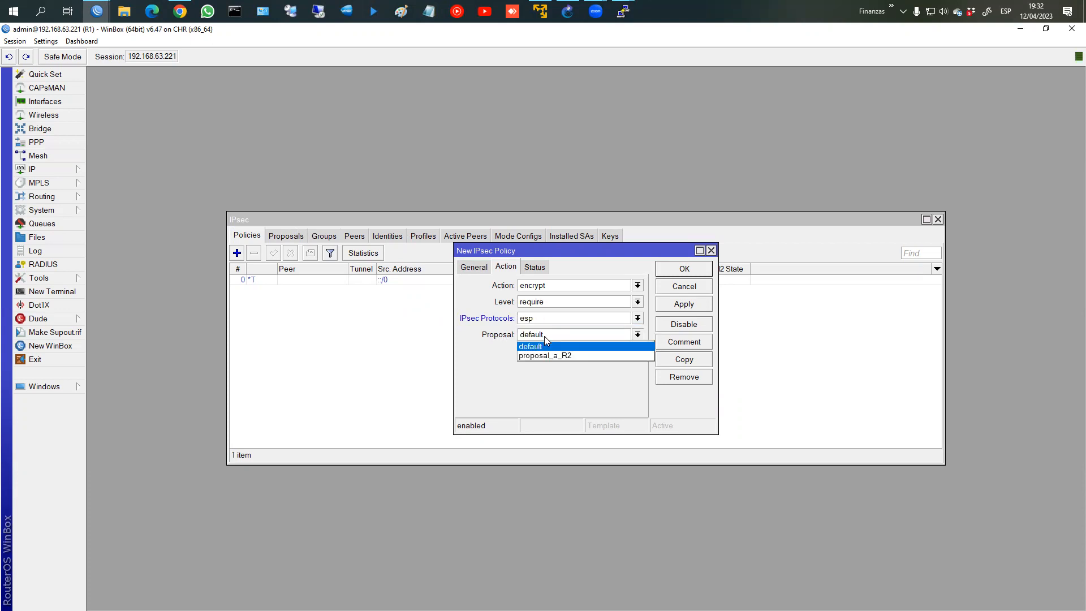
pyautogui.click(538, 356)
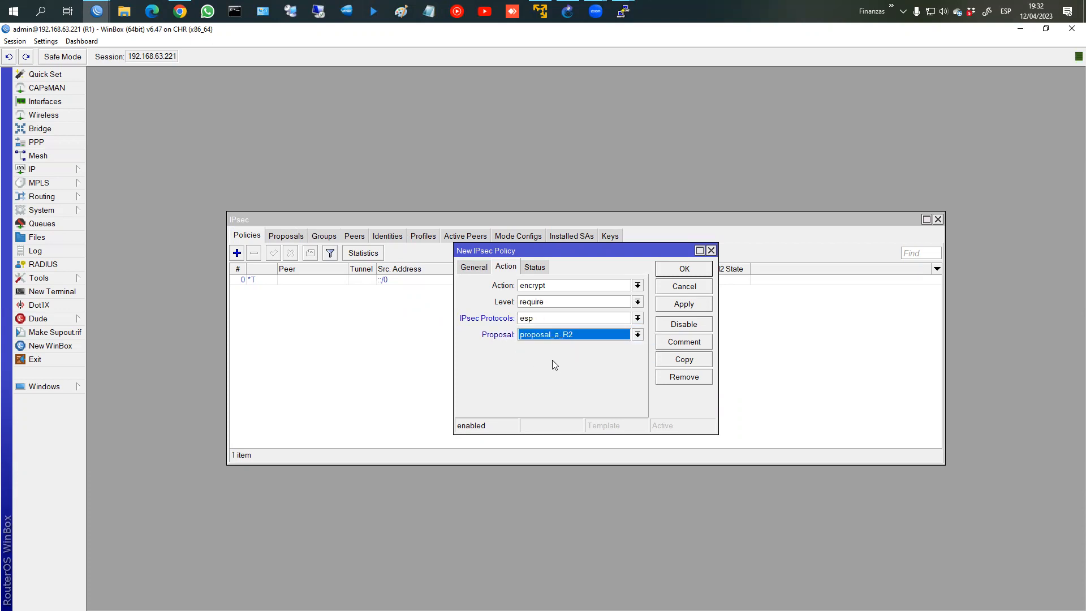
pyautogui.click(684, 304)
pyautogui.click(684, 269)
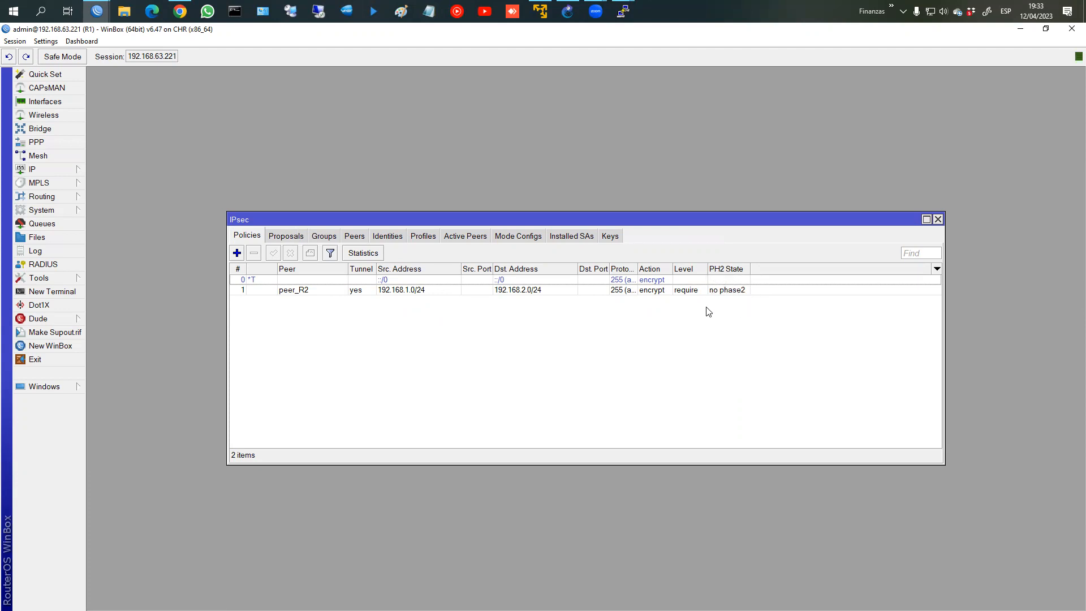
pyautogui.click(1048, 31)
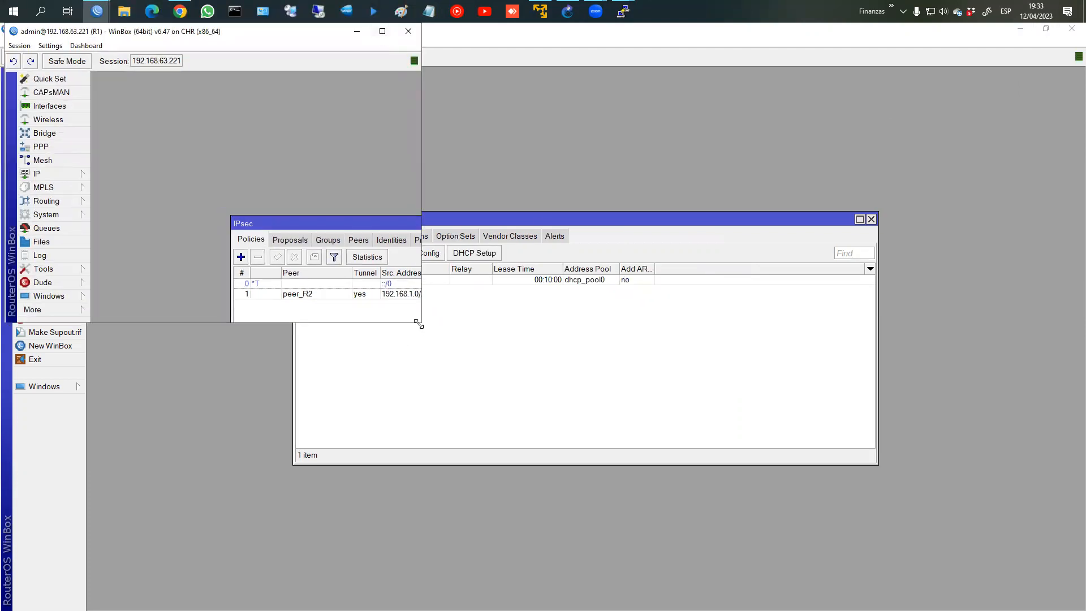
# Step: Tile the WinBox sessions with R1 on the left half and R2 on the right
pyautogui.moveTo(419, 325); pyautogui.dragTo(548, 580)
pyautogui.moveTo(461, 223); pyautogui.dragTo(339, 200)
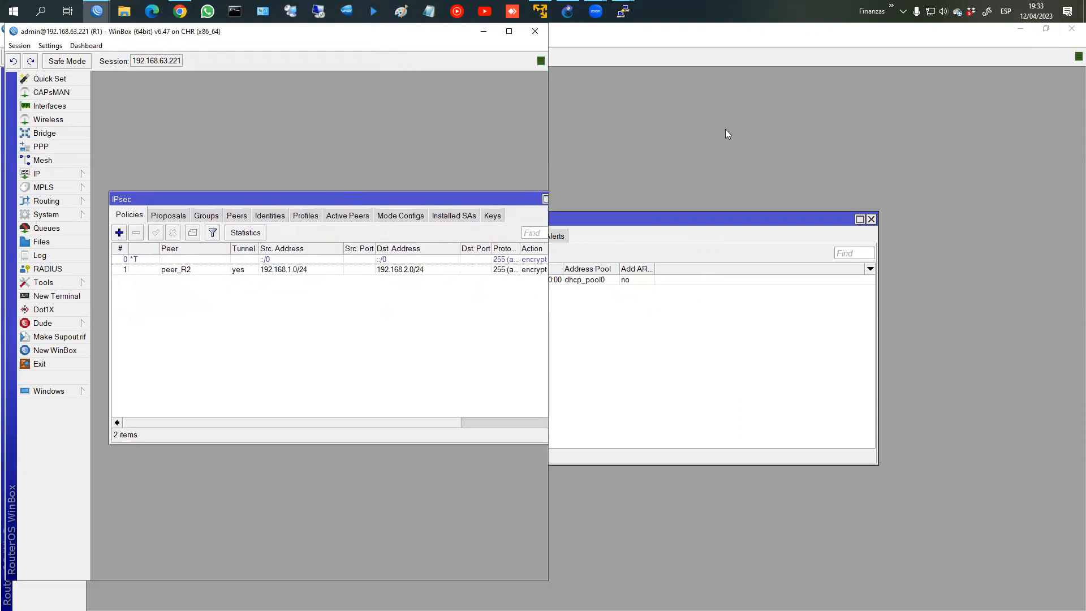
pyautogui.click(1046, 29)
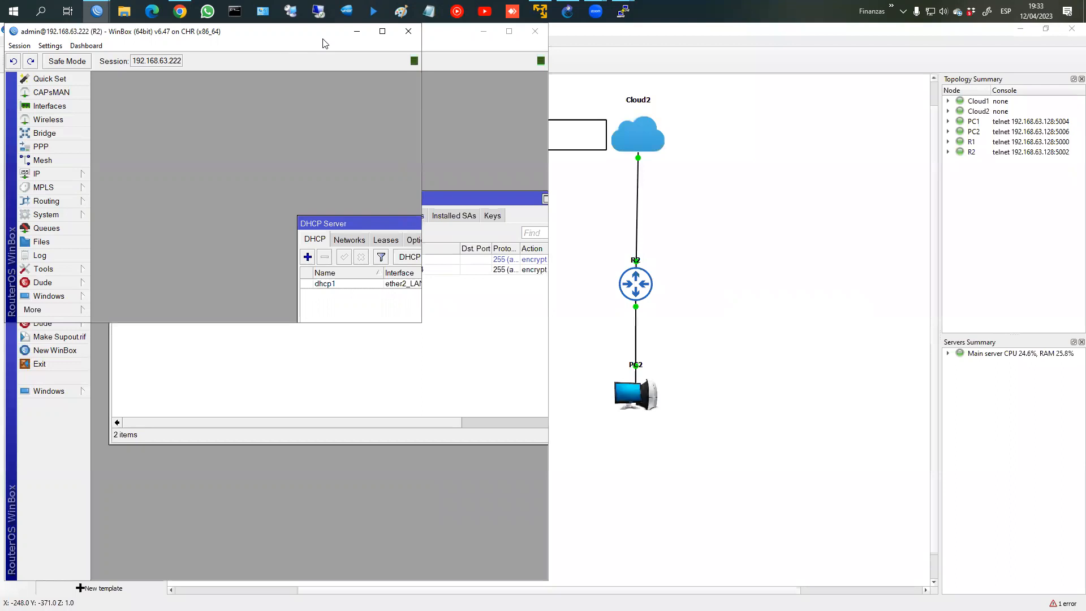
pyautogui.moveTo(324, 44); pyautogui.dragTo(869, 45)
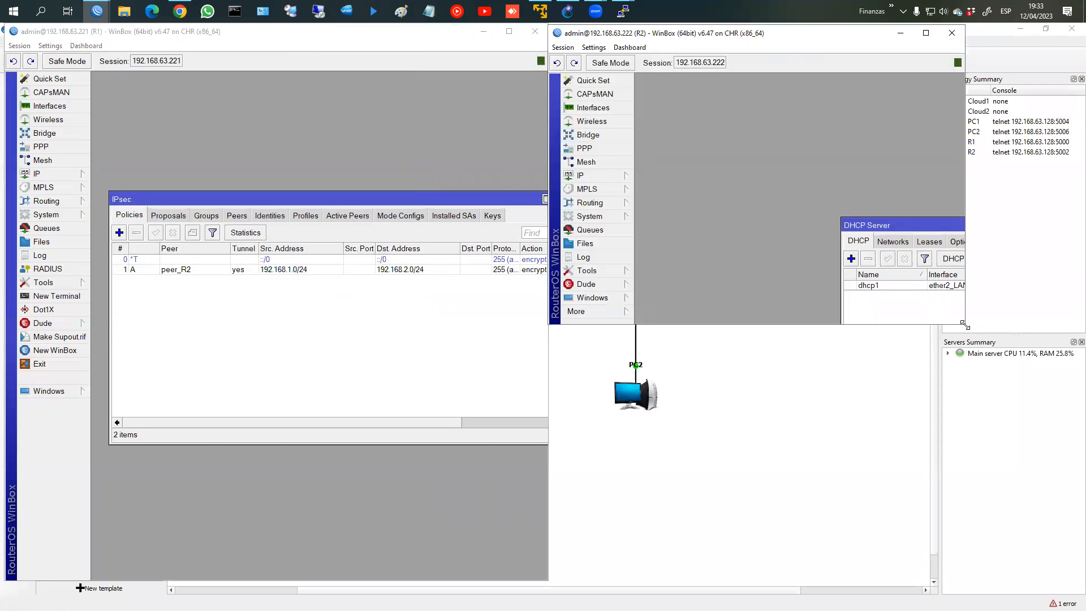
pyautogui.moveTo(964, 325); pyautogui.dragTo(1085, 601)
# Step: Close R2's DHCP Server window and open R2's IP > IPsec window
pyautogui.moveTo(894, 224); pyautogui.dragTo(688, 224)
pyautogui.moveTo(851, 217); pyautogui.dragTo(851, 161)
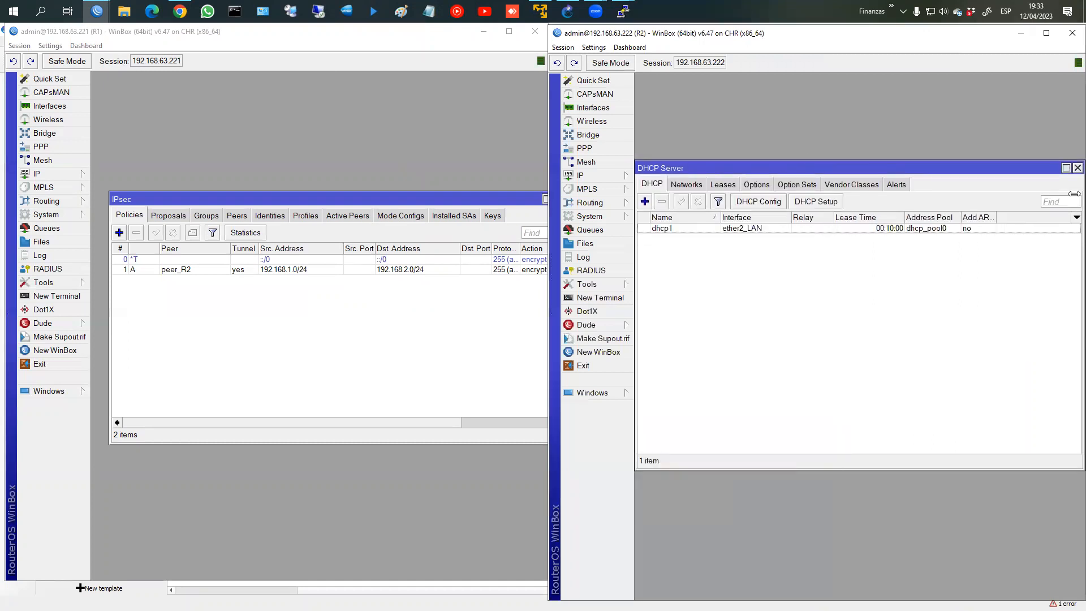
pyautogui.click(1077, 168)
pyautogui.click(592, 176)
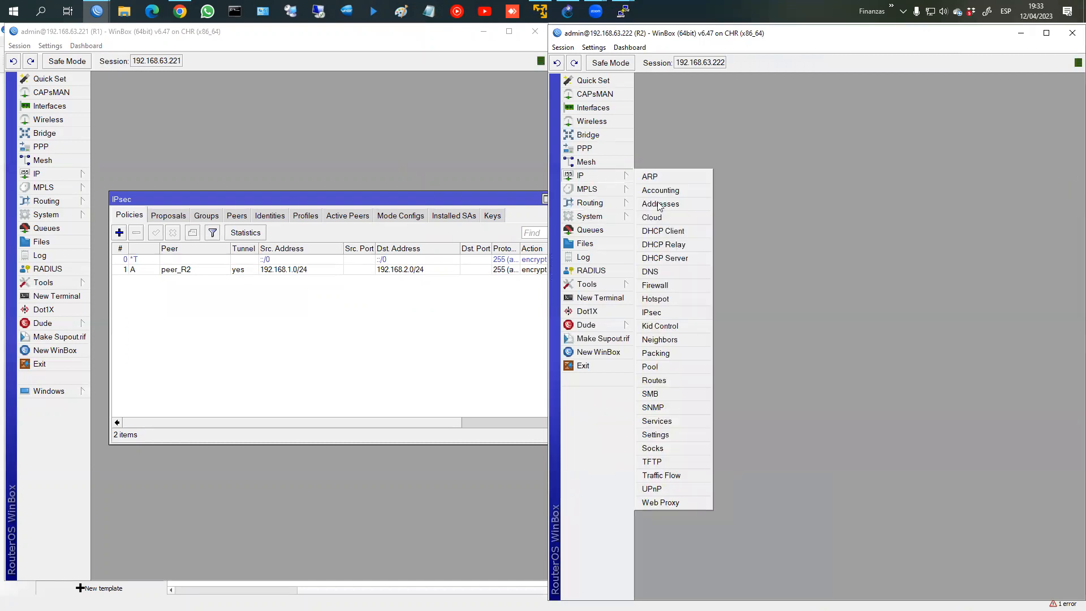
pyautogui.click(654, 313)
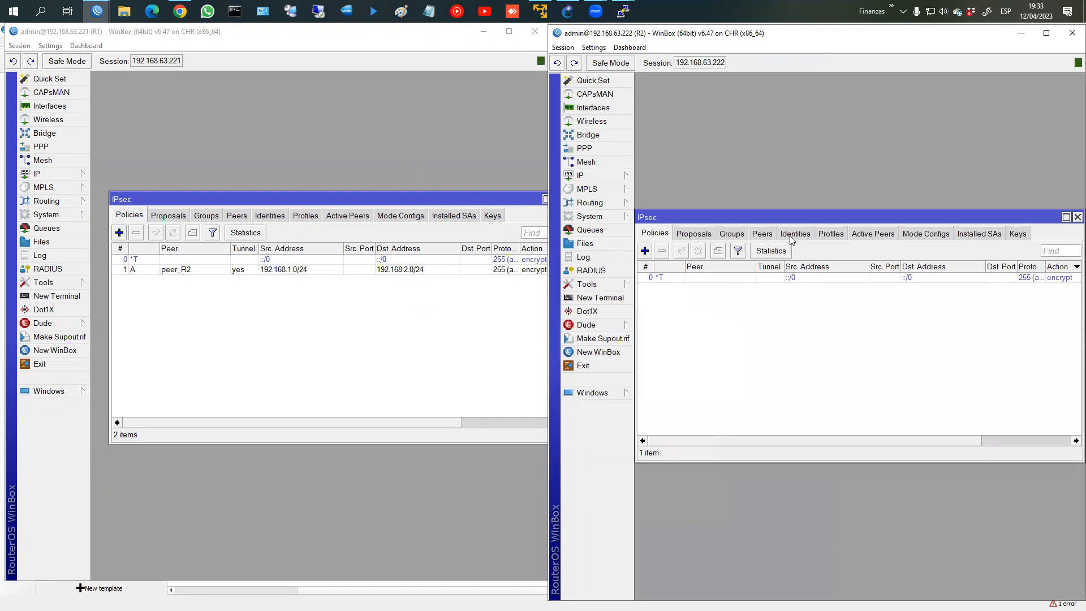
# Step: Create R2 profile profile_a_R1 with sha256 hash, aes-256 encryption only and modp2048 DH group
pyautogui.click(832, 233)
pyautogui.click(645, 251)
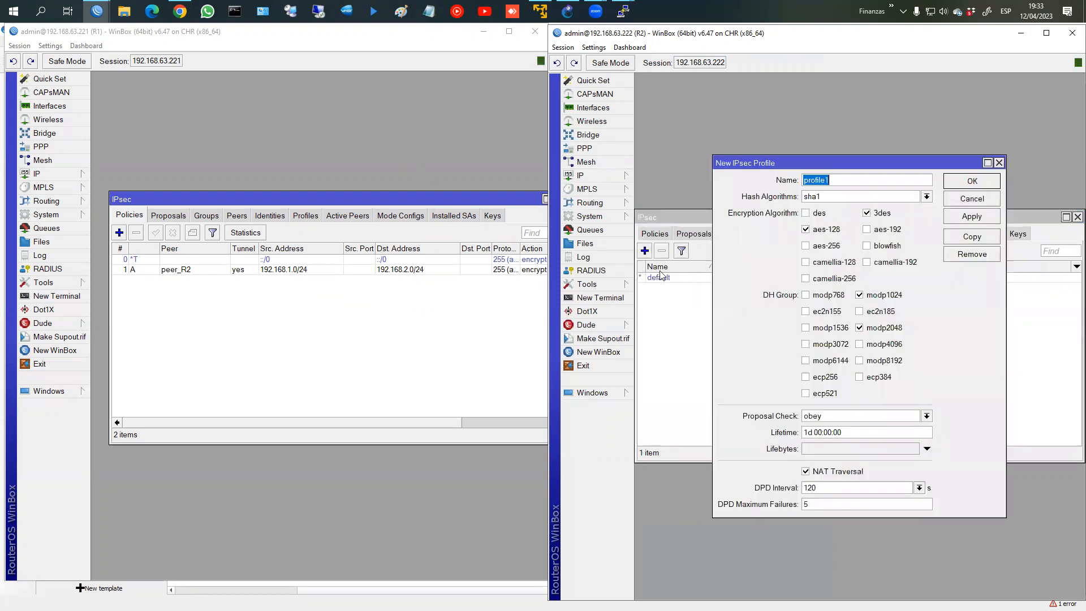
pyautogui.click(838, 182)
pyautogui.write('_a_R')
pyautogui.click(829, 201)
pyautogui.click(819, 223)
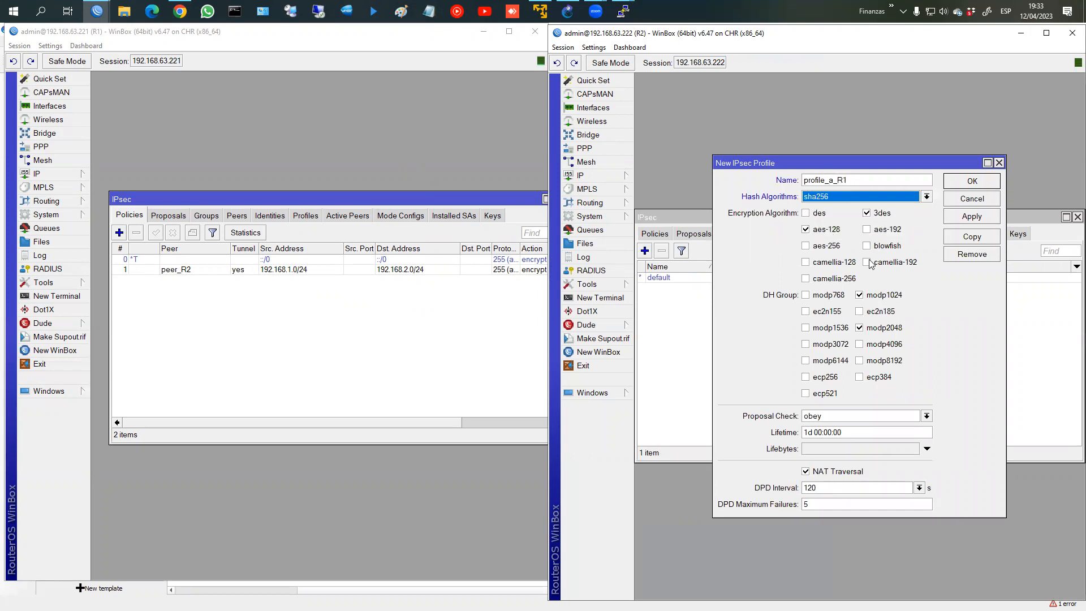
pyautogui.click(882, 213)
pyautogui.click(827, 230)
pyautogui.click(836, 246)
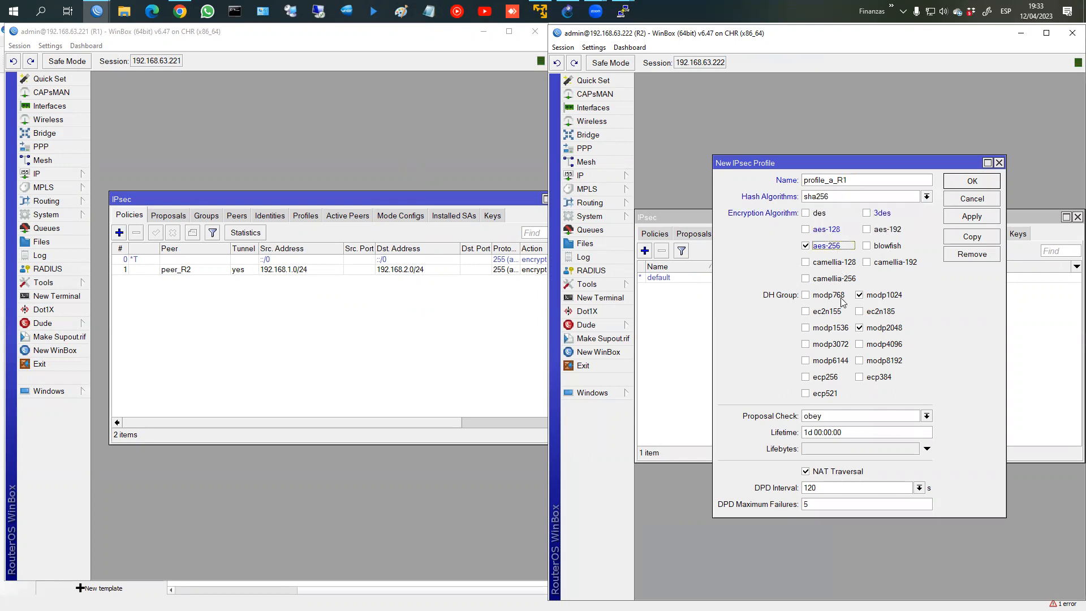
pyautogui.click(881, 296)
pyautogui.click(968, 217)
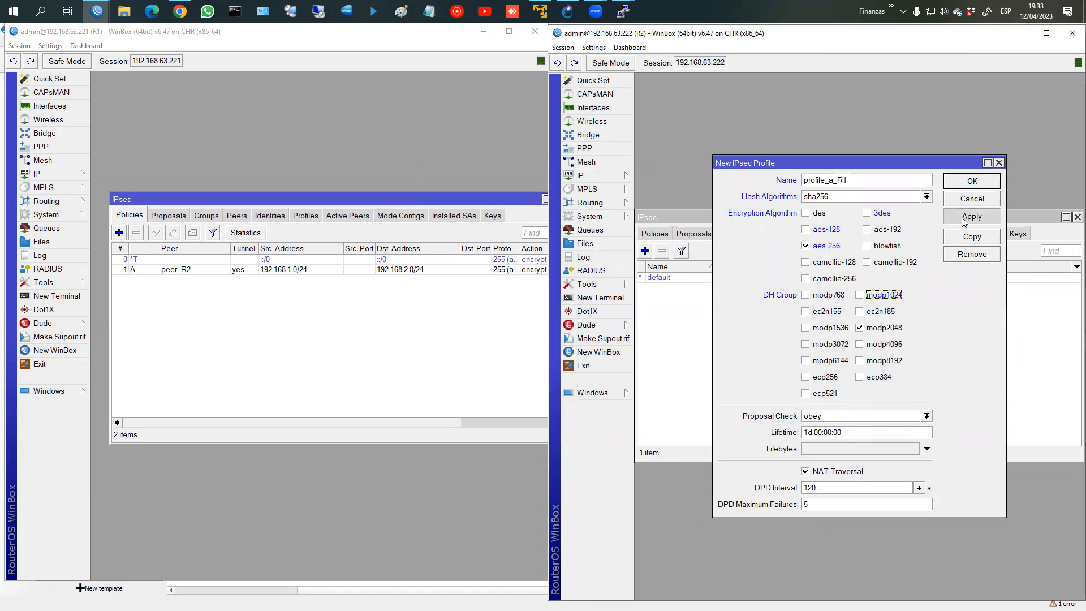
pyautogui.click(969, 182)
pyautogui.click(764, 235)
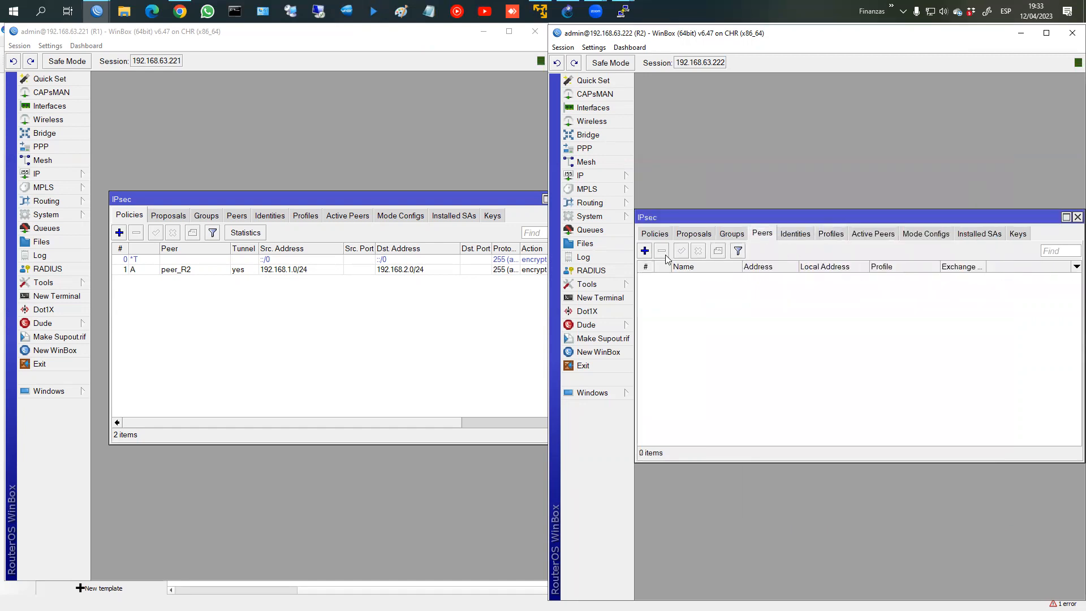
# Step: Add R2 peer peer_R1 at 192.168.63.221 with IKE2 exchange and profile profile_a_R1
pyautogui.click(645, 251)
pyautogui.click(818, 278)
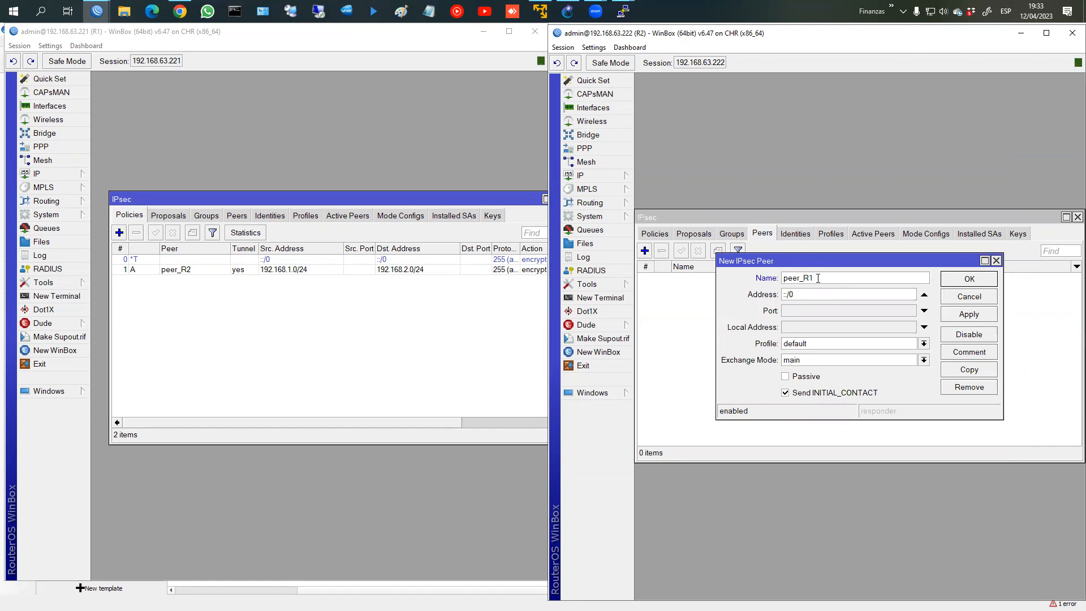
pyautogui.moveTo(800, 299); pyautogui.dragTo(753, 305)
pyautogui.write('192.168.63.221')
pyautogui.click(812, 360)
pyautogui.click(811, 371)
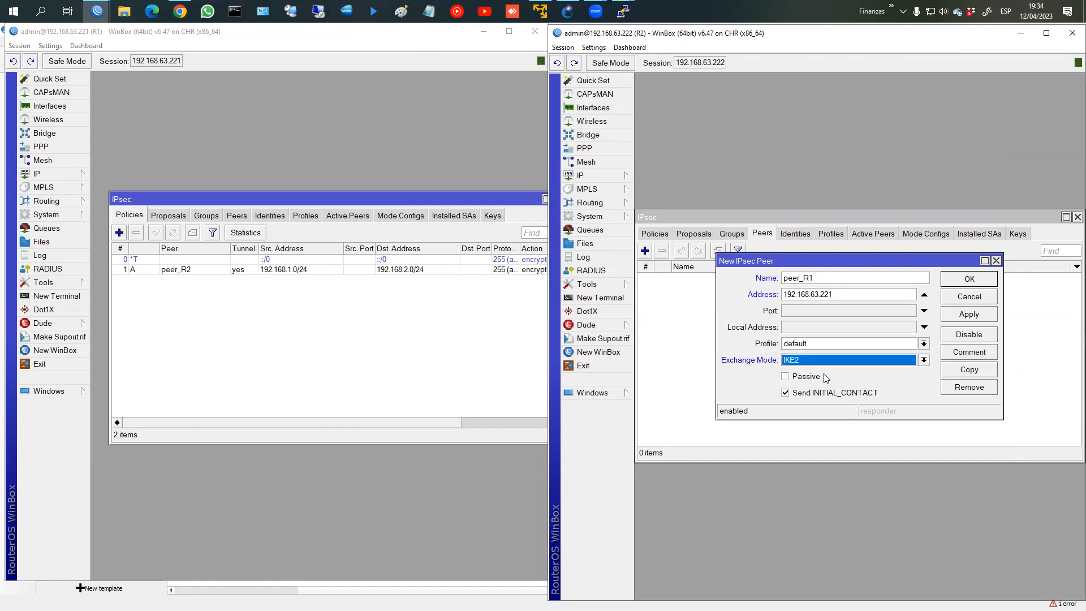
pyautogui.click(819, 345)
pyautogui.click(815, 361)
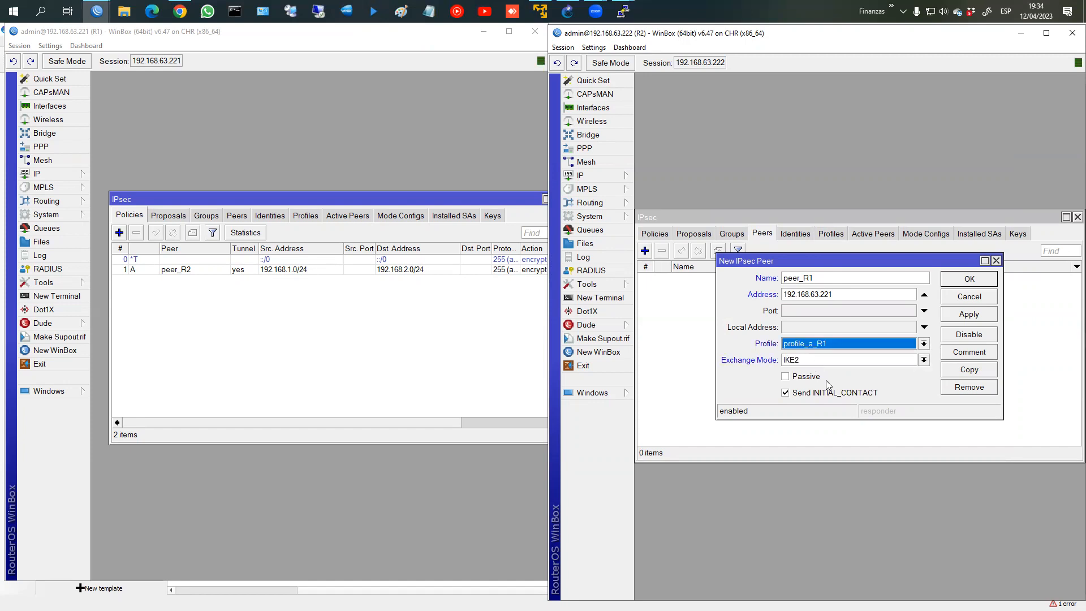
pyautogui.click(964, 314)
pyautogui.click(971, 277)
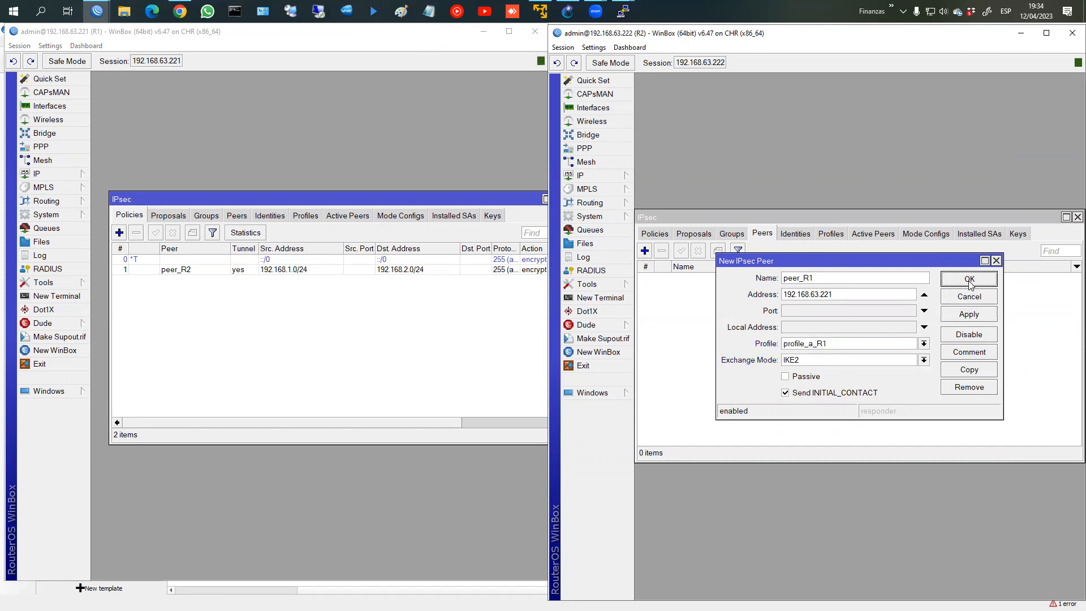
# Step: Add a pre-shared-key identity for peer_R1 on R2, with secrets shown in plain text
pyautogui.click(797, 235)
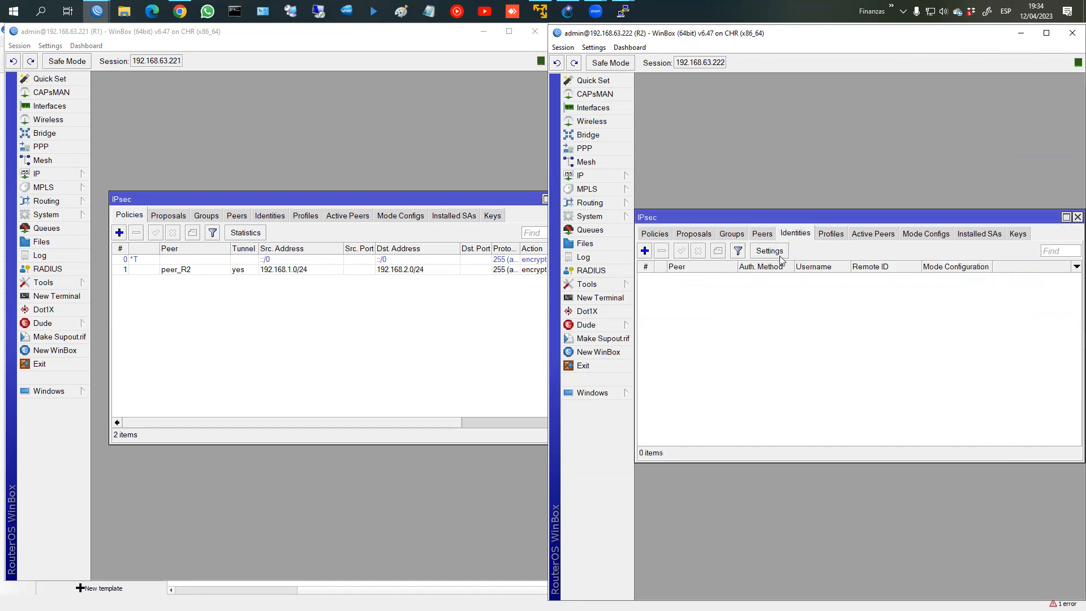
pyautogui.click(645, 251)
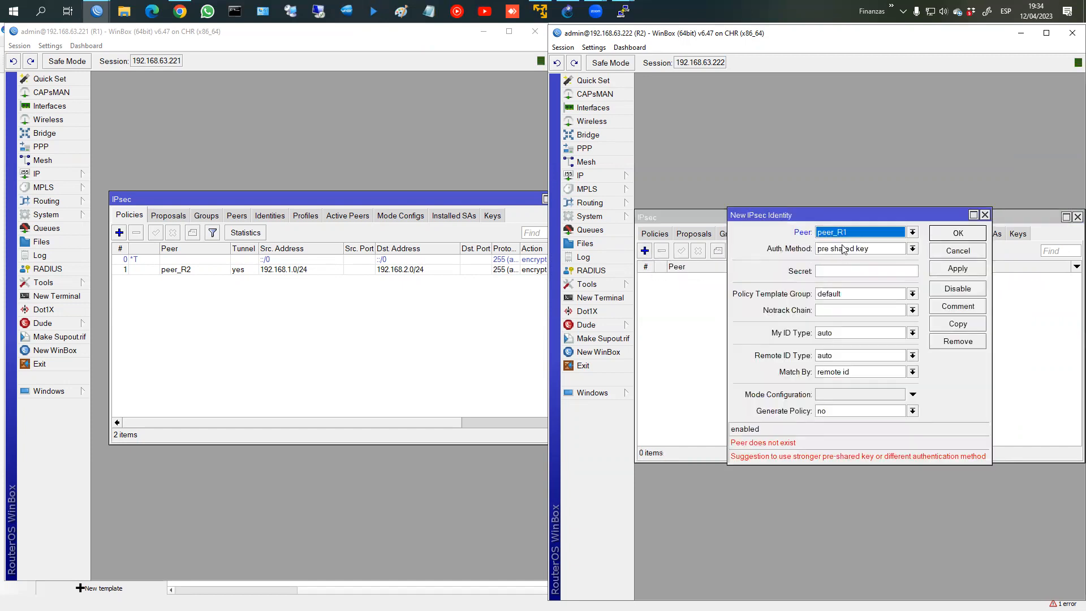
pyautogui.click(841, 271)
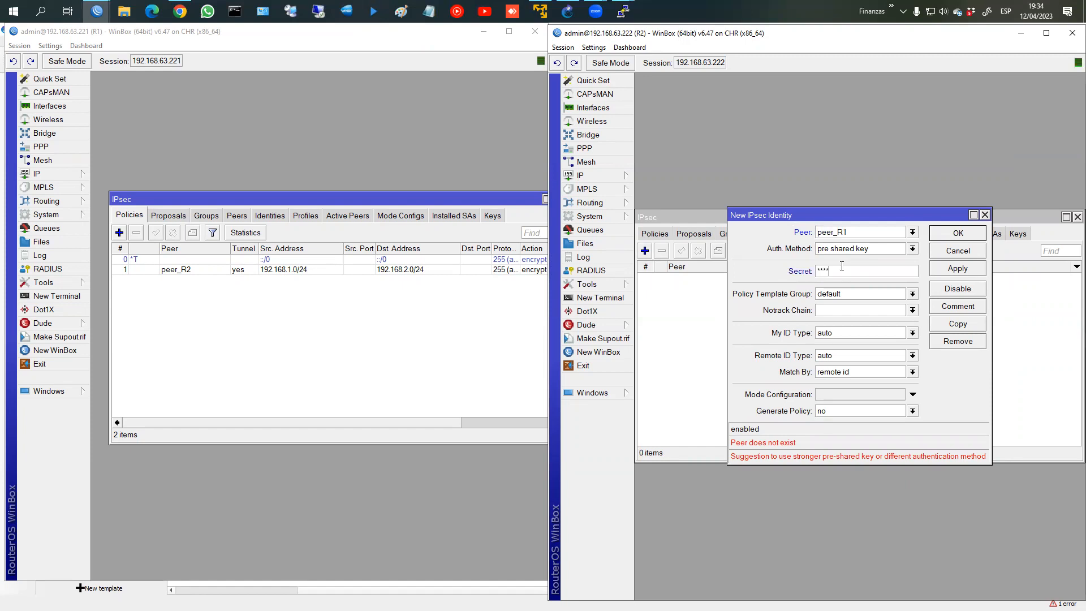
pyautogui.click(593, 47)
pyautogui.click(607, 73)
pyautogui.click(959, 233)
pyautogui.click(694, 233)
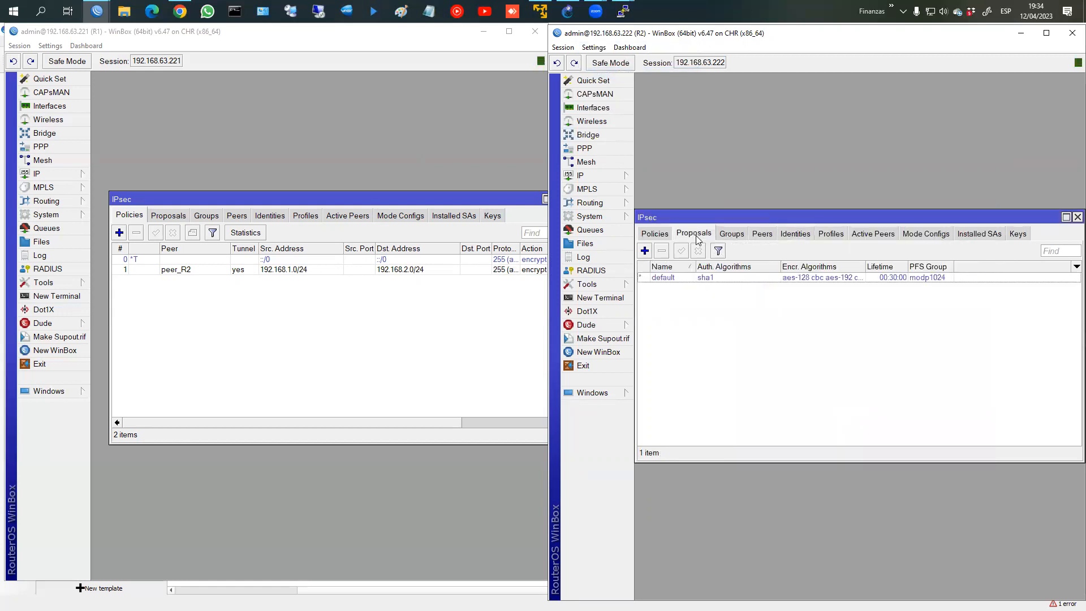
# Step: Add proposal_a_R1 on R2 with sha256, aes-256 cbc, PFS modp2048 and a 00:30:00 lifetime
pyautogui.click(645, 251)
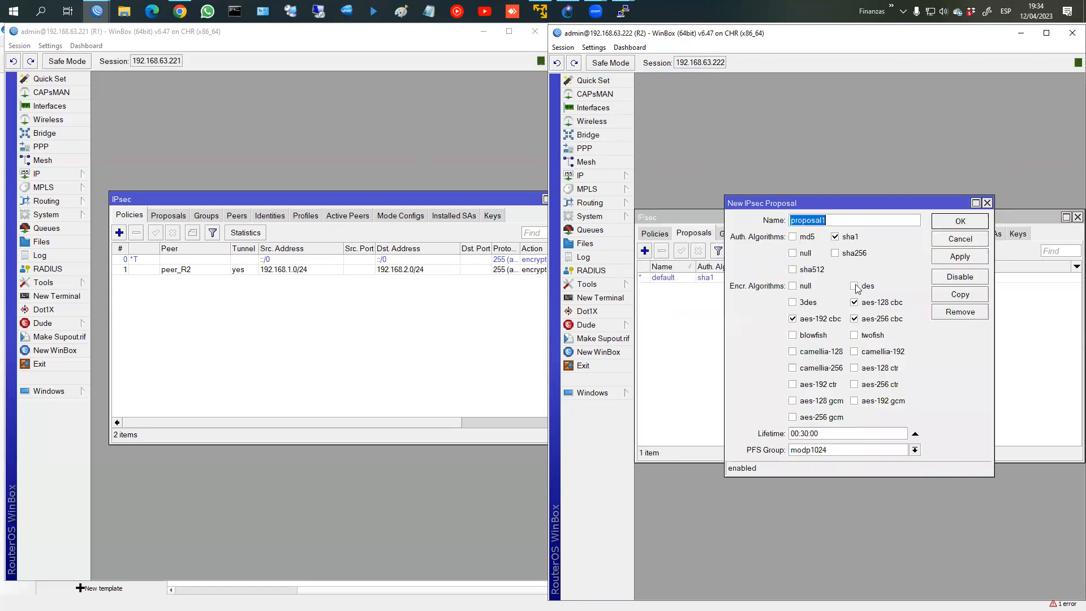
pyautogui.click(837, 222)
pyautogui.click(837, 237)
pyautogui.click(836, 253)
pyautogui.click(862, 304)
pyautogui.click(793, 320)
pyautogui.click(842, 451)
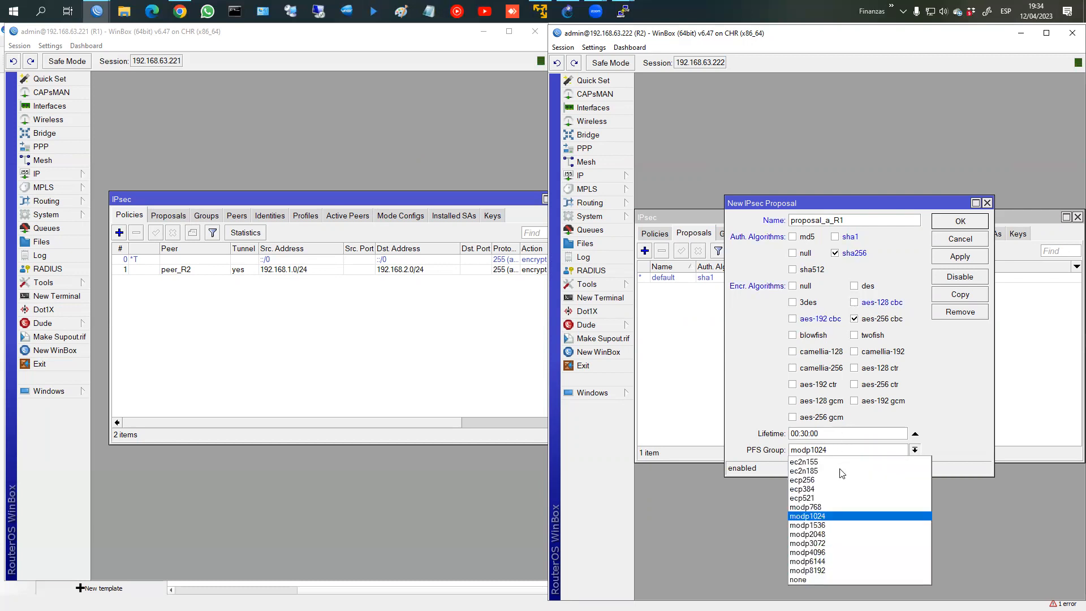
pyautogui.click(825, 534)
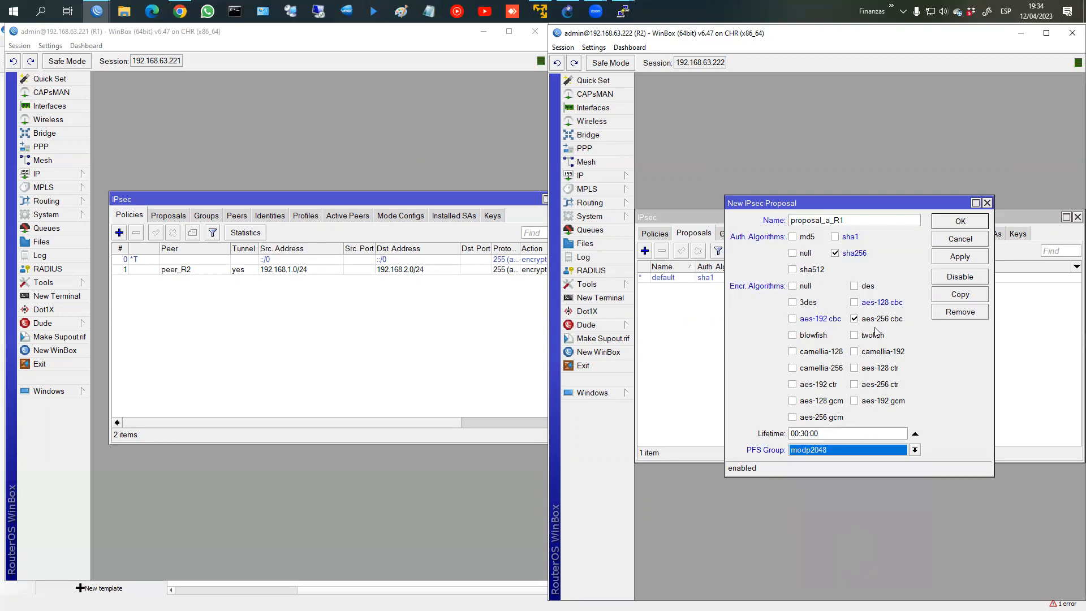
pyautogui.click(952, 260)
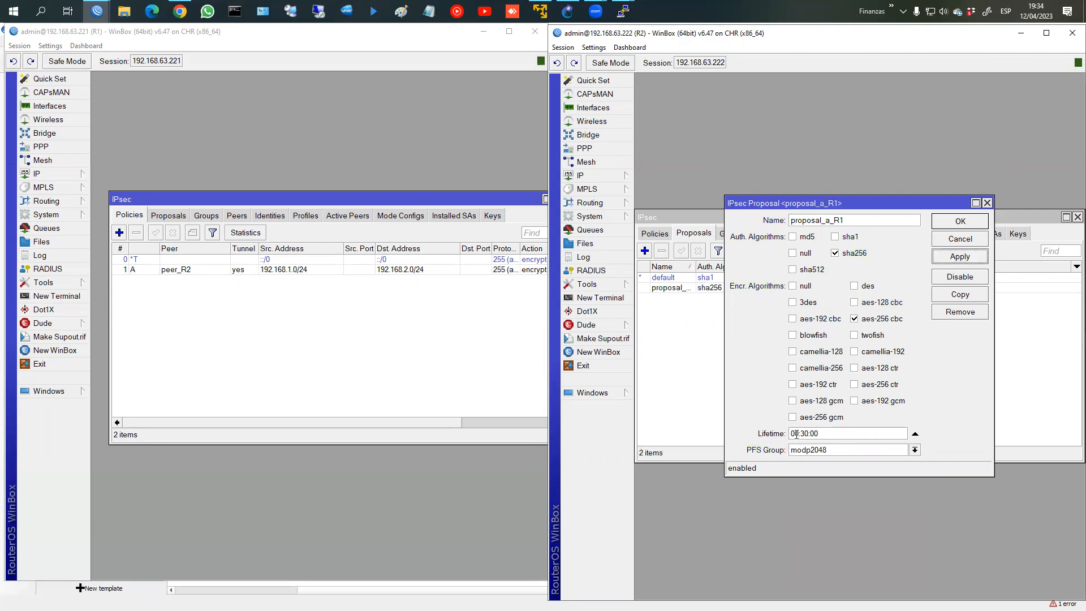
pyautogui.doubleClick(821, 433)
pyautogui.click(954, 225)
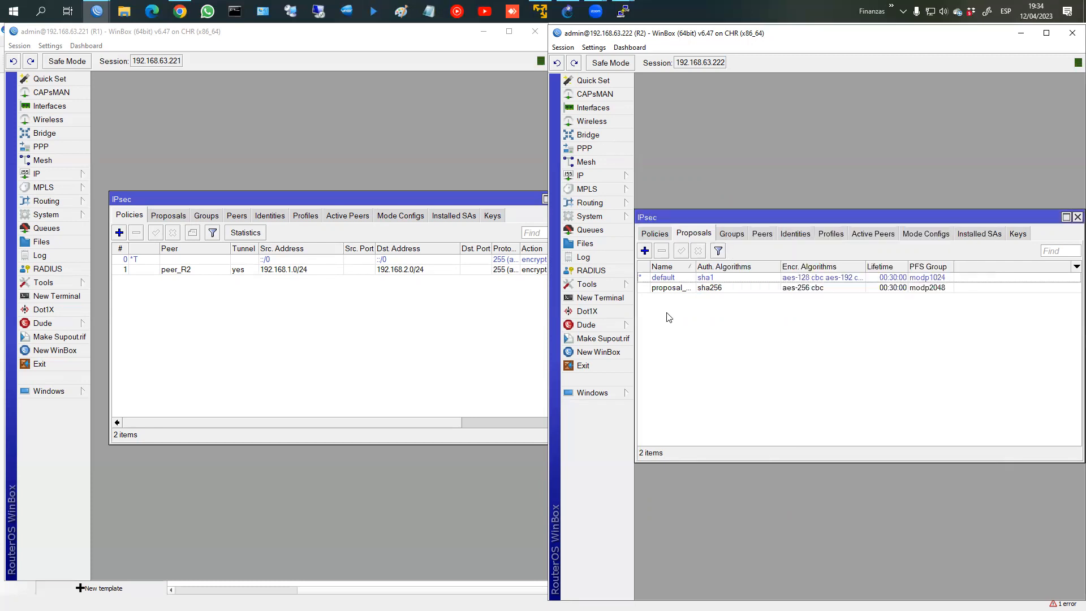
# Step: Create a peer_R1 tunnel policy on R2 from 192.168.2.0/24 to 192.168.1.0/24
pyautogui.click(656, 233)
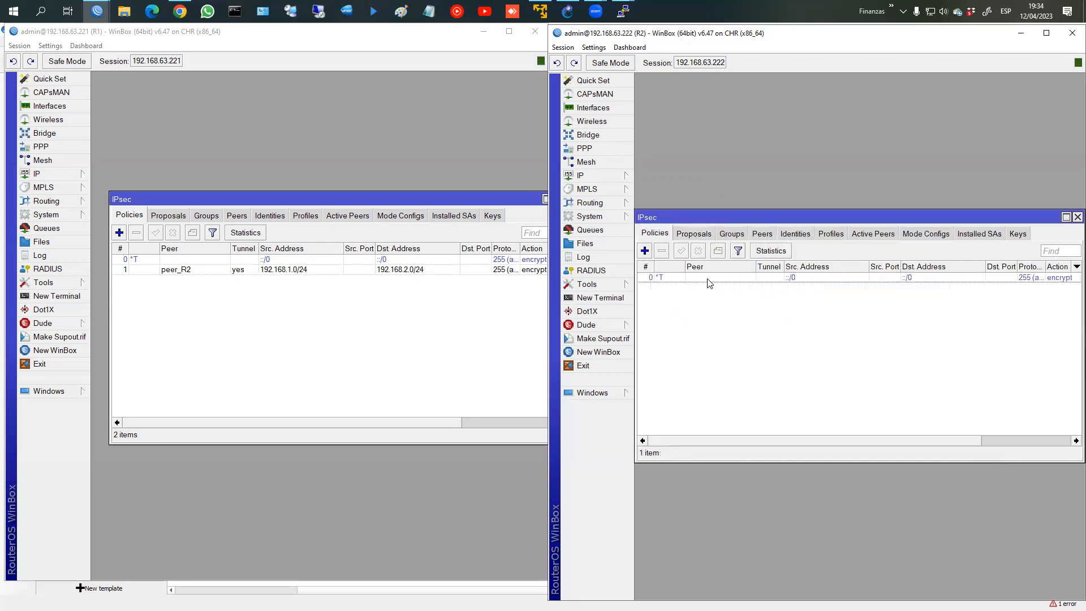
pyautogui.click(645, 250)
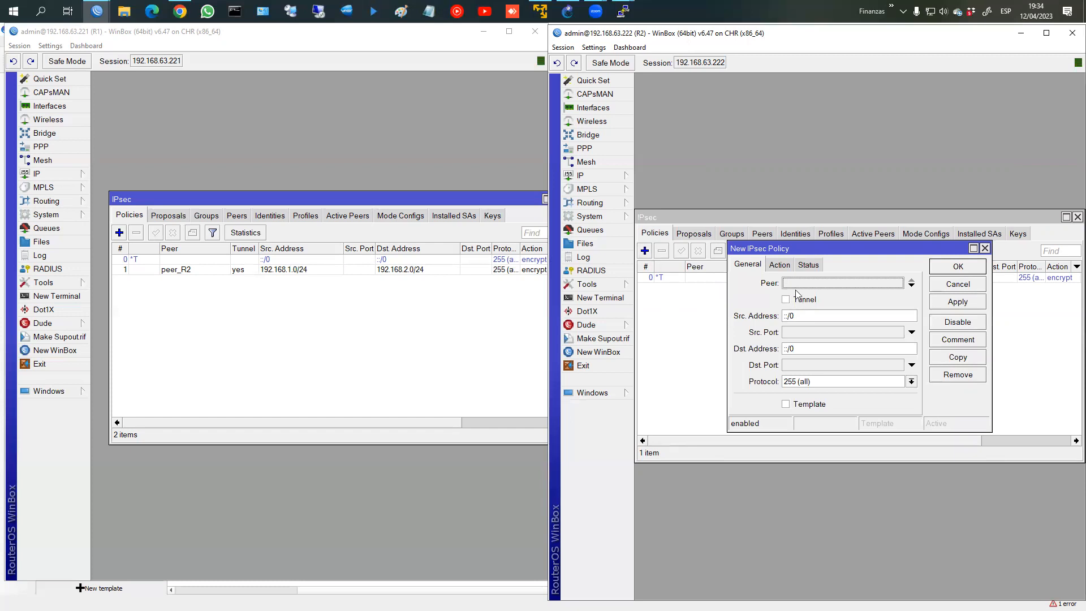
pyautogui.click(795, 286)
pyautogui.click(789, 301)
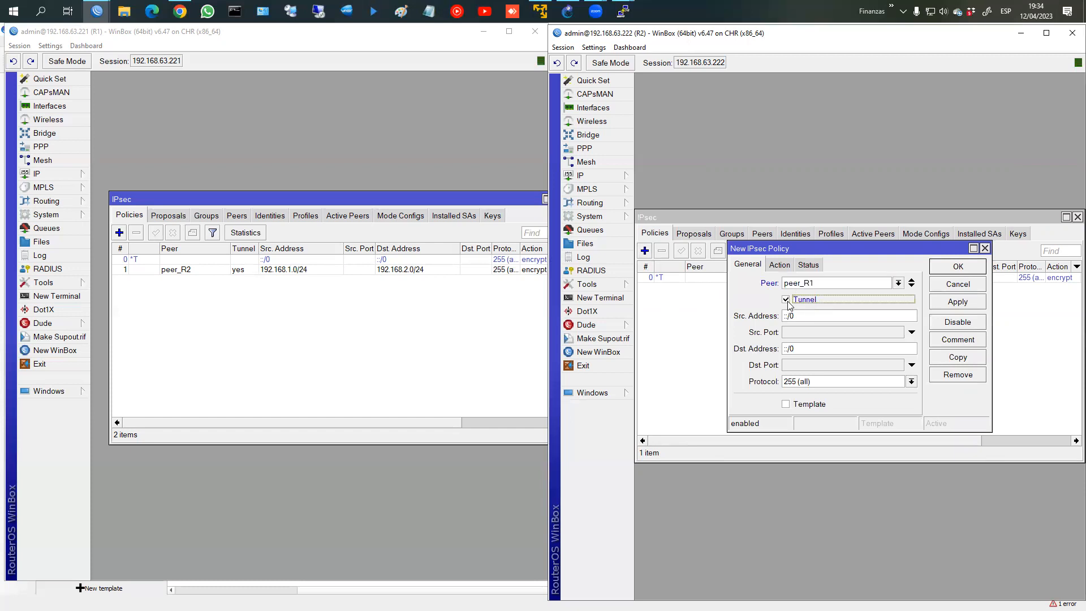
pyautogui.press('Tab')
pyautogui.write('192.168.2.0/24')
pyautogui.press('Tab')
pyautogui.press('Tab')
pyautogui.press('Tab')
pyautogui.hotkey('shift', 'Tab')
pyautogui.write('192.168')
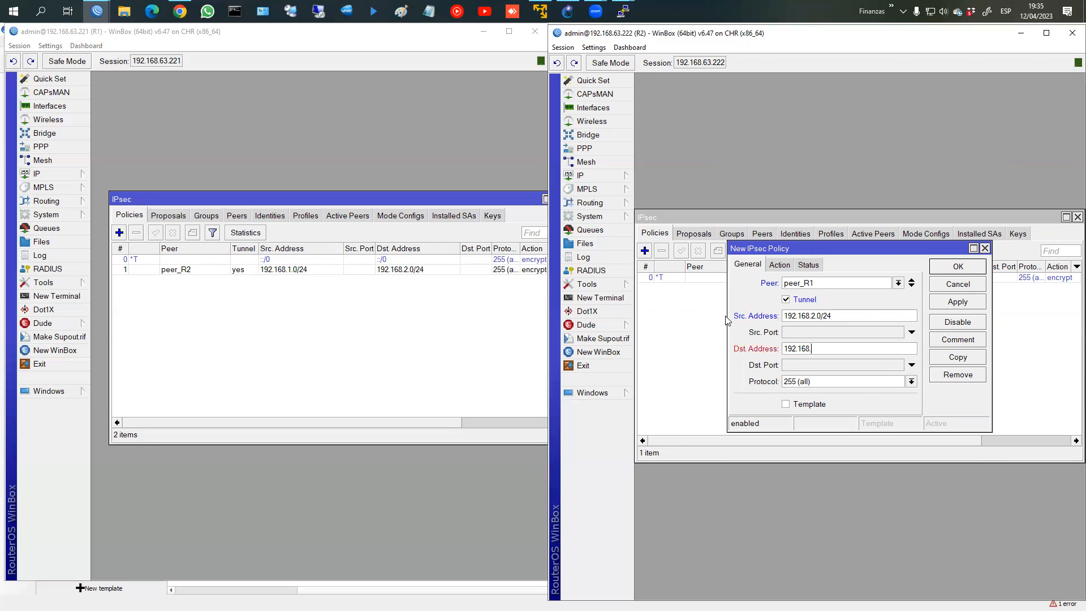
pyautogui.write('.1.0/24')
# Step: Set the policy action to esp with proposal_a_R1 and save the policy
pyautogui.click(783, 265)
pyautogui.click(809, 316)
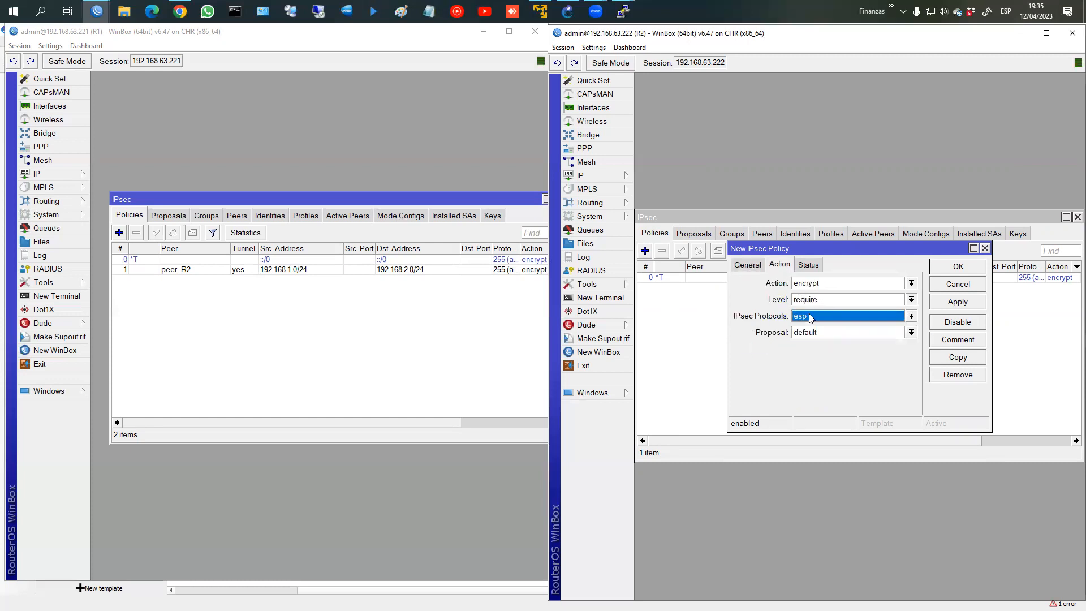
pyautogui.click(814, 332)
pyautogui.click(826, 353)
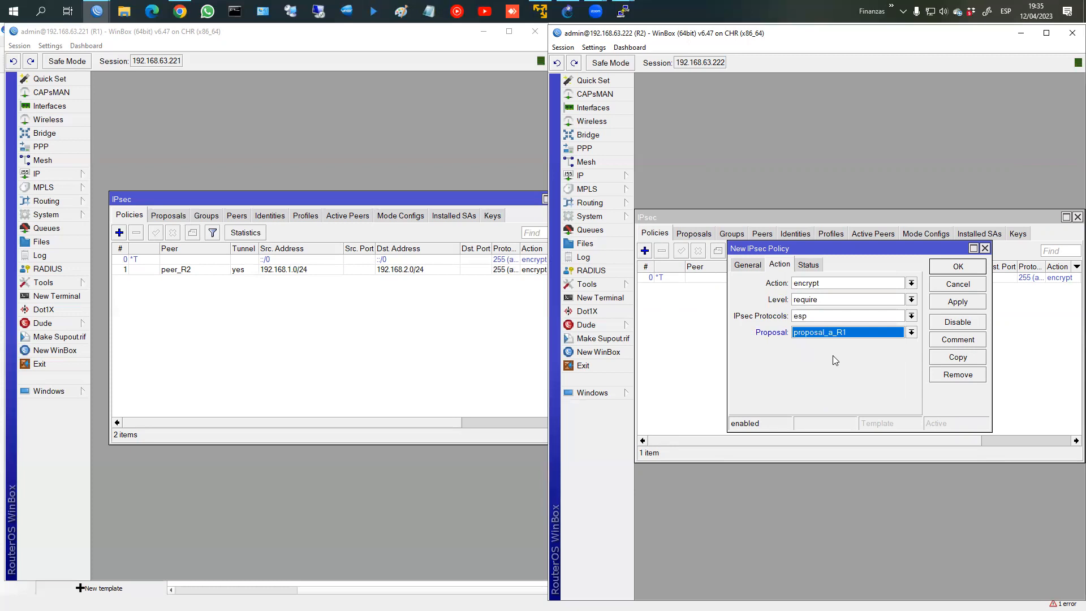
pyautogui.click(946, 304)
pyautogui.click(958, 273)
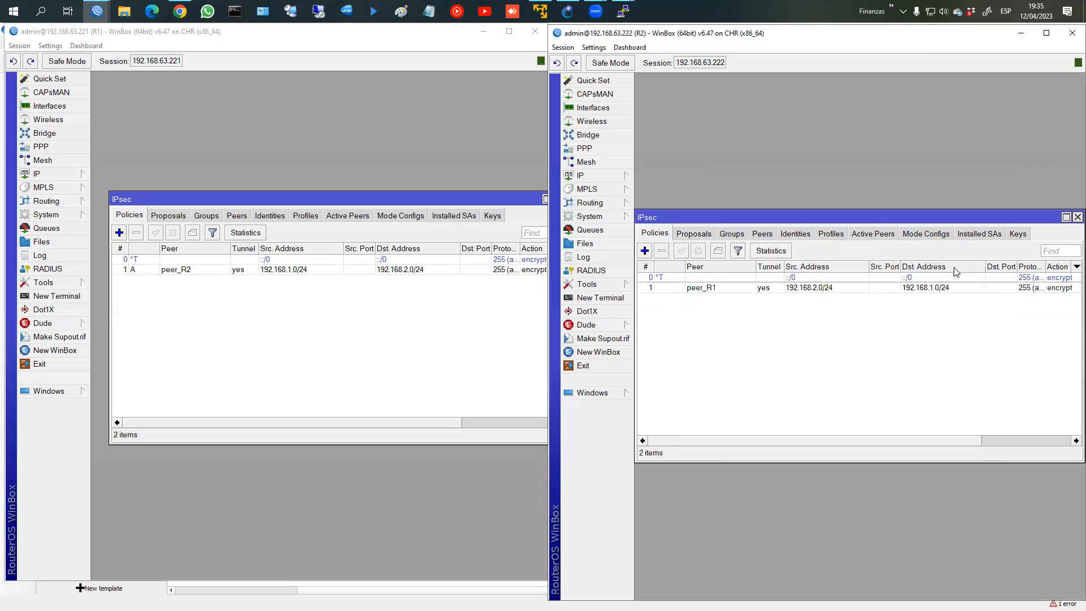
pyautogui.moveTo(792, 439); pyautogui.dragTo(926, 440)
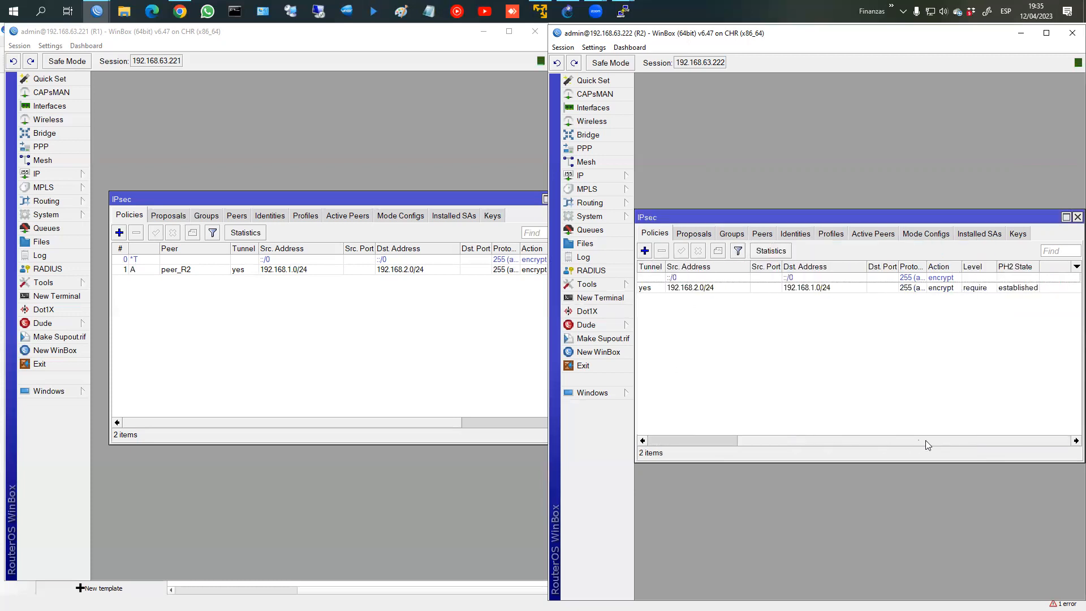
# Step: Scroll R1's policy table to the PH2 State column to confirm it shows established
pyautogui.hotkey('ctrl', '2')
pyautogui.moveTo(1018, 261)
pyautogui.mouseDown()
pyautogui.moveTo(1002, 300)
pyautogui.moveTo(991, 254)
pyautogui.mouseUp()
pyautogui.press('Escape')
pyautogui.moveTo(446, 423); pyautogui.dragTo(531, 424)
pyautogui.hotkey('ctrl', '2')
pyautogui.moveTo(519, 259)
pyautogui.mouseDown()
pyautogui.moveTo(526, 287)
pyautogui.moveTo(512, 257)
pyautogui.mouseUp()
pyautogui.moveTo(1003, 268)
pyautogui.mouseDown()
pyautogui.moveTo(1055, 309)
pyautogui.moveTo(994, 266)
pyautogui.moveTo(987, 289)
pyautogui.moveTo(524, 278)
pyautogui.mouseUp()
pyautogui.press('Escape')
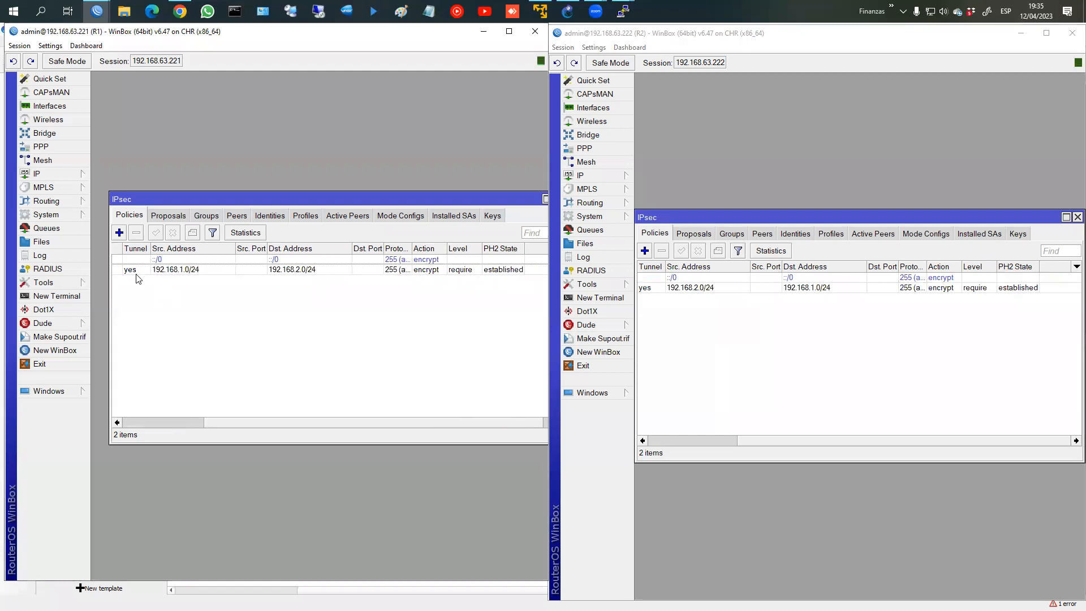
# Step: Review R1's IP address list, then bring up R1's interface list
pyautogui.click(64, 176)
pyautogui.click(126, 203)
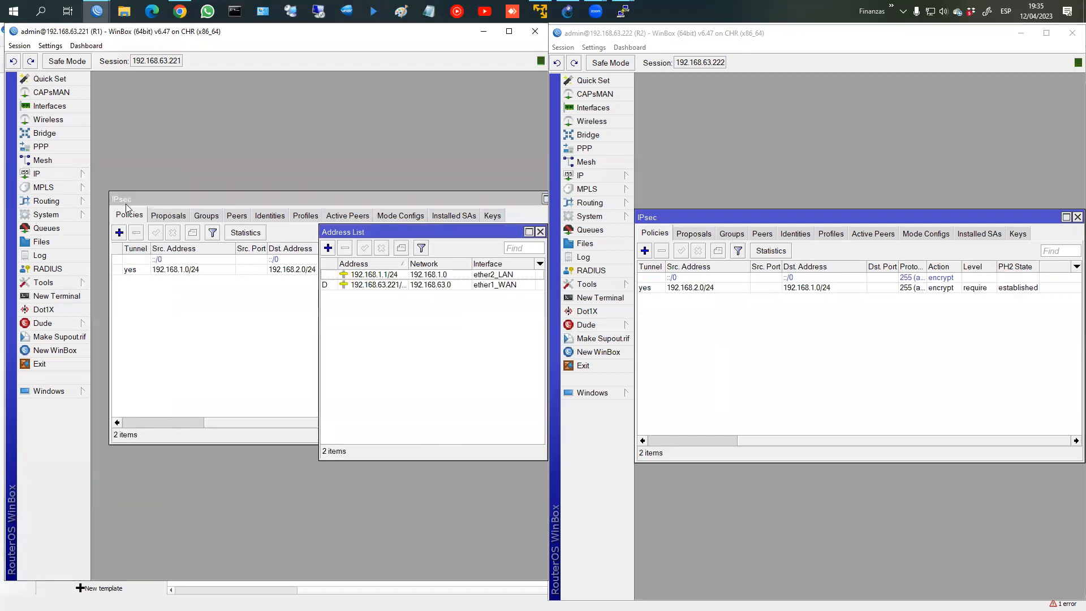
pyautogui.moveTo(362, 231); pyautogui.dragTo(251, 222)
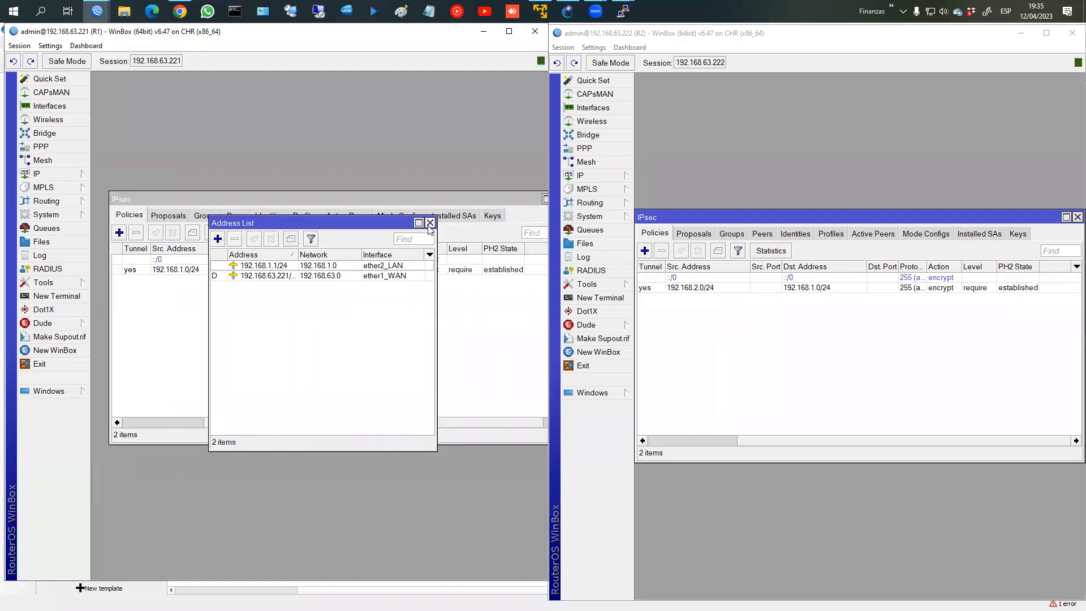
pyautogui.click(430, 223)
pyautogui.click(50, 106)
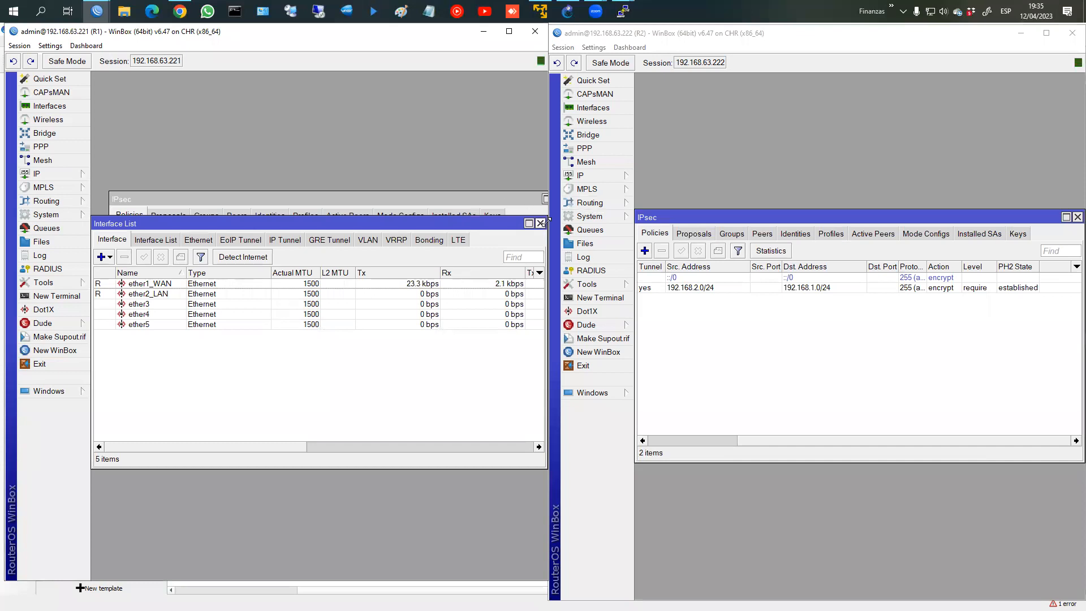
# Step: Close R1's interface list, leaving both routers' established IPsec policies in view
pyautogui.click(541, 223)
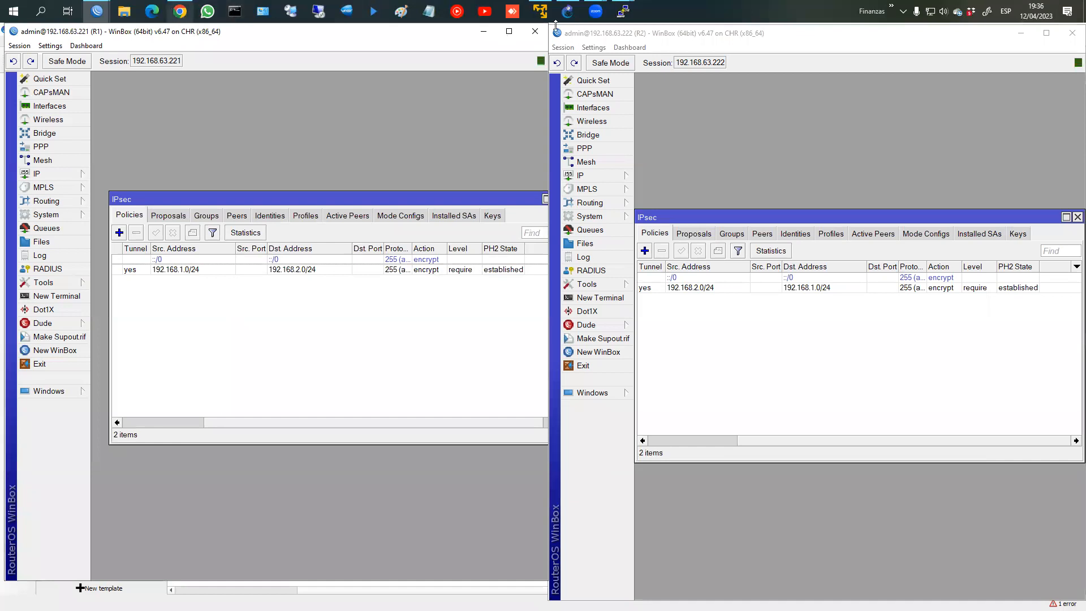
pyautogui.click(633, 8)
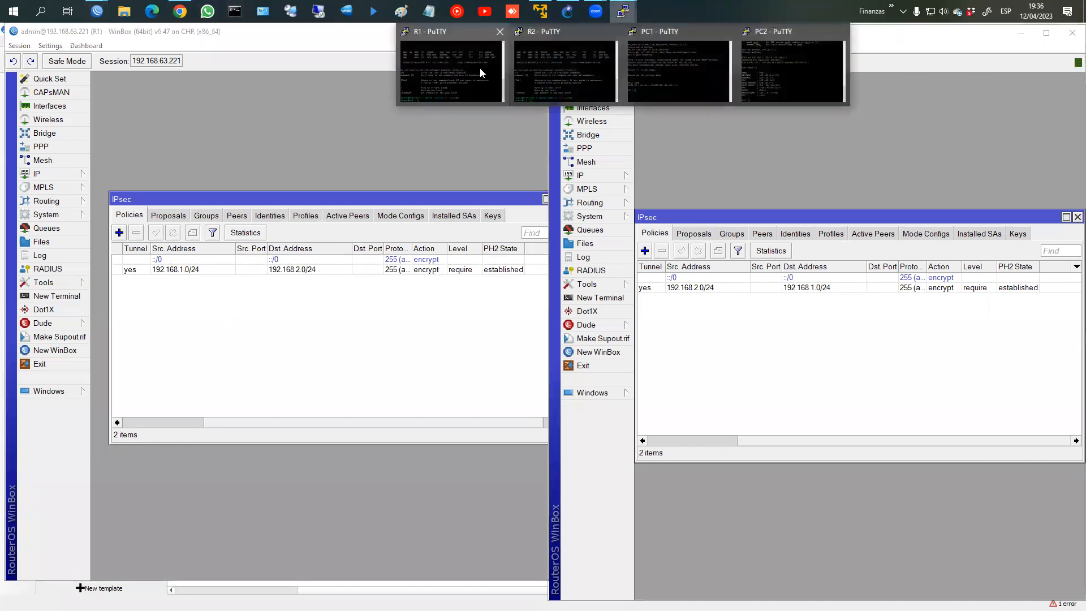
# Step: Arrange the R1, PC1 and PC2 PuTTY terminals so all three are visible
pyautogui.click(480, 68)
pyautogui.click(624, 13)
pyautogui.click(695, 78)
pyautogui.click(621, 11)
pyautogui.click(799, 77)
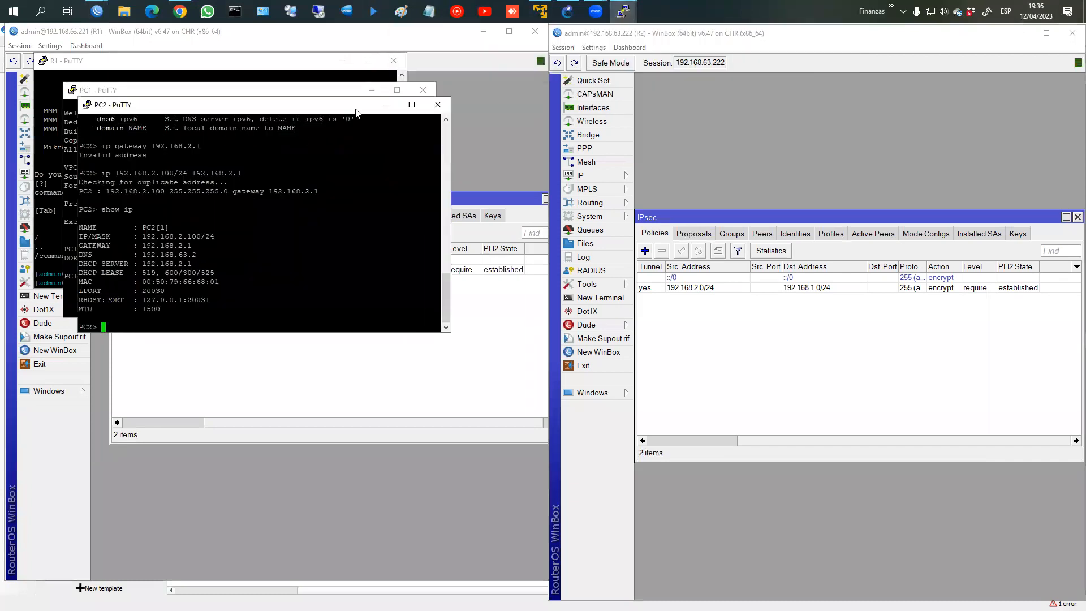
pyautogui.moveTo(265, 111); pyautogui.dragTo(855, 306)
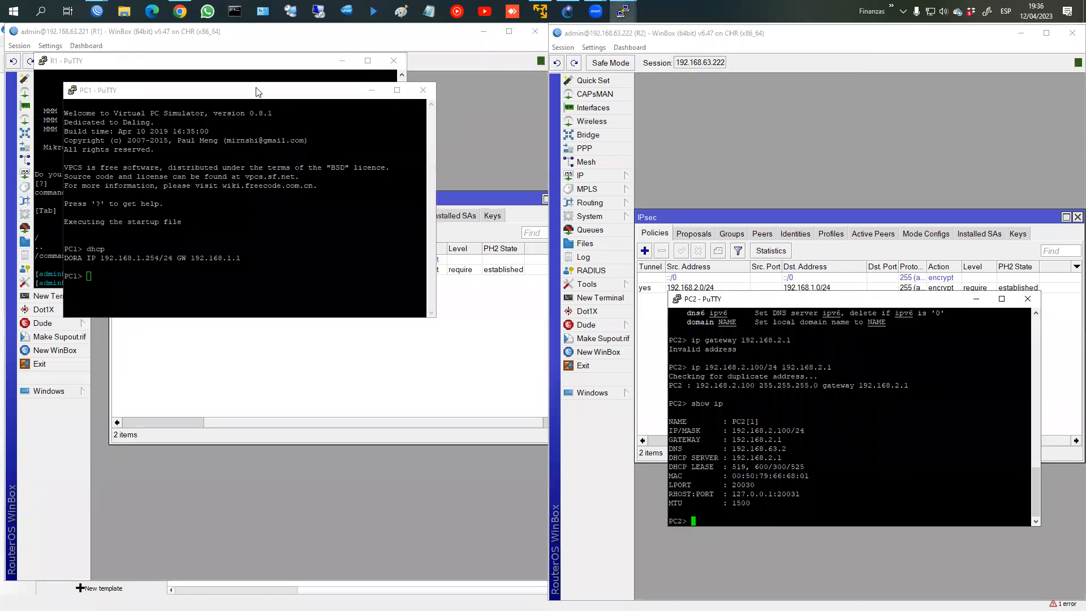
pyautogui.click(251, 95)
pyautogui.moveTo(251, 95); pyautogui.dragTo(314, 335)
pyautogui.click(741, 411)
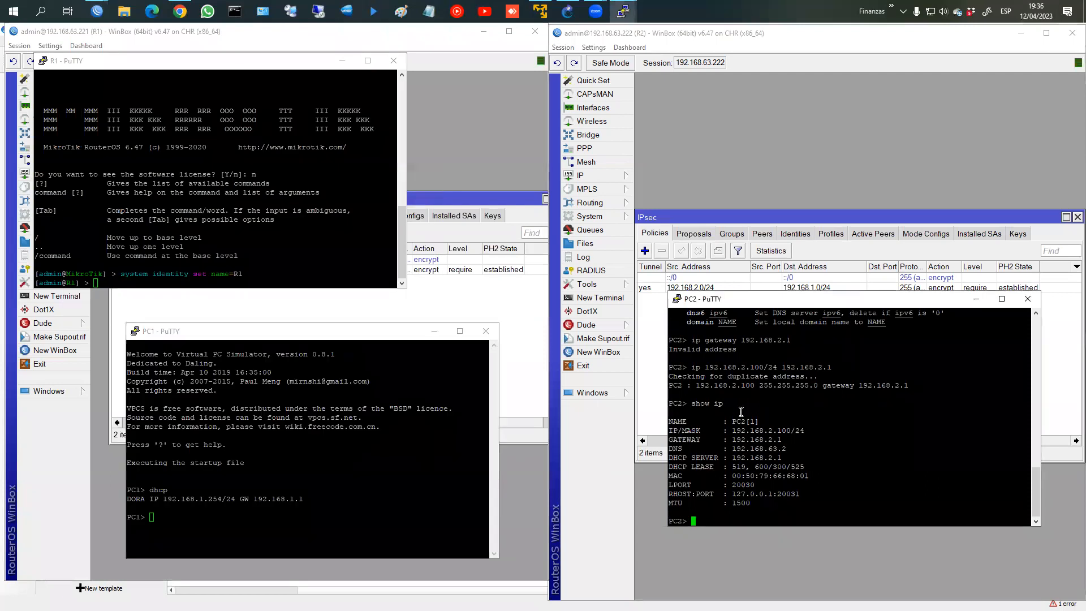
# Step: Run show ip on PC2 and PC1 to check their addresses
pyautogui.press('Up')
pyautogui.press('Return')
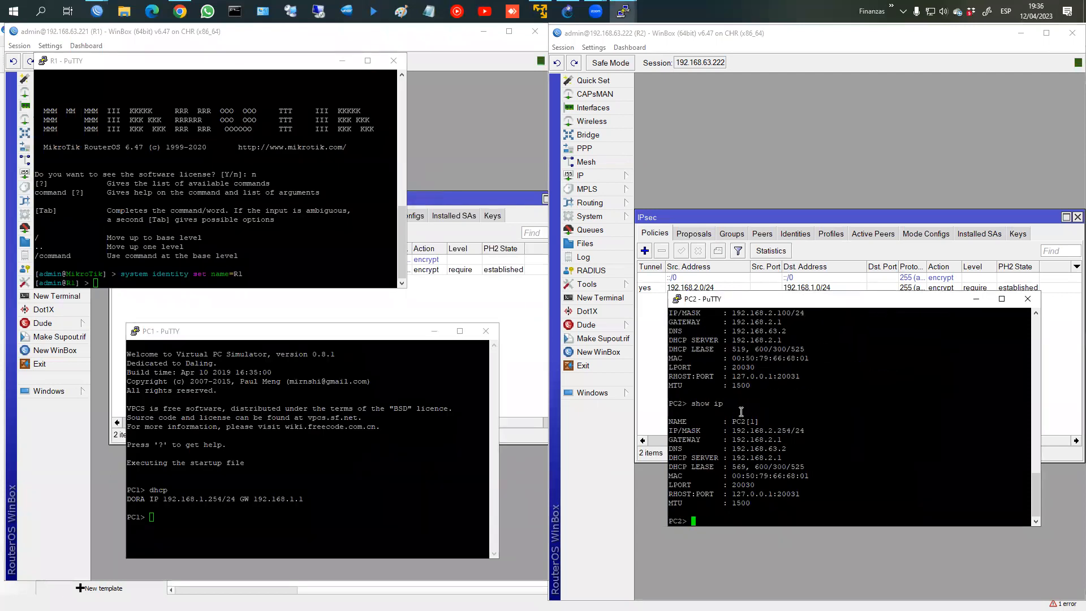
pyautogui.click(252, 526)
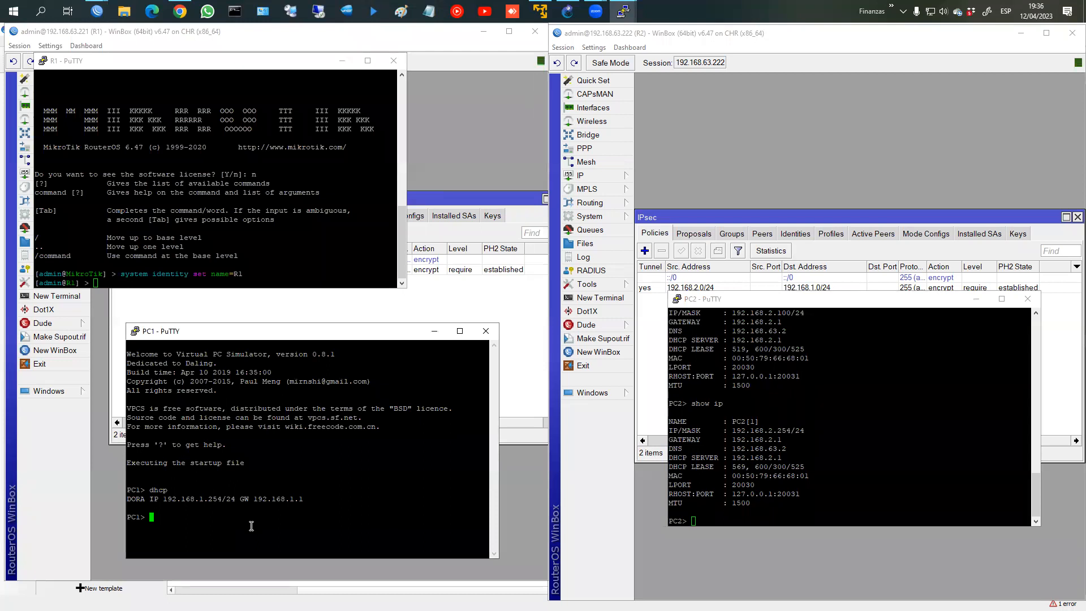
pyautogui.write('show ip')
pyautogui.press('Return')
# Step: Enter a ping to 192.168.2.254 on PC1 and start pinging 192.168.1.254 from PC2
pyautogui.write('ping 192.168.')
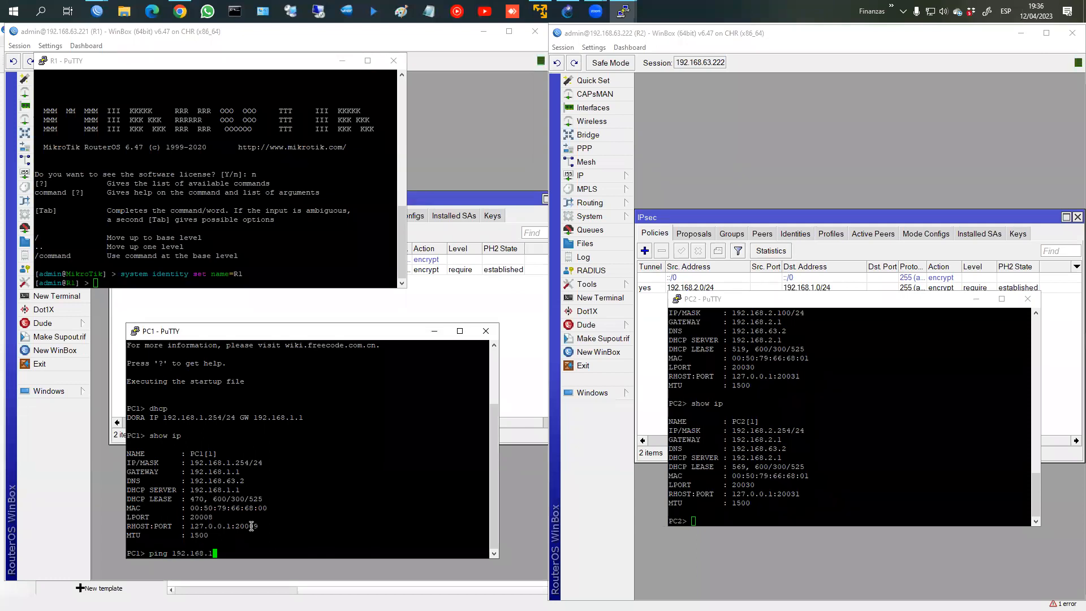
pyautogui.write('10')
pyautogui.press('BackSpace')
pyautogui.press('BackSpace')
pyautogui.write('2.254')
pyautogui.click(342, 60)
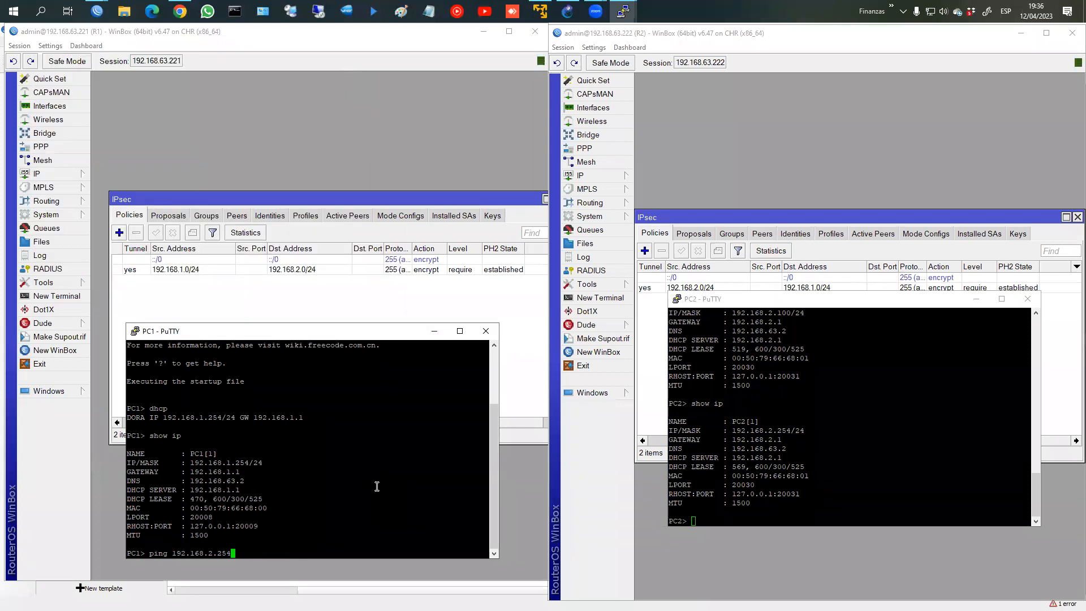
pyautogui.click(809, 496)
pyautogui.write('ping 192.1')
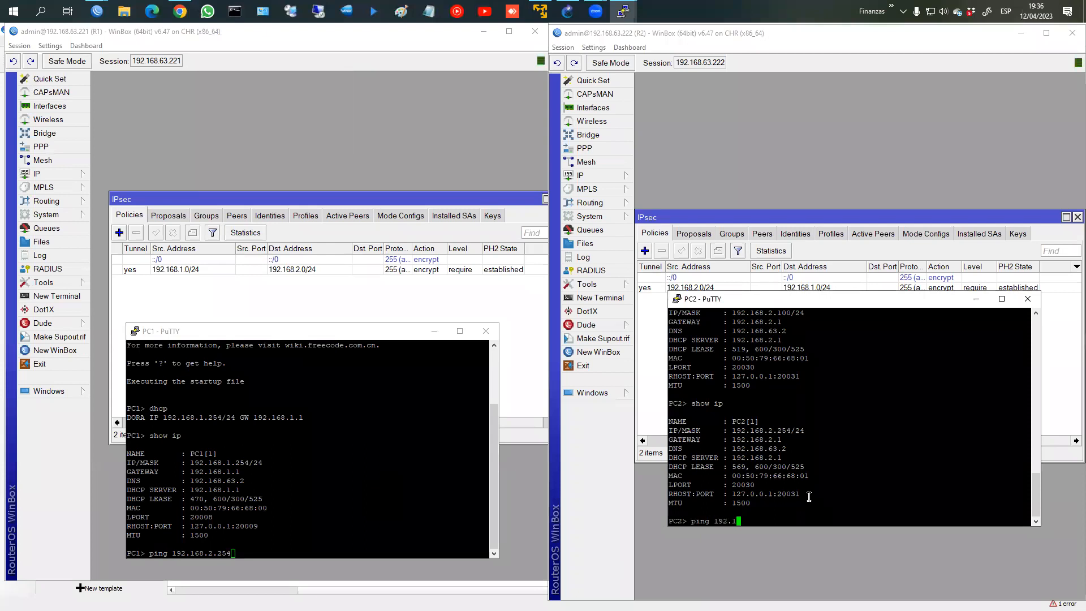
pyautogui.press('Return')
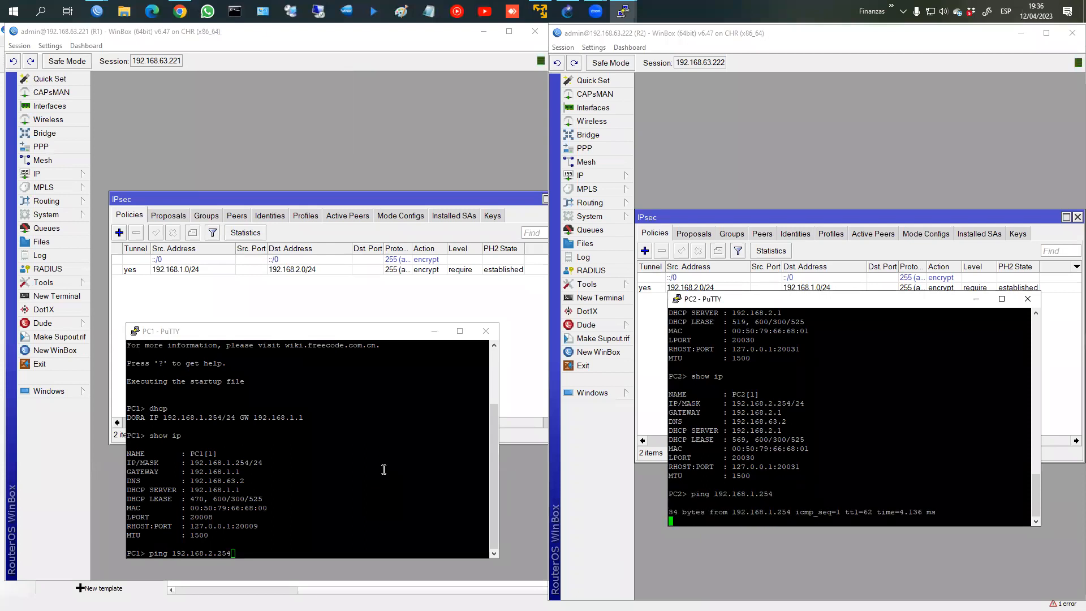
# Step: Run PC1's ping to 192.168.2.254, which times out, and repeat PC2's successful ping
pyautogui.click(365, 472)
pyautogui.press('Return')
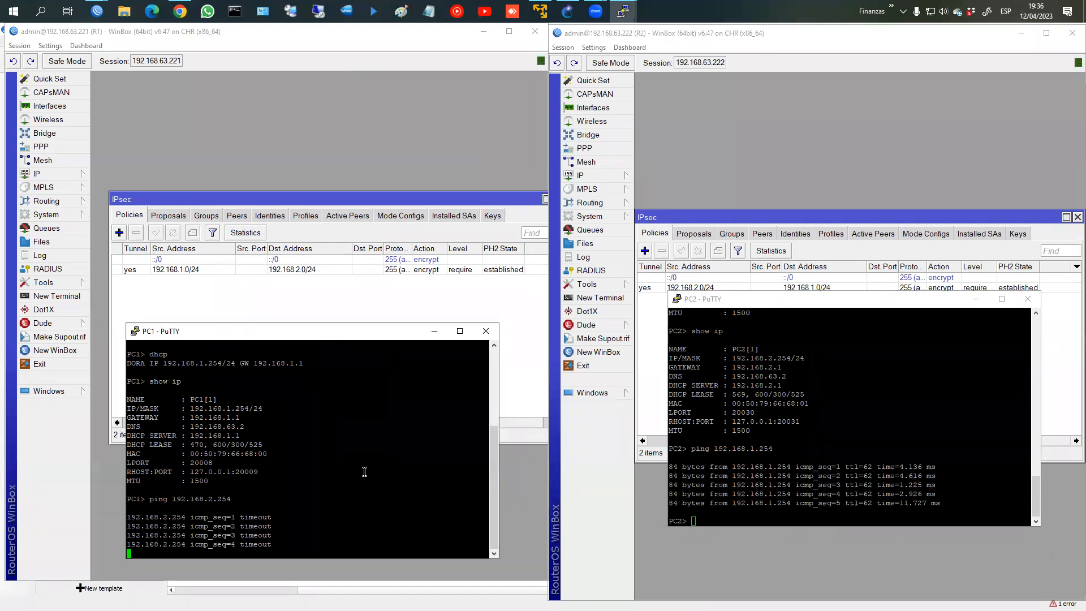
pyautogui.click(825, 451)
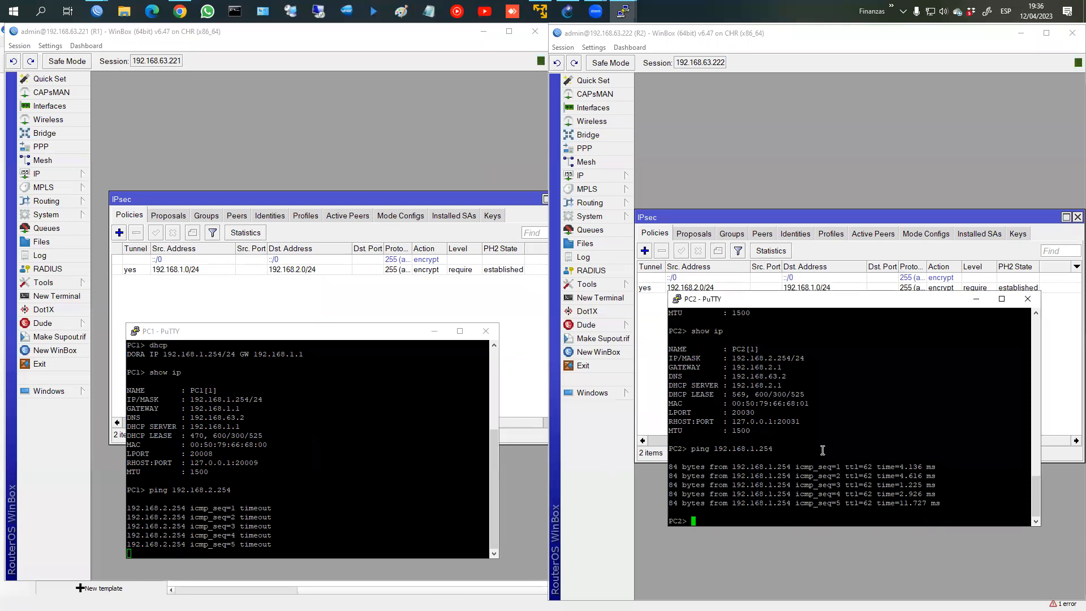
pyautogui.press('Return')
pyautogui.press('Up')
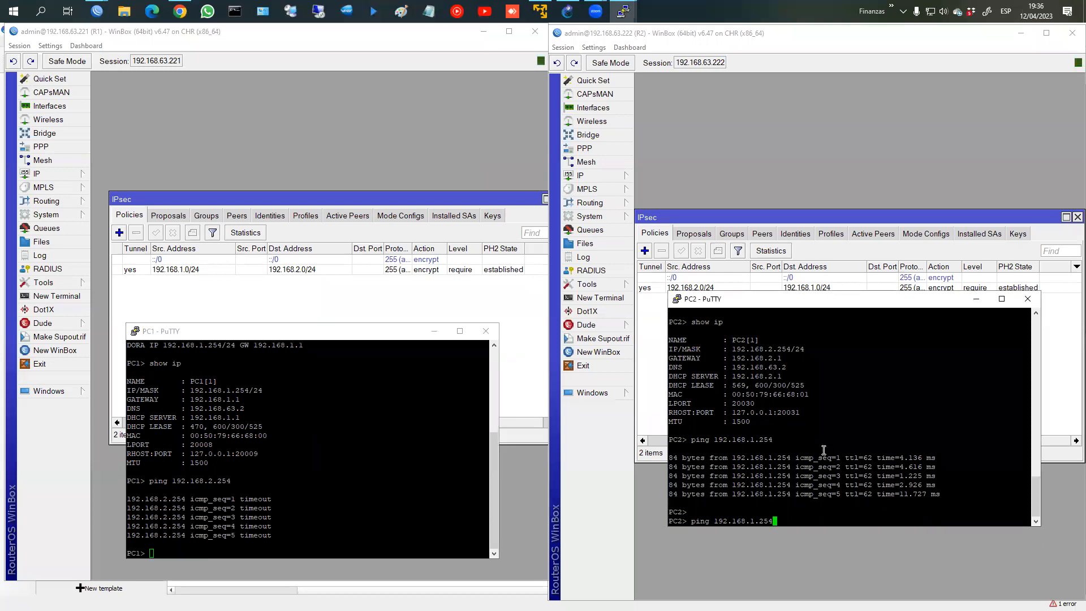
pyautogui.press('Return')
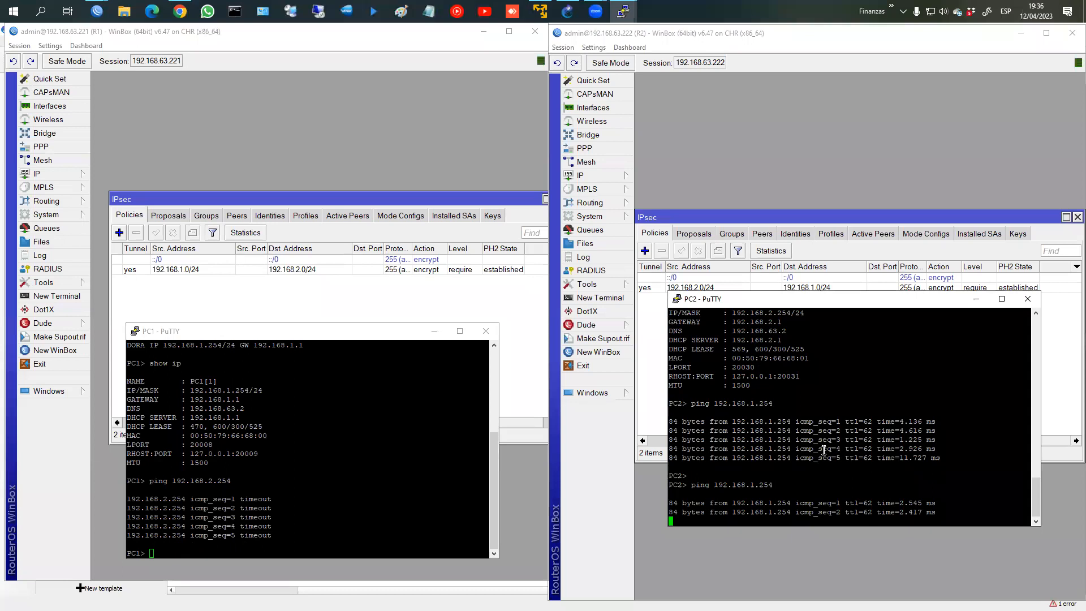
# Step: Open R2's route list showing its three routes
pyautogui.click(581, 176)
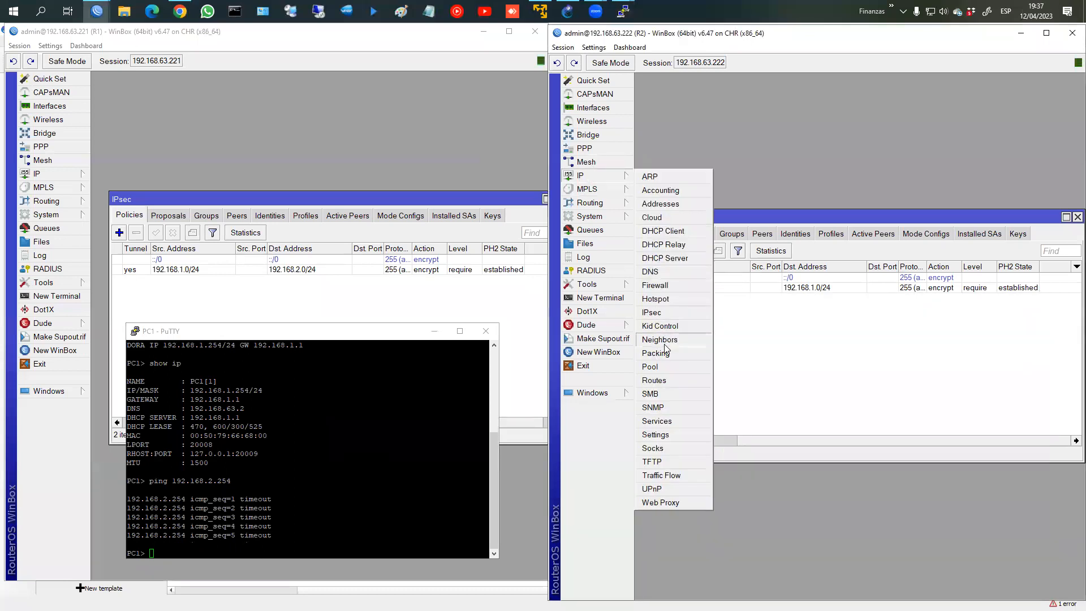
pyautogui.click(667, 380)
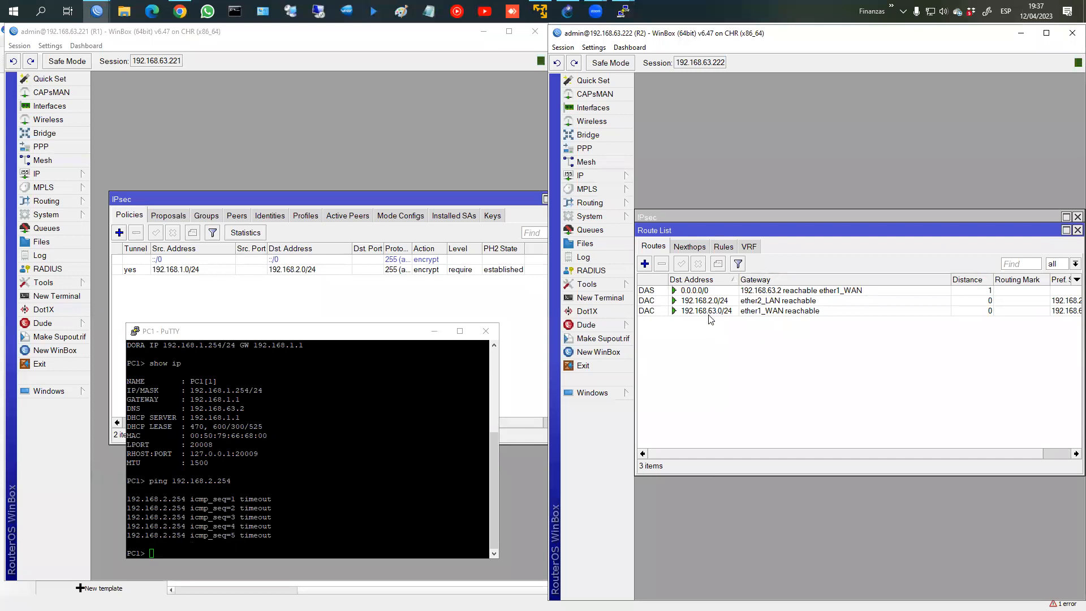
pyautogui.moveTo(712, 320)
# Step: Trace from PC2 to 192.168.1.254, reaching it in three hops via 192.168.2.1
pyautogui.click(487, 317)
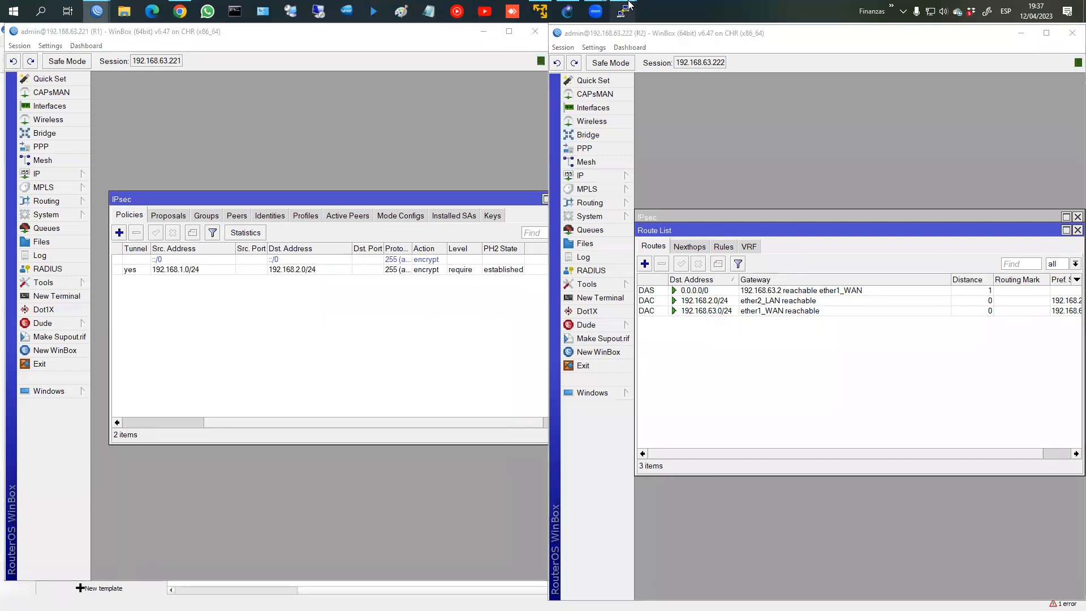
pyautogui.moveTo(629, 8)
pyautogui.click(662, 68)
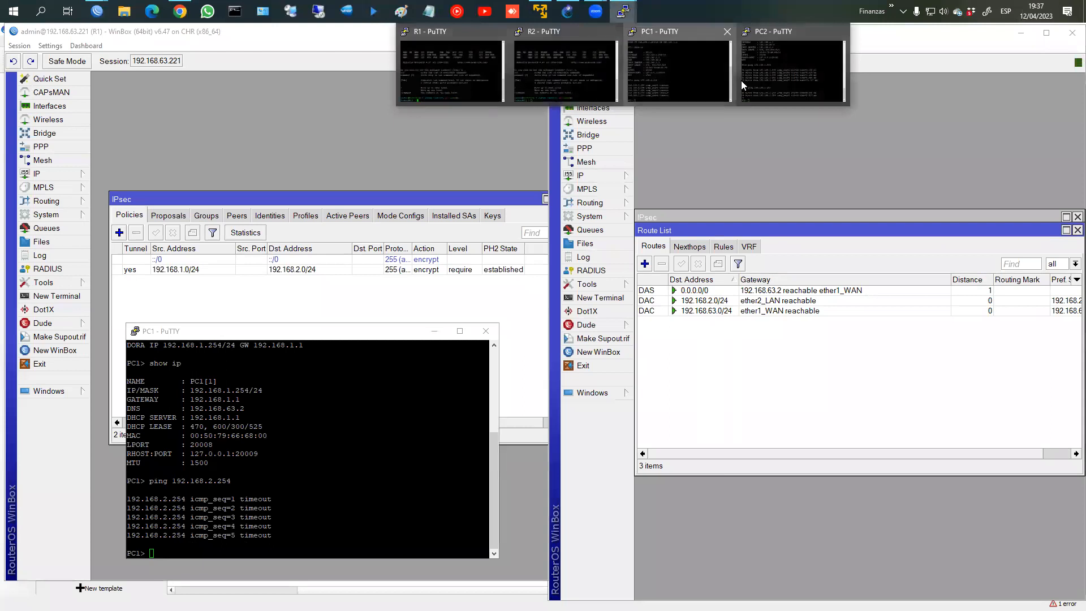
pyautogui.click(758, 77)
pyautogui.write('trace 192')
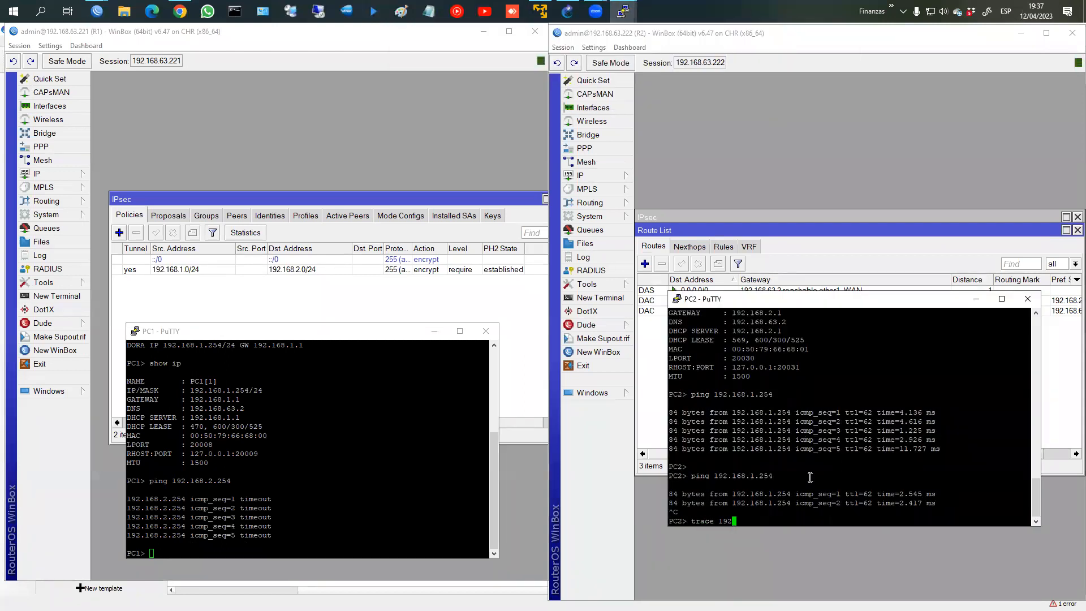
pyautogui.write('.168.1.254')
pyautogui.press('Return')
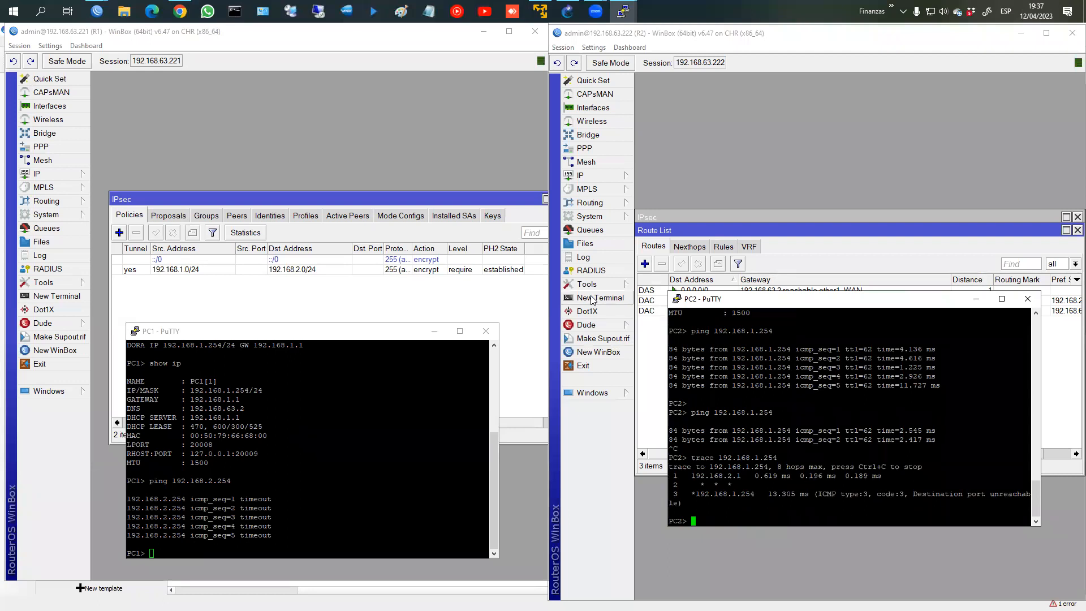
pyautogui.click(602, 175)
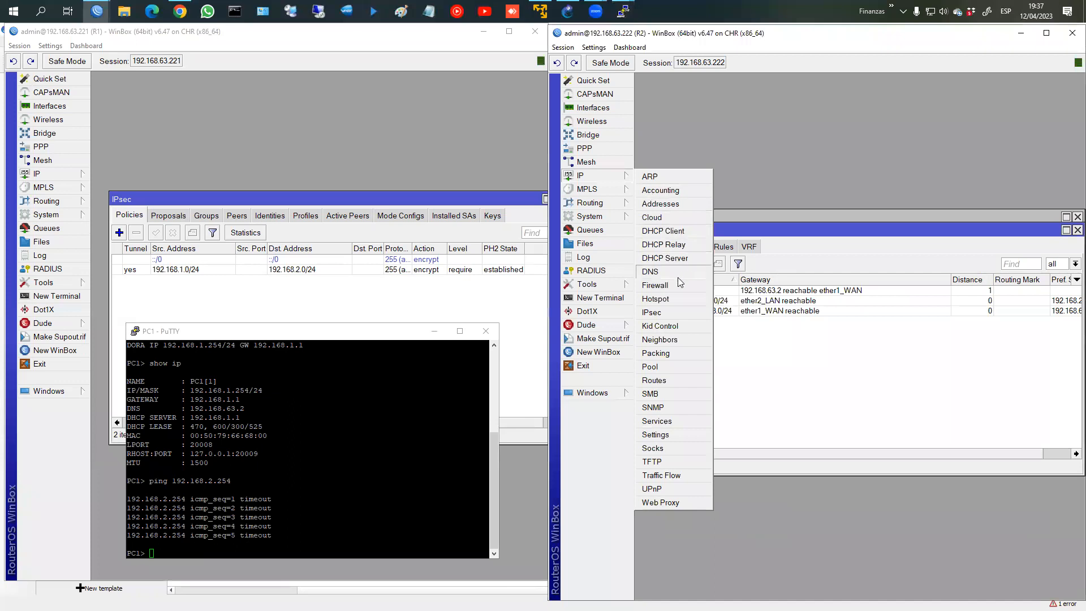
# Step: Add a srcnat masquerade NAT rule on R2 with out-interface ether1_WAN
pyautogui.click(697, 283)
pyautogui.click(695, 260)
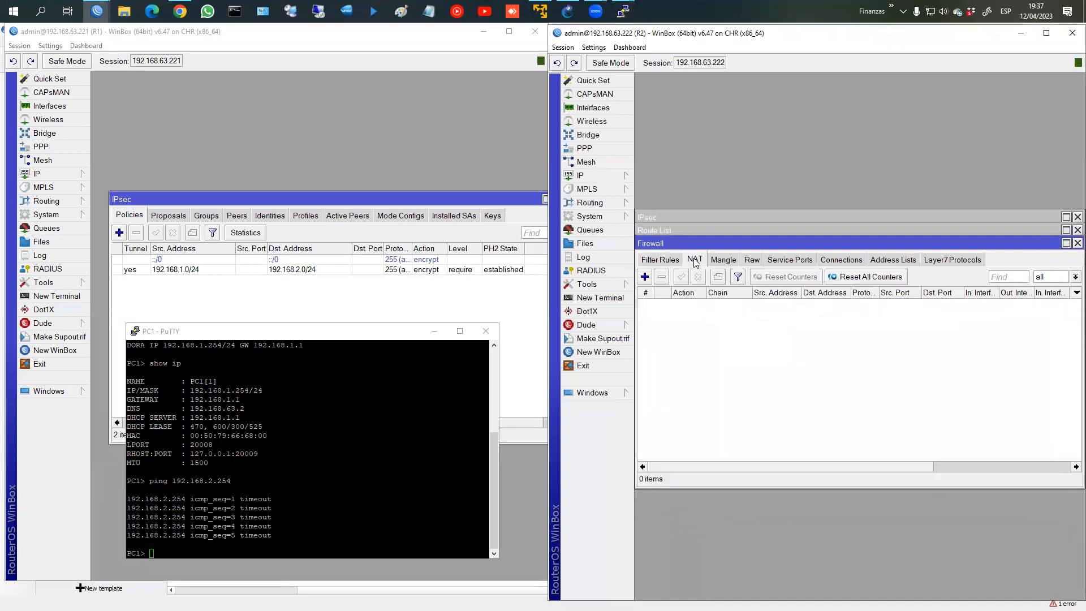
pyautogui.click(646, 277)
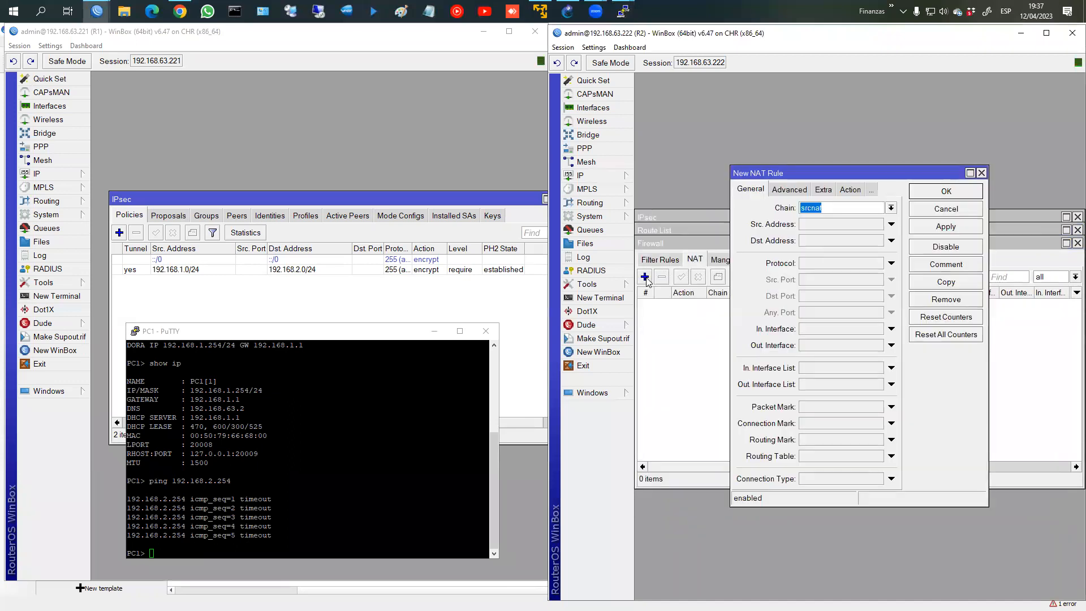
pyautogui.click(828, 346)
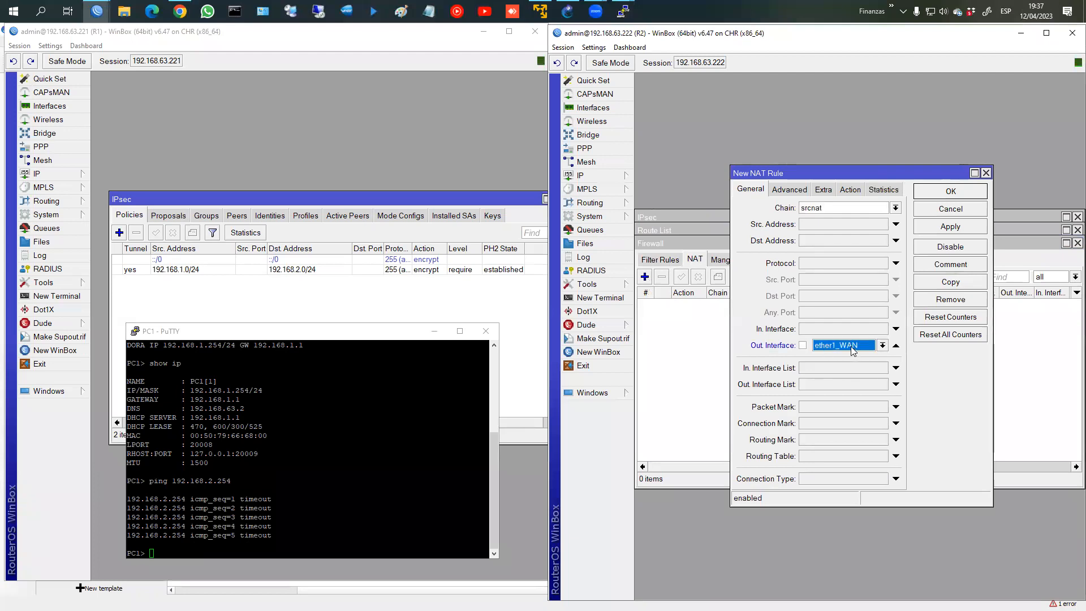
pyautogui.click(850, 190)
pyautogui.click(849, 208)
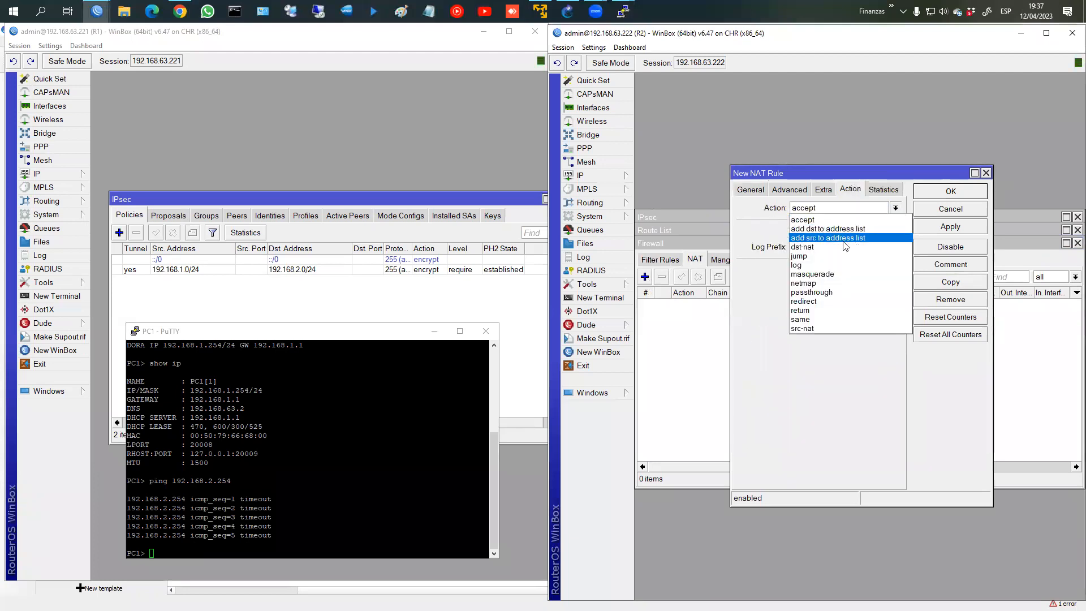
pyautogui.click(838, 274)
pyautogui.click(951, 227)
pyautogui.click(951, 191)
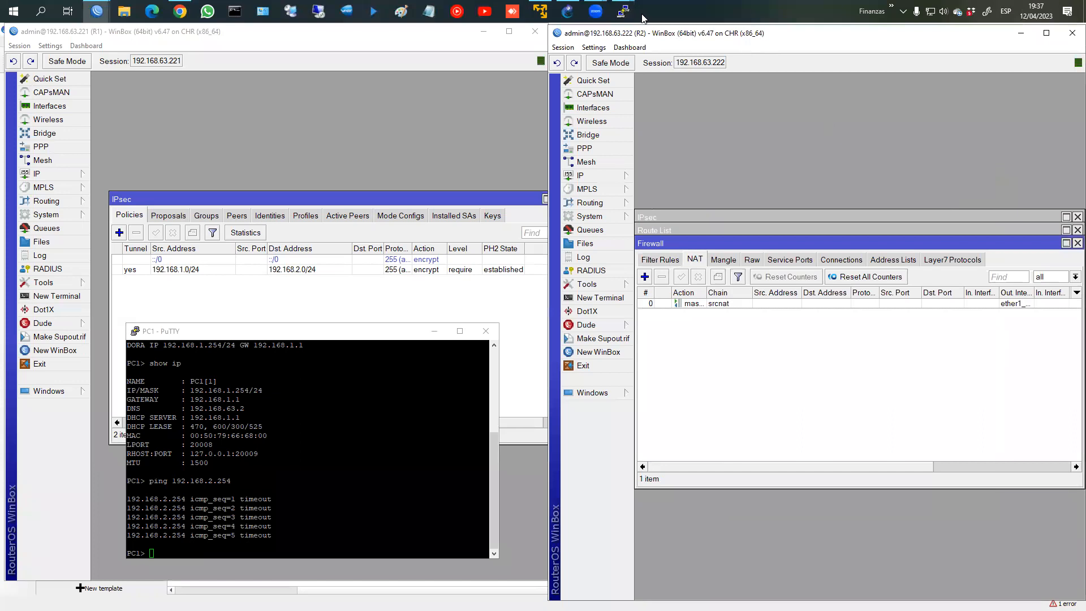
pyautogui.moveTo(628, 12)
pyautogui.click(760, 72)
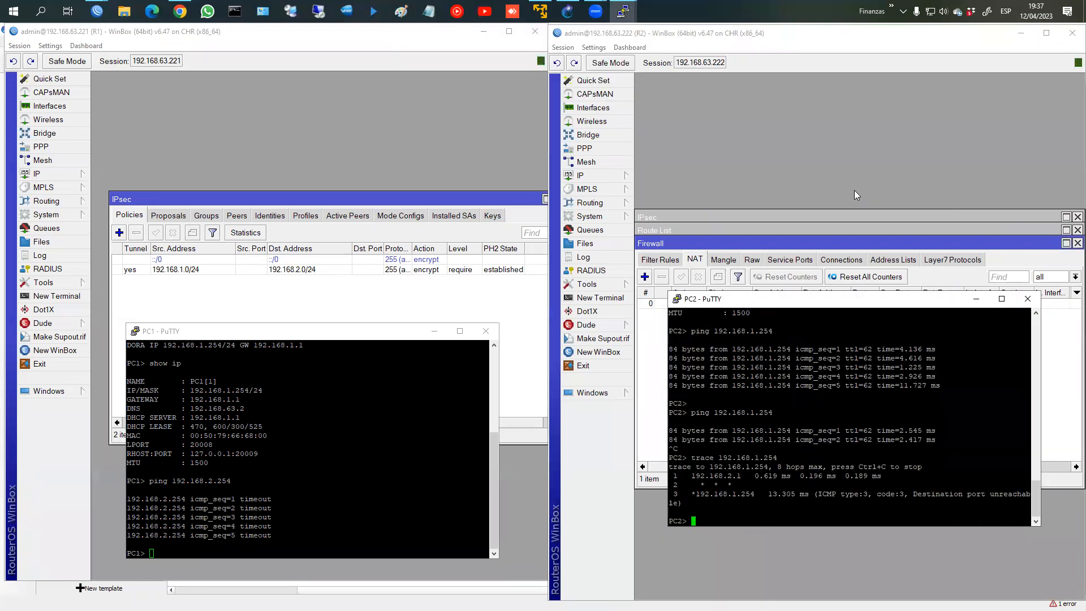
# Step: Rerun and stop the trace from PC2 to 192.168.1.254 twice
pyautogui.press('Up')
pyautogui.press('Return')
pyautogui.hotkey('ctrl', 'c')
pyautogui.press('Up')
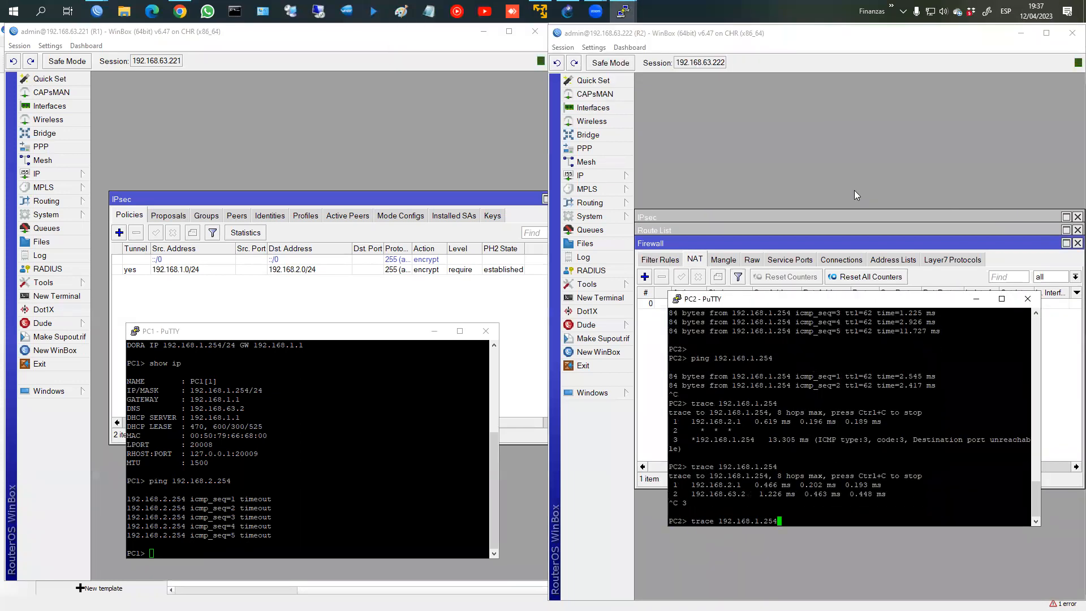
pyautogui.press('Return')
pyautogui.hotkey('ctrl', 'c')
# Step: Ping 192.168.1.254 from PC2, which times out, then open a blank Notepad page
pyautogui.press('Up')
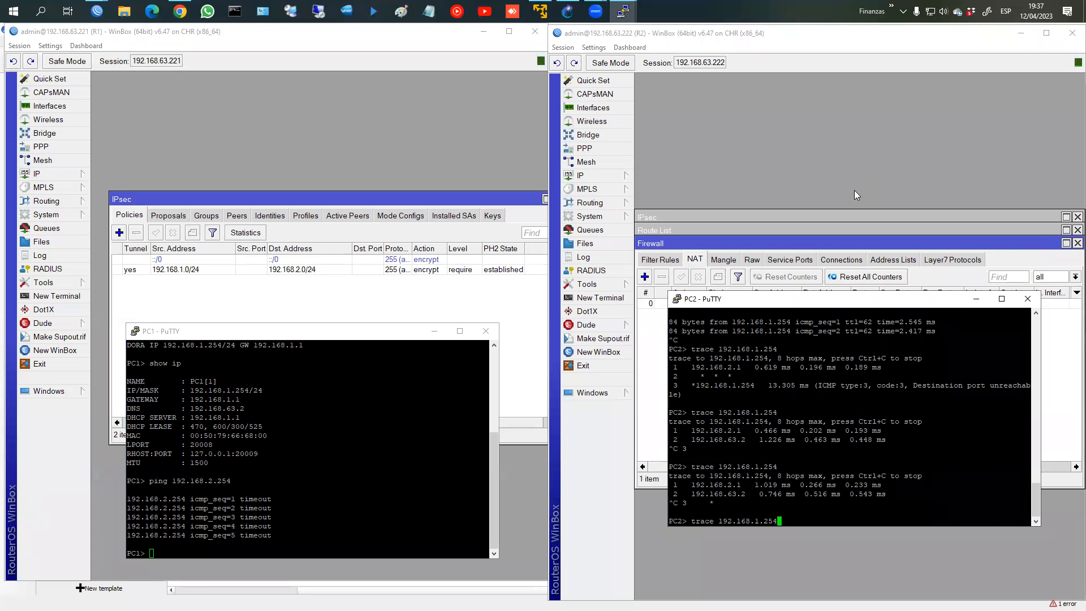
pyautogui.press('Up')
pyautogui.press('Return')
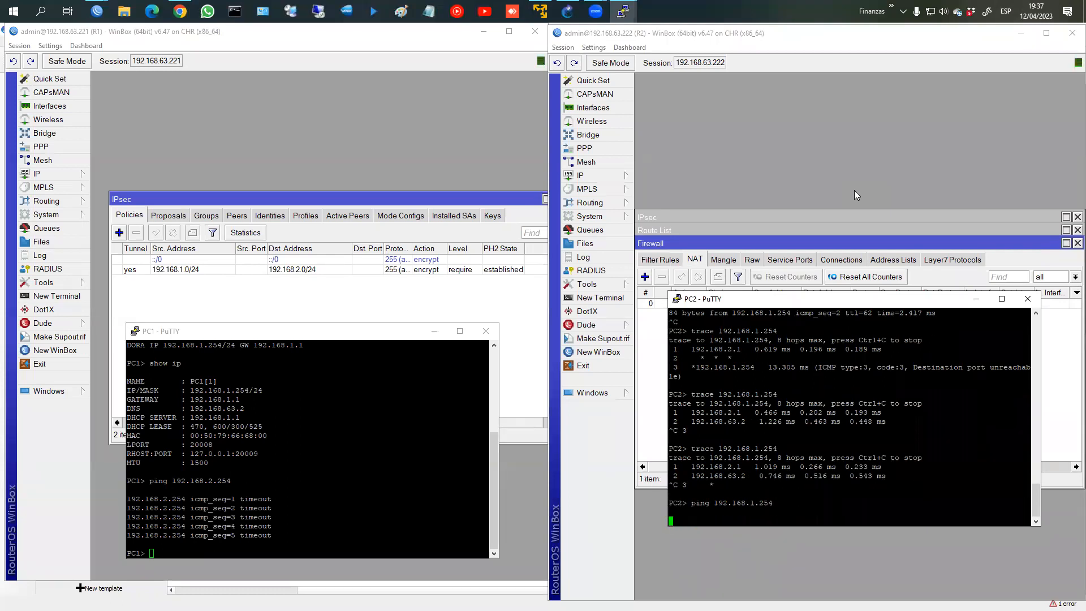
pyautogui.click(429, 488)
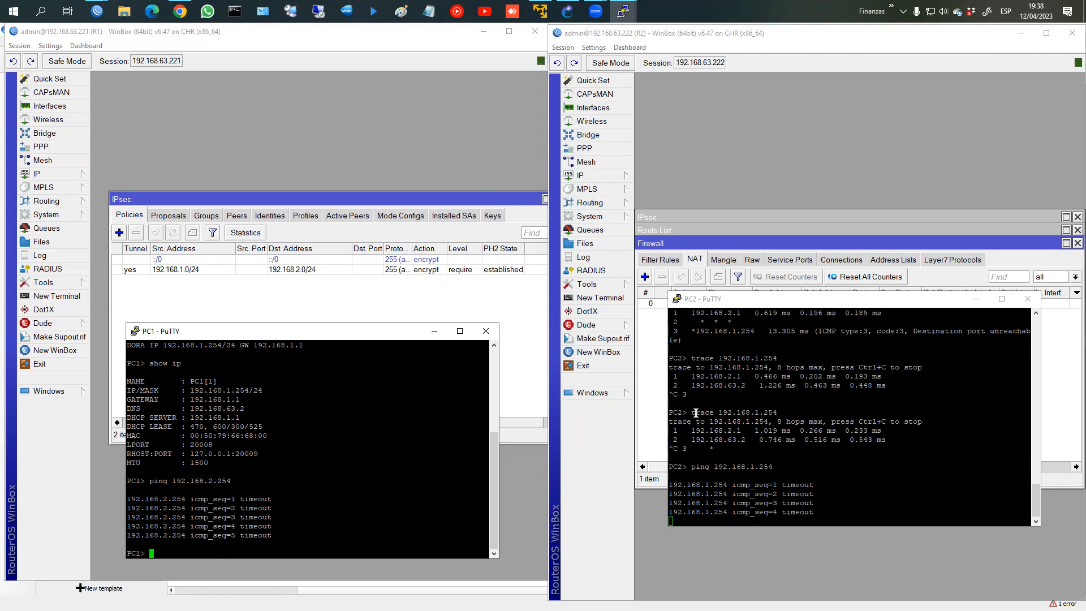
pyautogui.click(429, 11)
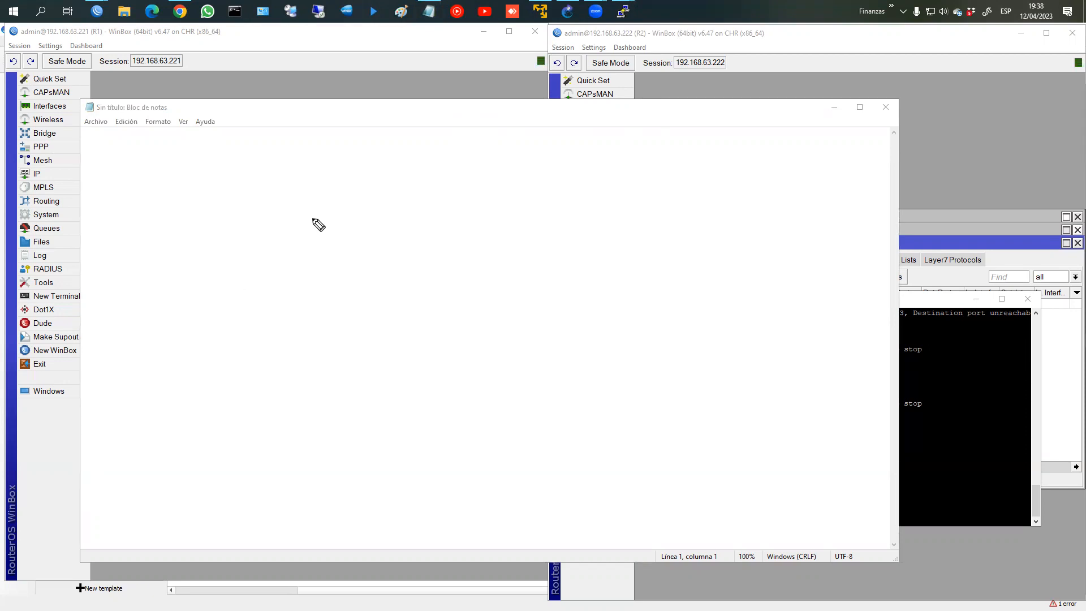
# Step: Sketch router R1 in red with a Src-nat (masquerade) label beside it
pyautogui.moveTo(177, 221)
pyautogui.mouseDown()
pyautogui.moveTo(177, 233)
pyautogui.moveTo(215, 241)
pyautogui.moveTo(226, 224)
pyautogui.moveTo(278, 235)
pyautogui.mouseUp()
pyautogui.moveTo(116, 231); pyautogui.dragTo(166, 226)
pyautogui.moveTo(116, 202)
pyautogui.mouseDown()
pyautogui.moveTo(137, 205)
pyautogui.moveTo(146, 221)
pyautogui.moveTo(135, 270)
pyautogui.mouseUp()
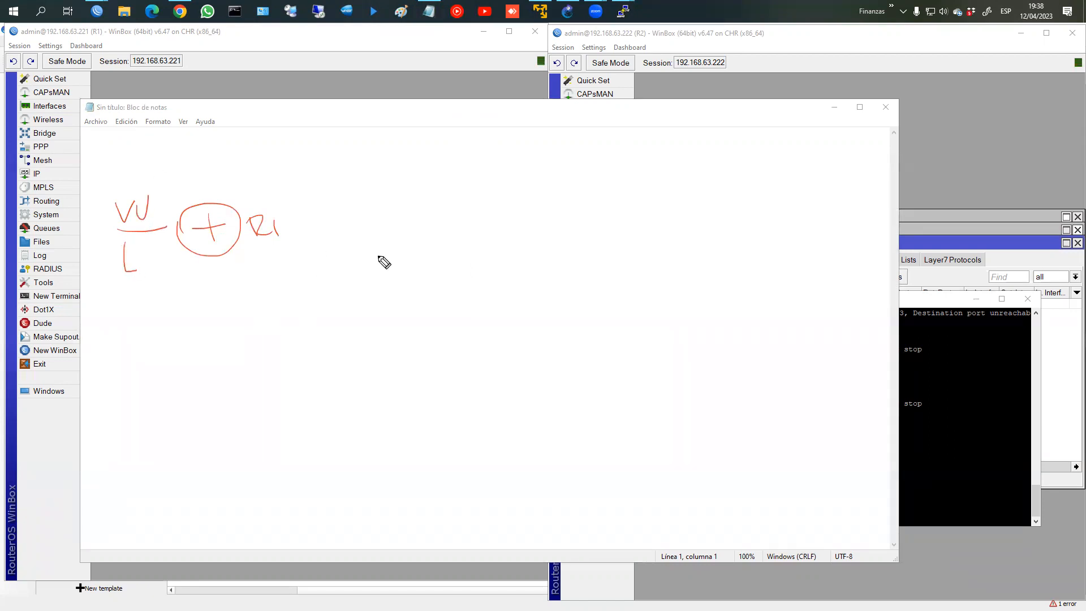
pyautogui.moveTo(292, 227)
pyautogui.mouseDown()
pyautogui.moveTo(352, 222)
pyautogui.moveTo(360, 211)
pyautogui.moveTo(347, 226)
pyautogui.moveTo(370, 217)
pyautogui.moveTo(433, 232)
pyautogui.mouseUp()
pyautogui.hotkey('ctrl', 'z')
pyautogui.moveTo(427, 216); pyautogui.dragTo(437, 214)
pyautogui.moveTo(357, 234)
pyautogui.mouseDown()
pyautogui.moveTo(381, 260)
pyautogui.moveTo(473, 258)
pyautogui.mouseUp()
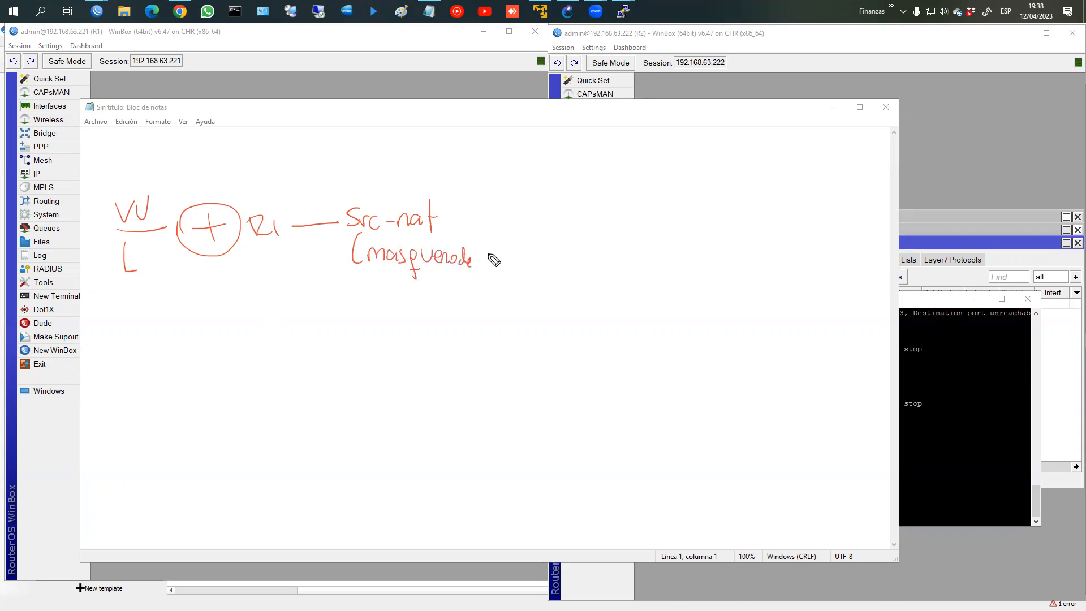
pyautogui.moveTo(229, 203)
pyautogui.mouseDown()
pyautogui.moveTo(228, 164)
pyautogui.moveTo(684, 146)
pyautogui.moveTo(696, 195)
pyautogui.moveTo(674, 201)
pyautogui.mouseUp()
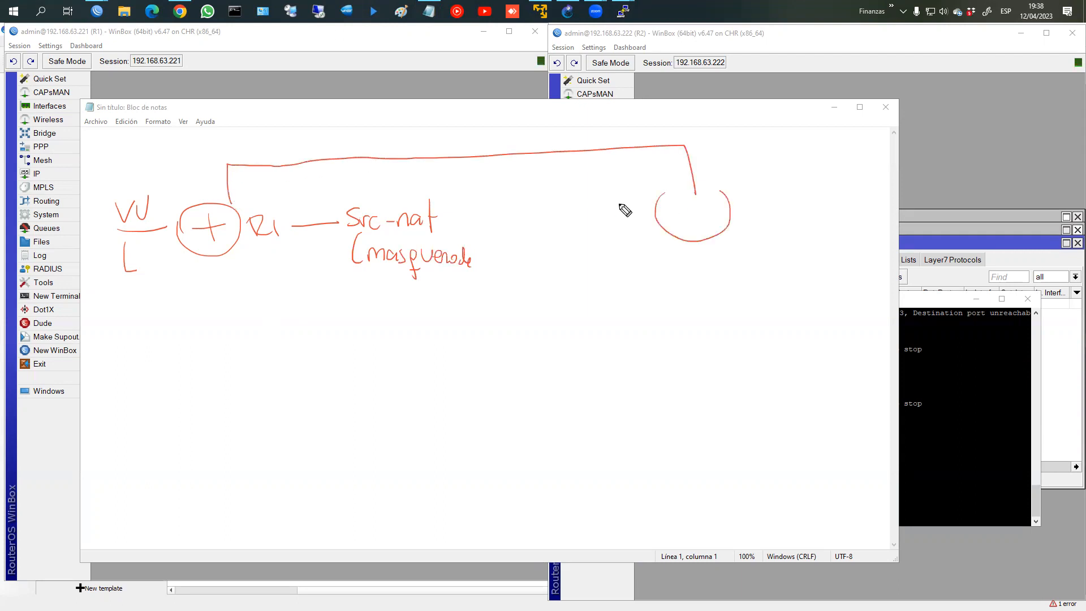
# Step: Draw the IPsec tunnel to a second router and label subnets 192.168.1.0/24 and 192.168.2.0/24
pyautogui.moveTo(308, 183)
pyautogui.mouseDown()
pyautogui.moveTo(296, 157)
pyautogui.moveTo(599, 150)
pyautogui.moveTo(601, 134)
pyautogui.moveTo(363, 173)
pyautogui.mouseUp()
pyautogui.moveTo(474, 173); pyautogui.dragTo(591, 159)
pyautogui.moveTo(406, 142)
pyautogui.mouseDown()
pyautogui.moveTo(407, 120)
pyautogui.moveTo(441, 130)
pyautogui.moveTo(435, 137)
pyautogui.mouseUp()
pyautogui.moveTo(450, 131); pyautogui.dragTo(468, 136)
pyautogui.moveTo(702, 229)
pyautogui.mouseDown()
pyautogui.moveTo(700, 197)
pyautogui.moveTo(720, 210)
pyautogui.moveTo(683, 218)
pyautogui.moveTo(705, 232)
pyautogui.moveTo(754, 215)
pyautogui.mouseUp()
pyautogui.moveTo(703, 244)
pyautogui.mouseDown()
pyautogui.moveTo(698, 330)
pyautogui.moveTo(726, 363)
pyautogui.mouseUp()
pyautogui.moveTo(750, 321)
pyautogui.mouseDown()
pyautogui.moveTo(746, 355)
pyautogui.moveTo(781, 315)
pyautogui.moveTo(795, 344)
pyautogui.moveTo(823, 320)
pyautogui.moveTo(860, 322)
pyautogui.moveTo(868, 347)
pyautogui.moveTo(895, 325)
pyautogui.mouseUp()
pyautogui.moveTo(129, 276)
pyautogui.mouseDown()
pyautogui.moveTo(131, 351)
pyautogui.moveTo(173, 345)
pyautogui.moveTo(181, 315)
pyautogui.moveTo(190, 323)
pyautogui.moveTo(221, 305)
pyautogui.moveTo(238, 327)
pyautogui.moveTo(259, 320)
pyautogui.mouseUp()
pyautogui.moveTo(265, 302); pyautogui.dragTo(276, 318)
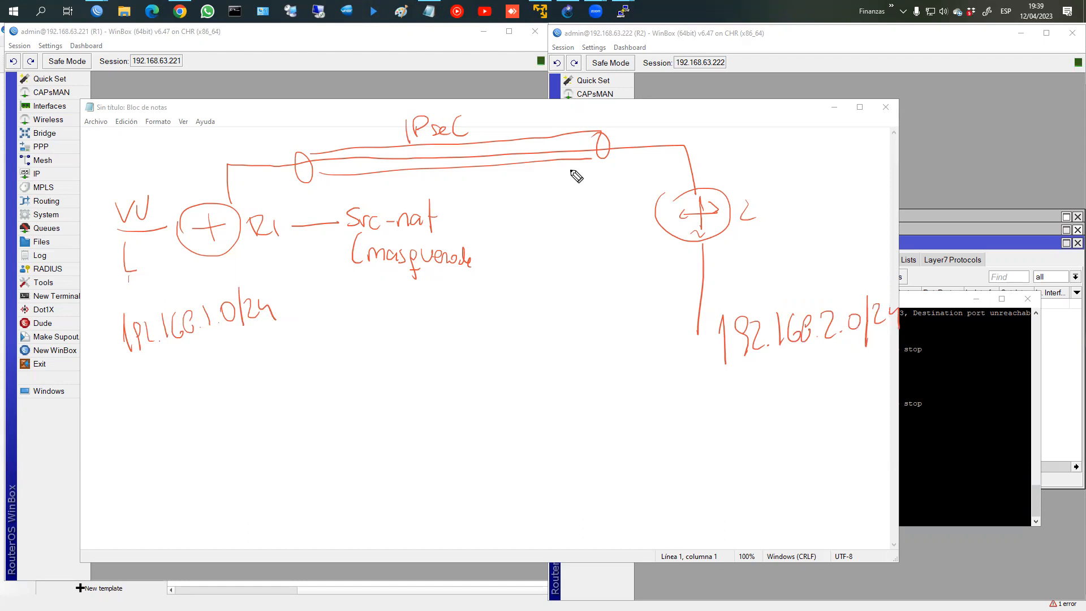
pyautogui.moveTo(523, 176)
pyautogui.mouseDown()
pyautogui.moveTo(522, 166)
pyautogui.moveTo(519, 308)
pyautogui.mouseUp()
# Step: Label the tunnel Established, draw PC1 and PC2, and cross out an arrow from PC1
pyautogui.moveTo(445, 323)
pyautogui.mouseDown()
pyautogui.moveTo(501, 345)
pyautogui.moveTo(504, 317)
pyautogui.moveTo(538, 342)
pyautogui.moveTo(567, 341)
pyautogui.moveTo(574, 318)
pyautogui.mouseUp()
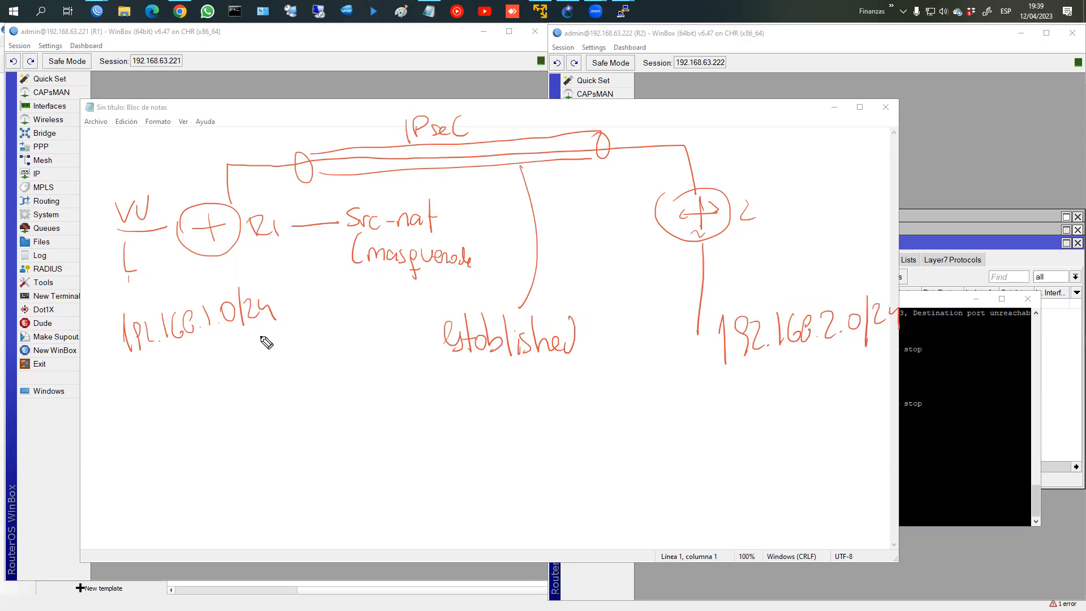
pyautogui.moveTo(267, 337)
pyautogui.mouseDown()
pyautogui.moveTo(274, 415)
pyautogui.moveTo(262, 470)
pyautogui.moveTo(272, 451)
pyautogui.moveTo(286, 463)
pyautogui.mouseUp()
pyautogui.moveTo(716, 364)
pyautogui.mouseDown()
pyautogui.moveTo(717, 434)
pyautogui.moveTo(730, 432)
pyautogui.moveTo(691, 445)
pyautogui.moveTo(725, 467)
pyautogui.mouseUp()
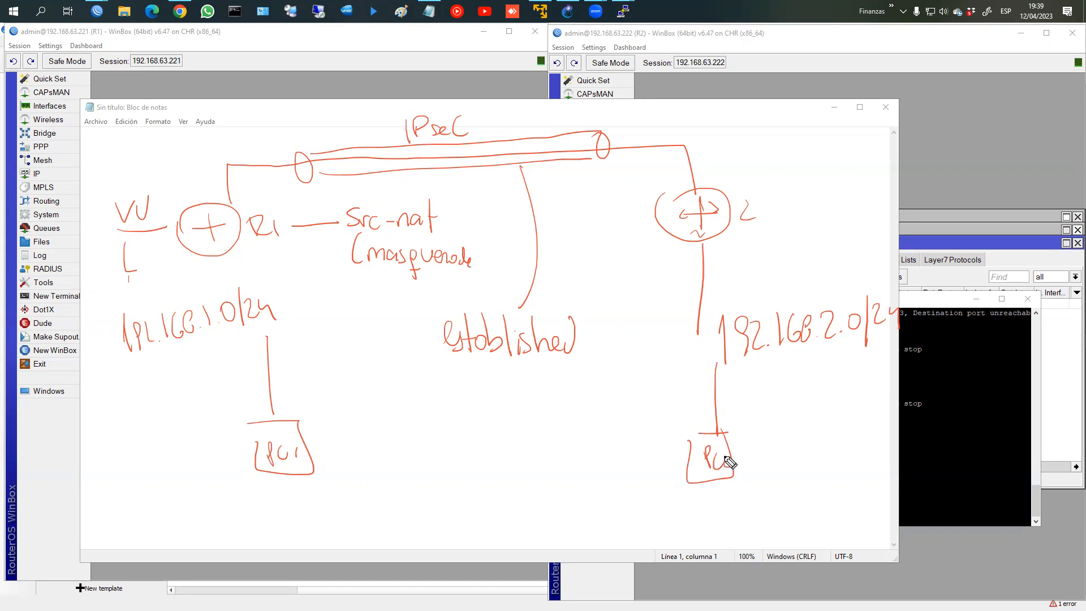
pyautogui.moveTo(324, 414)
pyautogui.mouseDown()
pyautogui.moveTo(333, 352)
pyautogui.moveTo(416, 304)
pyautogui.moveTo(594, 371)
pyautogui.moveTo(601, 360)
pyautogui.mouseUp()
pyautogui.moveTo(445, 290); pyautogui.dragTo(470, 303)
pyautogui.moveTo(467, 292); pyautogui.dragTo(456, 310)
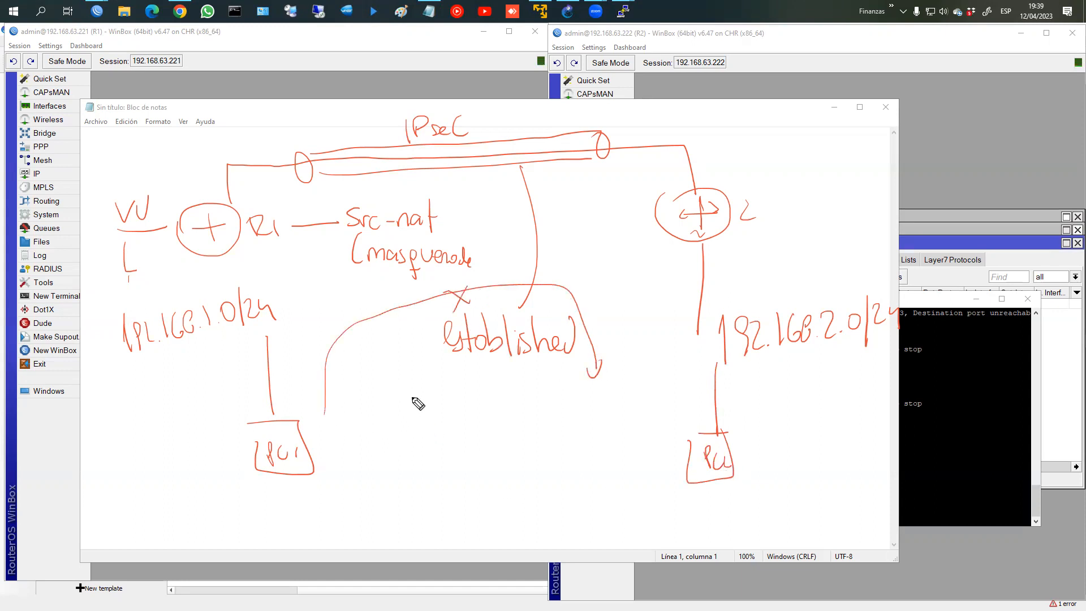
pyautogui.moveTo(346, 211); pyautogui.dragTo(348, 277)
pyautogui.moveTo(475, 233); pyautogui.dragTo(480, 275)
# Step: Circle PC1, PC2 and both subnets, adding a mark under the right subnet
pyautogui.moveTo(744, 419); pyautogui.dragTo(754, 430)
pyautogui.moveTo(688, 414); pyautogui.dragTo(753, 430)
pyautogui.moveTo(263, 423)
pyautogui.mouseDown()
pyautogui.moveTo(308, 407)
pyautogui.moveTo(233, 402)
pyautogui.mouseUp()
pyautogui.moveTo(204, 359)
pyautogui.mouseDown()
pyautogui.moveTo(266, 358)
pyautogui.moveTo(194, 358)
pyautogui.moveTo(218, 358)
pyautogui.mouseUp()
pyautogui.moveTo(823, 292); pyautogui.dragTo(877, 339)
pyautogui.moveTo(798, 346); pyautogui.dragTo(833, 362)
# Step: Remove the stray mark and highlight the Src-nat and masquerade labels
pyautogui.hotkey('ctrl', 'z')
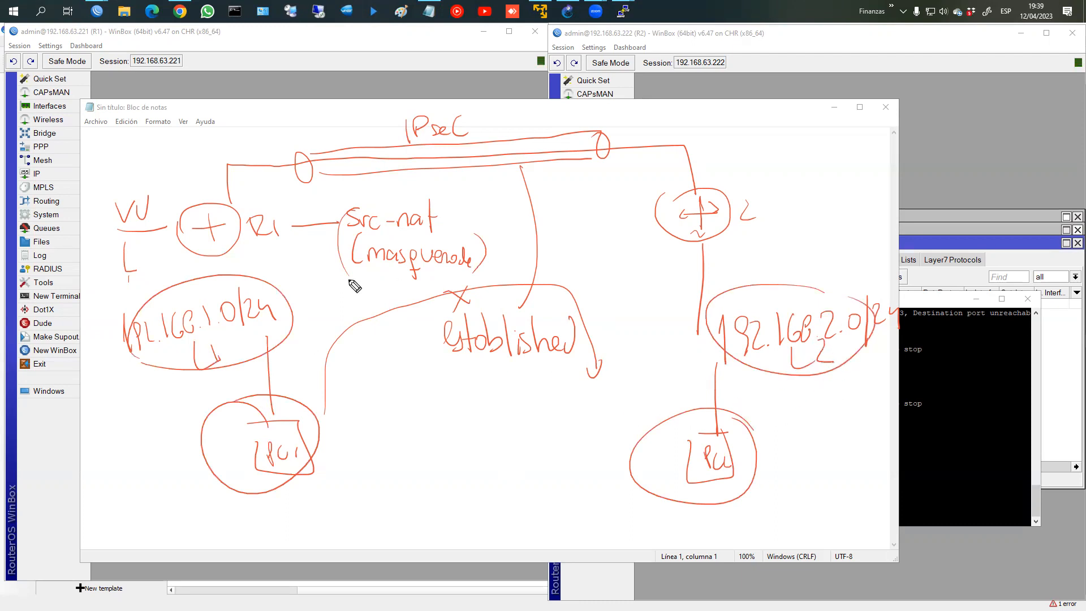
pyautogui.moveTo(357, 226)
pyautogui.mouseDown()
pyautogui.moveTo(442, 233)
pyautogui.moveTo(420, 196)
pyautogui.moveTo(357, 236)
pyautogui.moveTo(376, 236)
pyautogui.mouseUp()
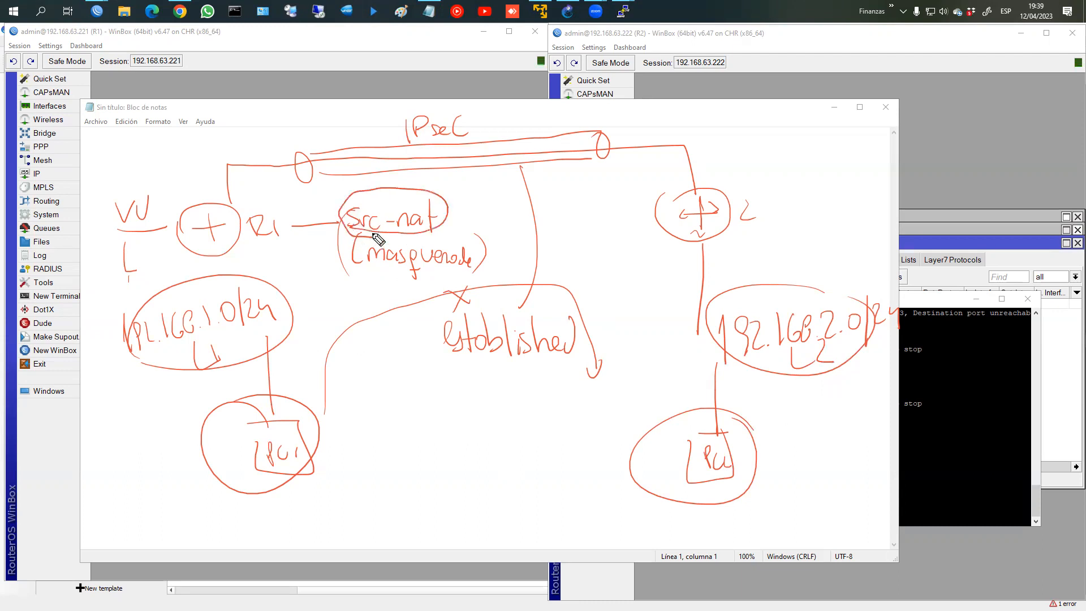
pyautogui.moveTo(371, 273); pyautogui.dragTo(465, 270)
pyautogui.moveTo(348, 232)
pyautogui.mouseDown()
pyautogui.moveTo(440, 230)
pyautogui.moveTo(378, 232)
pyautogui.mouseUp()
# Step: Draw an S|D source/destination box beside R2 and circle the subnet addresses
pyautogui.moveTo(753, 157); pyautogui.dragTo(778, 238)
pyautogui.moveTo(813, 198)
pyautogui.mouseDown()
pyautogui.moveTo(936, 199)
pyautogui.moveTo(837, 199)
pyautogui.moveTo(825, 186)
pyautogui.mouseUp()
pyautogui.moveTo(871, 150); pyautogui.dragTo(871, 195)
pyautogui.moveTo(894, 165); pyautogui.dragTo(894, 180)
pyautogui.moveTo(866, 173)
pyautogui.mouseDown()
pyautogui.moveTo(813, 231)
pyautogui.moveTo(825, 221)
pyautogui.moveTo(847, 229)
pyautogui.moveTo(852, 214)
pyautogui.moveTo(855, 229)
pyautogui.moveTo(862, 215)
pyautogui.moveTo(855, 224)
pyautogui.moveTo(912, 233)
pyautogui.mouseUp()
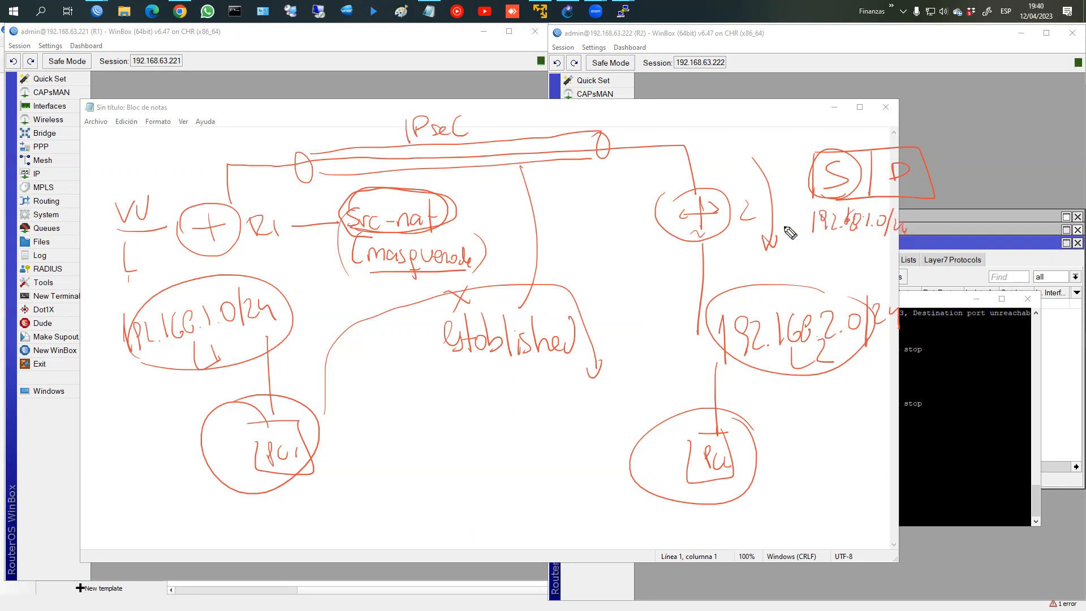
pyautogui.moveTo(801, 234)
pyautogui.mouseDown()
pyautogui.moveTo(838, 260)
pyautogui.moveTo(876, 199)
pyautogui.moveTo(812, 224)
pyautogui.moveTo(886, 224)
pyautogui.moveTo(800, 270)
pyautogui.moveTo(836, 283)
pyautogui.mouseUp()
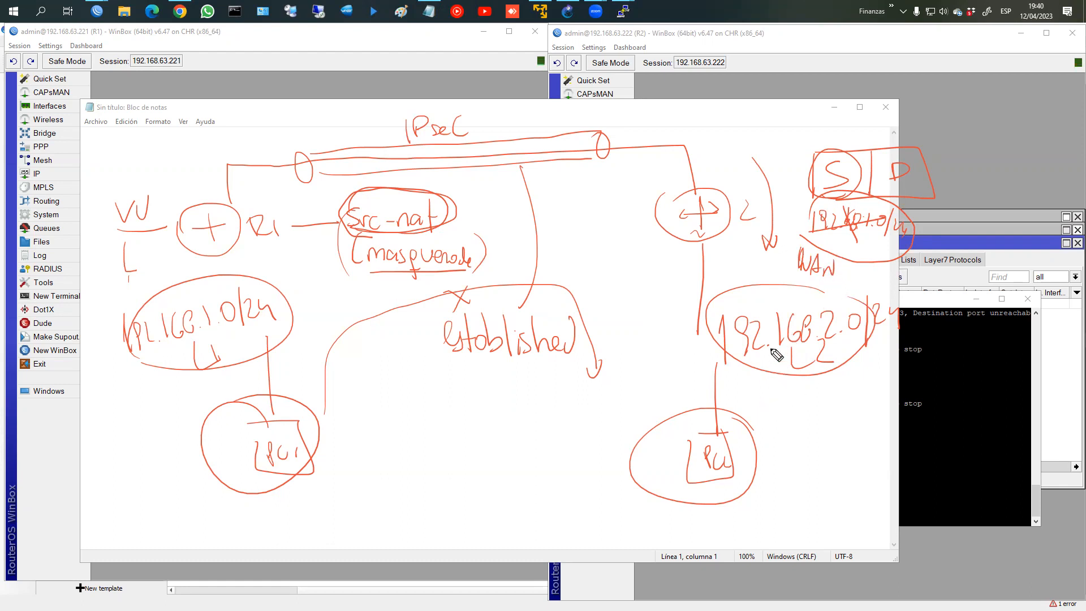
pyautogui.moveTo(244, 339); pyautogui.dragTo(232, 338)
pyautogui.moveTo(852, 322)
pyautogui.mouseDown()
pyautogui.moveTo(877, 336)
pyautogui.moveTo(832, 339)
pyautogui.mouseUp()
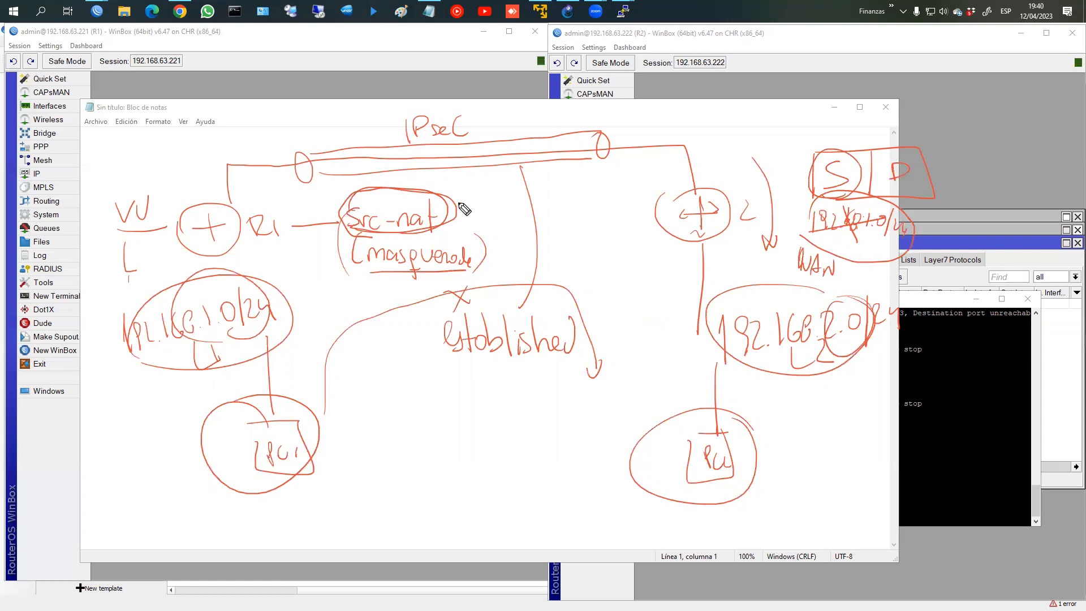
# Step: Mark the tunnel start and loop the NAT labels, then clear all the pen ink
pyautogui.moveTo(253, 183); pyautogui.dragTo(263, 195)
pyautogui.moveTo(264, 190); pyautogui.dragTo(322, 188)
pyautogui.moveTo(368, 254)
pyautogui.mouseDown()
pyautogui.moveTo(351, 274)
pyautogui.moveTo(484, 294)
pyautogui.moveTo(457, 202)
pyautogui.moveTo(358, 200)
pyautogui.mouseUp()
pyautogui.moveTo(369, 282); pyautogui.dragTo(369, 284)
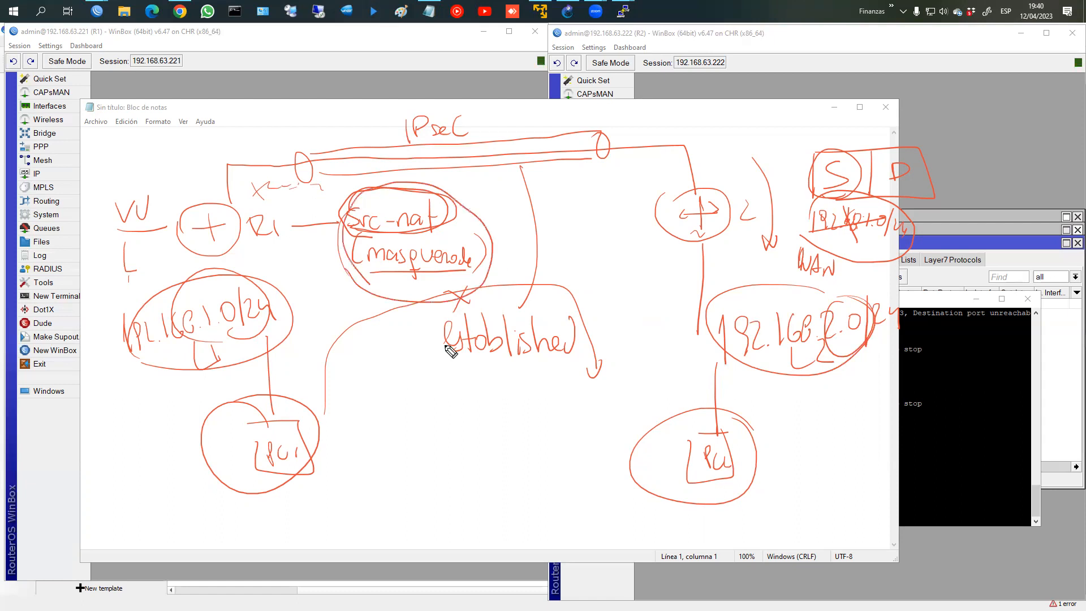
pyautogui.moveTo(396, 233); pyautogui.dragTo(449, 225)
pyautogui.press('Escape')
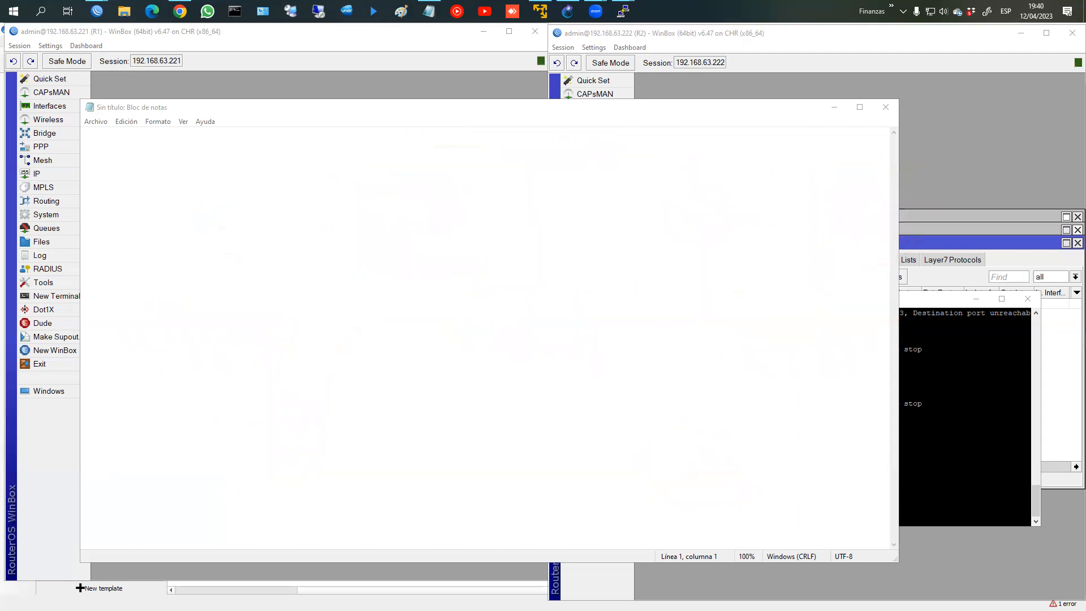
pyautogui.click(834, 107)
# Step: Open R1's firewall NAT list and inspect the existing masquerade rule
pyautogui.click(204, 240)
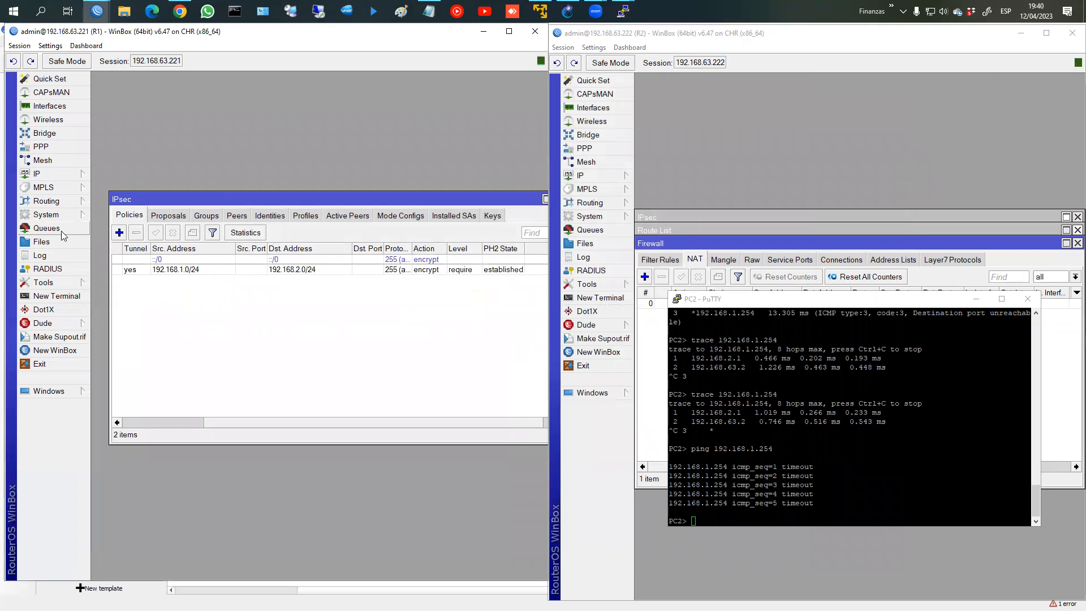
pyautogui.click(71, 175)
pyautogui.click(112, 284)
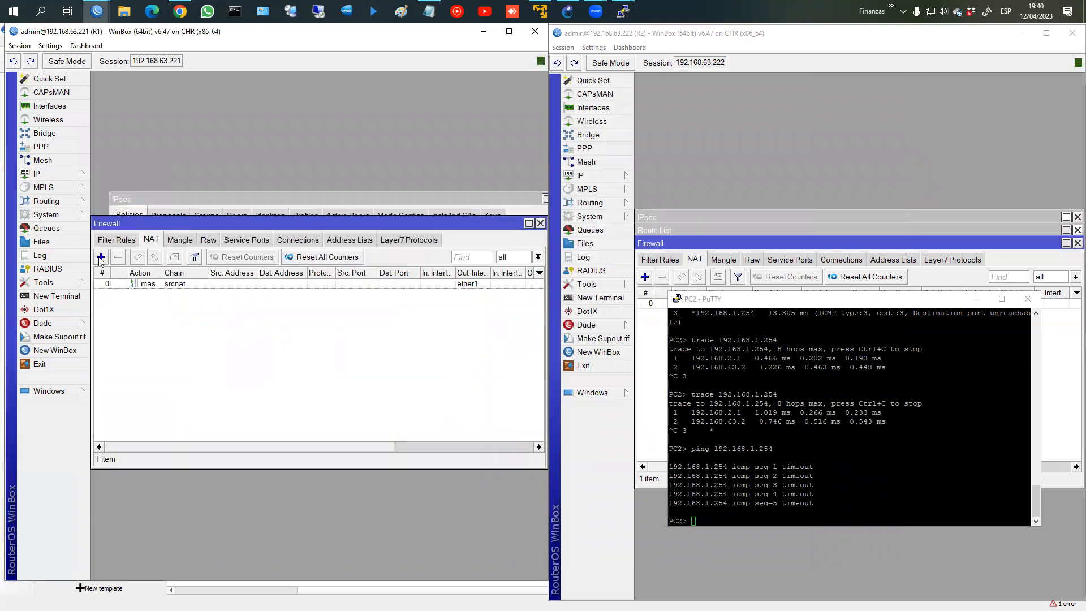
pyautogui.doubleClick(186, 284)
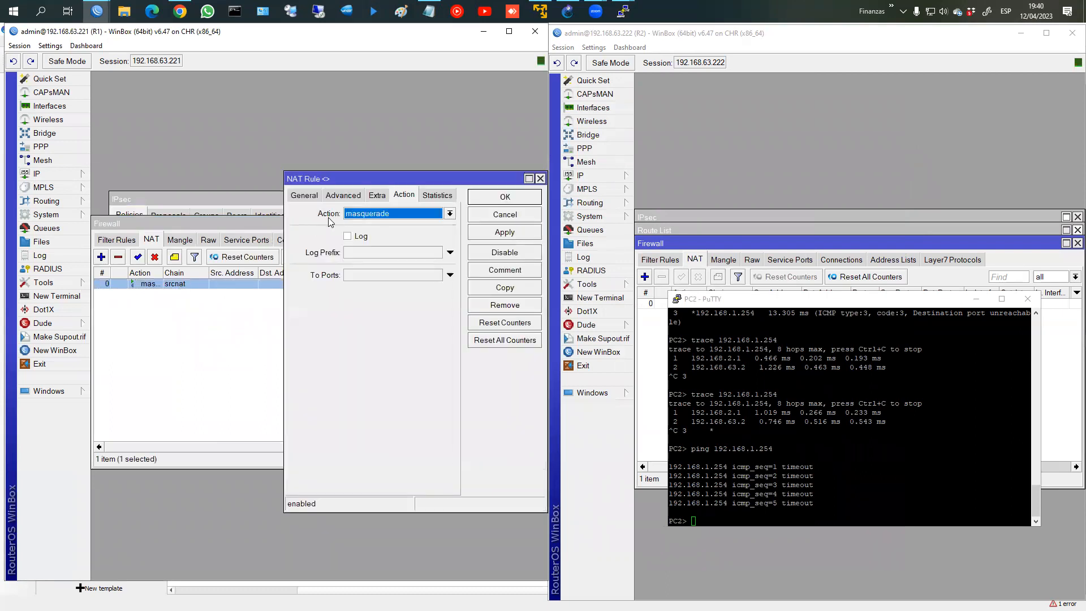
pyautogui.click(306, 196)
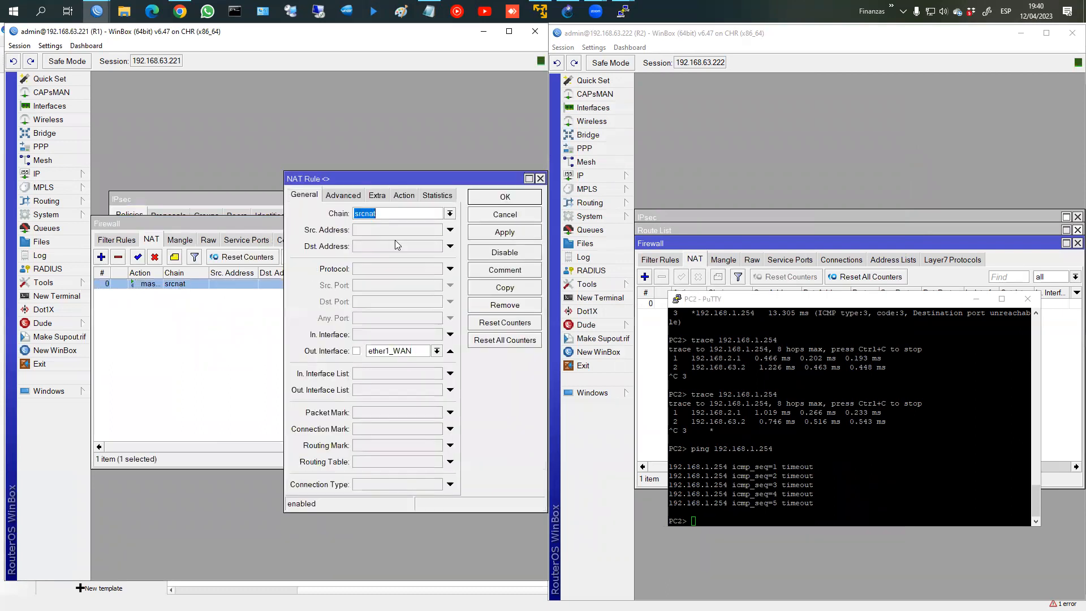
pyautogui.click(514, 201)
# Step: Add an accept rule commented IPSEC from 192.168.1.0 to 192.168.2.0 on R1
pyautogui.click(102, 257)
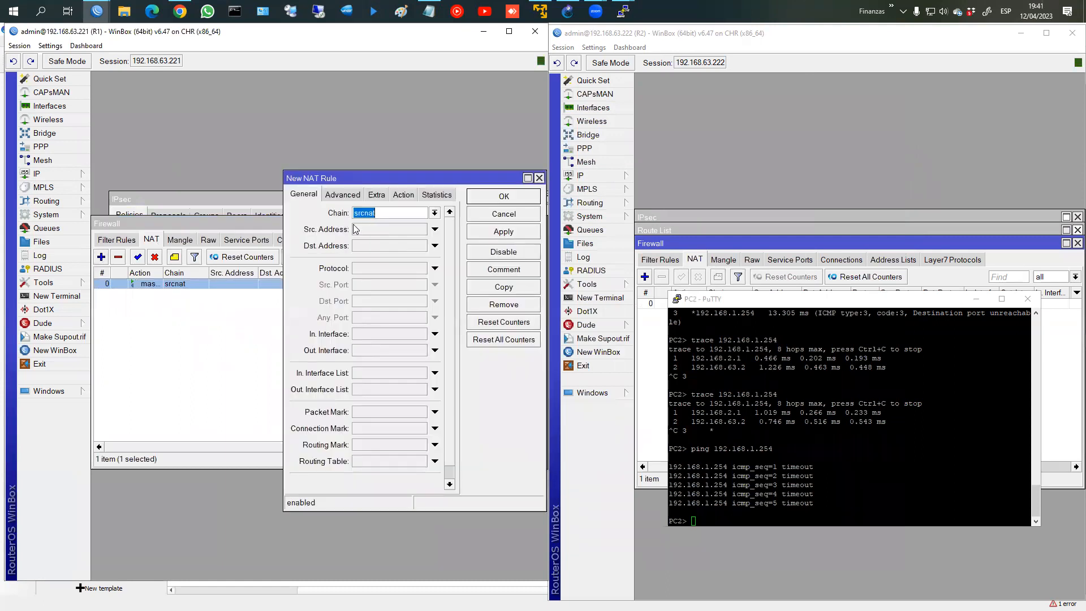
pyautogui.click(368, 229)
pyautogui.write('192.168.1.0/24')
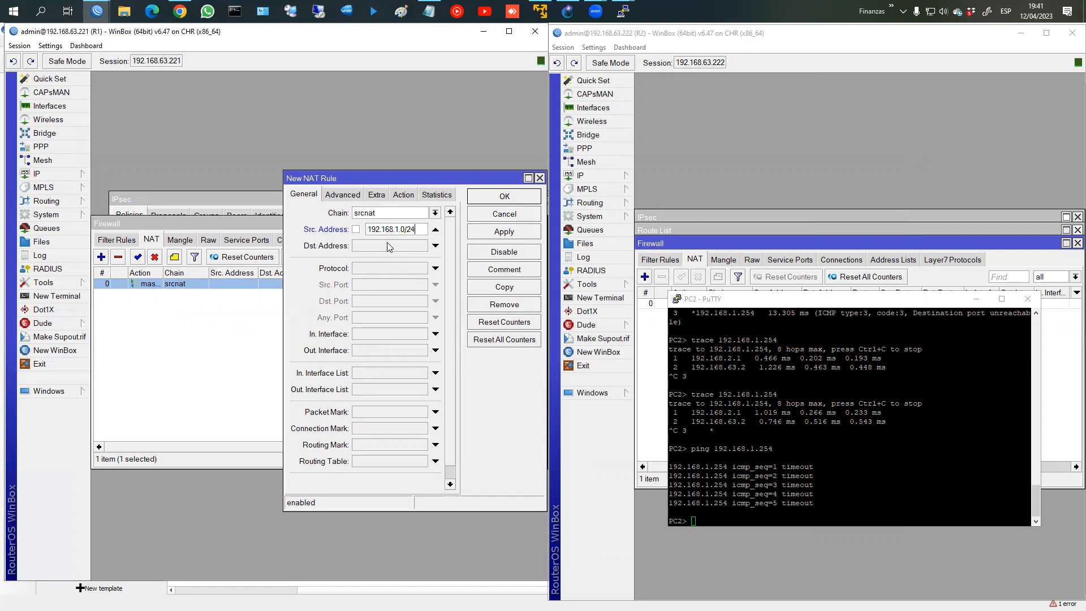
pyautogui.click(384, 247)
pyautogui.write('192.168.2.0/24')
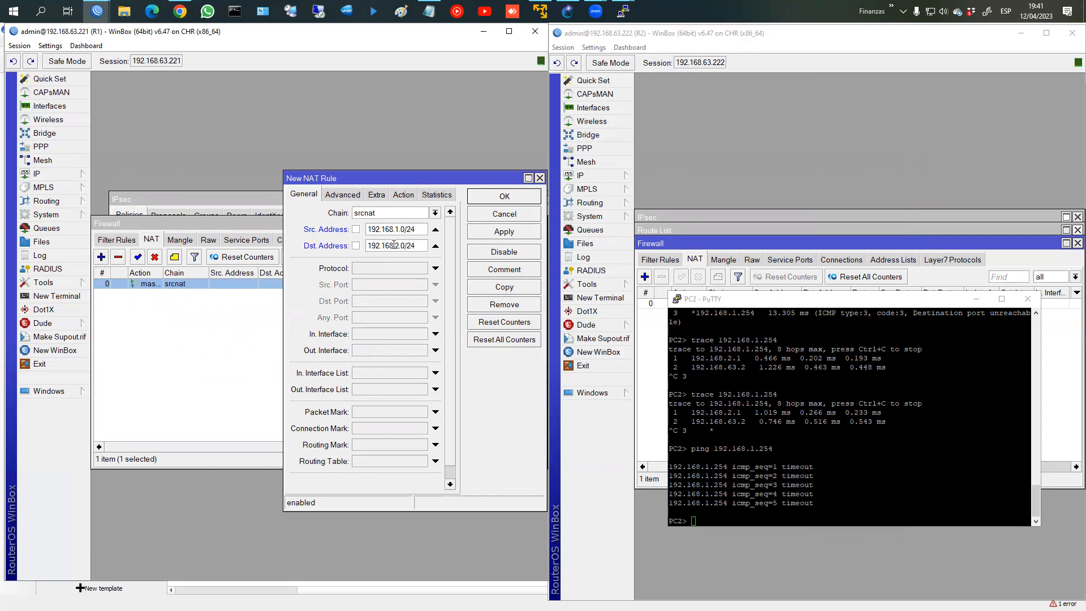
pyautogui.click(404, 194)
pyautogui.click(505, 270)
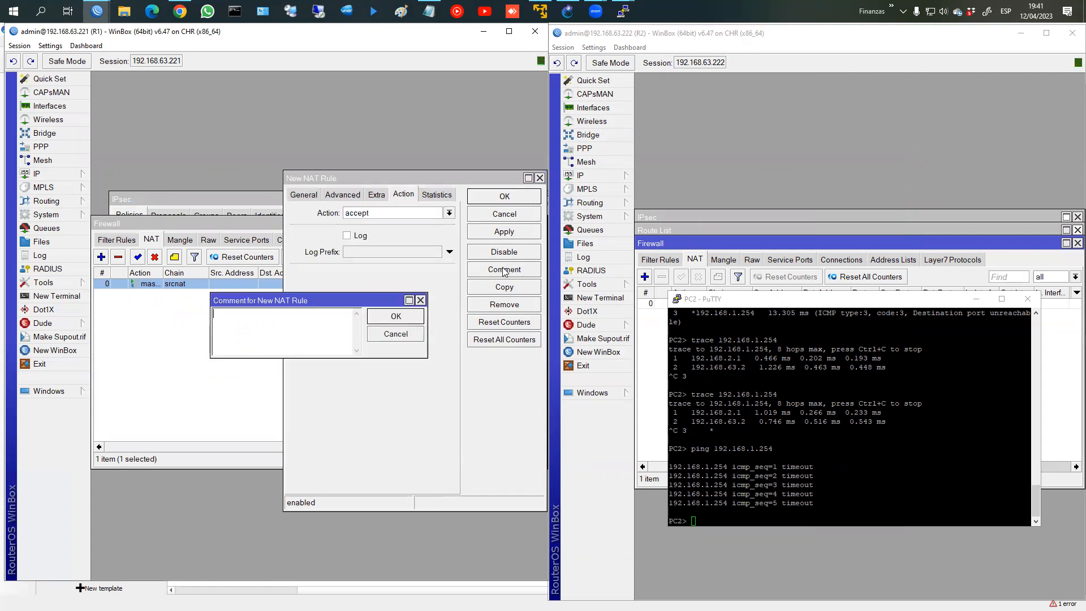
pyautogui.write('IPSEC')
pyautogui.press('Return')
pyautogui.click(521, 203)
# Step: Comment the masquerade rule Masquerade and move the IPSEC rule above it
pyautogui.click(175, 257)
pyautogui.write('Masquerade')
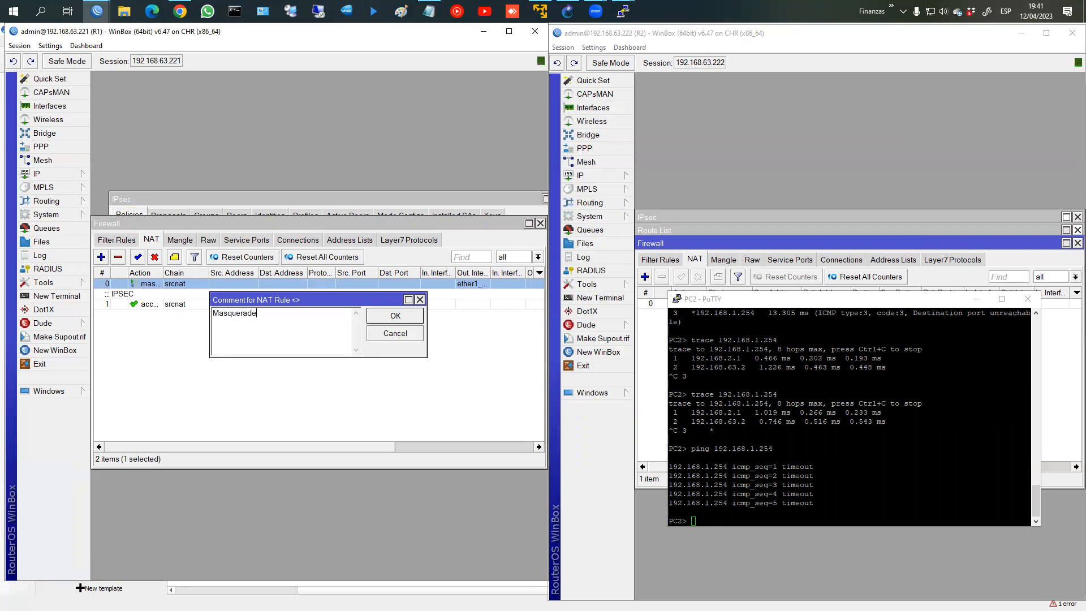
pyautogui.press('Return')
pyautogui.click(129, 314)
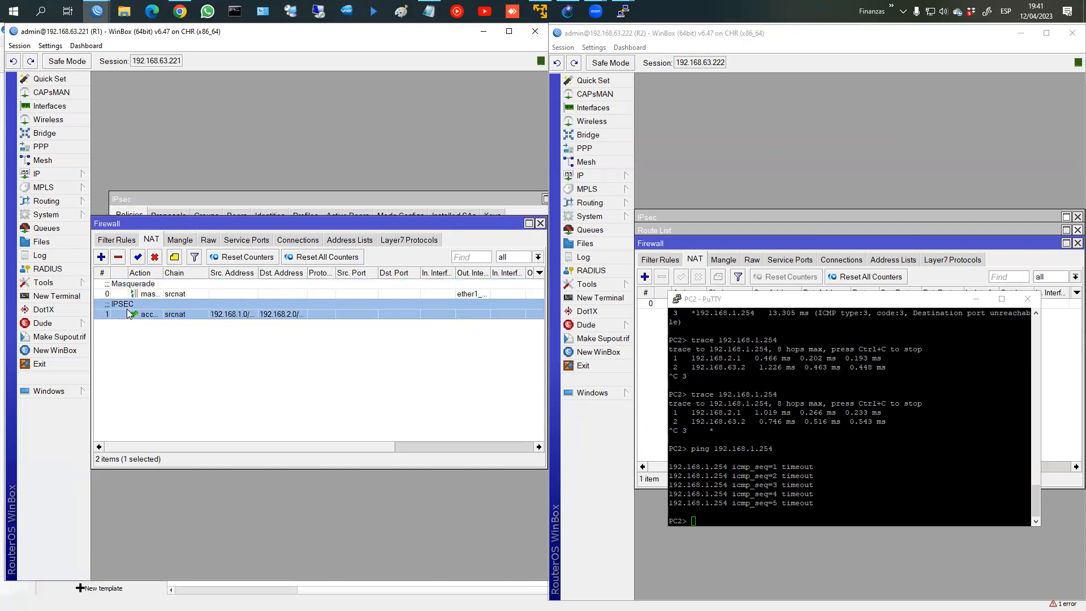
pyautogui.moveTo(129, 311); pyautogui.dragTo(131, 286)
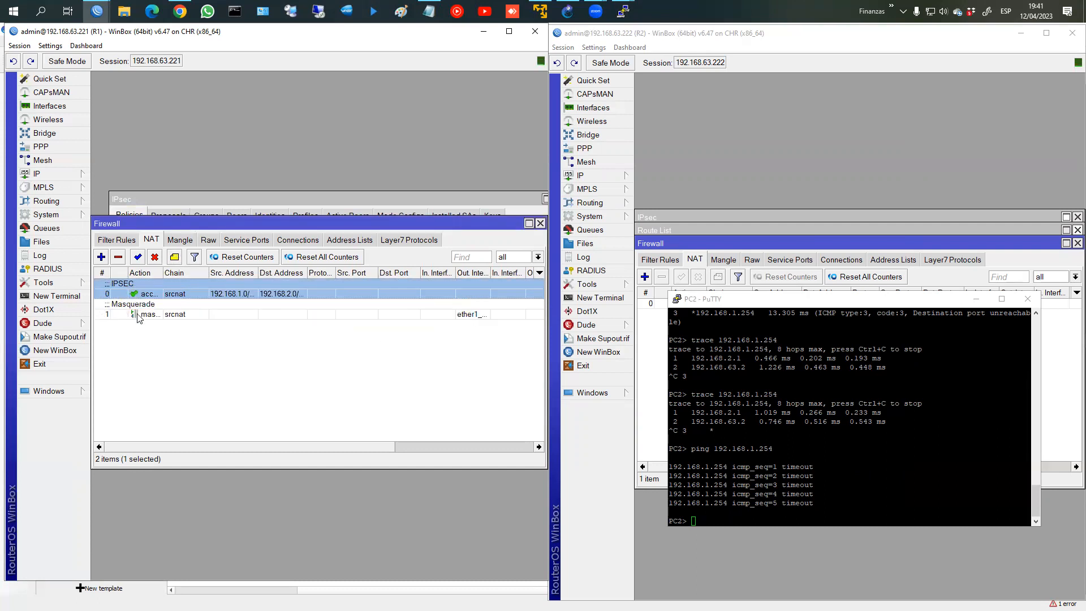
pyautogui.click(653, 331)
pyautogui.click(648, 280)
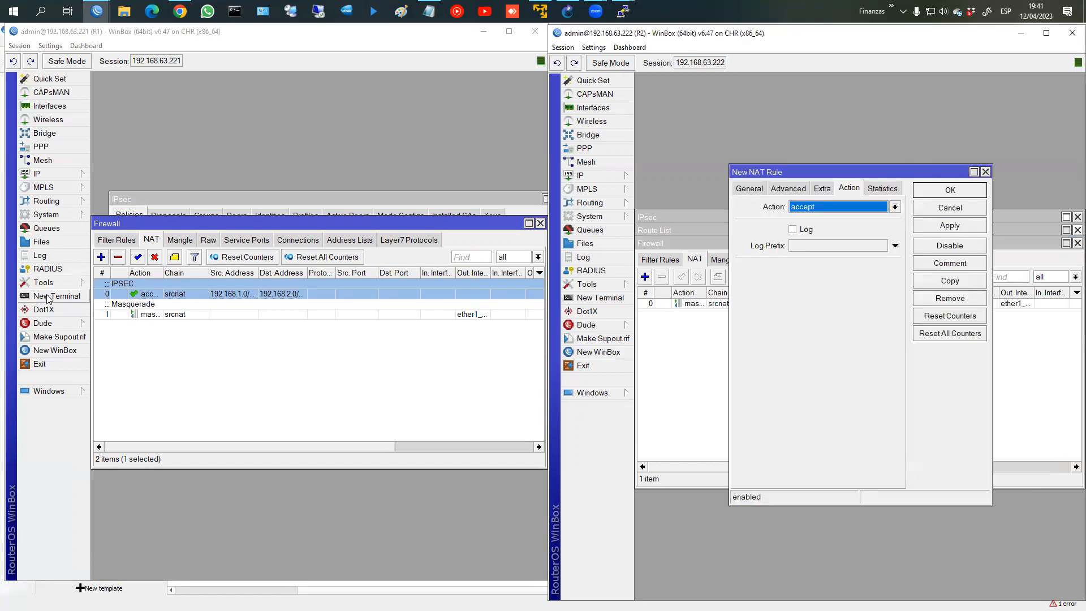
# Step: Open a New Terminal on R2 and close the Dot1X window opened by mistake
pyautogui.click(587, 311)
pyautogui.click(600, 298)
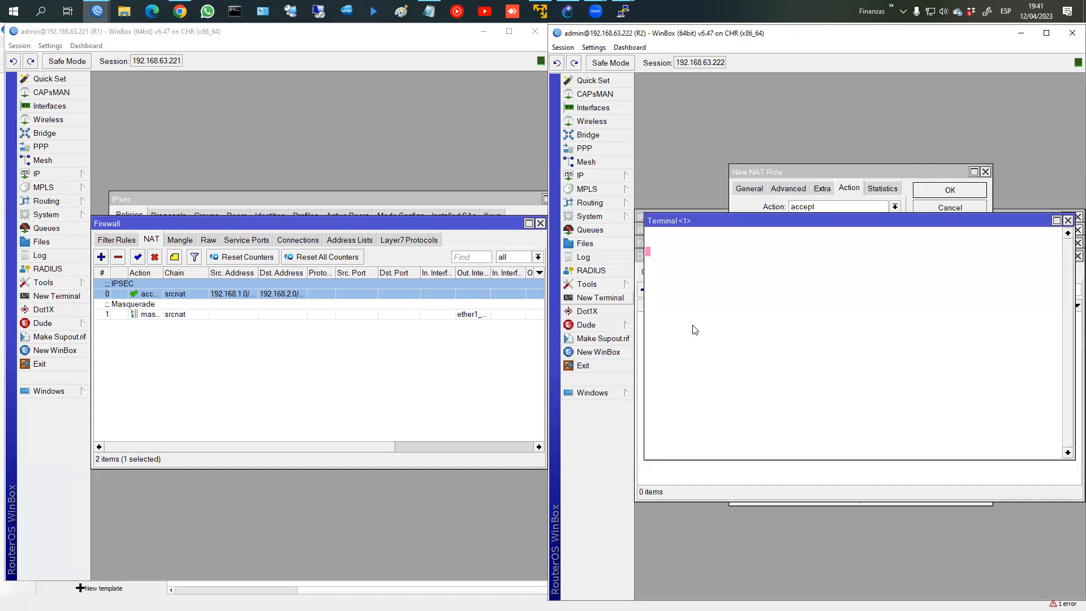
pyautogui.click(1079, 280)
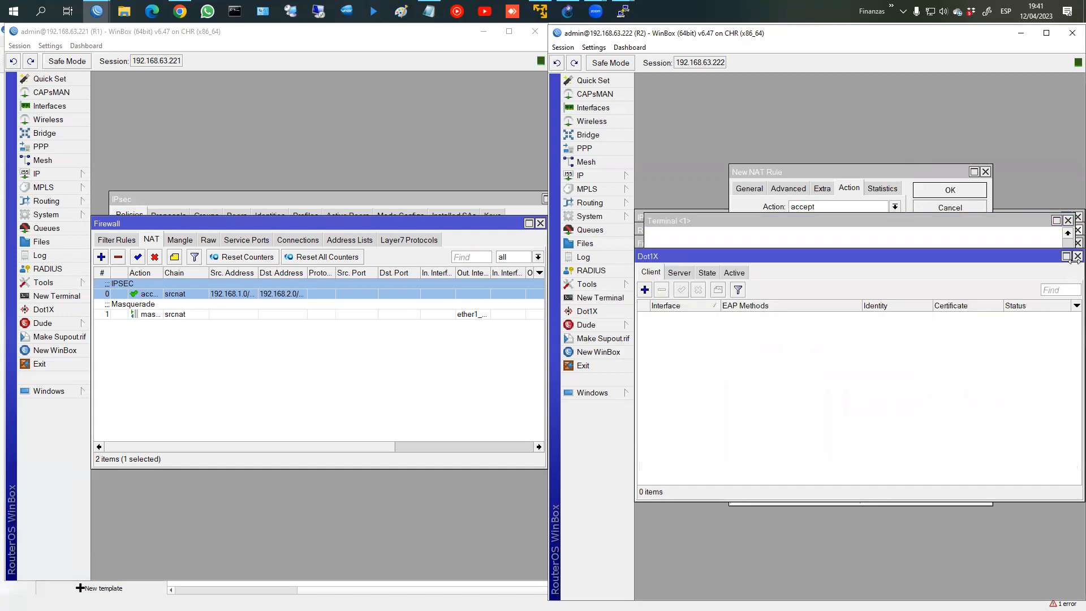
pyautogui.click(1077, 256)
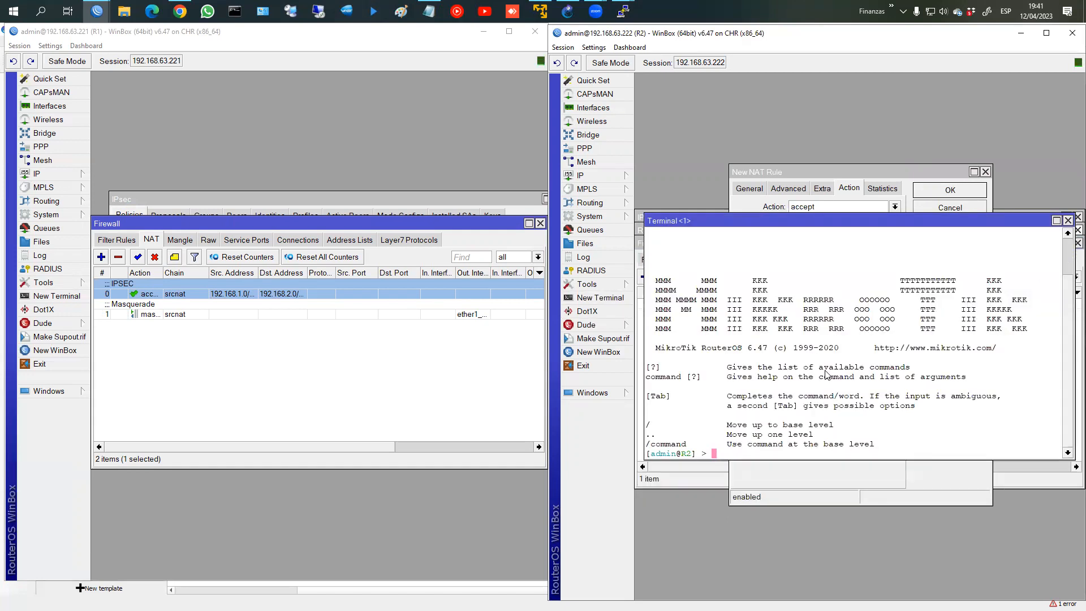
# Step: Add a NAT accept rule from 192.168.2.0/24 to 192.168.1.0/24, placed before rule 0
pyautogui.write('ip firewall nat reset-counters')
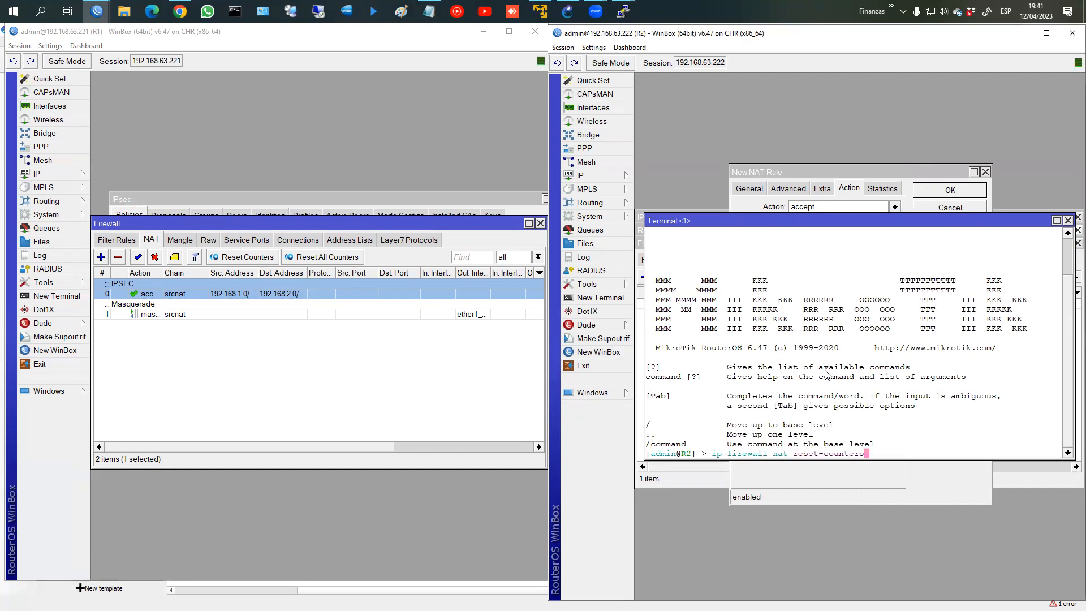
pyautogui.press('BackSpace')
pyautogui.press('BackSpace')
pyautogui.press('BackSpace')
pyautogui.press('BackSpace')
pyautogui.press('BackSpace')
pyautogui.press('BackSpace')
pyautogui.press('BackSpace')
pyautogui.press('BackSpace')
pyautogui.press('BackSpace')
pyautogui.press('BackSpace')
pyautogui.press('BackSpace')
pyautogui.press('BackSpace')
pyautogui.press('BackSpace')
pyautogui.write('add src-address=192.168.2.0/24 dst-a')
pyautogui.press('Tab')
pyautogui.write('=192.168.')
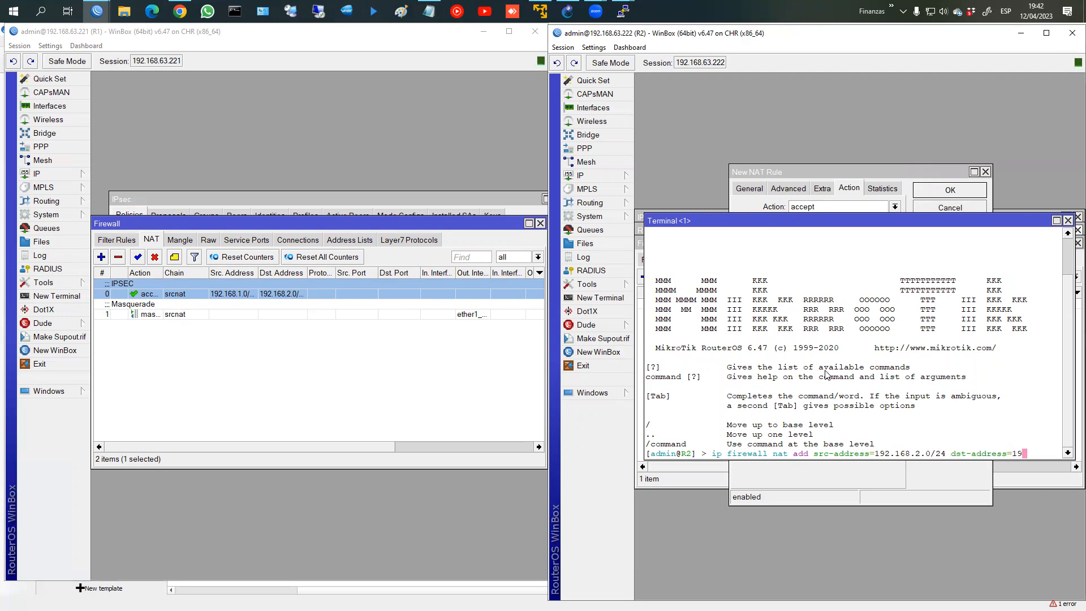
pyautogui.write('1.0/24 ac')
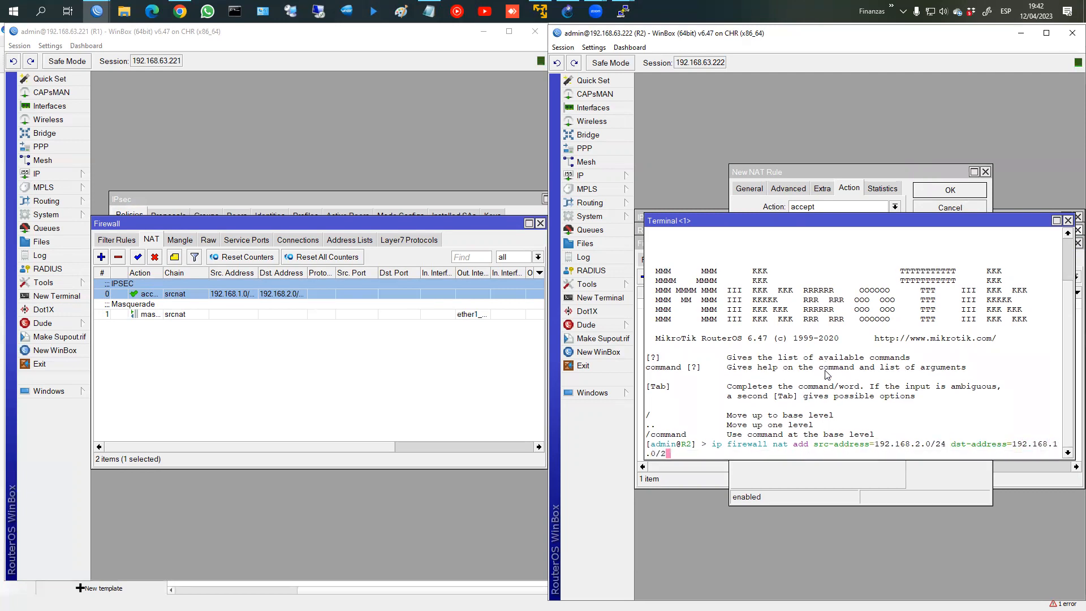
pyautogui.press('Tab')
pyautogui.write('ac')
pyautogui.press('Tab')
pyautogui.press('Tab')
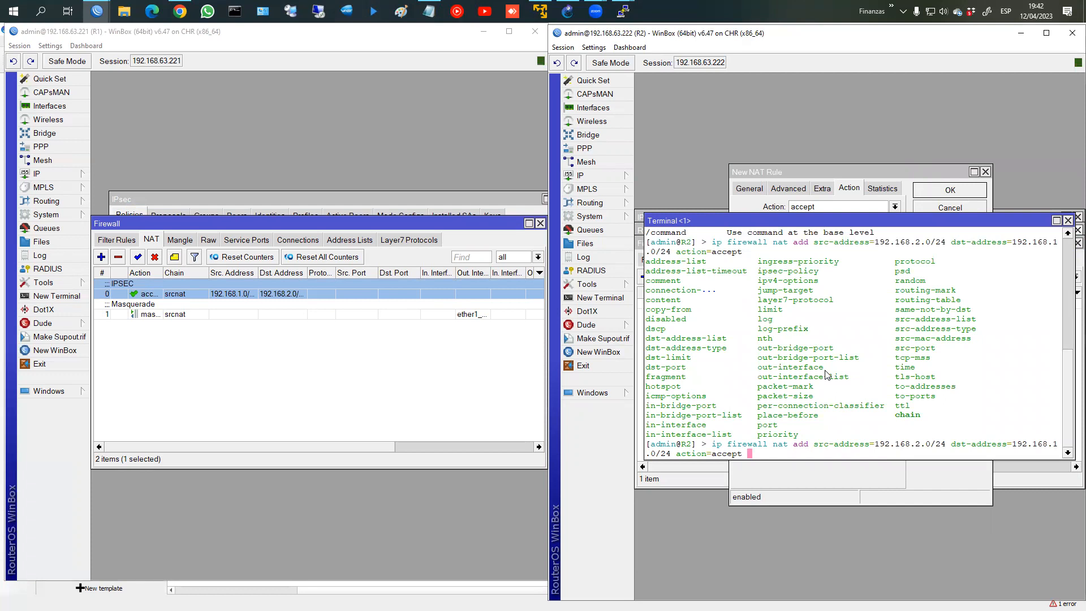
pyautogui.write('c')
pyautogui.write('l')
pyautogui.press('Tab')
pyautogui.write('0')
pyautogui.press('Return')
pyautogui.write('ip fire')
pyautogui.press('BackSpace')
pyautogui.press('BackSpace')
pyautogui.press('BackSpace')
pyautogui.press('BackSpace')
pyautogui.press('BackSpace')
pyautogui.press('BackSpace')
pyautogui.press('BackSpace')
pyautogui.write('sw')
pyautogui.press('Tab')
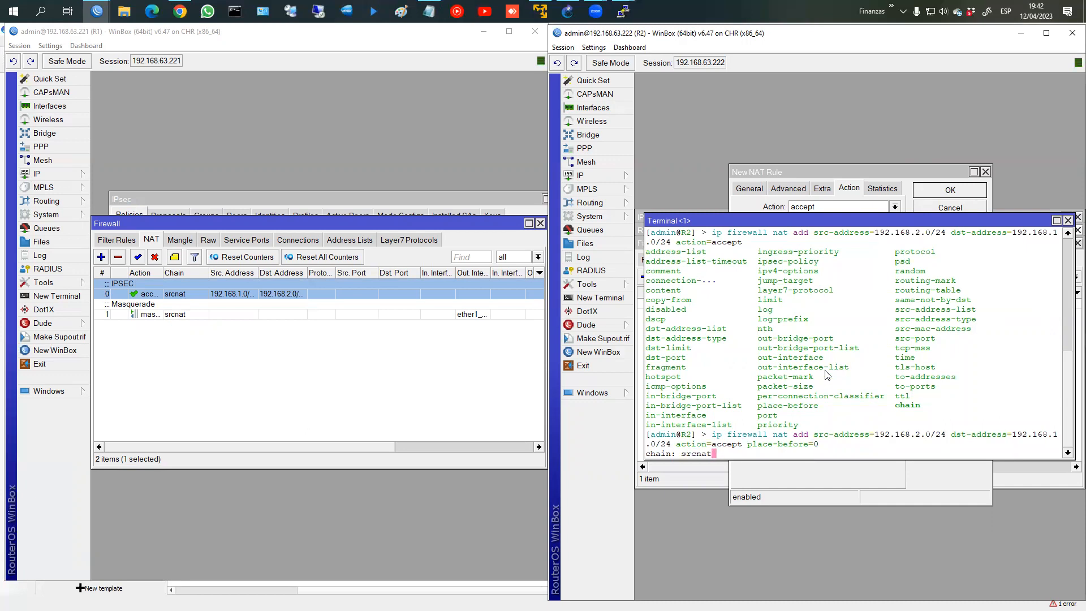
pyautogui.press('Return')
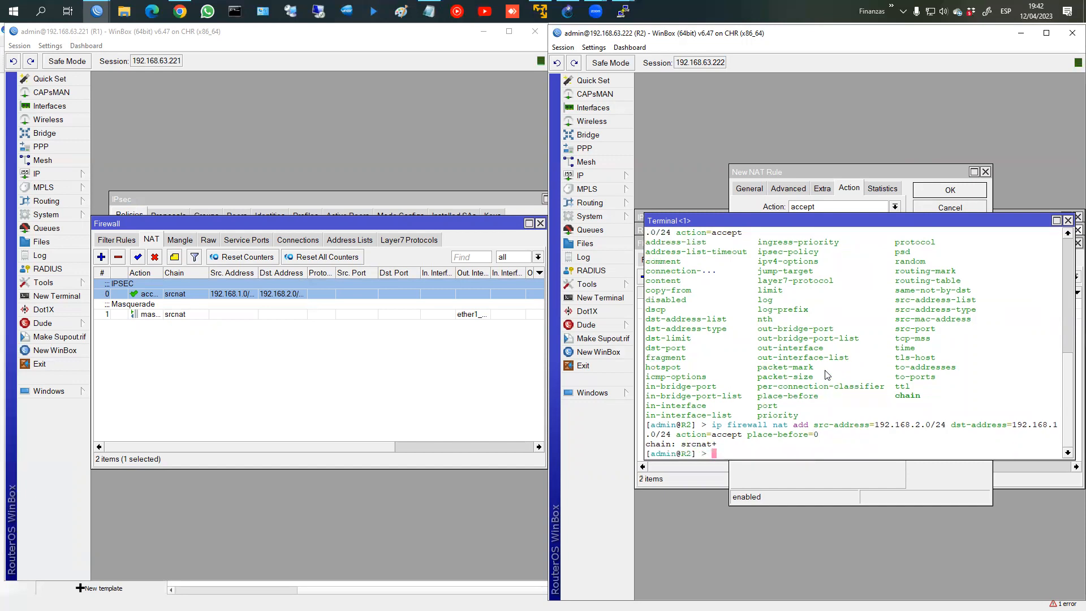
# Step: List R2's NAT rules with 'ip firewall nat print' and circle rule 0
pyautogui.write('ipr')
pyautogui.press('BackSpace')
pyautogui.write('fi')
pyautogui.press('Tab')
pyautogui.write('pr')
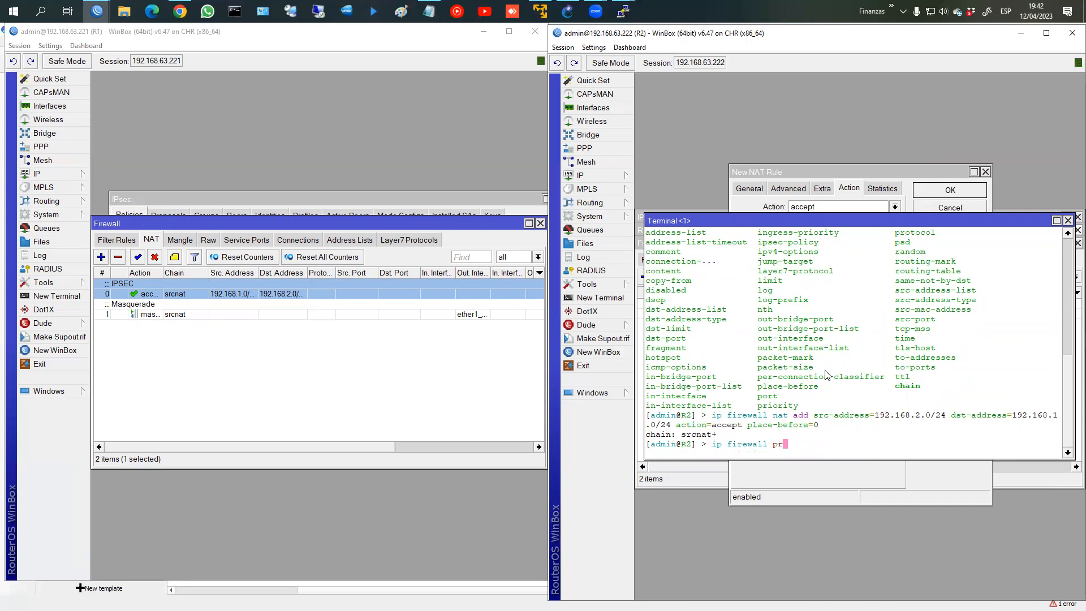
pyautogui.press('Tab')
pyautogui.press('Tab')
pyautogui.press('BackSpace')
pyautogui.press('BackSpace')
pyautogui.write('nat print')
pyautogui.press('Return')
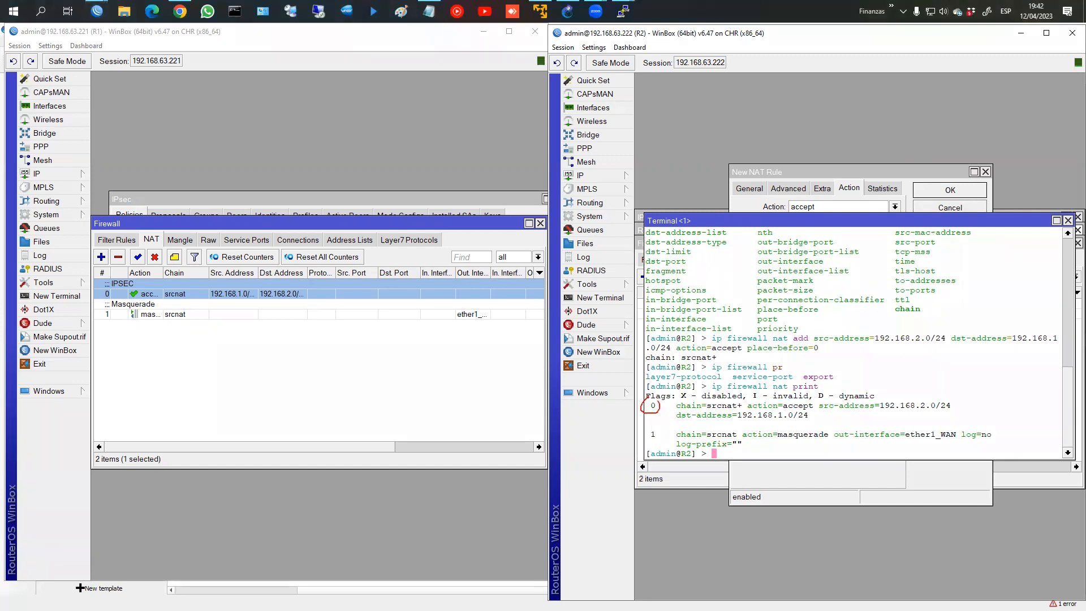
pyautogui.moveTo(648, 434); pyautogui.dragTo(646, 434)
# Step: Mark rule 0's action, then recreate the NAT accept rule with chain srcnat
pyautogui.moveTo(748, 411); pyautogui.dragTo(925, 410)
pyautogui.press('Escape')
pyautogui.press('Up')
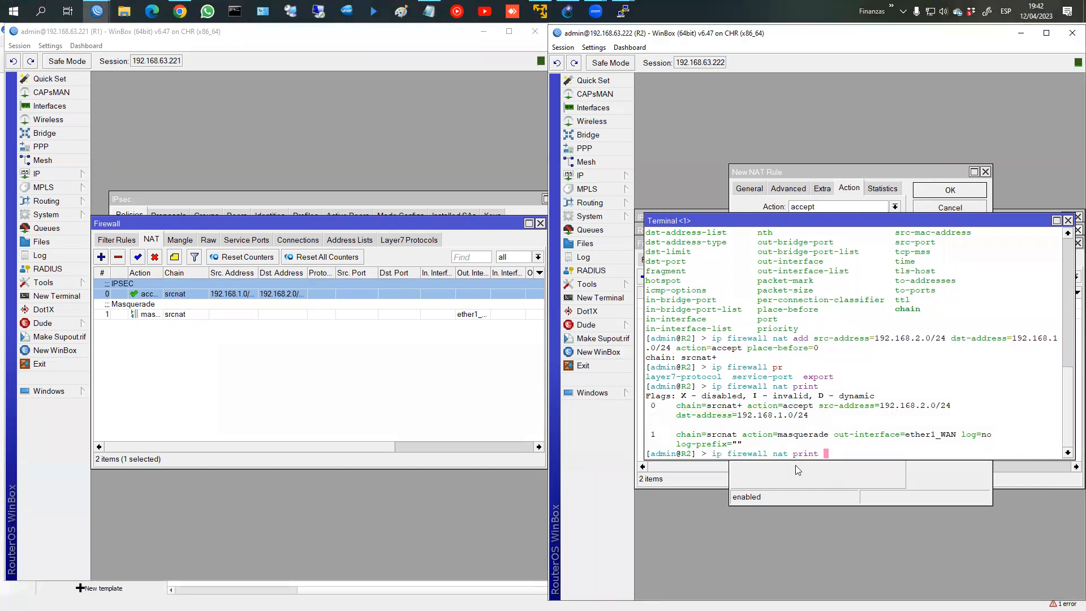
pyautogui.press('Up')
pyautogui.press('Up')
pyautogui.press('Down')
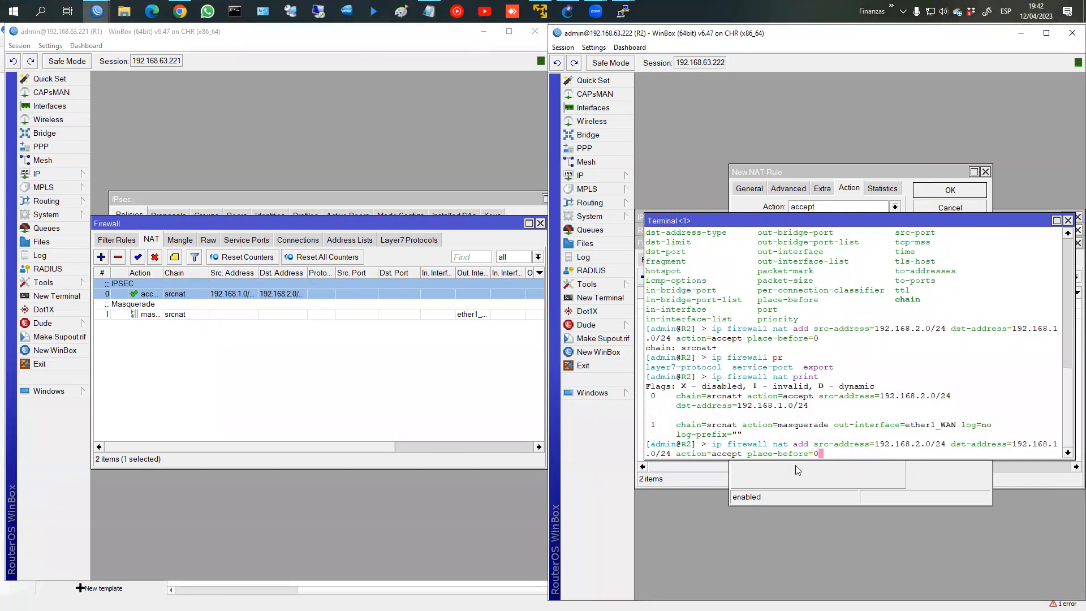
pyautogui.press('Return')
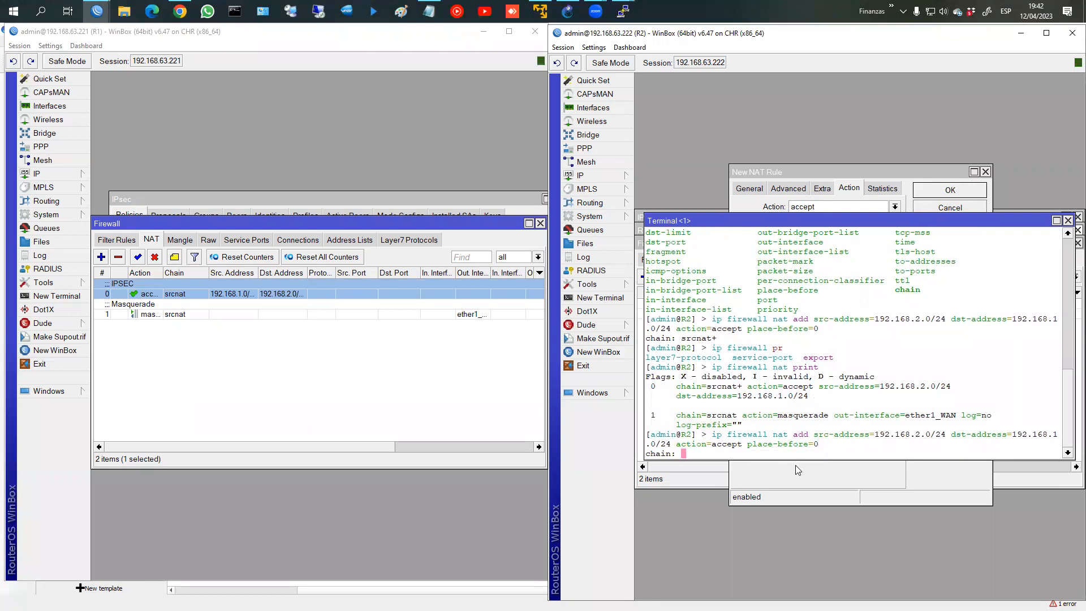
pyautogui.write('srcnat')
pyautogui.press('Return')
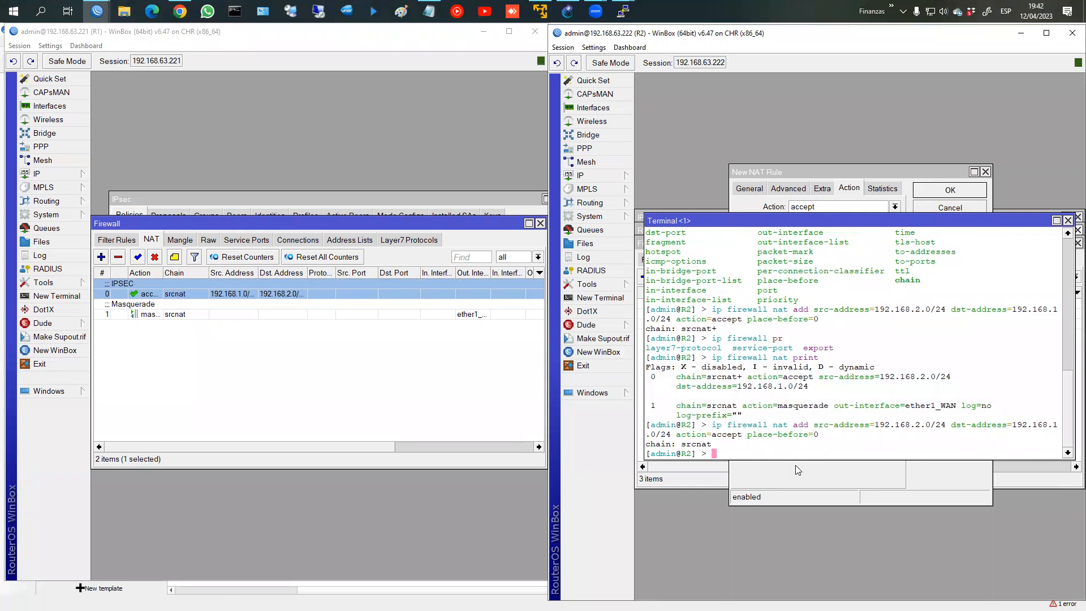
# Step: Delete the mistyped srcnat+ rule with 'ip firewall nat remove 1' and relist the NAT rules
pyautogui.press('Up')
pyautogui.press('Up')
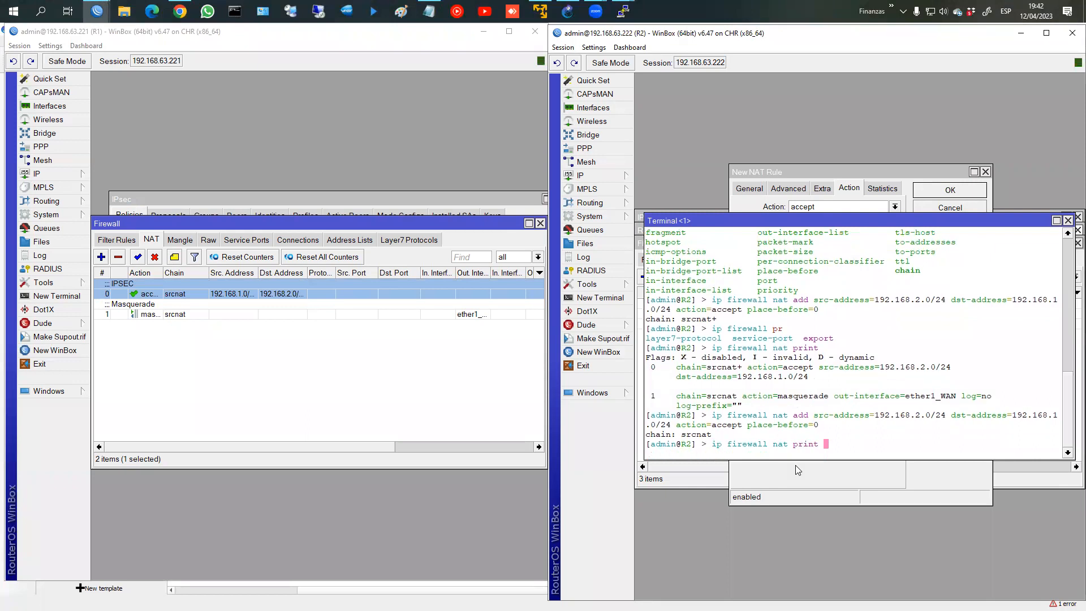
pyautogui.press('Return')
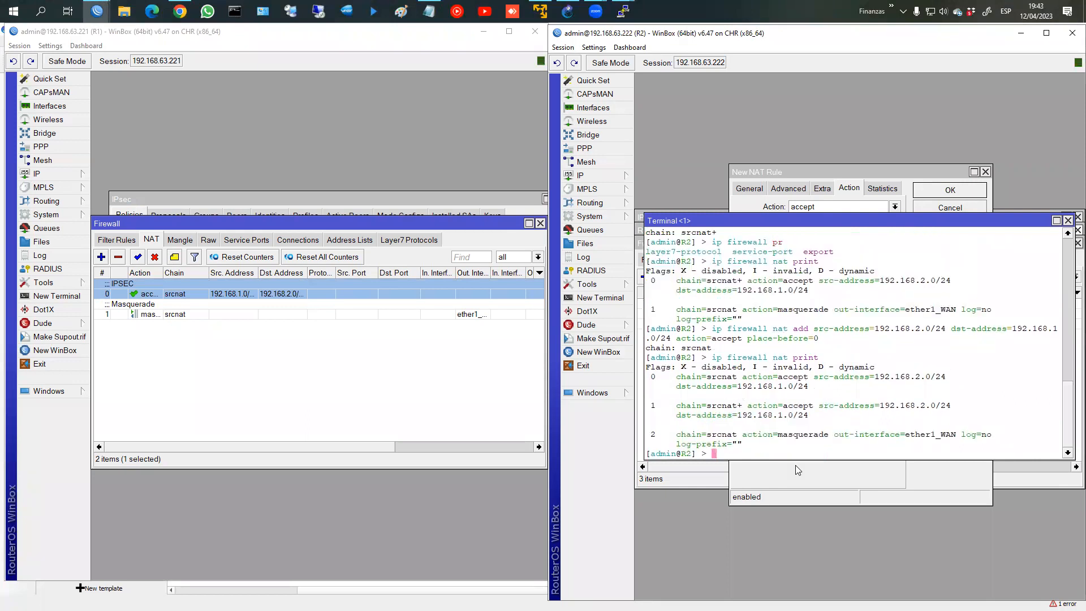
pyautogui.write('ip firewall nat remove 1')
pyautogui.press('Return')
pyautogui.press('Up')
pyautogui.press('Up')
pyautogui.press('Return')
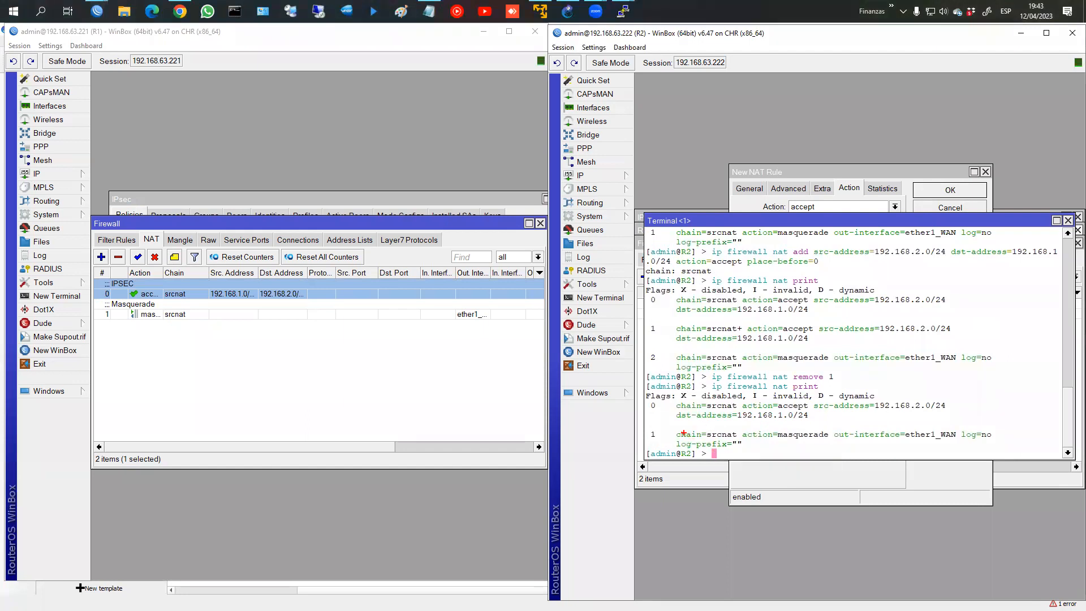
# Step: Annotate the masquerade action, rule 0, and its 192.168.2.0/24 and 192.168.1.0/24 networks
pyautogui.moveTo(776, 429)
pyautogui.mouseDown()
pyautogui.moveTo(839, 437)
pyautogui.moveTo(793, 422)
pyautogui.mouseUp()
pyautogui.moveTo(672, 403)
pyautogui.mouseDown()
pyautogui.moveTo(988, 396)
pyautogui.moveTo(812, 426)
pyautogui.moveTo(652, 427)
pyautogui.mouseUp()
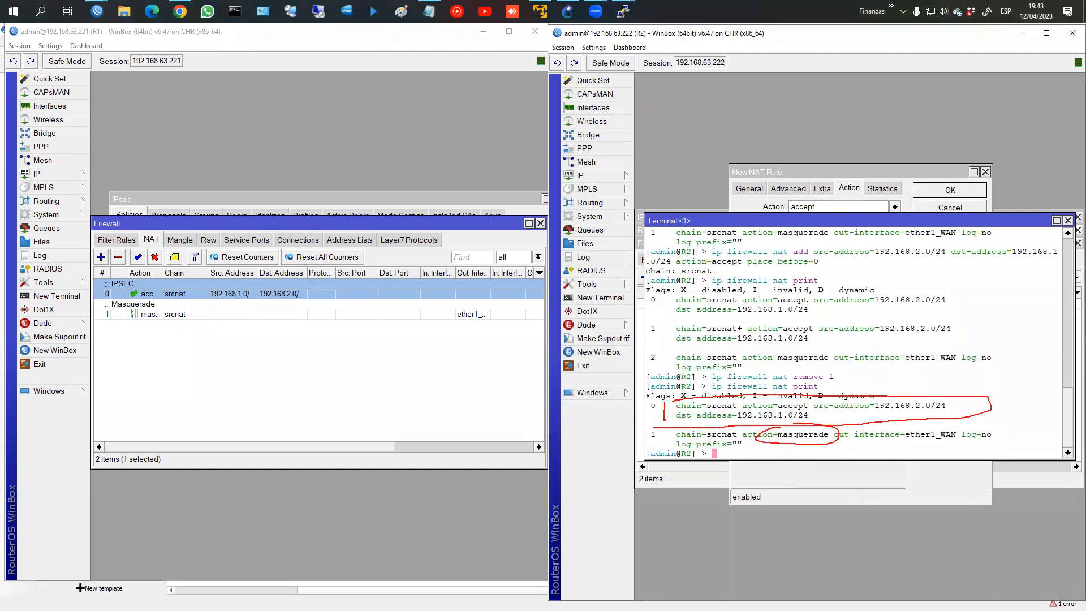
pyautogui.moveTo(906, 412); pyautogui.dragTo(934, 412)
pyautogui.moveTo(735, 424); pyautogui.dragTo(790, 420)
pyautogui.press('Escape')
# Step: Bring both PC consoles forward and ping 192.168.2.254 from PC1
pyautogui.moveTo(623, 17)
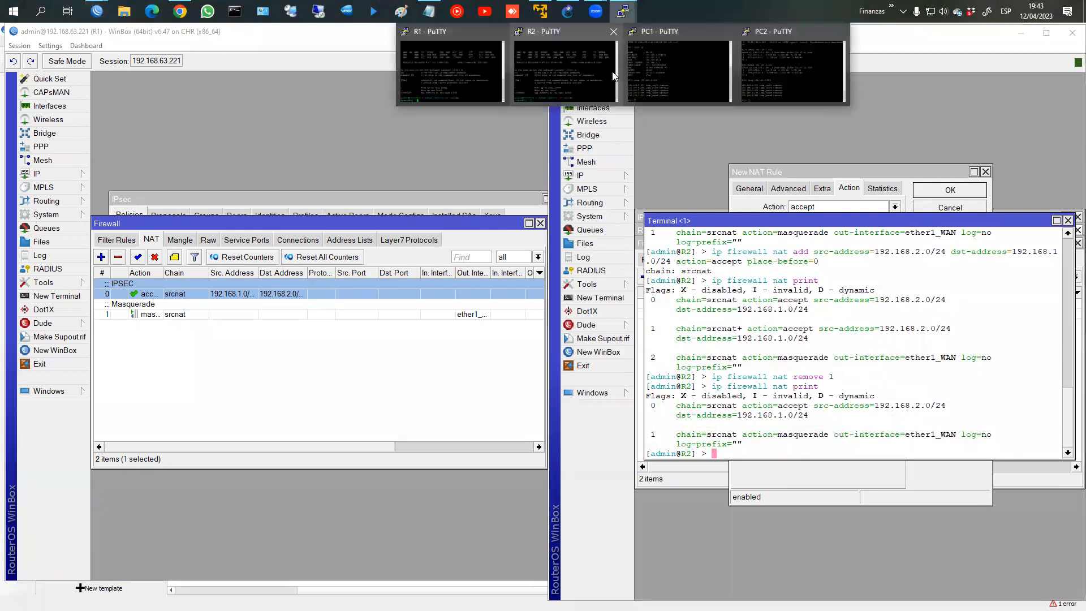
pyautogui.click(679, 62)
pyautogui.click(773, 69)
pyautogui.click(453, 390)
pyautogui.press('Up')
pyautogui.press('Return')
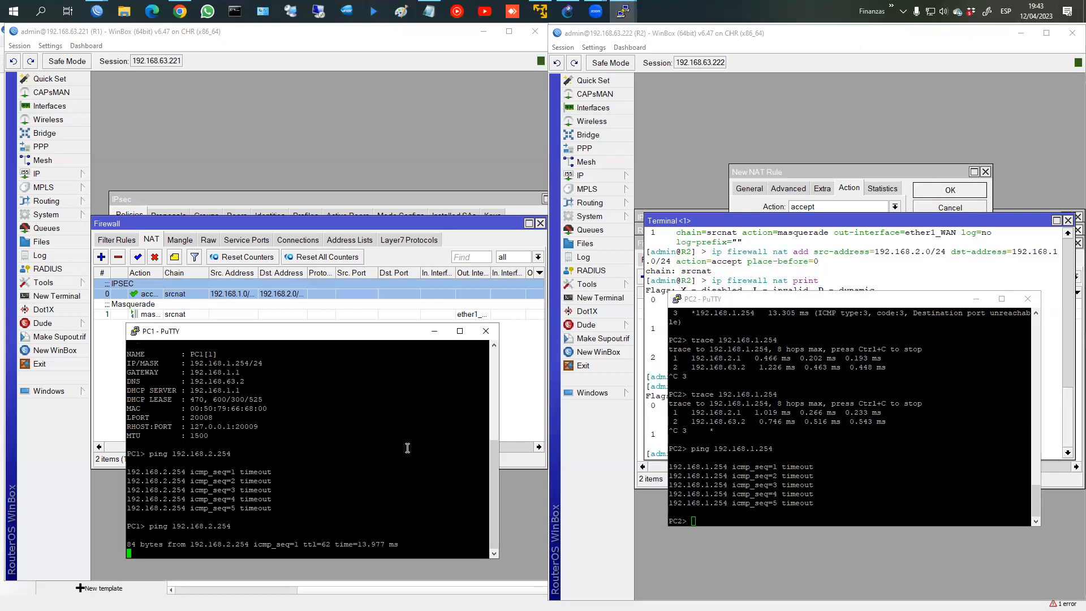
# Step: Ping 192.168.1.254 from PC2, close PC1's console, and view R1's filter rules
pyautogui.click(785, 512)
pyautogui.press('Up')
pyautogui.press('Return')
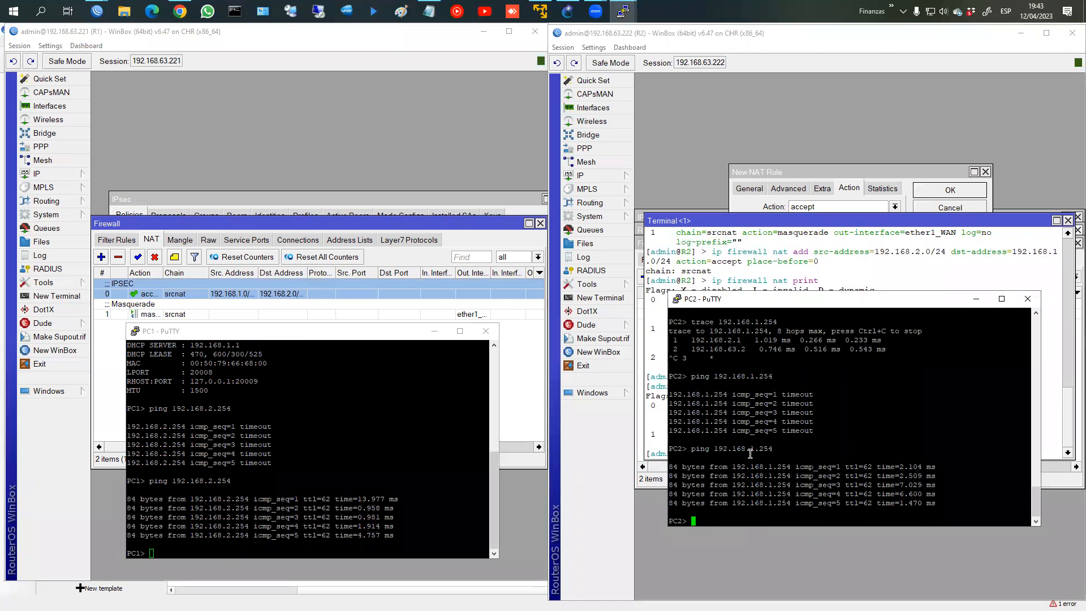
pyautogui.click(486, 331)
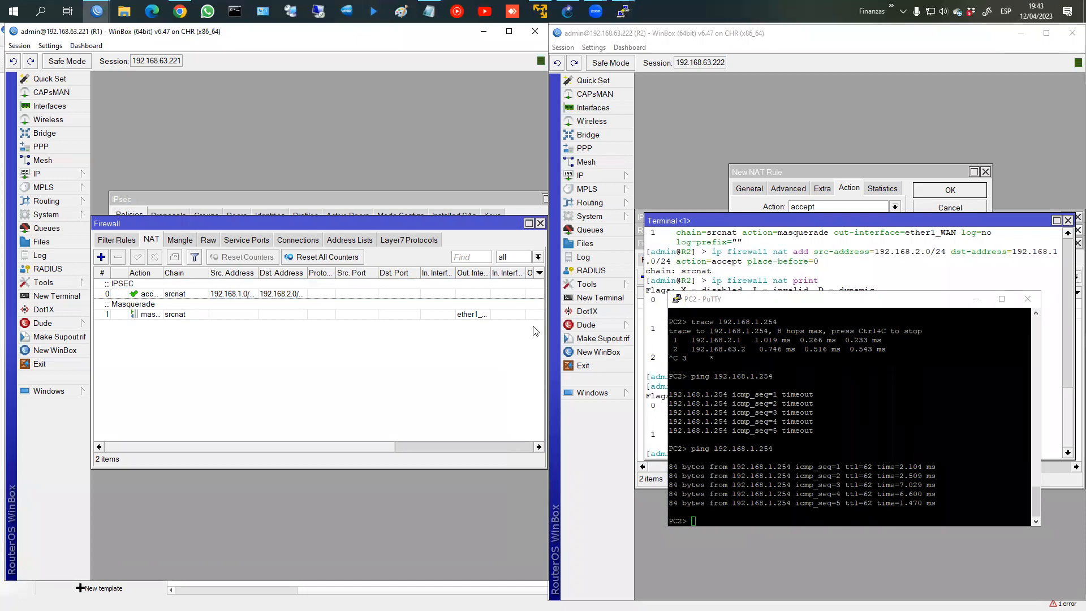
pyautogui.click(125, 240)
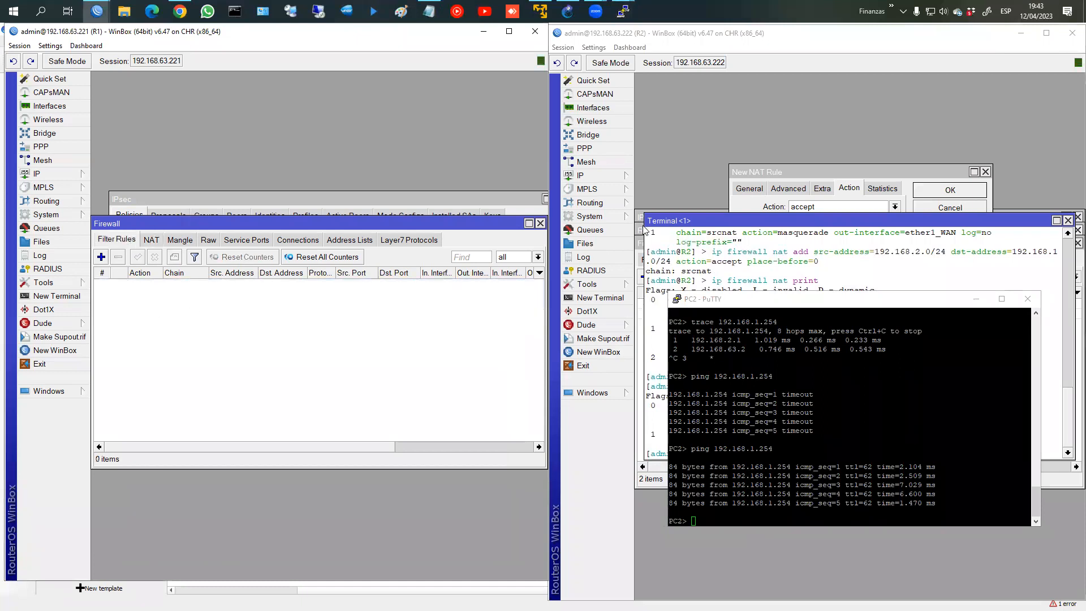
# Step: Show R2's Filter Rules tab, then start a new filter rule on R1
pyautogui.click(644, 245)
pyautogui.click(660, 260)
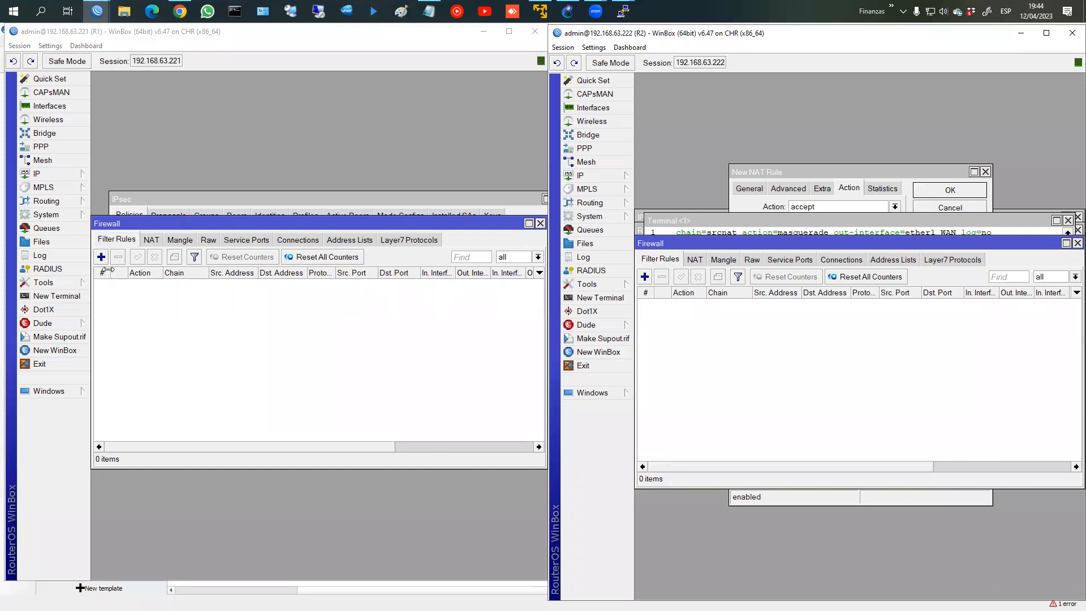
pyautogui.click(101, 257)
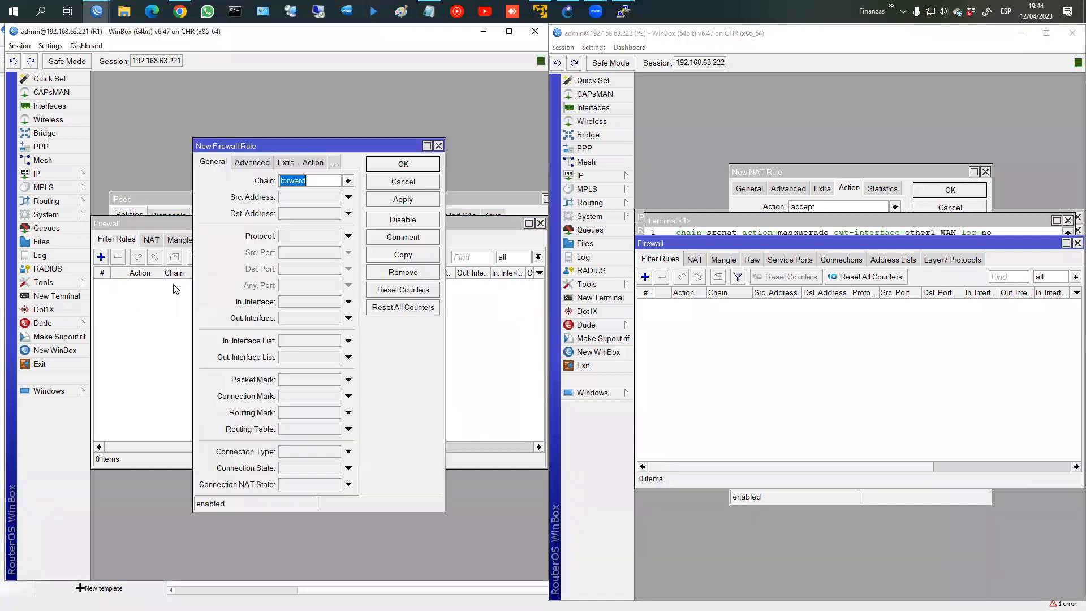
# Step: Add an R1 input rule matching protocol ipsec-esp (50) and apply it
pyautogui.click(348, 181)
pyautogui.click(321, 201)
pyautogui.click(348, 236)
pyautogui.click(355, 237)
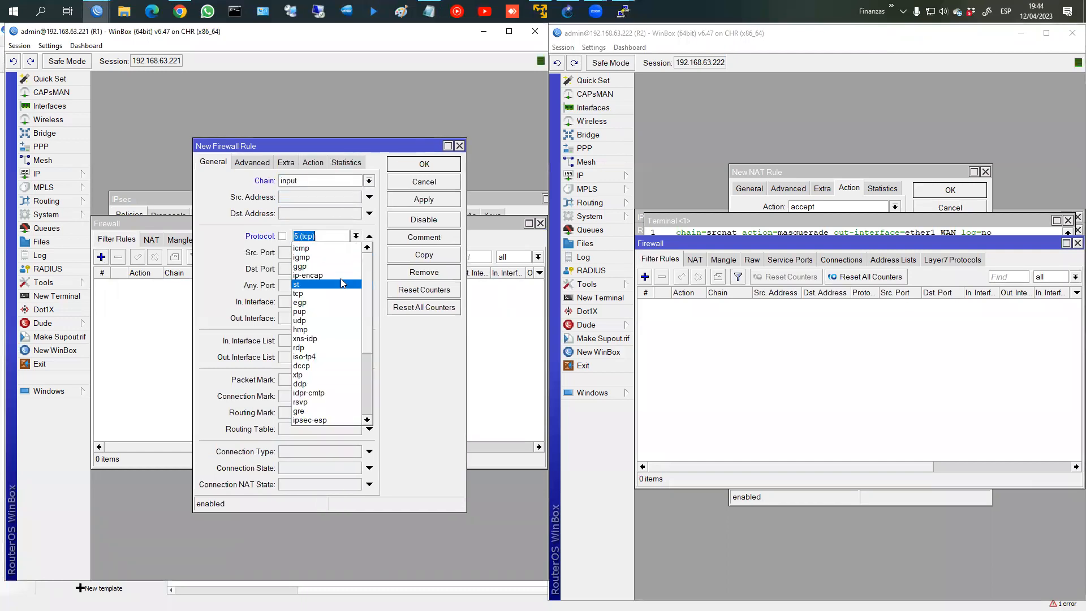
pyautogui.scroll(-1, 364, 339)
pyautogui.scroll(-1, 363, 345)
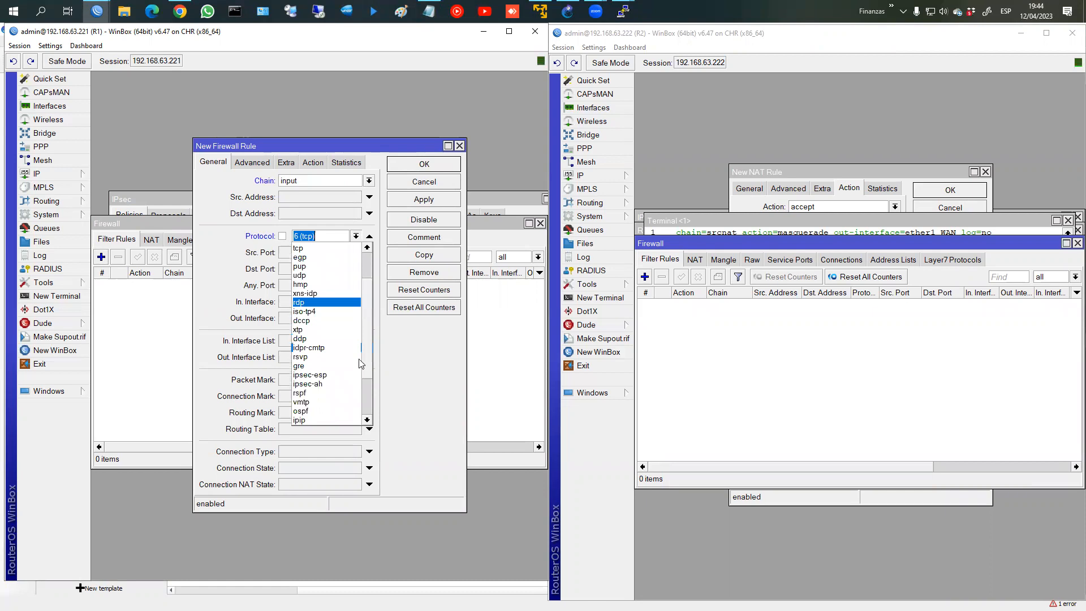
pyautogui.click(324, 375)
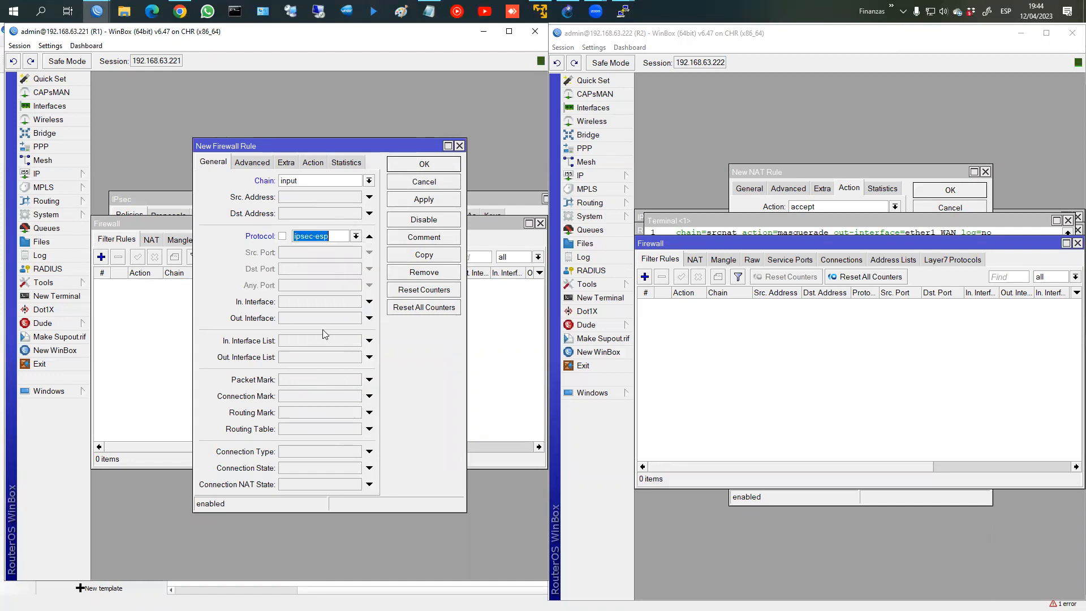
pyautogui.click(419, 200)
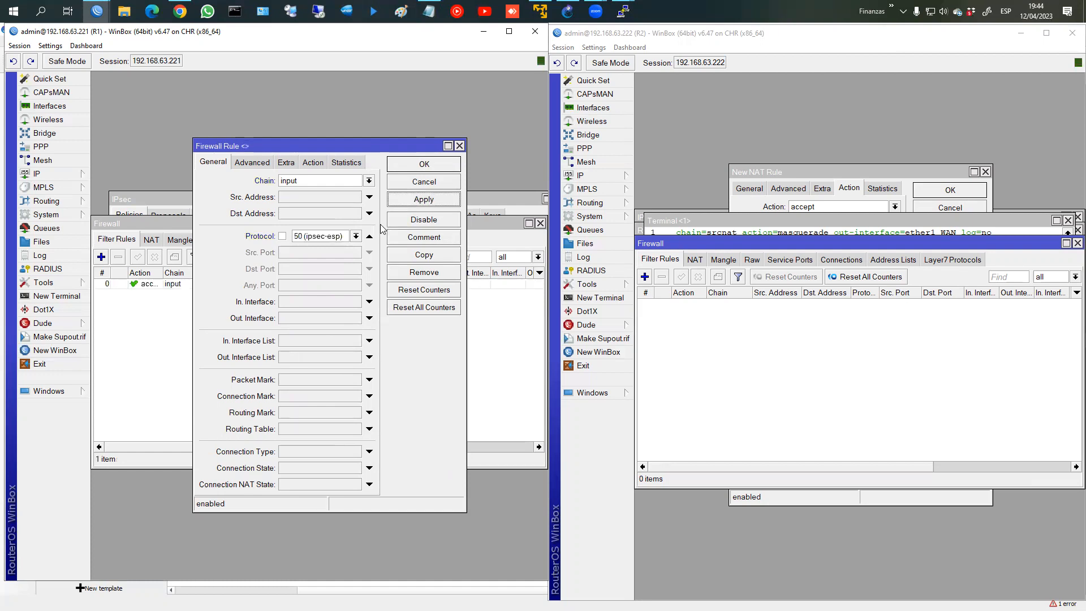
# Step: Copy it into a udp rule with destination ports 1701, 4500, 500
pyautogui.click(418, 256)
pyautogui.click(345, 236)
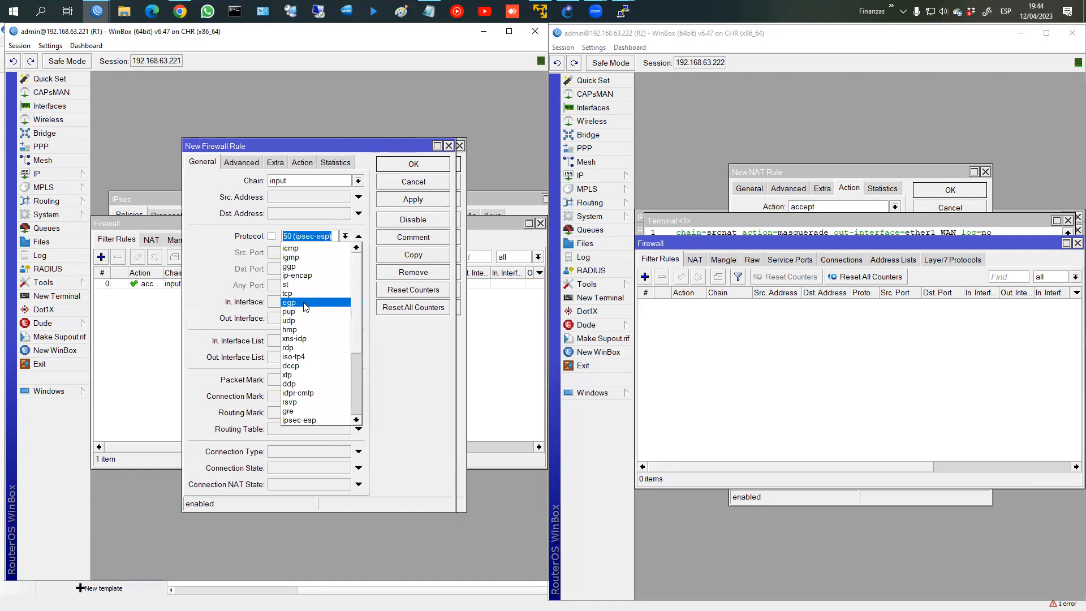
pyautogui.click(305, 320)
pyautogui.click(308, 270)
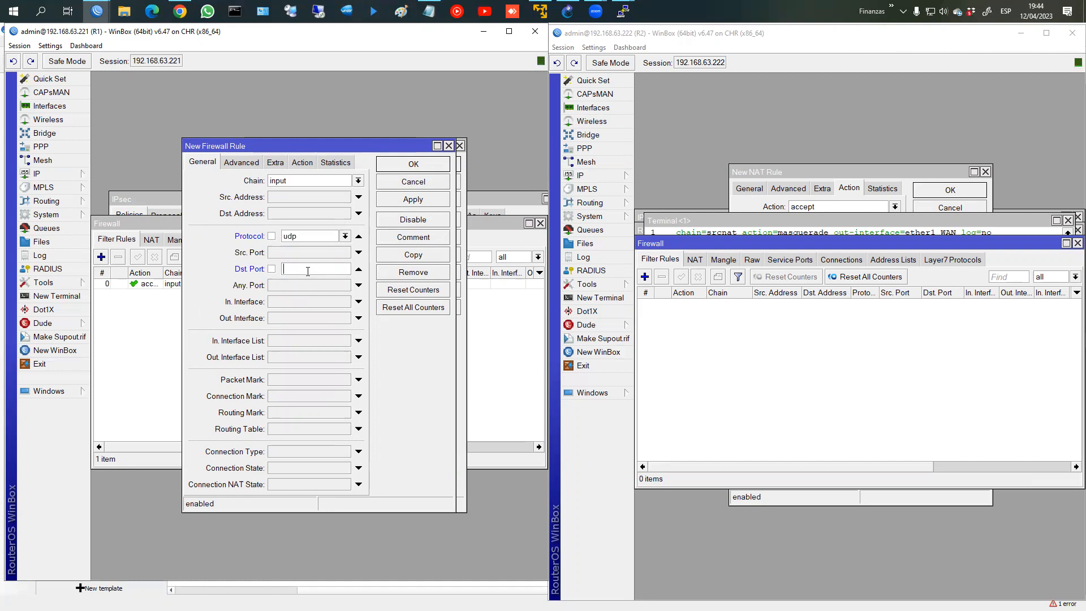
pyautogui.write('1701')
pyautogui.write(', 4500, 500')
# Step: Save the udp ports rule and select both new input rules
pyautogui.click(399, 165)
pyautogui.click(278, 284)
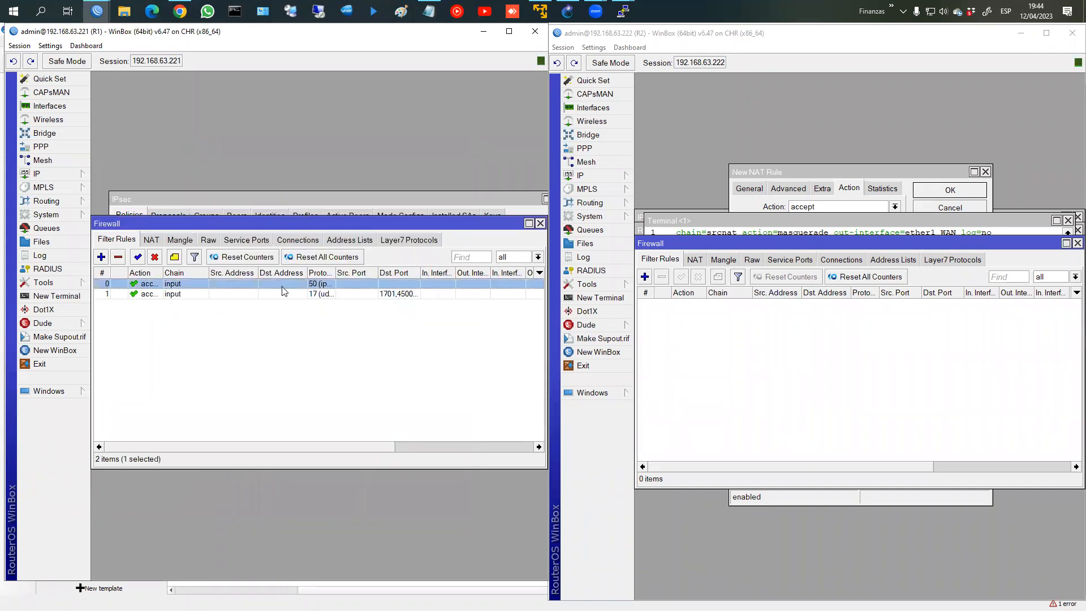
pyautogui.click(396, 295)
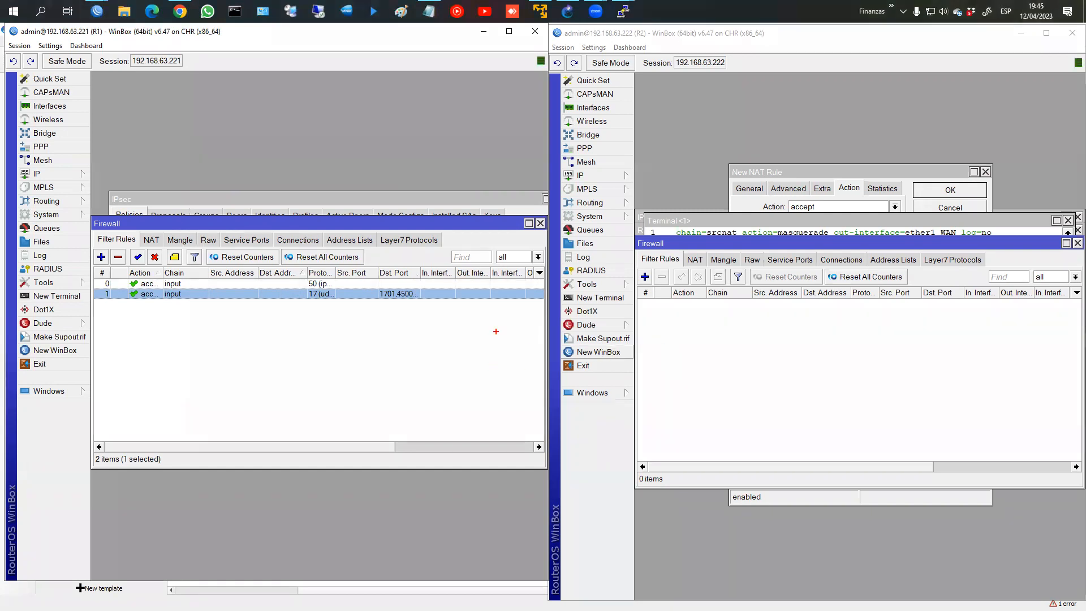
# Step: Circle R1's ESP and udp filter rules and R2's empty filter list, then clear the annotations
pyautogui.click(262, 293)
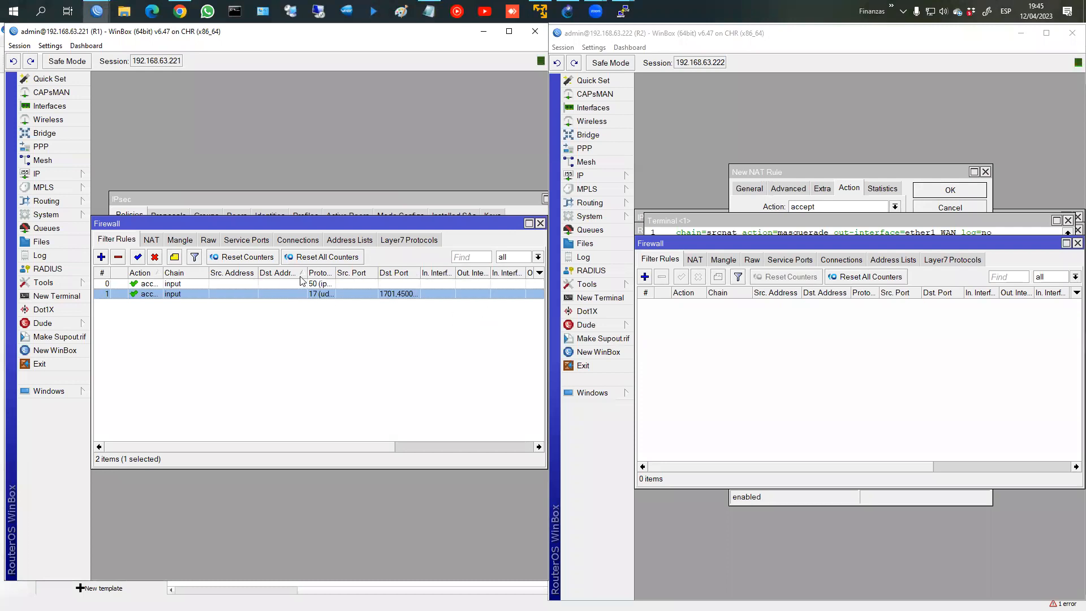
pyautogui.moveTo(214, 259)
pyautogui.mouseDown()
pyautogui.moveTo(161, 317)
pyautogui.moveTo(418, 286)
pyautogui.moveTo(211, 278)
pyautogui.mouseUp()
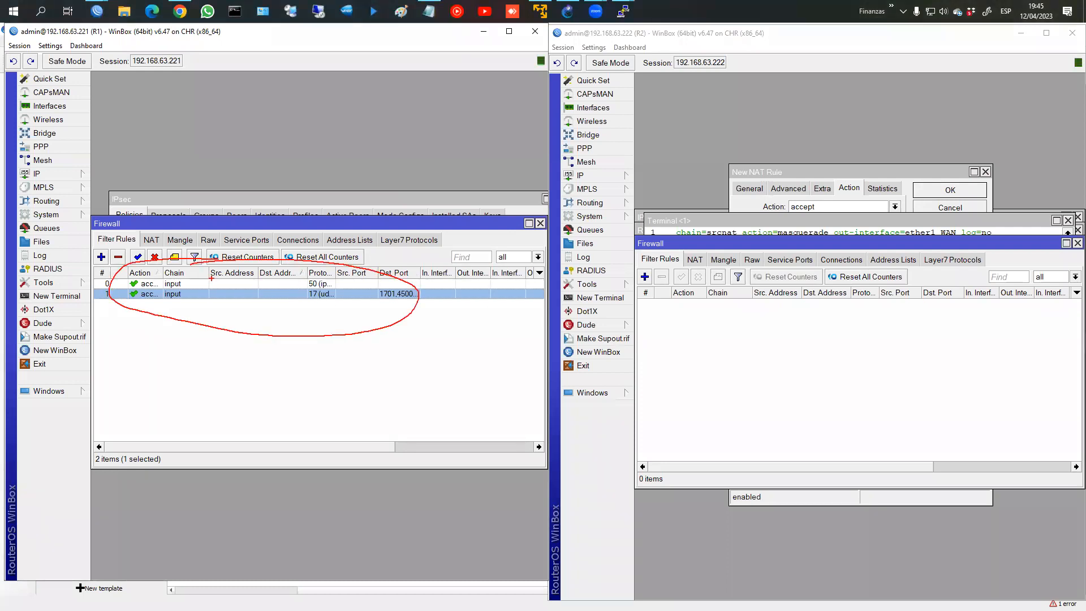
pyautogui.press('Escape')
pyautogui.hotkey('ctrl', '2')
pyautogui.moveTo(360, 277)
pyautogui.mouseDown()
pyautogui.moveTo(96, 290)
pyautogui.moveTo(430, 265)
pyautogui.moveTo(328, 261)
pyautogui.mouseUp()
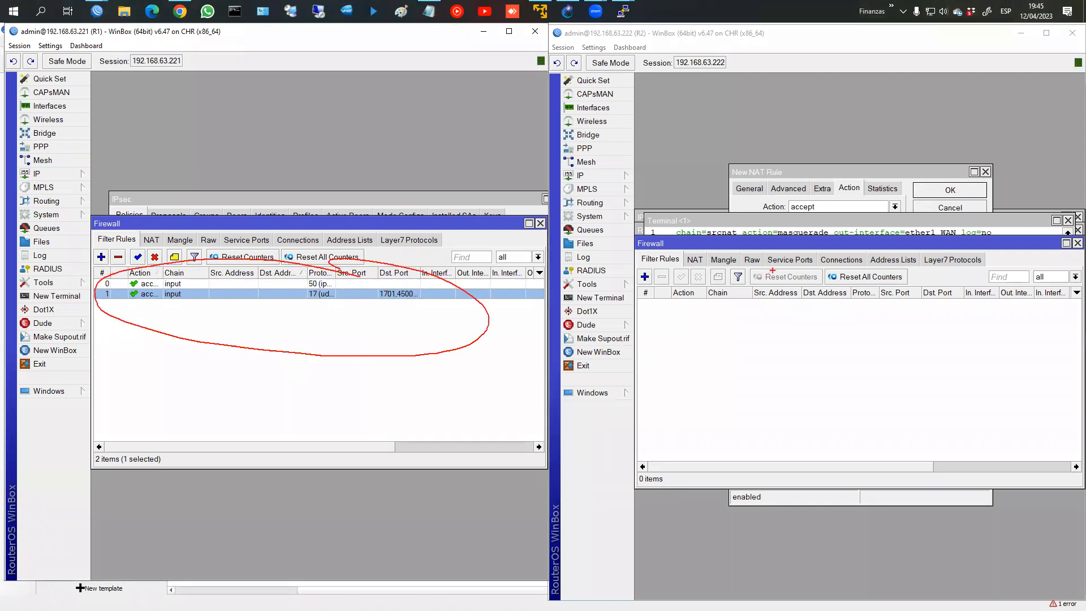
pyautogui.moveTo(675, 272)
pyautogui.mouseDown()
pyautogui.moveTo(645, 255)
pyautogui.moveTo(689, 253)
pyautogui.mouseUp()
pyautogui.moveTo(303, 287)
pyautogui.mouseDown()
pyautogui.moveTo(353, 285)
pyautogui.moveTo(293, 279)
pyautogui.moveTo(346, 303)
pyautogui.moveTo(327, 293)
pyautogui.mouseUp()
pyautogui.press('Escape')
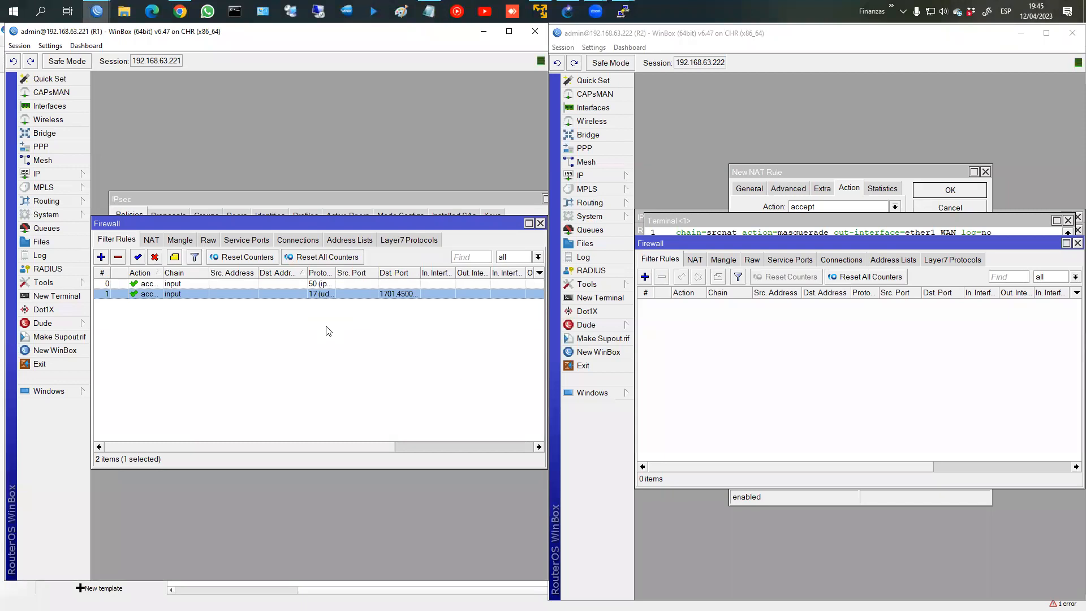
# Step: Add a forward rule accepting established and related connections, commented 'Aceptar conex est/related'
pyautogui.click(101, 258)
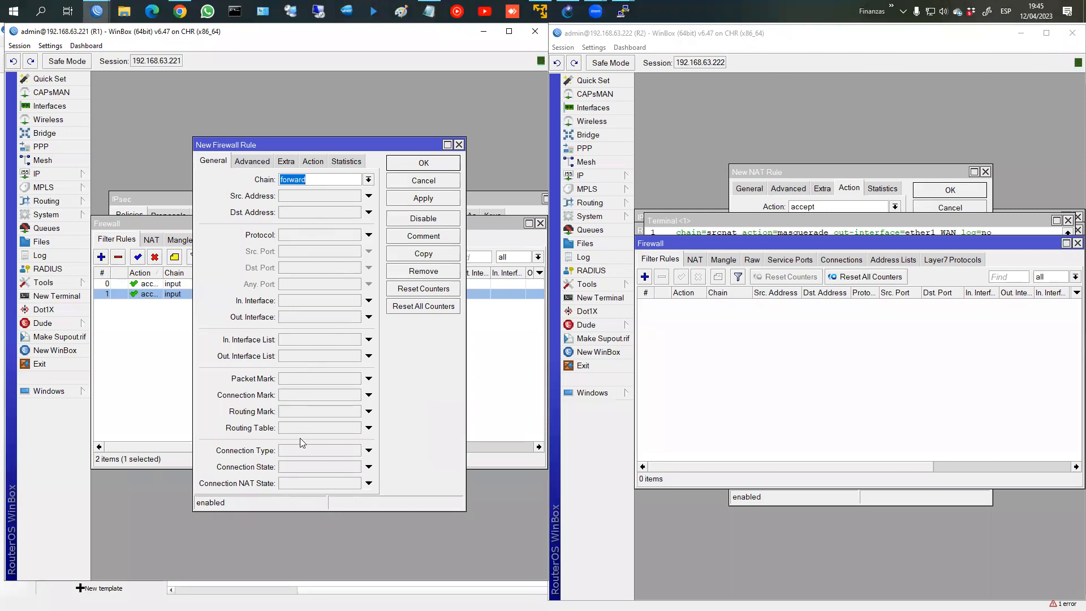
pyautogui.click(368, 467)
pyautogui.click(277, 467)
pyautogui.click(332, 468)
pyautogui.click(502, 237)
pyautogui.write('A')
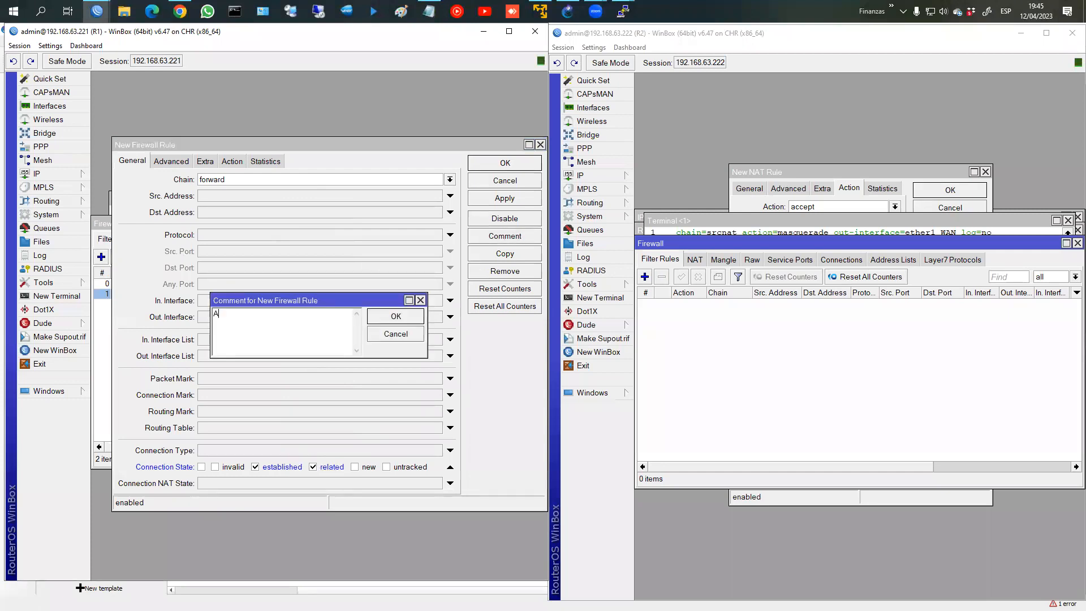
pyautogui.write('ceptar conex est/related')
pyautogui.click(396, 316)
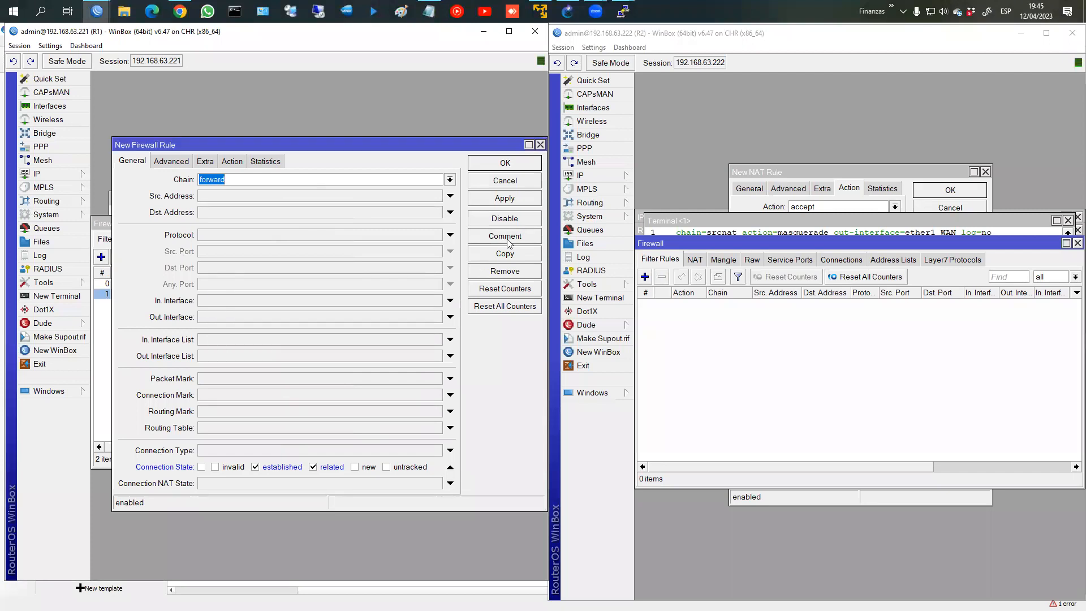
pyautogui.click(506, 164)
pyautogui.click(184, 315)
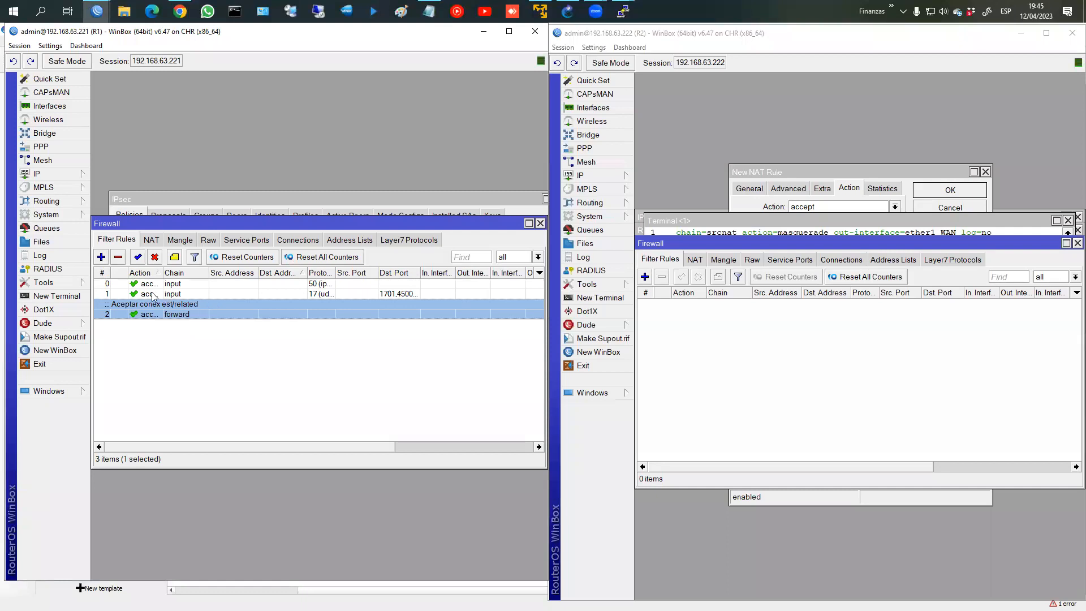
# Step: Add a forward fasttrack-connection rule for established and related connections
pyautogui.doubleClick(101, 257)
pyautogui.click(468, 195)
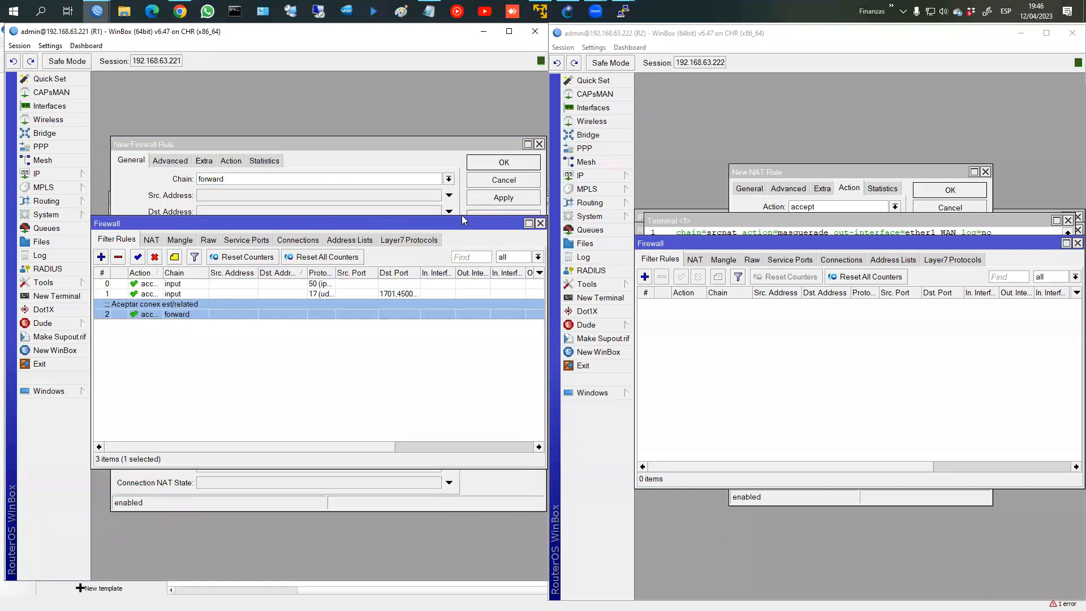
pyautogui.click(240, 192)
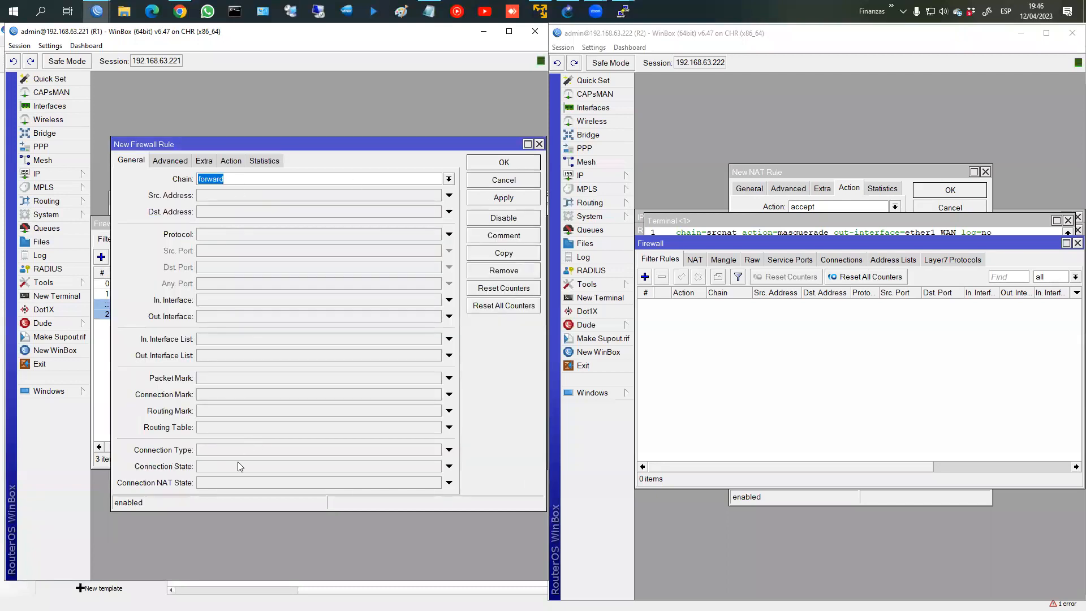
pyautogui.click(266, 466)
pyautogui.click(280, 466)
pyautogui.click(331, 468)
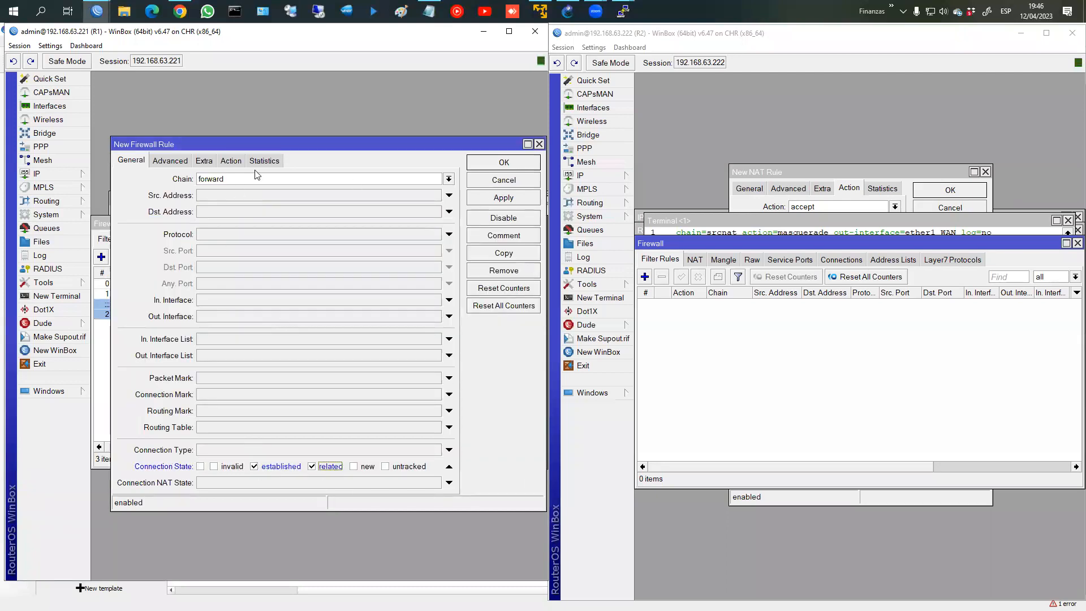
pyautogui.click(232, 162)
pyautogui.click(237, 179)
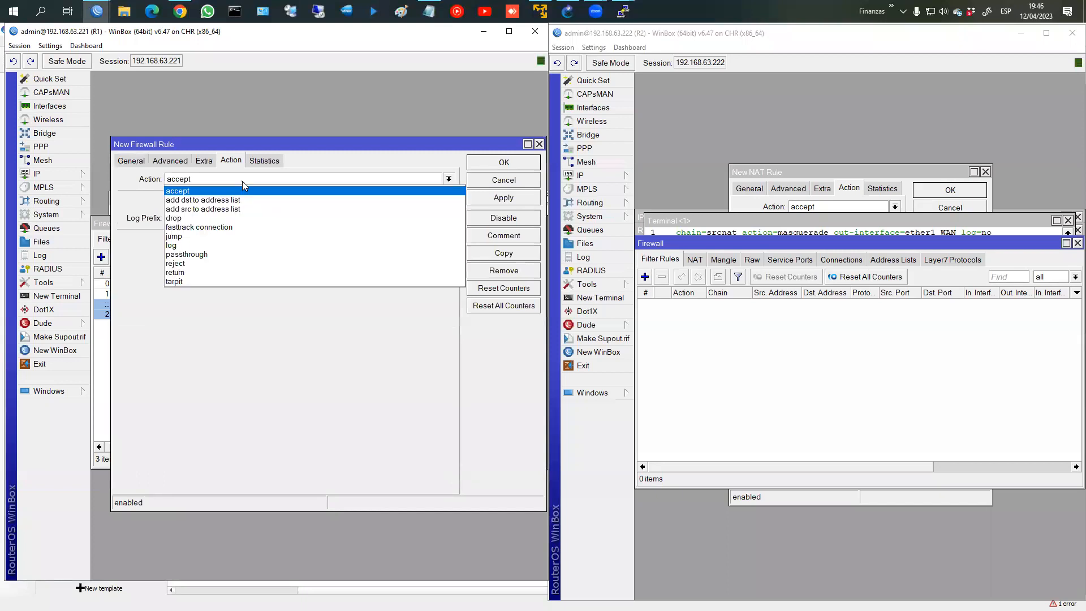
pyautogui.click(226, 232)
pyautogui.click(498, 162)
pyautogui.click(217, 341)
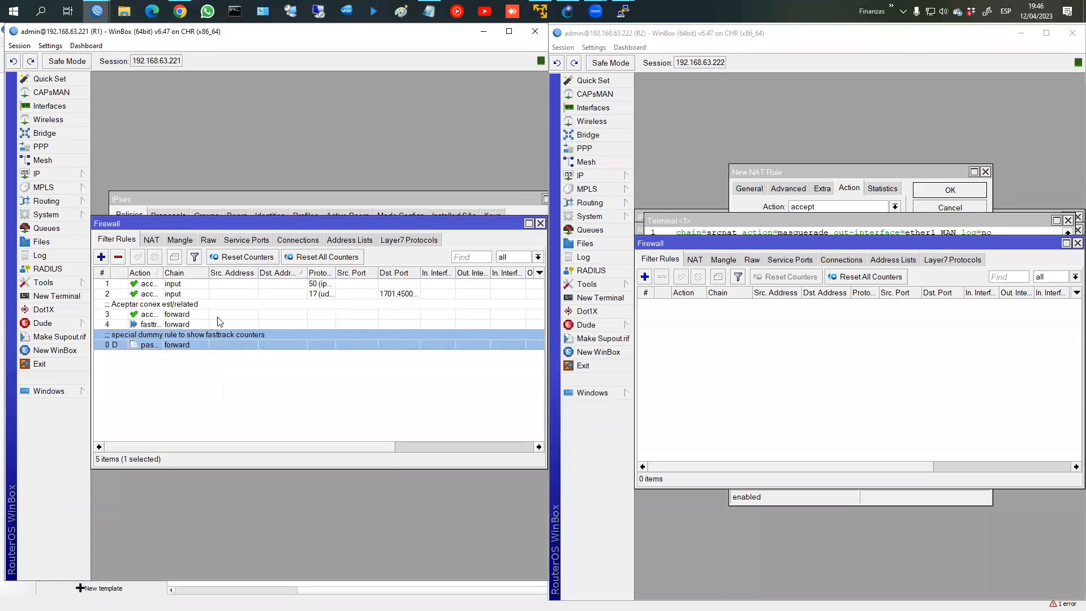
# Step: Review the fasttrack rule, sort by number, and move it above the accept forward rule
pyautogui.click(185, 325)
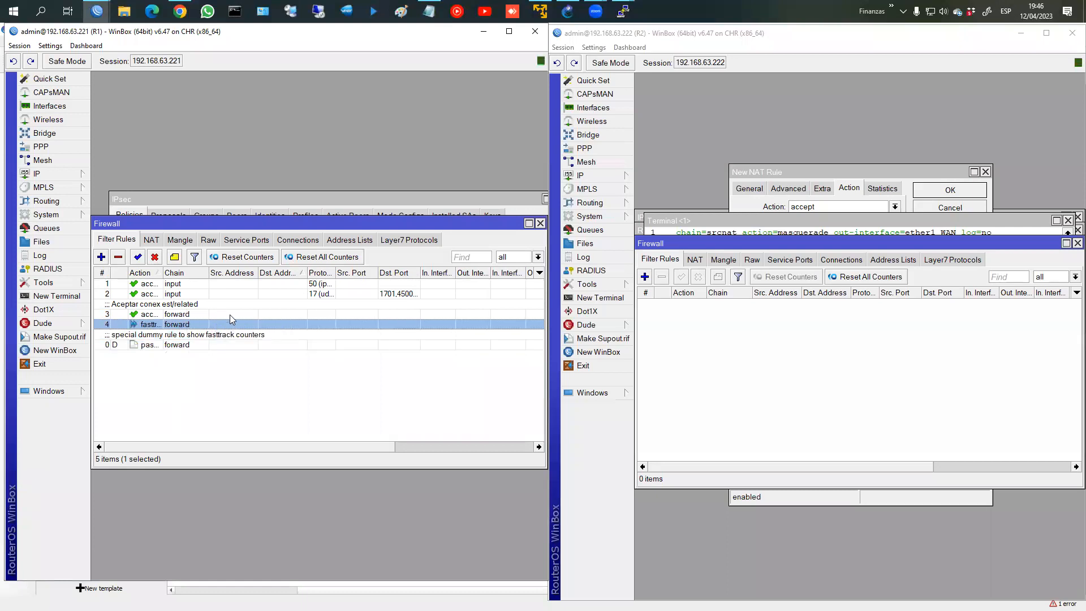
pyautogui.click(210, 317)
pyautogui.doubleClick(178, 327)
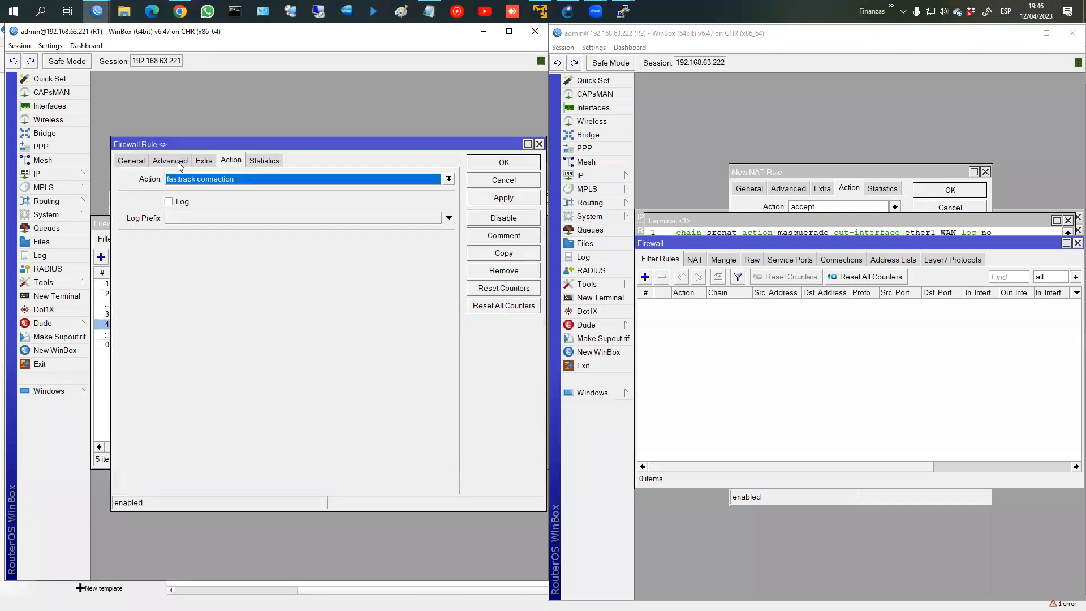
pyautogui.click(144, 162)
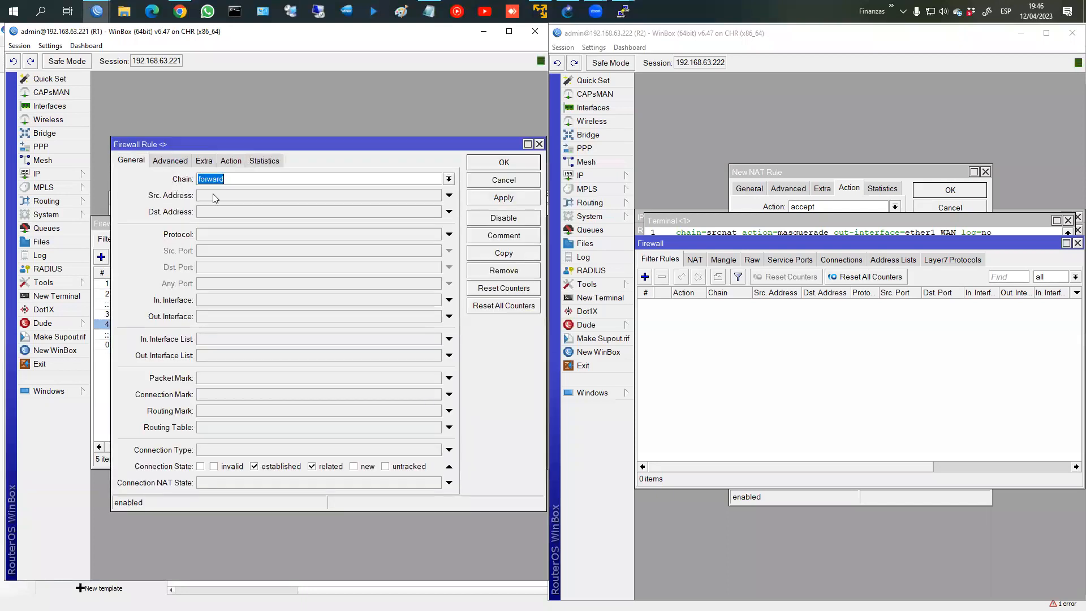
pyautogui.click(477, 166)
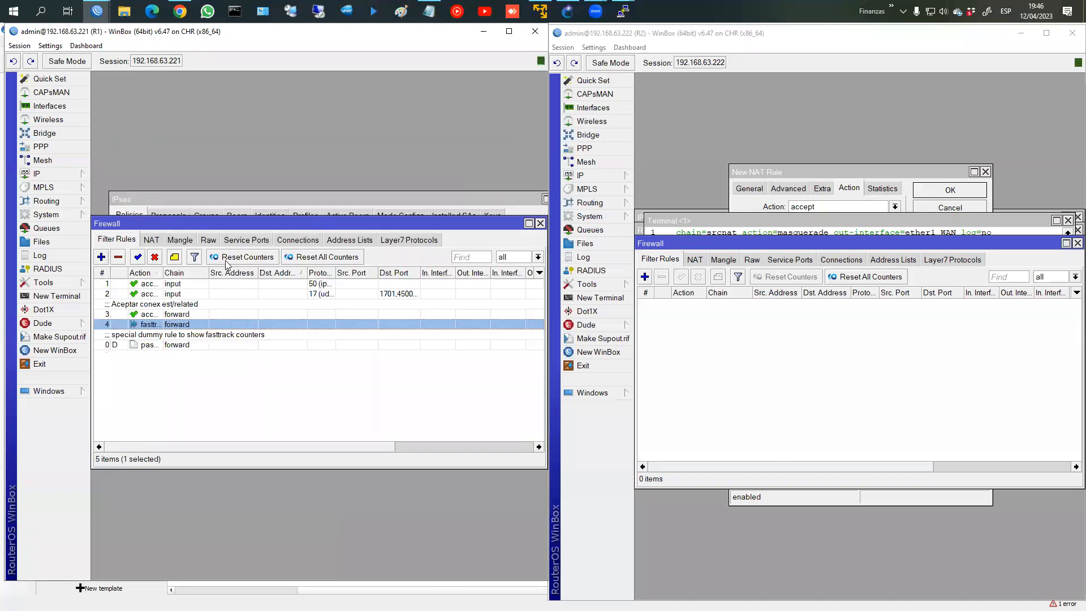
pyautogui.click(186, 345)
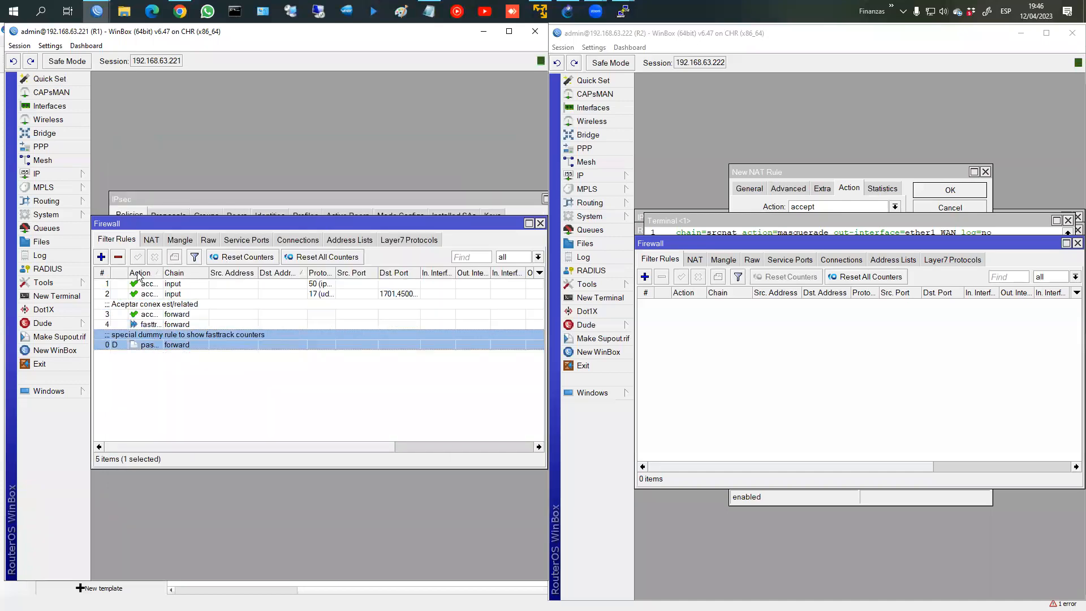
pyautogui.click(103, 274)
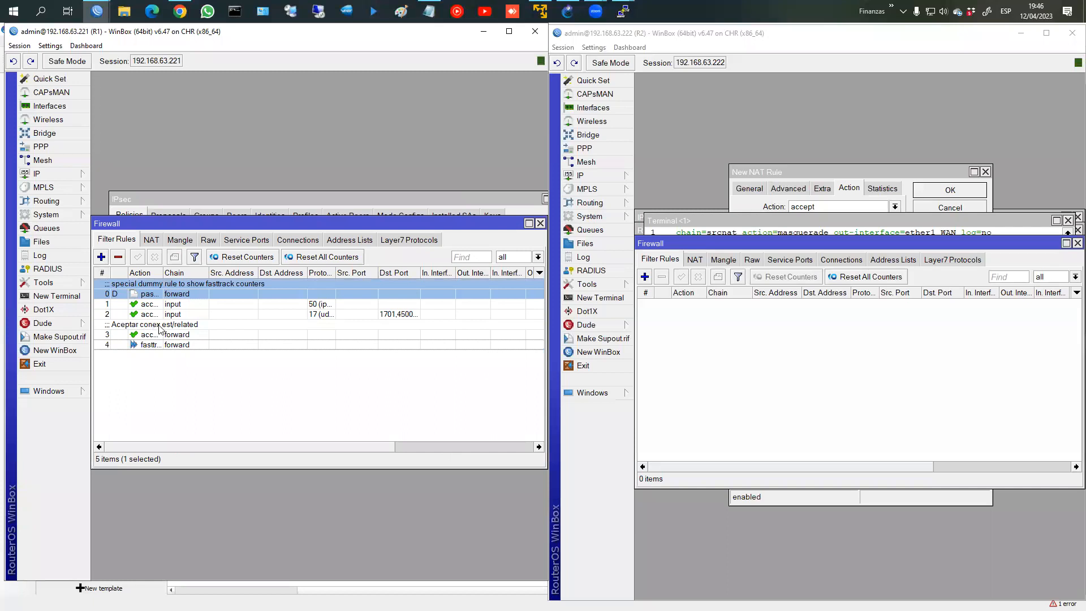
pyautogui.moveTo(164, 344); pyautogui.dragTo(169, 330)
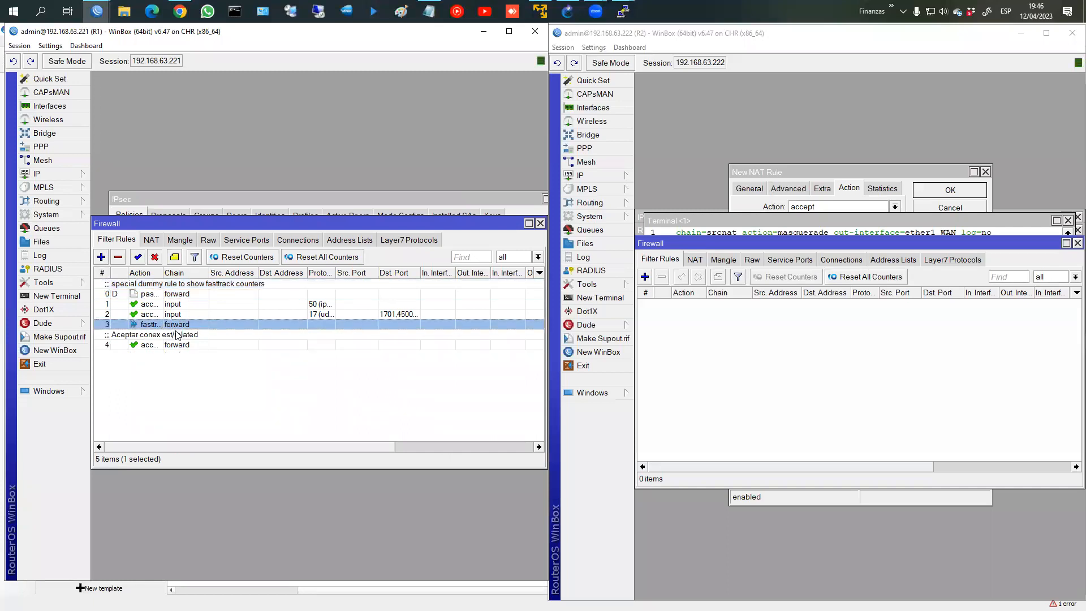
# Step: Comment the fasttrack rule 'Fast track connections', fixing the 'connectiones' typo
pyautogui.click(174, 257)
pyautogui.write('Fa')
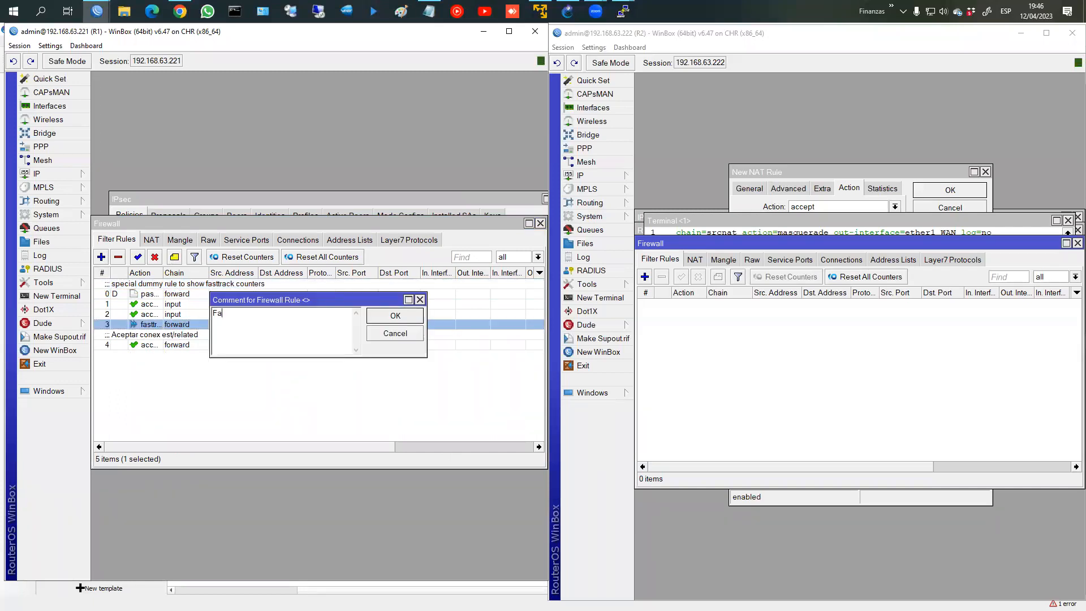
pyautogui.write('st track connectiones')
pyautogui.press('Return')
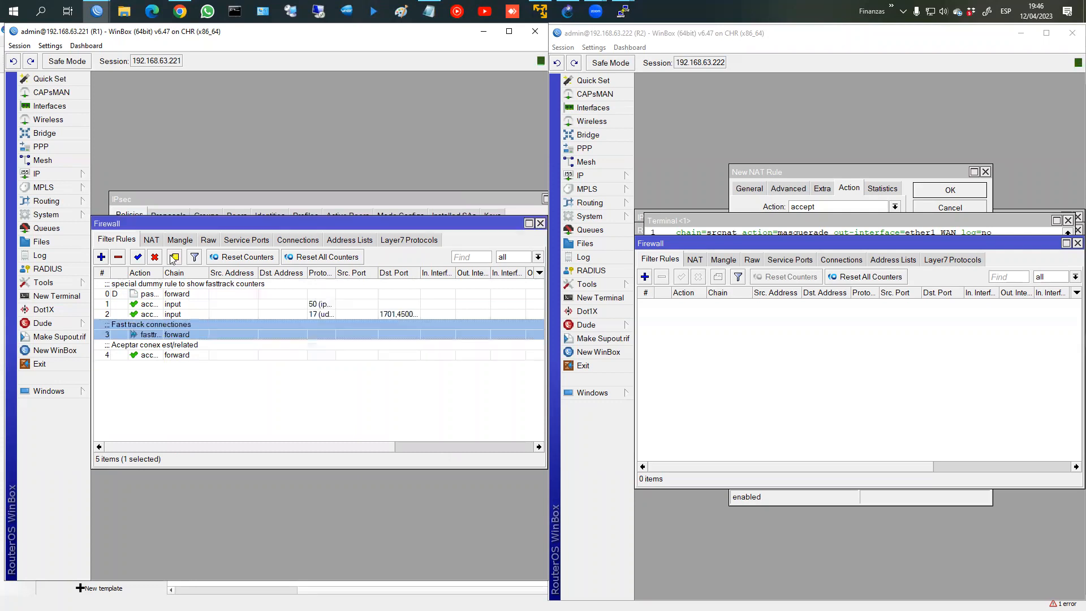
pyautogui.doubleClick(201, 328)
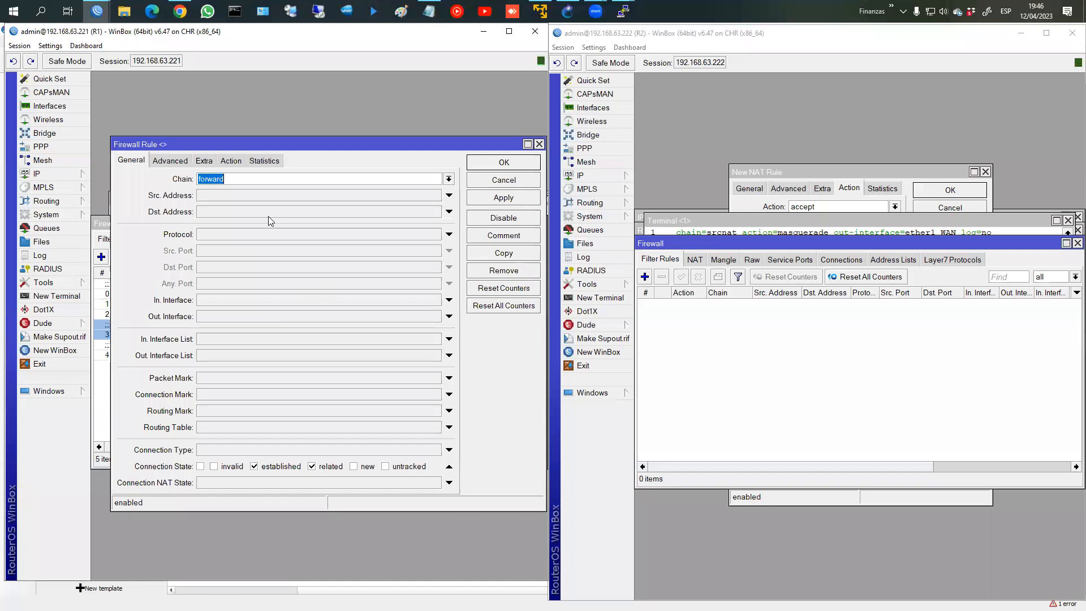
pyautogui.click(511, 180)
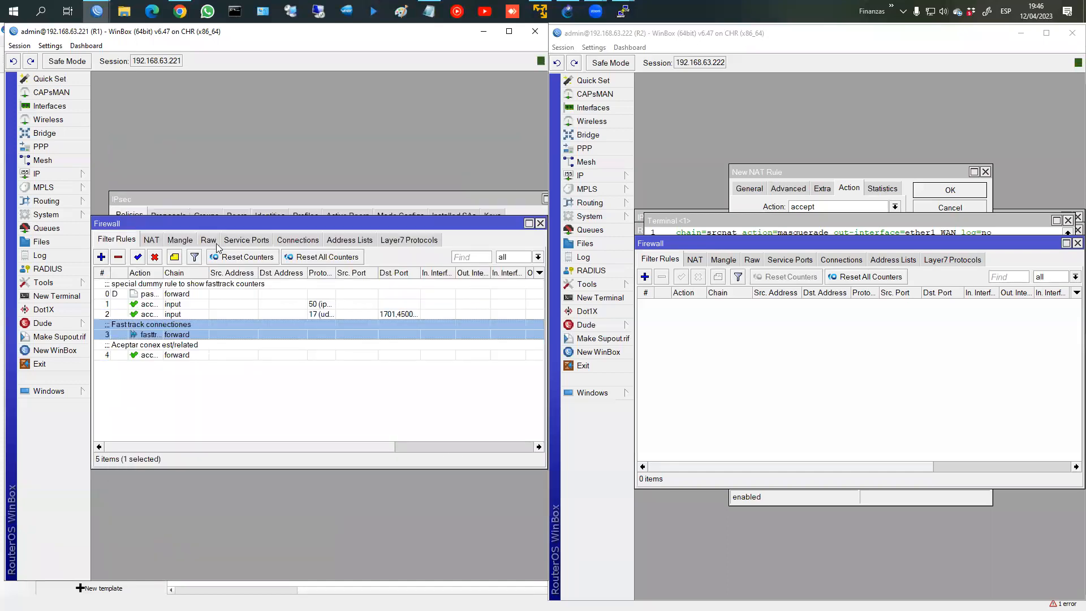
pyautogui.click(174, 257)
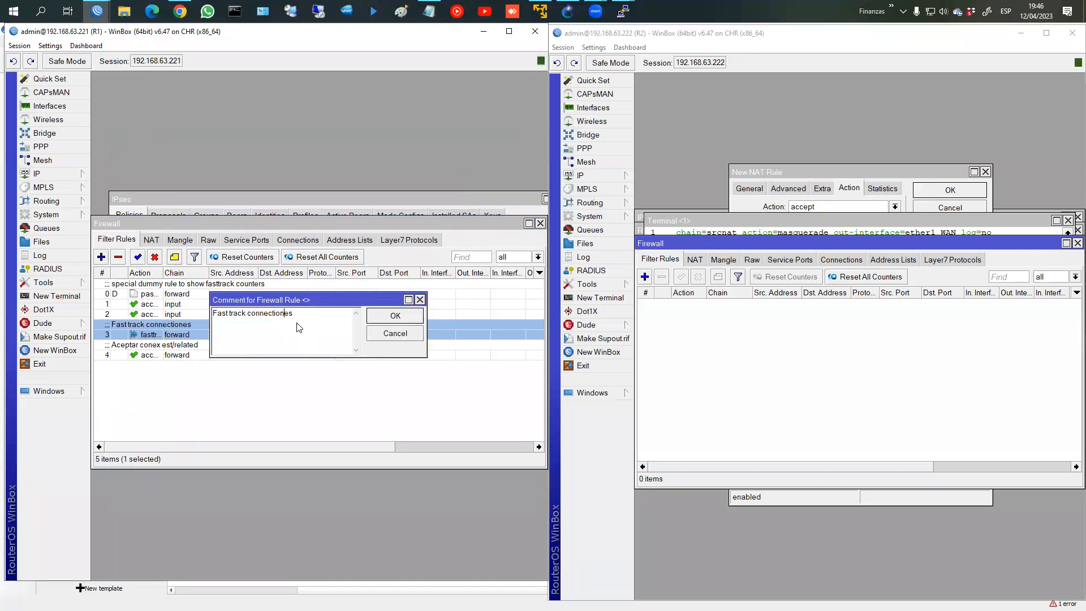
pyautogui.press('Delete')
pyautogui.press('Return')
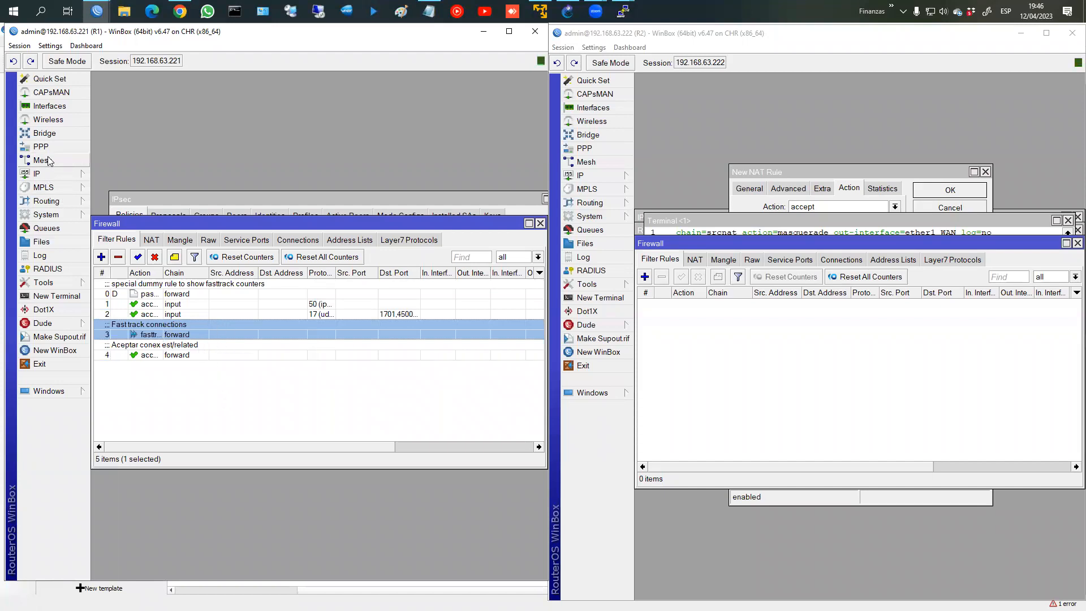
pyautogui.click(50, 106)
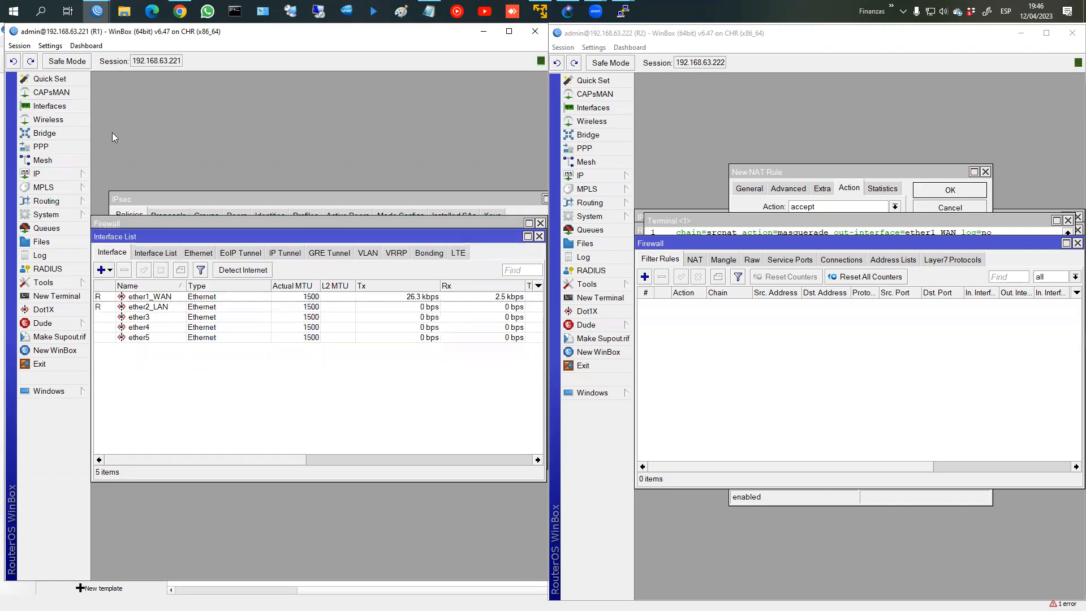
pyautogui.click(102, 269)
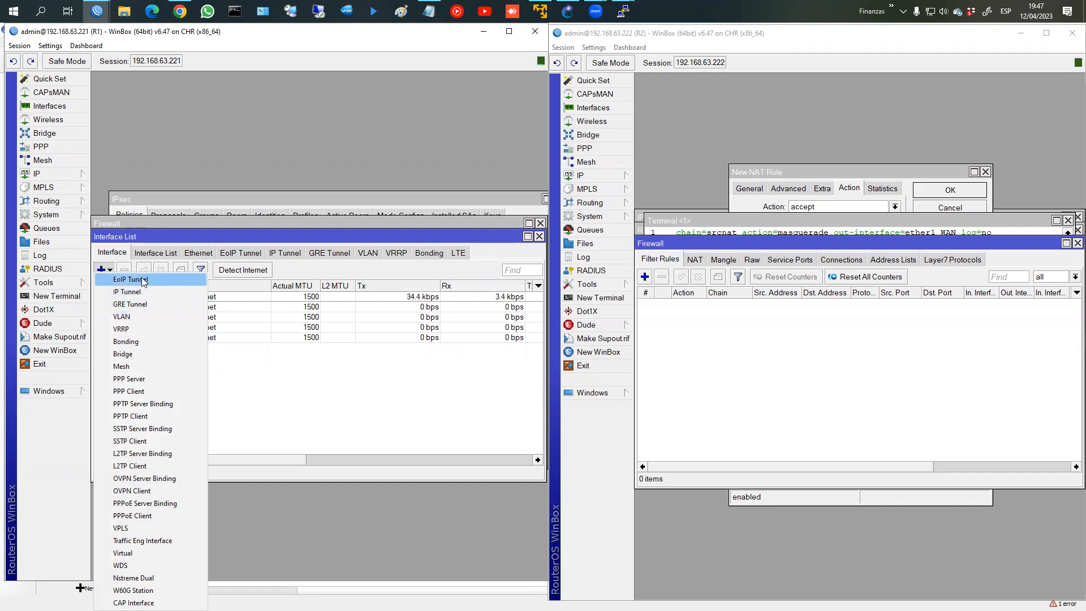
pyautogui.click(141, 292)
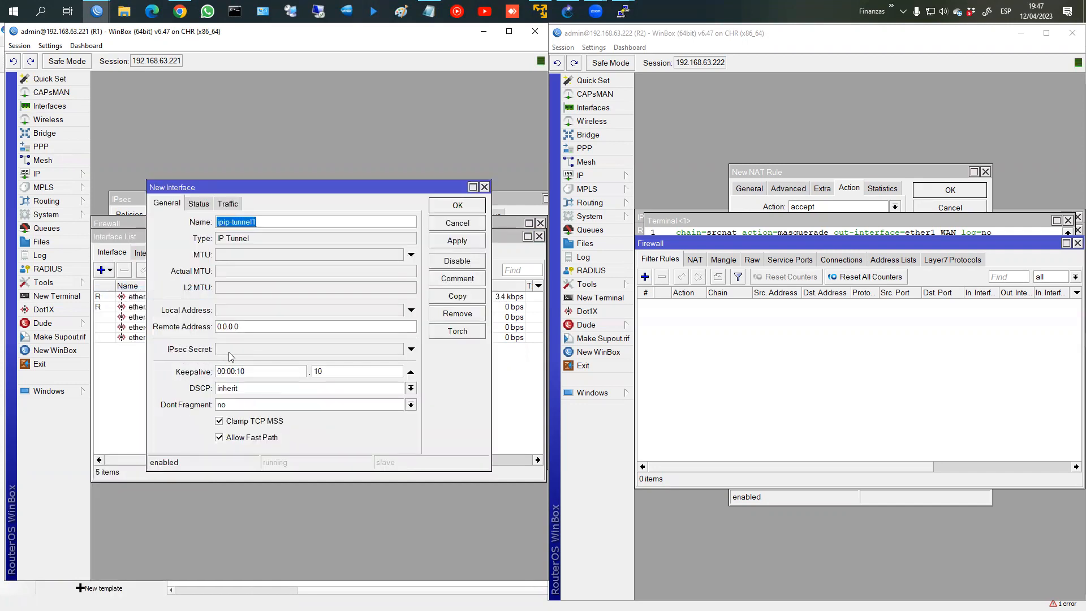
pyautogui.click(270, 350)
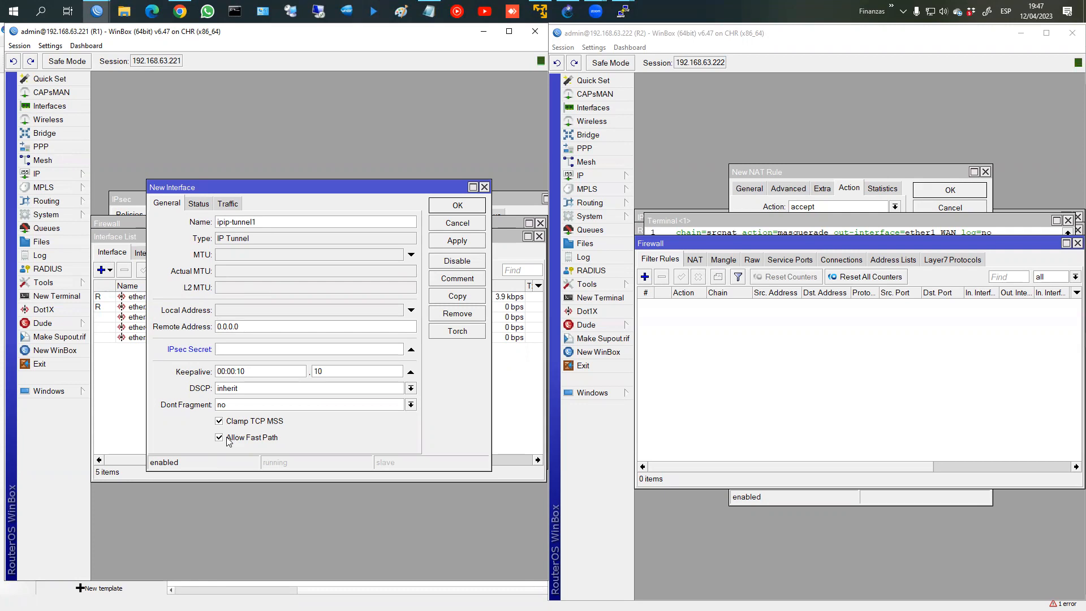
pyautogui.click(467, 223)
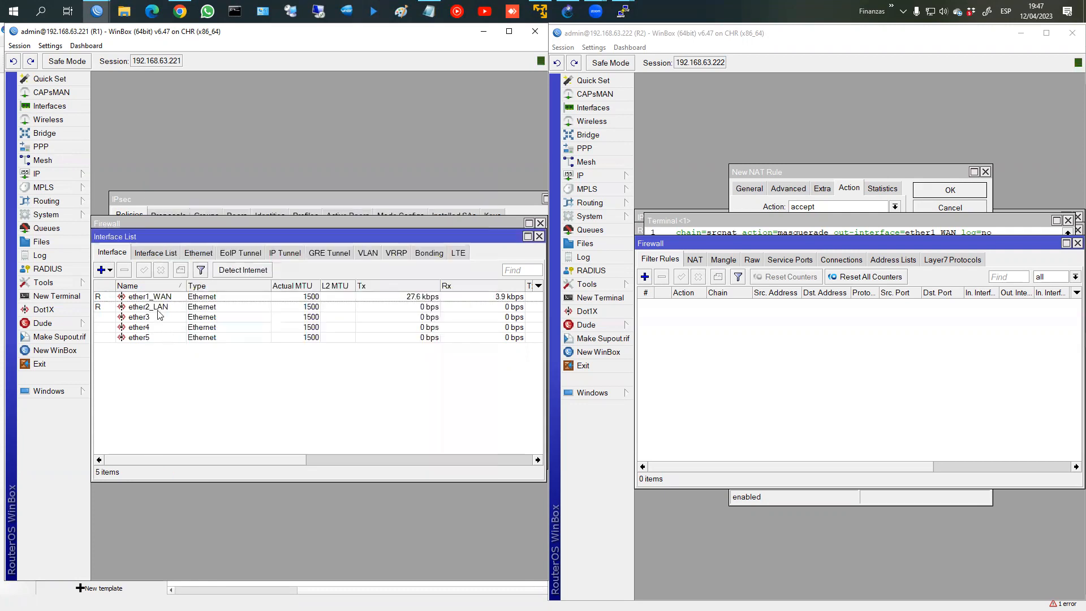
pyautogui.click(539, 236)
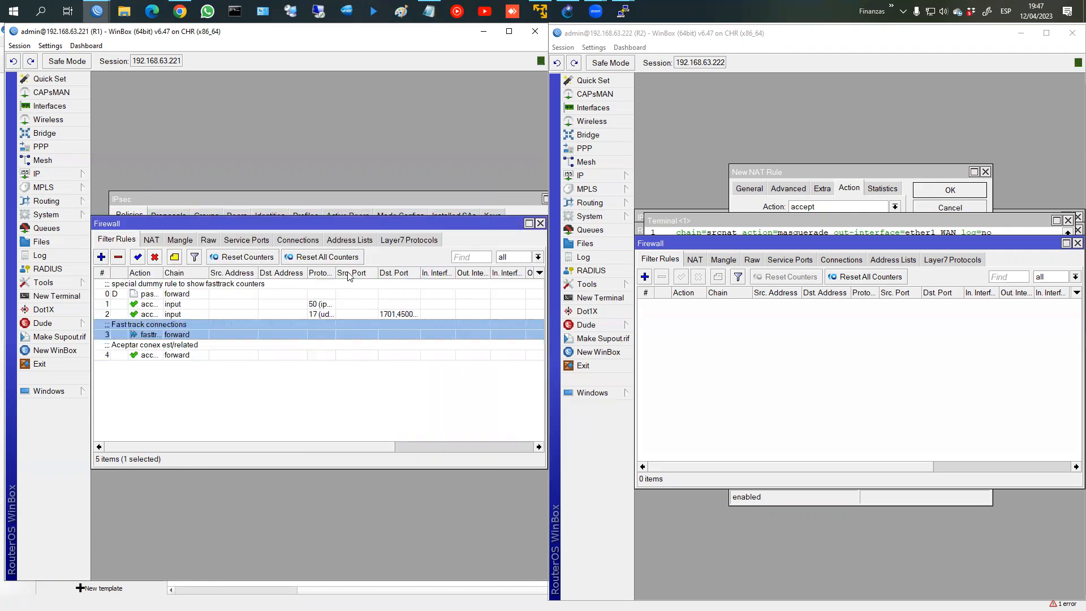
# Step: Review the established/related and fasttrack rules in R1's firewall filter list
pyautogui.click(135, 347)
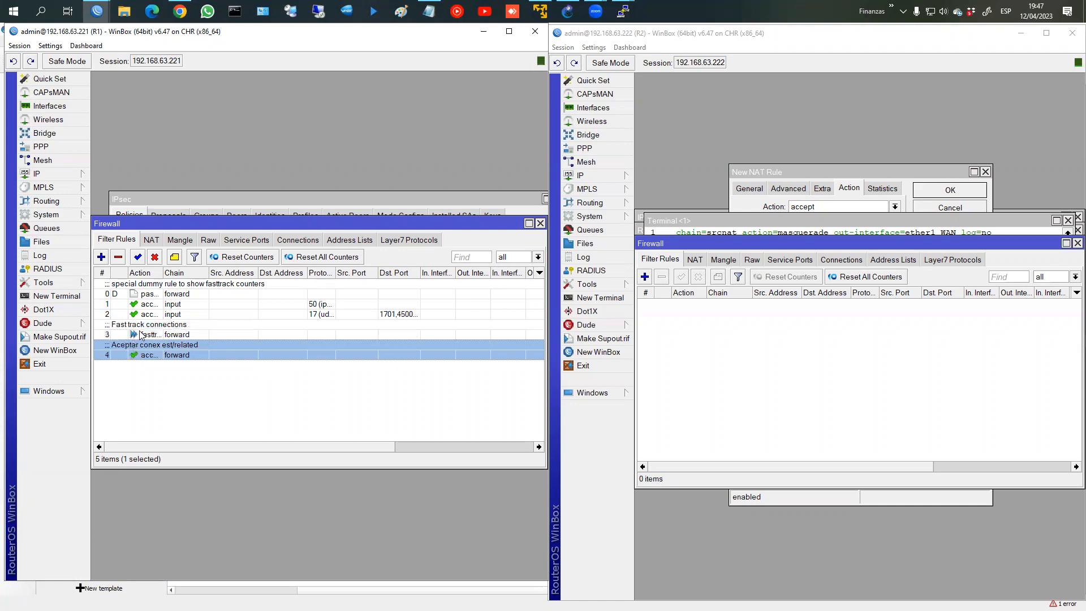
pyautogui.click(143, 333)
pyautogui.click(141, 350)
pyautogui.click(145, 334)
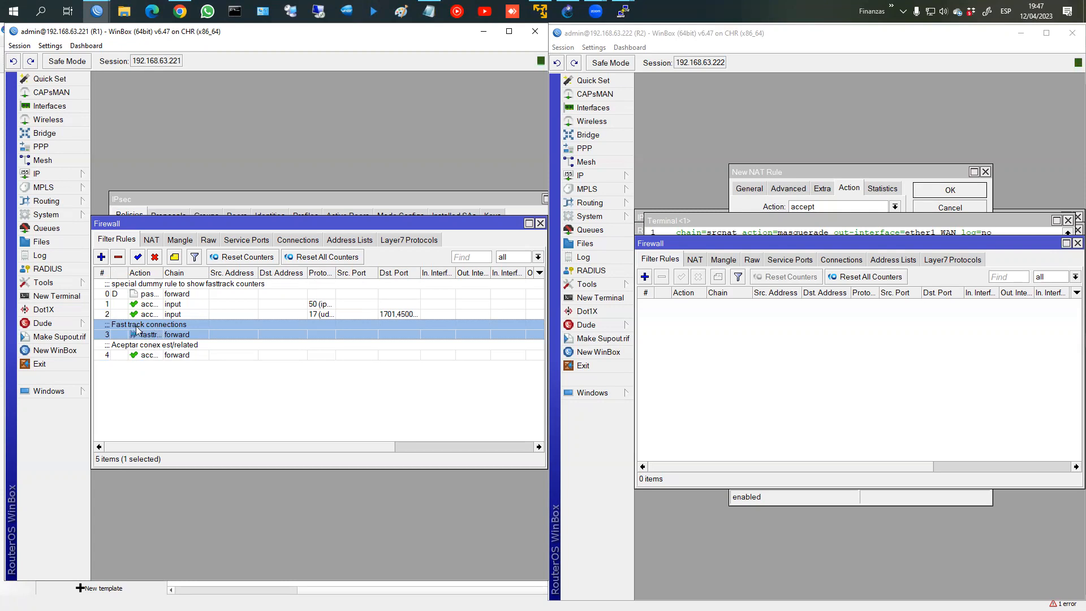
# Step: Add a forward accept rule from 192.168.1.0/24 to 192.168.2.0/24 with comment IPSEC
pyautogui.click(101, 257)
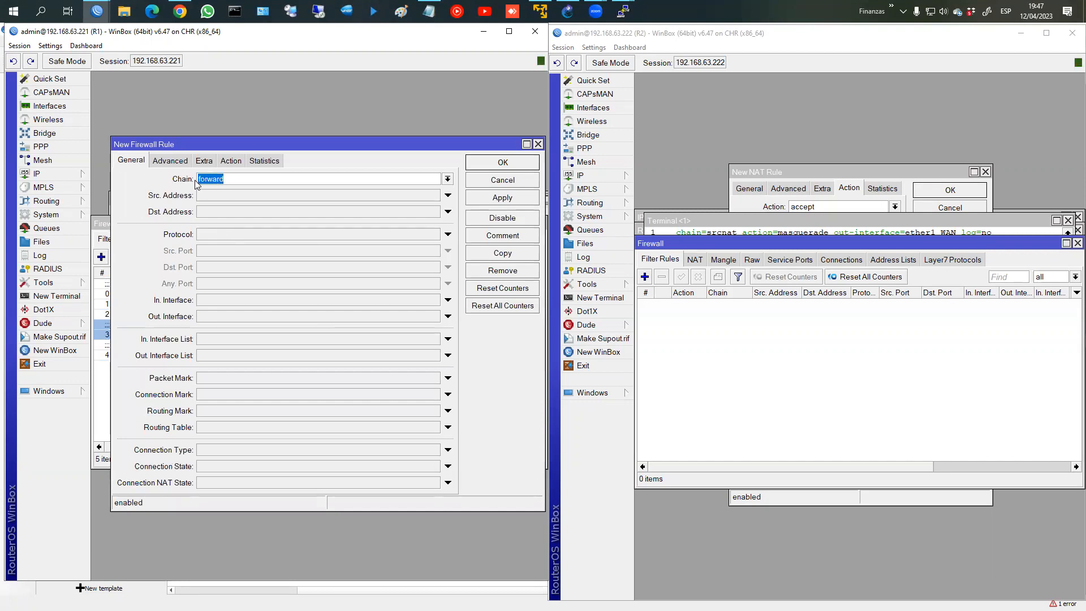
pyautogui.click(211, 198)
pyautogui.write('192.168.1.0/24')
pyautogui.click(241, 212)
pyautogui.write('192.168/')
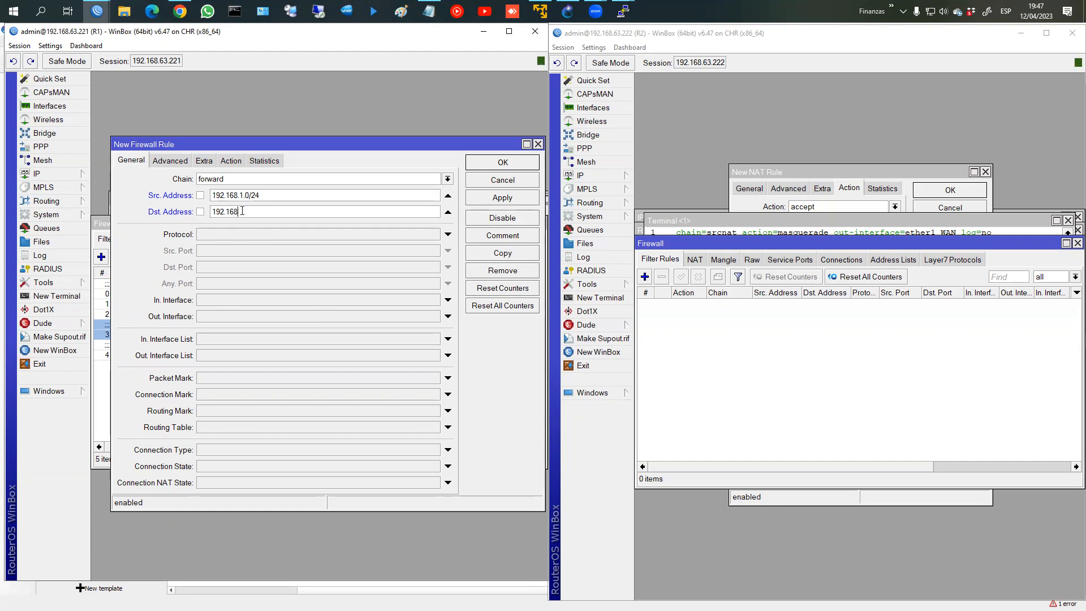
pyautogui.write('2.0/24')
pyautogui.click(231, 161)
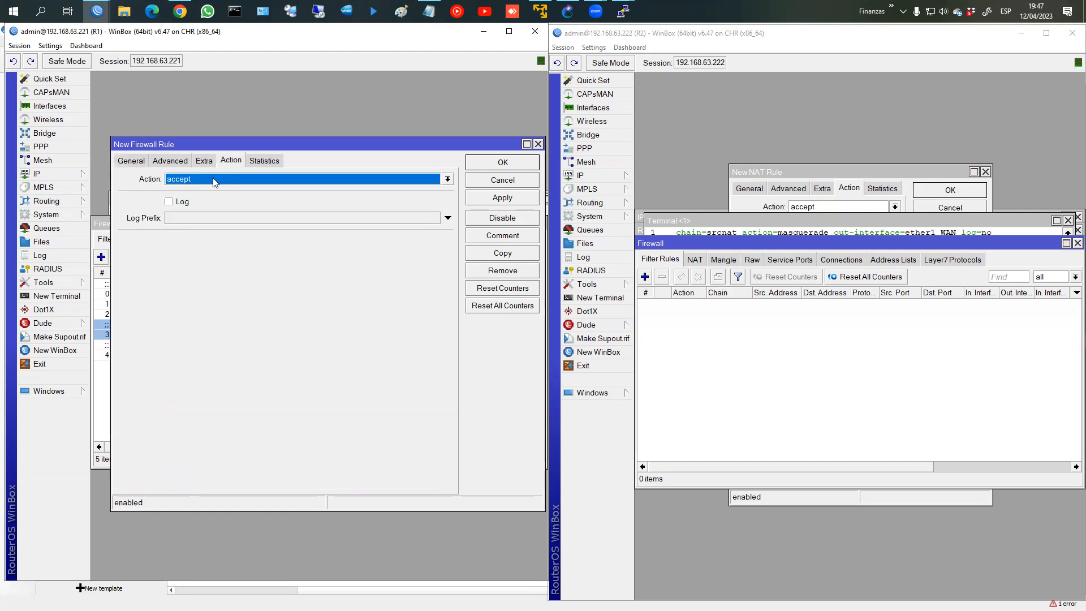
pyautogui.click(129, 161)
pyautogui.click(503, 235)
pyautogui.write('IPSEC')
pyautogui.press('Return')
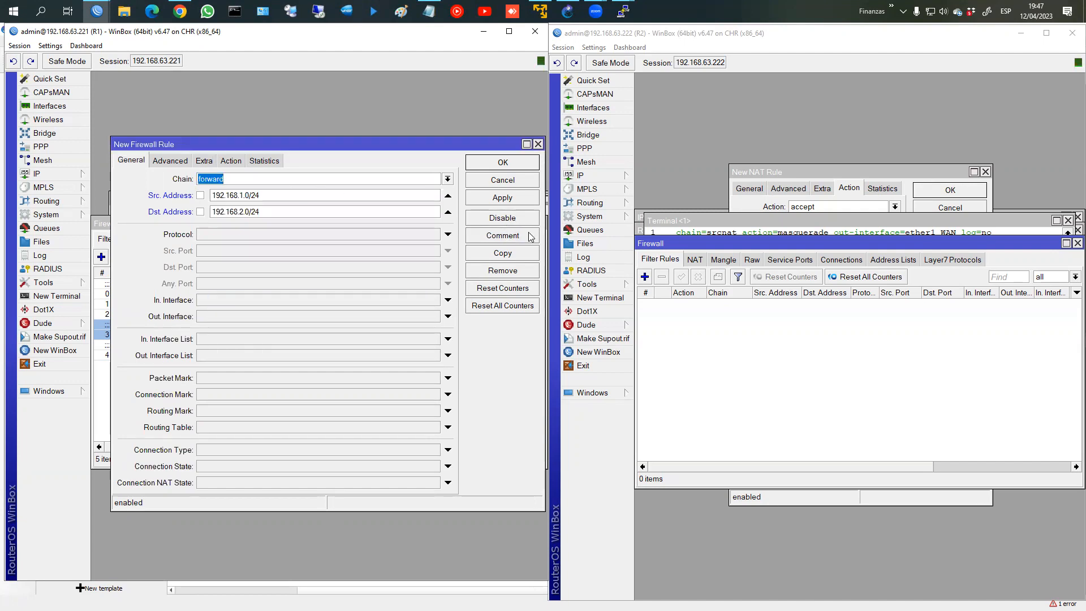
pyautogui.click(496, 202)
# Step: Copy the rule as a reverse accept rule from 192.168.2.0/24 to 192.168.1.0/24
pyautogui.click(503, 255)
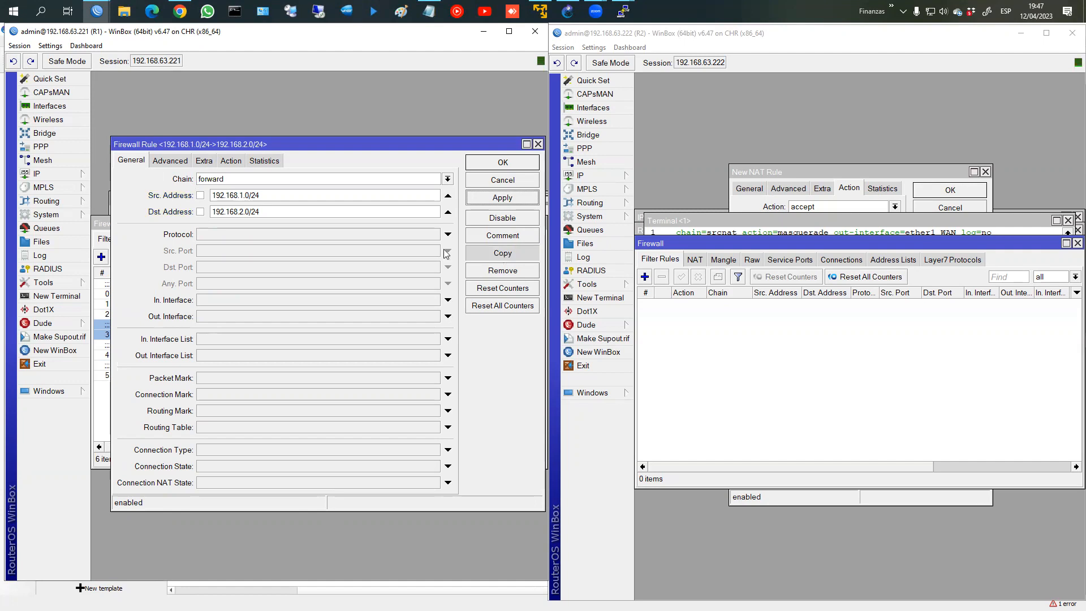
pyautogui.doubleClick(236, 227)
pyautogui.hotkey('ctrl', 'c')
pyautogui.moveTo(258, 210); pyautogui.dragTo(180, 211)
pyautogui.hotkey('ctrl', 'v')
pyautogui.moveTo(270, 225); pyautogui.dragTo(165, 227)
pyautogui.press('Left')
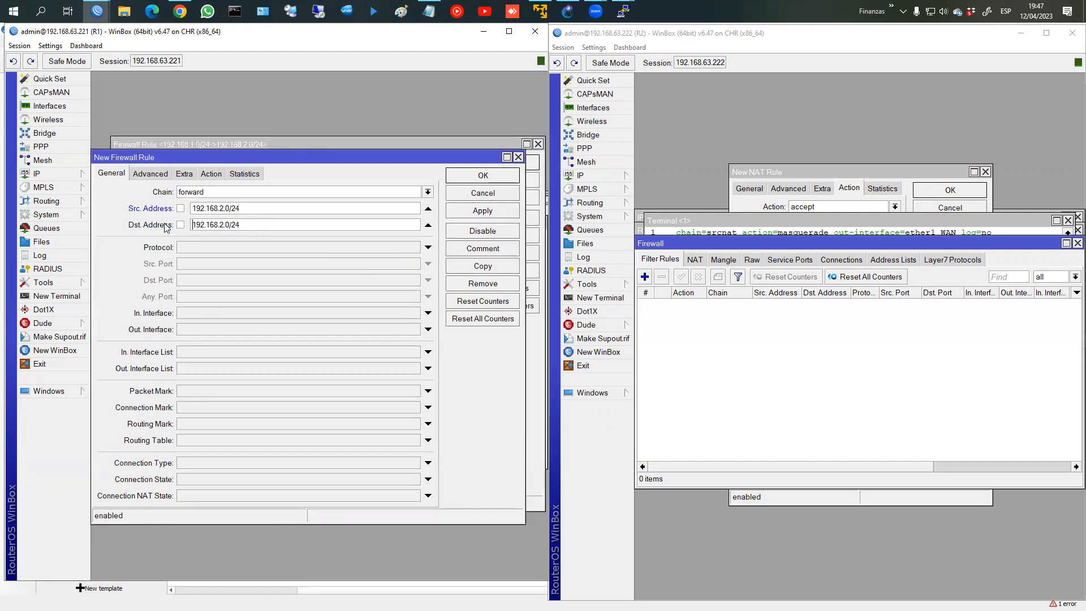
pyautogui.press('Right')
pyautogui.press('Right')
pyautogui.press('Right')
pyautogui.press('Right')
pyautogui.press('Right')
pyautogui.press('Right')
pyautogui.press('Right')
pyautogui.hotkey('shift', 'Right')
pyautogui.write('1')
pyautogui.click(480, 211)
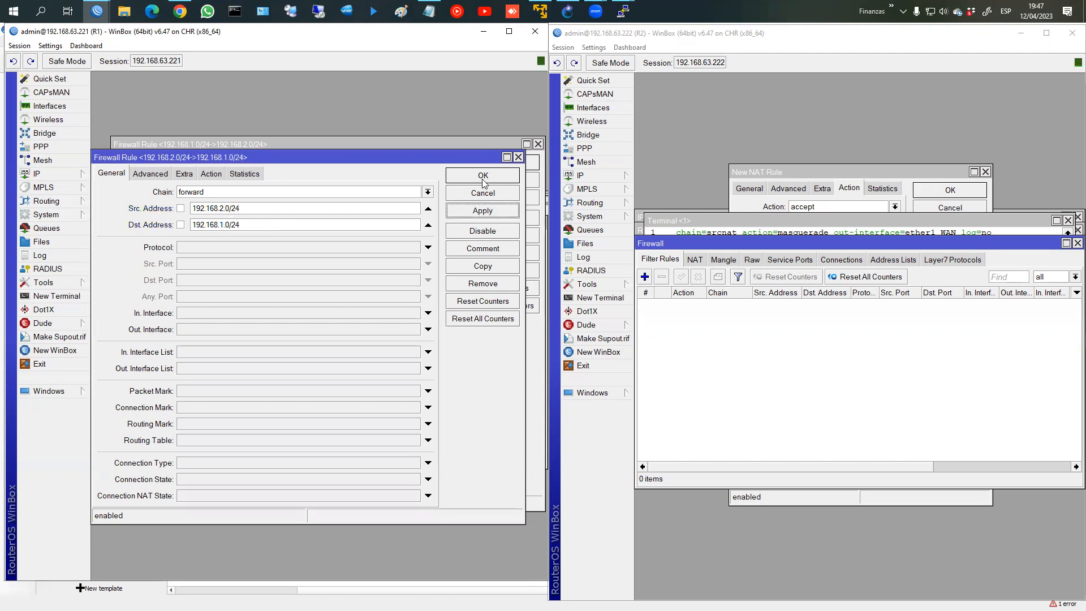
pyautogui.click(484, 176)
pyautogui.click(500, 171)
# Step: Move both IPSEC rules above fasttrack and clear the second rule's duplicate comment
pyautogui.click(152, 352)
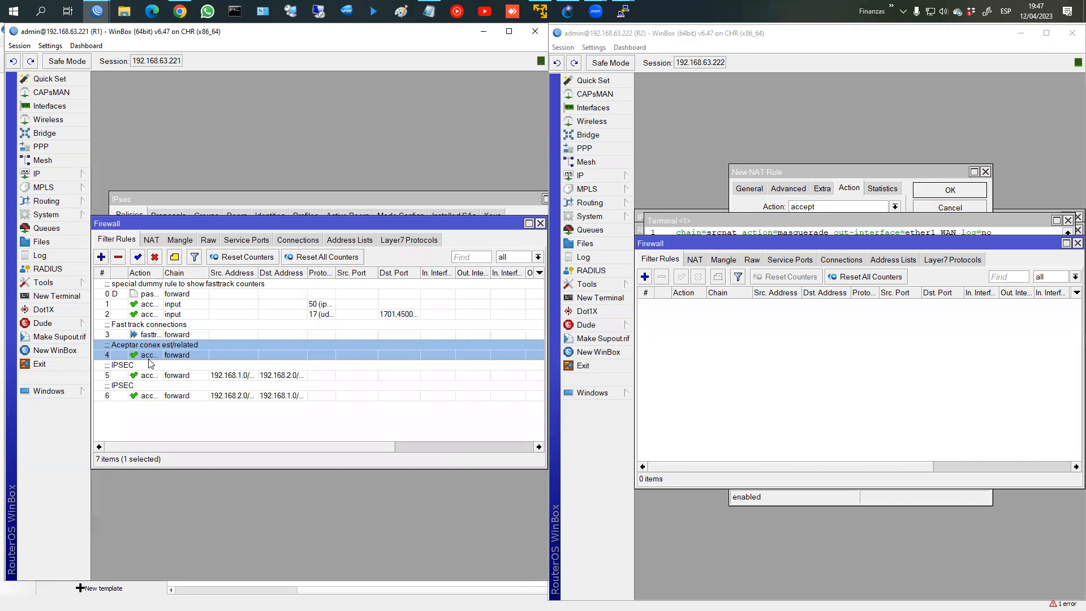
pyautogui.click(135, 376)
pyautogui.keyDown('ctrl'); pyautogui.click(141, 390); pyautogui.keyUp('ctrl')
pyautogui.moveTo(141, 390); pyautogui.dragTo(146, 330)
pyautogui.click(133, 355)
pyautogui.click(174, 258)
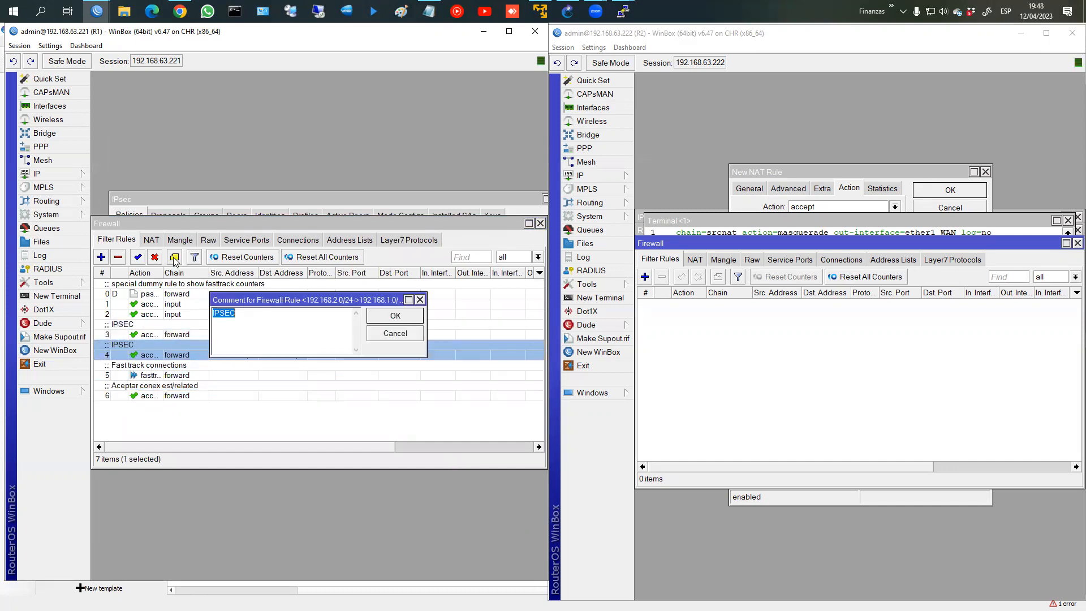
pyautogui.press('Delete')
pyautogui.press('Return')
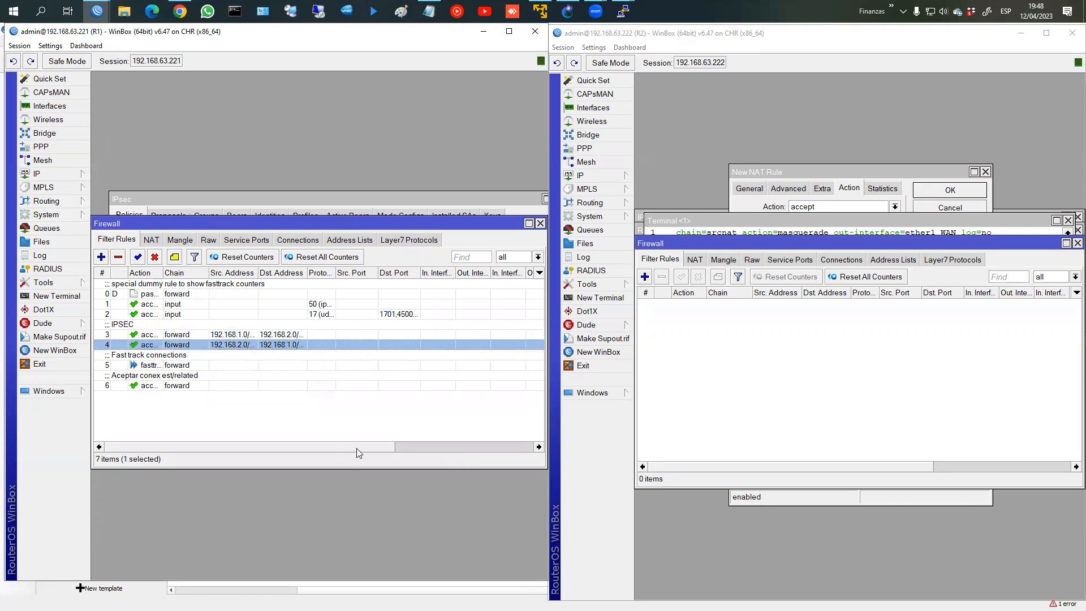
# Step: Check the new rule order, then display R1's Raw firewall rules
pyautogui.click(142, 358)
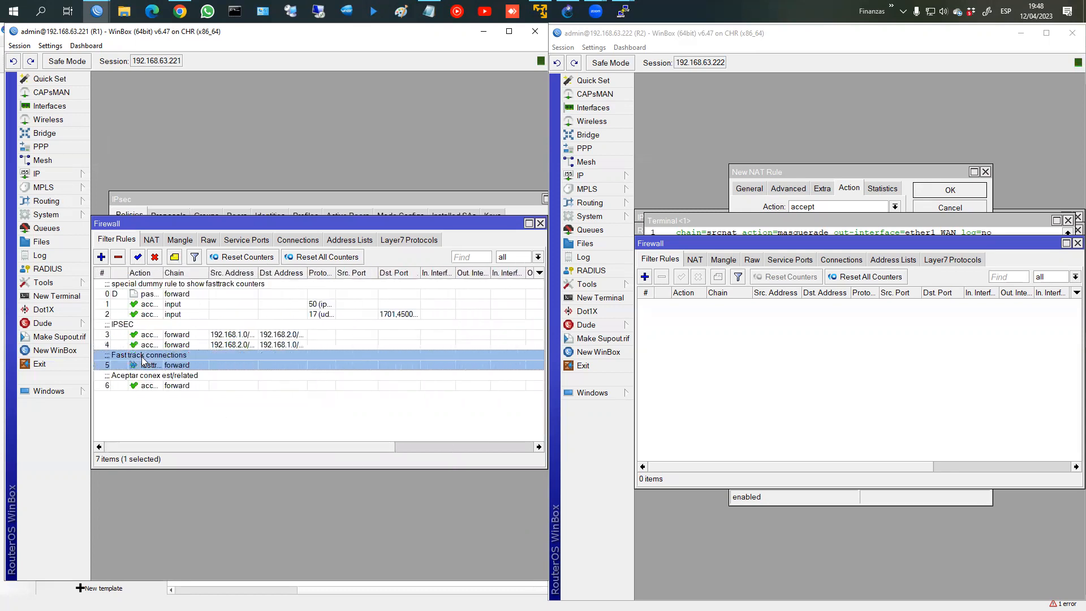
pyautogui.click(163, 344)
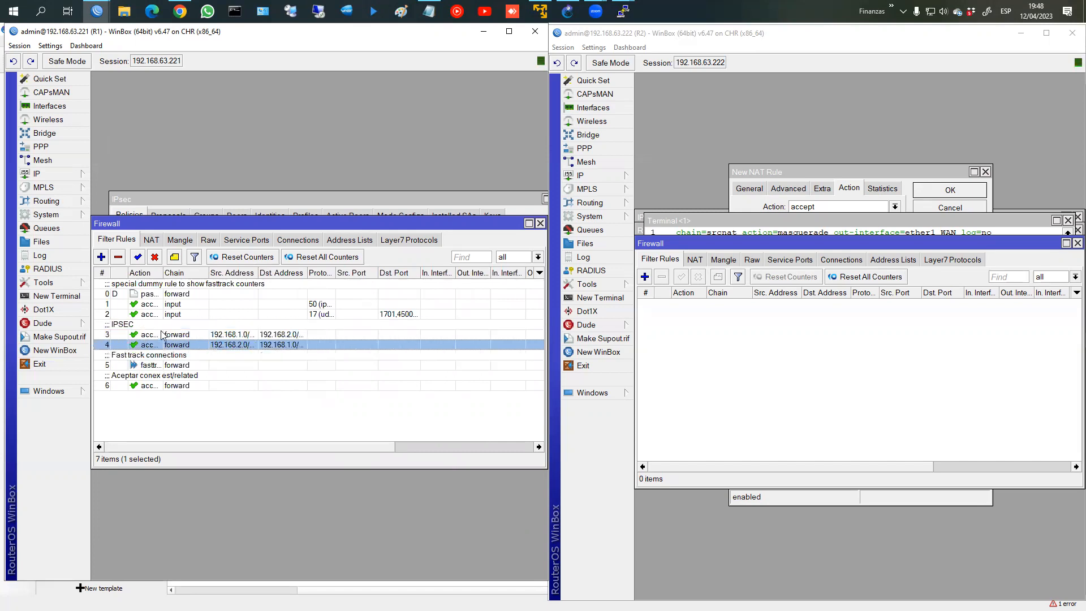
pyautogui.click(164, 364)
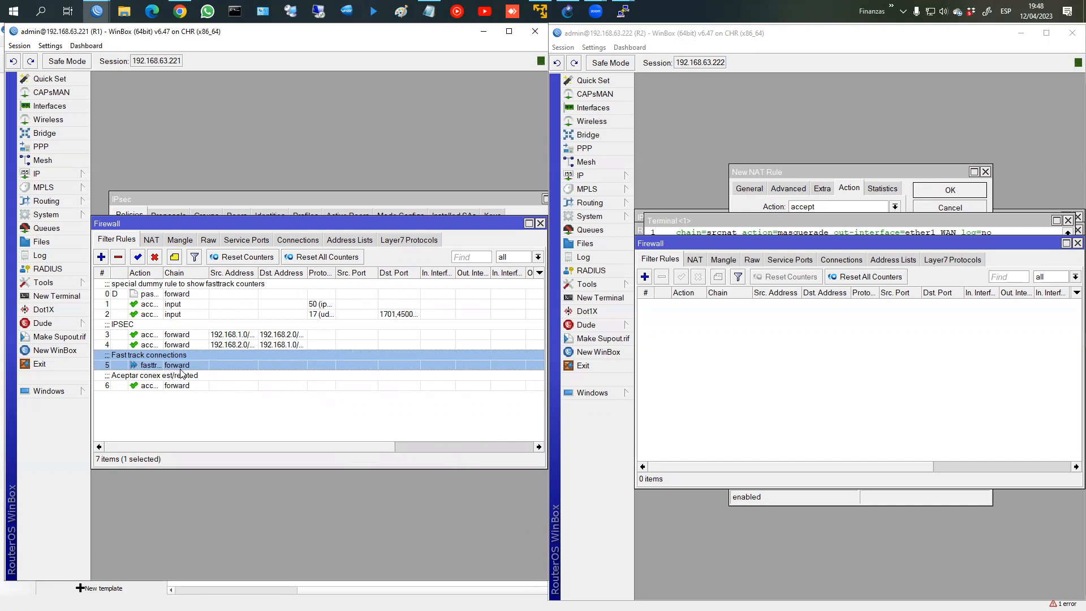
pyautogui.moveTo(97, 11)
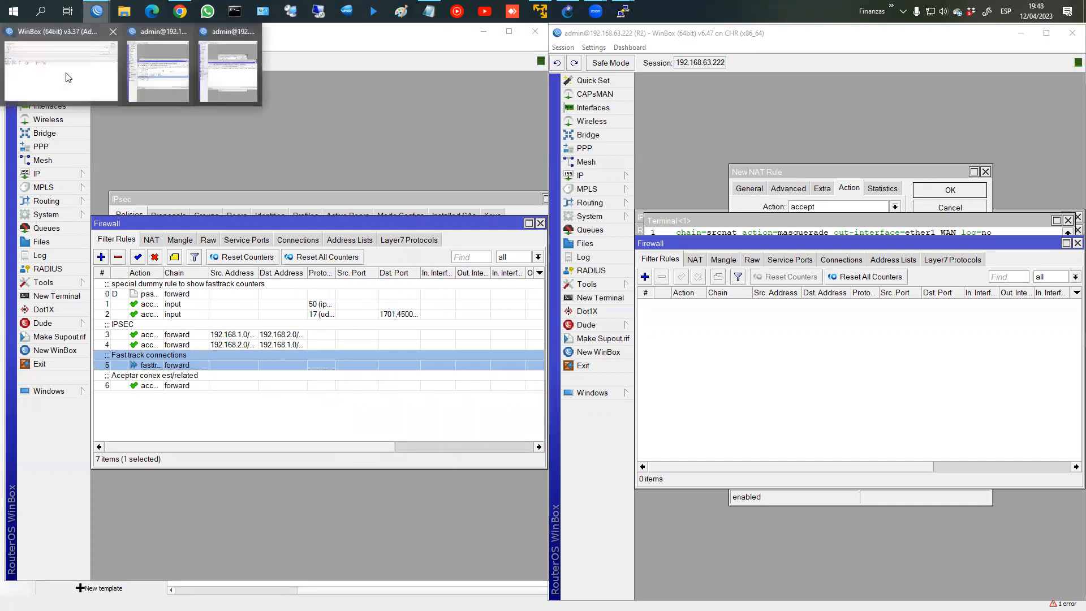
pyautogui.click(66, 74)
pyautogui.moveTo(360, 31); pyautogui.dragTo(362, 0)
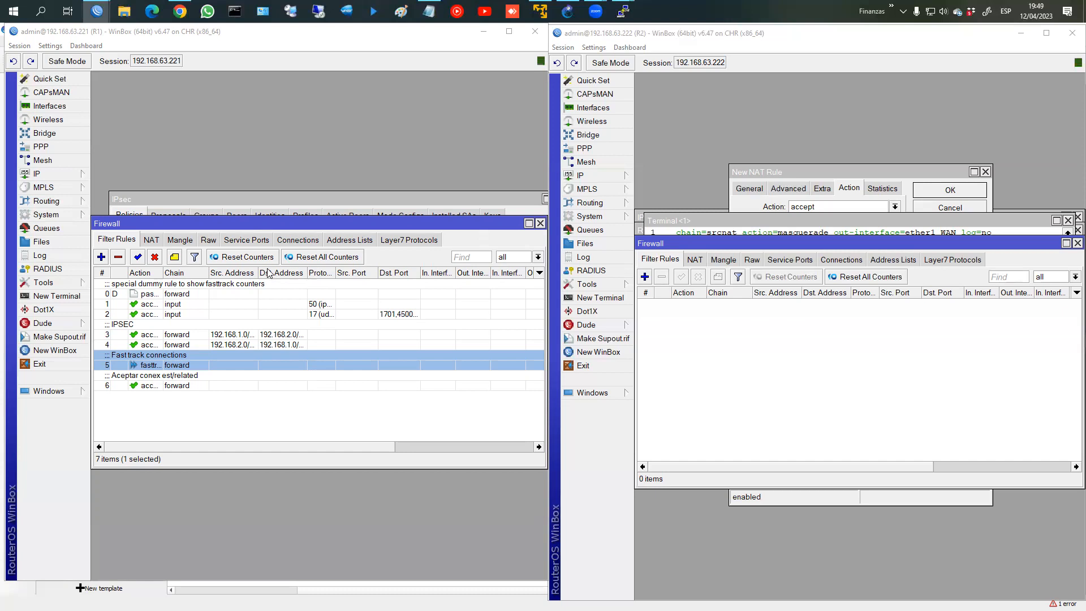
pyautogui.click(210, 243)
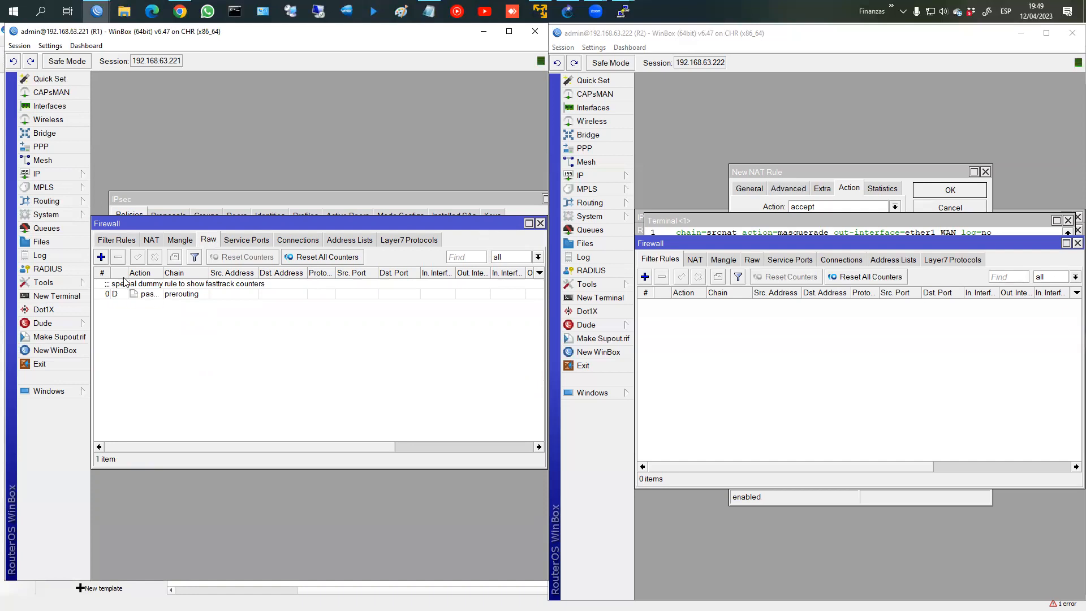
# Step: Start a new raw rule on R1 with the prerouting chain
pyautogui.click(101, 257)
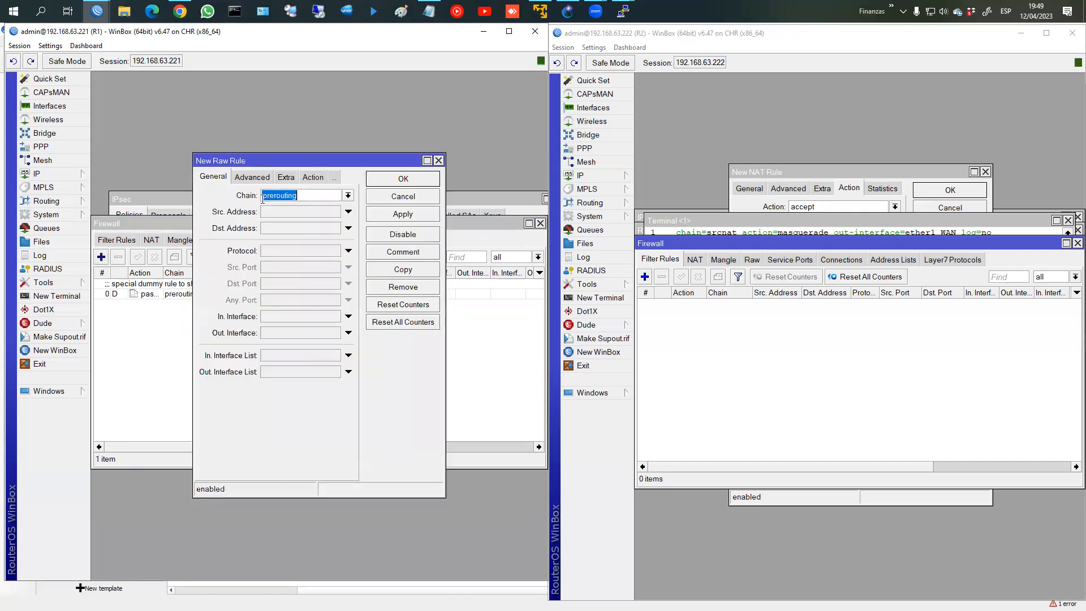
pyautogui.click(347, 196)
pyautogui.click(320, 460)
# Step: Browse R1's NAT, Filter, Mangle and Raw tabs, ending on Raw
pyautogui.click(158, 241)
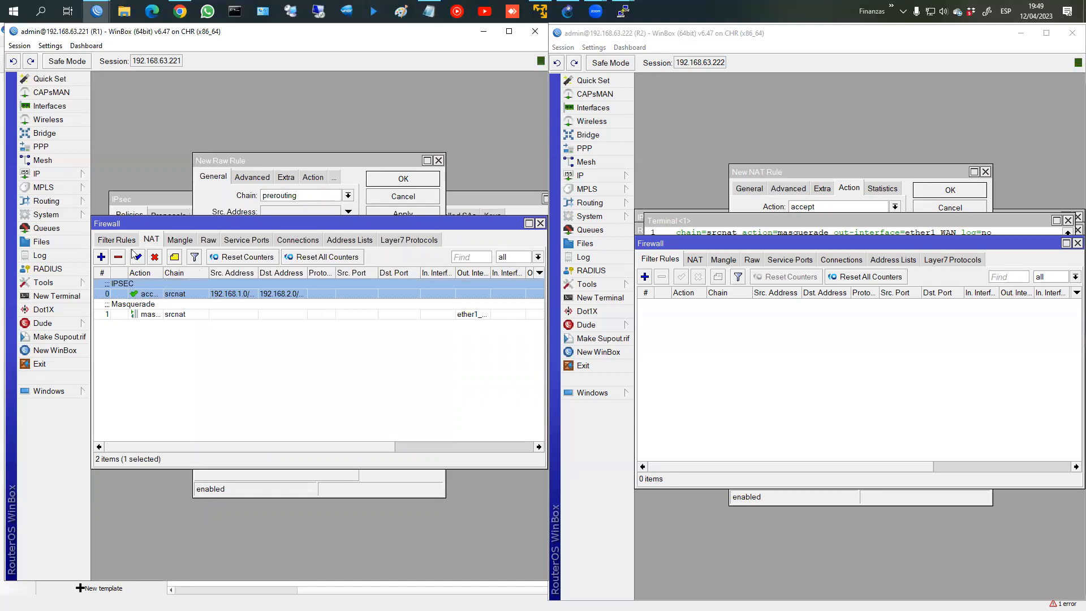
pyautogui.click(130, 241)
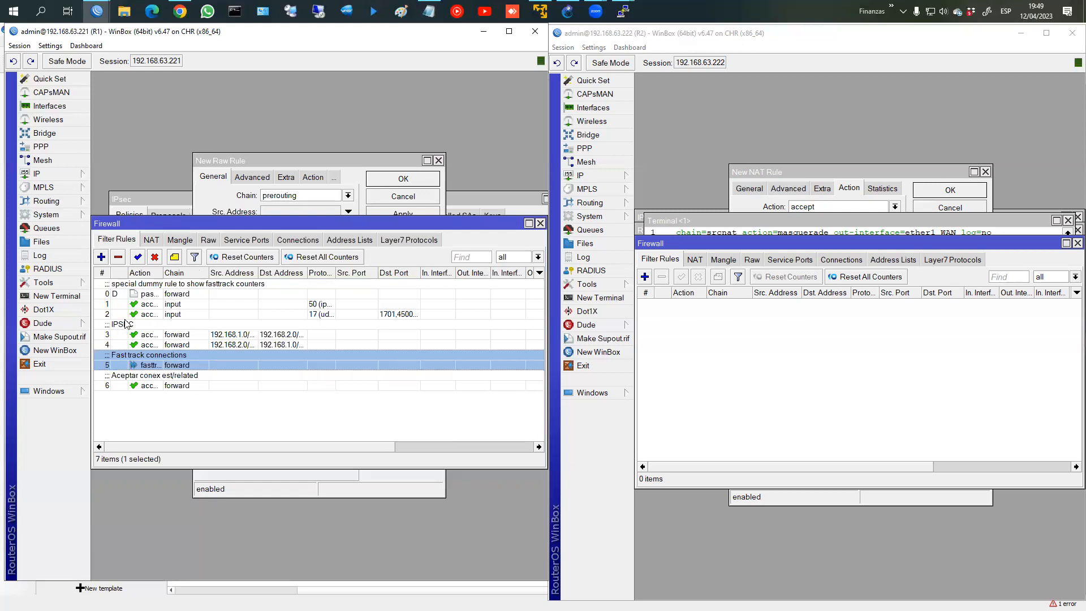
pyautogui.click(143, 334)
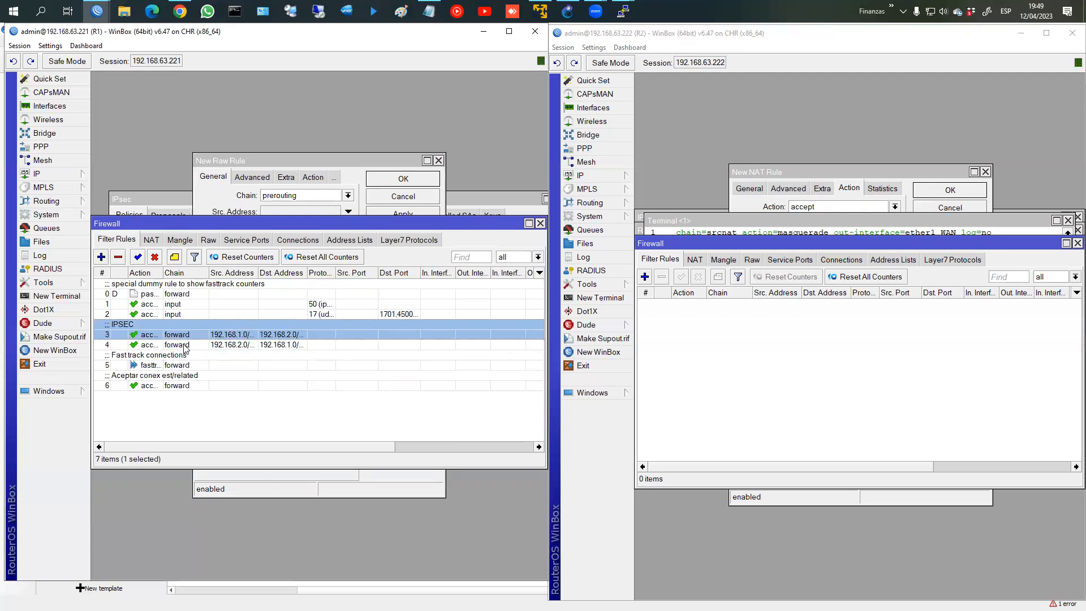
pyautogui.click(152, 240)
pyautogui.click(180, 240)
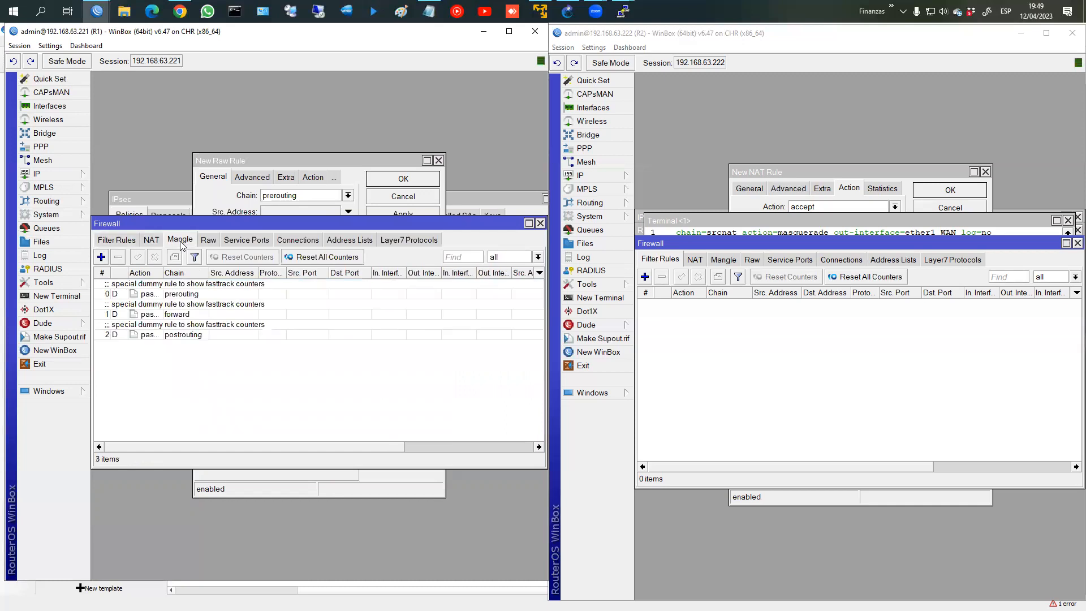
pyautogui.click(209, 241)
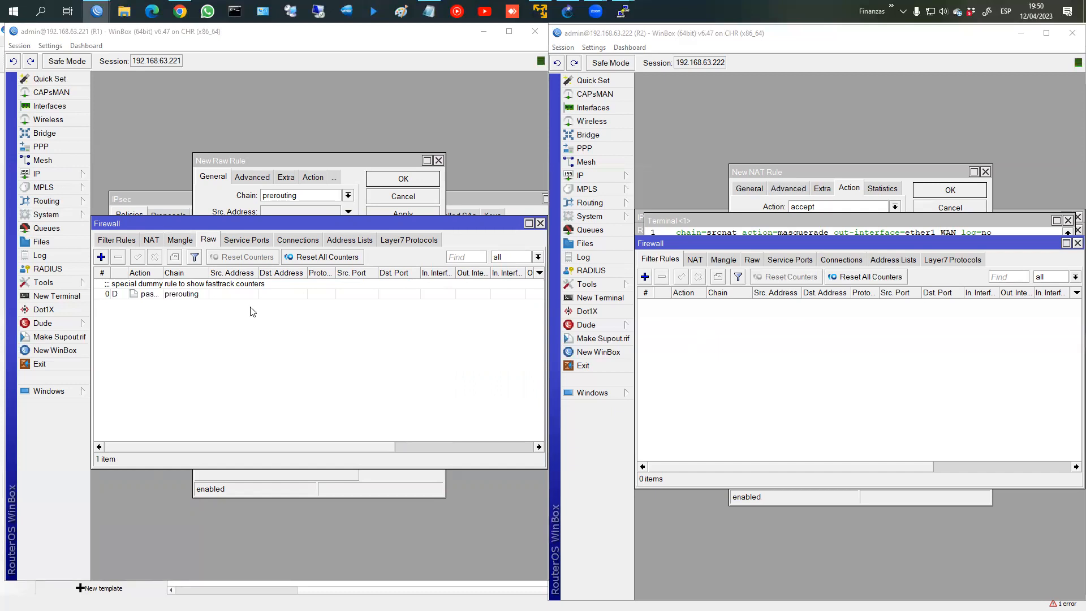
pyautogui.click(151, 239)
pyautogui.click(116, 242)
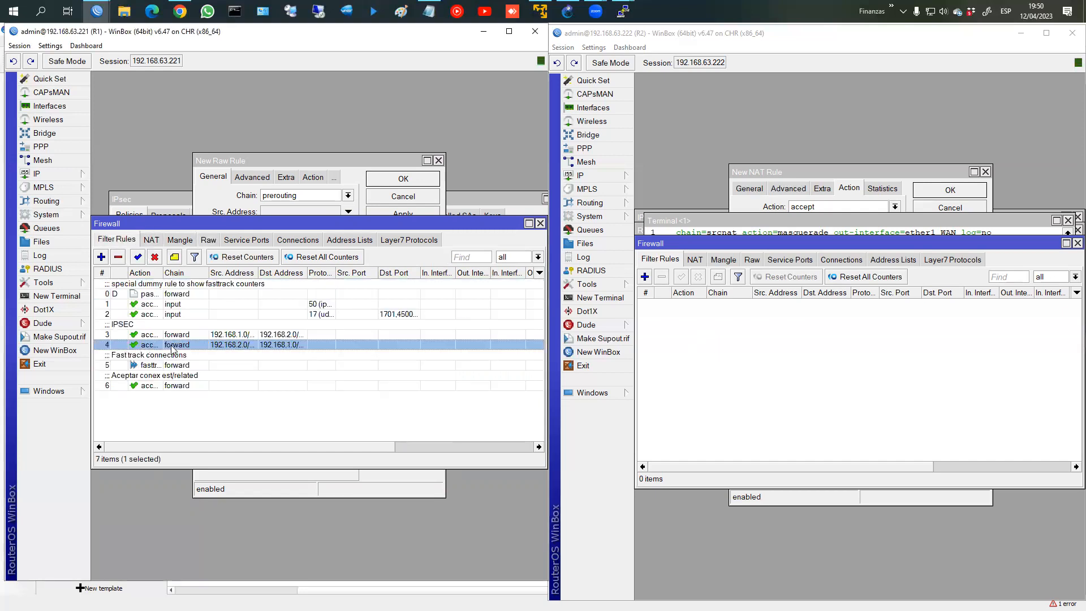
pyautogui.click(209, 240)
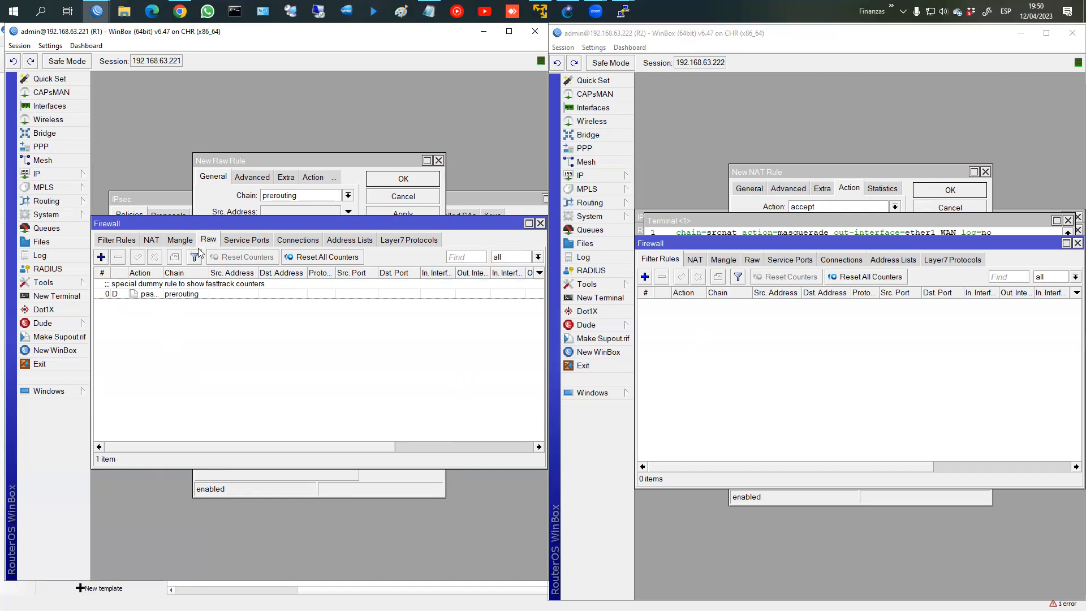
# Step: Add a no-track raw rule on R1 for 192.168.1.0/24 to 192.168.2.0/24, commented IPSEC
pyautogui.click(102, 258)
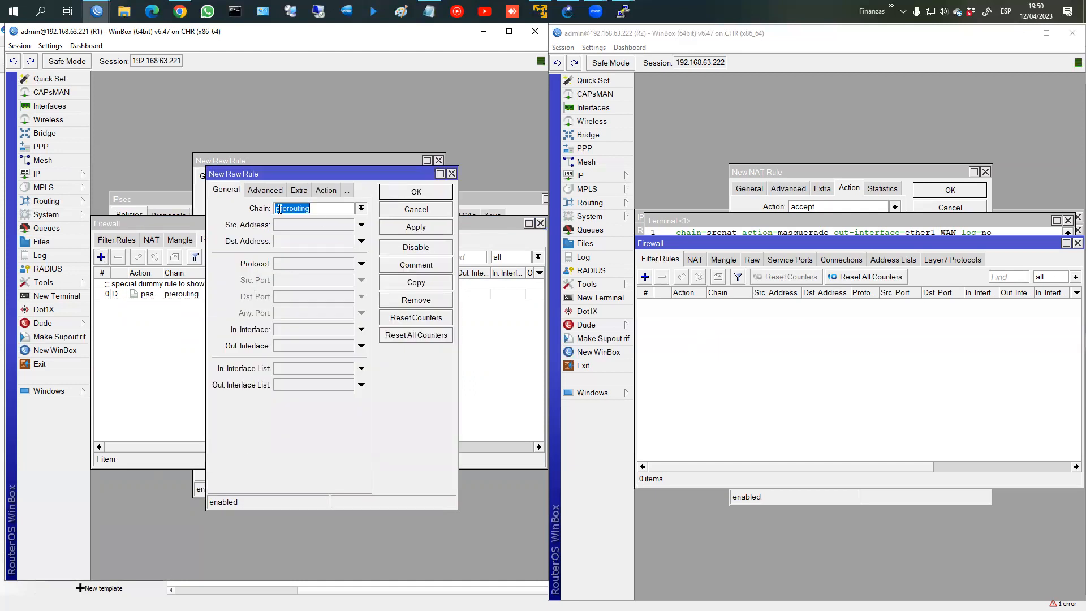
pyautogui.click(289, 225)
pyautogui.write('192.')
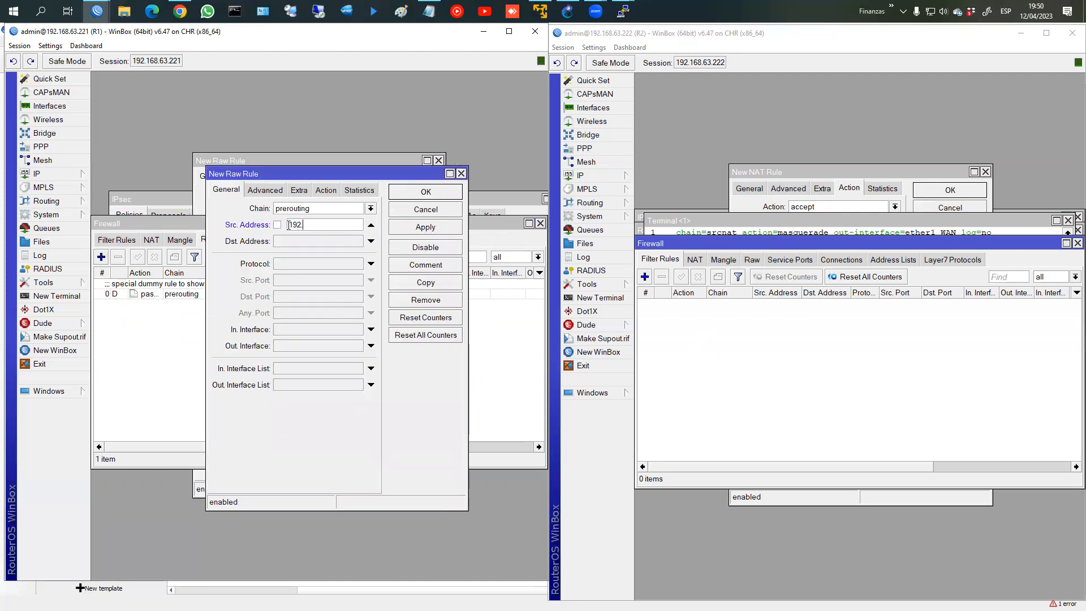
pyautogui.write('168.2.0/24')
pyautogui.click(308, 241)
pyautogui.write('192.168.2.0/24')
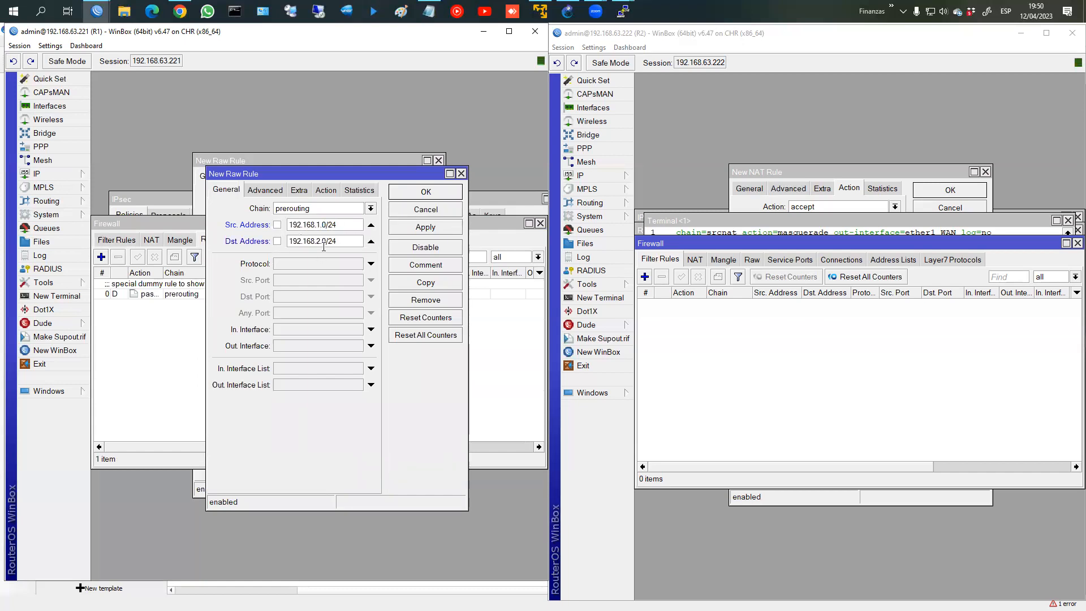
pyautogui.click(331, 195)
pyautogui.click(288, 209)
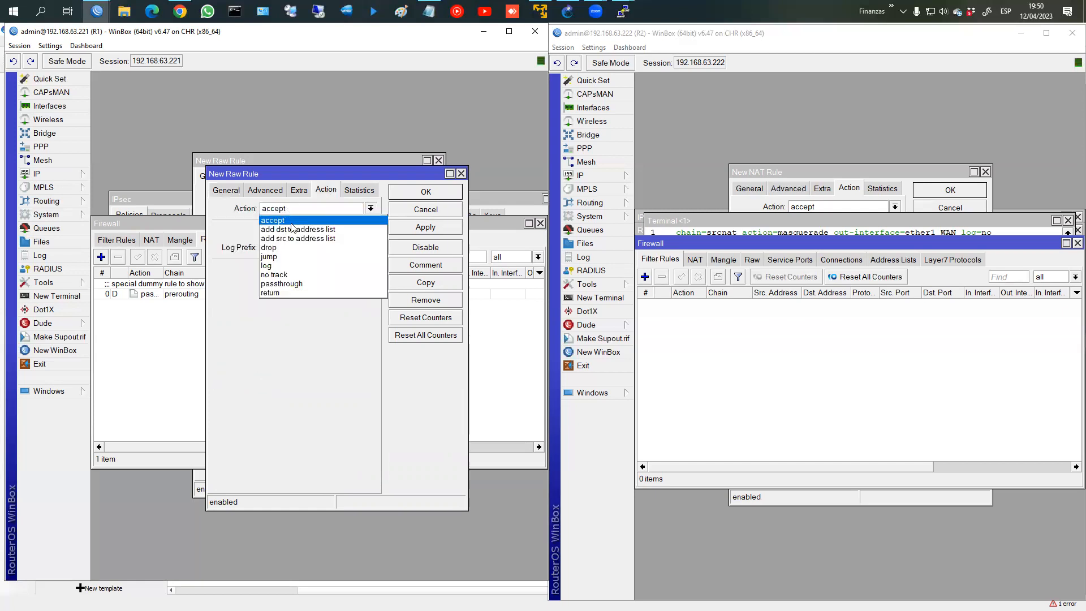
pyautogui.click(294, 276)
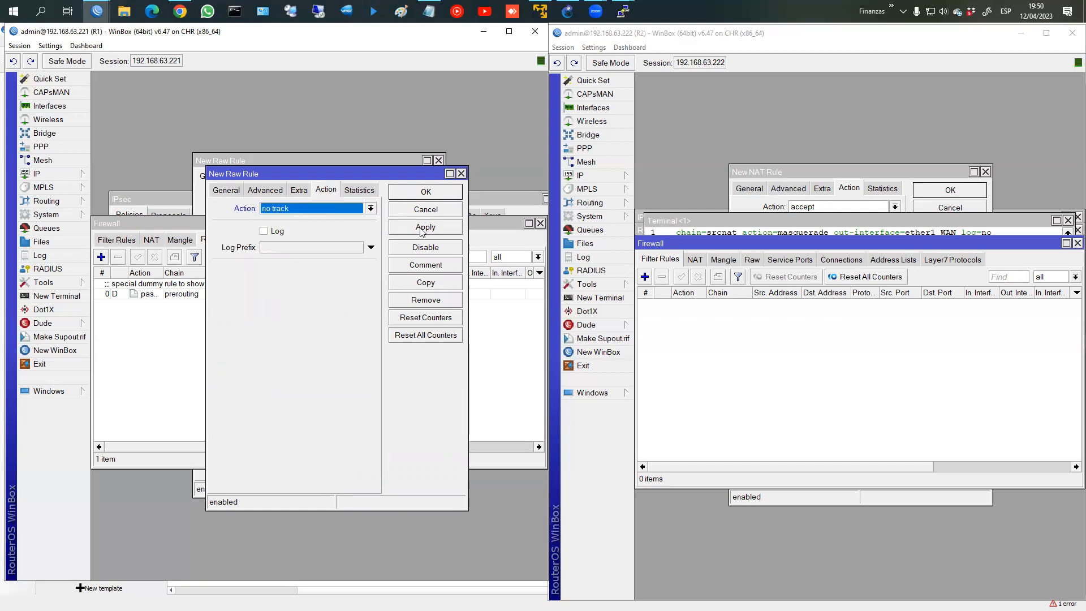
pyautogui.click(423, 266)
pyautogui.write('IP')
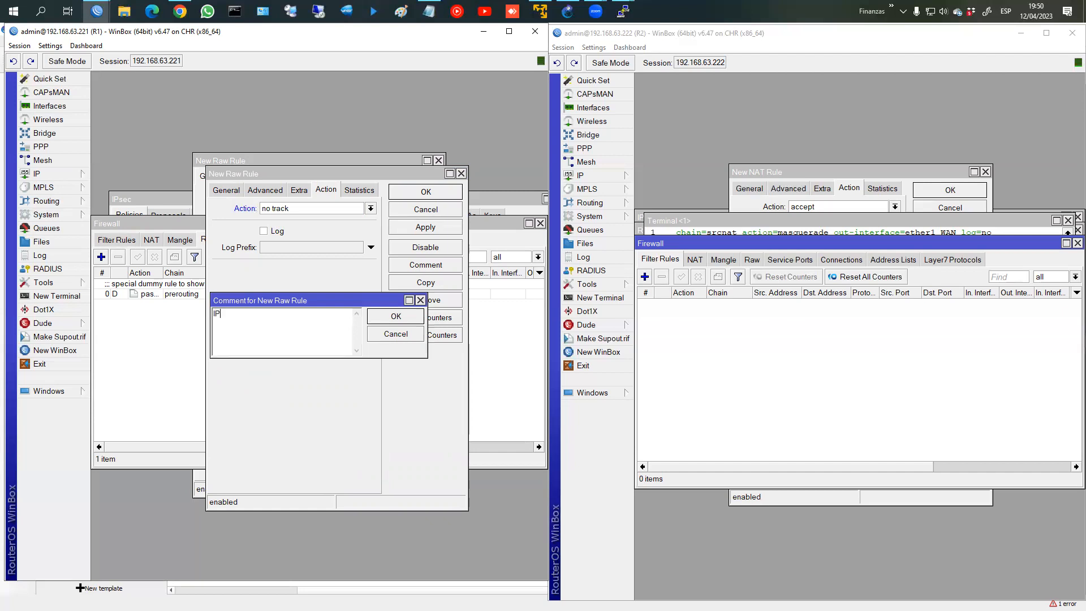
pyautogui.write('SEC')
pyautogui.press('Return')
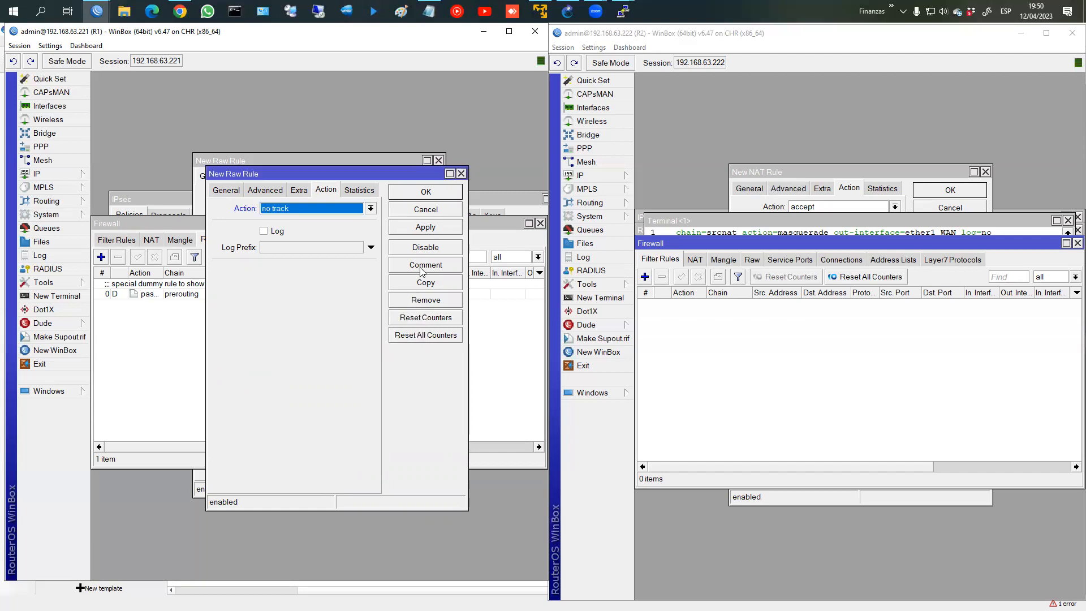
pyautogui.click(422, 226)
# Step: Copy it as the reverse no-track rule from 192.168.2.0/24, removing the duplicate comment
pyautogui.click(426, 282)
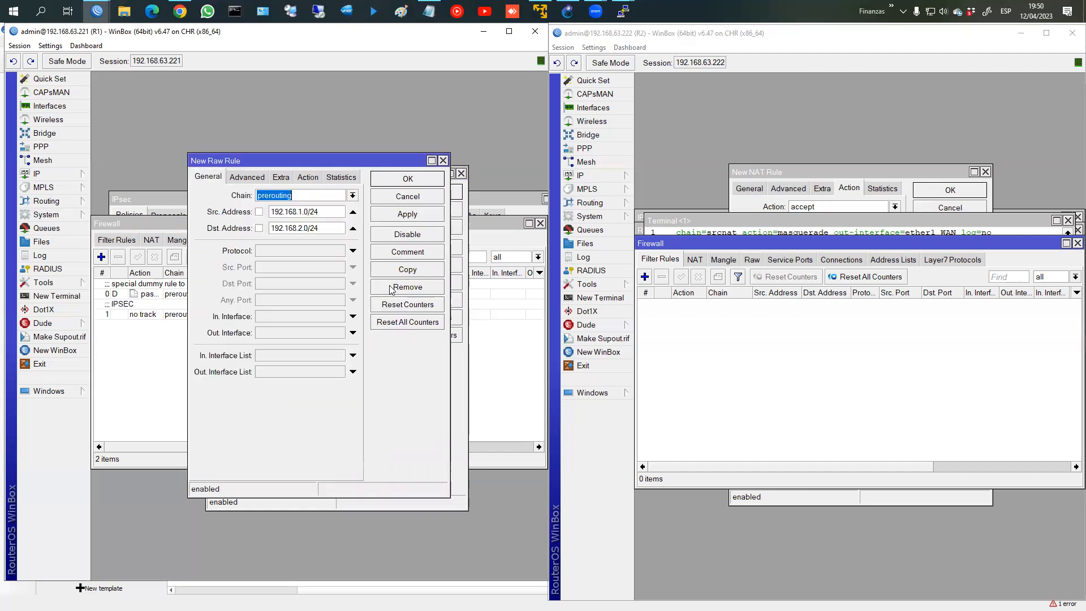
pyautogui.moveTo(323, 212); pyautogui.dragTo(255, 228)
pyautogui.hotkey('ctrl', 'v')
pyautogui.click(404, 215)
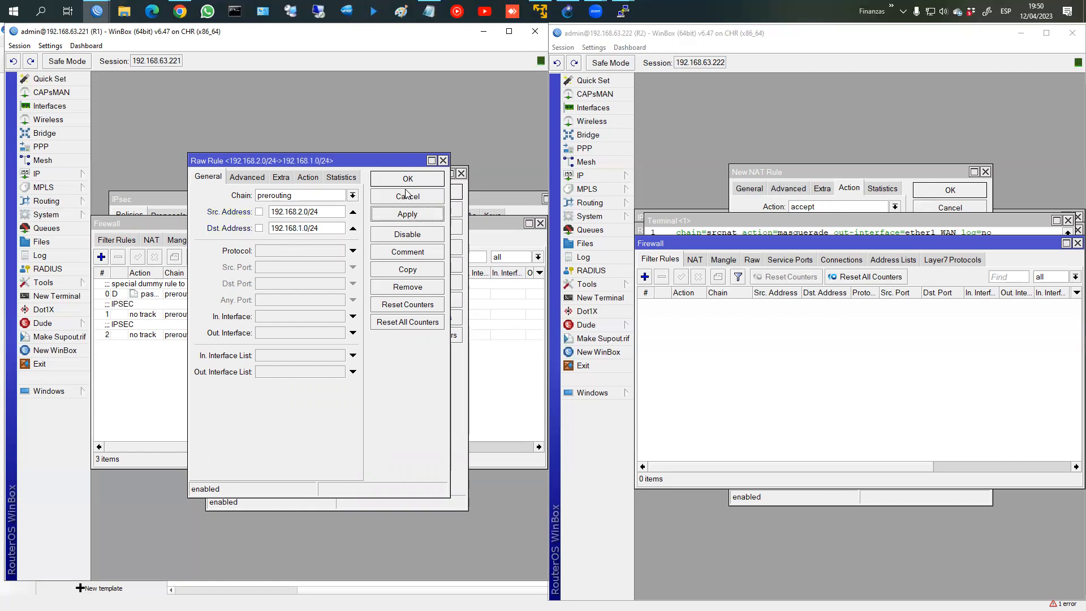
pyautogui.click(411, 257)
pyautogui.press('BackSpace')
pyautogui.press('Return')
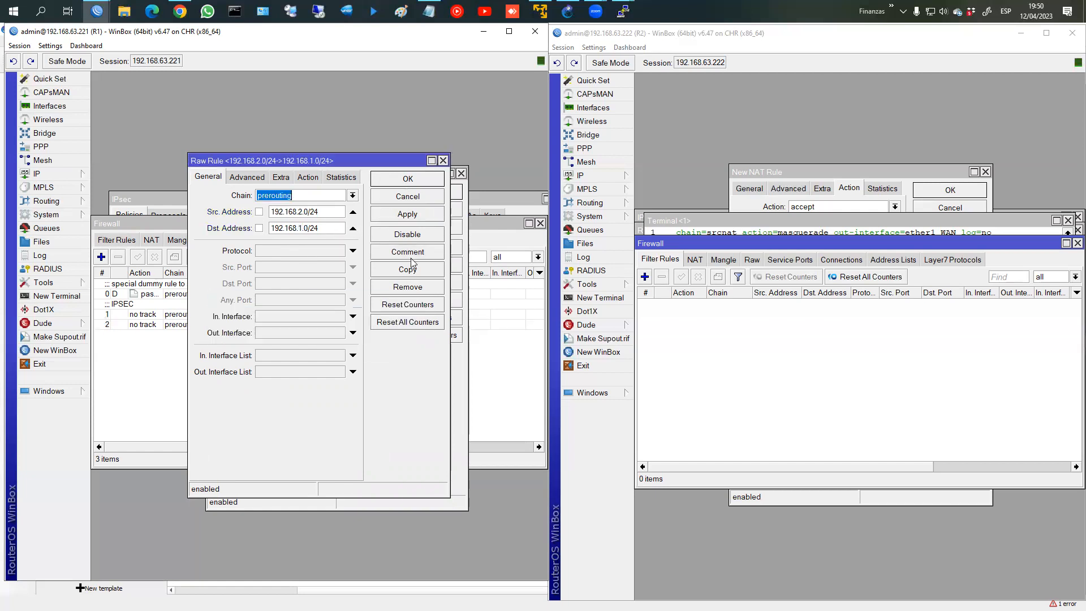
pyautogui.click(415, 182)
pyautogui.click(417, 189)
pyautogui.click(152, 316)
pyautogui.click(156, 322)
pyautogui.keyDown('shift'); pyautogui.click(162, 312); pyautogui.keyUp('shift')
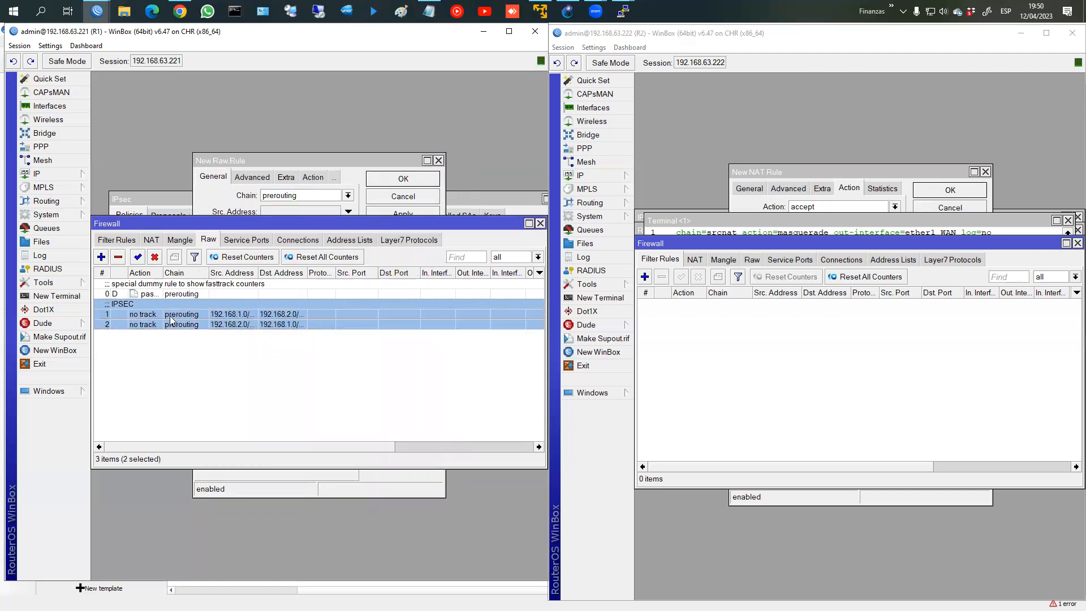
# Step: Disable R1's two IPSEC forward filter rules
pyautogui.click(752, 260)
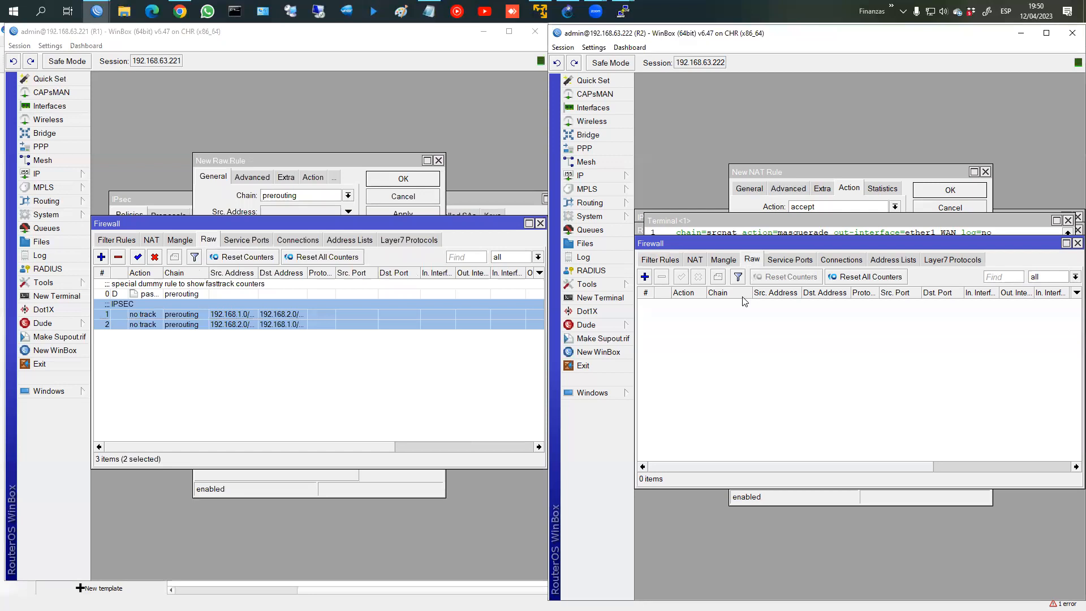
pyautogui.click(117, 240)
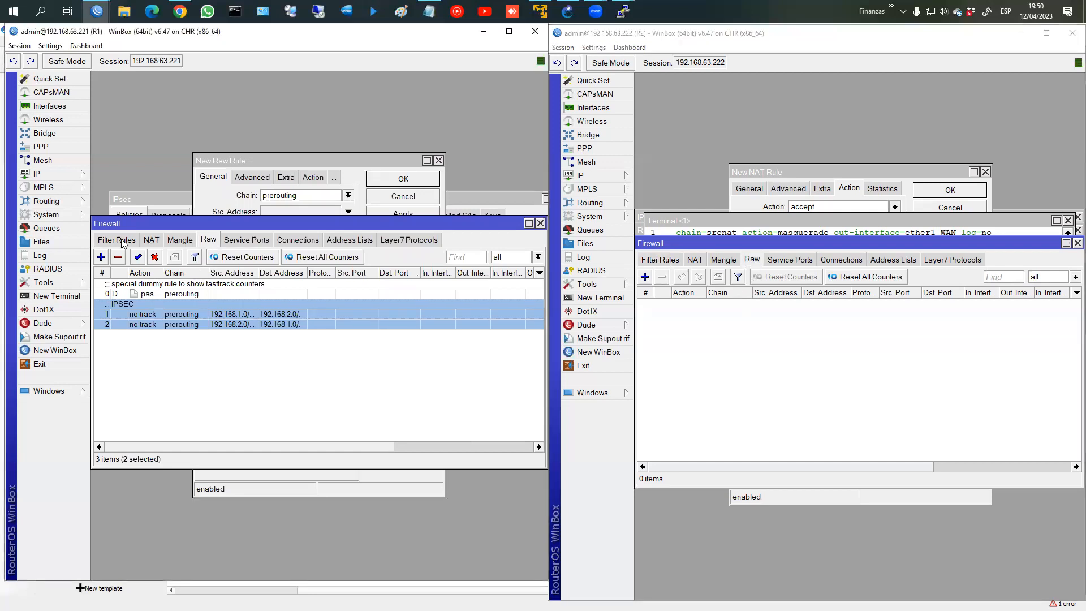
pyautogui.keyDown('shift'); pyautogui.click(167, 335); pyautogui.keyUp('shift')
pyautogui.click(154, 257)
pyautogui.click(151, 240)
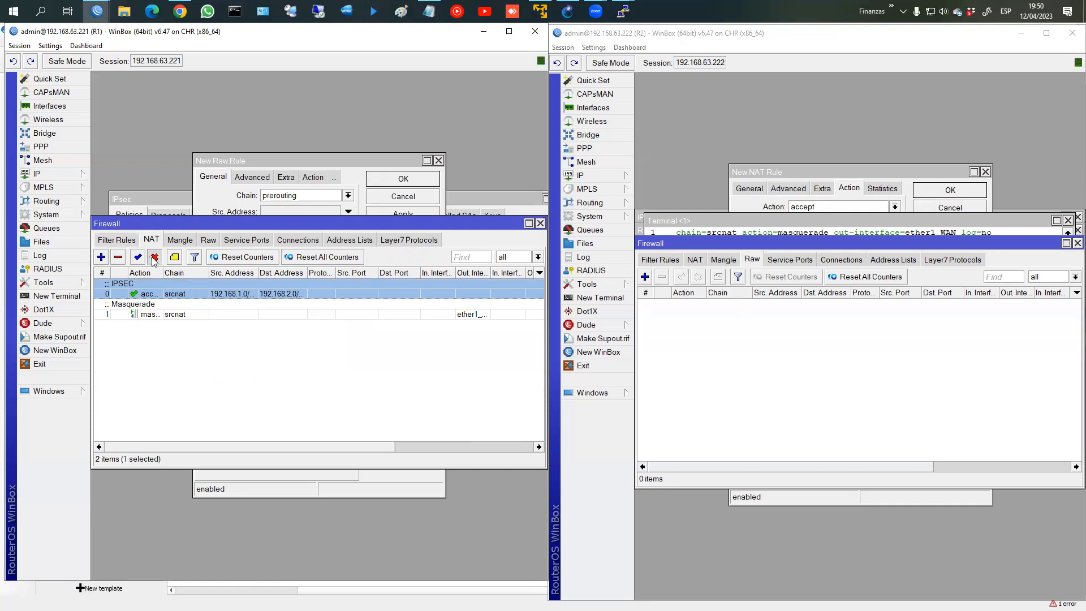
# Step: Add a no-track raw rule on R2 from 192.168.2.0/24 to 192.168.1.0/24, commented IPSEC
pyautogui.click(675, 290)
pyautogui.click(645, 277)
pyautogui.click(847, 221)
pyautogui.hotkey('ctrl', 'v')
pyautogui.click(849, 239)
pyautogui.hotkey('ctrl', 'v')
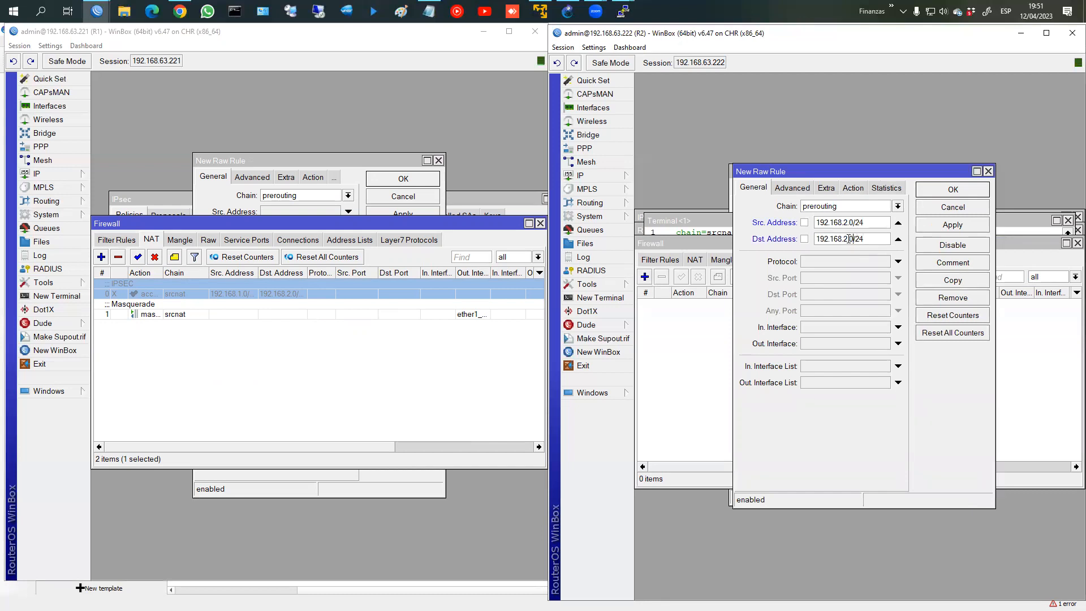
pyautogui.click(967, 264)
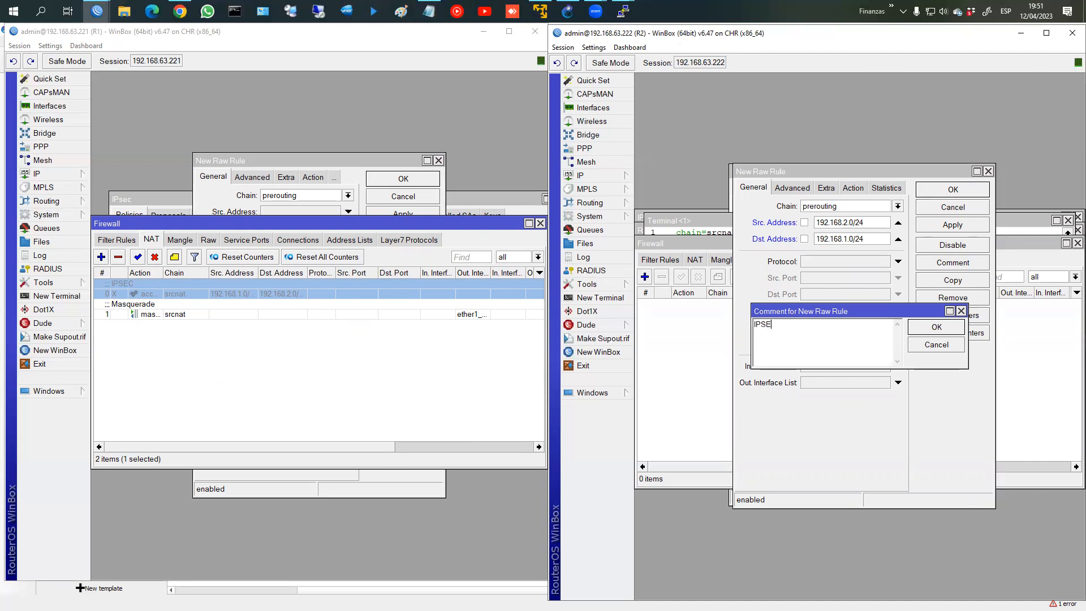
pyautogui.click(928, 325)
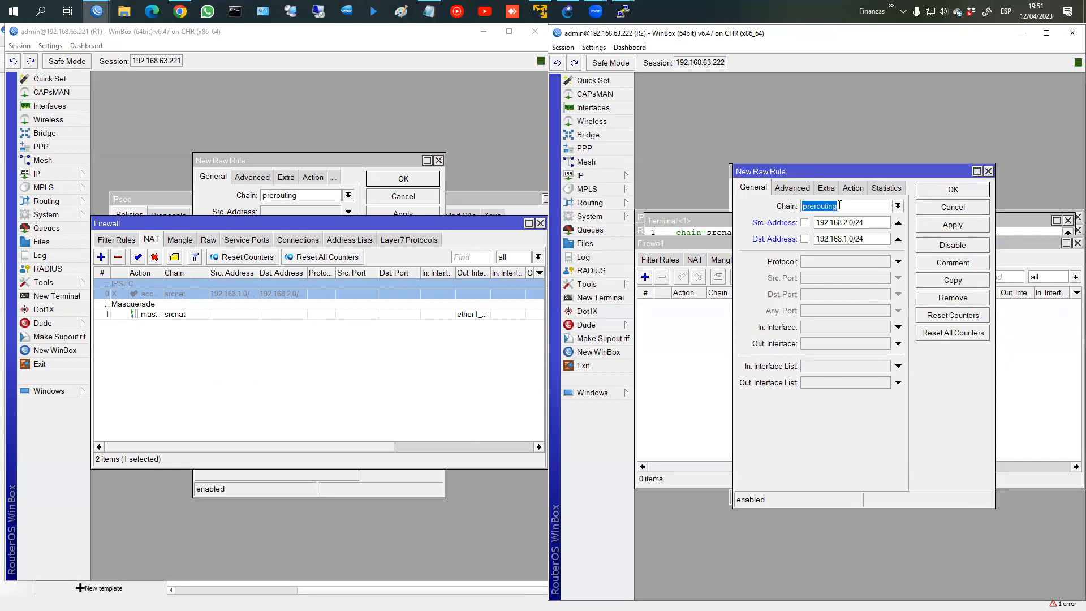
pyautogui.click(849, 189)
pyautogui.click(821, 211)
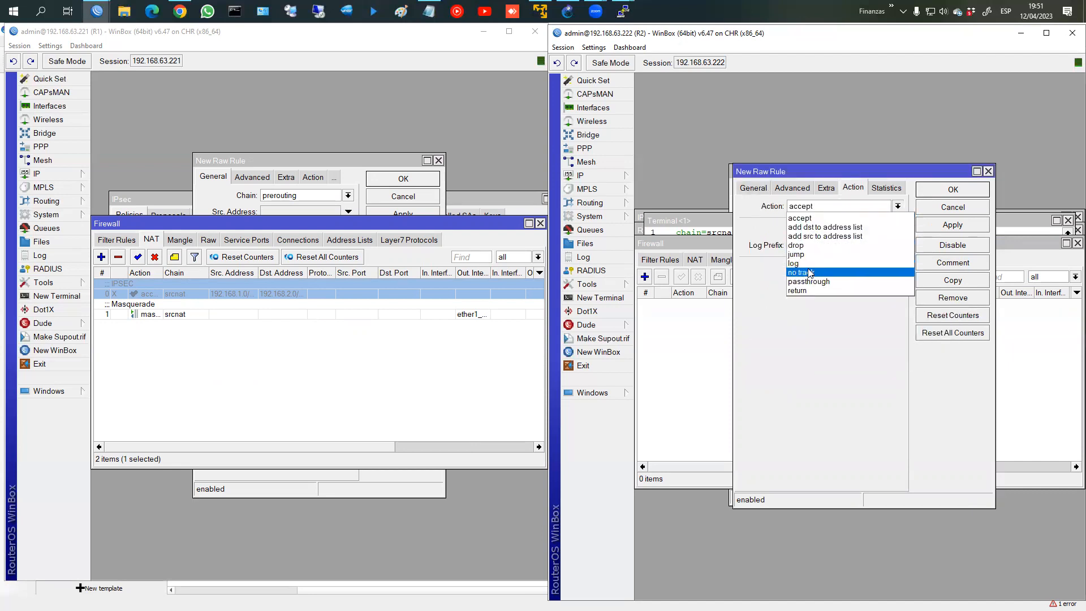
pyautogui.click(815, 270)
pyautogui.click(953, 225)
# Step: Copy it as R2's reverse no-track rule toward 192.168.2.0/24 without the duplicate comment
pyautogui.click(953, 281)
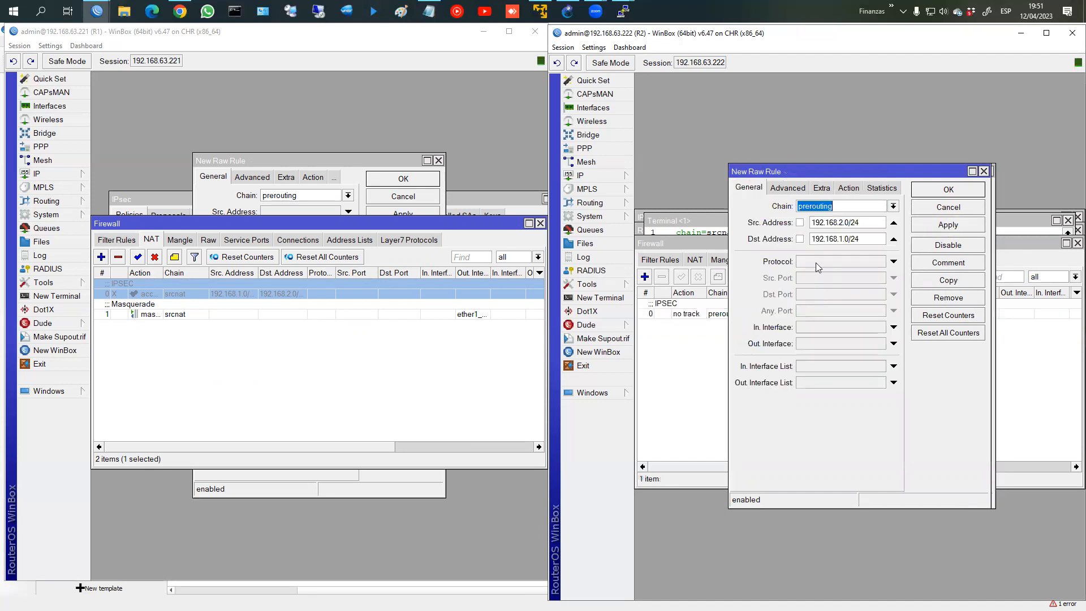
pyautogui.moveTo(865, 239); pyautogui.dragTo(745, 239)
pyautogui.hotkey('ctrl', 'v')
pyautogui.click(953, 263)
pyautogui.press('Escape')
pyautogui.click(951, 193)
pyautogui.click(952, 193)
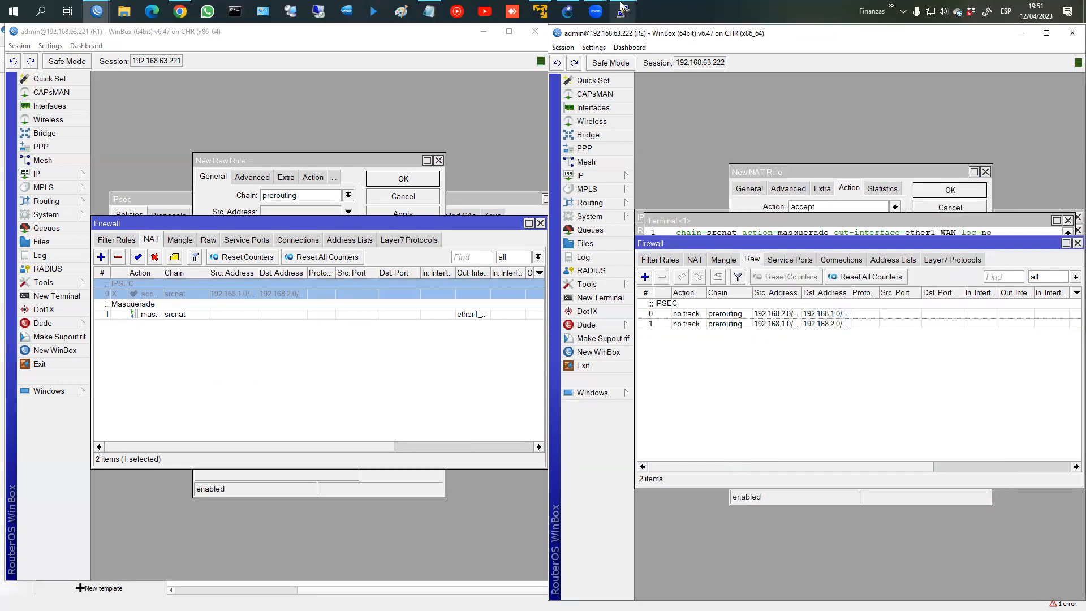
# Step: Disable R2's IPSEC NAT accept rule
pyautogui.moveTo(623, 8)
pyautogui.click(832, 85)
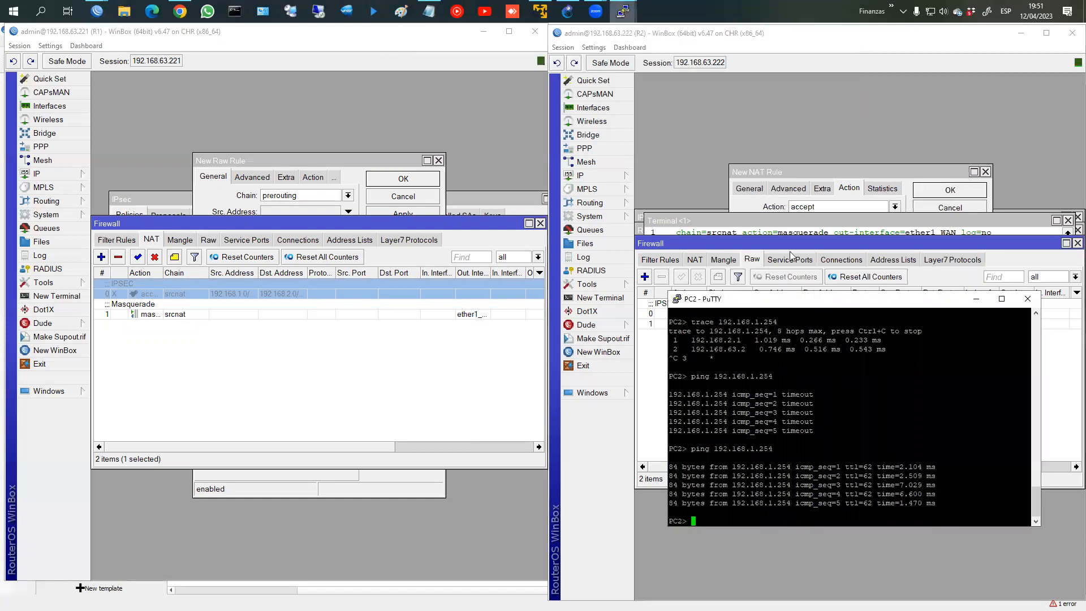
pyautogui.click(792, 244)
pyautogui.click(695, 260)
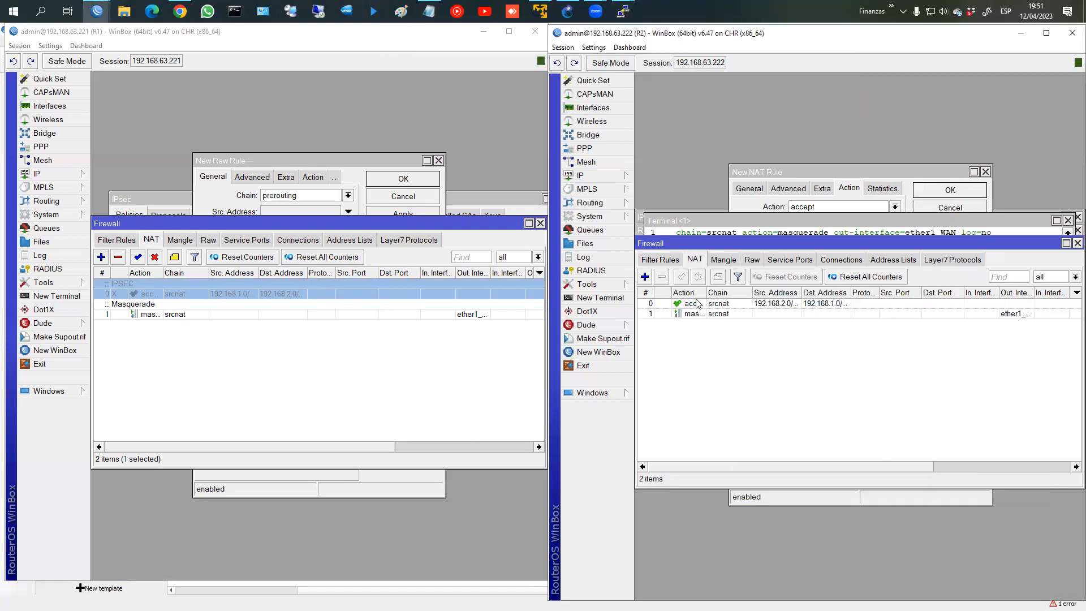
pyautogui.click(696, 304)
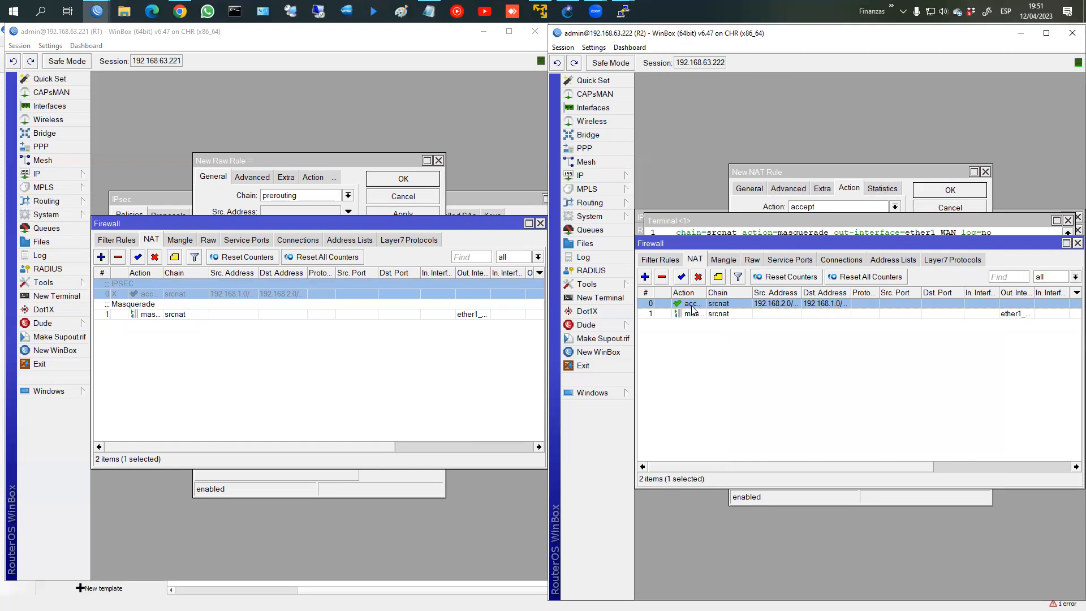
pyautogui.click(698, 277)
pyautogui.click(670, 264)
pyautogui.click(697, 262)
# Step: Re-run the pings from PC1 to 192.168.2.254 and from PC2 to 192.168.1.254
pyautogui.click(632, 11)
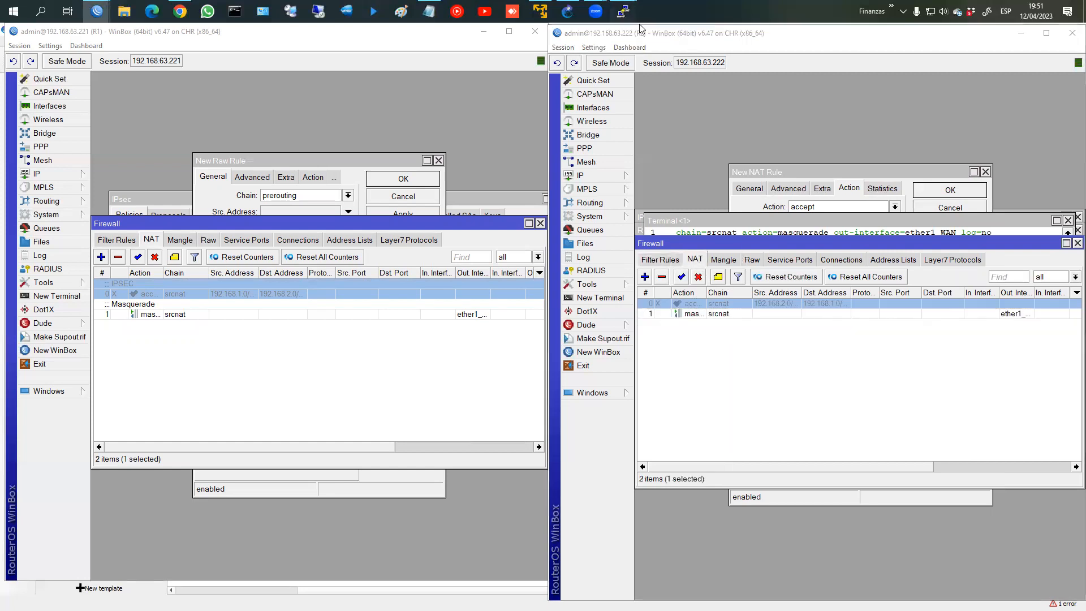
pyautogui.click(671, 89)
pyautogui.click(633, 13)
pyautogui.click(745, 69)
pyautogui.click(409, 405)
pyautogui.press('Up')
pyautogui.press('Return')
pyautogui.click(890, 509)
pyautogui.press('Up')
pyautogui.press('Return')
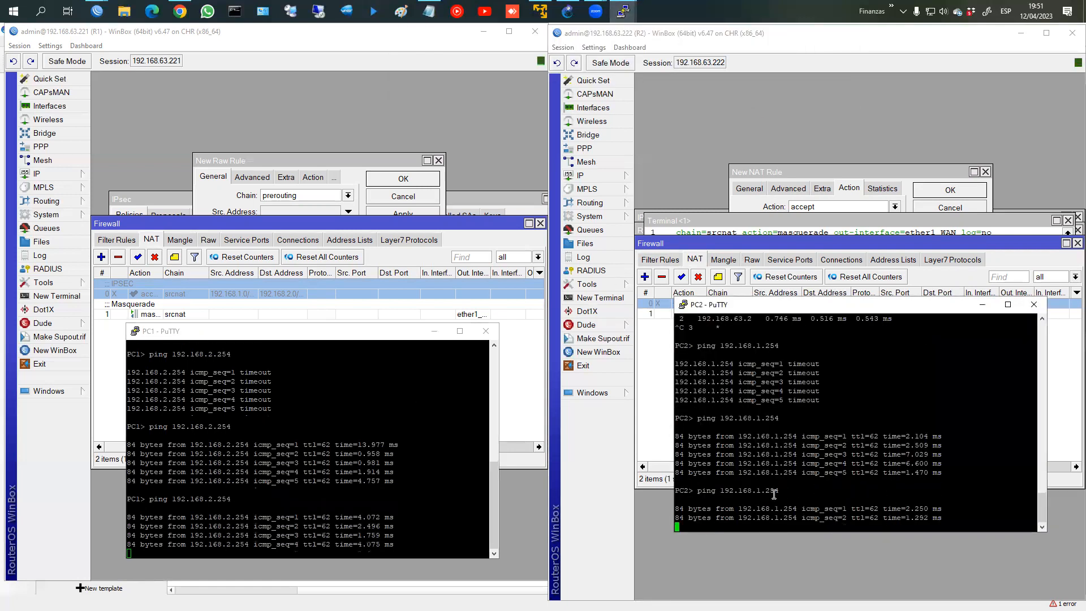
# Step: Confirm R2's no-track raw rules counted 10 packets, then view R1's raw rules
pyautogui.click(752, 260)
pyautogui.moveTo(770, 469); pyautogui.dragTo(908, 470)
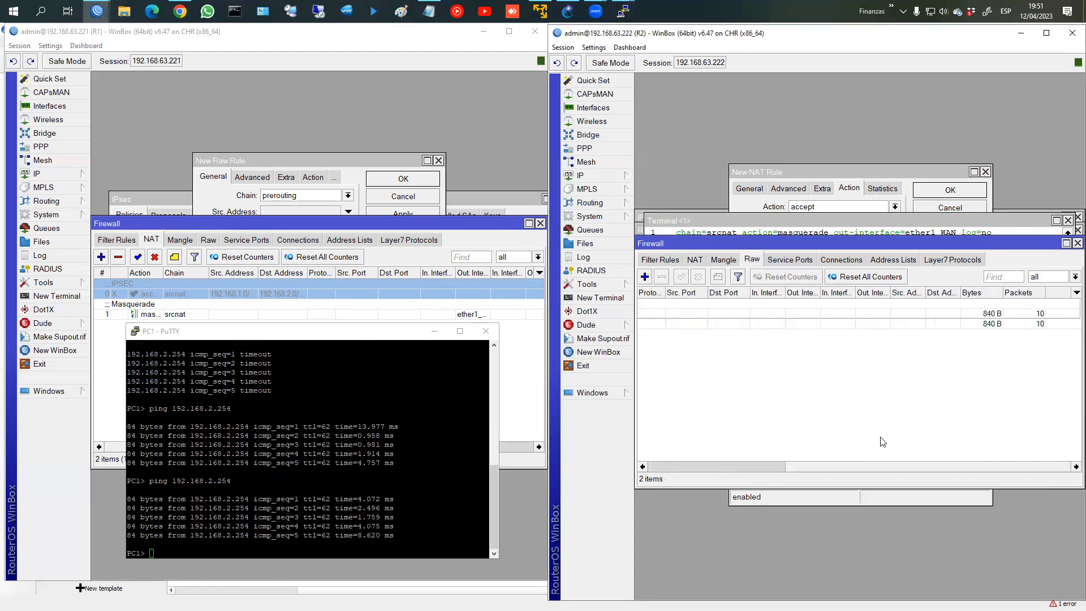
pyautogui.click(866, 466)
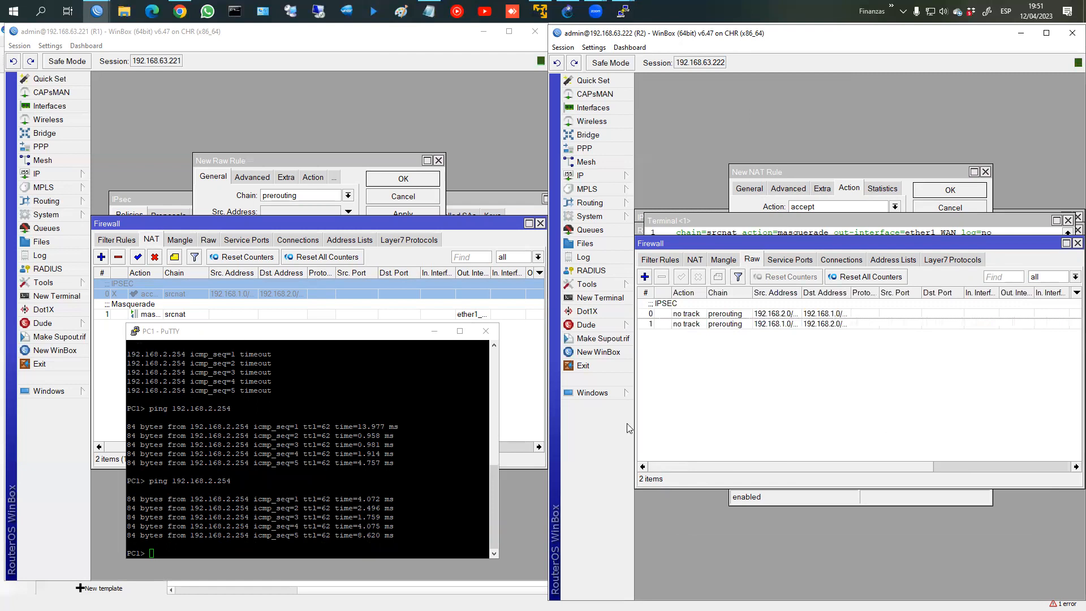
pyautogui.click(507, 382)
pyautogui.click(208, 242)
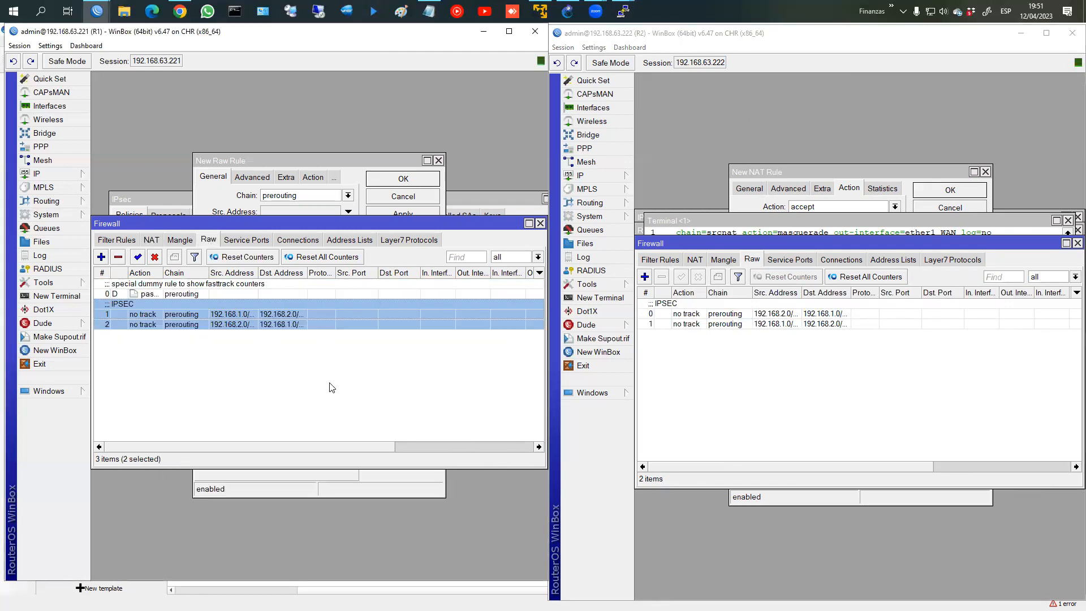
# Step: Flip between R1's NAT and Raw tabs to review the two IPSEC no-track rules
pyautogui.click(152, 241)
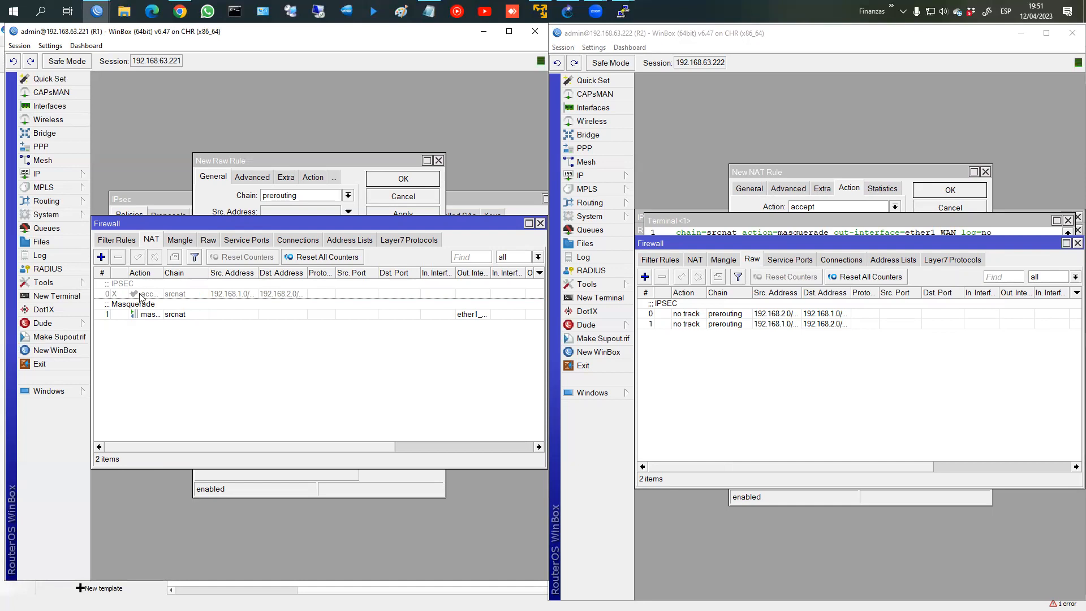
pyautogui.click(209, 239)
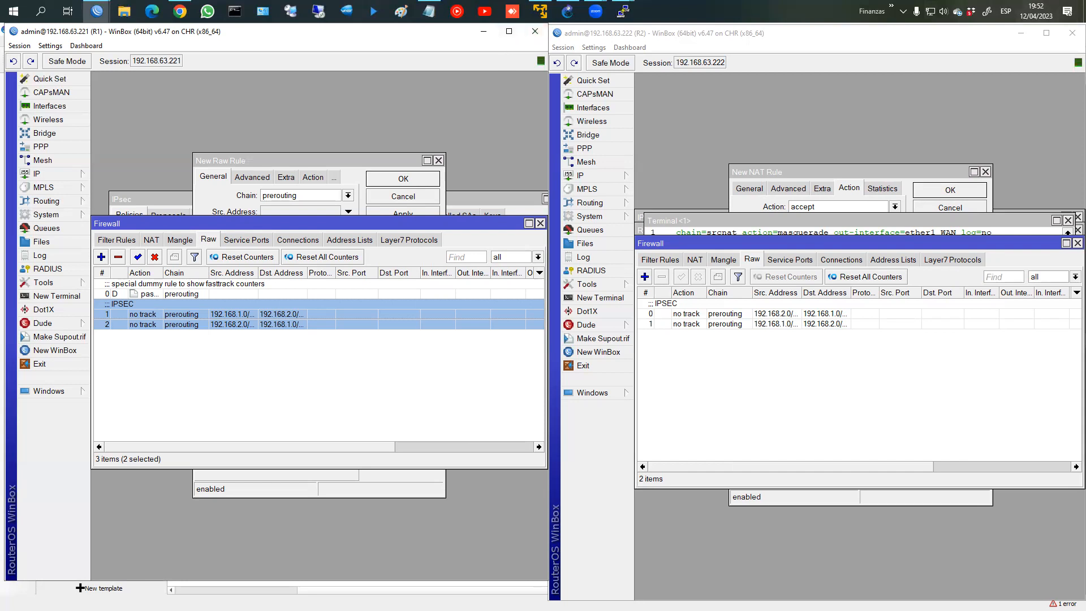
pyautogui.hotkey('alt', 'Tab')
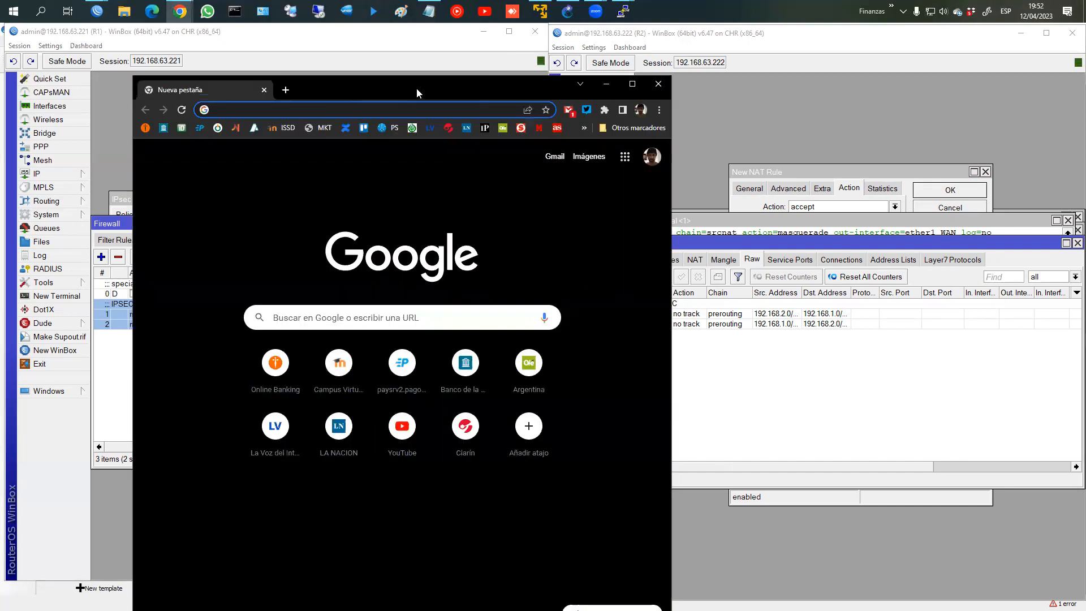
pyautogui.doubleClick(416, 88)
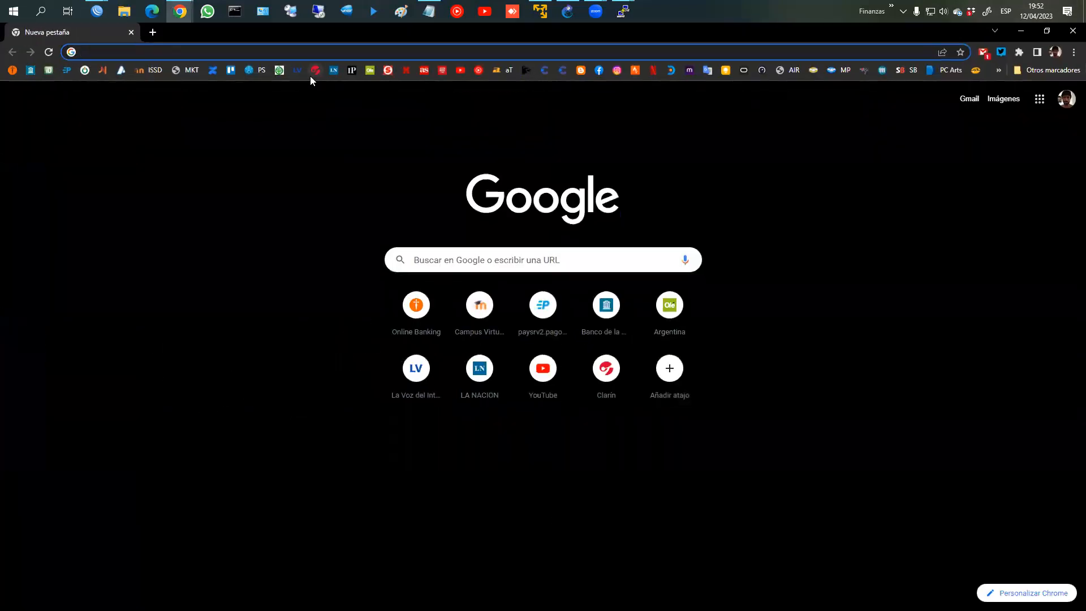
pyautogui.write('www.')
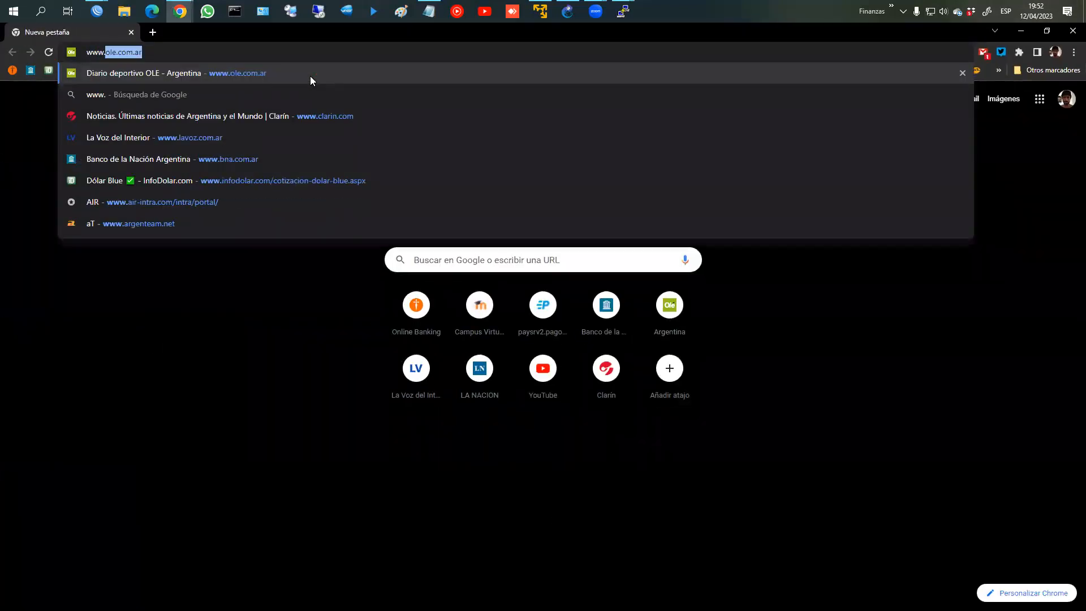
pyautogui.write('mik')
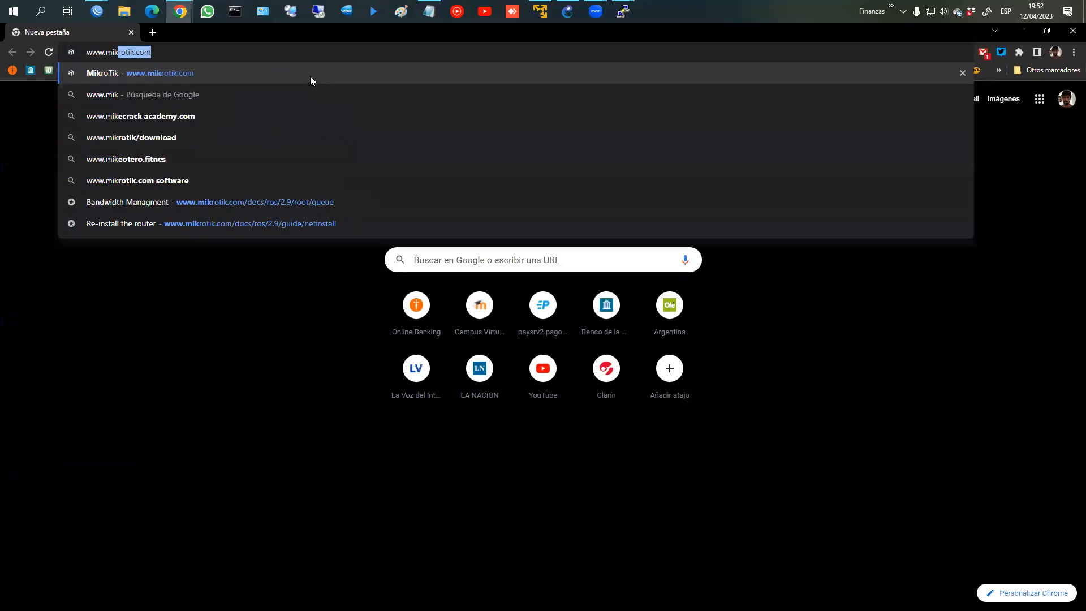
pyautogui.press('Return')
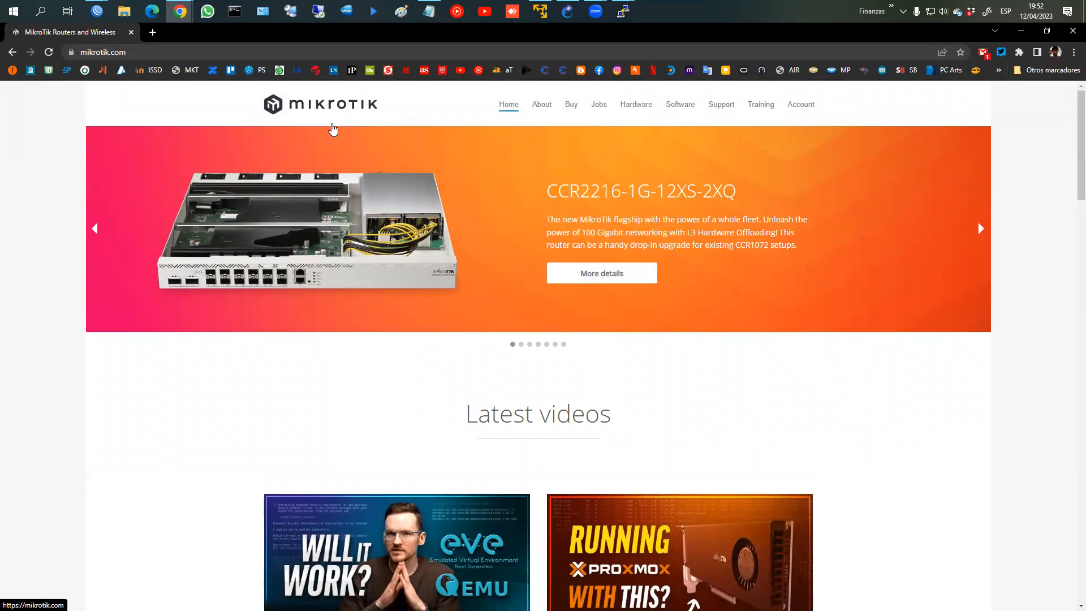
# Step: List MikroTik's Ethernet routers and open the RB2011iL-IN and RB3011UiAS-RM product pages in new tabs
pyautogui.click(648, 109)
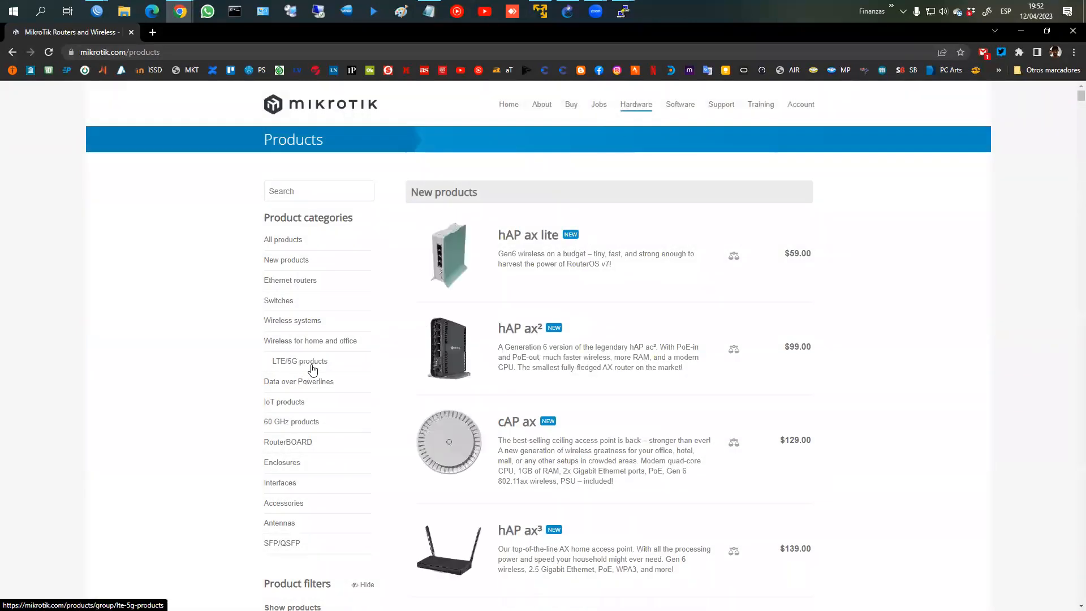
pyautogui.click(295, 281)
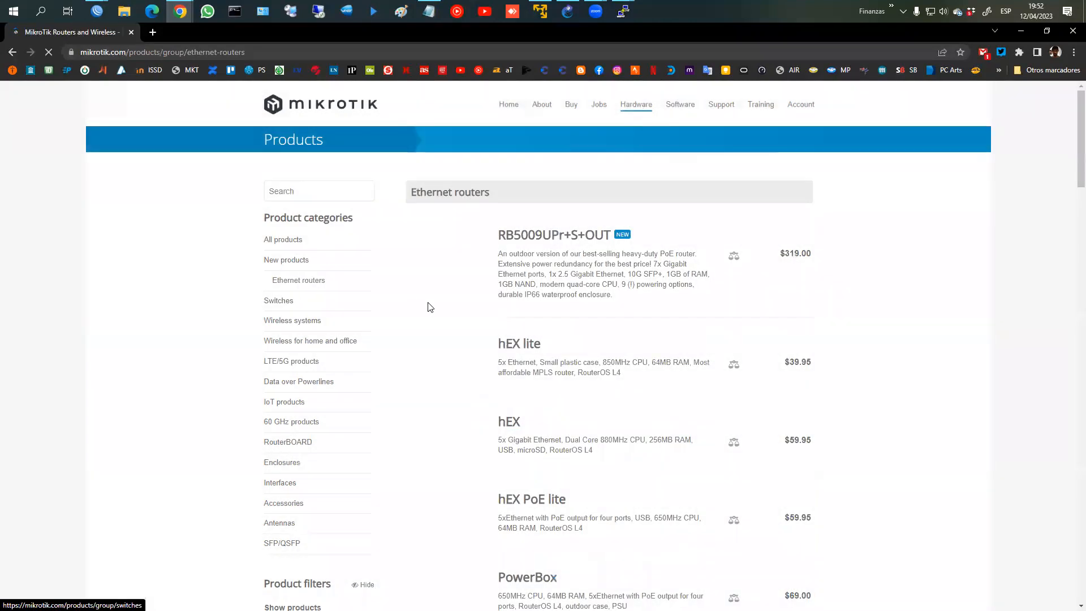
pyautogui.scroll(-5, 530, 330)
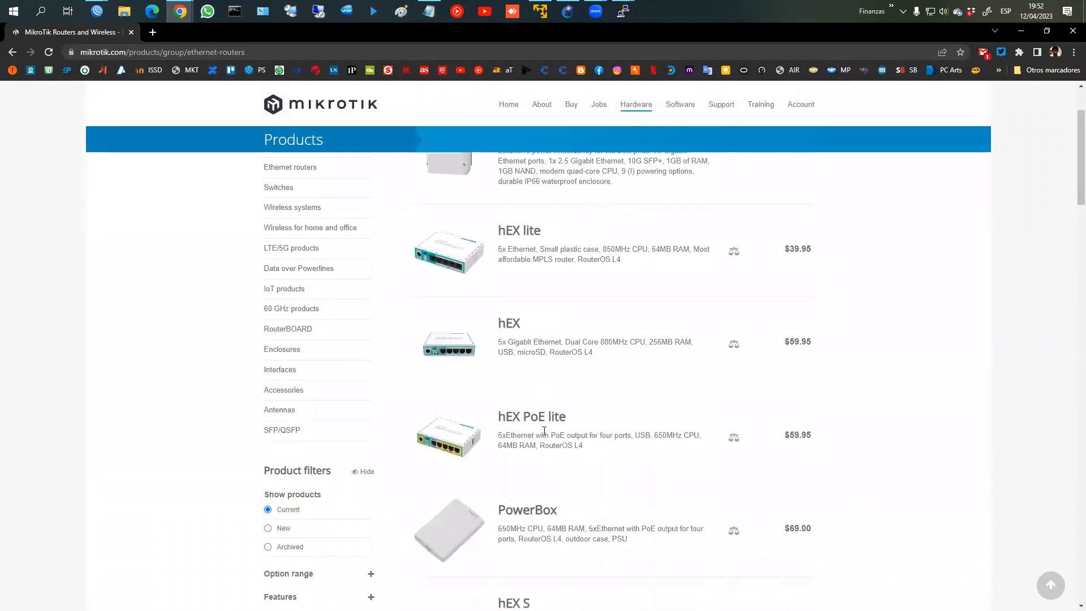
pyautogui.scroll(-4, 537, 465)
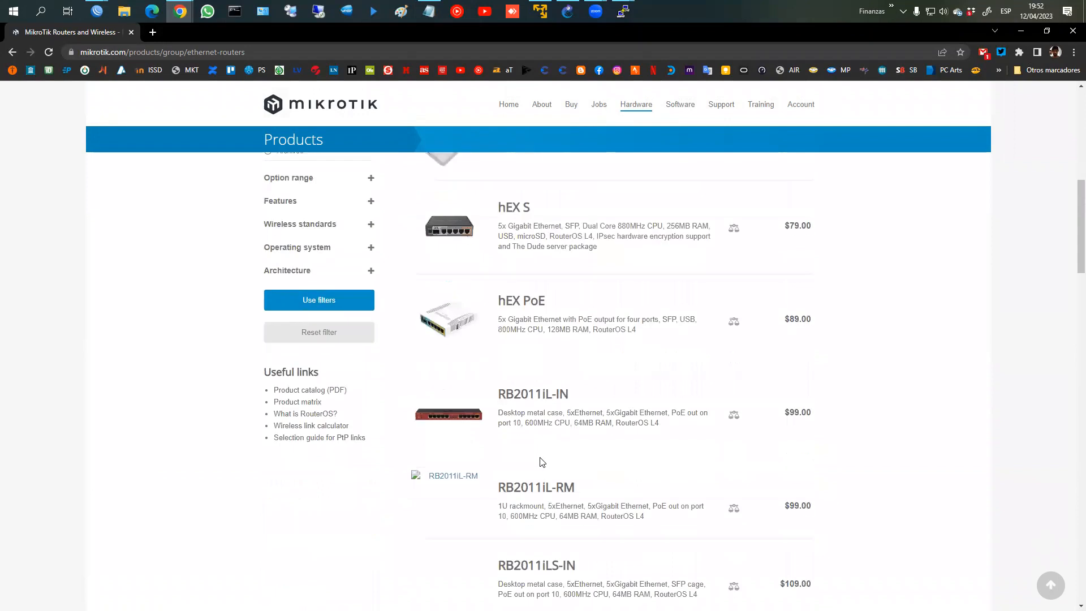
pyautogui.middleClick(542, 407)
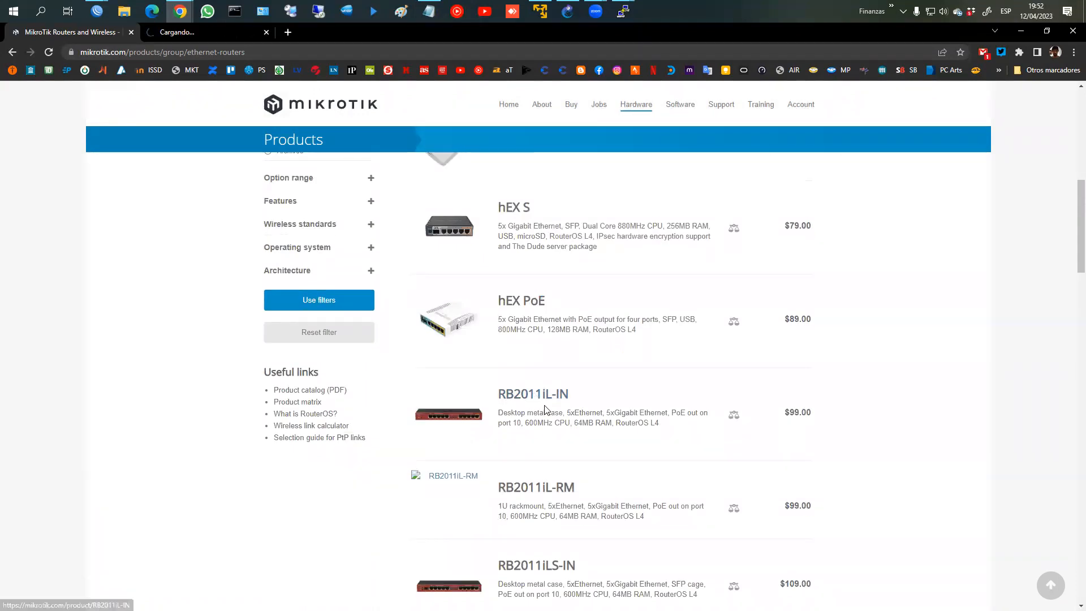
pyautogui.scroll(-9, 546, 407)
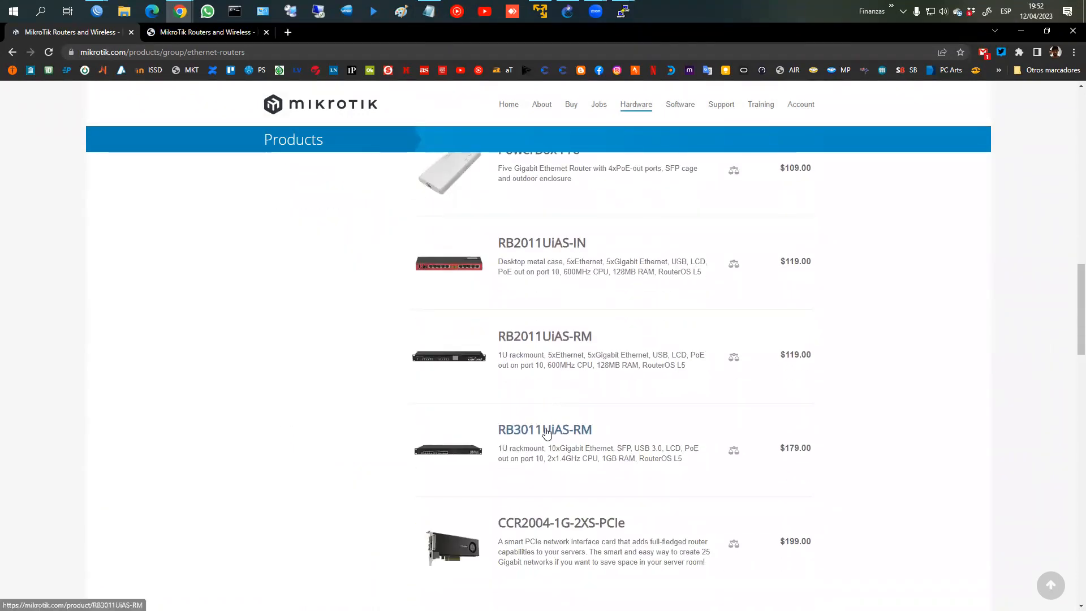
pyautogui.scroll(-1, 546, 428)
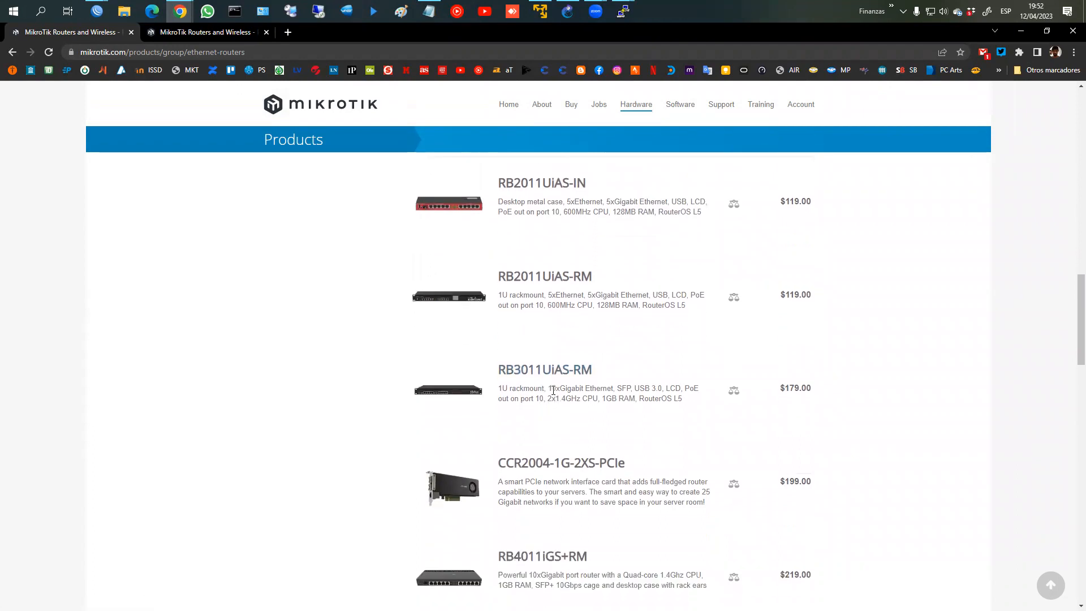
pyautogui.middleClick(544, 376)
pyautogui.click(305, 34)
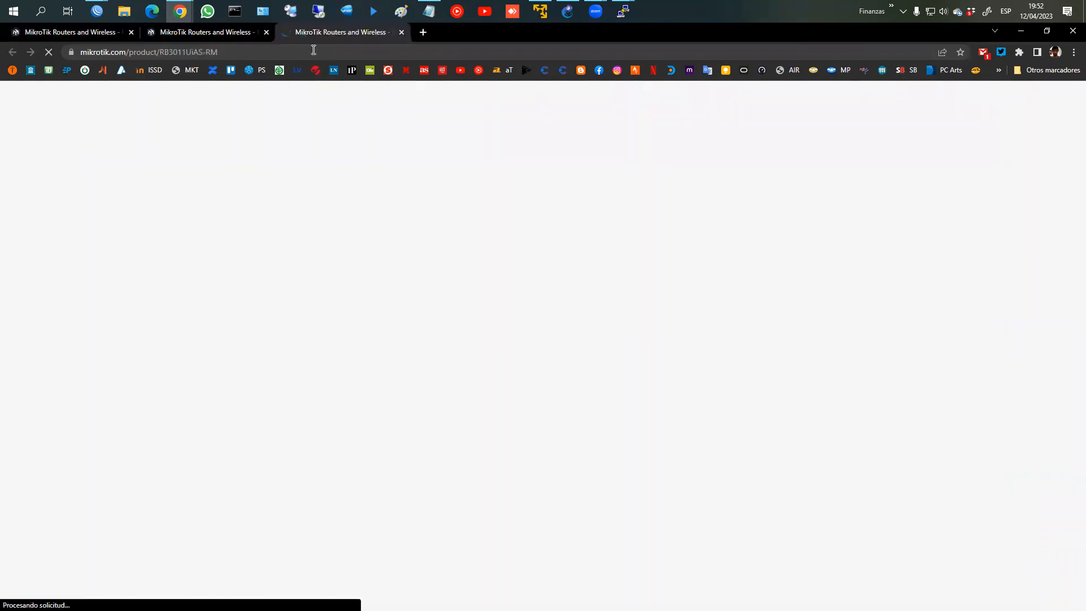
# Step: Mark the IPsec hardware acceleration (Yes) row in RB3011UiAS-RM's specifications
pyautogui.scroll(-7, 468, 371)
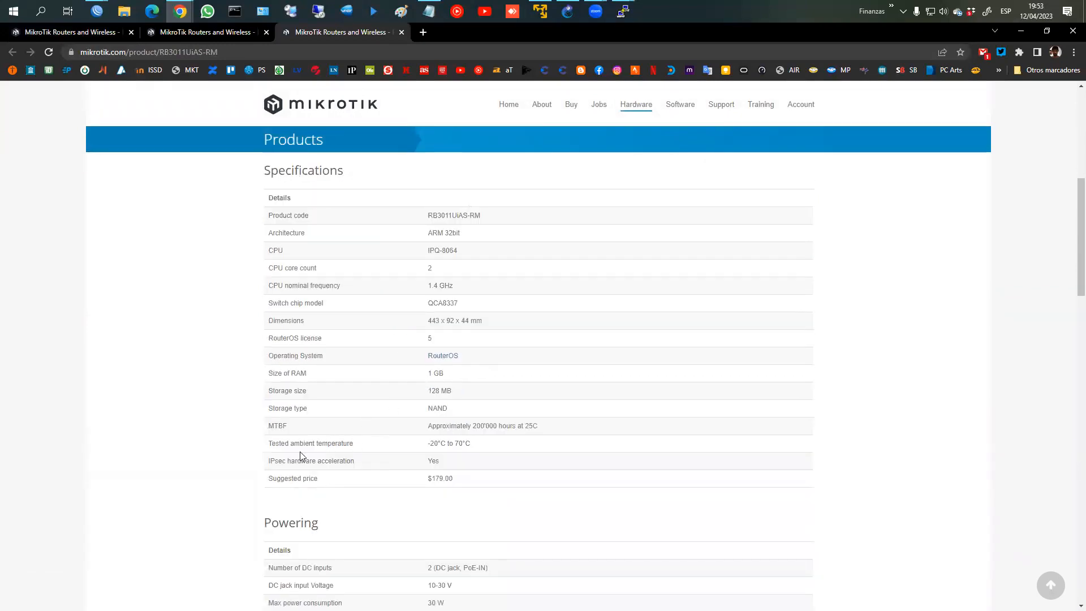
pyautogui.moveTo(262, 450)
pyautogui.mouseDown()
pyautogui.moveTo(305, 466)
pyautogui.moveTo(479, 470)
pyautogui.mouseUp()
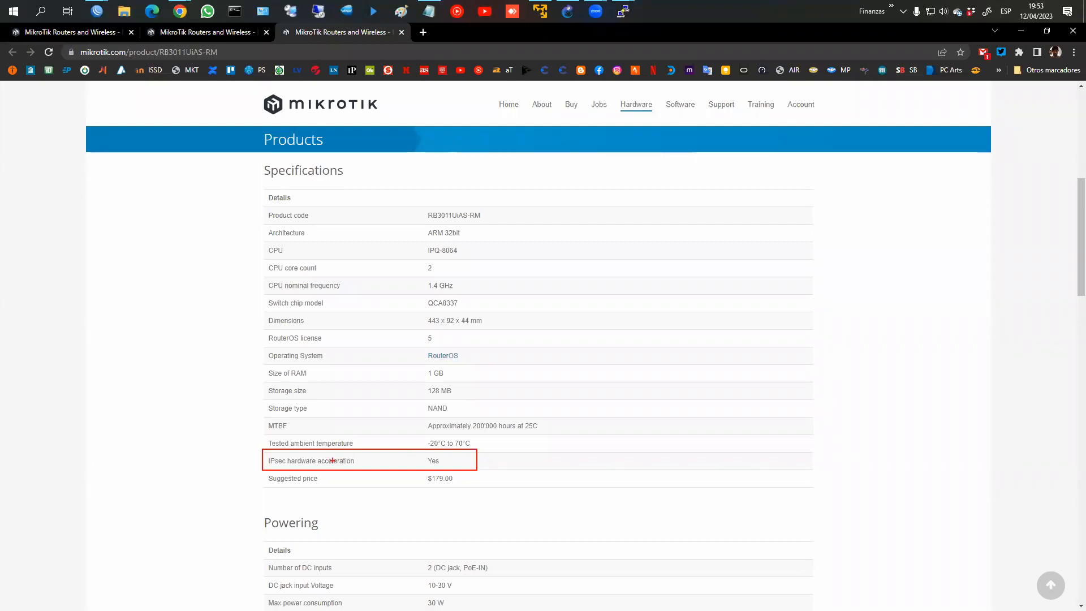
pyautogui.moveTo(276, 455)
pyautogui.mouseDown()
pyautogui.moveTo(271, 469)
pyautogui.moveTo(371, 461)
pyautogui.moveTo(250, 456)
pyautogui.mouseUp()
pyautogui.press('Escape')
# Step: Review the RB2011iL-IN product specifications
pyautogui.click(229, 34)
pyautogui.scroll(-6, 478, 249)
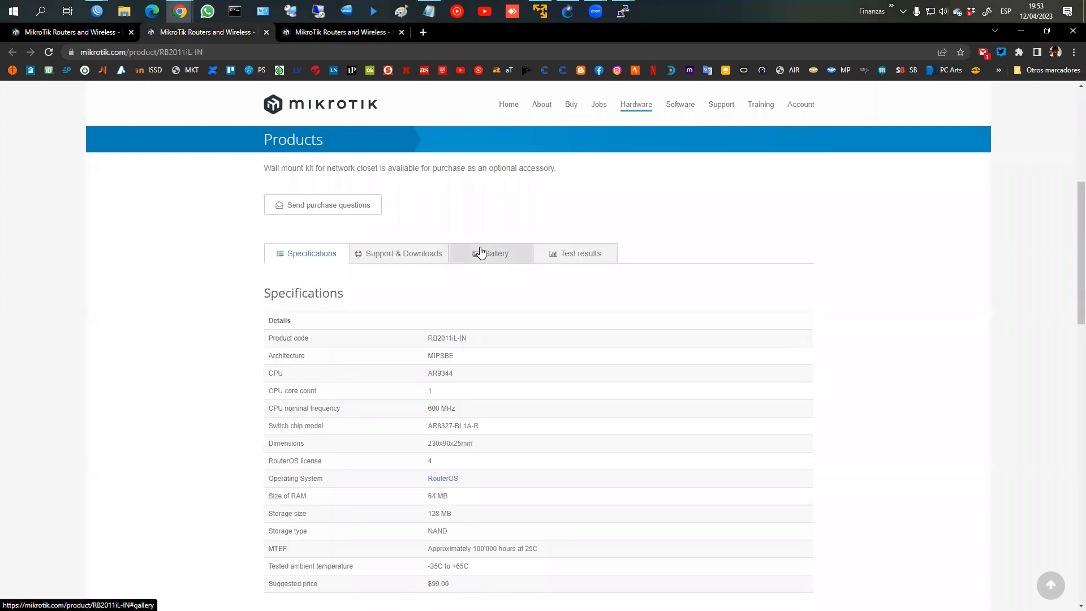
pyautogui.scroll(-2, 480, 252)
pyautogui.scroll(4, 439, 242)
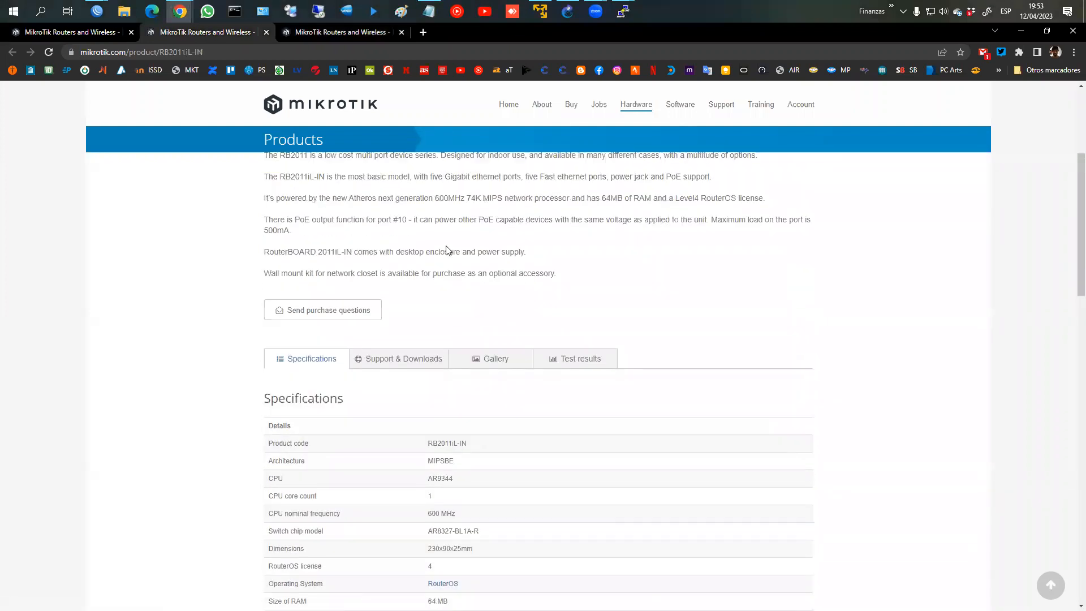
pyautogui.scroll(-5, 446, 251)
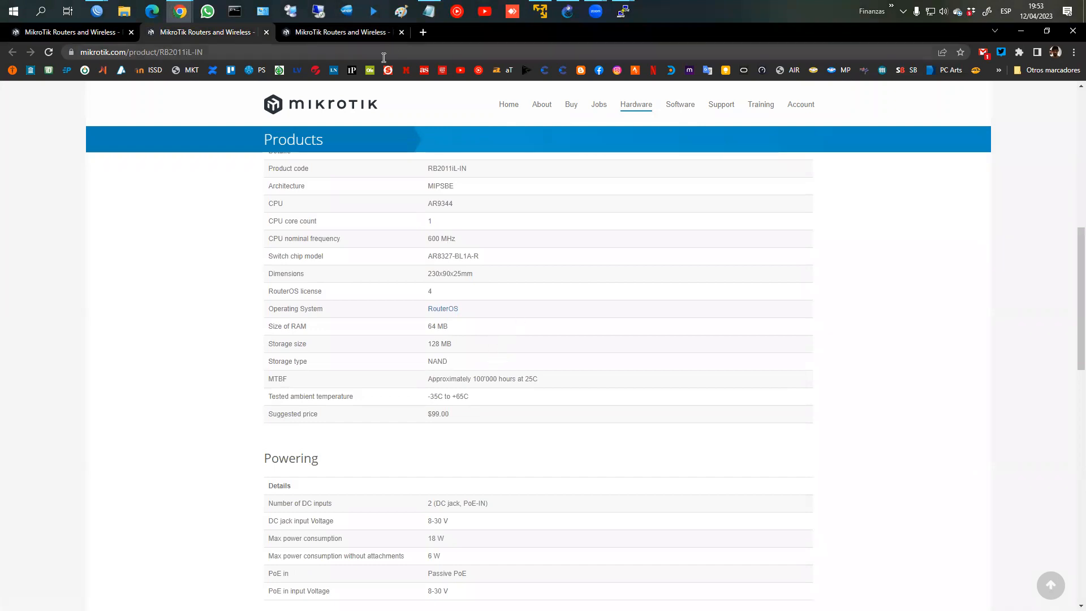
# Step: Close the RB3011UiAS-RM and RB2011iL-IN product tabs
pyautogui.click(406, 33)
pyautogui.click(403, 33)
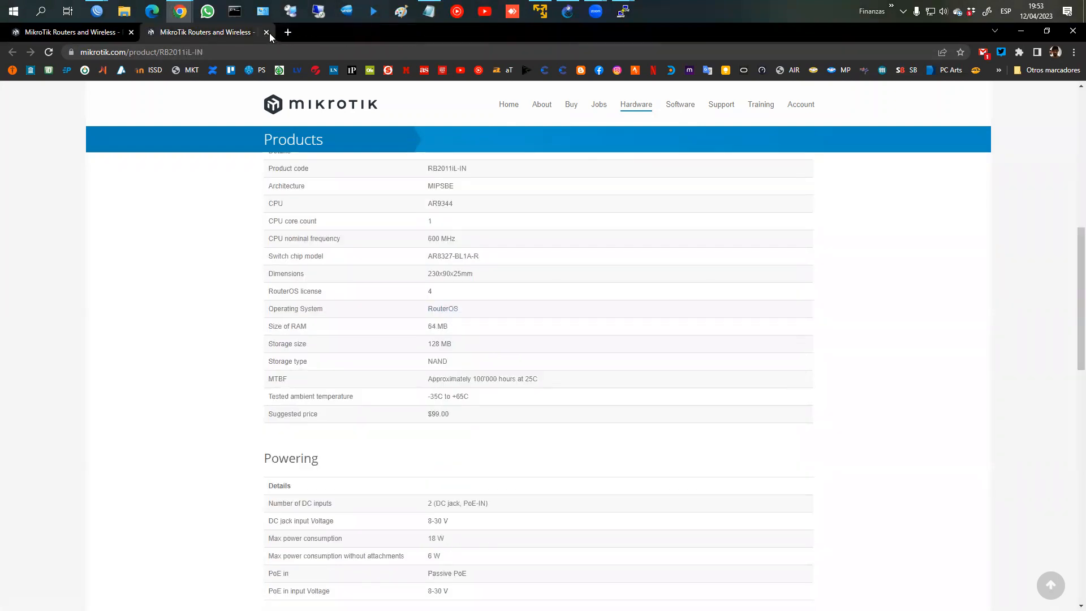
pyautogui.click(267, 32)
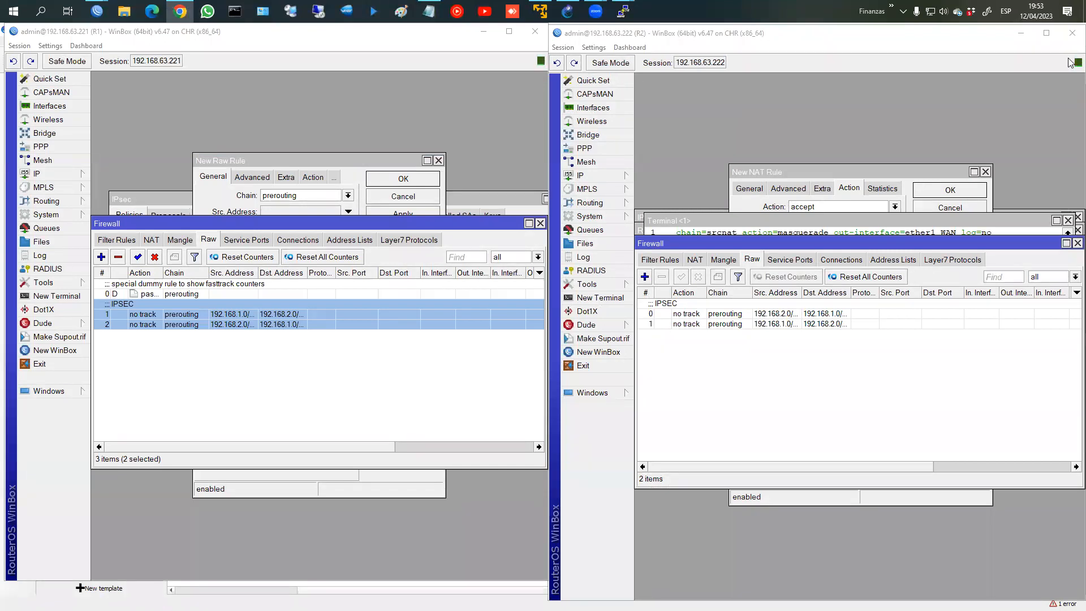
# Step: Close both WinBox sessions and the PC2 and PC1 consoles, confirming each exit
pyautogui.click(1073, 33)
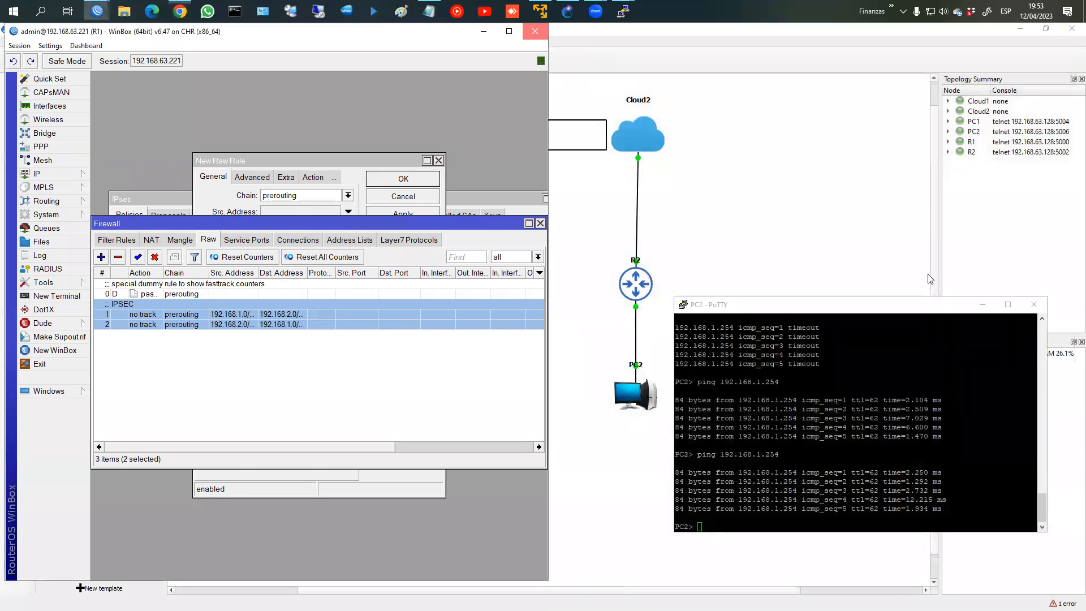
pyautogui.click(535, 31)
pyautogui.click(1031, 304)
pyautogui.click(561, 363)
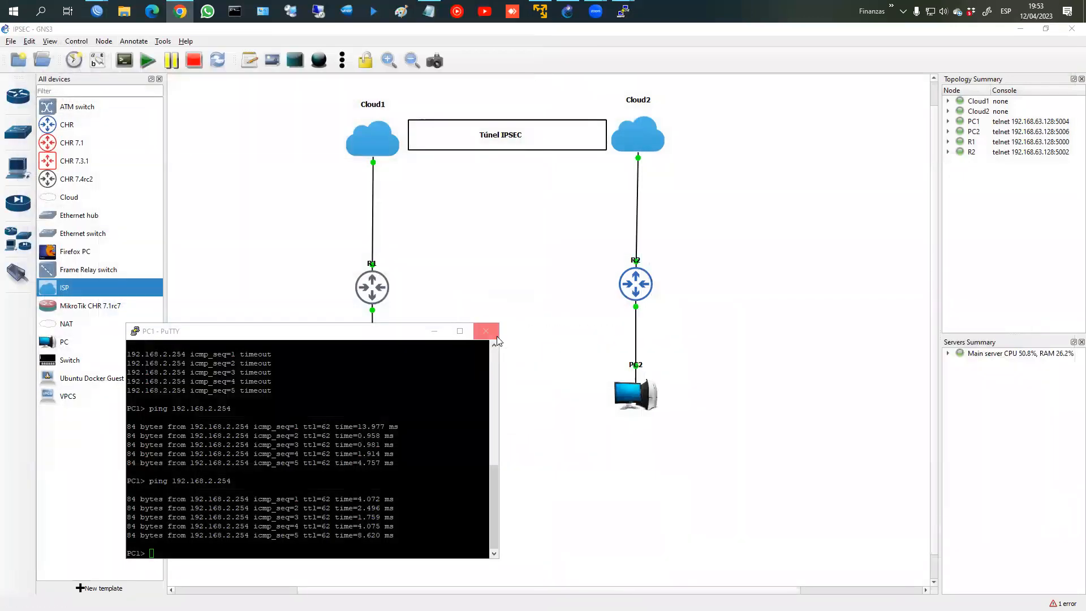
pyautogui.click(494, 337)
pyautogui.click(559, 362)
# Step: Close the R2 and R1 console sessions, confirming each PuTTY exit
pyautogui.moveTo(624, 12)
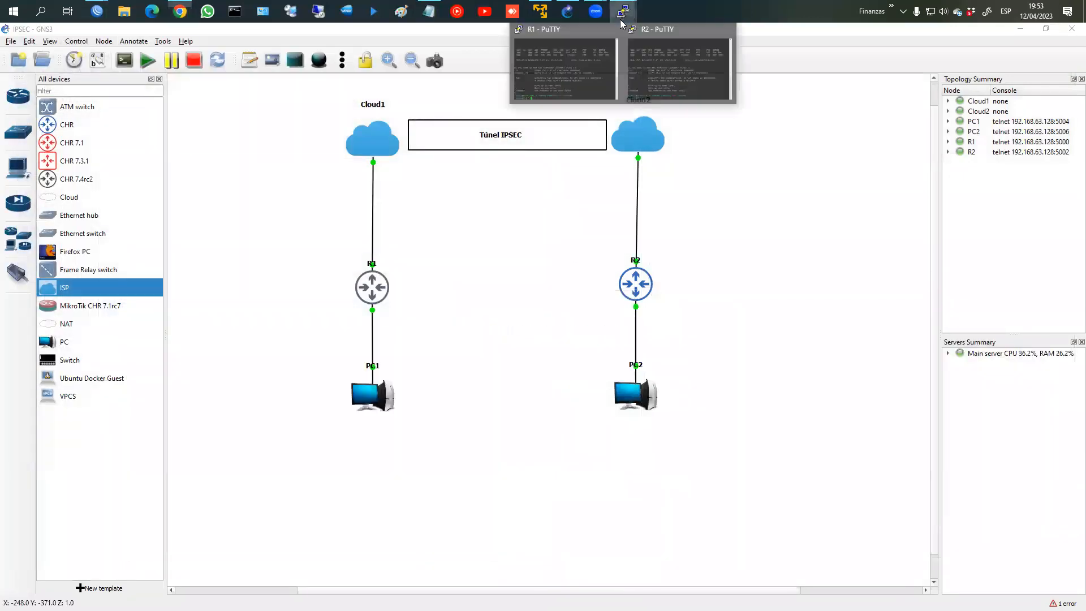
pyautogui.click(731, 32)
pyautogui.click(561, 362)
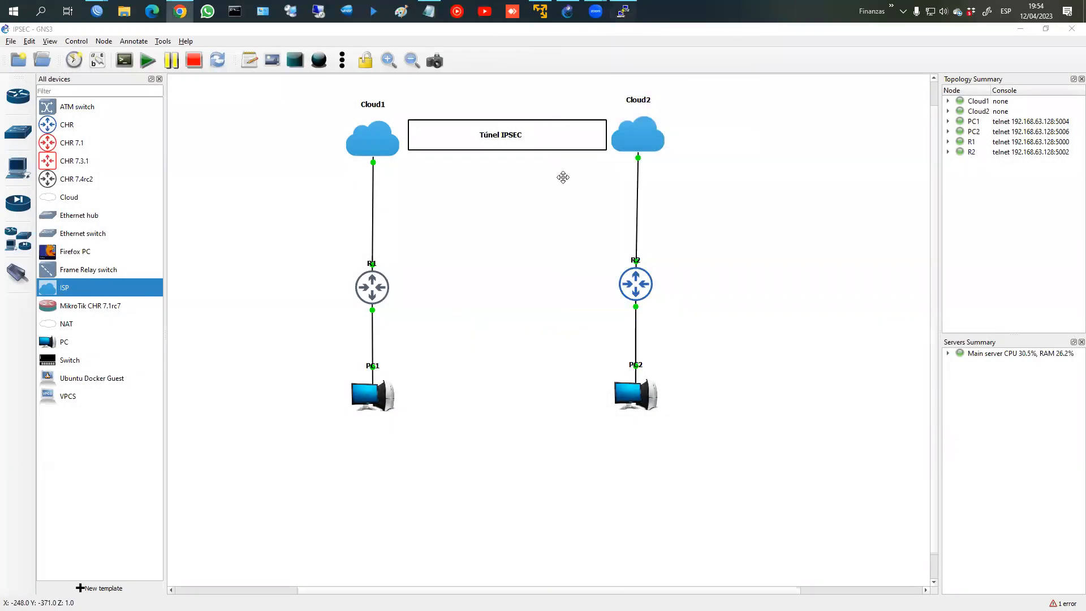
pyautogui.click(393, 60)
pyautogui.click(566, 364)
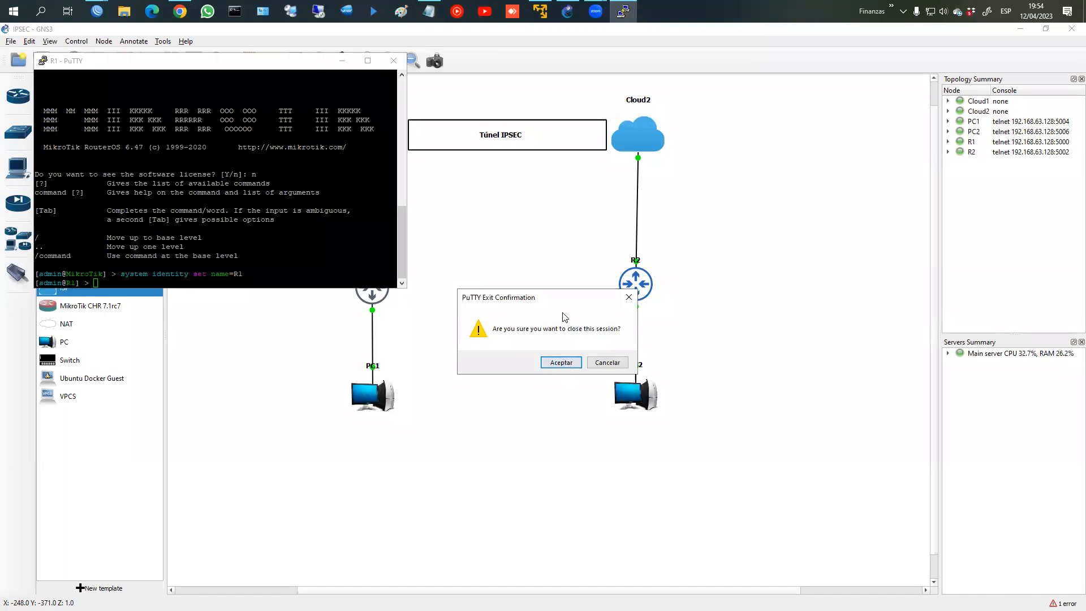
pyautogui.click(43, 60)
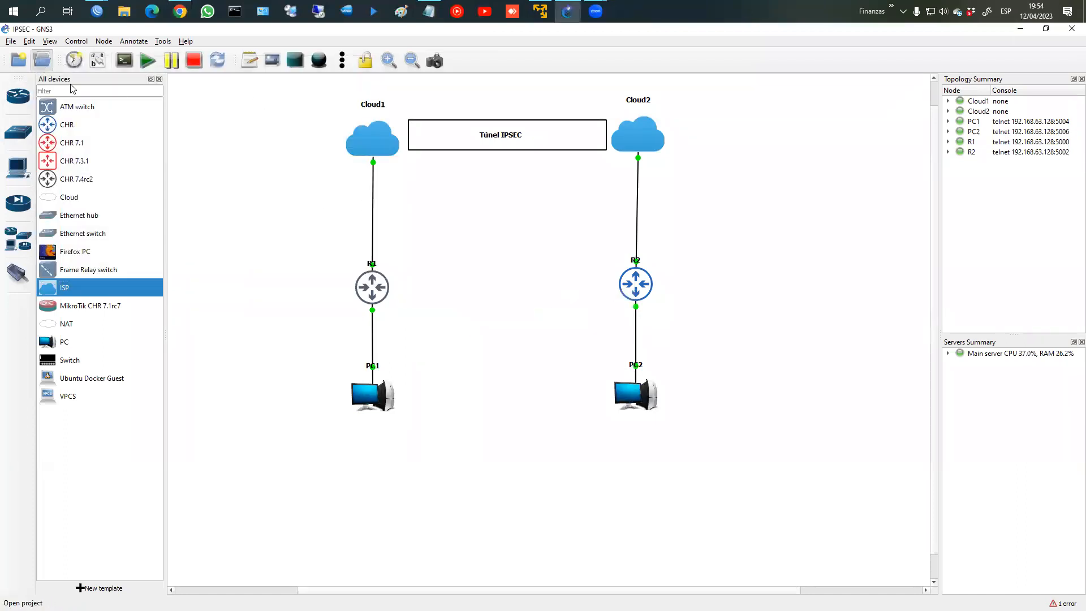
# Step: Open the VLANs-1 project from the projects library
pyautogui.click(388, 233)
pyautogui.scroll(-10, 438, 347)
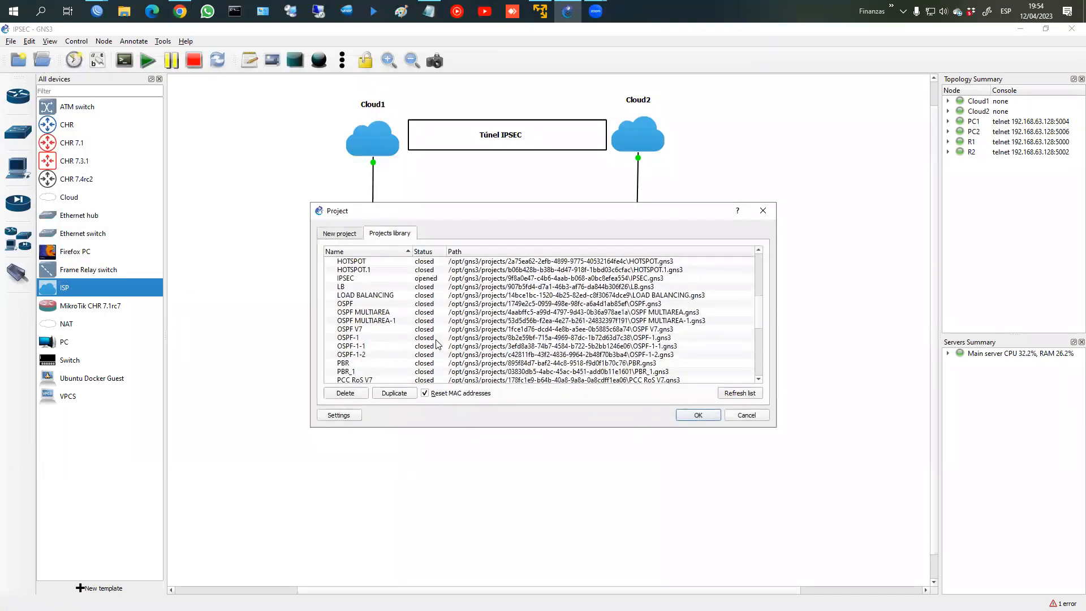
pyautogui.click(385, 355)
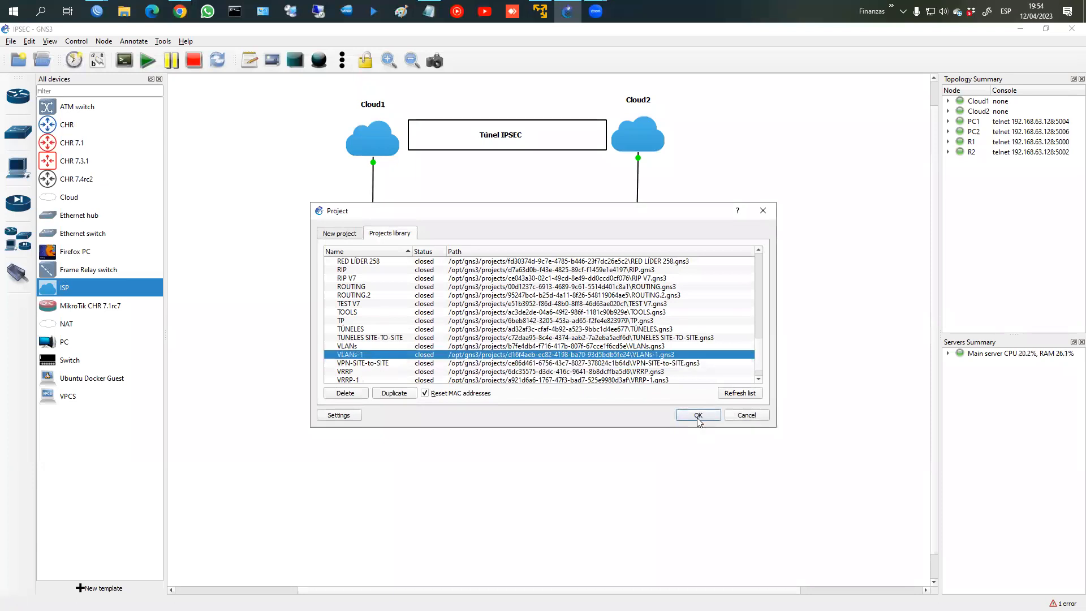
pyautogui.click(698, 415)
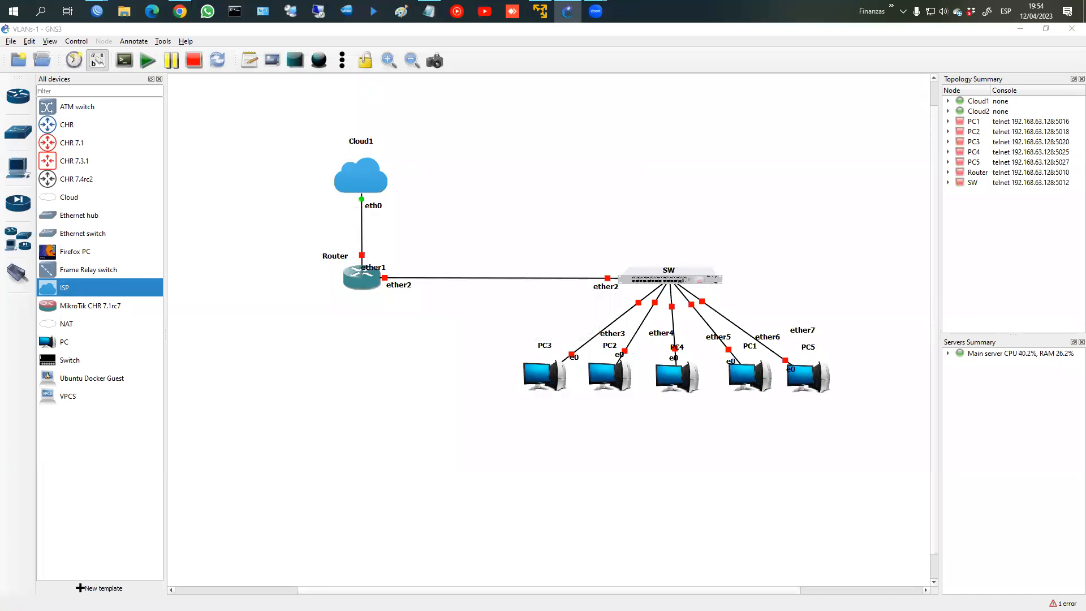
# Step: Start all nodes in the VLANs-1 topology
pyautogui.click(148, 59)
pyautogui.click(548, 334)
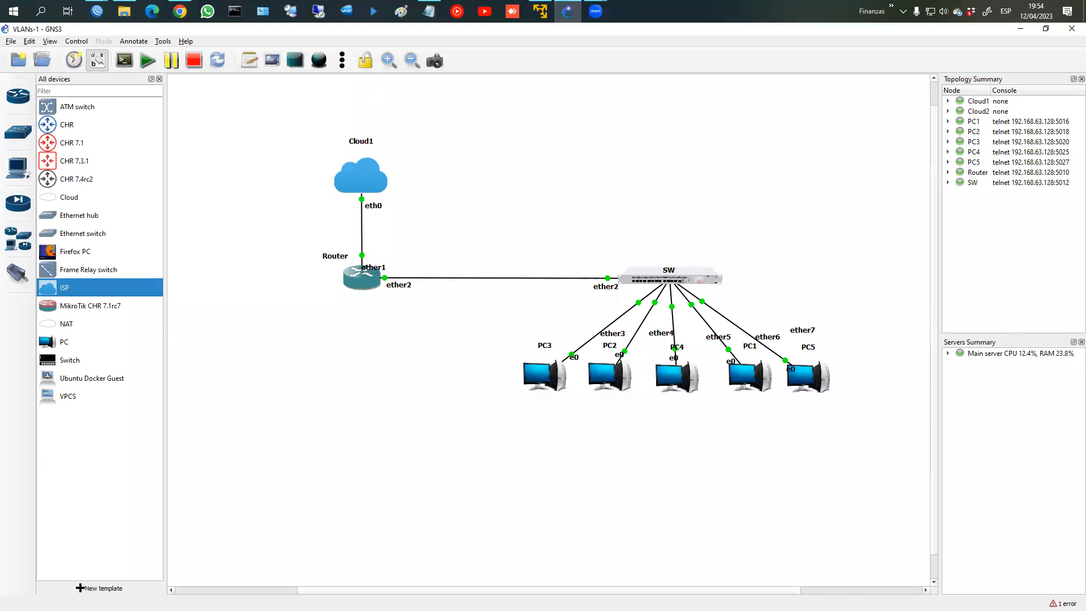
pyautogui.hotkey('alt', 'Tab')
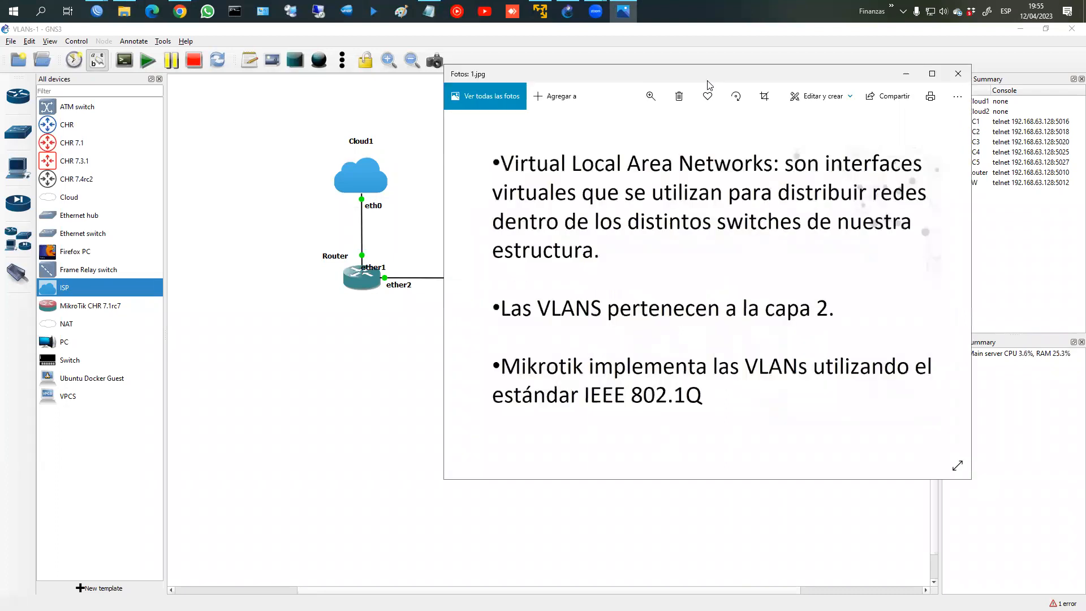
# Step: Maximize the 1.jpg slide, advance to 3.jpg, then view Ethernet Frame.jpg full screen
pyautogui.doubleClick(708, 80)
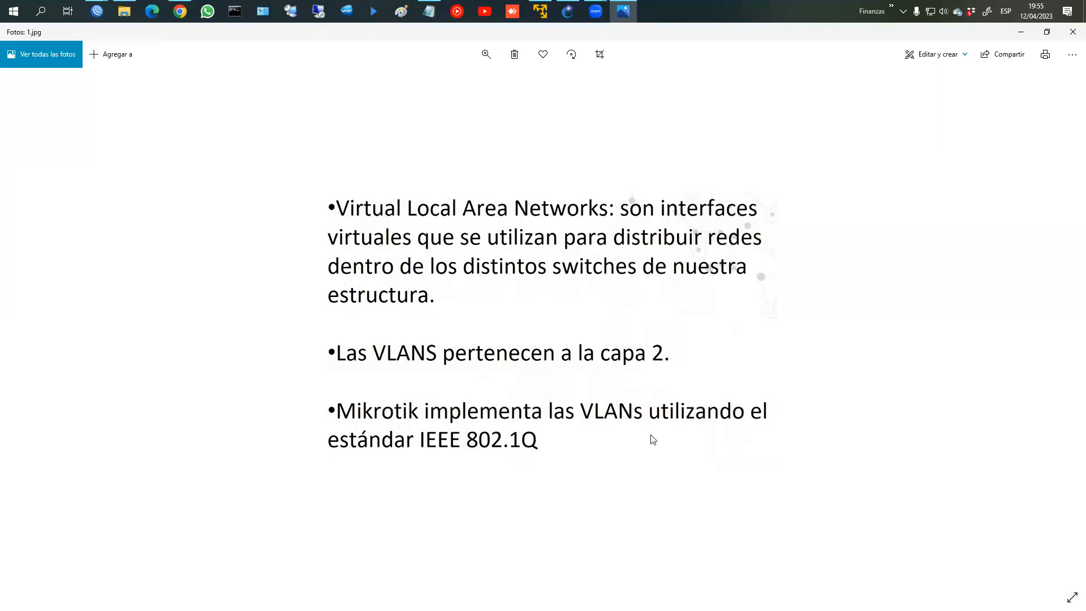
pyautogui.press('Right')
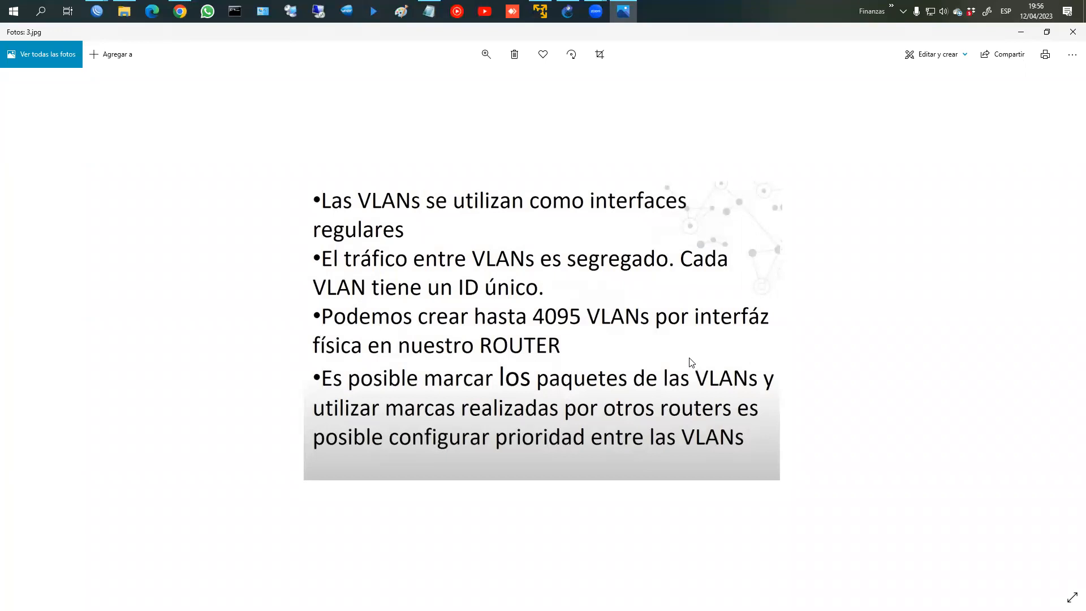
pyautogui.hotkey('alt', 'Tab')
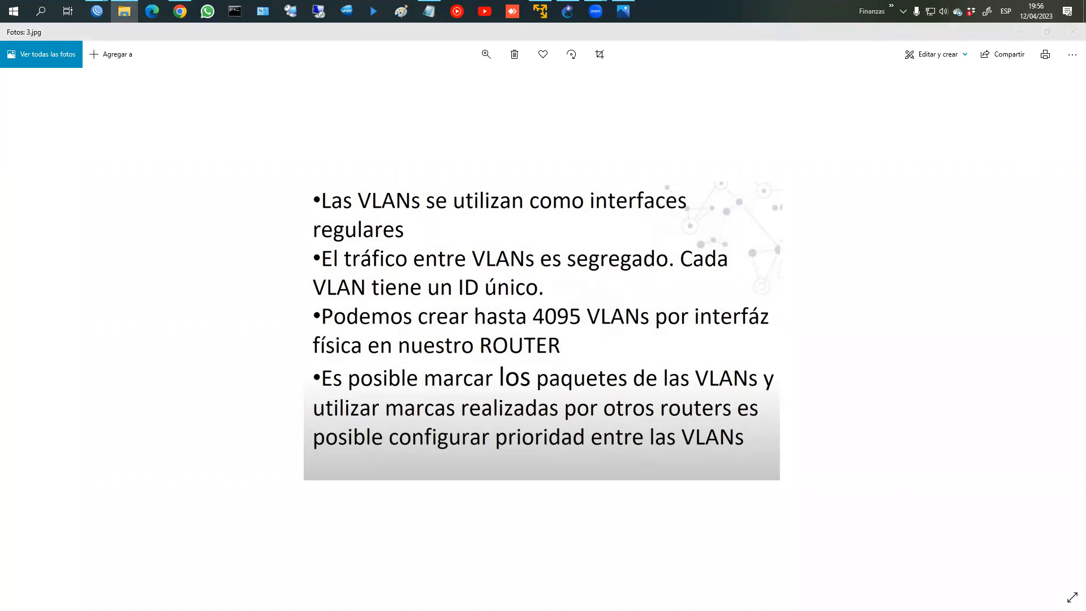
pyautogui.hotkey('alt', 'Tab')
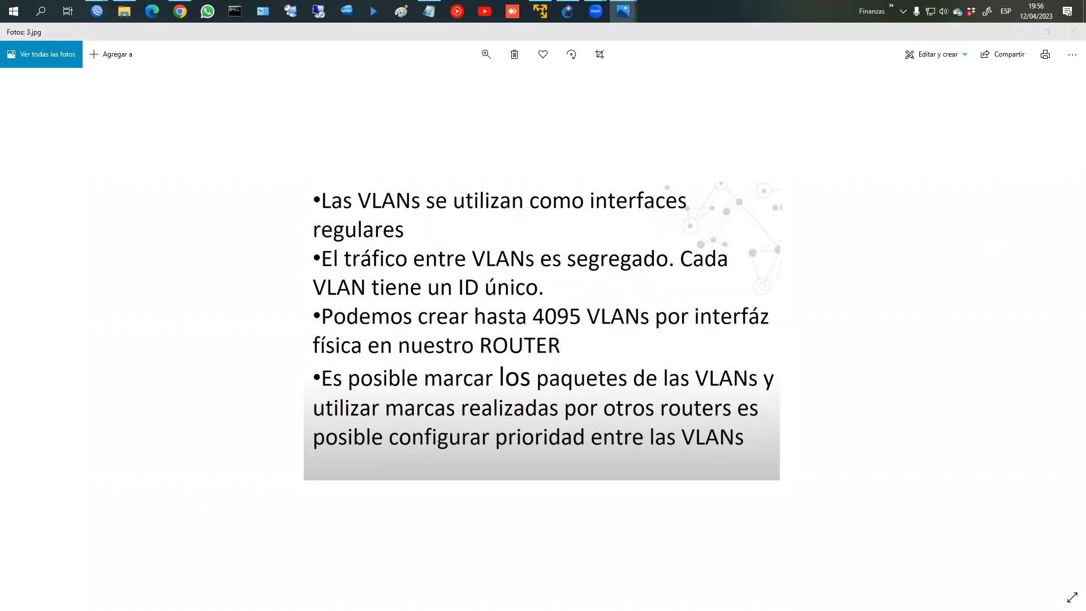
pyautogui.doubleClick(495, 112)
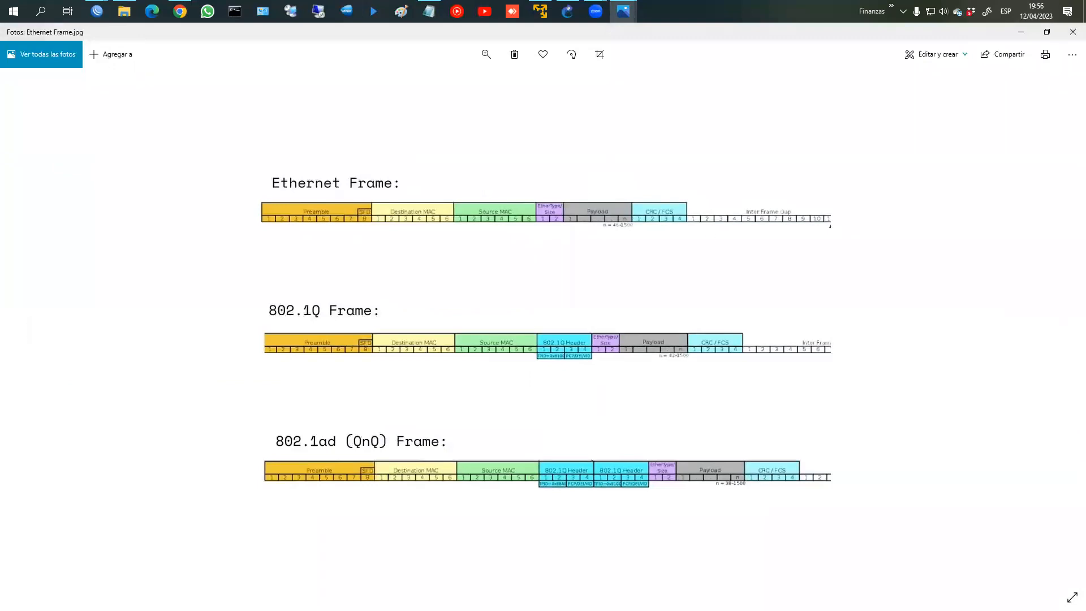
pyautogui.hotkey('alt', 'Tab')
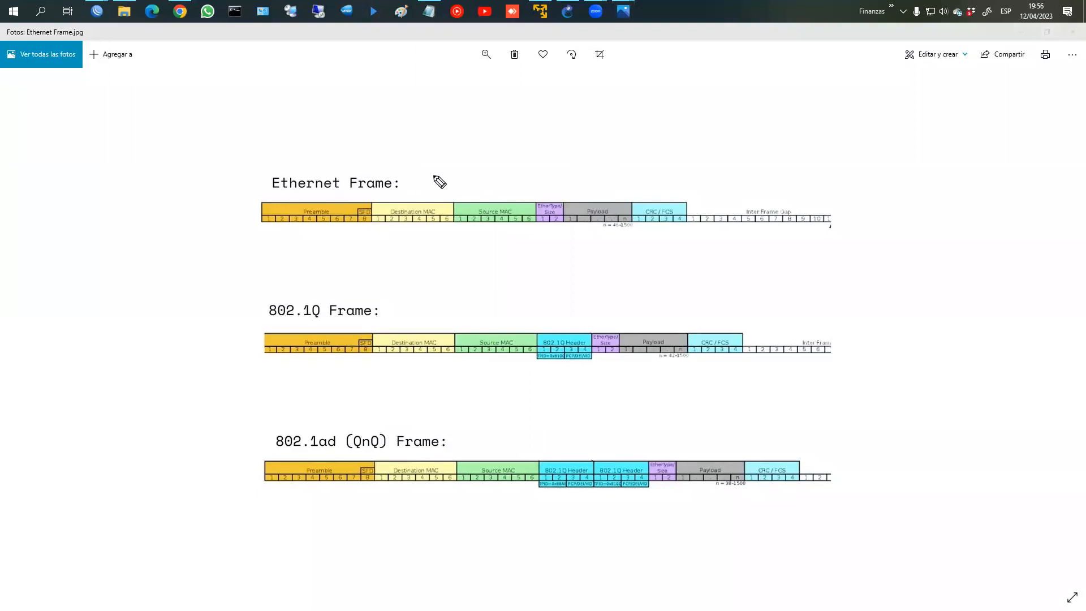
pyautogui.moveTo(346, 179); pyautogui.dragTo(305, 177)
pyautogui.moveTo(289, 236); pyautogui.dragTo(346, 180)
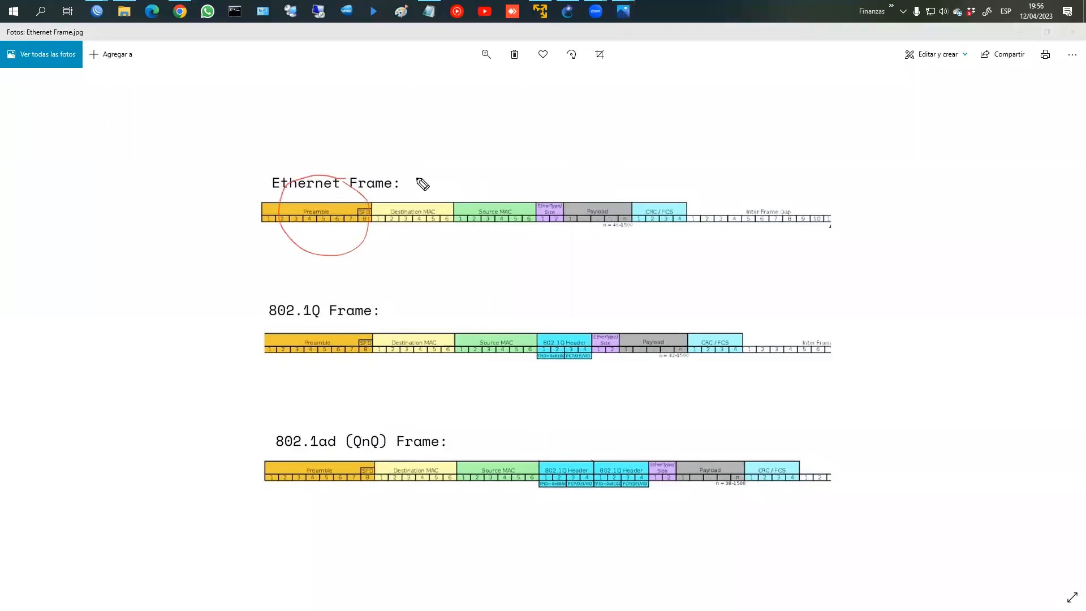
pyautogui.moveTo(413, 169); pyautogui.dragTo(416, 190)
pyautogui.moveTo(489, 162)
pyautogui.mouseDown()
pyautogui.moveTo(497, 183)
pyautogui.moveTo(547, 196)
pyautogui.moveTo(562, 232)
pyautogui.mouseUp()
pyautogui.moveTo(638, 247)
pyautogui.mouseDown()
pyautogui.moveTo(578, 185)
pyautogui.moveTo(689, 184)
pyautogui.moveTo(633, 185)
pyautogui.mouseUp()
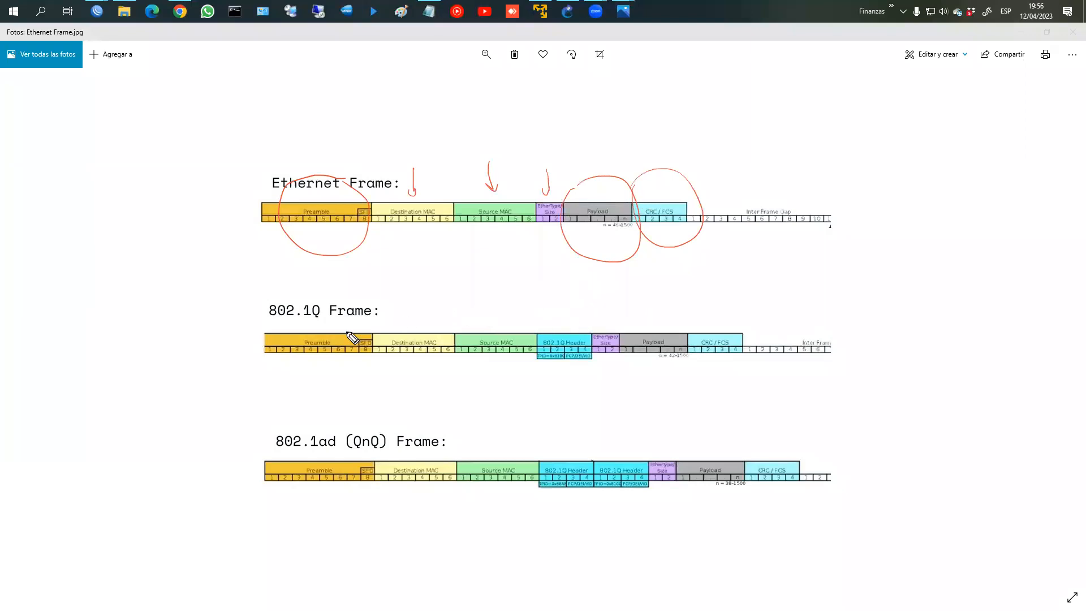
pyautogui.moveTo(305, 311)
pyautogui.mouseDown()
pyautogui.moveTo(310, 320)
pyautogui.moveTo(362, 315)
pyautogui.mouseUp()
pyautogui.moveTo(539, 334)
pyautogui.mouseDown()
pyautogui.moveTo(541, 316)
pyautogui.moveTo(595, 311)
pyautogui.moveTo(596, 334)
pyautogui.mouseUp()
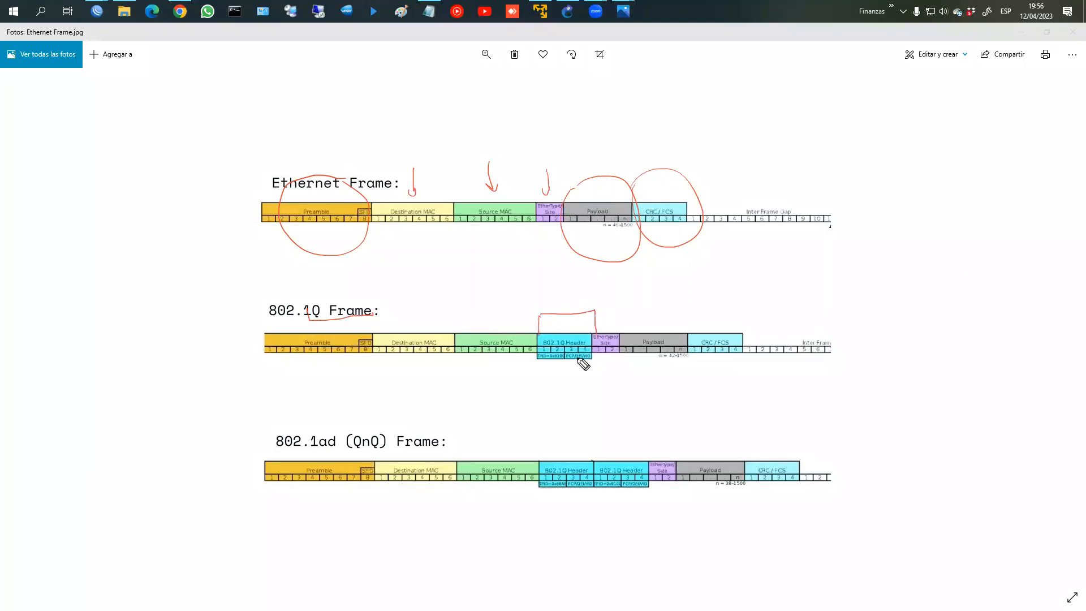
pyautogui.moveTo(556, 289)
pyautogui.mouseDown()
pyautogui.moveTo(558, 303)
pyautogui.moveTo(582, 282)
pyautogui.moveTo(599, 296)
pyautogui.mouseUp()
pyautogui.moveTo(586, 363); pyautogui.dragTo(586, 374)
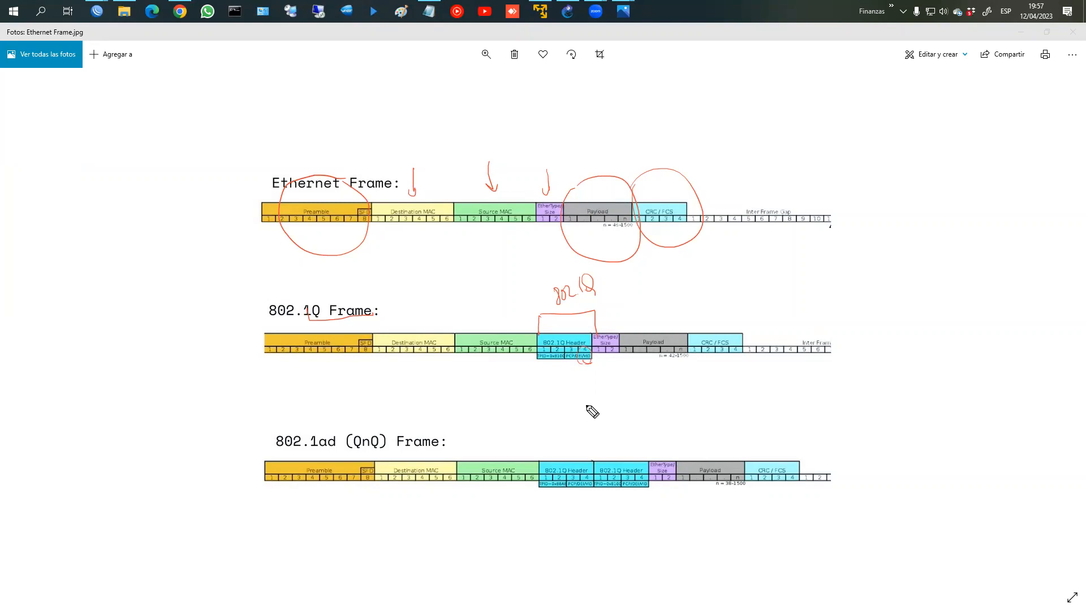
pyautogui.moveTo(380, 404)
pyautogui.mouseDown()
pyautogui.moveTo(356, 442)
pyautogui.moveTo(427, 436)
pyautogui.moveTo(374, 413)
pyautogui.mouseUp()
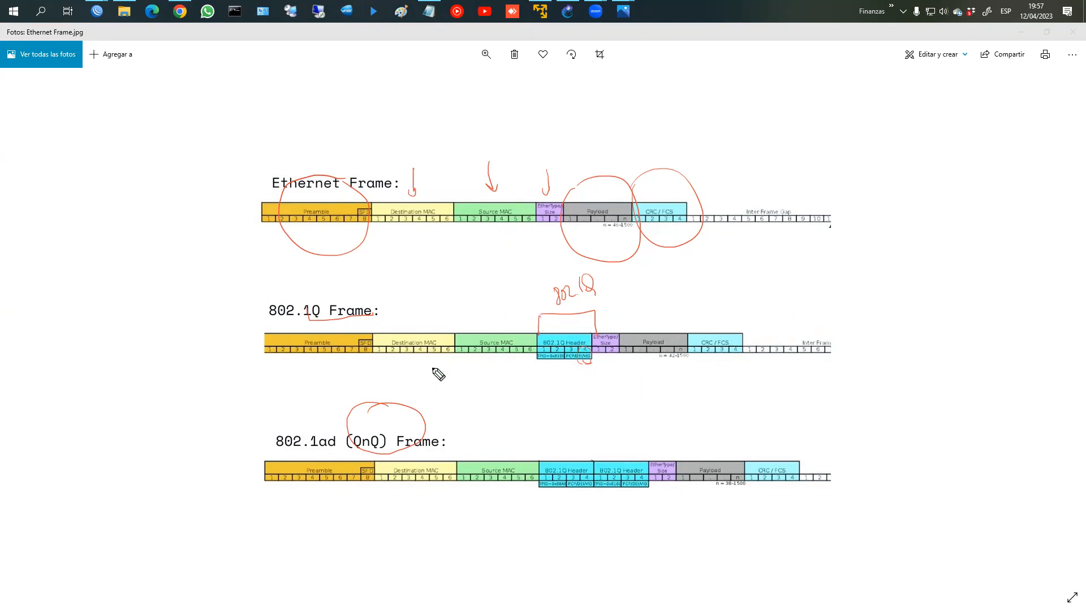
pyautogui.moveTo(540, 341)
pyautogui.mouseDown()
pyautogui.moveTo(555, 368)
pyautogui.moveTo(592, 338)
pyautogui.mouseUp()
pyautogui.moveTo(601, 381); pyautogui.dragTo(638, 419)
pyautogui.moveTo(638, 395)
pyautogui.mouseDown()
pyautogui.moveTo(655, 418)
pyautogui.moveTo(671, 419)
pyautogui.mouseUp()
pyautogui.moveTo(674, 393)
pyautogui.mouseDown()
pyautogui.moveTo(660, 394)
pyautogui.moveTo(693, 399)
pyautogui.moveTo(618, 439)
pyautogui.mouseUp()
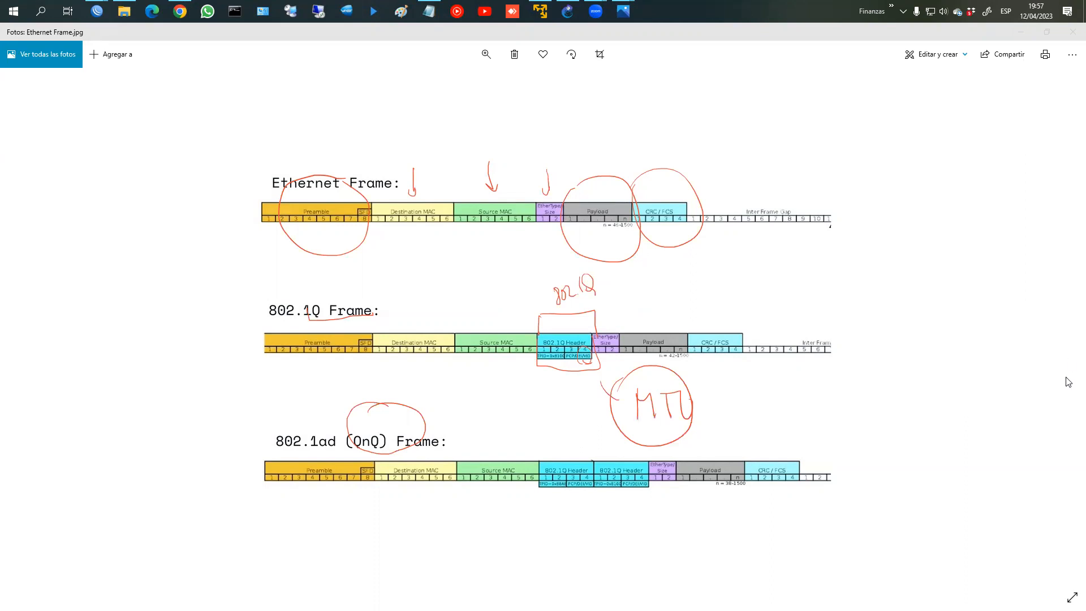
pyautogui.press('e')
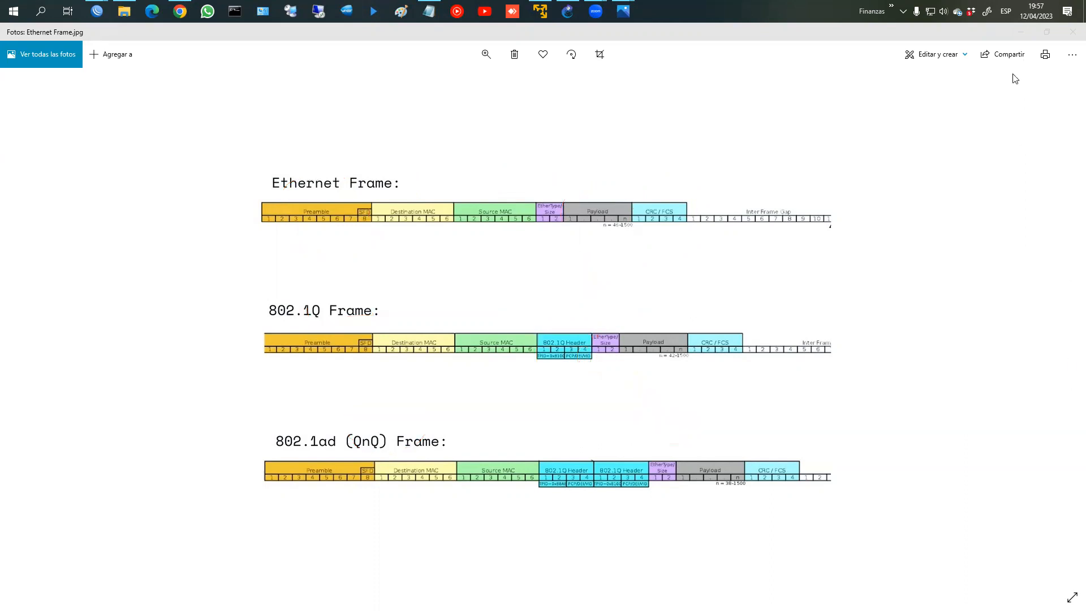
pyautogui.click(840, 180)
# Step: On the 'VLANS para dividir un Switch' slide, circle port 1 in the MAC address table in red
pyautogui.press('Left')
pyautogui.press('Left')
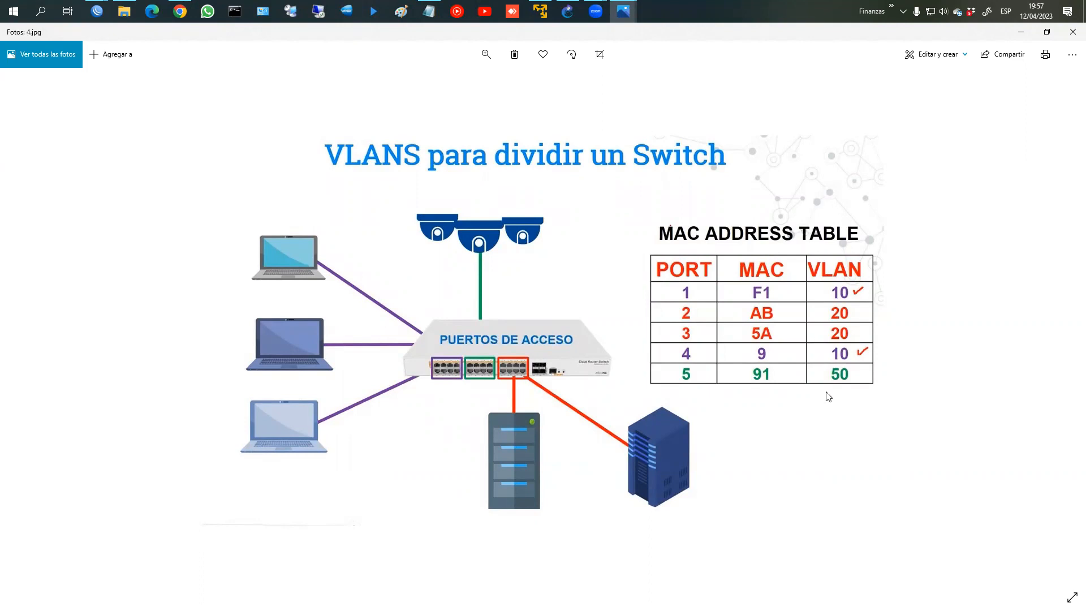
pyautogui.hotkey('alt', 'Tab')
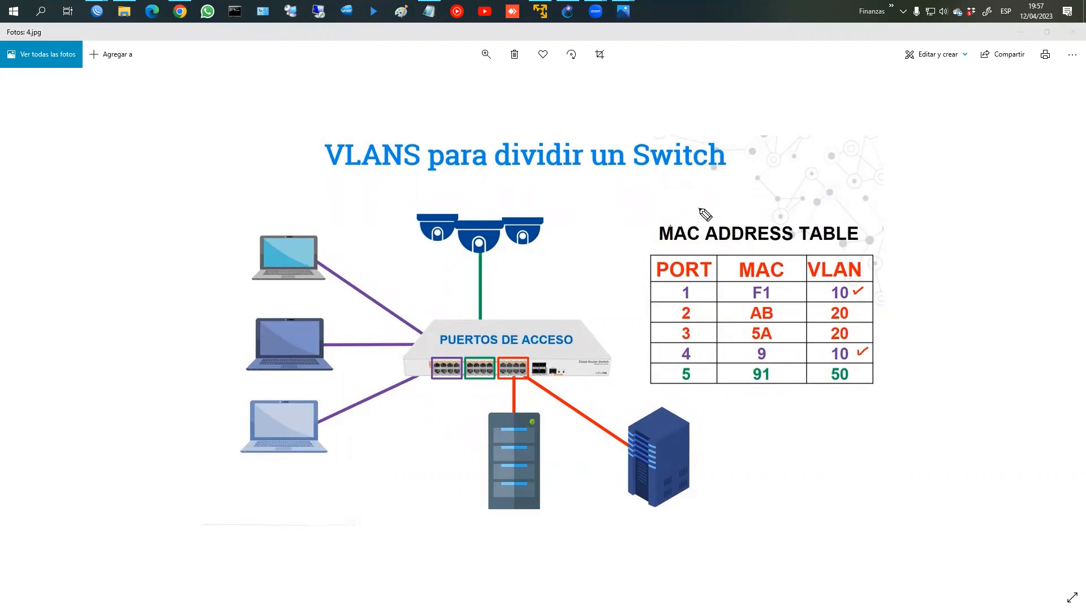
pyautogui.moveTo(679, 286); pyautogui.dragTo(687, 278)
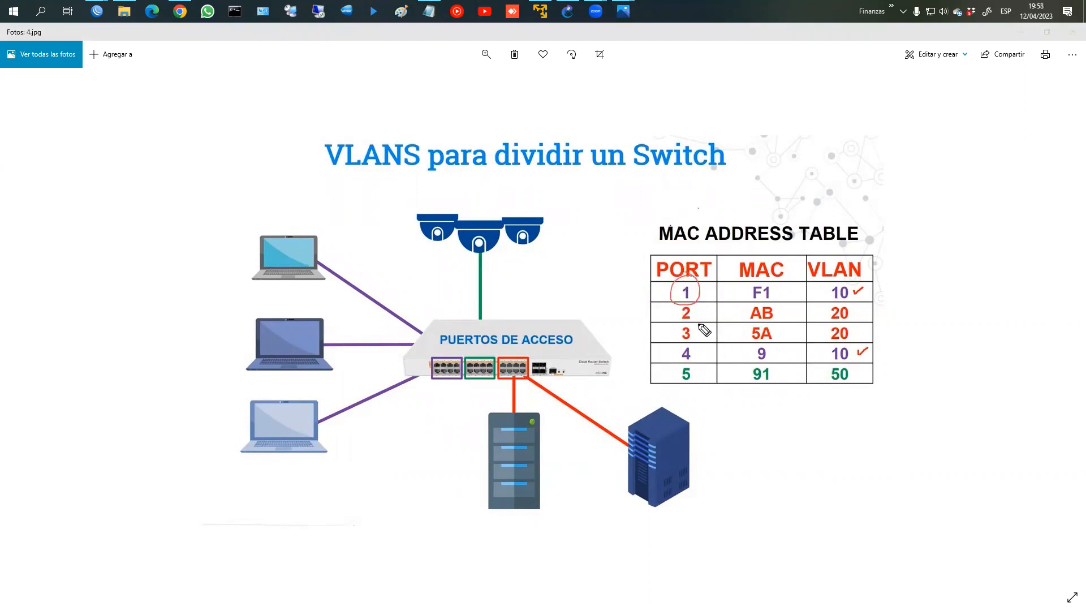
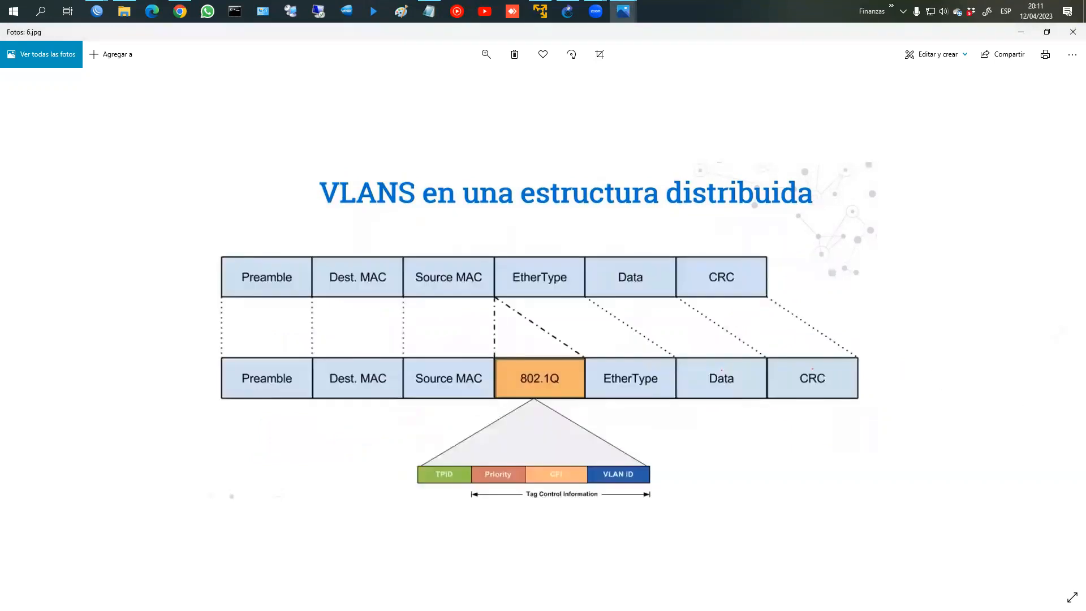
# Step: Circle the 802.1Q tag, VLAN ID, Priority and TPID fields with the pen, then clear the notes
pyautogui.moveTo(518, 348)
pyautogui.mouseDown()
pyautogui.moveTo(548, 381)
pyautogui.moveTo(563, 356)
pyautogui.mouseUp()
pyautogui.moveTo(625, 456)
pyautogui.mouseDown()
pyautogui.moveTo(601, 487)
pyautogui.moveTo(649, 474)
pyautogui.mouseUp()
pyautogui.moveTo(504, 470)
pyautogui.mouseDown()
pyautogui.moveTo(516, 467)
pyautogui.moveTo(512, 478)
pyautogui.mouseUp()
pyautogui.moveTo(463, 470)
pyautogui.mouseDown()
pyautogui.moveTo(453, 473)
pyautogui.moveTo(461, 478)
pyautogui.mouseUp()
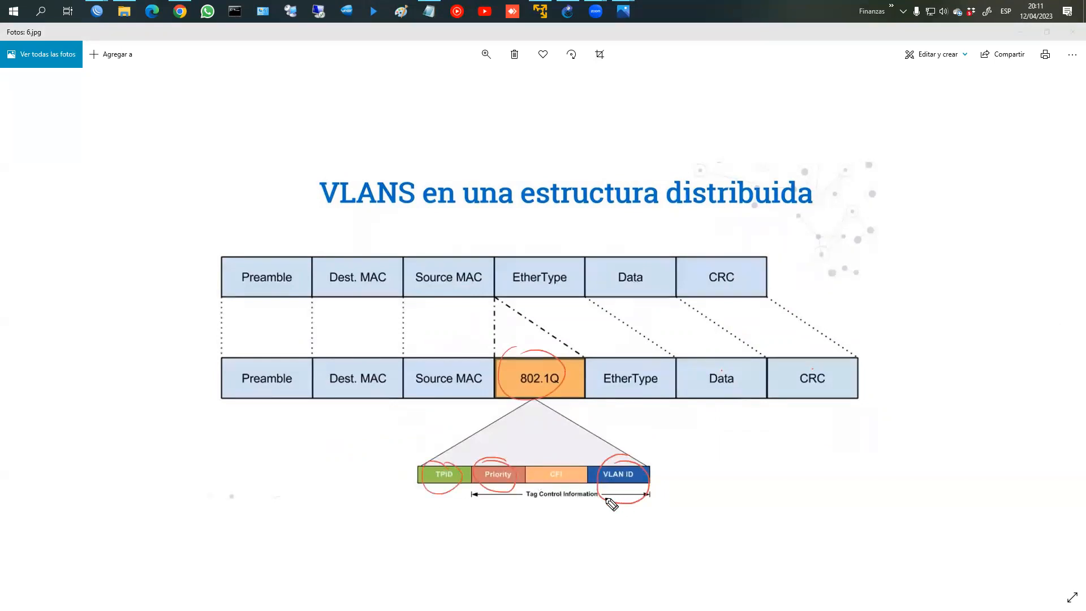
pyautogui.moveTo(487, 394)
pyautogui.mouseDown()
pyautogui.moveTo(577, 407)
pyautogui.moveTo(580, 396)
pyautogui.mouseUp()
pyautogui.press('Escape')
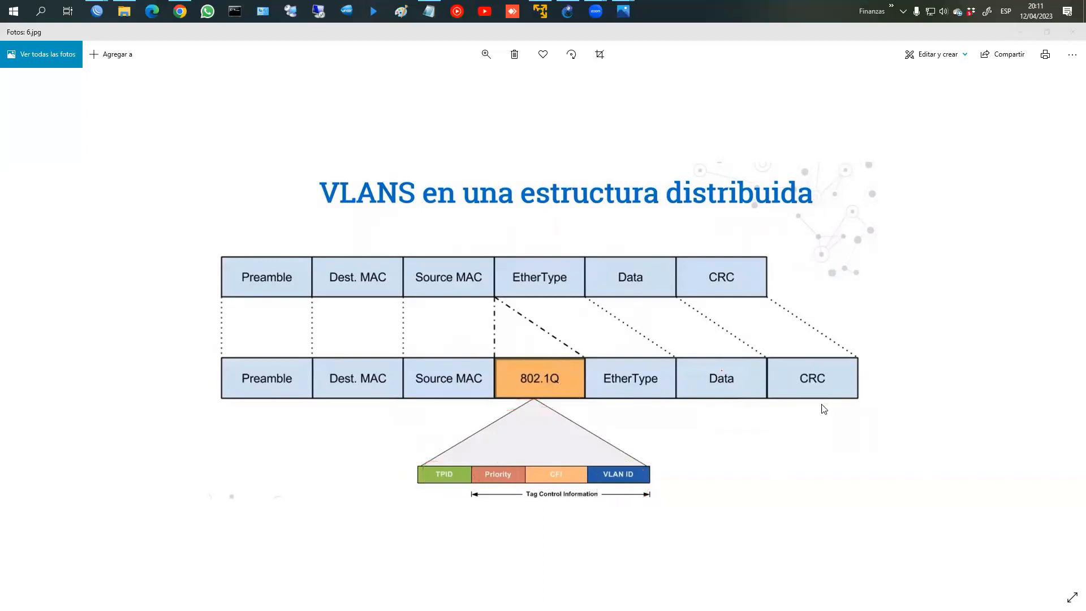
# Step: Page through the tagged/untagged and VLAN advantages slides, back to the Ethernet frame, then minimize Photos
pyautogui.press('Right')
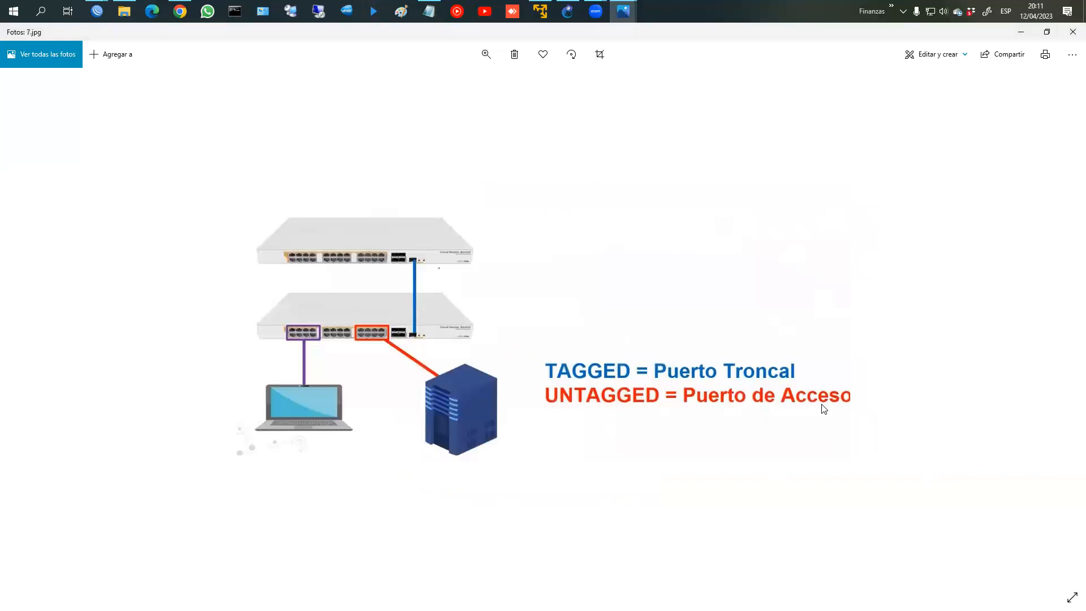
pyautogui.press('Right')
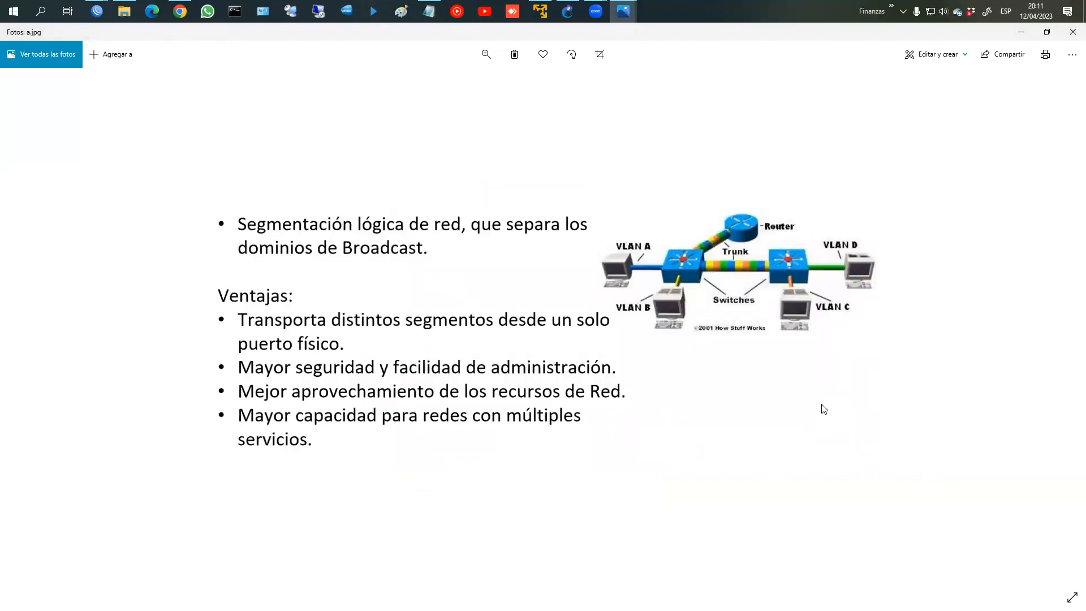
pyautogui.press('Right')
pyautogui.press('Right')
pyautogui.press('Right')
pyautogui.press('Right')
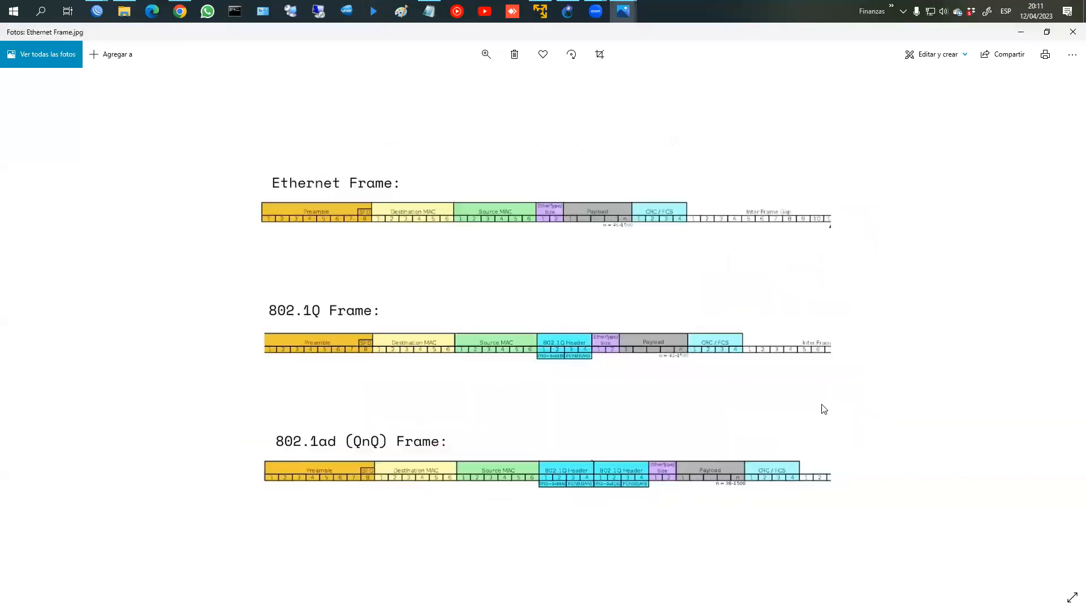
pyautogui.press('Left')
pyautogui.press('Right')
pyautogui.press('Right')
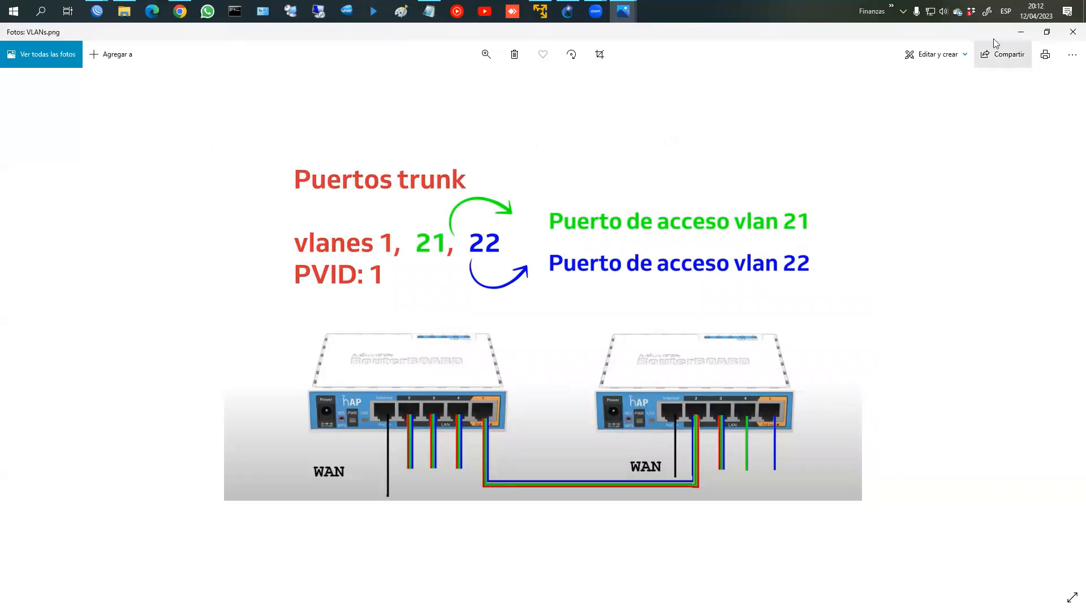
pyautogui.press('Left')
pyautogui.press('Left')
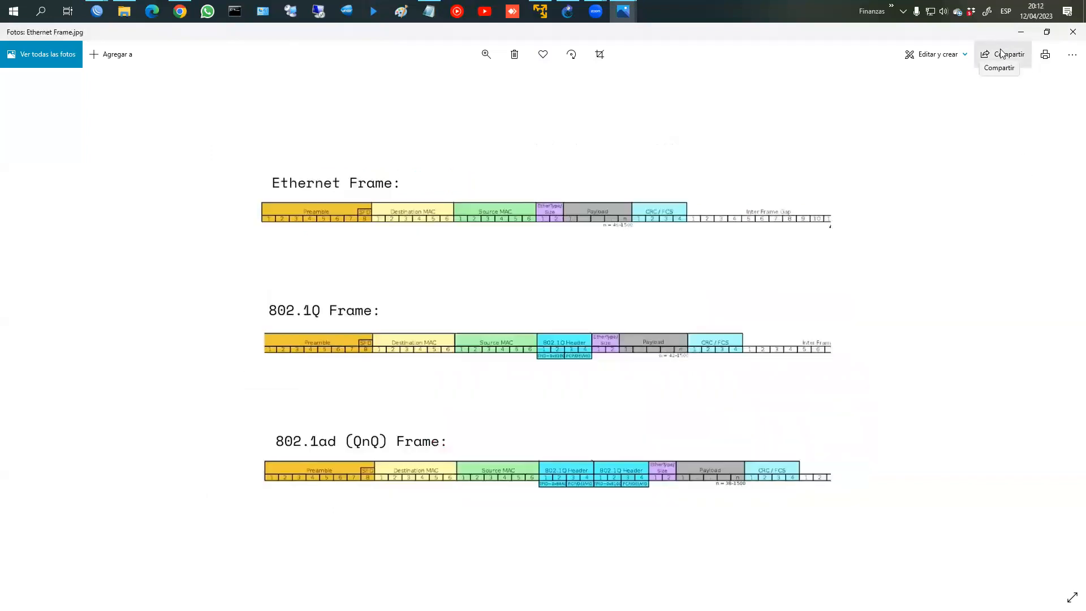
pyautogui.moveTo(941, 34); pyautogui.dragTo(1085, 33)
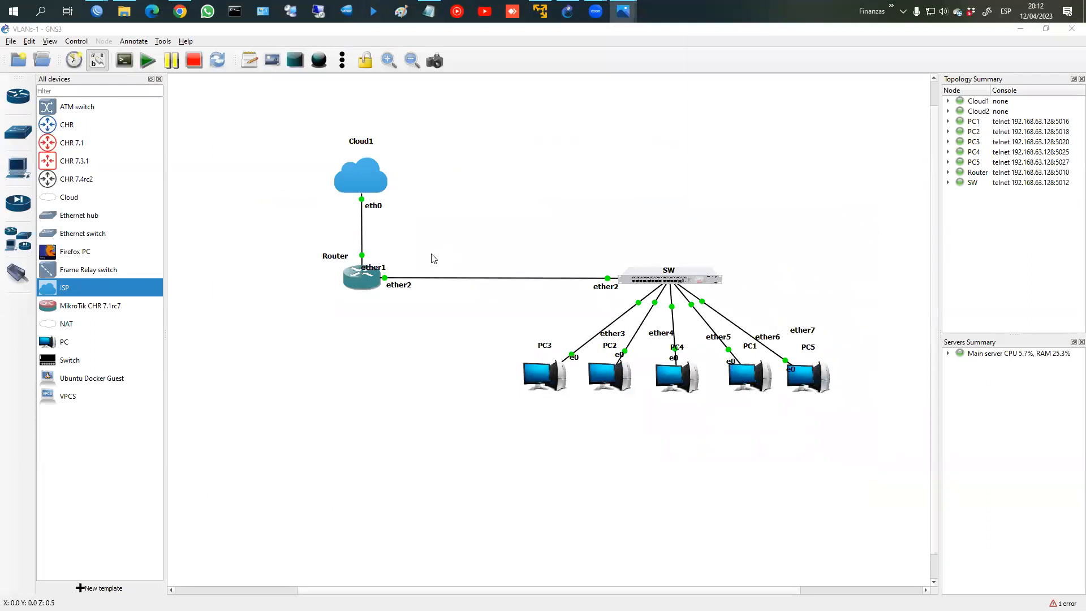
# Step: Circle the Router and SW switch in red ink, then erase the marks
pyautogui.hotkey('ctrl', '2')
pyautogui.moveTo(389, 255)
pyautogui.mouseDown()
pyautogui.moveTo(282, 266)
pyautogui.moveTo(388, 322)
pyautogui.mouseUp()
pyautogui.moveTo(601, 273)
pyautogui.mouseDown()
pyautogui.moveTo(745, 300)
pyautogui.moveTo(610, 240)
pyautogui.mouseUp()
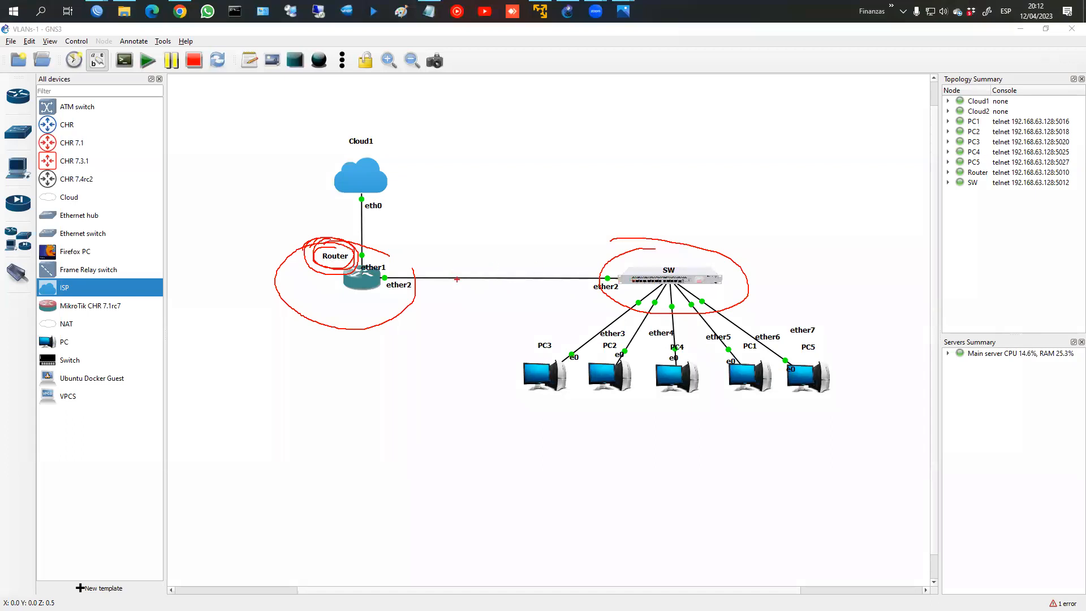
pyautogui.press('Escape')
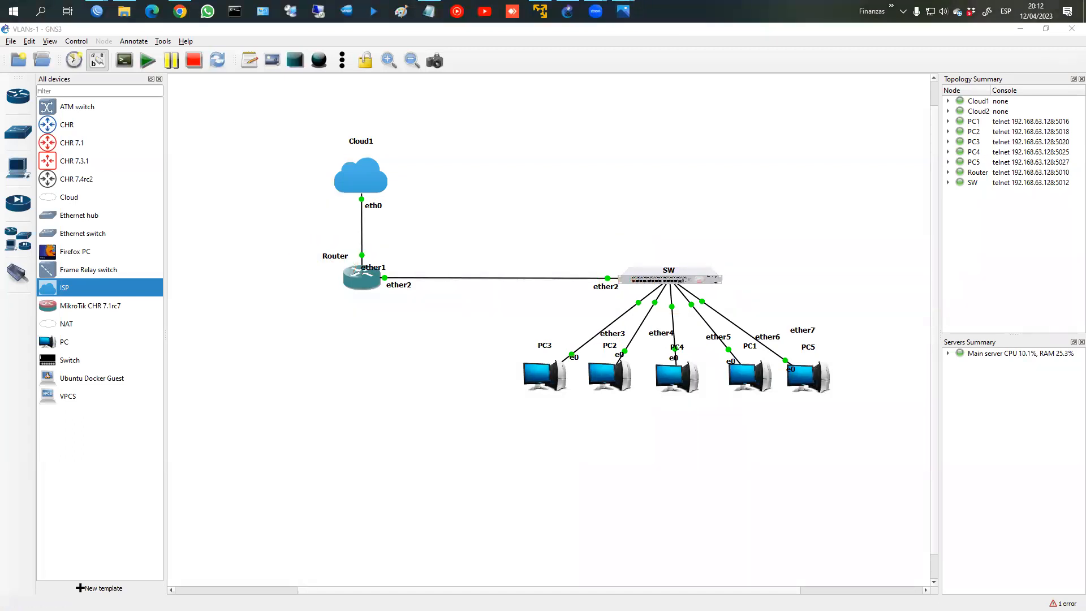
# Step: Write '5 x ether' under the Router with an arrow to a circled 'bridge' and 'trunk'
pyautogui.moveTo(360, 302); pyautogui.dragTo(357, 281)
pyautogui.moveTo(330, 325); pyautogui.dragTo(331, 338)
pyautogui.moveTo(326, 321)
pyautogui.mouseDown()
pyautogui.moveTo(362, 330)
pyautogui.moveTo(356, 339)
pyautogui.moveTo(387, 337)
pyautogui.mouseUp()
pyautogui.moveTo(390, 337)
pyautogui.mouseDown()
pyautogui.moveTo(395, 321)
pyautogui.moveTo(419, 335)
pyautogui.mouseUp()
pyautogui.moveTo(423, 328)
pyautogui.mouseDown()
pyautogui.moveTo(432, 336)
pyautogui.moveTo(397, 326)
pyautogui.moveTo(360, 368)
pyautogui.mouseUp()
pyautogui.moveTo(352, 376)
pyautogui.mouseDown()
pyautogui.moveTo(362, 372)
pyautogui.moveTo(341, 408)
pyautogui.mouseUp()
pyautogui.moveTo(352, 395); pyautogui.dragTo(363, 406)
pyautogui.moveTo(366, 406)
pyautogui.mouseDown()
pyautogui.moveTo(366, 396)
pyautogui.moveTo(391, 413)
pyautogui.moveTo(401, 405)
pyautogui.mouseUp()
pyautogui.moveTo(339, 428)
pyautogui.mouseDown()
pyautogui.moveTo(403, 413)
pyautogui.moveTo(335, 421)
pyautogui.moveTo(428, 456)
pyautogui.moveTo(468, 432)
pyautogui.moveTo(478, 444)
pyautogui.moveTo(476, 431)
pyautogui.mouseUp()
pyautogui.moveTo(413, 444)
pyautogui.mouseDown()
pyautogui.moveTo(497, 461)
pyautogui.moveTo(495, 439)
pyautogui.mouseUp()
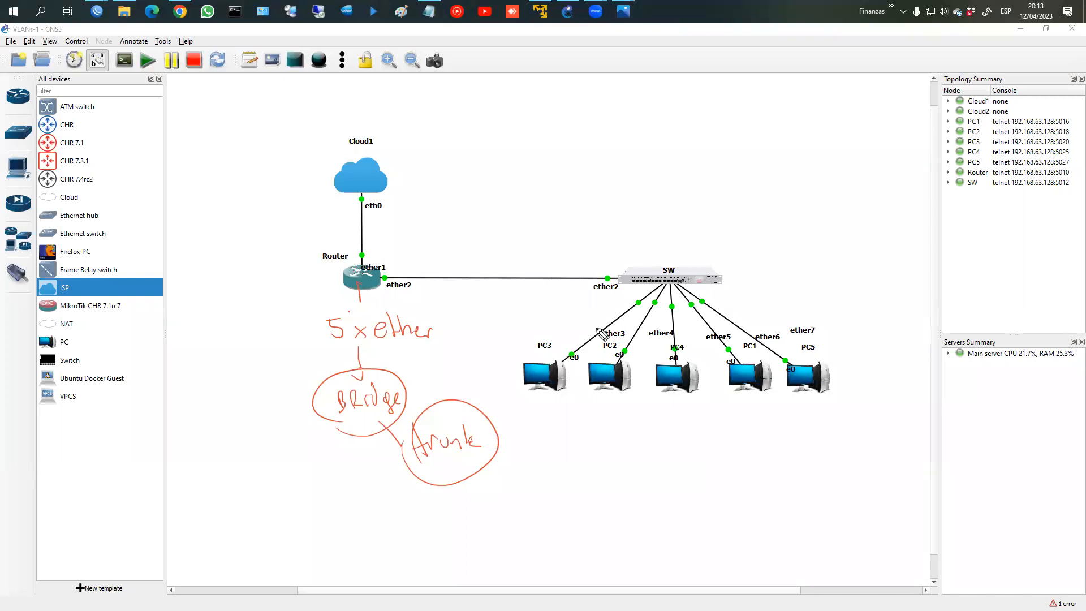
# Step: Begin writing 'ether' above the switch, undoing the stray strokes
pyautogui.moveTo(643, 276); pyautogui.dragTo(633, 391)
pyautogui.hotkey('ctrl', 'z')
pyautogui.moveTo(608, 202); pyautogui.dragTo(627, 211)
pyautogui.moveTo(620, 200); pyautogui.dragTo(630, 196)
pyautogui.hotkey('ctrl', 'z')
pyautogui.hotkey('ctrl', 'z')
pyautogui.hotkey('ctrl', 'z')
pyautogui.moveTo(548, 177)
pyautogui.mouseDown()
pyautogui.moveTo(561, 191)
pyautogui.moveTo(572, 164)
pyautogui.mouseUp()
# Step: Note ether ports 2–3 as trunk and ports 4–5 as VLAN 10 beside SW
pyautogui.moveTo(571, 185)
pyautogui.mouseDown()
pyautogui.moveTo(581, 169)
pyautogui.moveTo(599, 188)
pyautogui.mouseUp()
pyautogui.moveTo(632, 116); pyautogui.dragTo(645, 130)
pyautogui.moveTo(635, 135); pyautogui.dragTo(638, 149)
pyautogui.moveTo(648, 108); pyautogui.dragTo(654, 156)
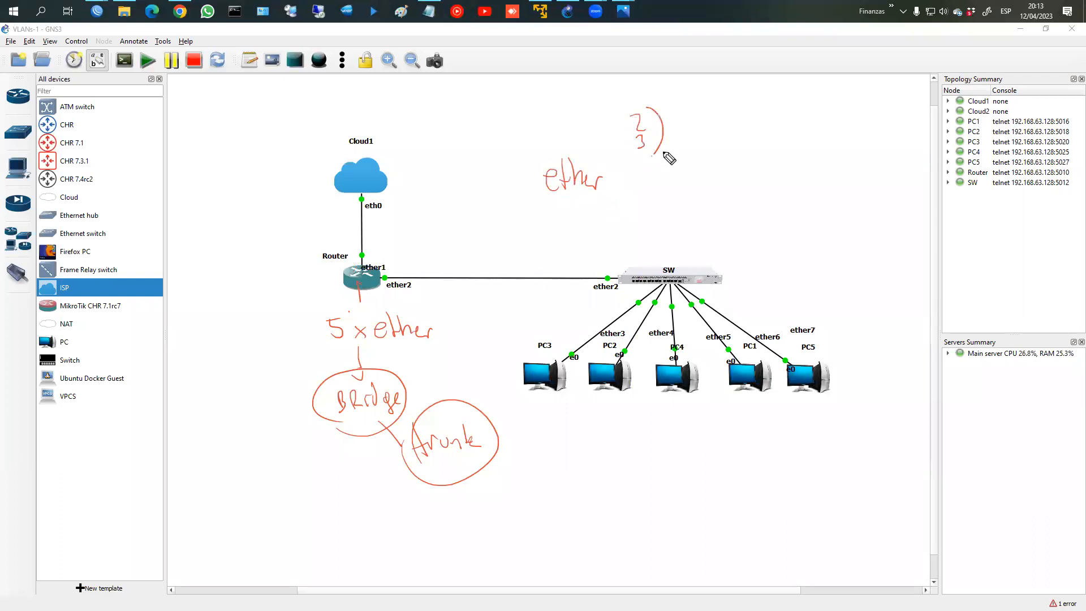
pyautogui.moveTo(698, 108); pyautogui.dragTo(696, 140)
pyautogui.moveTo(691, 133)
pyautogui.mouseDown()
pyautogui.moveTo(745, 138)
pyautogui.moveTo(749, 121)
pyautogui.moveTo(753, 138)
pyautogui.mouseUp()
pyautogui.moveTo(637, 160); pyautogui.dragTo(644, 173)
pyautogui.moveTo(638, 161)
pyautogui.mouseDown()
pyautogui.moveTo(629, 208)
pyautogui.moveTo(645, 215)
pyautogui.mouseUp()
pyautogui.moveTo(680, 166); pyautogui.dragTo(692, 165)
pyautogui.moveTo(699, 172)
pyautogui.mouseDown()
pyautogui.moveTo(712, 193)
pyautogui.moveTo(756, 173)
pyautogui.moveTo(789, 189)
pyautogui.moveTo(767, 179)
pyautogui.mouseUp()
pyautogui.click(636, 219)
# Step: Add ports 6–7 as VLAN 20, bracket the port list and underline the VLAN labels
pyautogui.moveTo(637, 222); pyautogui.dragTo(632, 233)
pyautogui.moveTo(630, 246); pyautogui.dragTo(637, 259)
pyautogui.moveTo(633, 253); pyautogui.dragTo(645, 252)
pyautogui.moveTo(645, 219); pyautogui.dragTo(648, 271)
pyautogui.moveTo(680, 229)
pyautogui.mouseDown()
pyautogui.moveTo(769, 244)
pyautogui.moveTo(774, 233)
pyautogui.mouseUp()
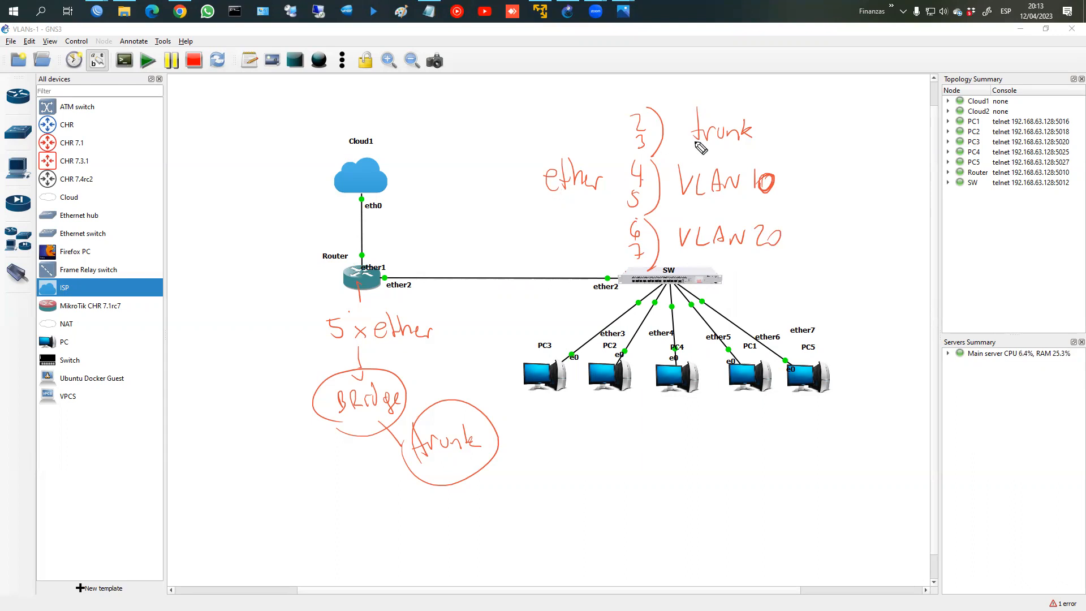
pyautogui.moveTo(623, 101); pyautogui.dragTo(616, 161)
pyautogui.moveTo(611, 243); pyautogui.dragTo(623, 244)
pyautogui.moveTo(622, 147); pyautogui.dragTo(625, 156)
pyautogui.moveTo(689, 141); pyautogui.dragTo(755, 145)
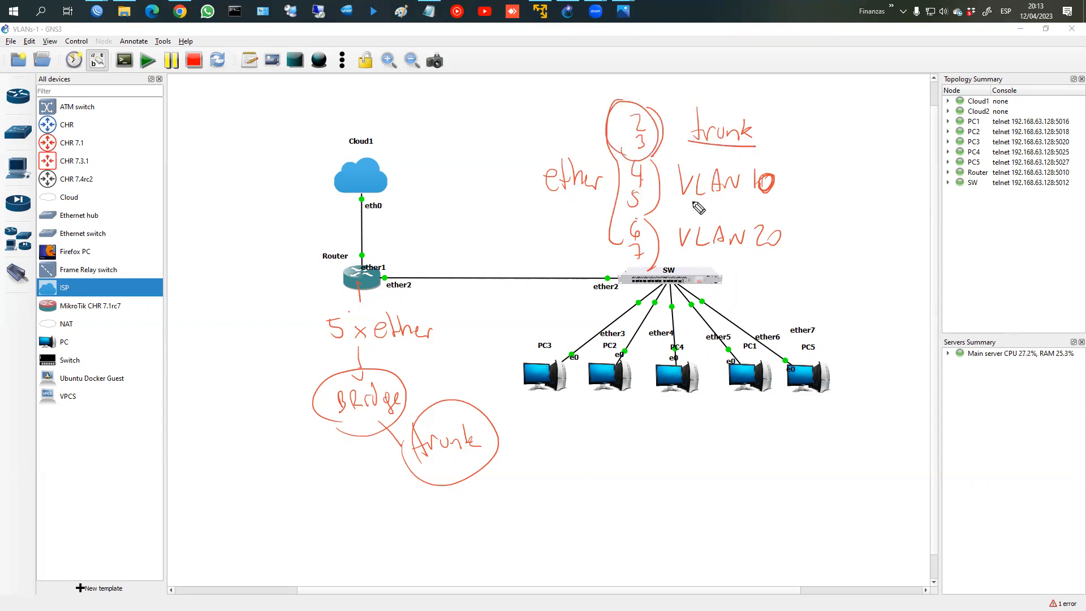
pyautogui.moveTo(681, 198); pyautogui.dragTo(778, 202)
pyautogui.moveTo(683, 260); pyautogui.dragTo(773, 258)
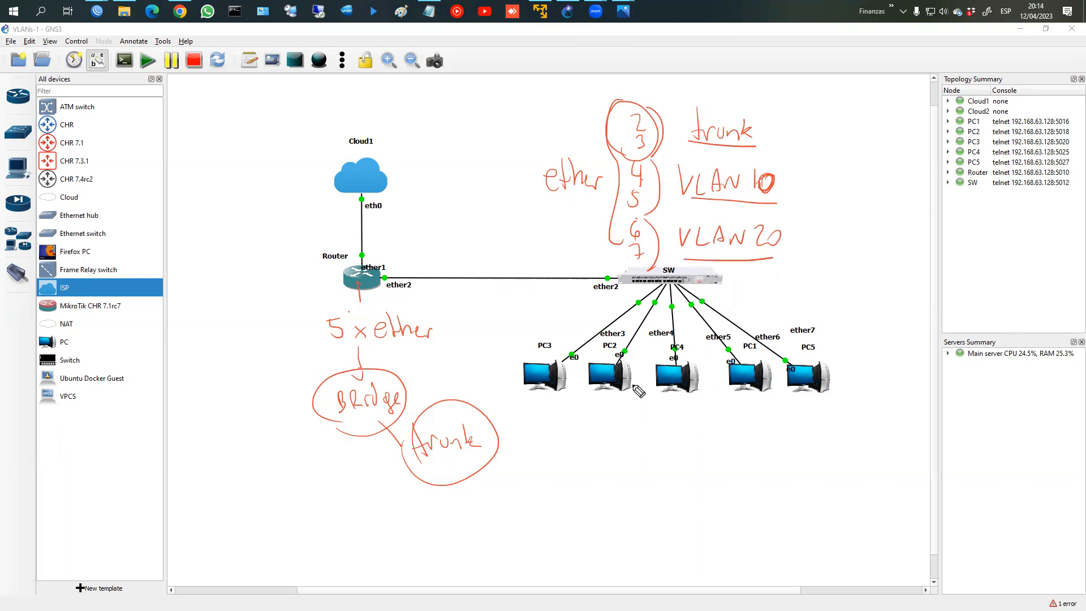
# Step: Circle PC3 alone, PC2/PC4 as VLAN 10 and PC1/PC5 as VLAN 20
pyautogui.moveTo(639, 342)
pyautogui.mouseDown()
pyautogui.moveTo(609, 330)
pyautogui.moveTo(522, 372)
pyautogui.moveTo(636, 343)
pyautogui.mouseUp()
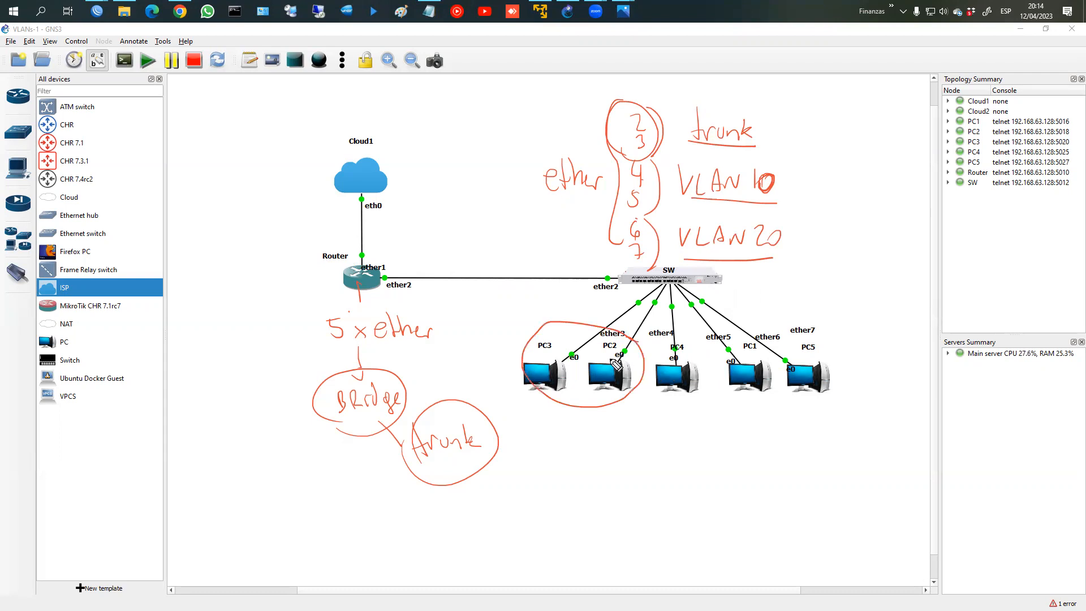
pyautogui.hotkey('ctrl', 'z')
pyautogui.moveTo(571, 353); pyautogui.dragTo(575, 375)
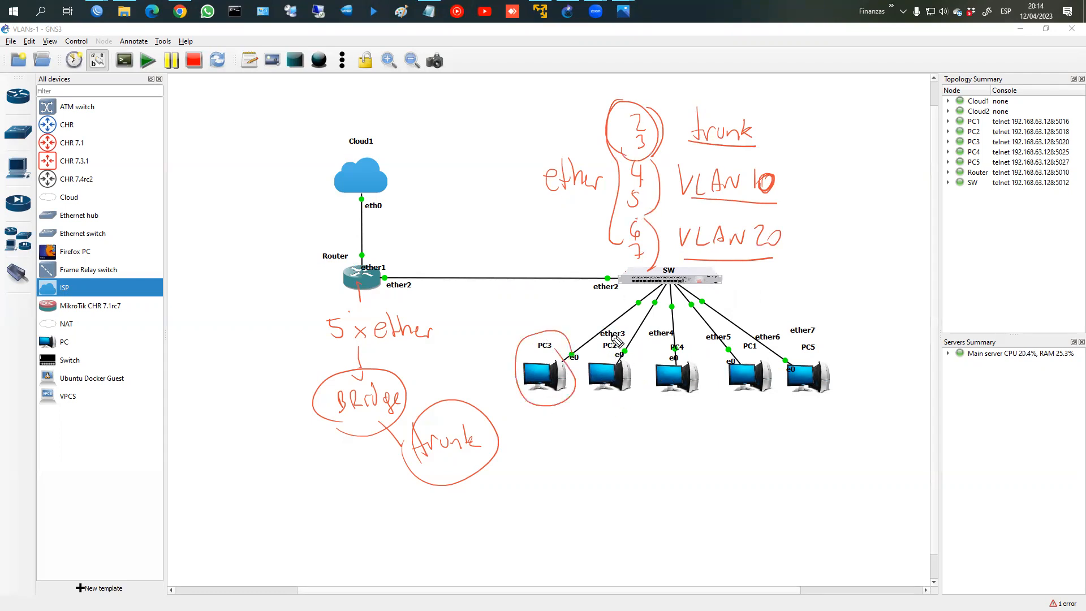
pyautogui.moveTo(536, 302)
pyautogui.mouseDown()
pyautogui.moveTo(539, 315)
pyautogui.moveTo(602, 311)
pyautogui.moveTo(607, 324)
pyautogui.moveTo(616, 318)
pyautogui.moveTo(612, 344)
pyautogui.moveTo(641, 348)
pyautogui.mouseUp()
pyautogui.moveTo(650, 444)
pyautogui.mouseDown()
pyautogui.moveTo(641, 413)
pyautogui.moveTo(704, 456)
pyautogui.moveTo(726, 453)
pyautogui.moveTo(733, 437)
pyautogui.mouseUp()
pyautogui.moveTo(781, 400)
pyautogui.mouseDown()
pyautogui.moveTo(831, 365)
pyautogui.moveTo(800, 436)
pyautogui.moveTo(847, 443)
pyautogui.moveTo(863, 433)
pyautogui.moveTo(829, 434)
pyautogui.moveTo(846, 449)
pyautogui.mouseUp()
pyautogui.hotkey('ctrl', 'z')
pyautogui.hotkey('ctrl', 'z')
# Step: Relabel PC1/PC5 as 20 and sketch lines from the Router to switch boxes
pyautogui.moveTo(851, 424); pyautogui.dragTo(848, 444)
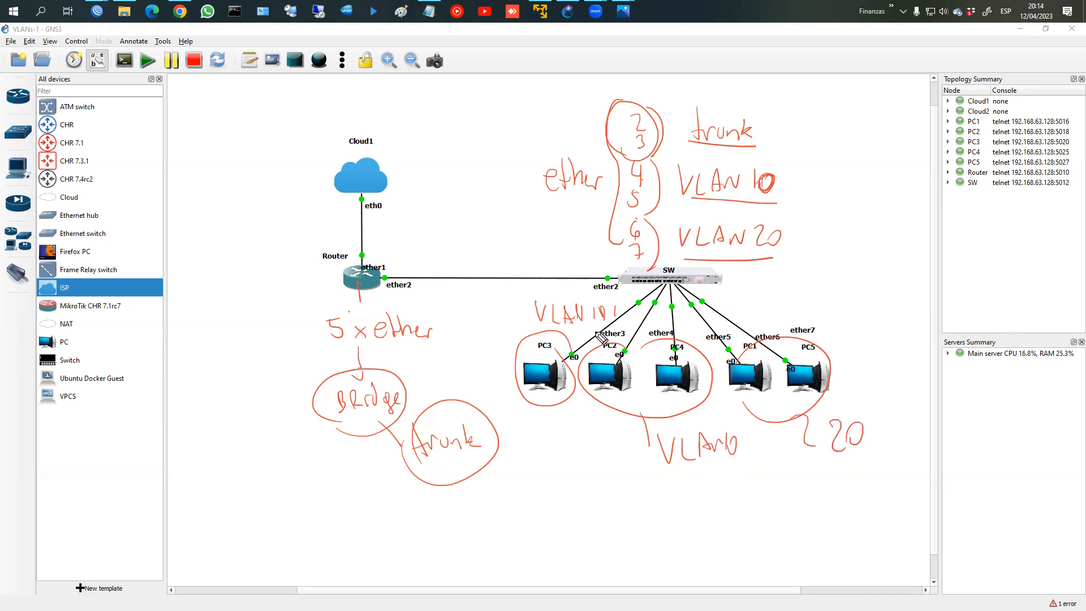
pyautogui.moveTo(385, 307)
pyautogui.mouseDown()
pyautogui.moveTo(318, 335)
pyautogui.moveTo(354, 363)
pyautogui.moveTo(444, 337)
pyautogui.moveTo(378, 293)
pyautogui.mouseUp()
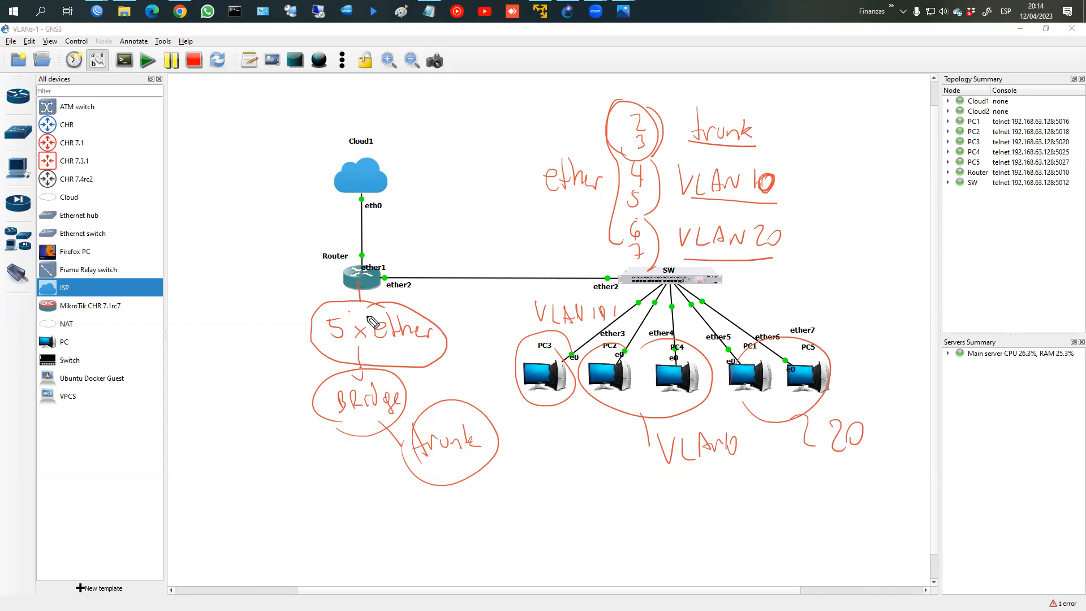
pyautogui.moveTo(354, 280)
pyautogui.mouseDown()
pyautogui.moveTo(274, 351)
pyautogui.moveTo(223, 372)
pyautogui.moveTo(237, 379)
pyautogui.moveTo(248, 361)
pyautogui.moveTo(261, 363)
pyautogui.moveTo(333, 453)
pyautogui.moveTo(314, 486)
pyautogui.moveTo(358, 473)
pyautogui.mouseUp()
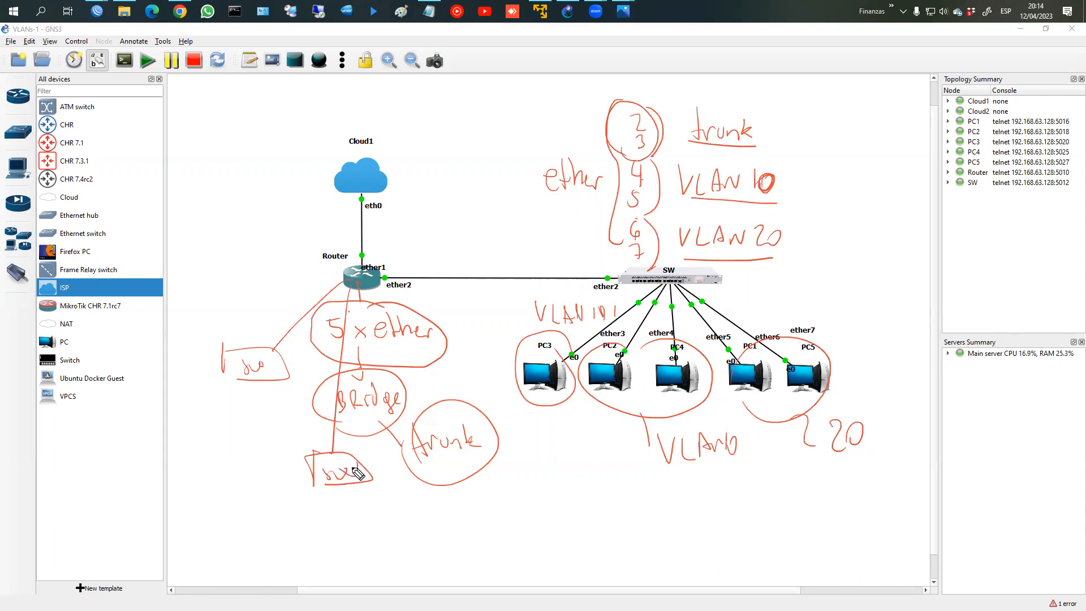
pyautogui.moveTo(360, 293)
pyautogui.mouseDown()
pyautogui.moveTo(442, 491)
pyautogui.moveTo(505, 515)
pyautogui.mouseUp()
pyautogui.moveTo(505, 516)
pyautogui.mouseDown()
pyautogui.moveTo(454, 526)
pyautogui.moveTo(482, 504)
pyautogui.mouseUp()
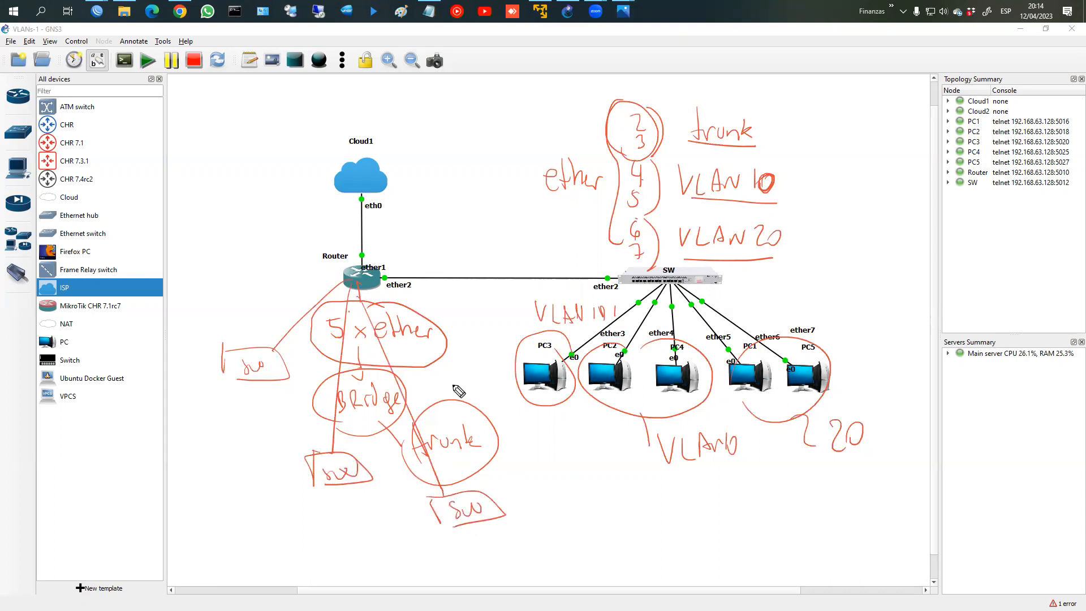
# Step: Write and circle 'trunk' and 'access' beside the switch box, then clear all annotations
pyautogui.click(489, 513)
pyautogui.moveTo(491, 465); pyautogui.dragTo(506, 484)
pyautogui.moveTo(508, 478); pyautogui.dragTo(548, 486)
pyautogui.moveTo(516, 508); pyautogui.dragTo(579, 516)
pyautogui.moveTo(512, 530)
pyautogui.mouseDown()
pyautogui.moveTo(600, 519)
pyautogui.moveTo(534, 557)
pyautogui.mouseUp()
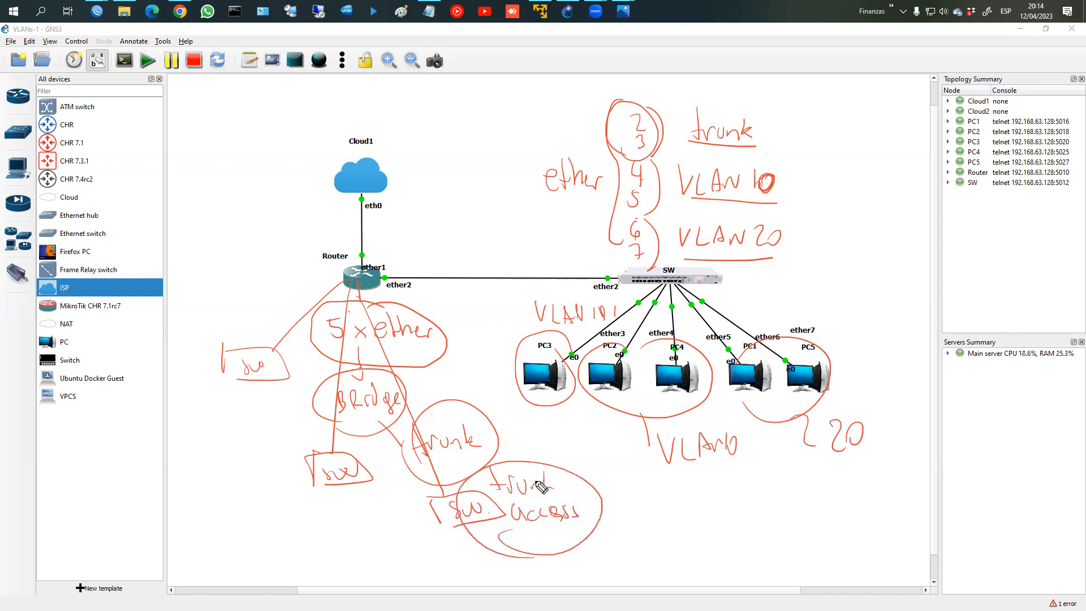
pyautogui.press('Escape')
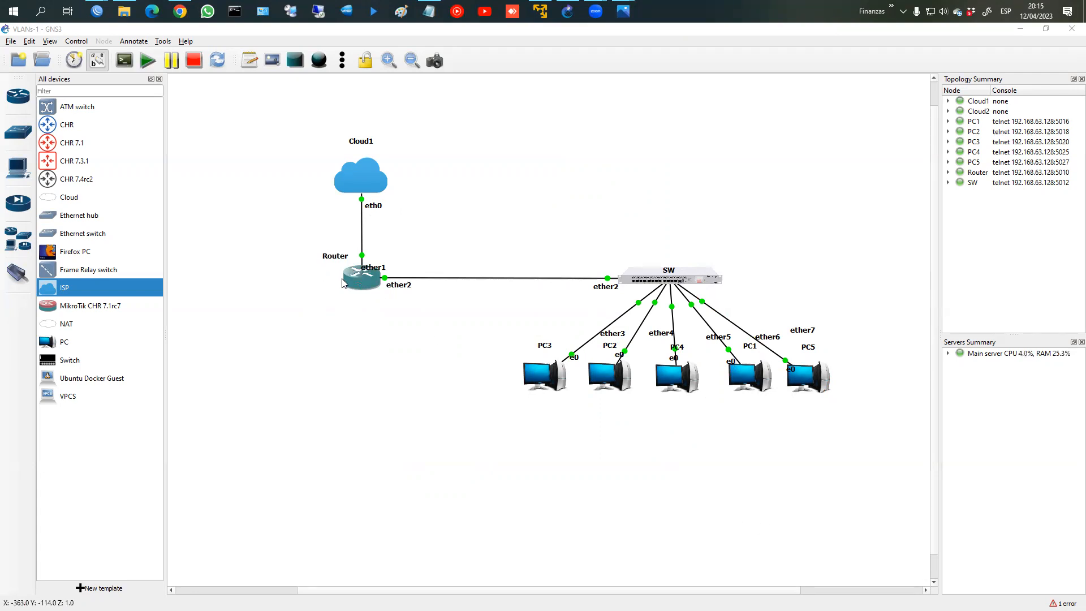
# Step: In the Router console, log in as admin and set the system identity to Router
pyautogui.rightClick(361, 290)
pyautogui.click(366, 297)
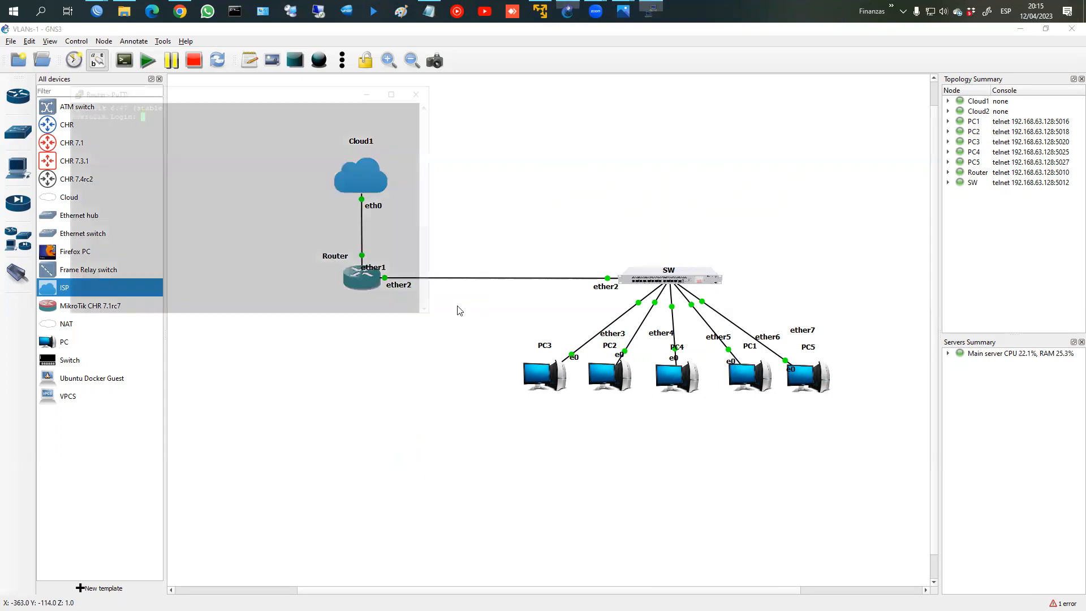
pyautogui.write('admin')
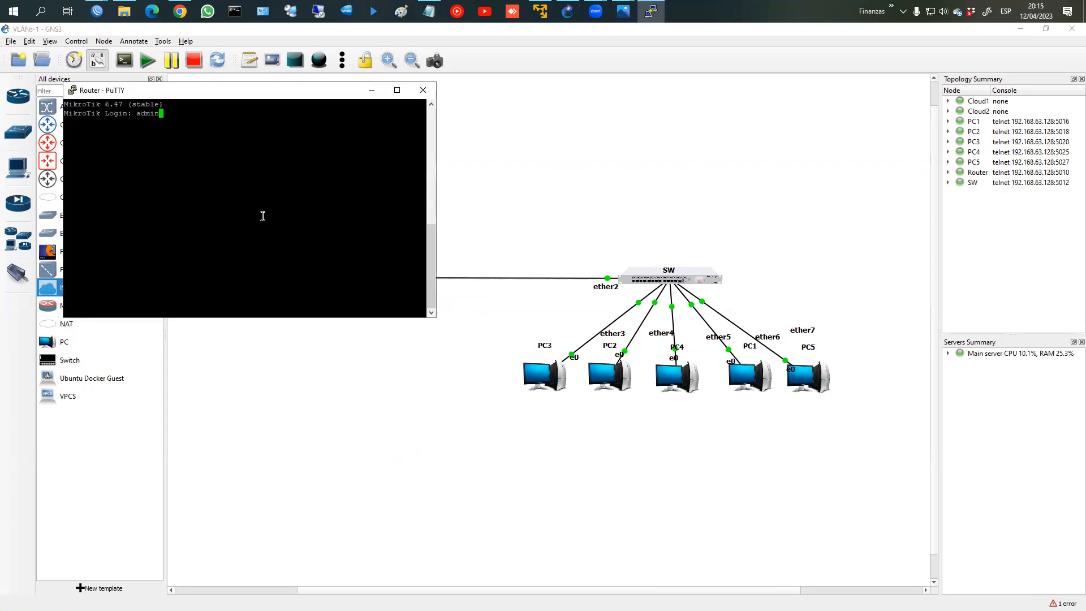
pyautogui.press('Return')
pyautogui.press('Return')
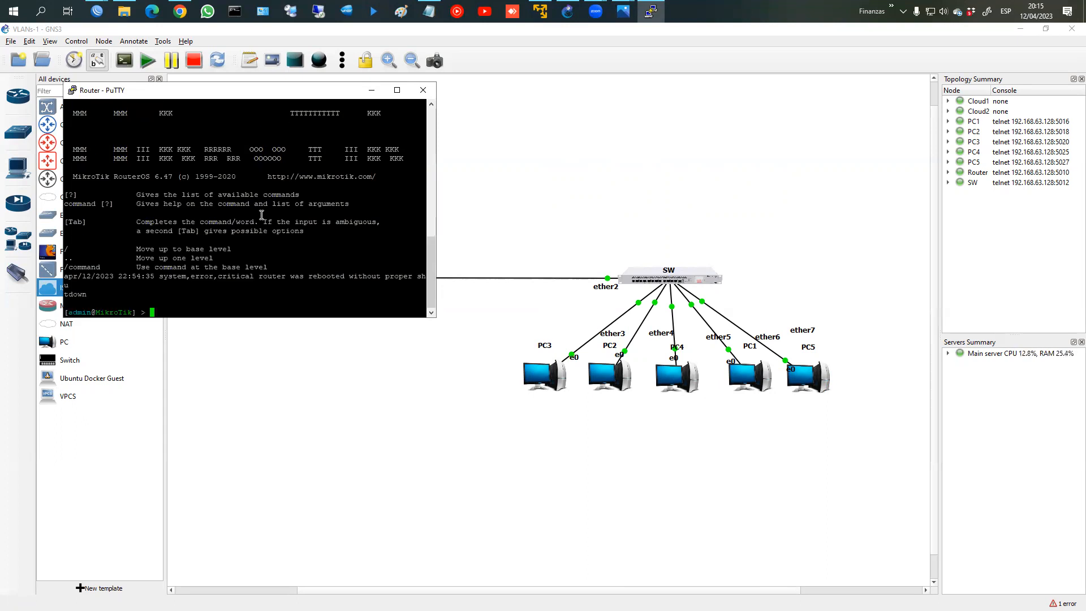
pyautogui.write('system identity ')
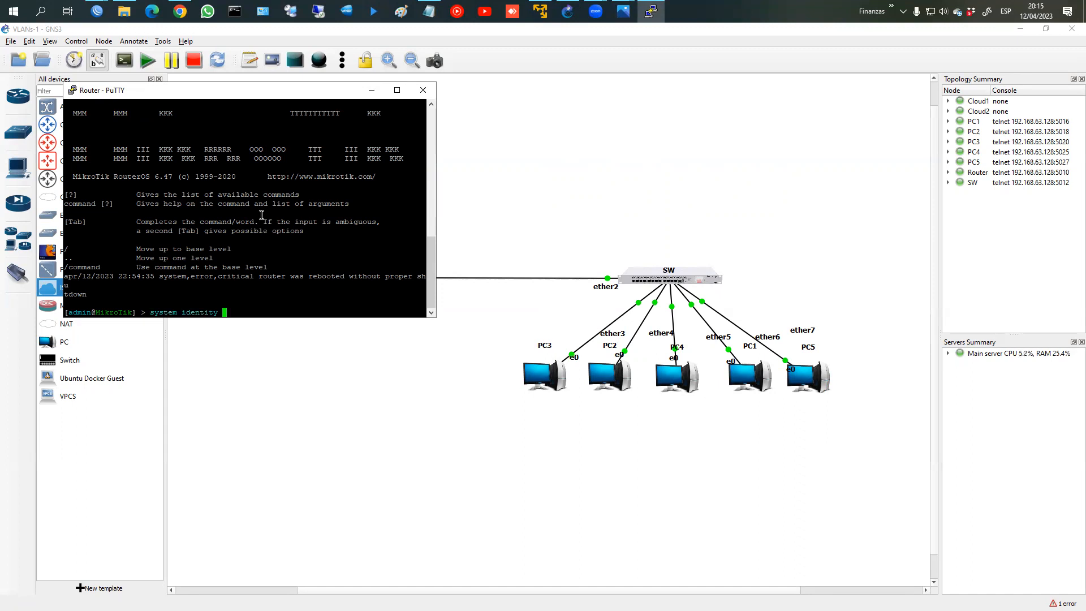
pyautogui.write('print')
pyautogui.press('Return')
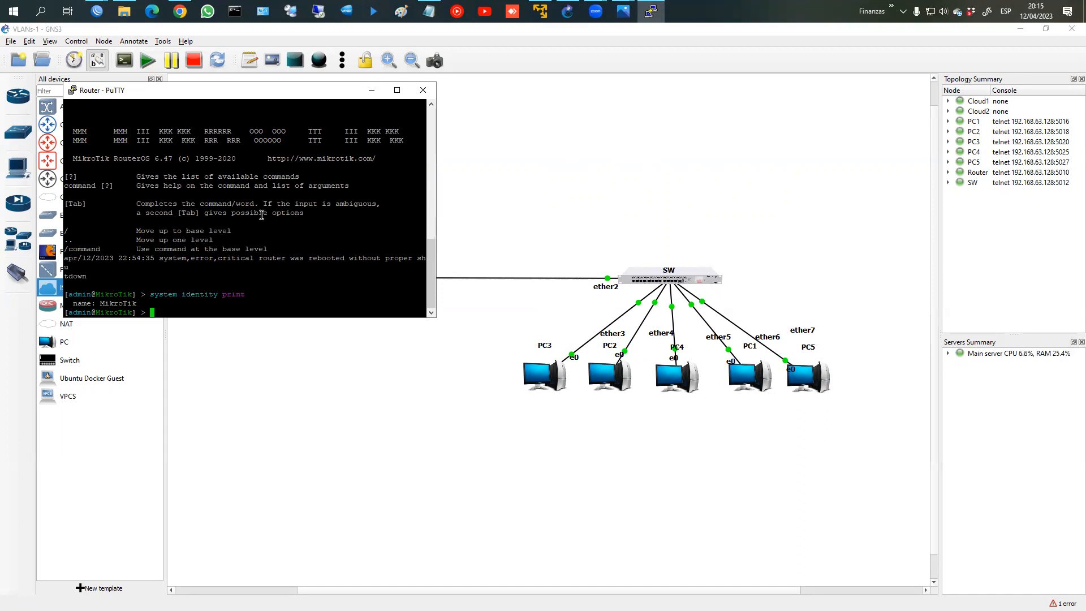
pyautogui.write('system identity set name=Router')
pyautogui.press('Return')
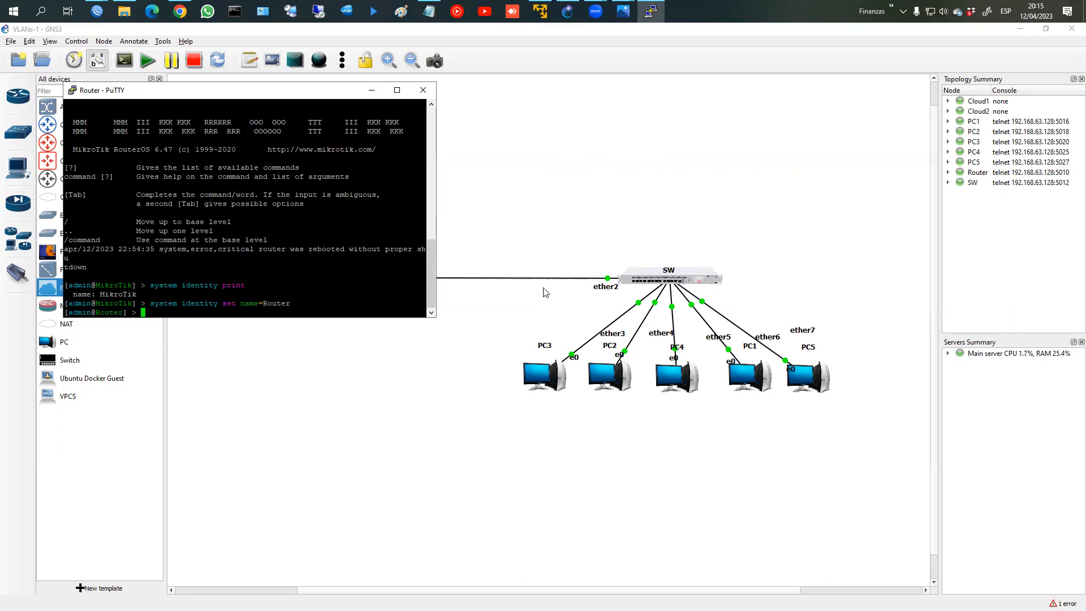
# Step: In the SW console, log in as admin and set the system identity to Switch
pyautogui.rightClick(681, 277)
pyautogui.click(715, 299)
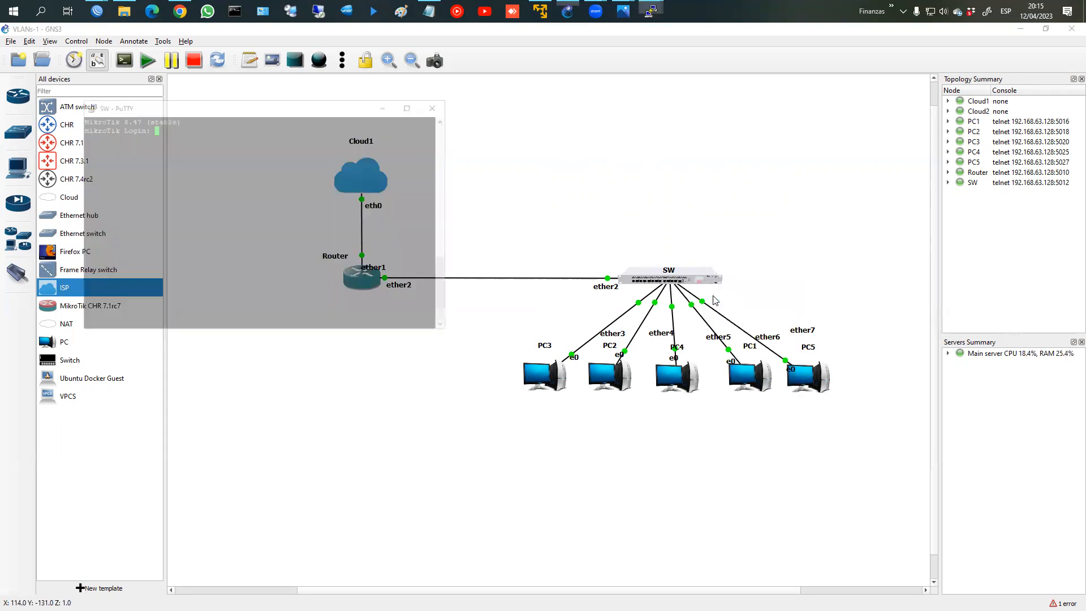
pyautogui.write('admin')
pyautogui.press('Return')
pyautogui.press('Return')
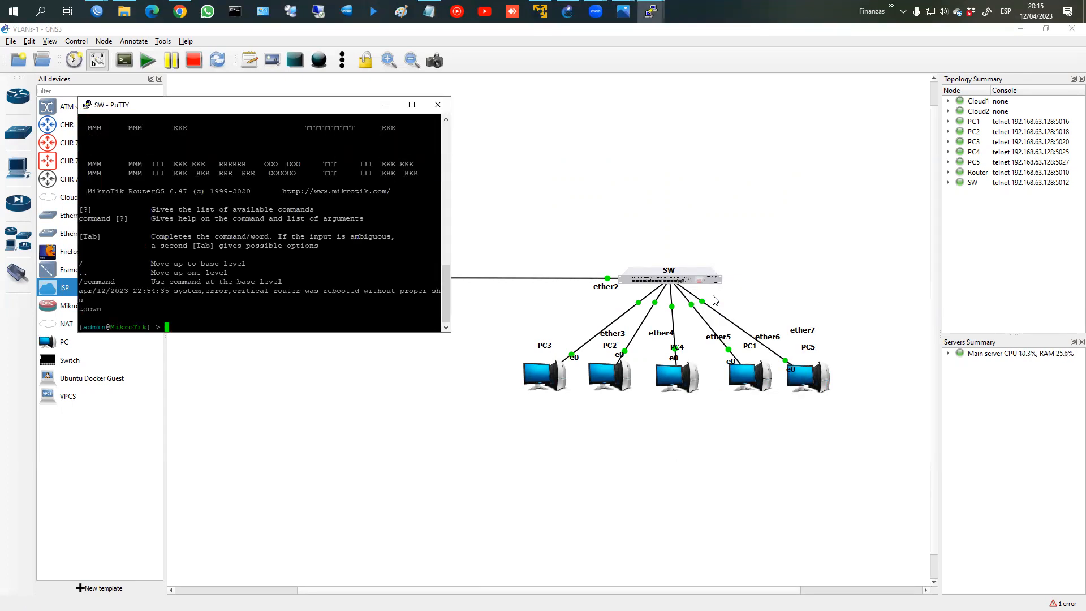
pyautogui.write('system identity set ')
pyautogui.write('name=')
pyautogui.write('Sw')
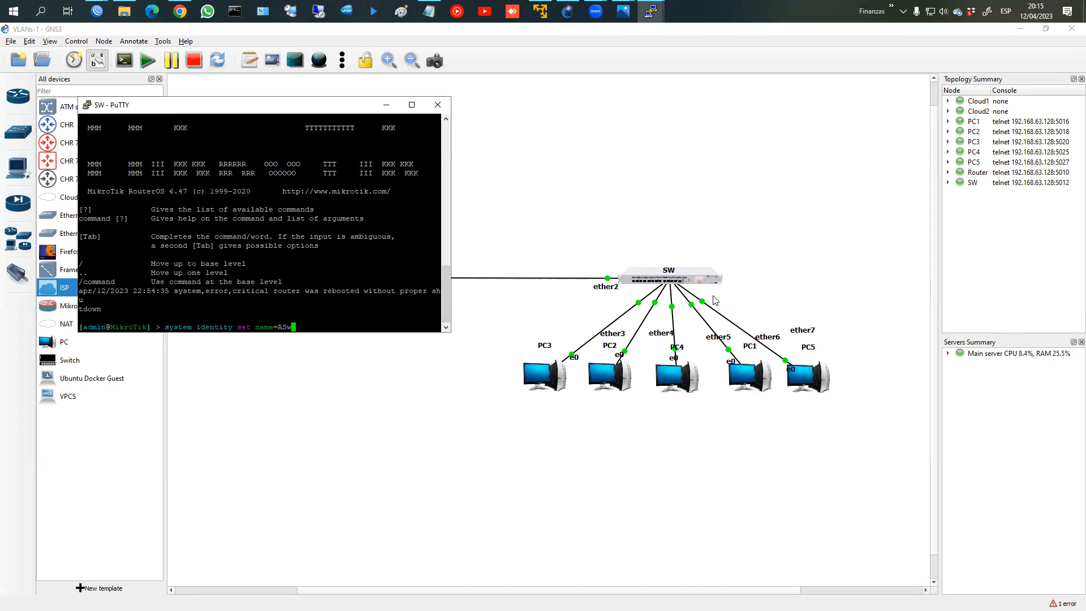
pyautogui.write('itch')
pyautogui.press('Return')
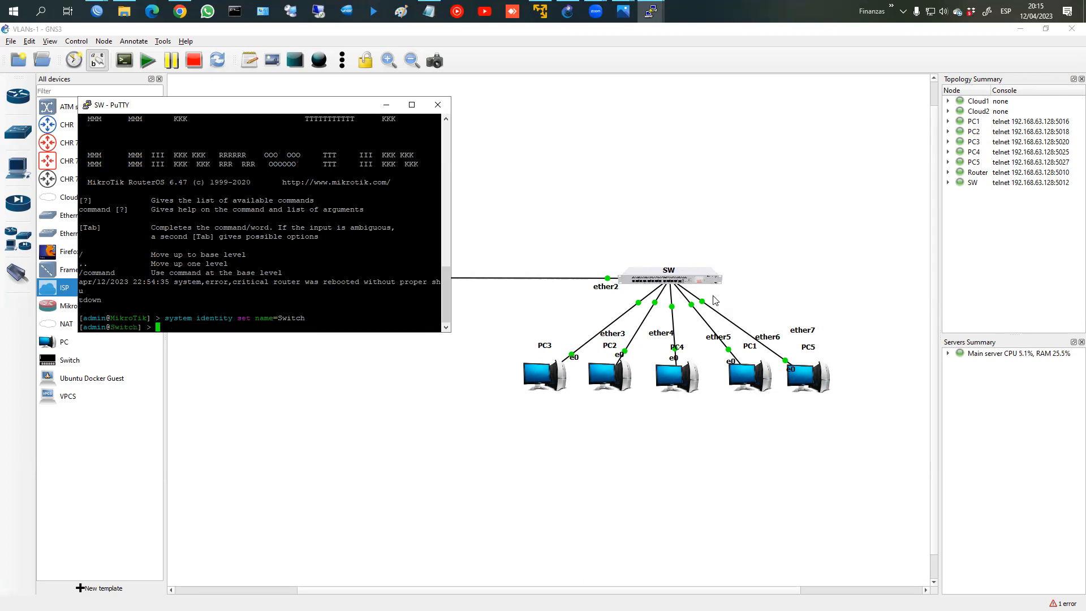
# Step: Bring the WinBox login window to the front
pyautogui.click(97, 11)
pyautogui.click(179, 69)
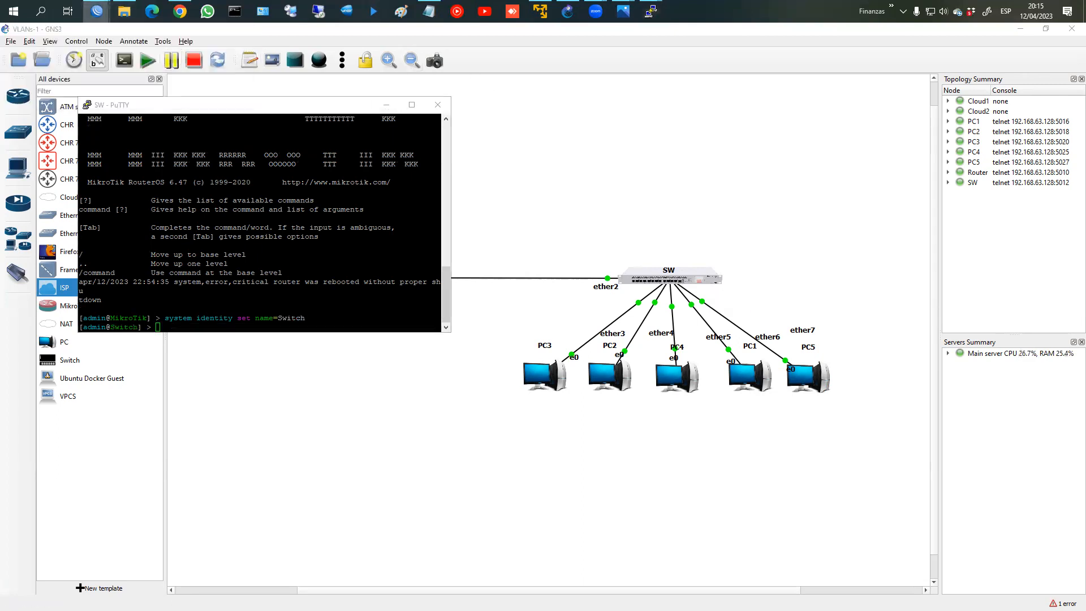
pyautogui.click(97, 11)
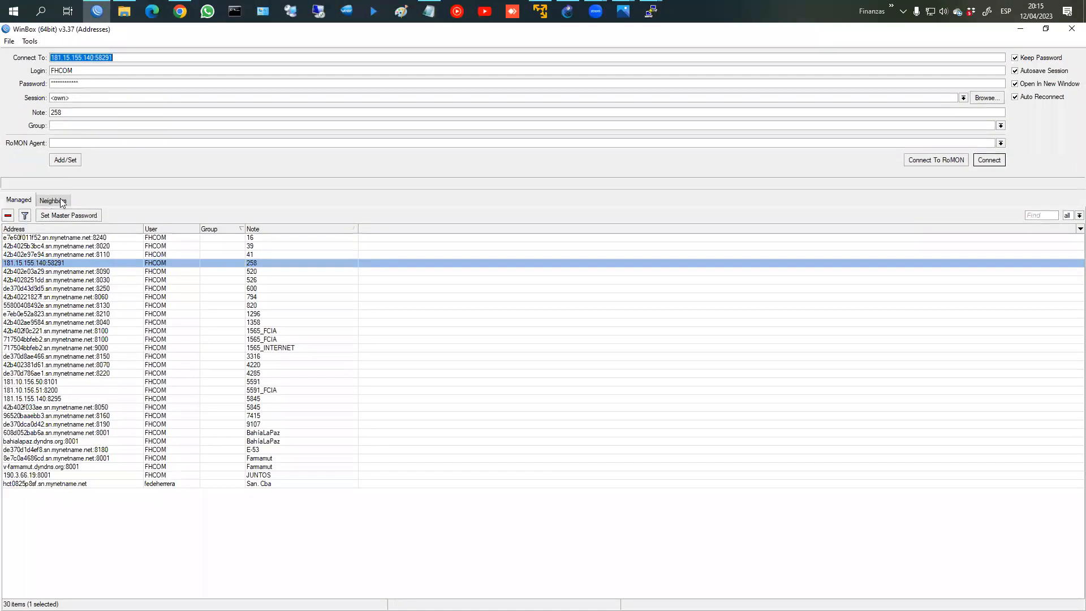
# Step: Connect WinBox to neighbor 192.168.63.176 as admin with a blank password
pyautogui.click(60, 202)
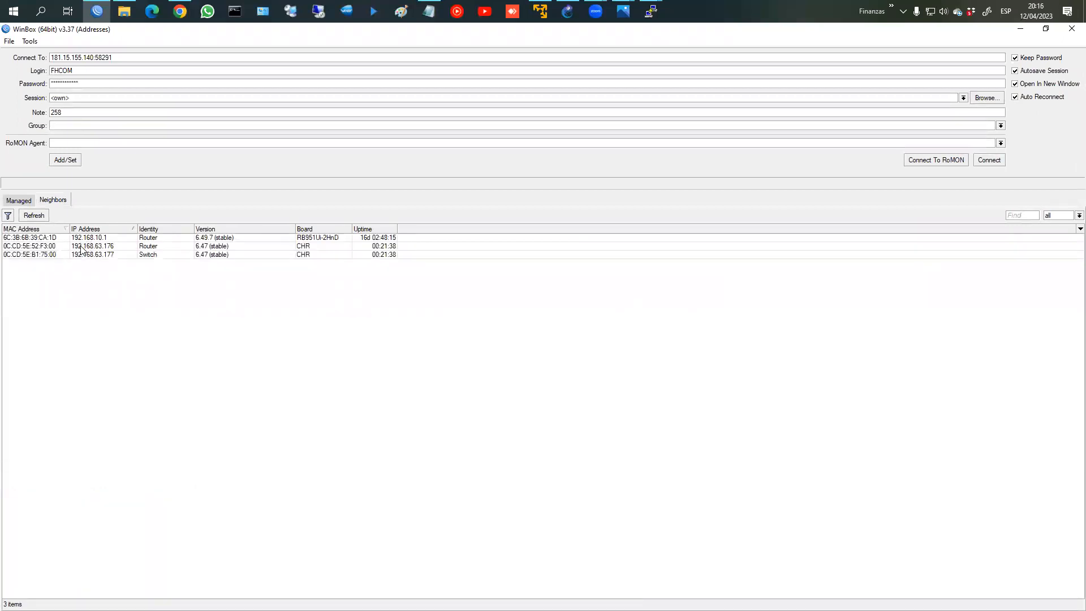
pyautogui.click(81, 247)
pyautogui.click(990, 161)
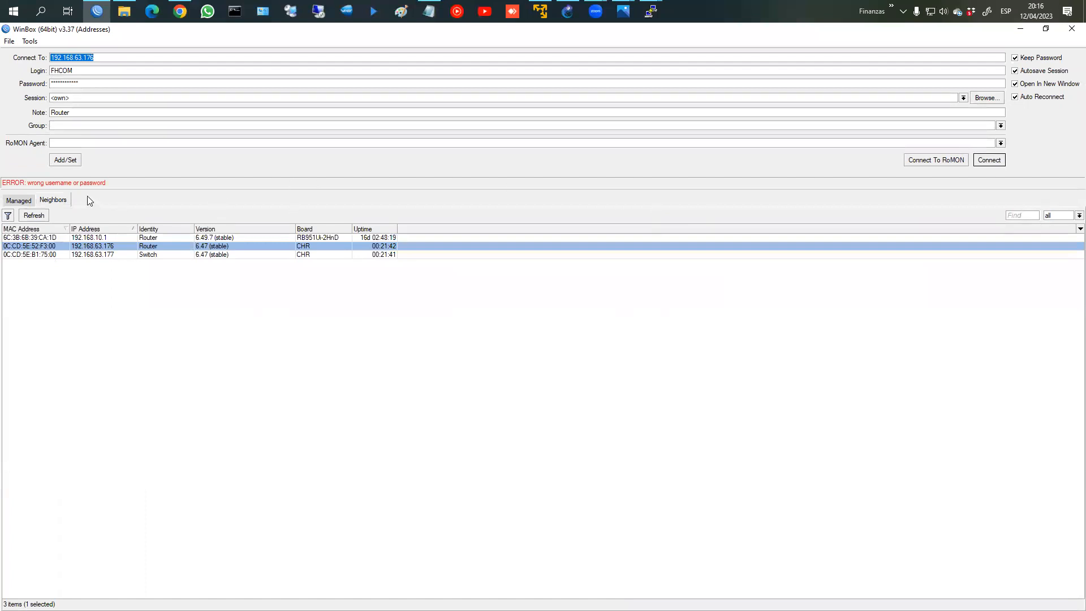
pyautogui.press('Tab')
pyautogui.write('admin')
pyautogui.press('Tab')
pyautogui.press('BackSpace')
pyautogui.press('Return')
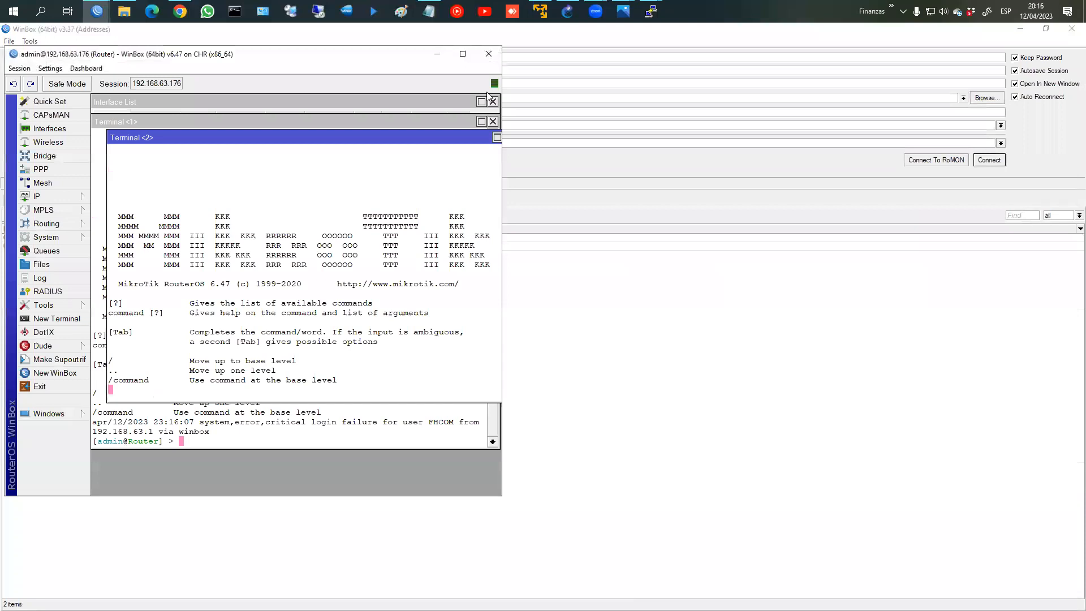
# Step: Maximize the session and close the default terminal, firewall, interface and address windows
pyautogui.click(462, 54)
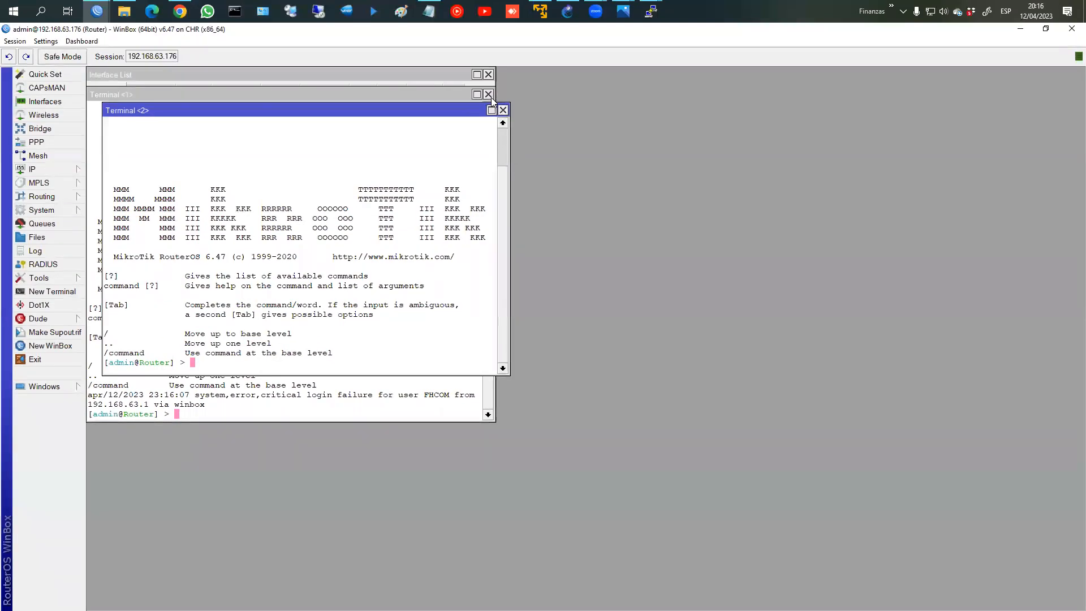
pyautogui.click(489, 96)
pyautogui.click(503, 111)
pyautogui.click(489, 97)
pyautogui.click(489, 74)
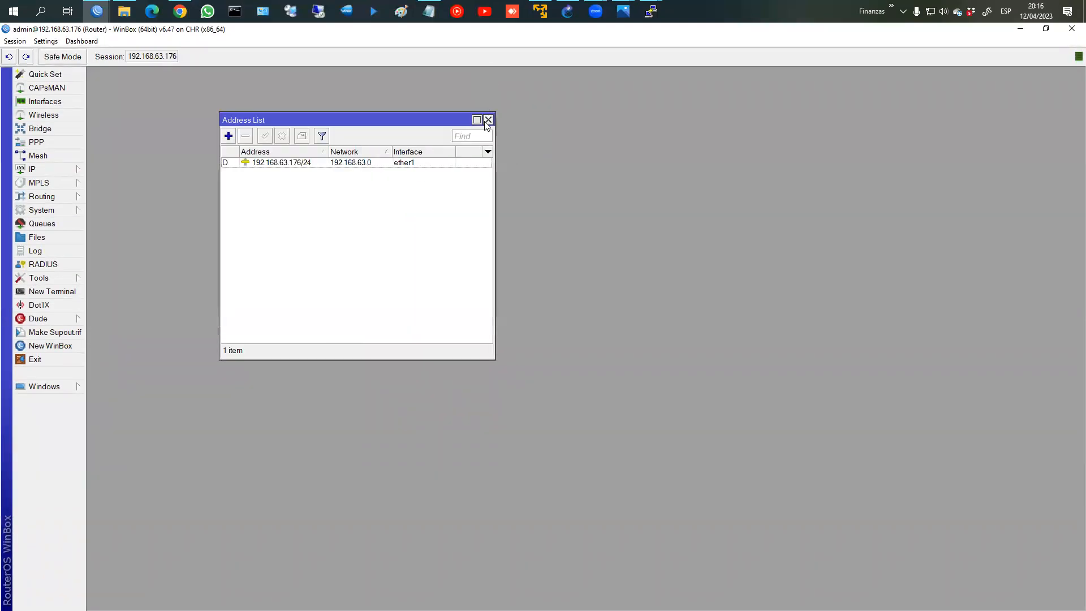
pyautogui.click(489, 119)
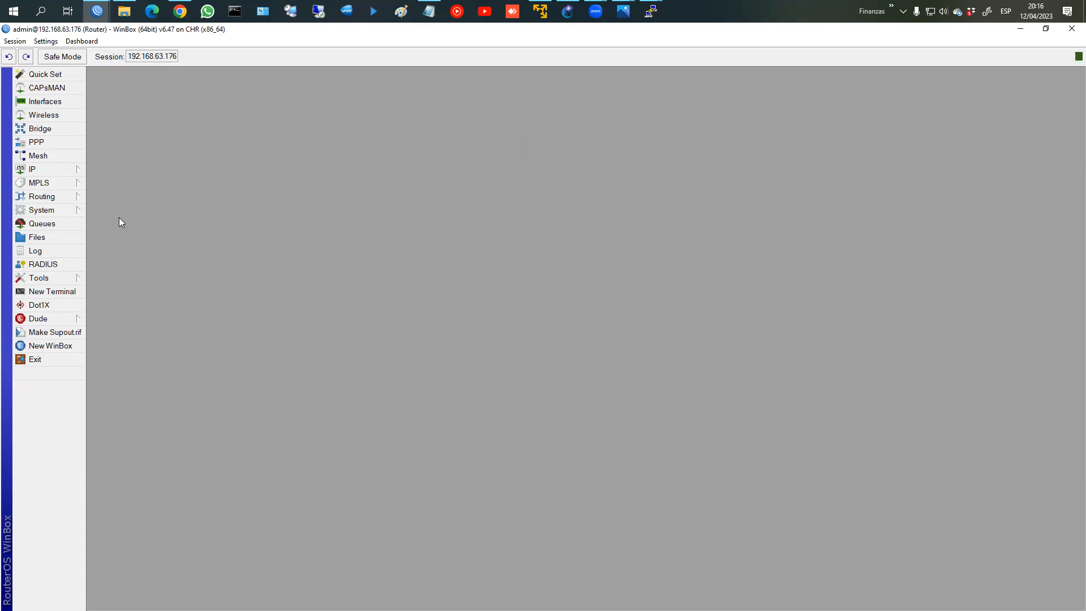
# Step: Review the Bridge, Ports and Interface lists, then start adding a new bridge
pyautogui.click(62, 132)
pyautogui.click(175, 133)
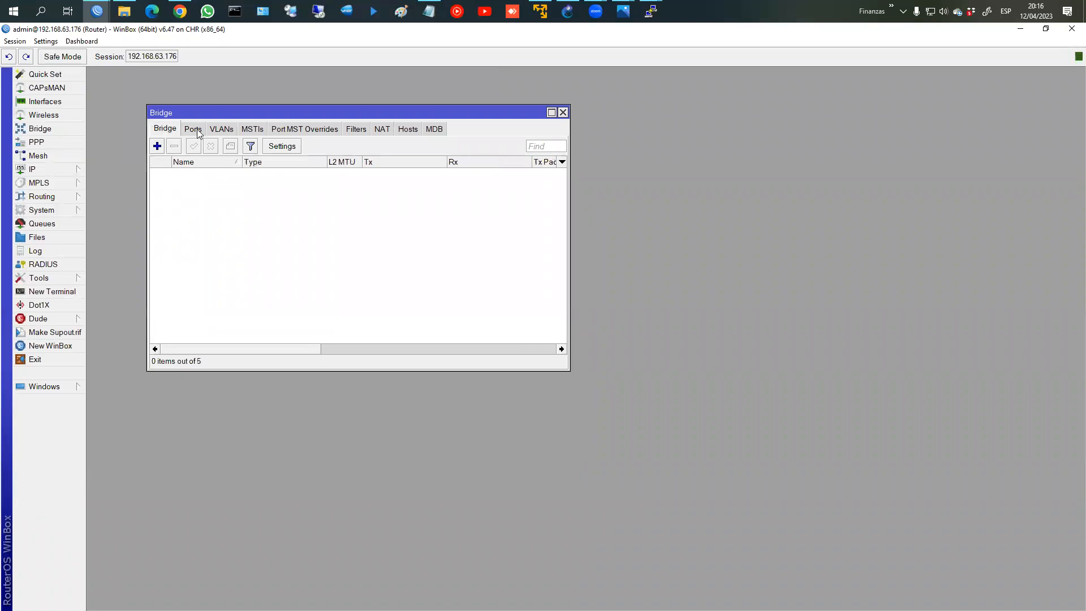
pyautogui.click(193, 129)
pyautogui.click(48, 103)
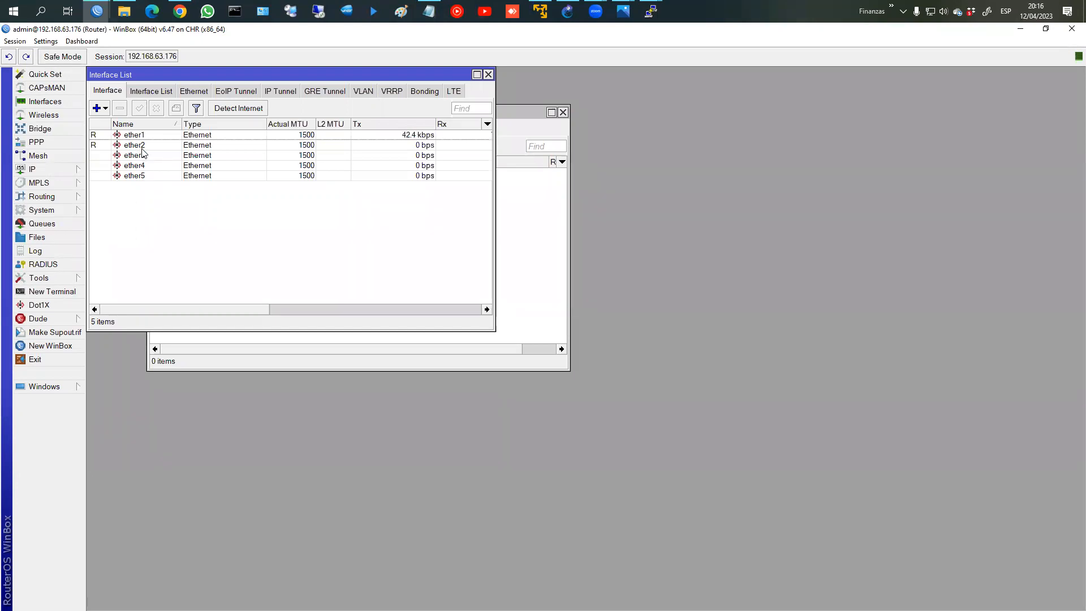
pyautogui.click(488, 74)
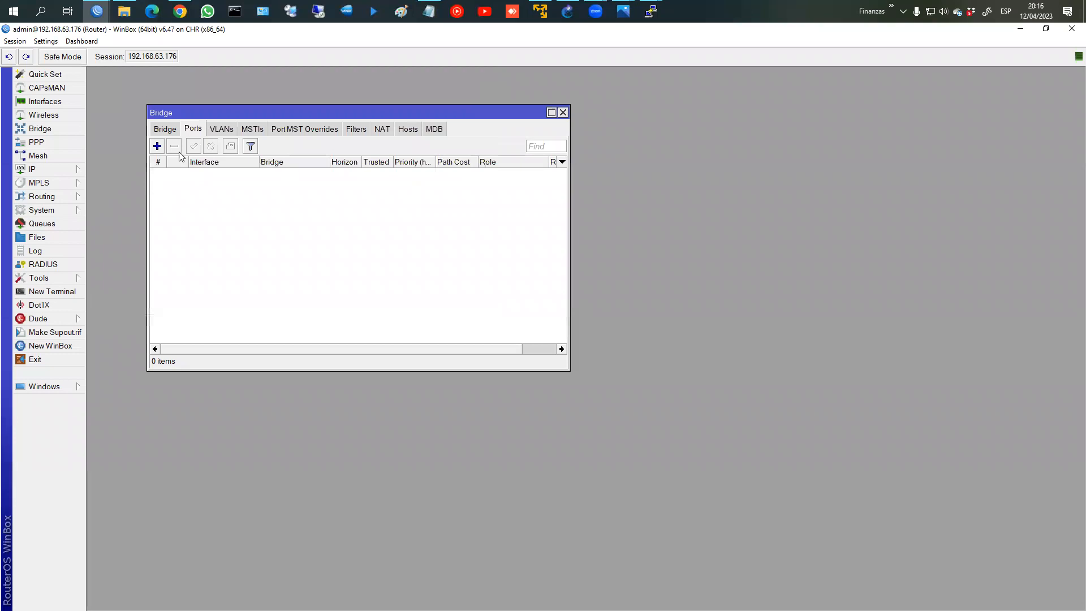
pyautogui.click(165, 129)
pyautogui.click(157, 146)
# Step: Name the new bridge LAN and add ether5 as its first port
pyautogui.write('LAN')
pyautogui.press('Return')
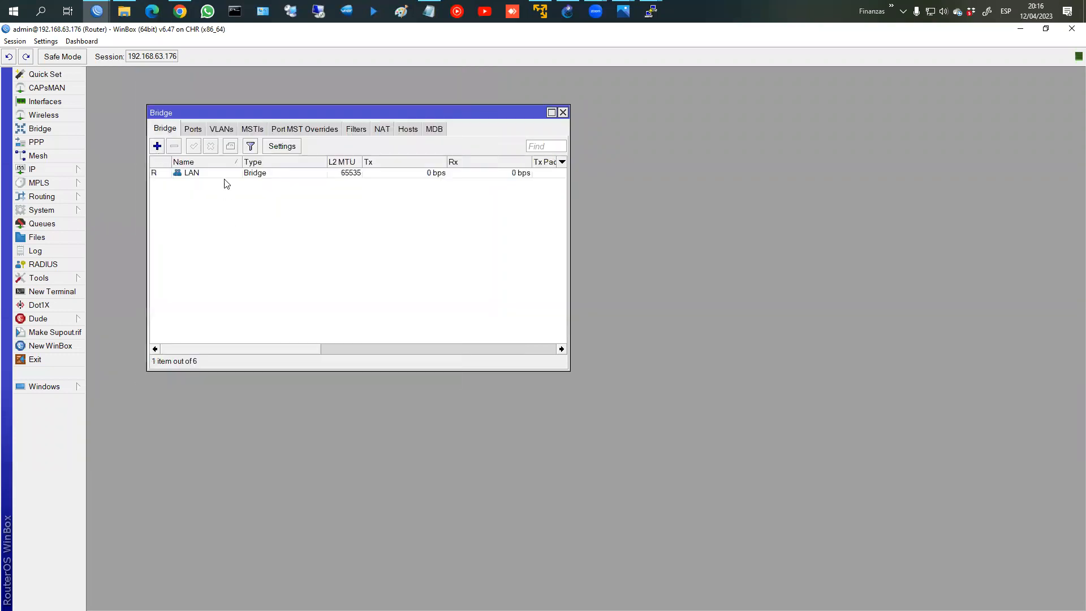
pyautogui.click(193, 129)
pyautogui.click(157, 146)
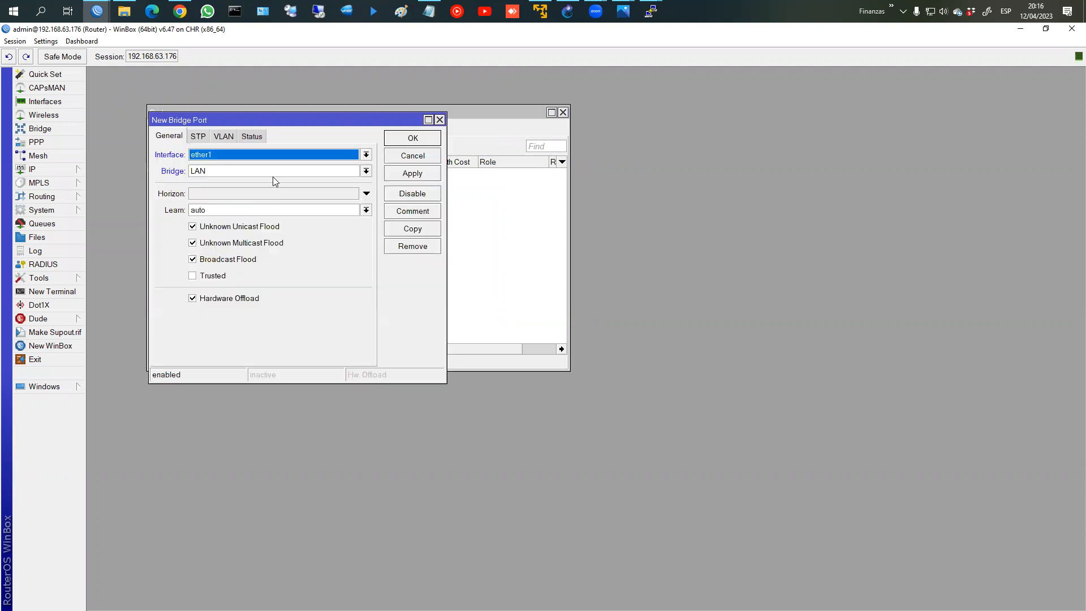
pyautogui.click(260, 155)
pyautogui.click(237, 214)
pyautogui.click(413, 193)
# Step: Add ether4, ether3 and ether2 as further ports of bridge LAN
pyautogui.click(413, 229)
pyautogui.click(272, 168)
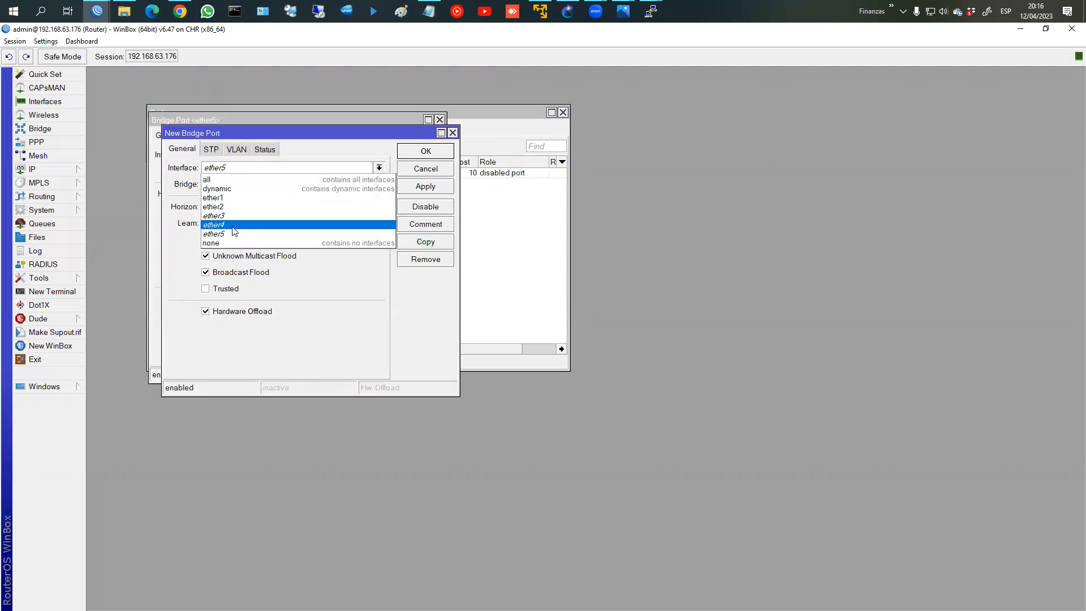
pyautogui.click(233, 227)
pyautogui.click(430, 188)
pyautogui.click(425, 241)
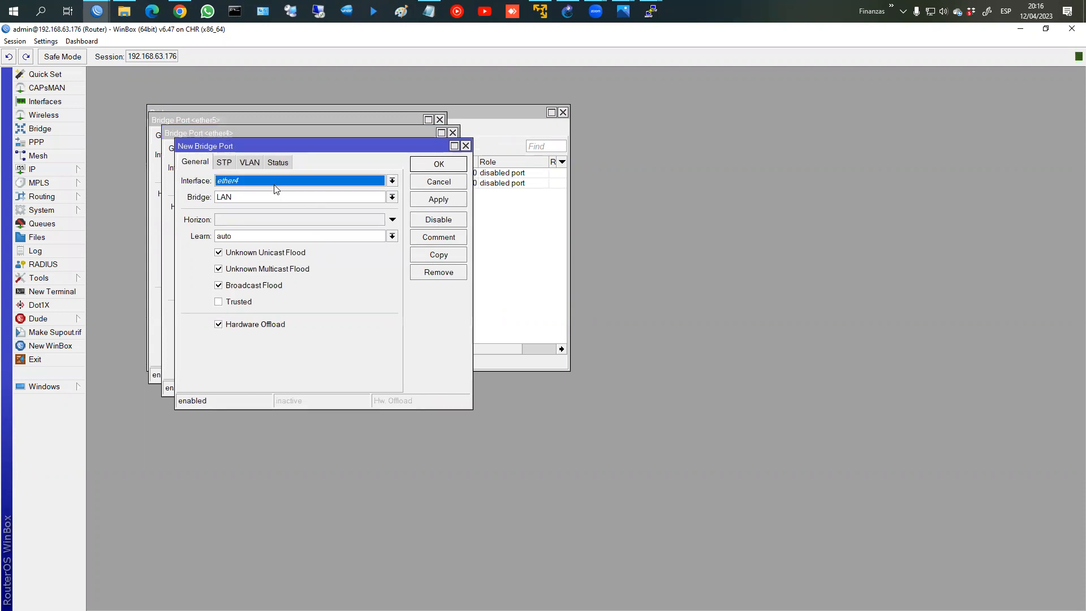
pyautogui.click(276, 189)
pyautogui.click(271, 220)
pyautogui.click(440, 201)
pyautogui.click(439, 254)
pyautogui.click(276, 196)
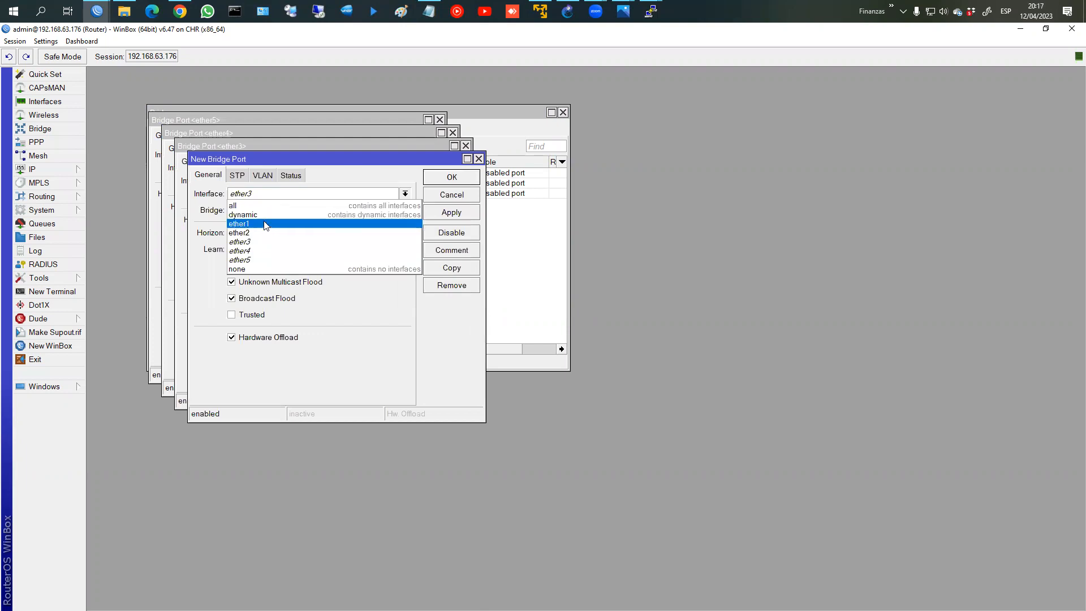
pyautogui.click(263, 225)
pyautogui.click(450, 177)
# Step: Close the port and Bridge windows and show the Interface List
pyautogui.click(436, 164)
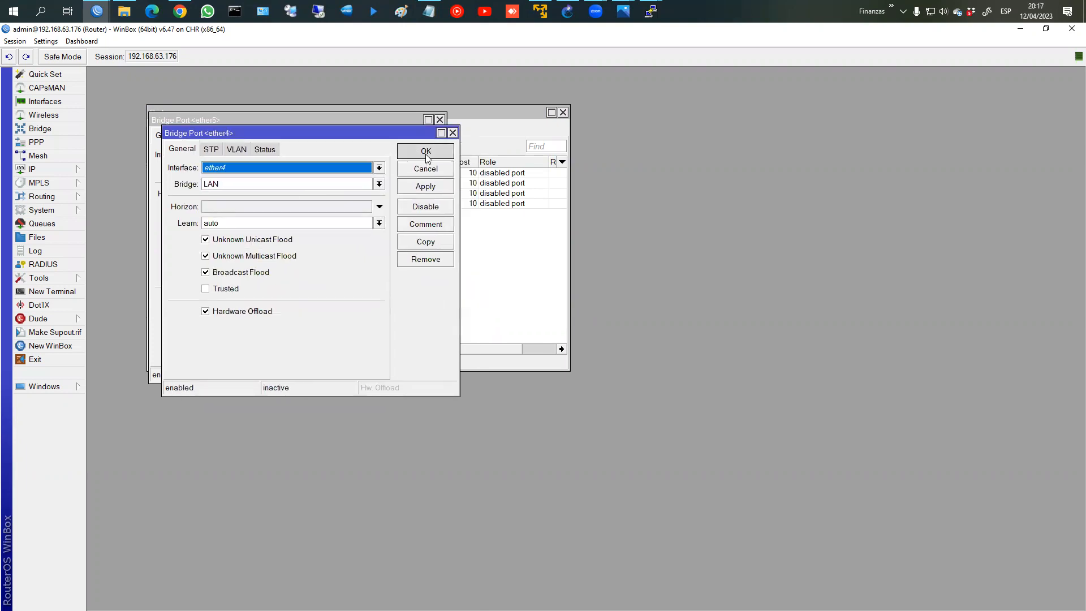
pyautogui.click(426, 153)
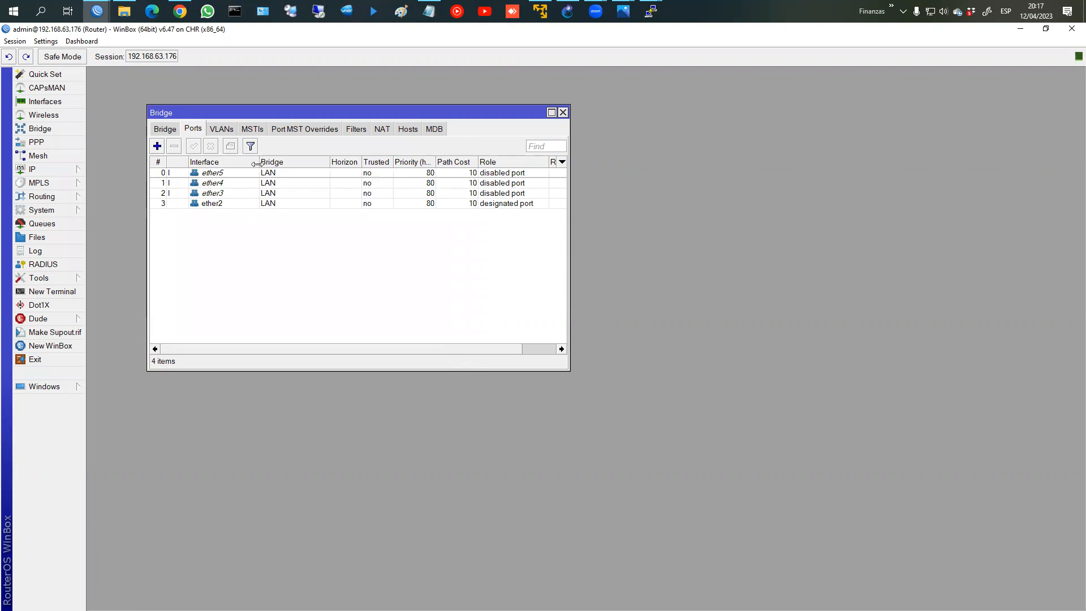
pyautogui.click(563, 113)
pyautogui.click(45, 101)
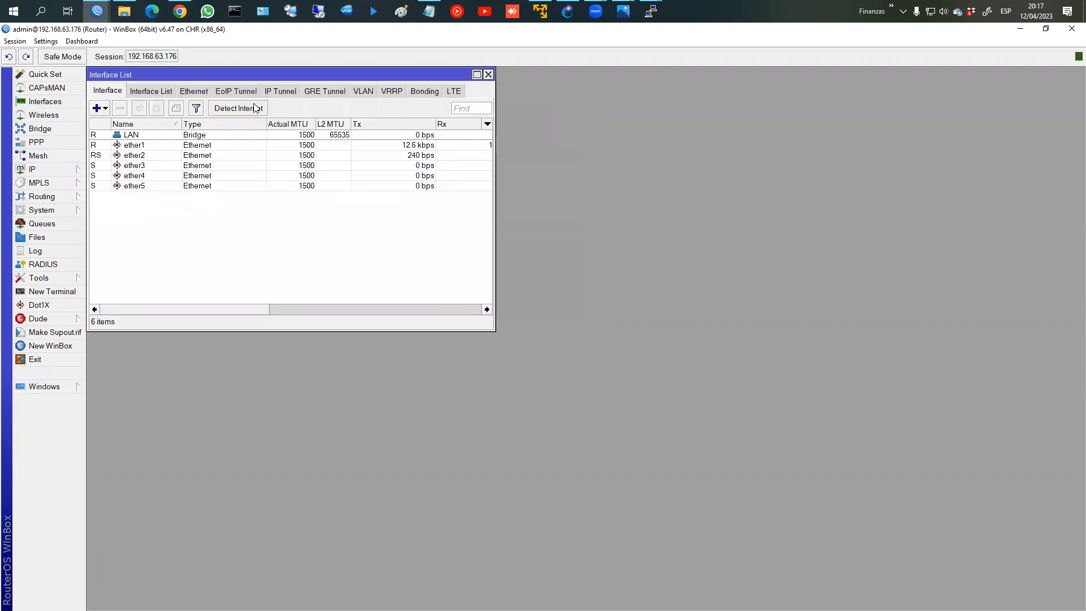
# Step: Glance at the VLAN interfaces, then start a new VLAN interface from the Interface List
pyautogui.click(371, 92)
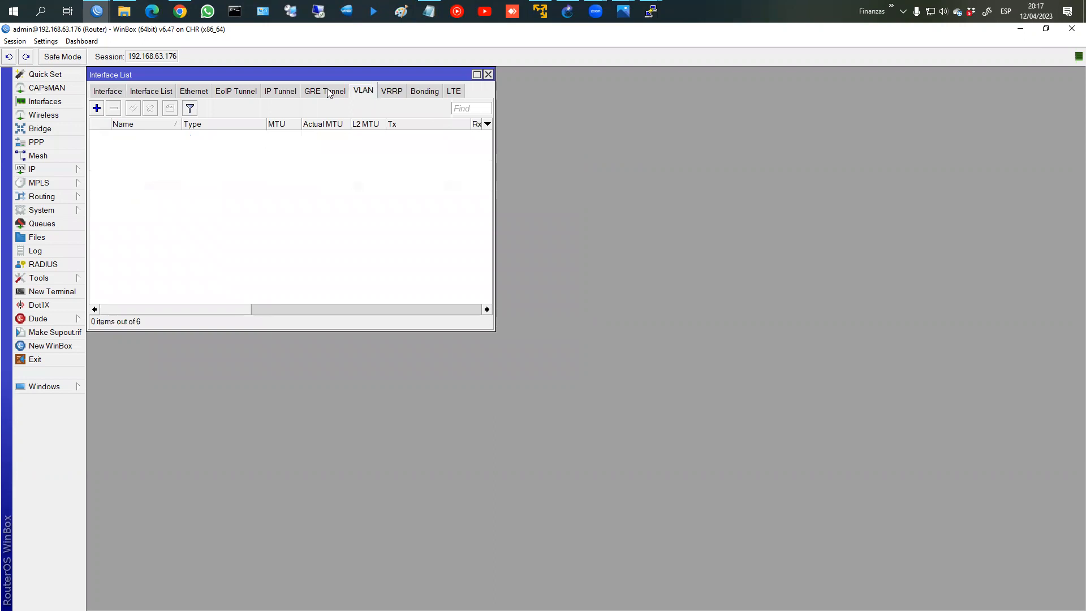
pyautogui.click(102, 91)
pyautogui.click(98, 107)
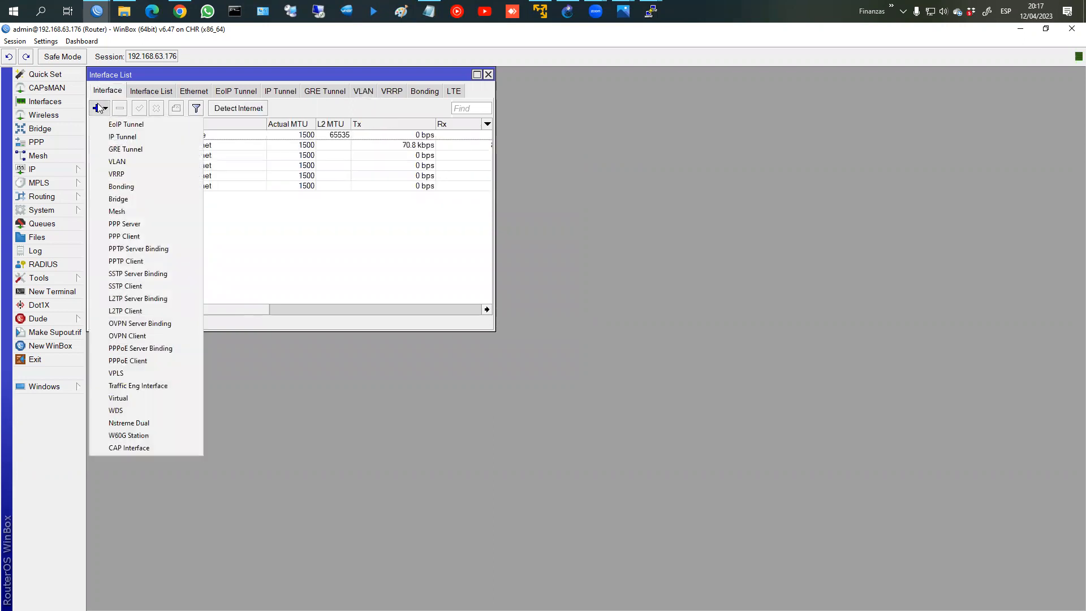
pyautogui.click(106, 161)
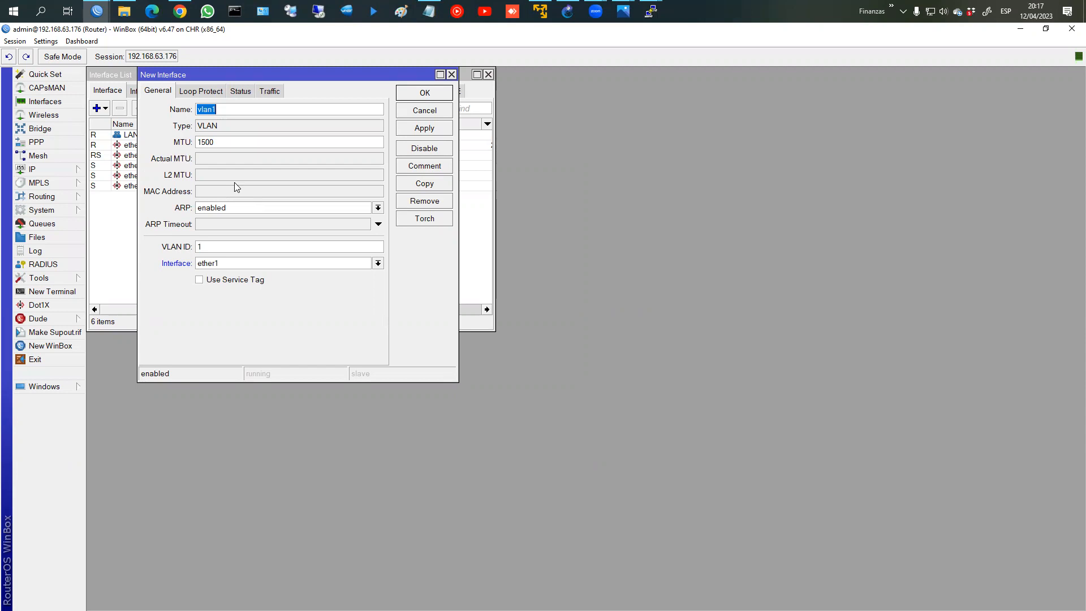
# Step: Inspect the default VLAN ID and vlan1 name, leaving the draft open and bringing GNS3 forward
pyautogui.click(206, 247)
pyautogui.moveTo(207, 246); pyautogui.dragTo(189, 257)
pyautogui.doubleClick(215, 109)
pyautogui.moveTo(427, 14)
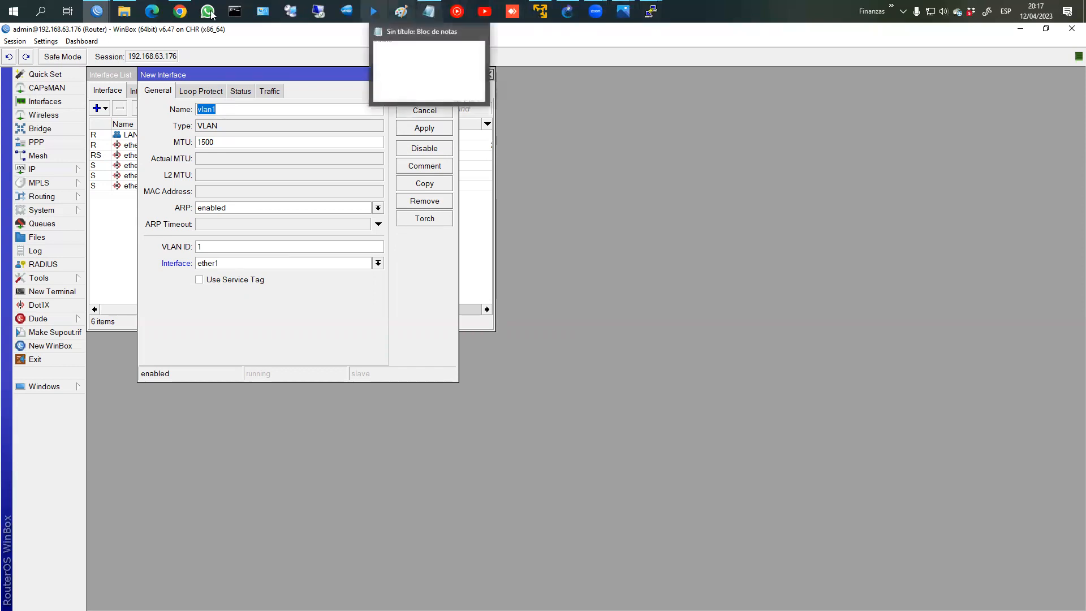
pyautogui.moveTo(187, 14)
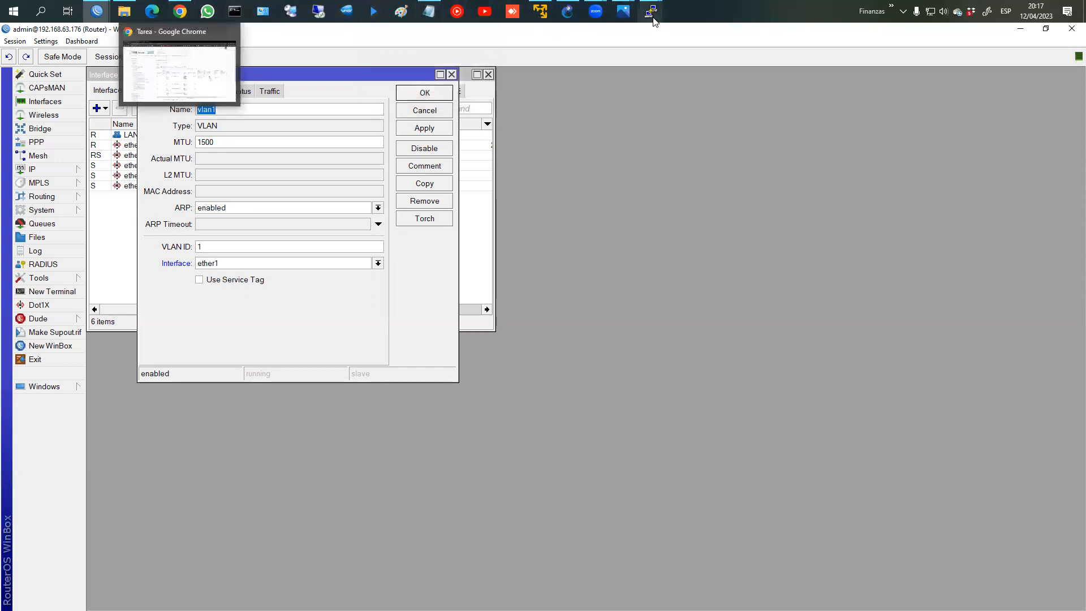
pyautogui.click(576, 14)
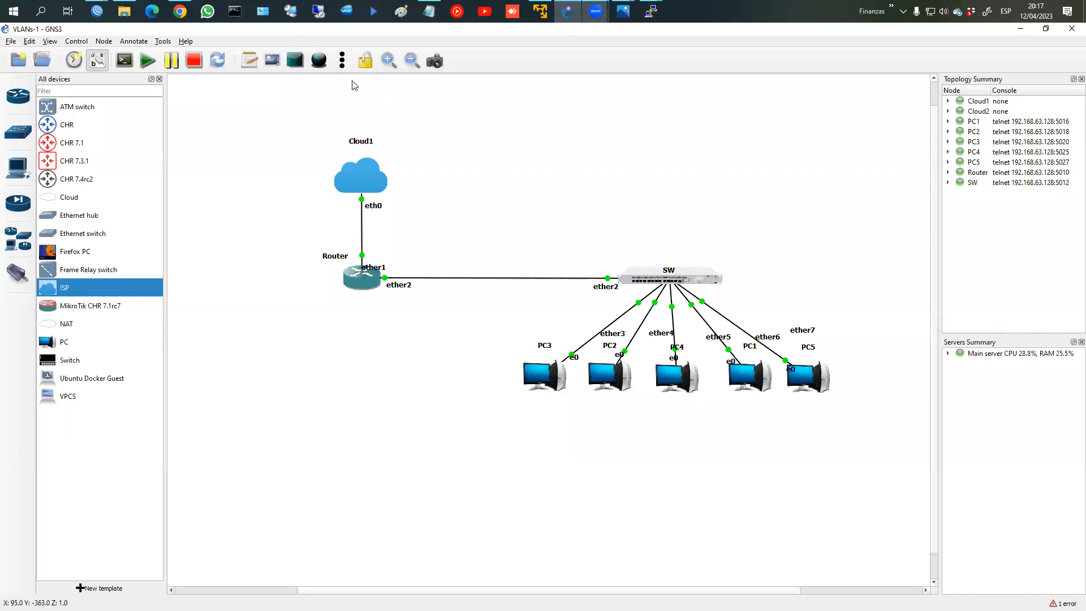
# Step: Add a 'VLAN 10: DATOS' note to the topology and position it on the right
pyautogui.click(249, 60)
pyautogui.click(540, 144)
pyautogui.write('VLAN 10:')
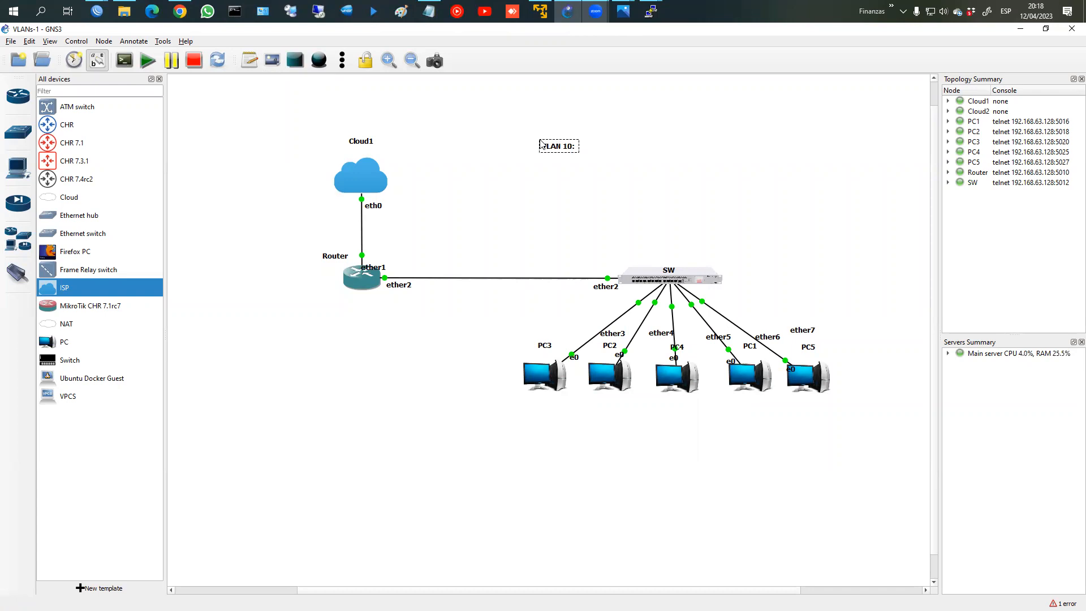
pyautogui.write(' DATOS')
pyautogui.click(589, 170)
pyautogui.moveTo(558, 148); pyautogui.dragTo(658, 148)
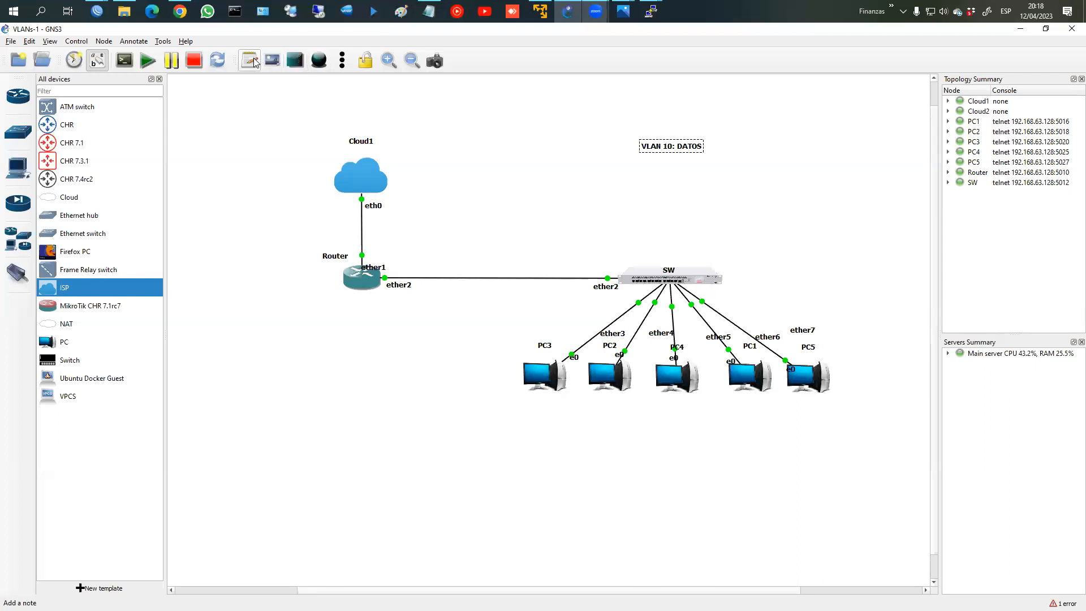
pyautogui.doubleClick(684, 148)
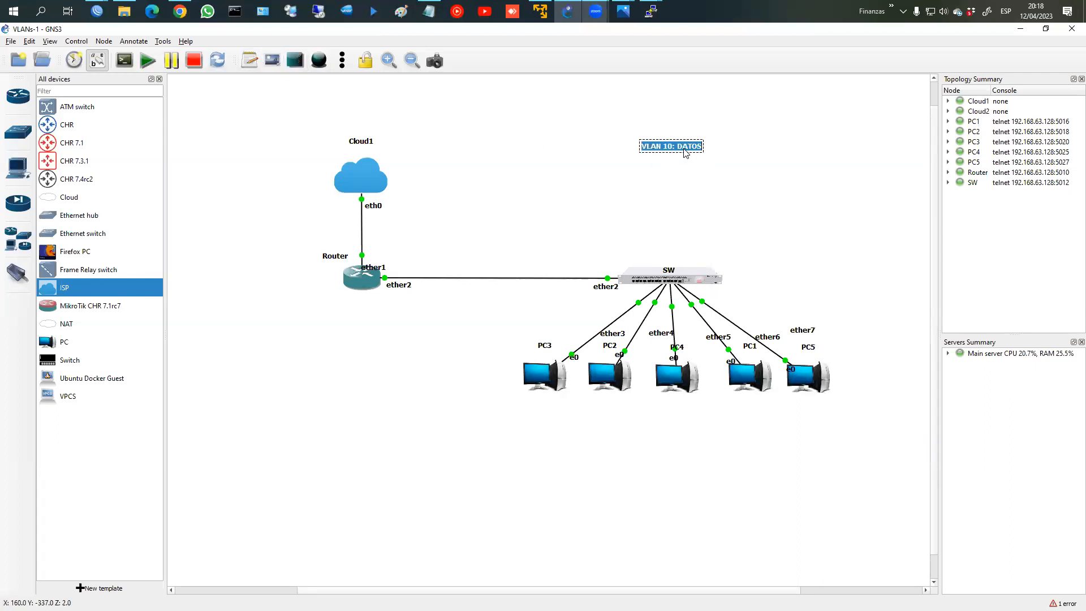
pyautogui.moveTo(713, 267); pyautogui.dragTo(602, 125)
pyautogui.click(316, 67)
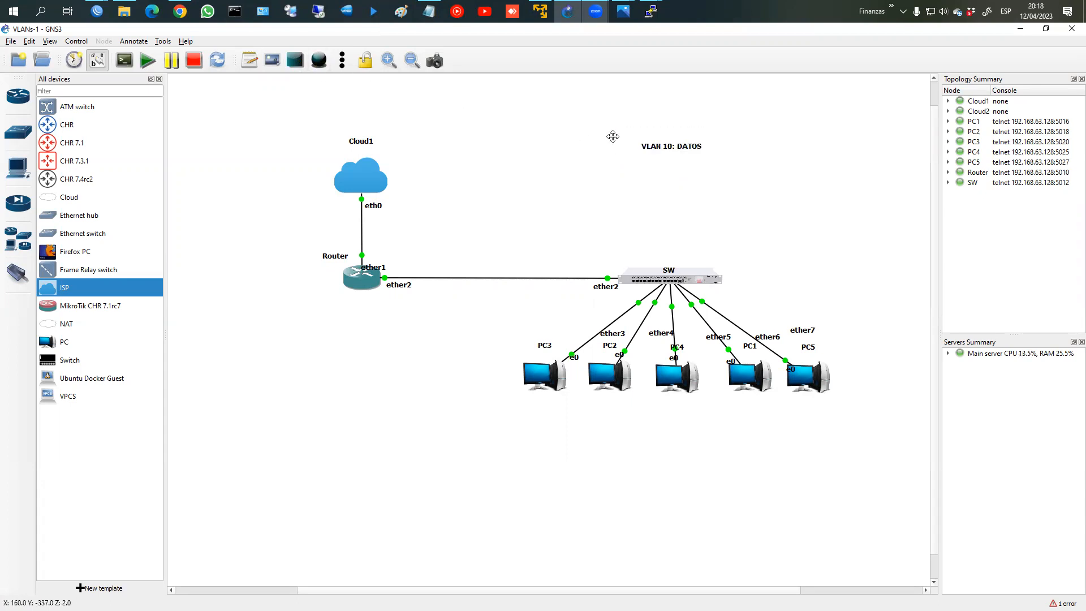
# Step: Add a 'VLAN 20: VIDEO' note just below it, then return to WinBox
pyautogui.click(250, 60)
pyautogui.click(544, 183)
pyautogui.write('VLAN 2')
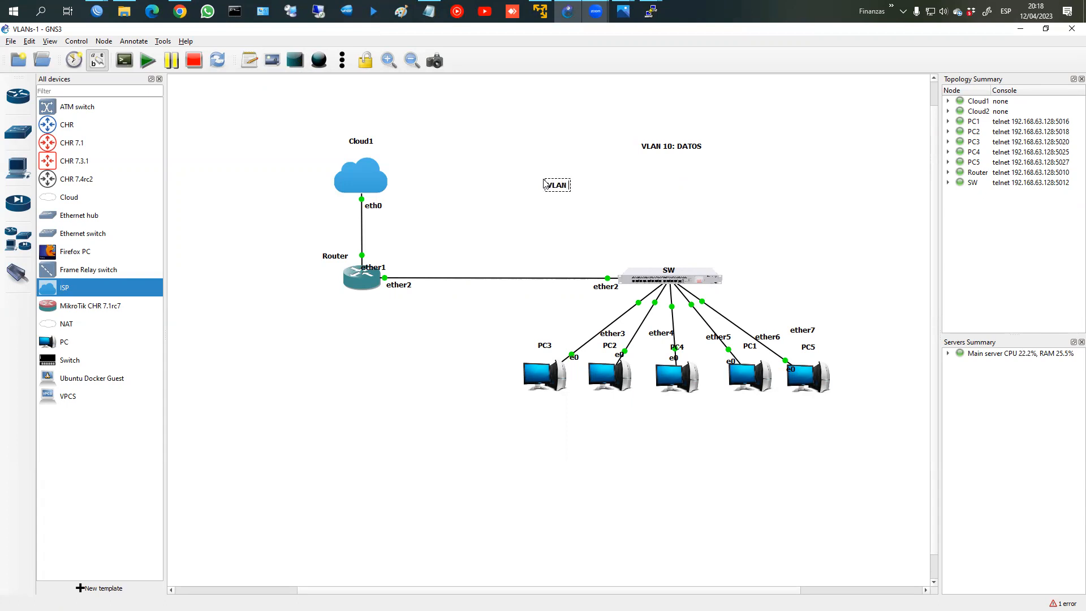
pyautogui.write('0: VIDEO')
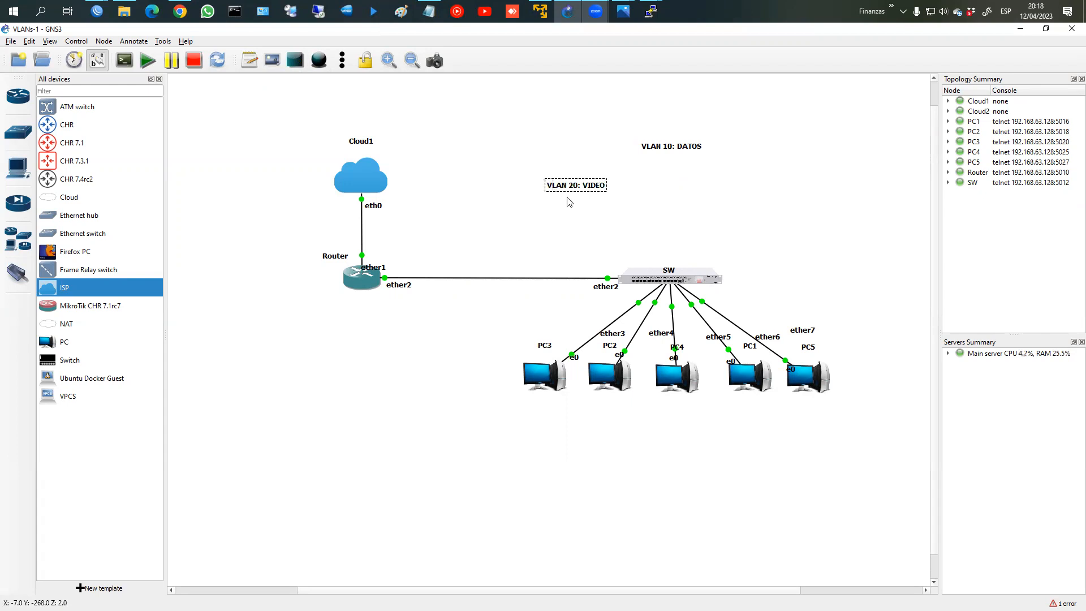
pyautogui.moveTo(571, 189); pyautogui.dragTo(668, 169)
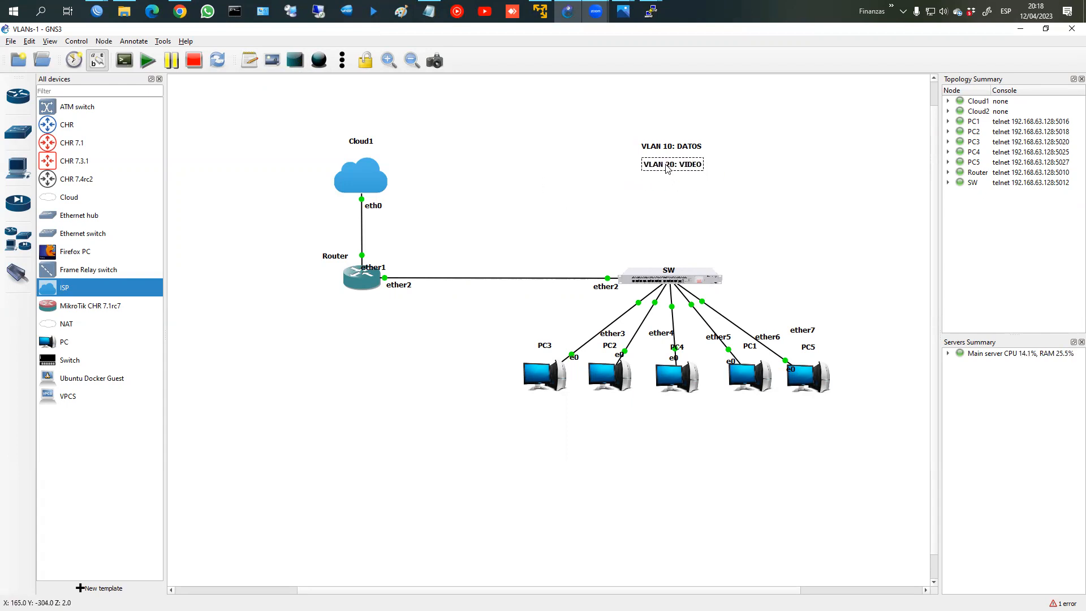
pyautogui.click(687, 154)
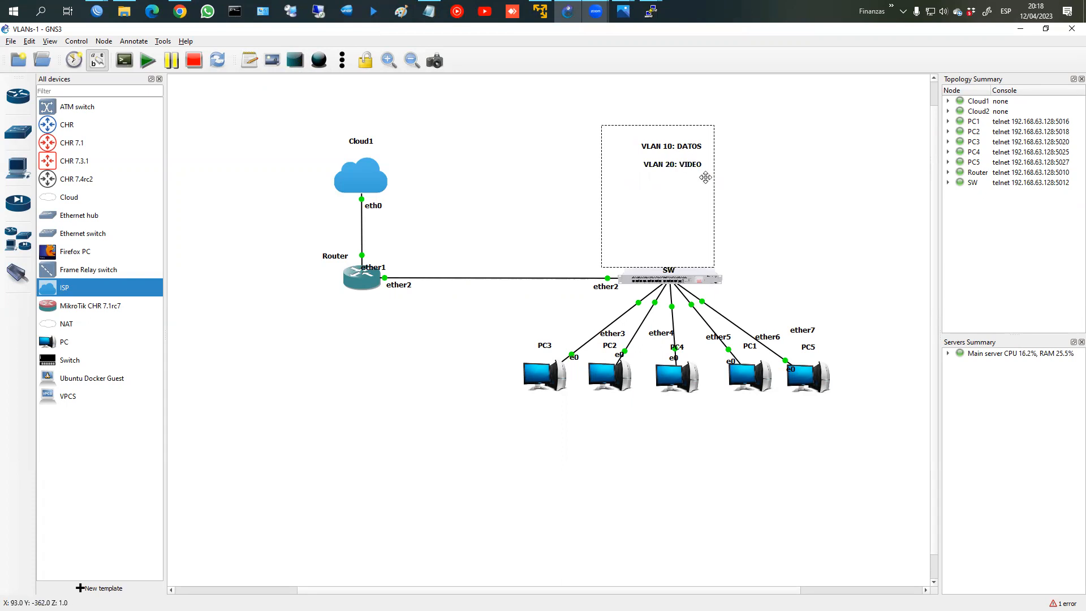
pyautogui.moveTo(97, 11)
pyautogui.click(198, 85)
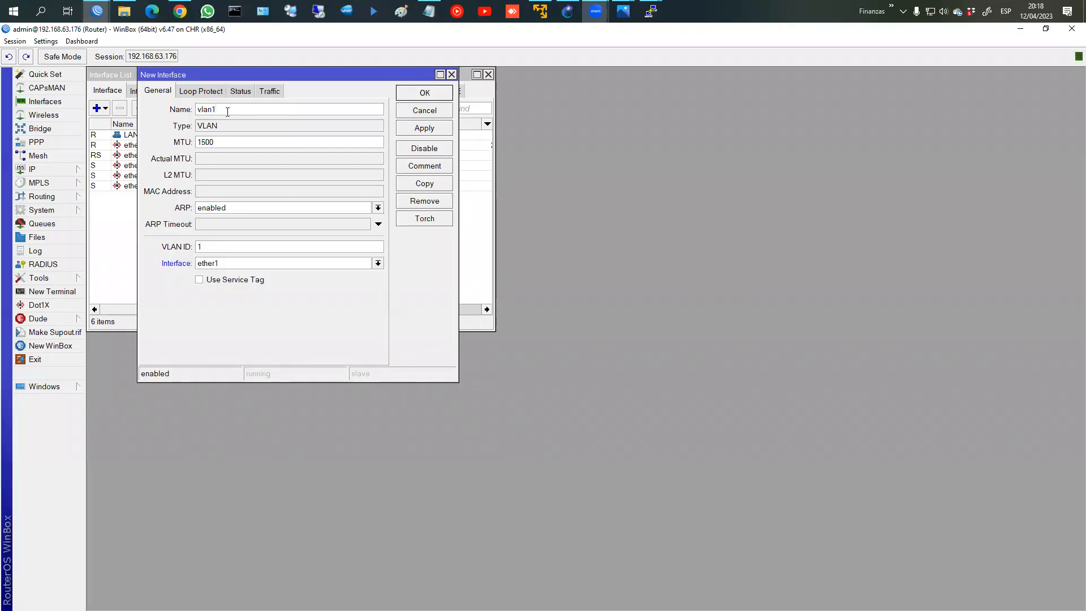
# Step: Create VLAN interface vlan10_Datos with VLAN ID 10 on parent interface LAN
pyautogui.write('0_Datos')
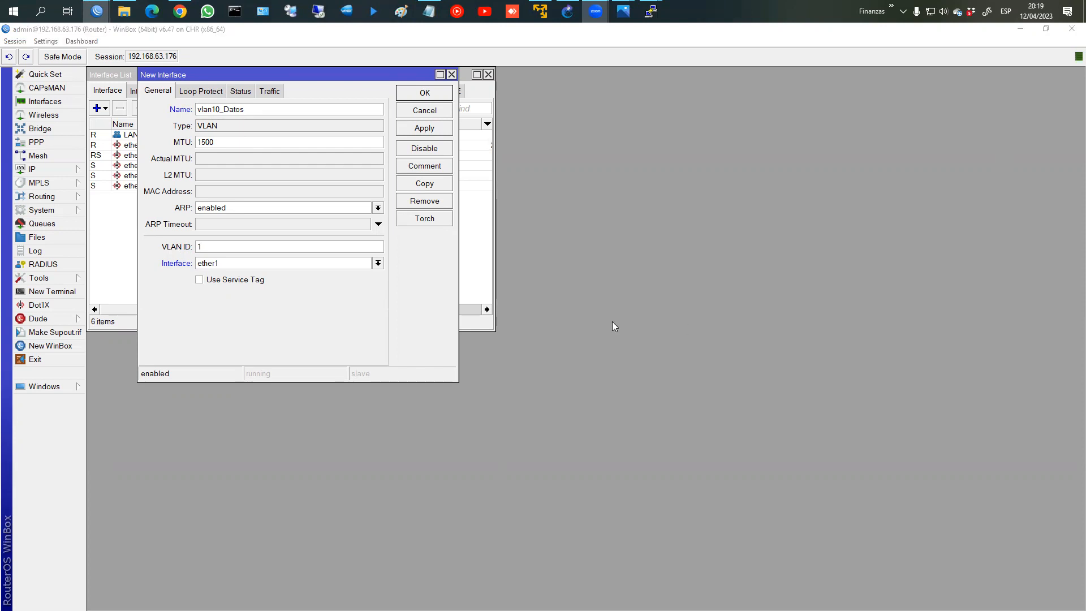
pyautogui.click(234, 247)
pyautogui.write('0')
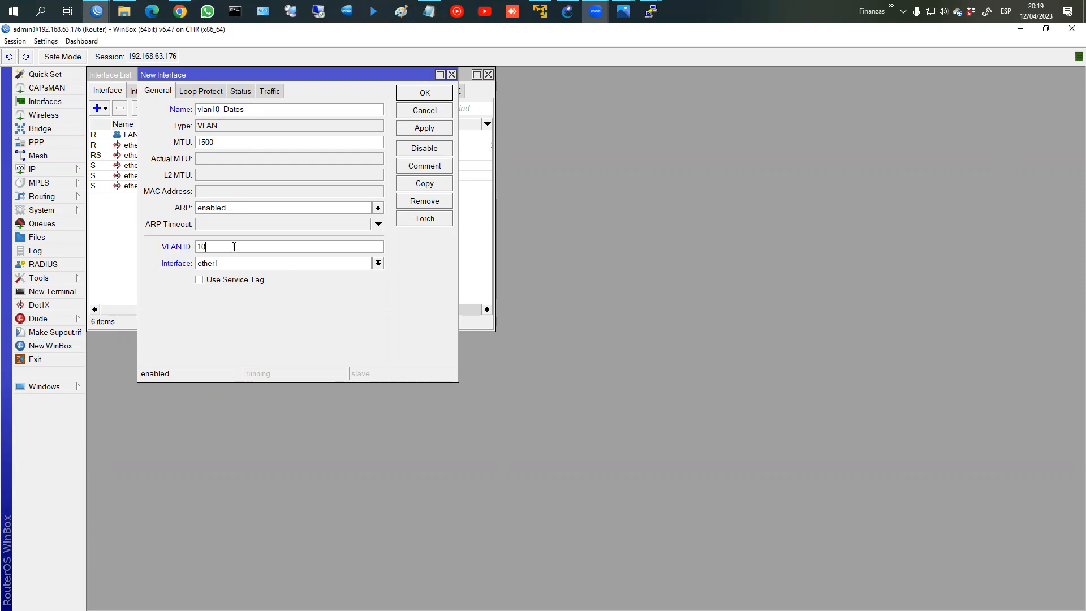
pyautogui.click(231, 265)
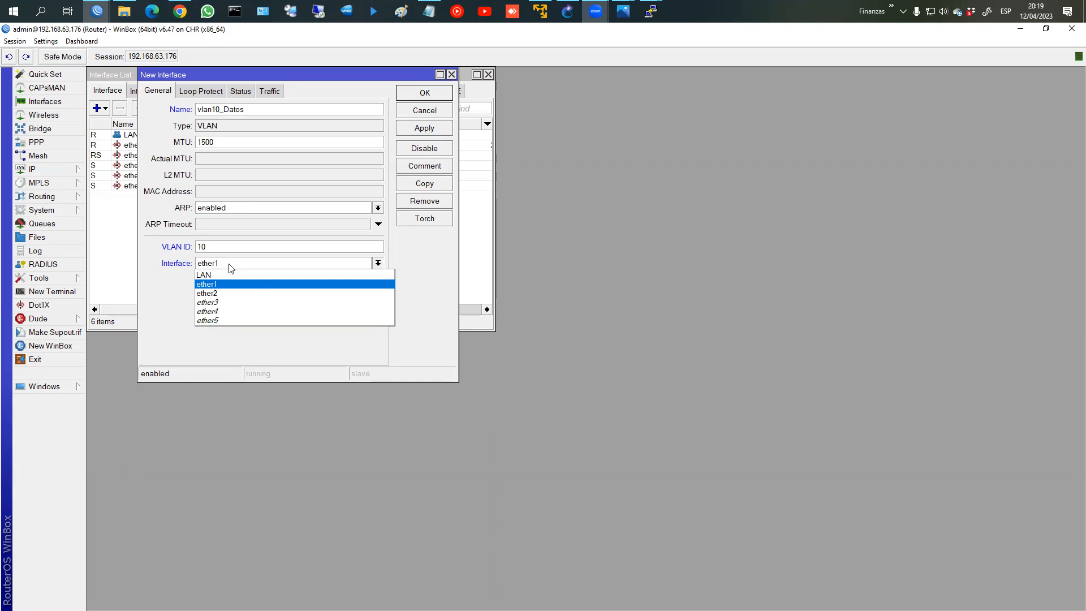
pyautogui.click(232, 275)
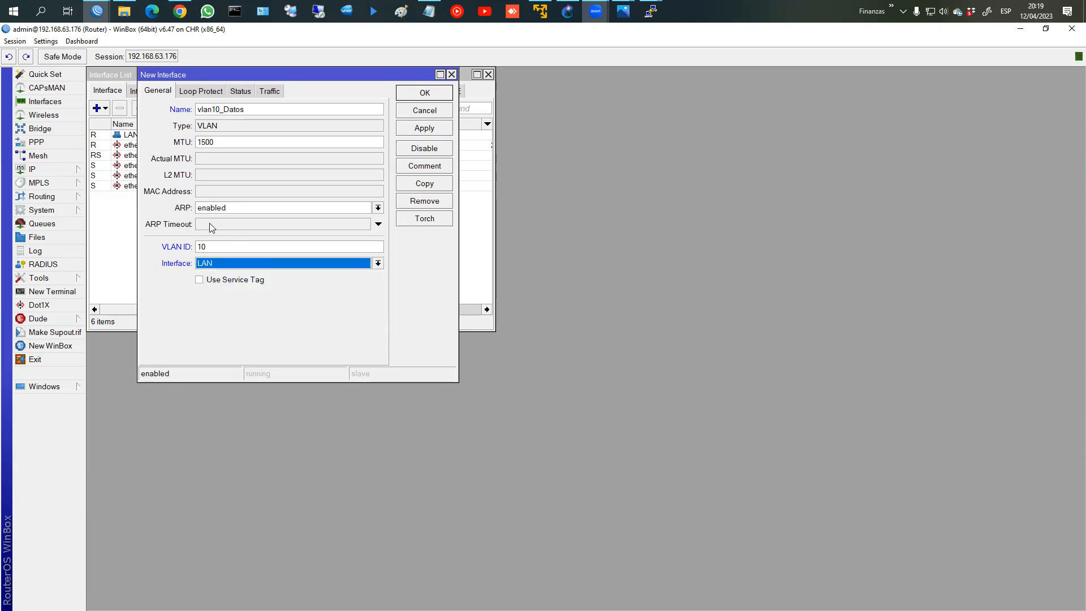
pyautogui.click(256, 262)
pyautogui.click(255, 295)
pyautogui.click(235, 264)
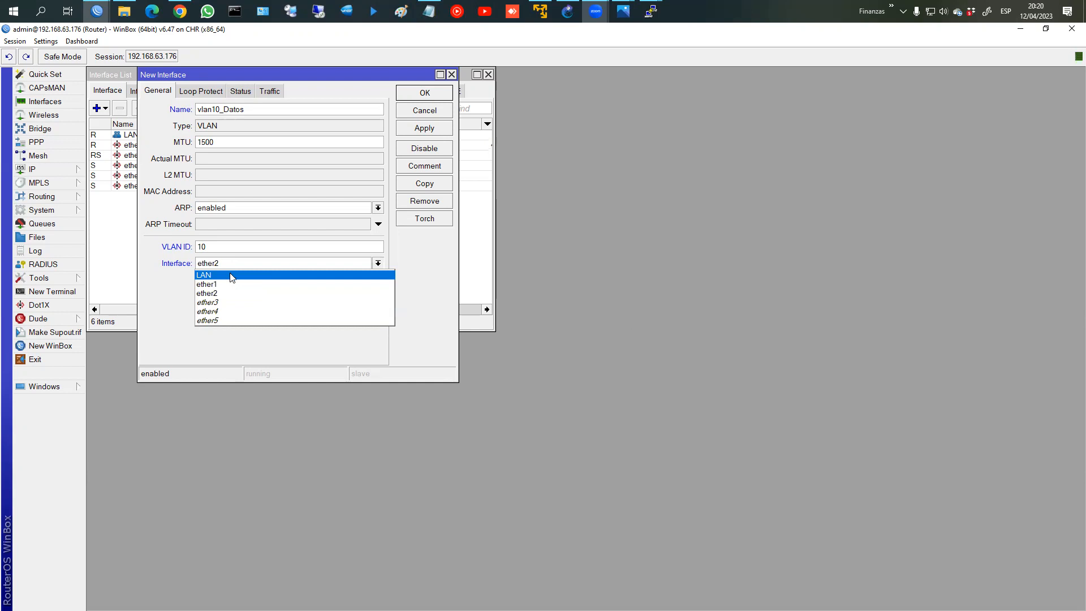
pyautogui.click(231, 277)
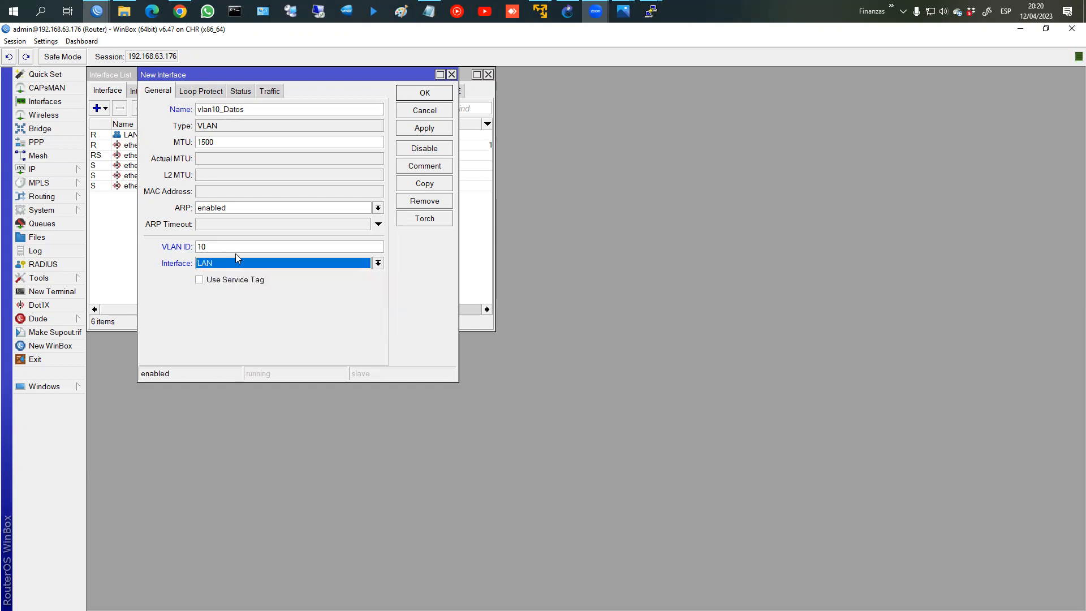
pyautogui.click(432, 126)
pyautogui.click(424, 93)
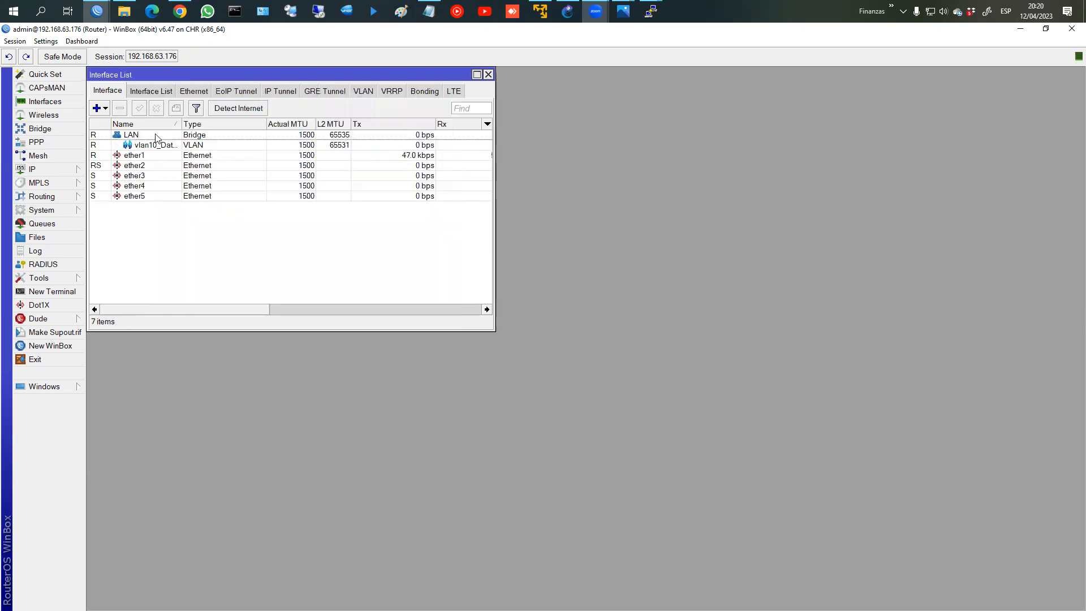
pyautogui.click(156, 145)
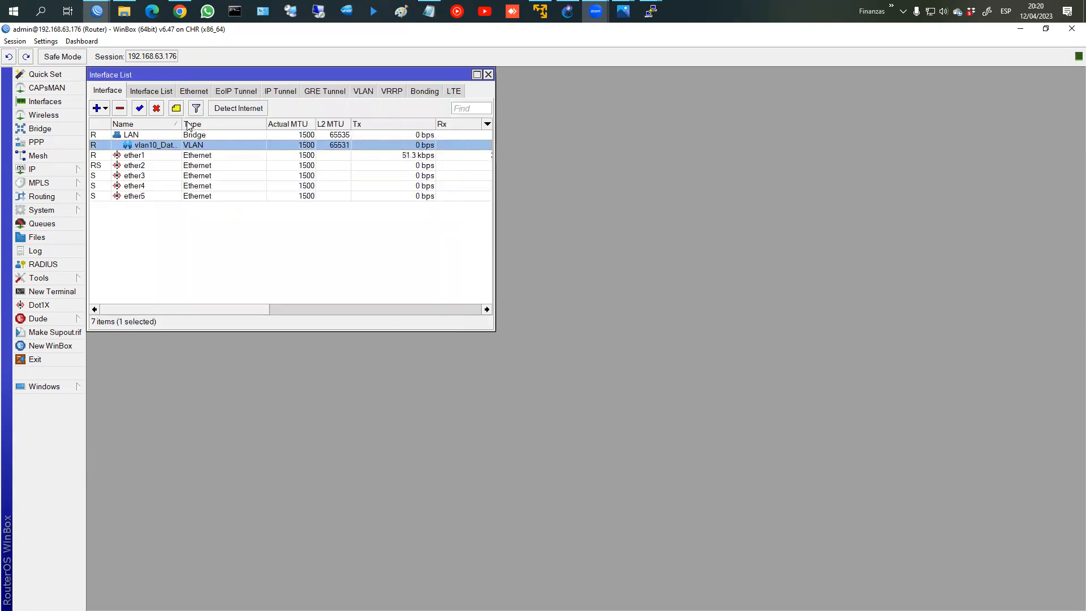
# Step: Widen the Name column and filter the interface list to VLANs
pyautogui.moveTo(182, 123); pyautogui.dragTo(213, 124)
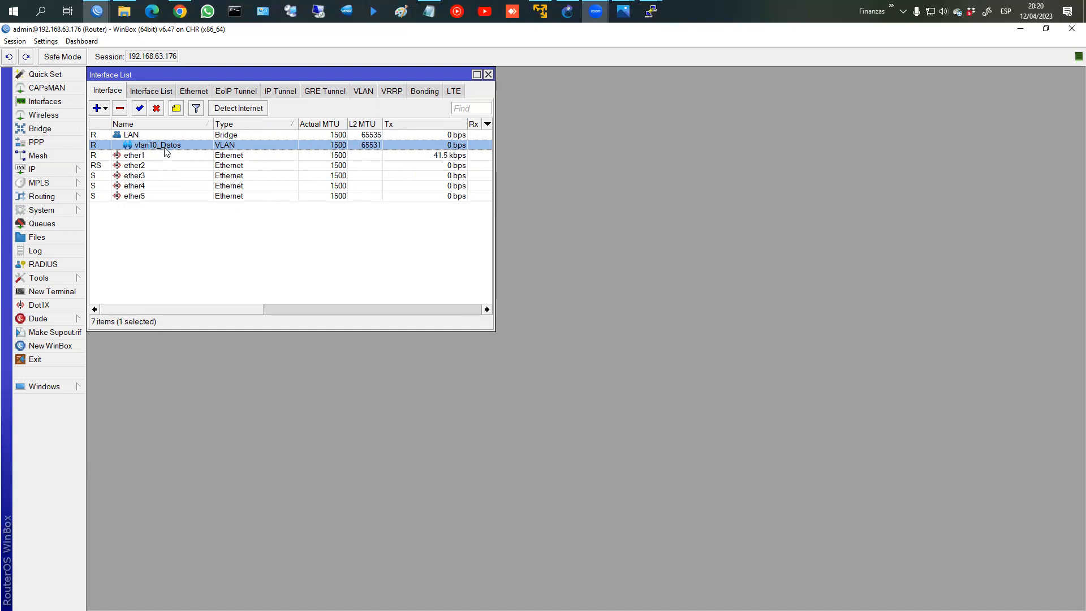
pyautogui.click(106, 108)
pyautogui.click(359, 91)
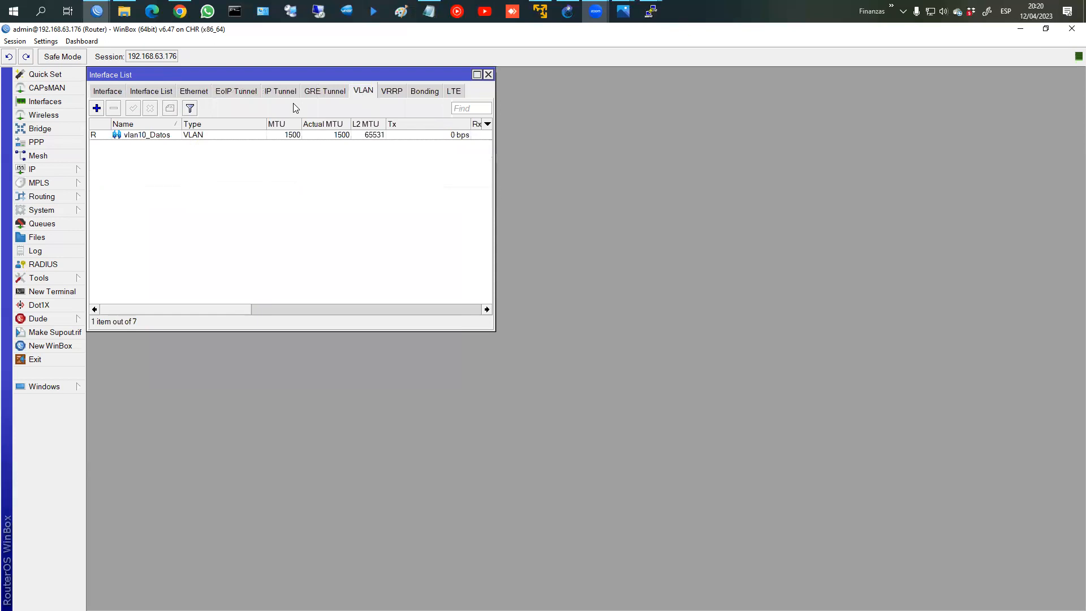
# Step: Create vlan20_Video with VLAN ID 20 on LAN and check it in the full list
pyautogui.click(97, 108)
pyautogui.click(240, 109)
pyautogui.press('BackSpace')
pyautogui.write('20_')
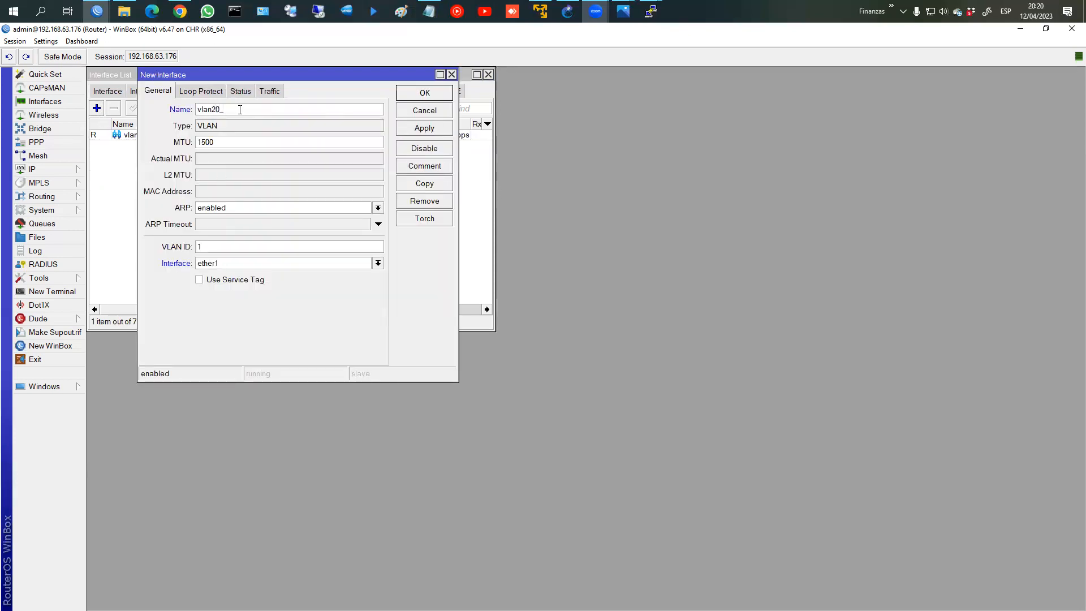
pyautogui.write('Video')
pyautogui.doubleClick(234, 249)
pyautogui.write('20')
pyautogui.click(242, 265)
pyautogui.click(245, 276)
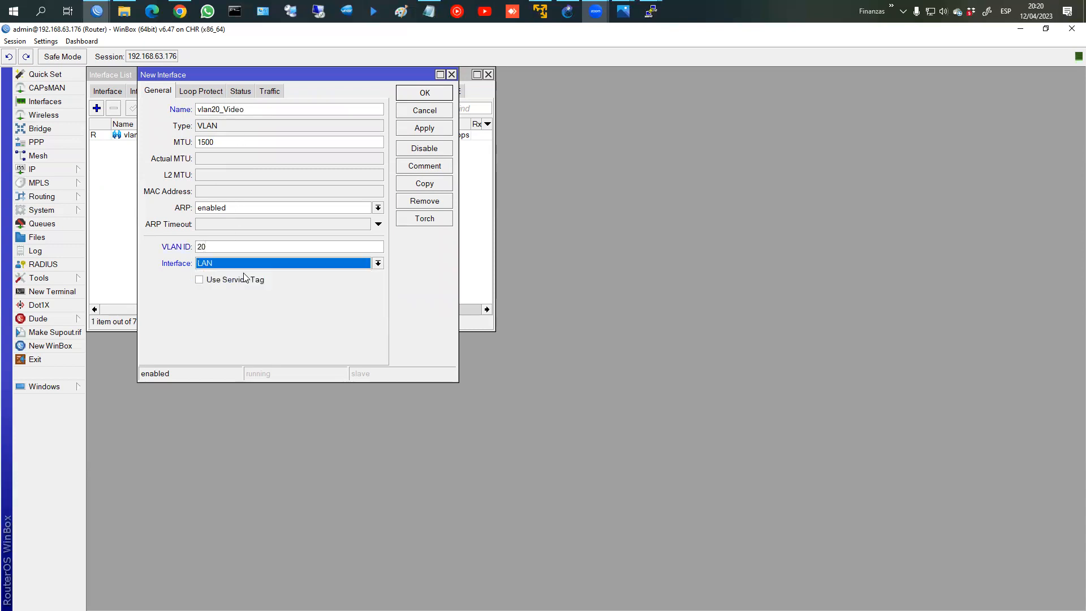
pyautogui.click(418, 93)
pyautogui.click(107, 91)
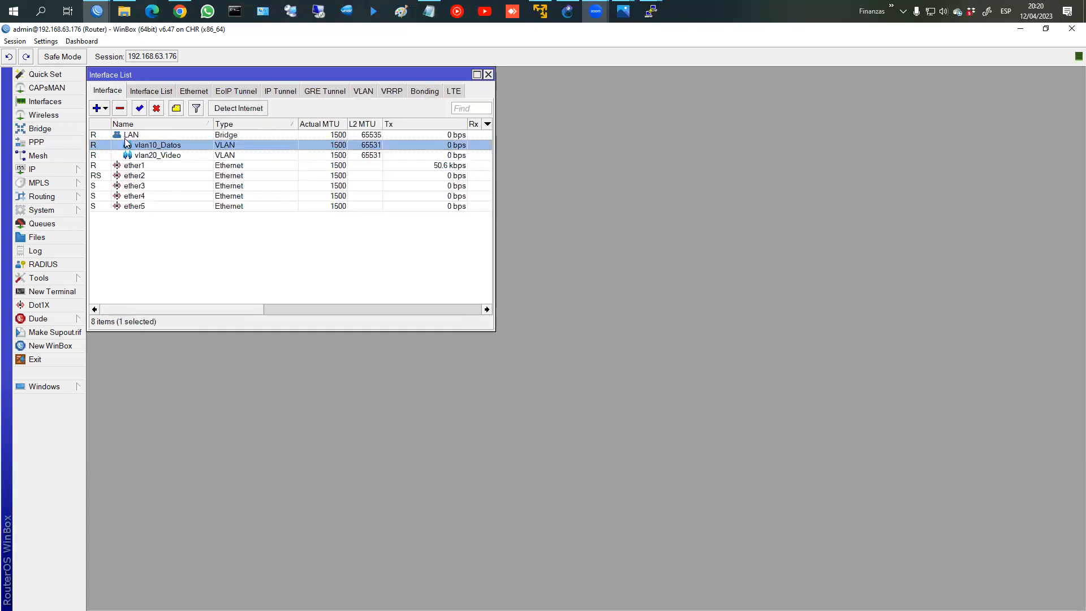
pyautogui.click(159, 155)
pyautogui.click(158, 145)
# Step: Begin a new IP address (192.1) in IP > Addresses, then cancel it and close the list
pyautogui.click(156, 156)
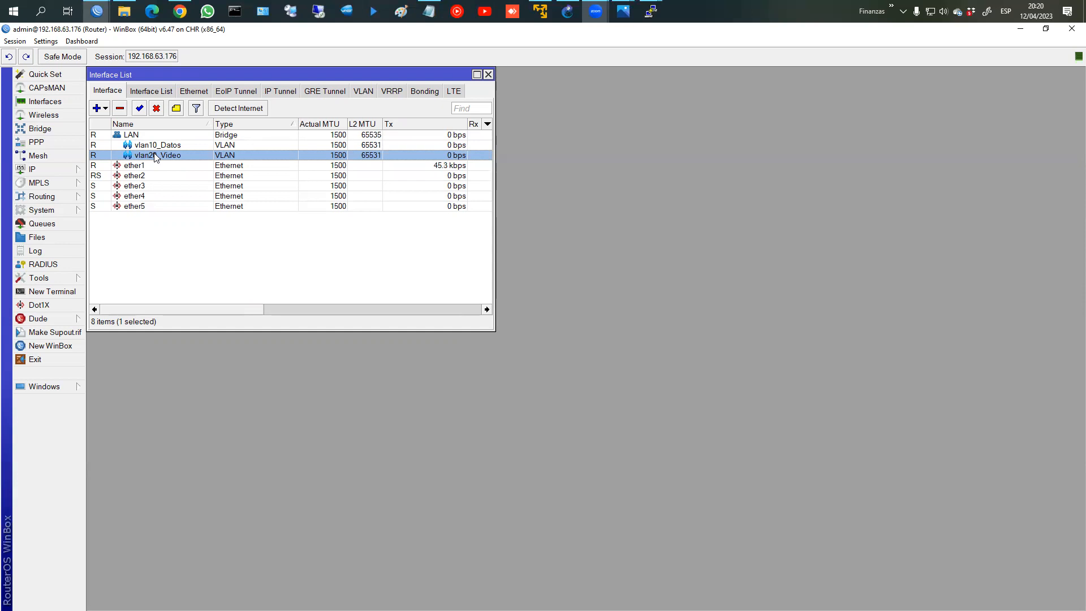
pyautogui.click(56, 169)
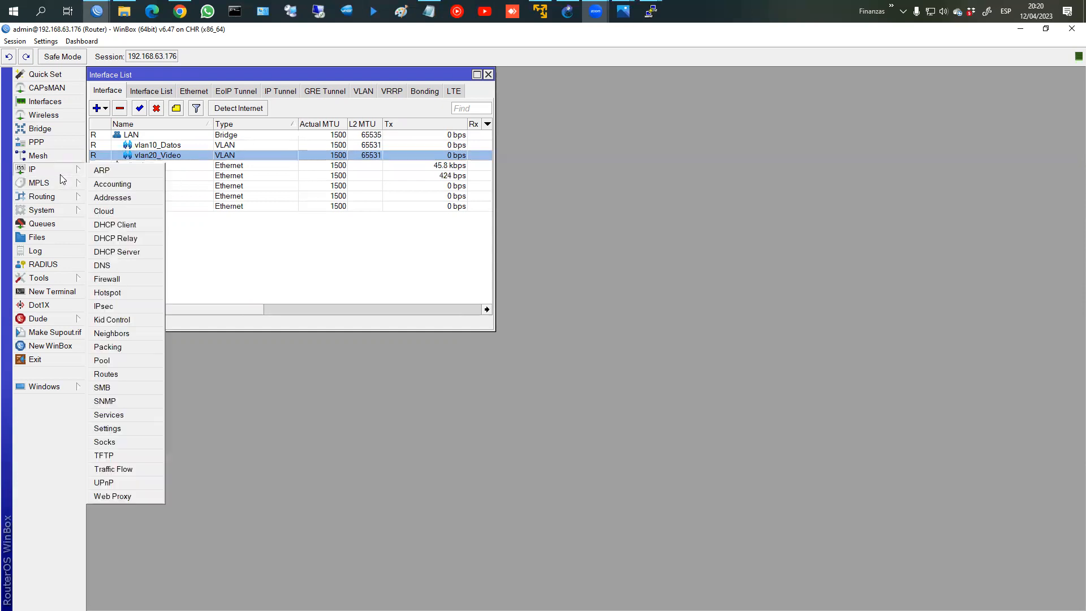
pyautogui.click(127, 198)
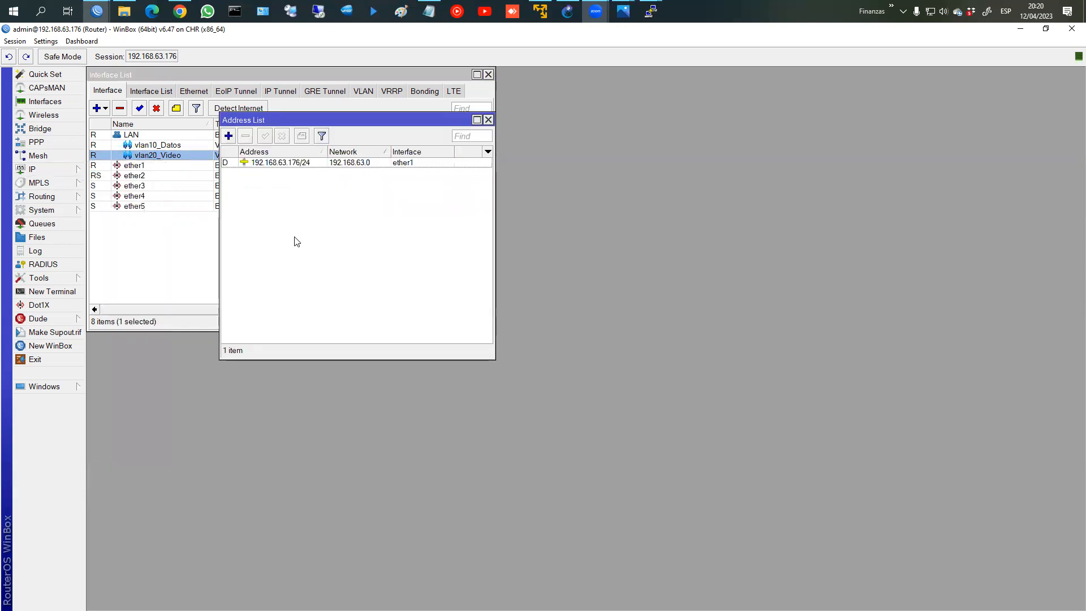
pyautogui.click(229, 136)
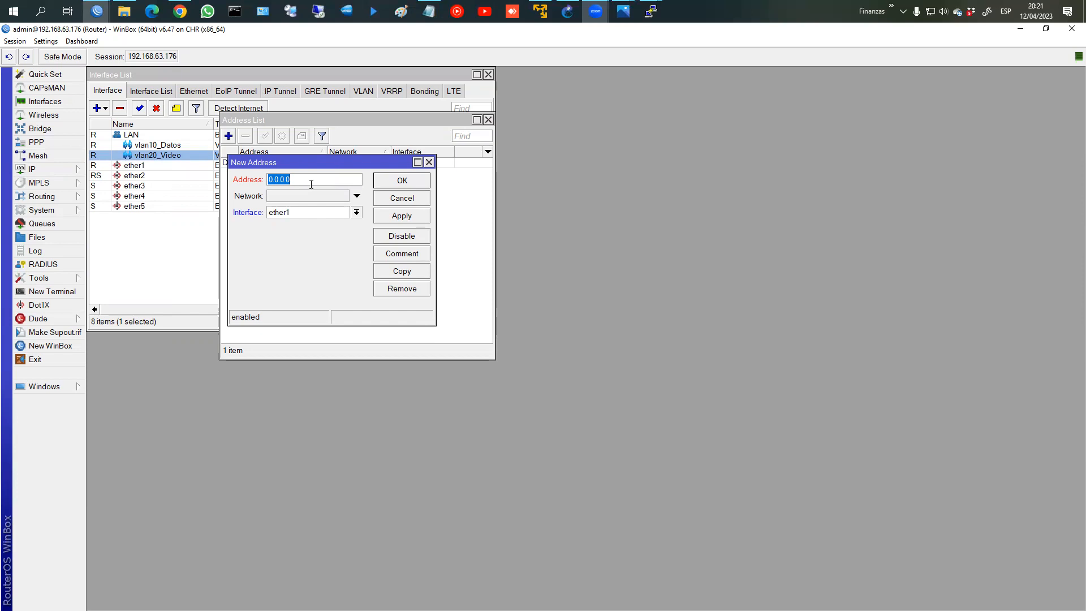
pyautogui.write('192.1')
pyautogui.click(418, 198)
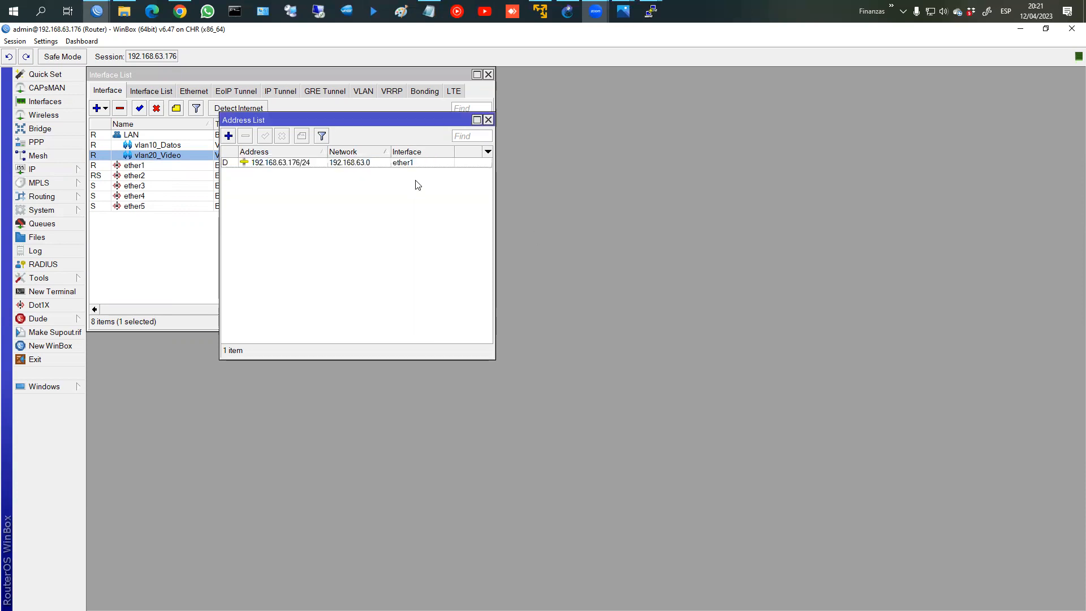
pyautogui.click(488, 120)
# Step: Review the LAN bridge's settings, including its VLAN tab, without changing anything
pyautogui.doubleClick(164, 135)
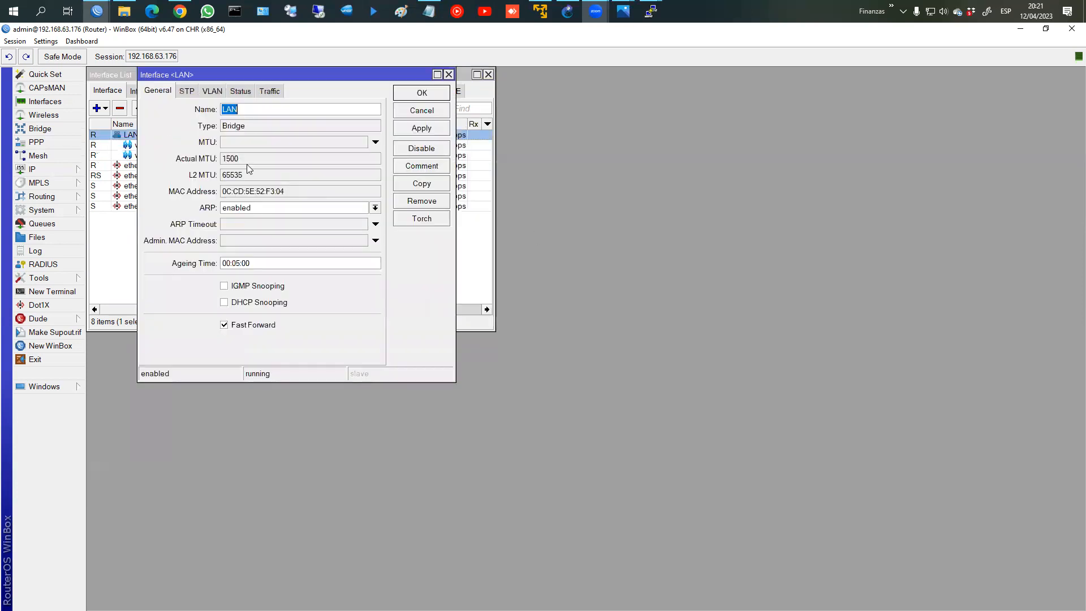
pyautogui.click(212, 90)
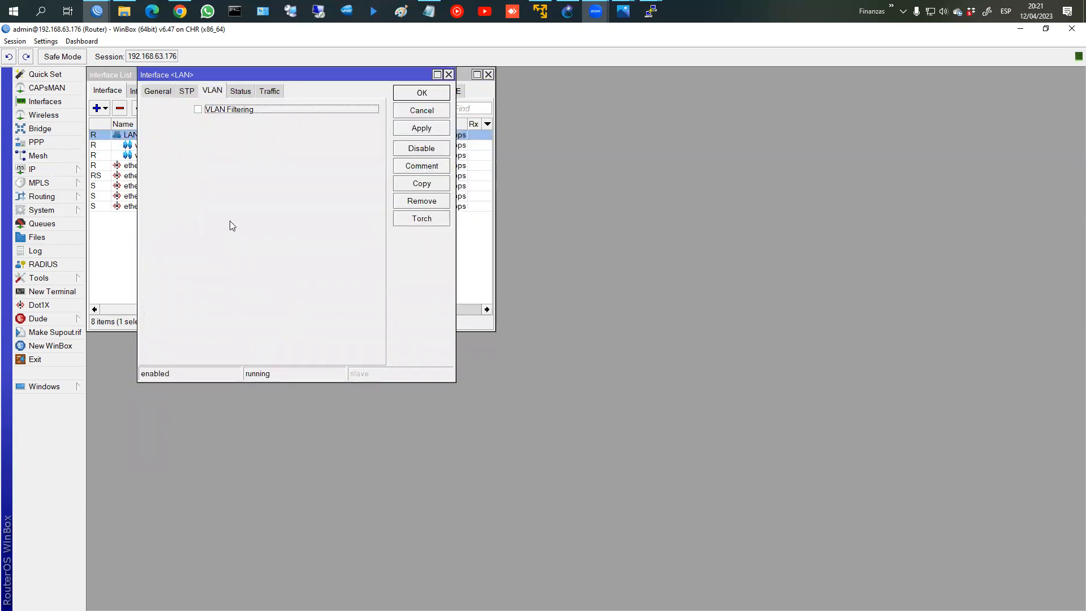
pyautogui.click(422, 110)
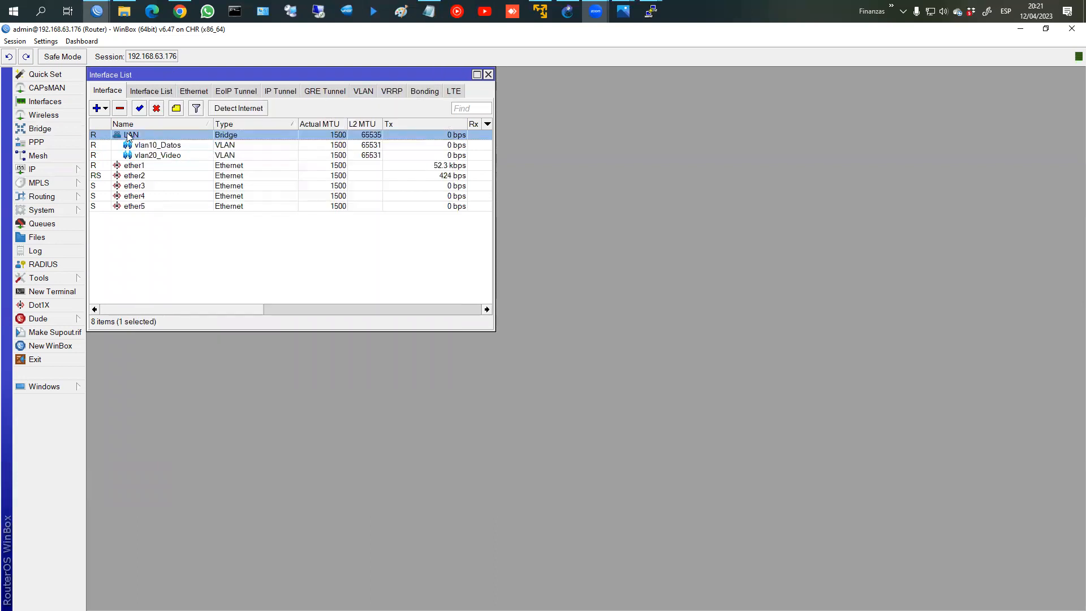
pyautogui.click(53, 129)
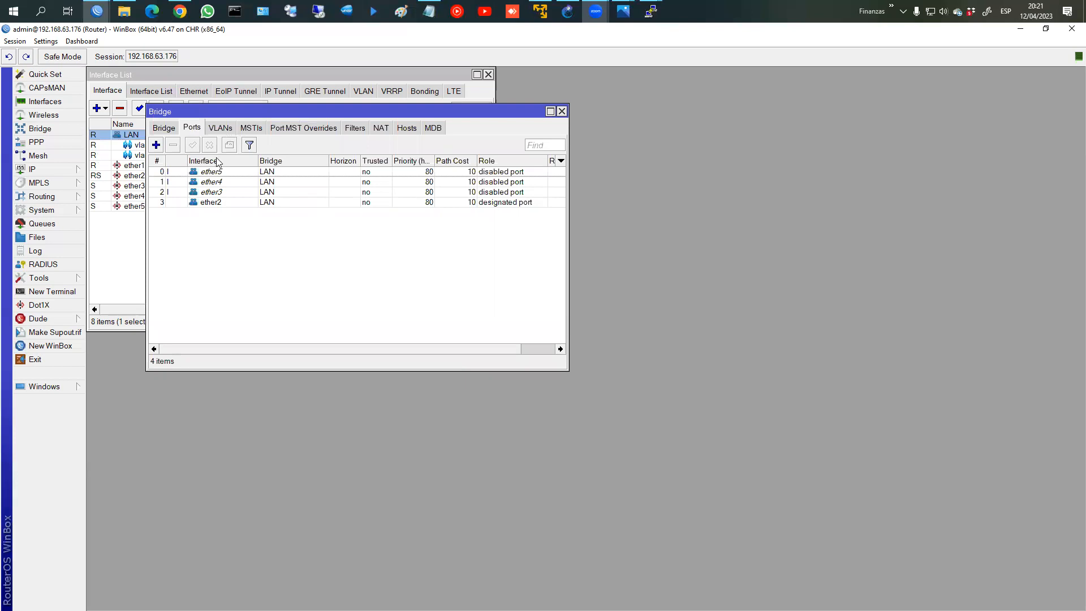
pyautogui.click(163, 129)
pyautogui.click(193, 172)
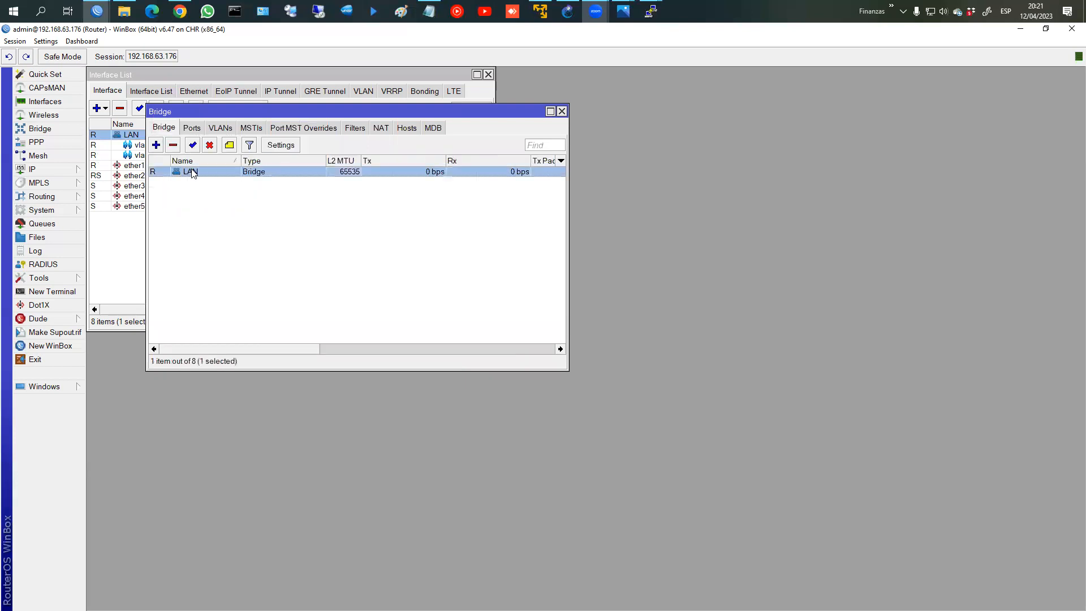
pyautogui.doubleClick(192, 172)
pyautogui.click(421, 112)
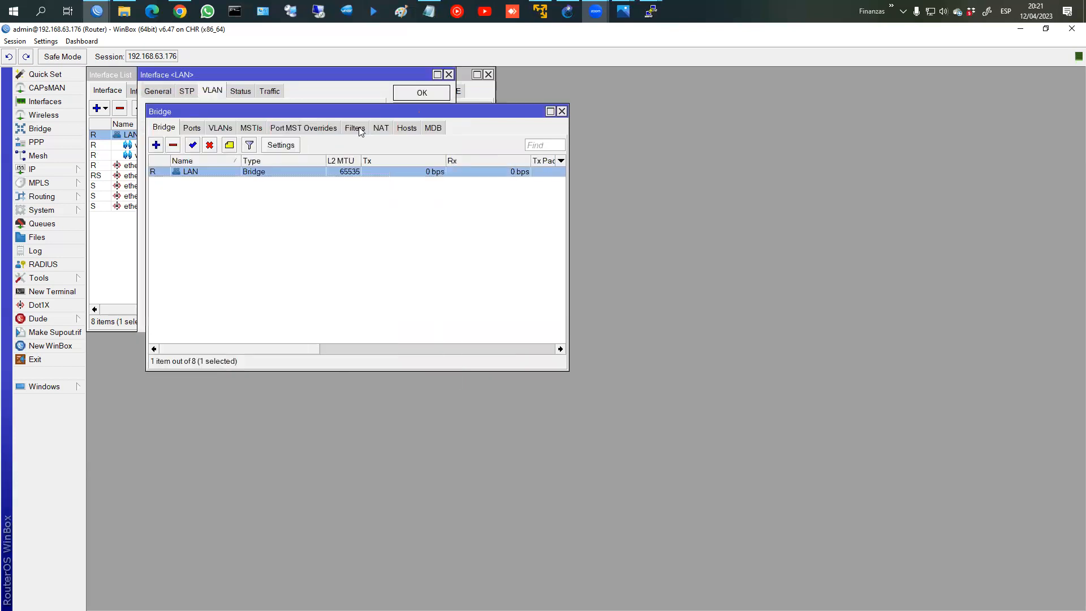
# Step: Add the PVID column to the bridge Ports list
pyautogui.click(196, 129)
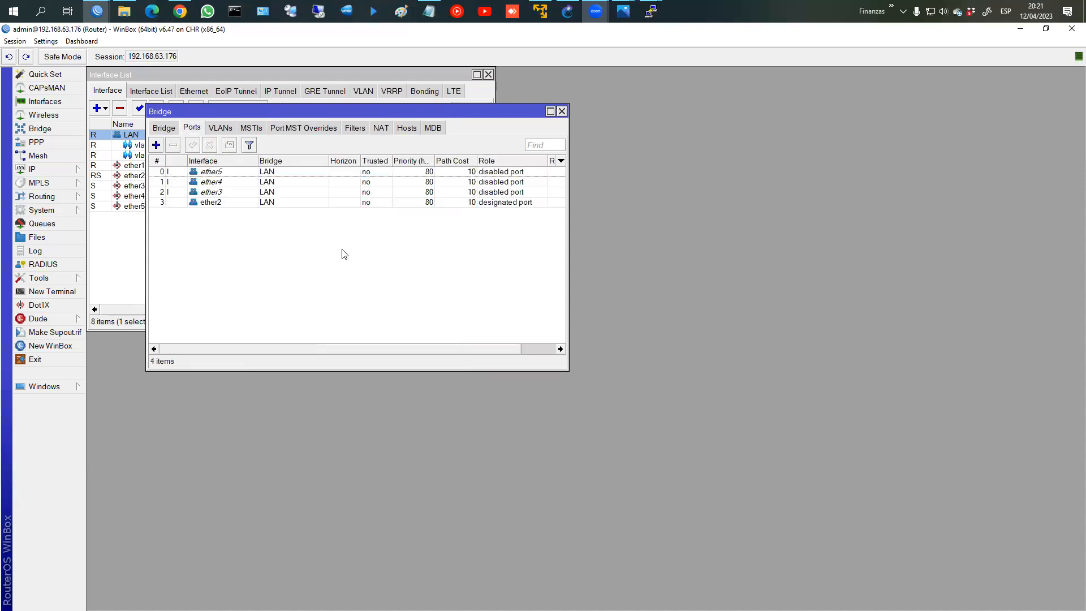
pyautogui.rightClick(303, 230)
pyautogui.click(346, 280)
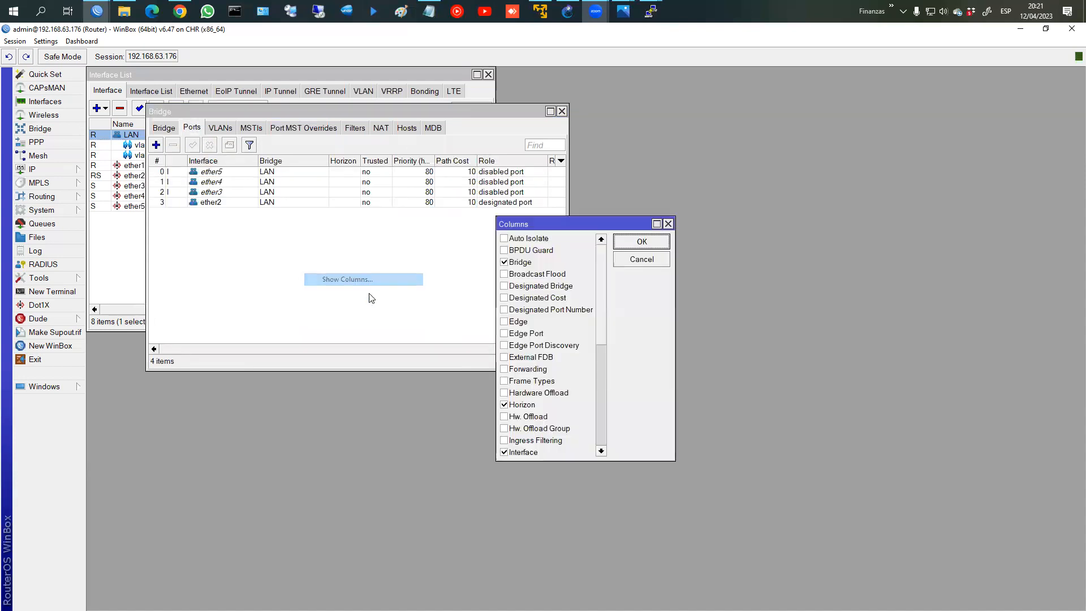
pyautogui.scroll(-2, 542, 403)
pyautogui.click(506, 452)
pyautogui.click(628, 250)
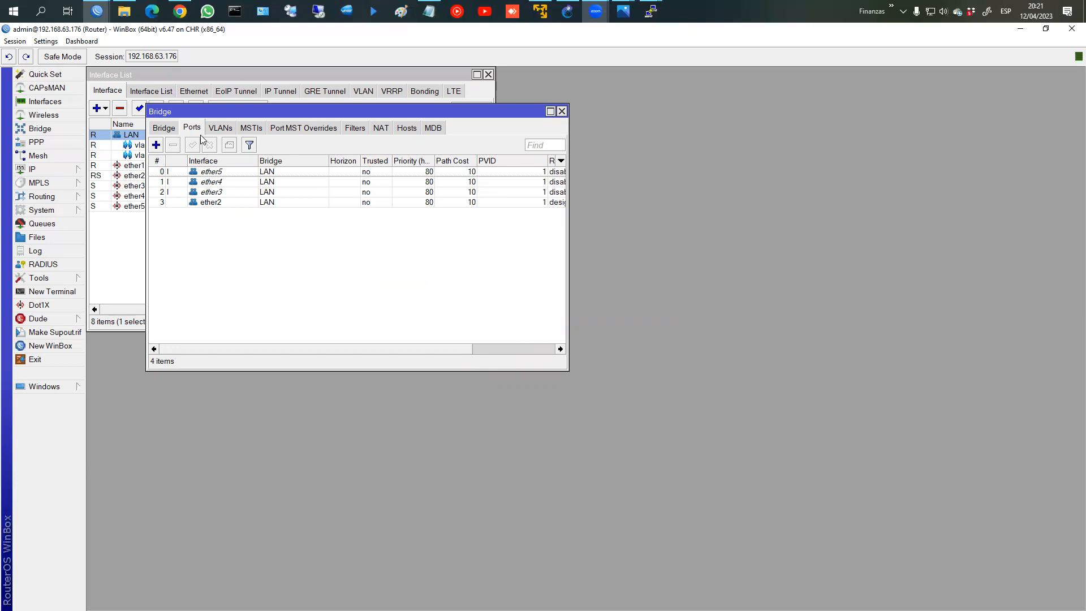
# Step: Check the LAN bridge's STP and General settings, then close the Bridge window
pyautogui.click(163, 128)
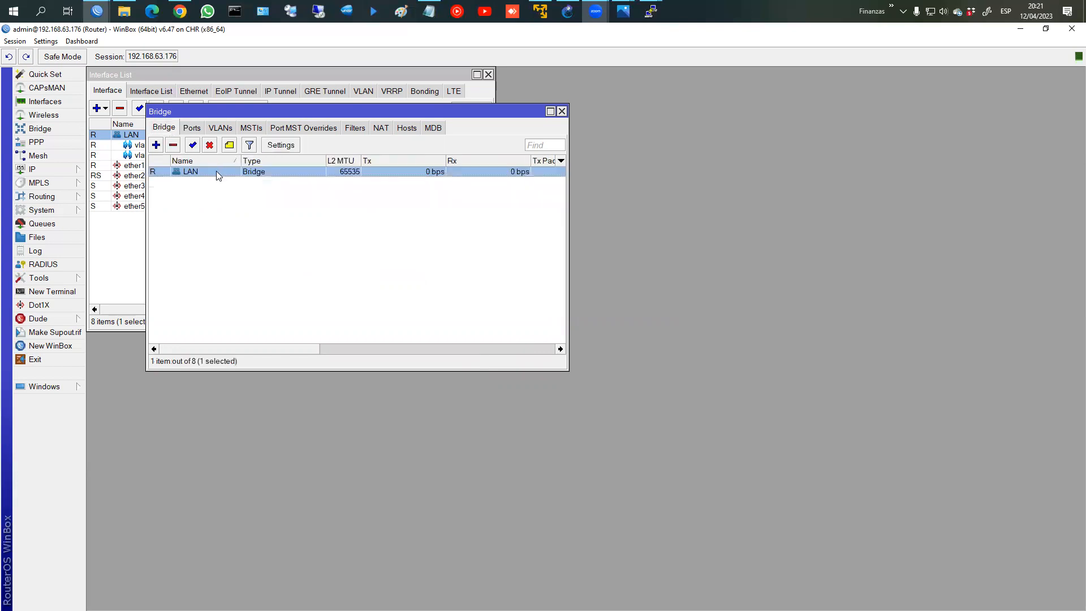
pyautogui.doubleClick(216, 171)
pyautogui.click(186, 91)
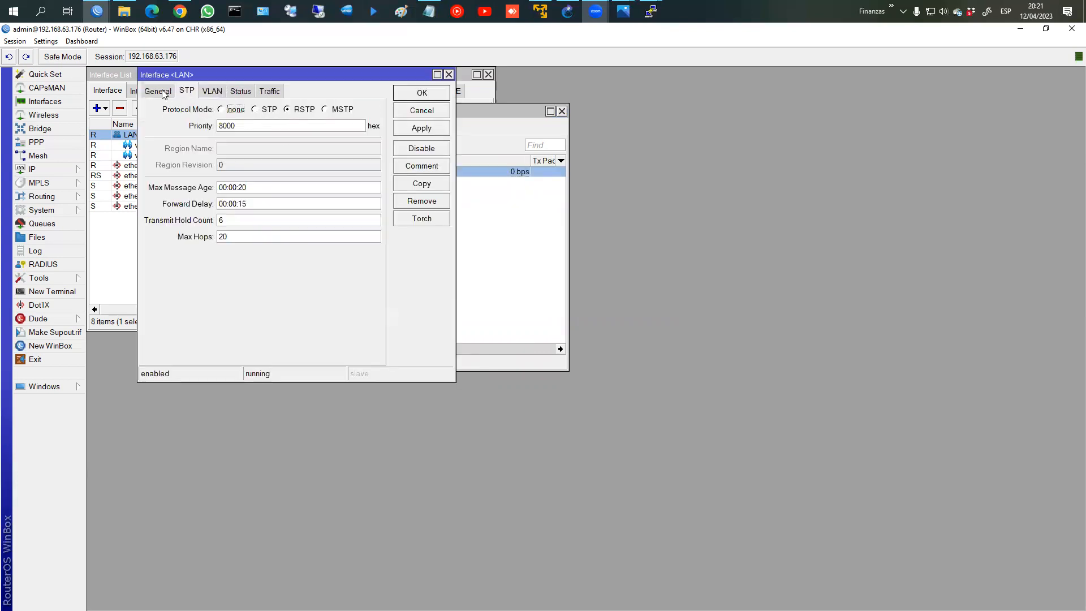
pyautogui.click(158, 91)
pyautogui.click(431, 93)
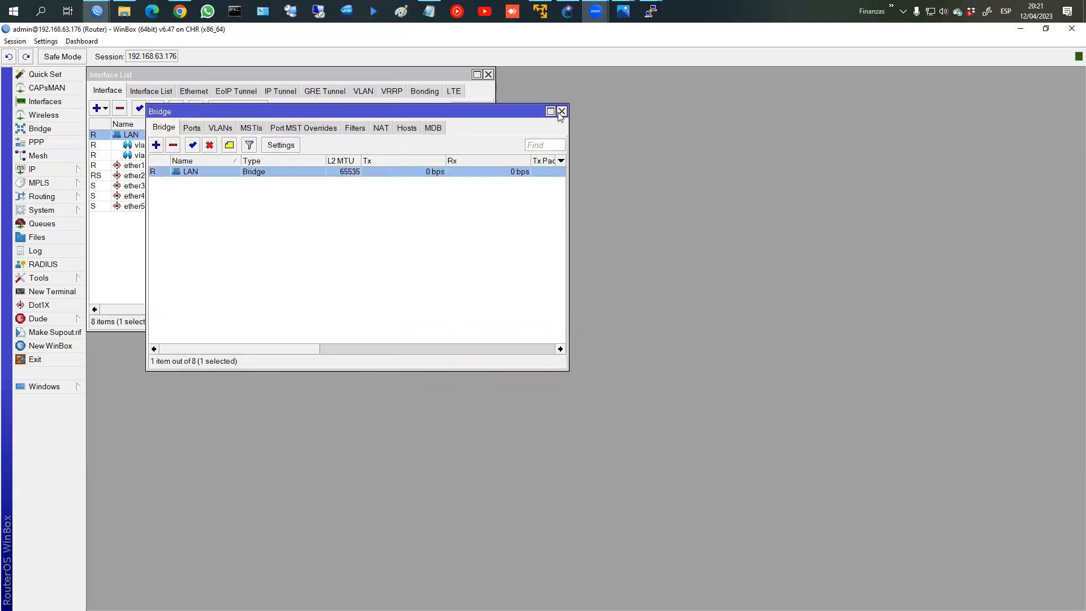
pyautogui.click(562, 111)
pyautogui.click(190, 154)
pyautogui.click(174, 134)
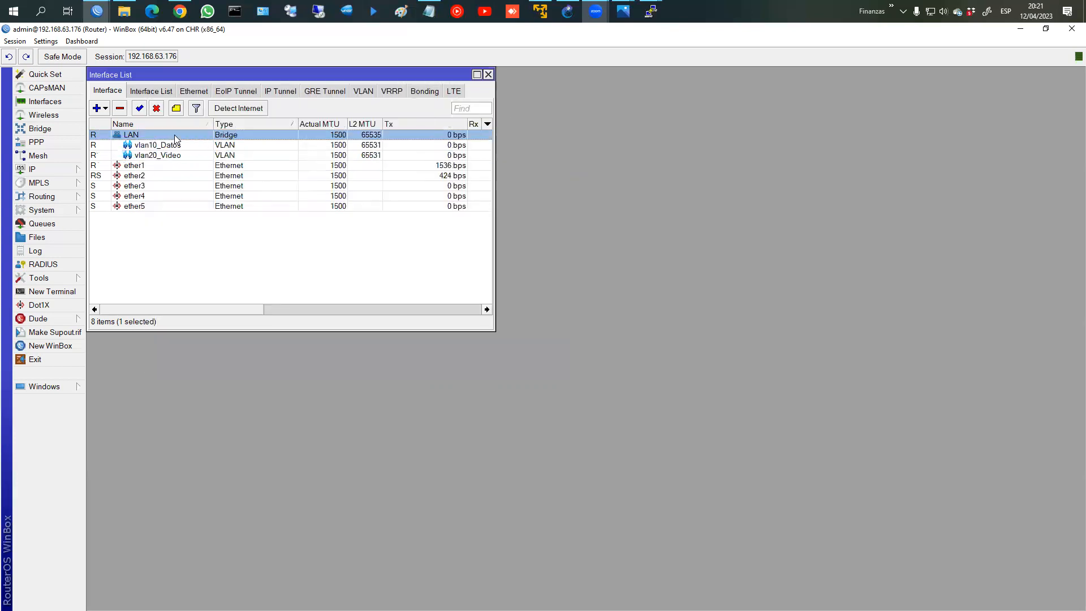
pyautogui.click(51, 168)
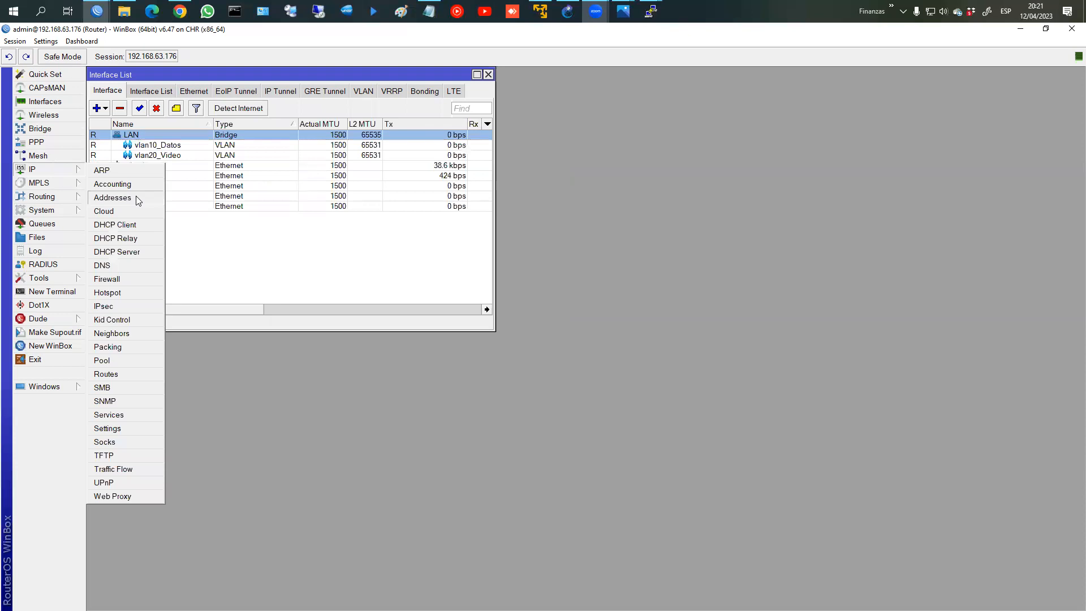
# Step: Add IP address 172.16.1.1/24 on the LAN bridge
pyautogui.click(136, 198)
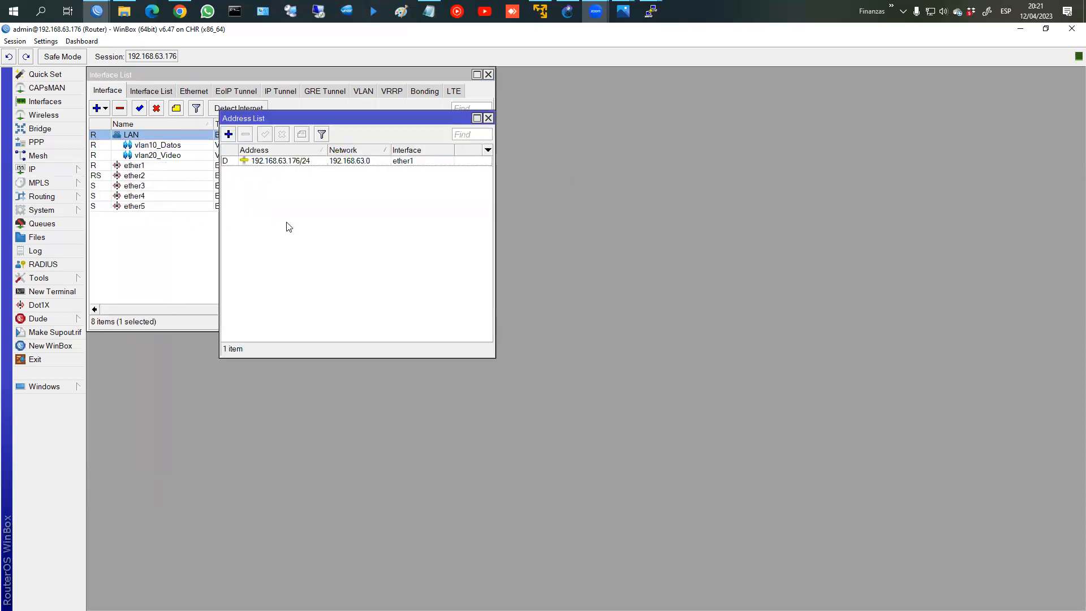
pyautogui.click(228, 134)
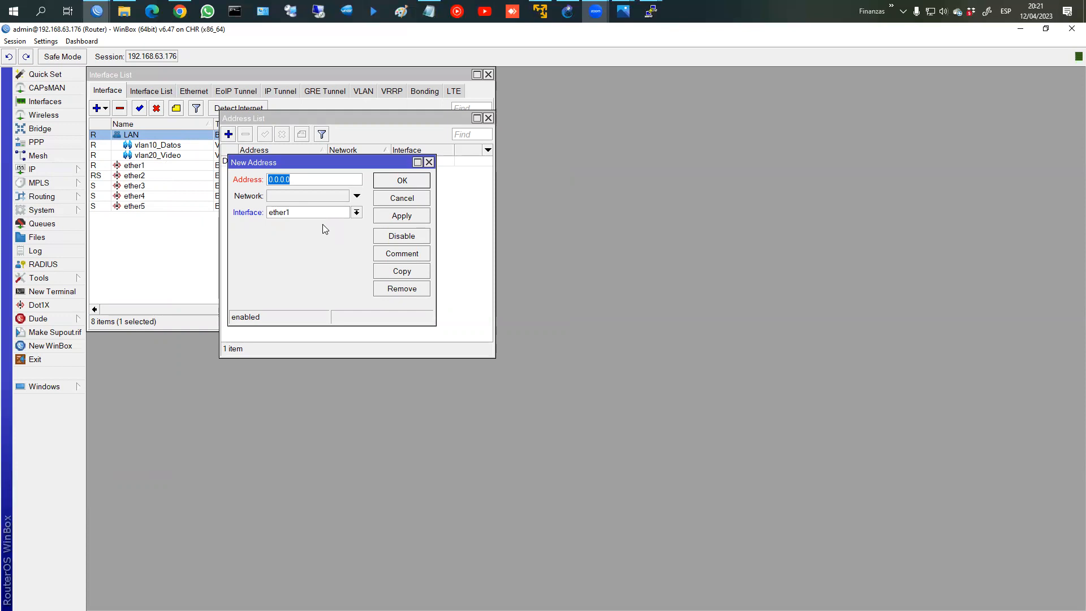
pyautogui.write('142')
pyautogui.press('BackSpace')
pyautogui.press('BackSpace')
pyautogui.write('72.16.1.1/247')
pyautogui.press('BackSpace')
pyautogui.click(339, 213)
pyautogui.click(327, 225)
pyautogui.click(402, 216)
pyautogui.click(401, 180)
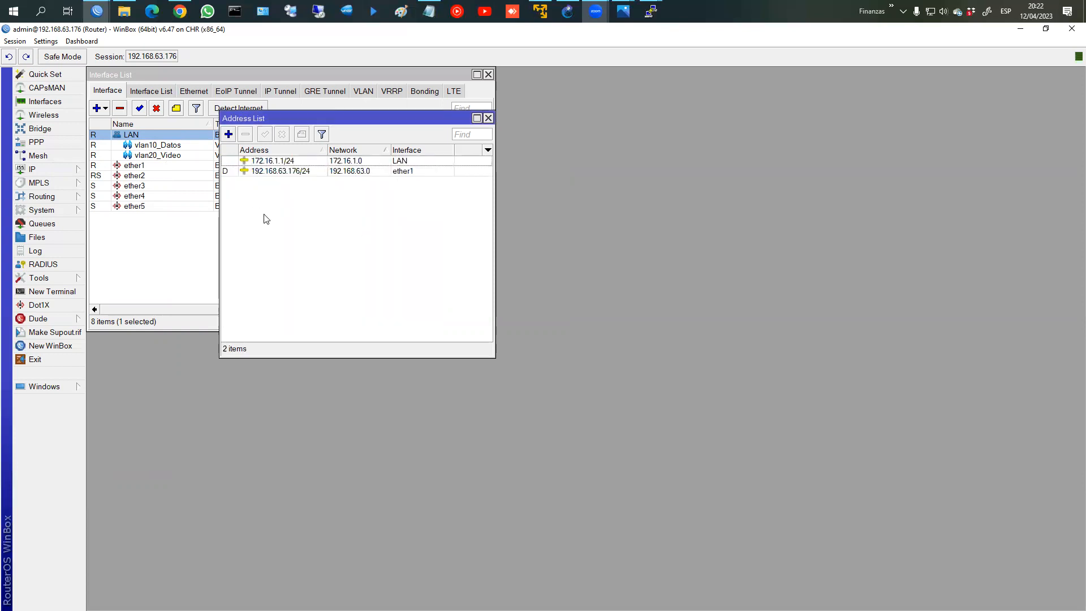
# Step: Add IP address 172.16.10.1/24 on vlan10_Datos
pyautogui.click(228, 134)
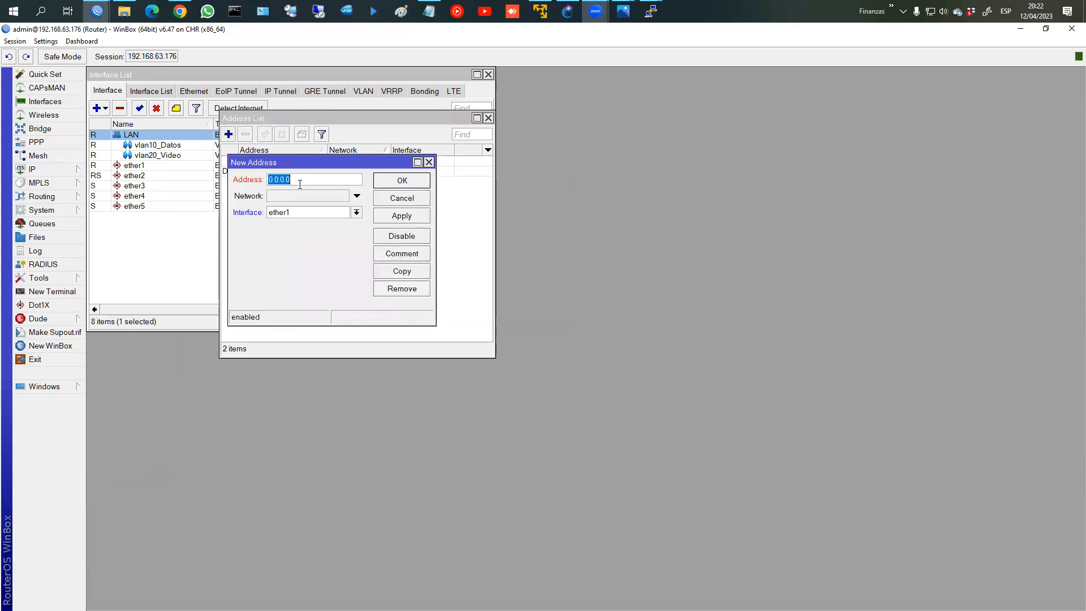
pyautogui.write('1')
pyautogui.write('72.16.10.1/24')
pyautogui.click(310, 213)
pyautogui.click(317, 280)
pyautogui.click(402, 215)
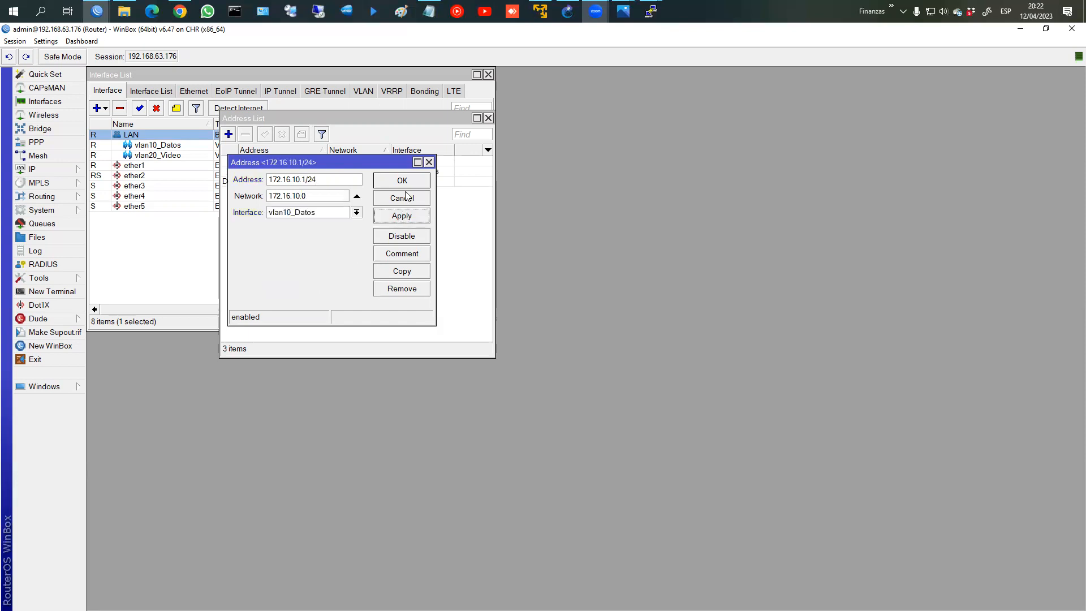
# Step: Copy it as 172.16.20.1/24 on vlan20_Video, then open the DHCP Server list
pyautogui.click(402, 271)
pyautogui.moveTo(312, 193); pyautogui.dragTo(309, 193)
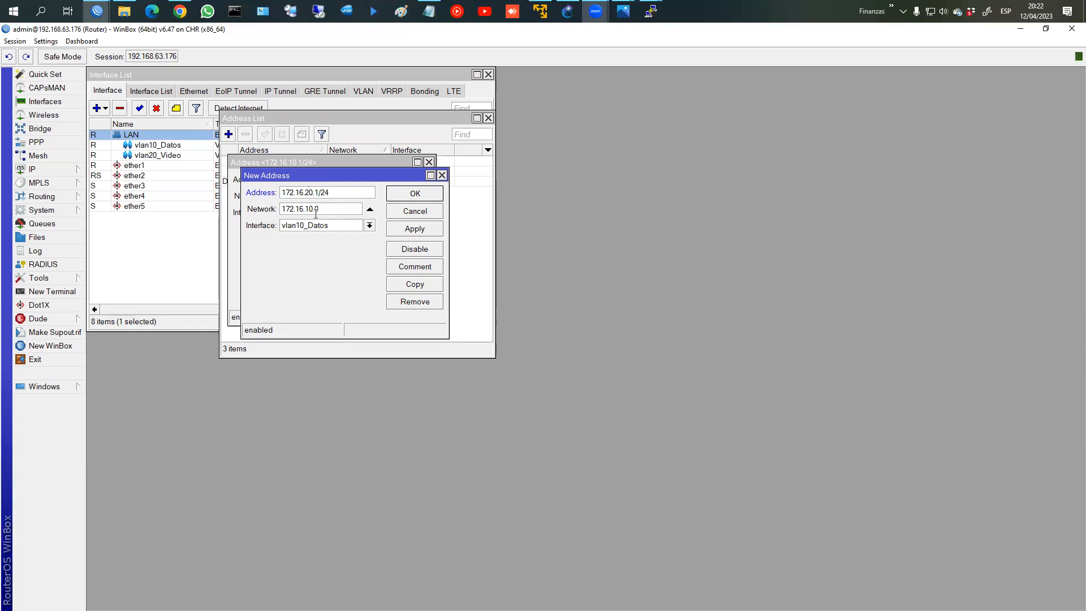
pyautogui.click(306, 226)
pyautogui.click(316, 300)
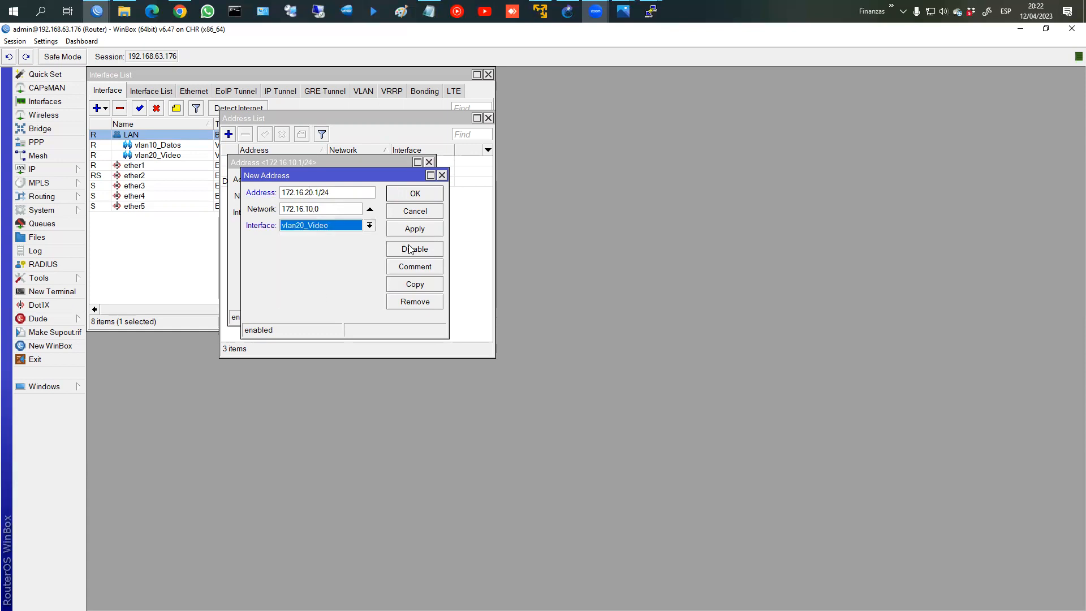
pyautogui.click(410, 232)
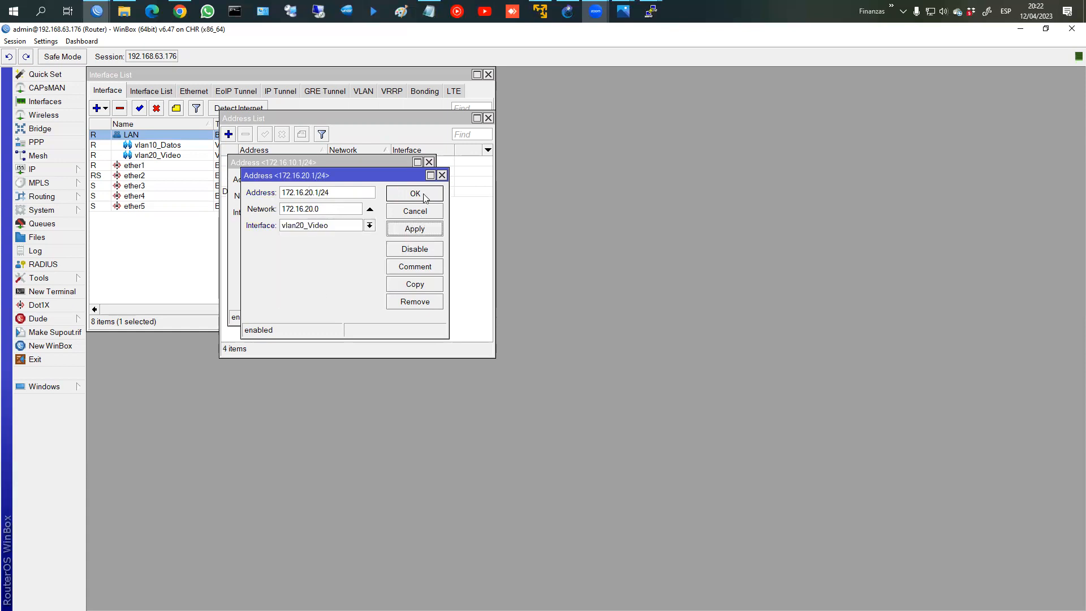
pyautogui.click(418, 194)
pyautogui.click(402, 181)
pyautogui.click(275, 173)
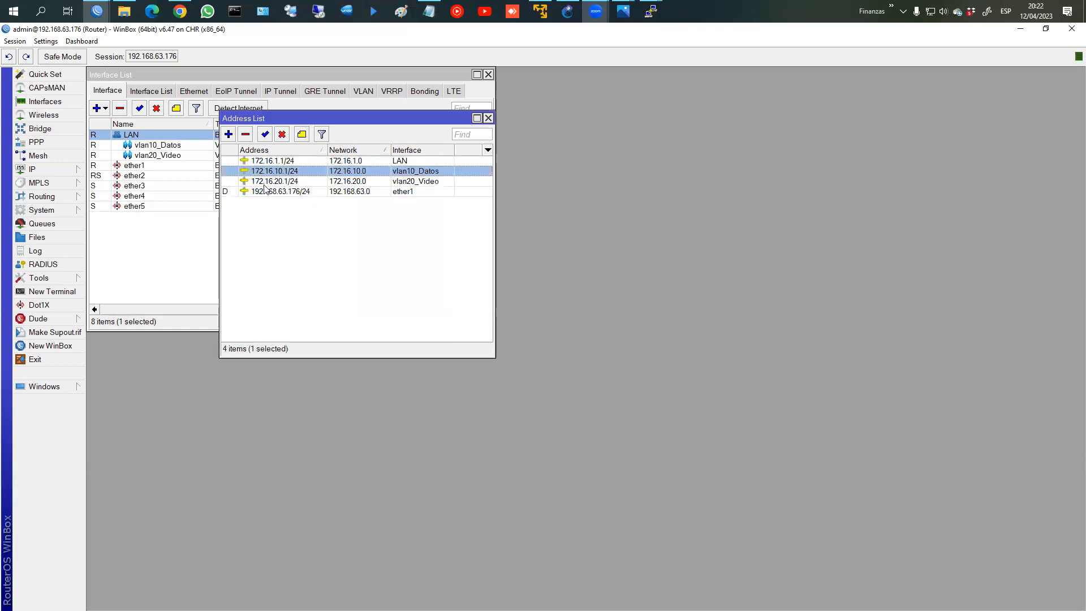
pyautogui.click(32, 169)
pyautogui.click(117, 252)
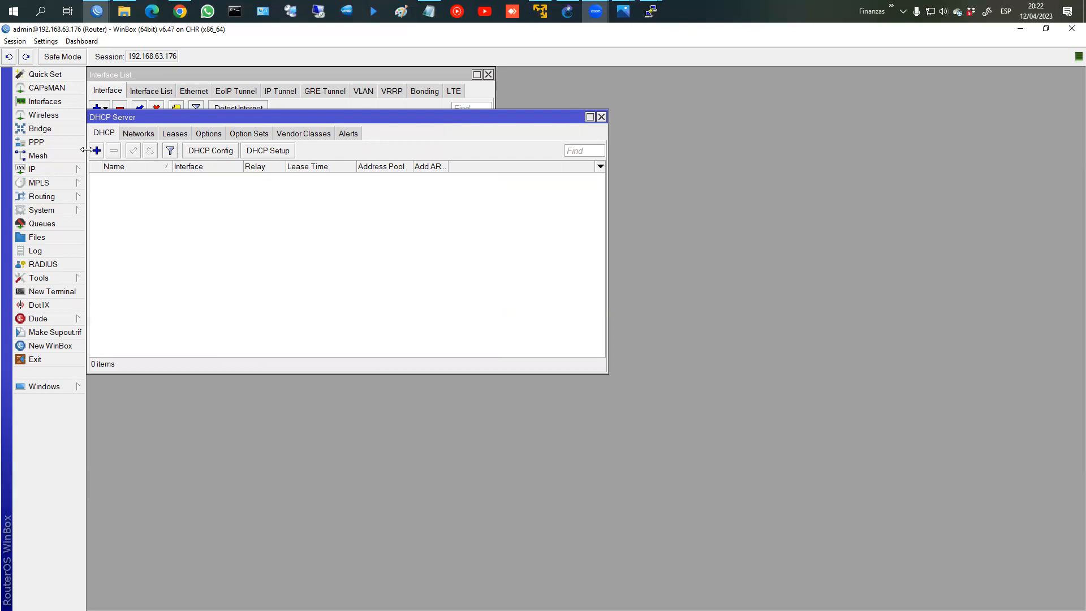
# Step: Run DHCP Setup on LAN with all default values and the 10-minute lease
pyautogui.click(252, 156)
pyautogui.click(302, 216)
pyautogui.click(316, 234)
pyautogui.click(335, 249)
pyautogui.click(335, 249)
pyautogui.click(336, 249)
pyautogui.click(336, 249)
pyautogui.click(335, 243)
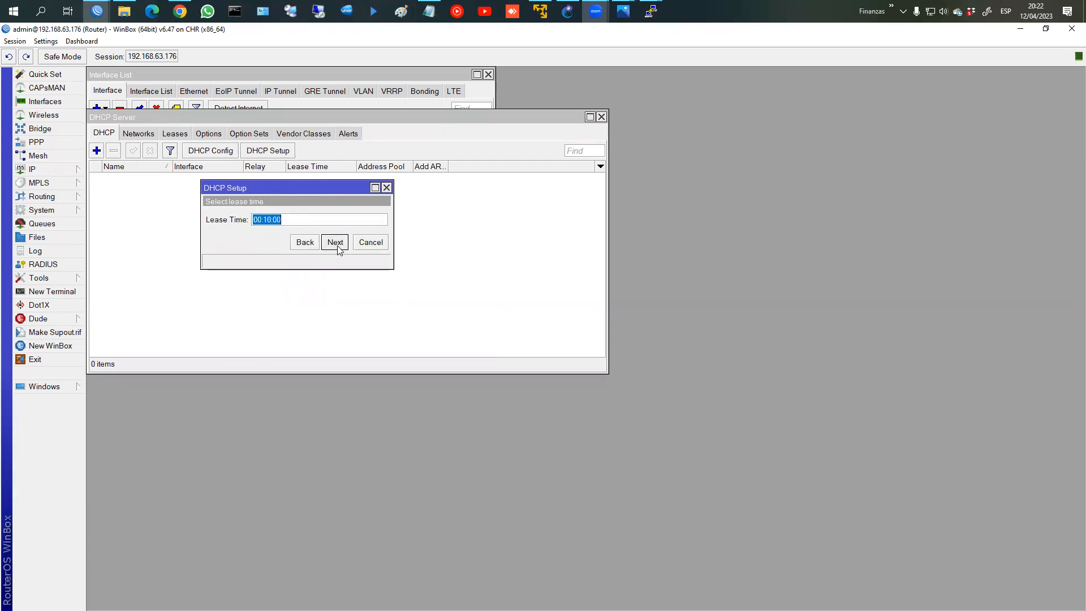
pyautogui.click(336, 244)
pyautogui.press('Return')
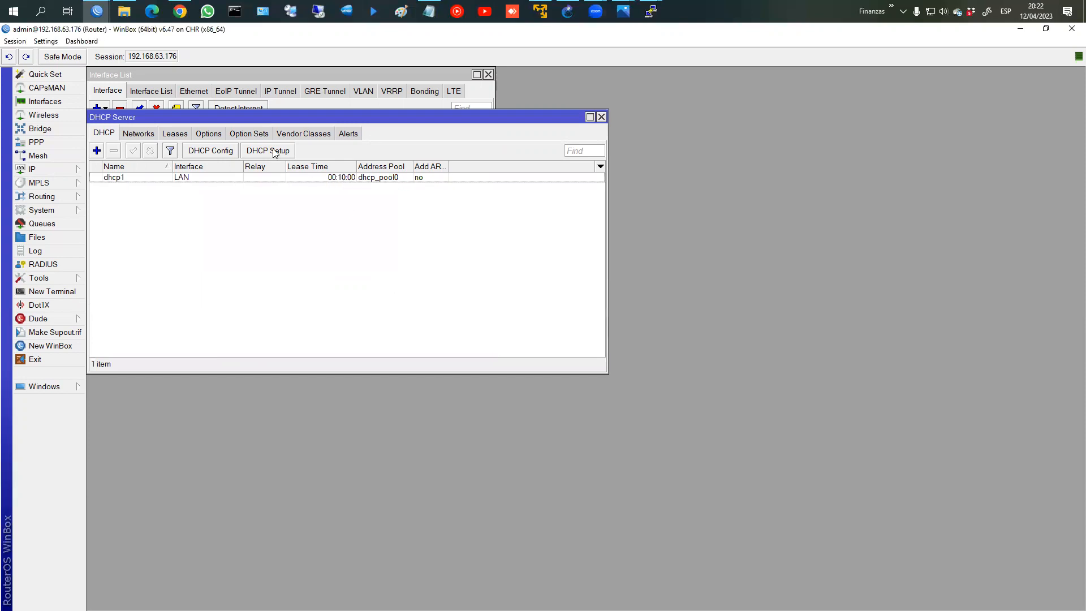
# Step: Run DHCP Setup on vlan10_Datos, accepting every default
pyautogui.click(272, 150)
pyautogui.click(311, 218)
pyautogui.click(316, 276)
pyautogui.click(334, 243)
pyautogui.click(334, 243)
pyautogui.click(335, 243)
pyautogui.click(335, 243)
pyautogui.click(334, 243)
pyautogui.click(334, 243)
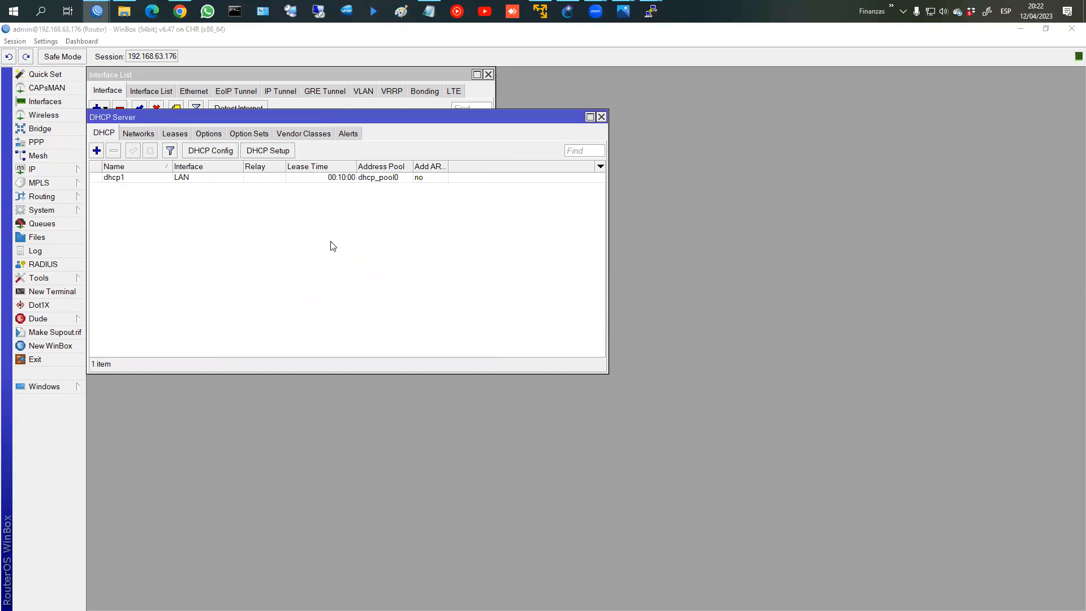
pyautogui.press('Return')
# Step: Run DHCP Setup on vlan20_Video, accepting every default
pyautogui.click(278, 152)
pyautogui.click(330, 216)
pyautogui.click(340, 295)
pyautogui.click(335, 242)
pyautogui.click(335, 242)
pyautogui.click(335, 242)
pyautogui.click(335, 242)
pyautogui.click(335, 242)
pyautogui.click(335, 242)
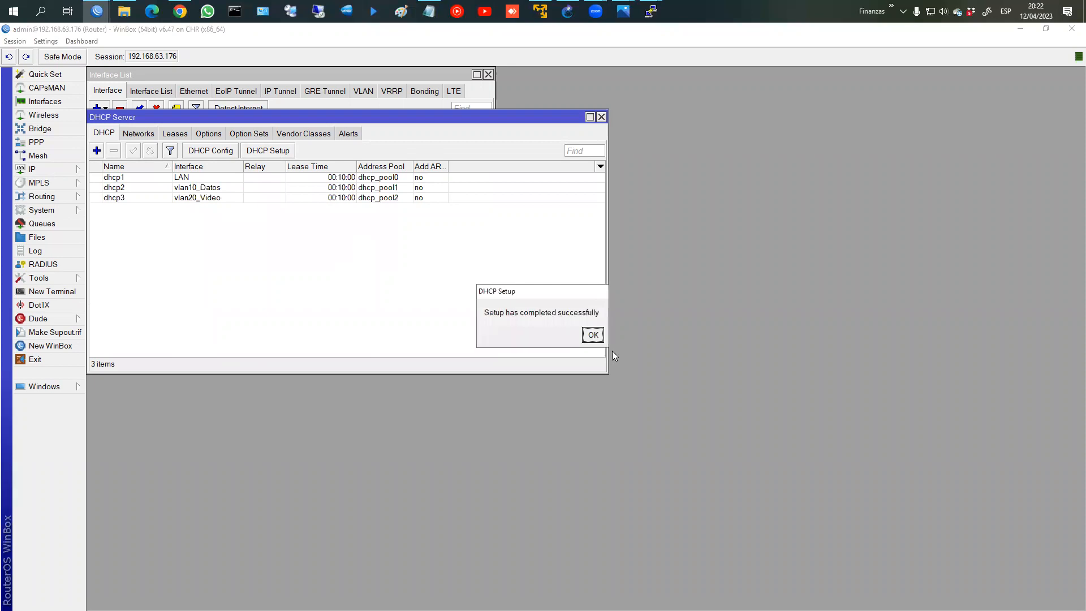
pyautogui.press('Return')
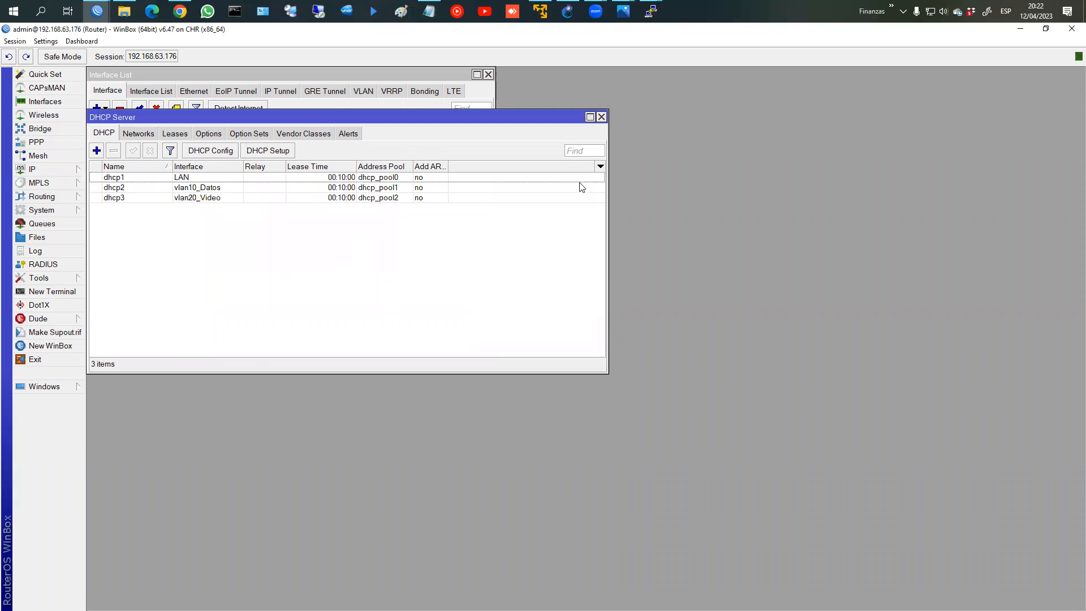
# Step: Close the DHCP Server and Address List windows and return to the GNS3 topology
pyautogui.click(604, 119)
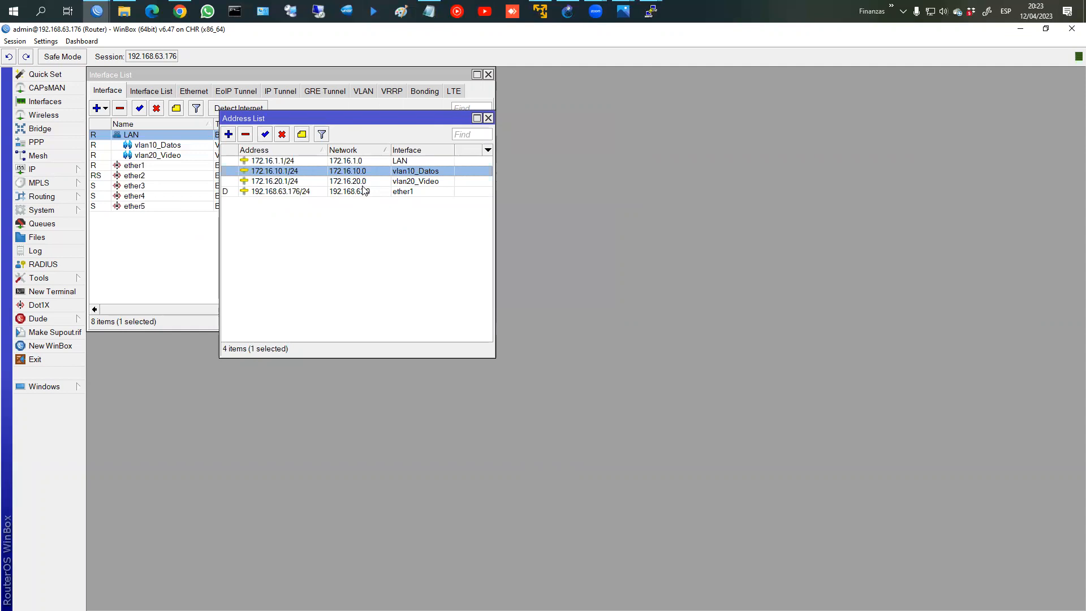
pyautogui.click(488, 119)
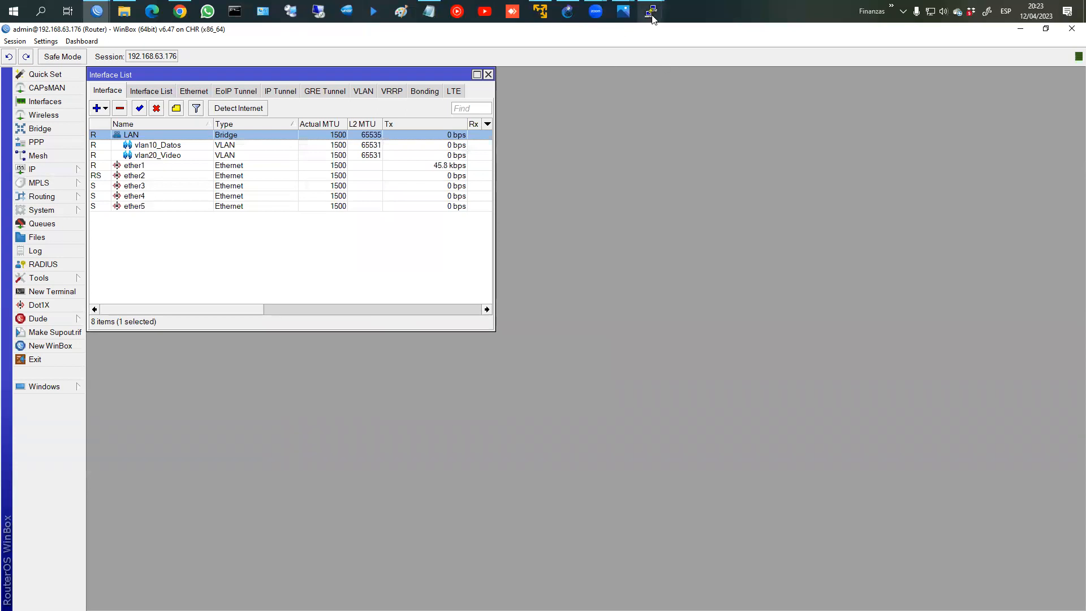
pyautogui.click(578, 14)
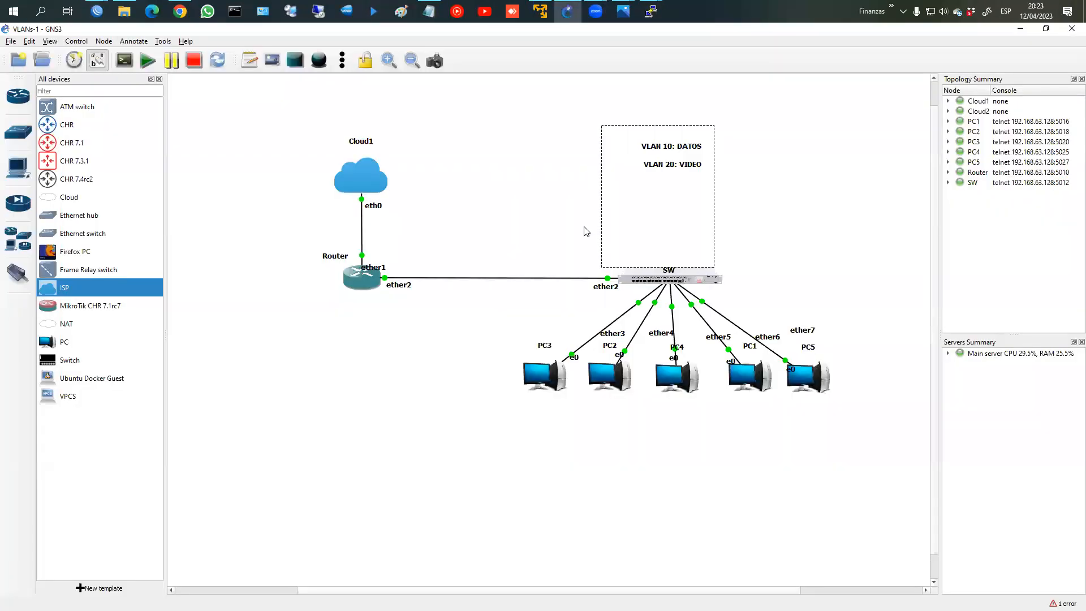
pyautogui.click(612, 256)
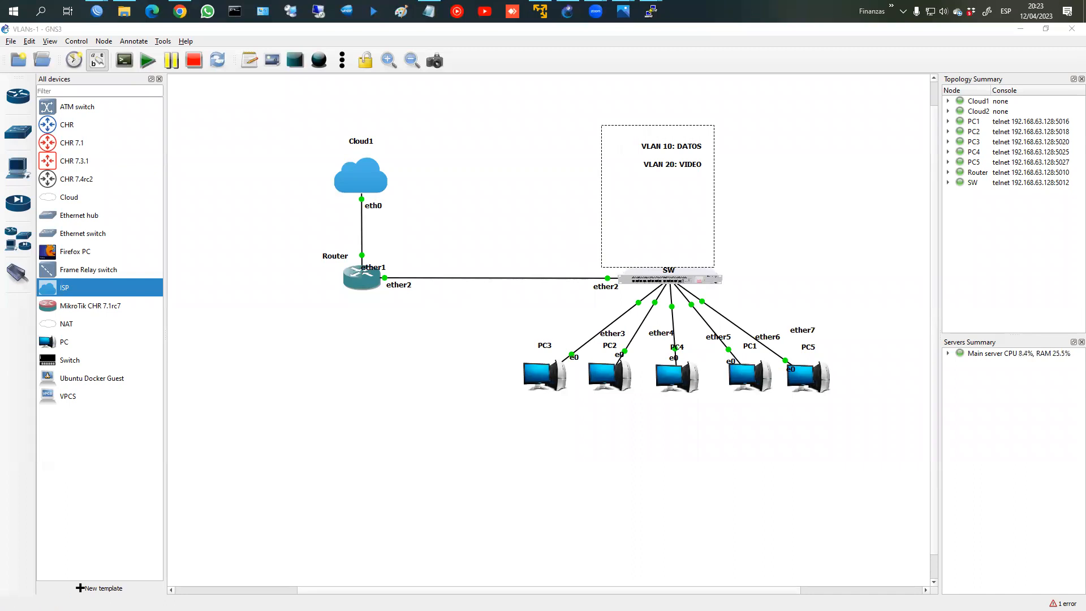
pyautogui.moveTo(413, 341); pyautogui.dragTo(403, 340)
pyautogui.moveTo(356, 257)
pyautogui.mouseDown()
pyautogui.moveTo(401, 248)
pyautogui.moveTo(362, 376)
pyautogui.moveTo(410, 332)
pyautogui.moveTo(422, 355)
pyautogui.mouseUp()
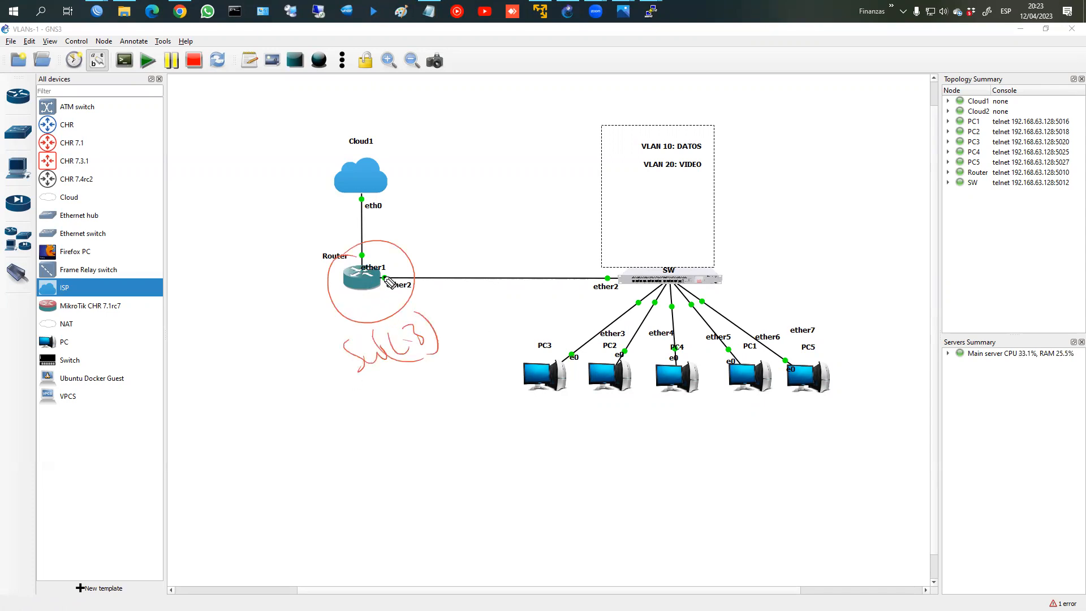
pyautogui.moveTo(349, 296)
pyautogui.mouseDown()
pyautogui.moveTo(277, 408)
pyautogui.moveTo(280, 435)
pyautogui.mouseUp()
pyautogui.moveTo(275, 410)
pyautogui.mouseDown()
pyautogui.moveTo(338, 428)
pyautogui.moveTo(298, 423)
pyautogui.moveTo(319, 456)
pyautogui.mouseUp()
pyautogui.moveTo(321, 443); pyautogui.dragTo(320, 444)
pyautogui.moveTo(337, 282); pyautogui.dragTo(332, 436)
pyautogui.moveTo(381, 483)
pyautogui.mouseDown()
pyautogui.moveTo(405, 449)
pyautogui.moveTo(434, 483)
pyautogui.moveTo(420, 475)
pyautogui.moveTo(442, 475)
pyautogui.moveTo(465, 497)
pyautogui.moveTo(482, 473)
pyautogui.moveTo(517, 456)
pyautogui.moveTo(499, 465)
pyautogui.mouseUp()
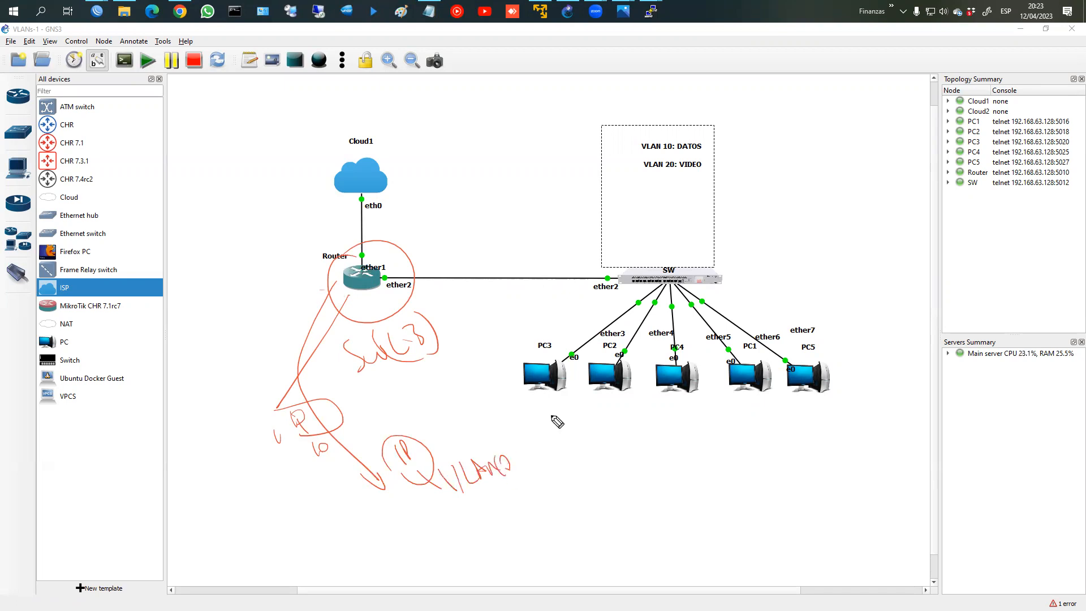
pyautogui.moveTo(751, 362)
pyautogui.mouseDown()
pyautogui.moveTo(714, 356)
pyautogui.moveTo(640, 300)
pyautogui.moveTo(436, 346)
pyautogui.mouseUp()
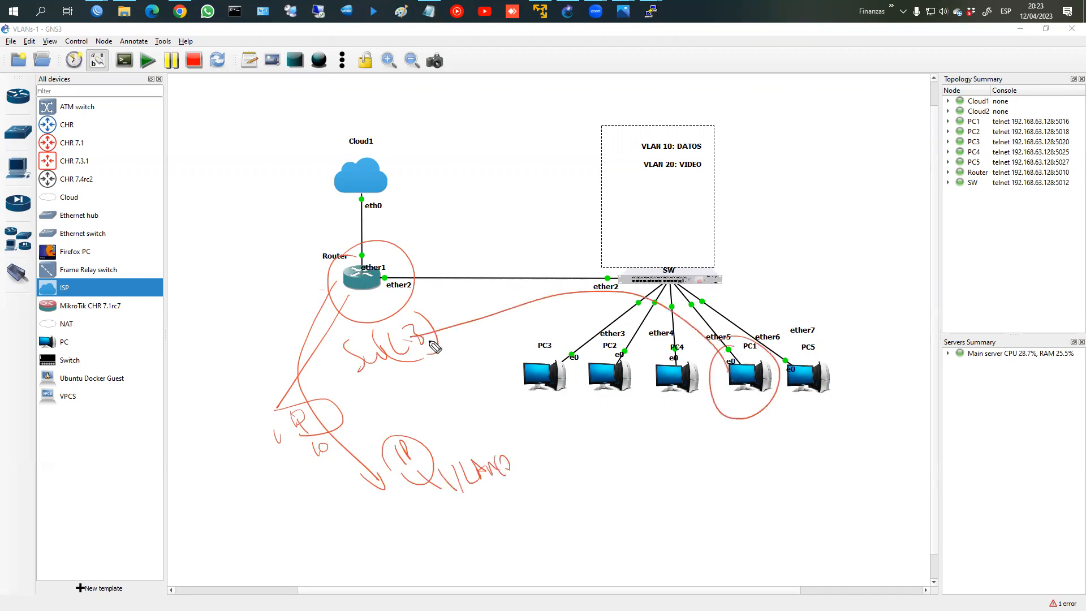
pyautogui.moveTo(735, 406)
pyautogui.mouseDown()
pyautogui.moveTo(748, 434)
pyautogui.moveTo(801, 435)
pyautogui.moveTo(809, 420)
pyautogui.moveTo(784, 387)
pyautogui.mouseUp()
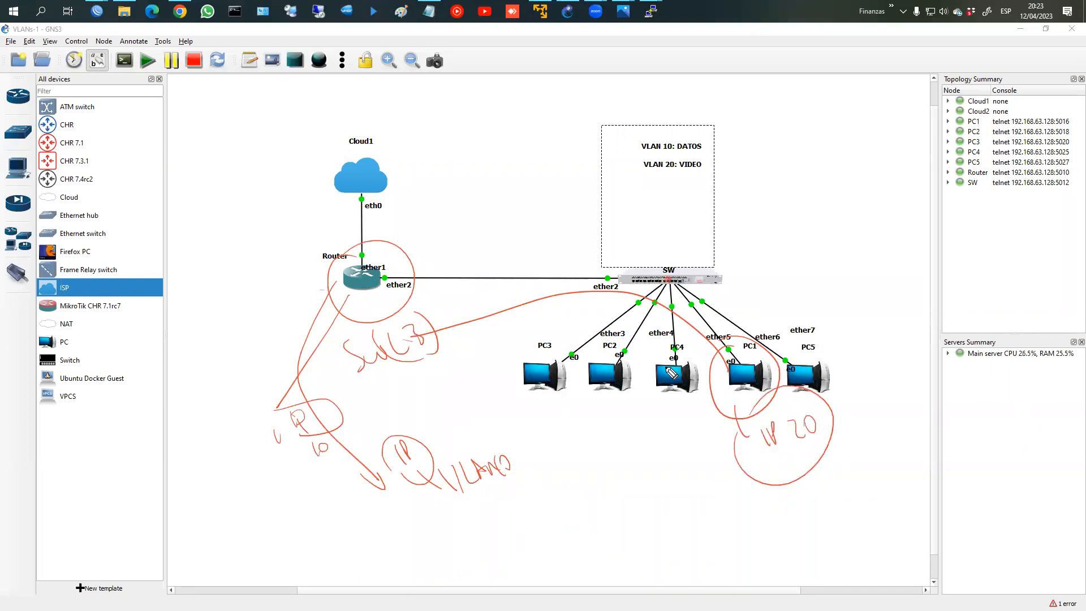
pyautogui.moveTo(645, 254)
pyautogui.mouseDown()
pyautogui.moveTo(730, 256)
pyautogui.moveTo(628, 256)
pyautogui.mouseUp()
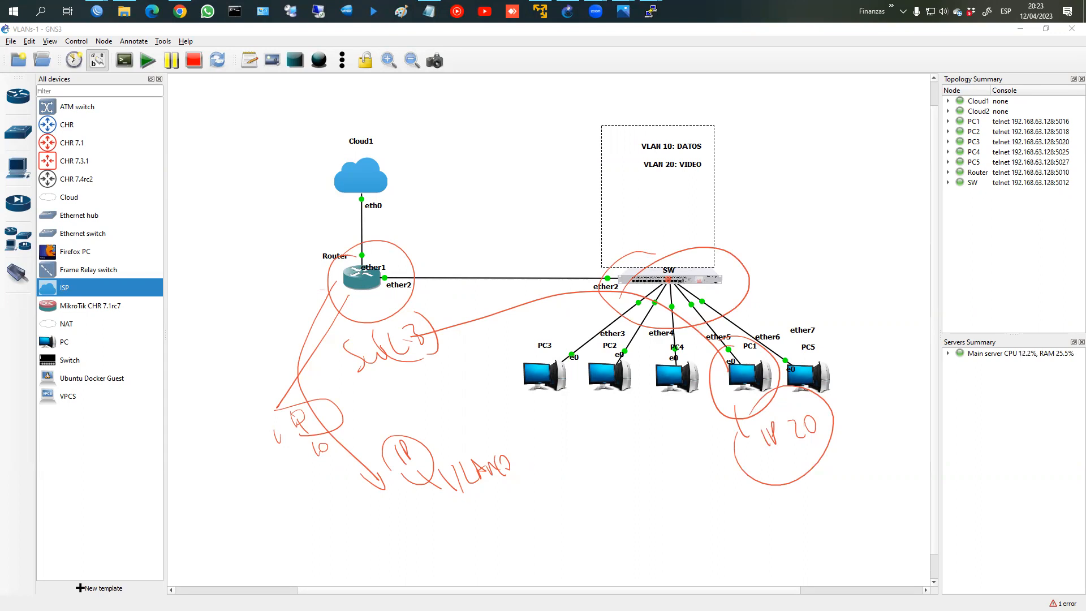
pyautogui.press('Escape')
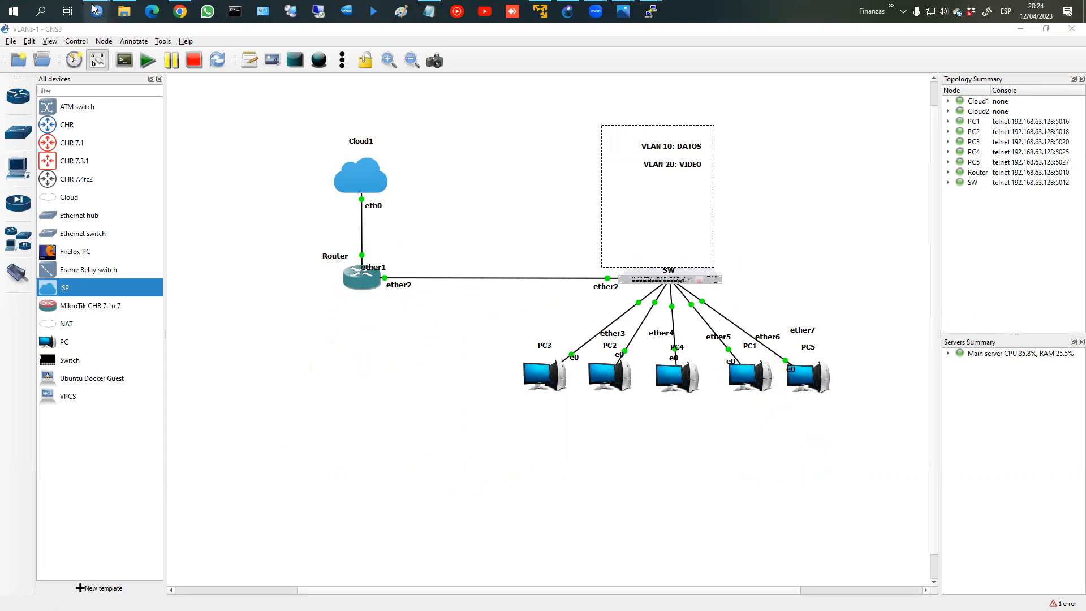
pyautogui.moveTo(96, 10)
pyautogui.click(93, 43)
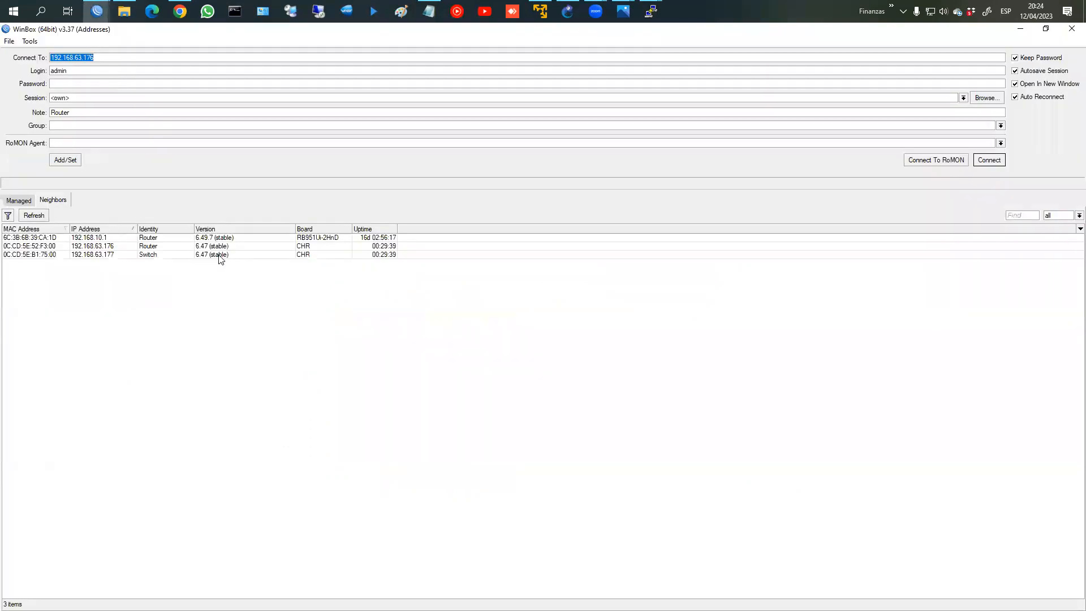
# Step: Connect to the Switch at 192.168.63.177 and show its Bridge list
pyautogui.click(127, 255)
pyautogui.click(1001, 160)
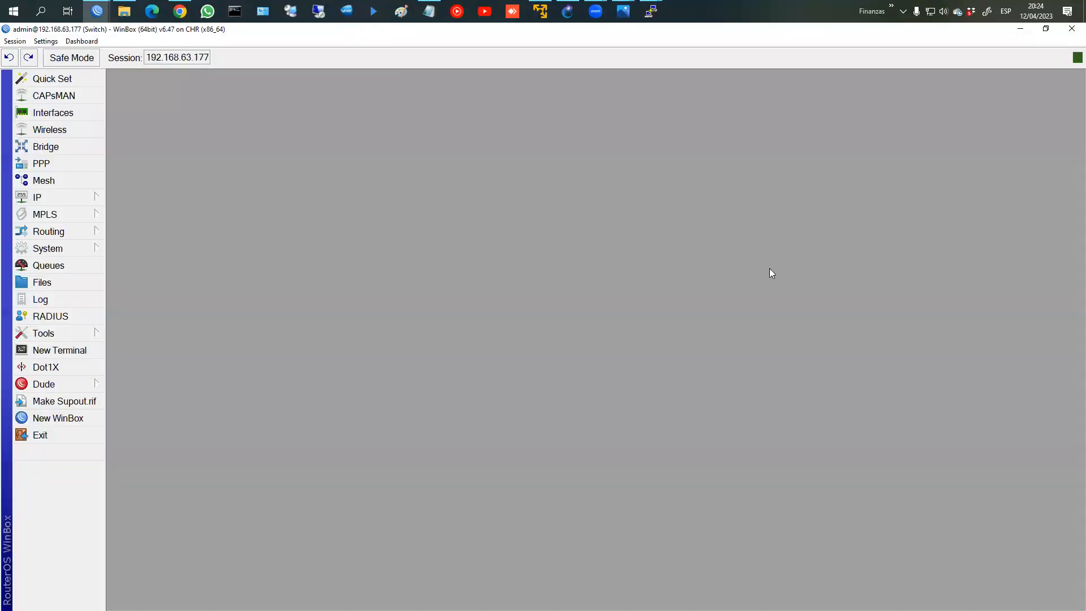
pyautogui.click(70, 146)
pyautogui.click(128, 127)
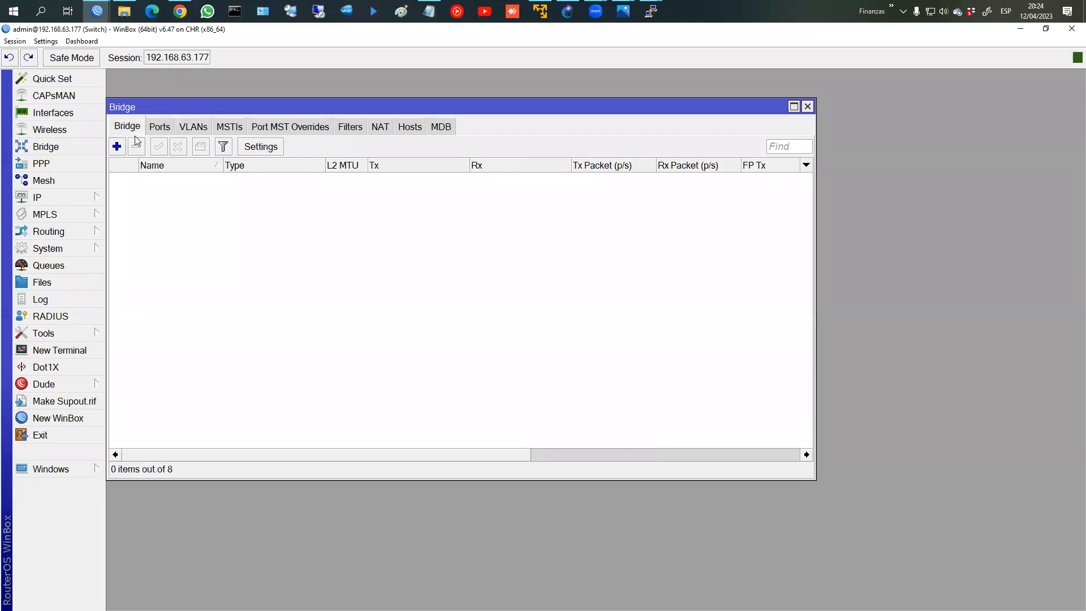
# Step: Add a new bridge BR_VLANS, then rename it to LAN2
pyautogui.click(117, 146)
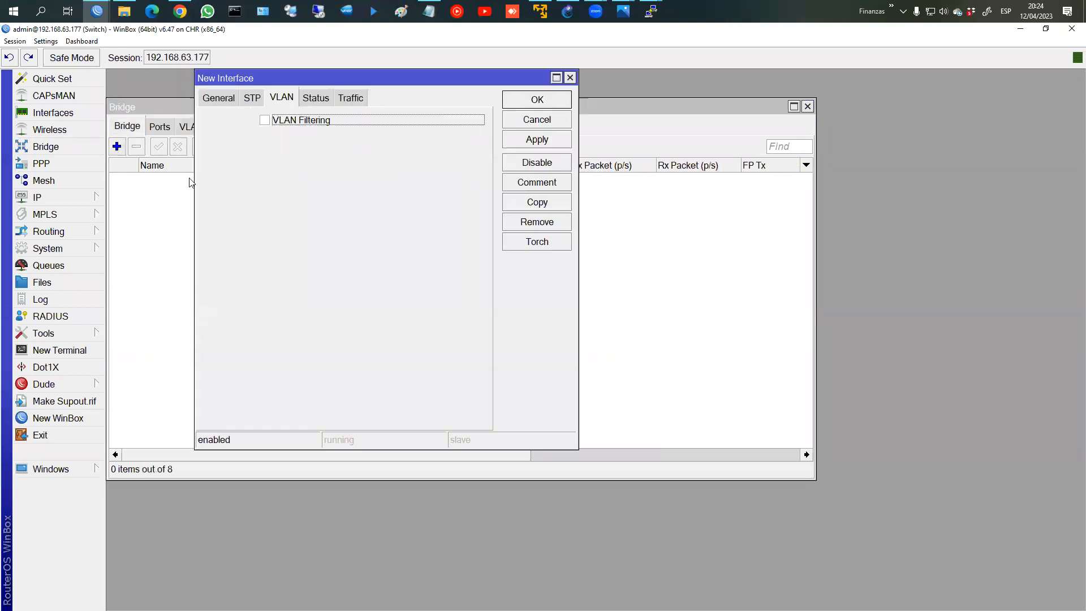
pyautogui.click(226, 99)
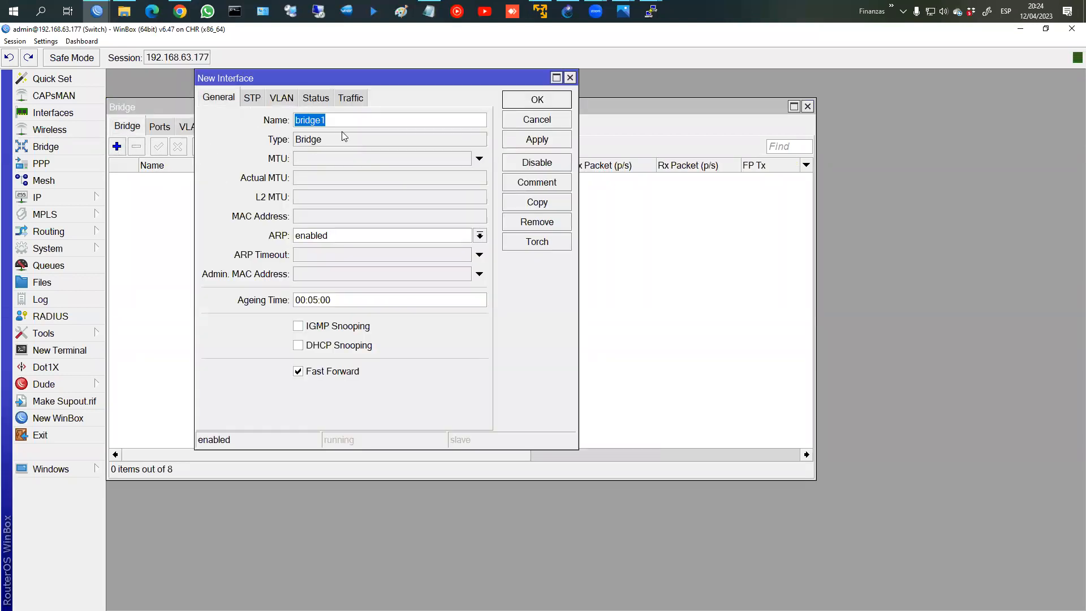
pyautogui.write('BR_VLANS')
pyautogui.press('Return')
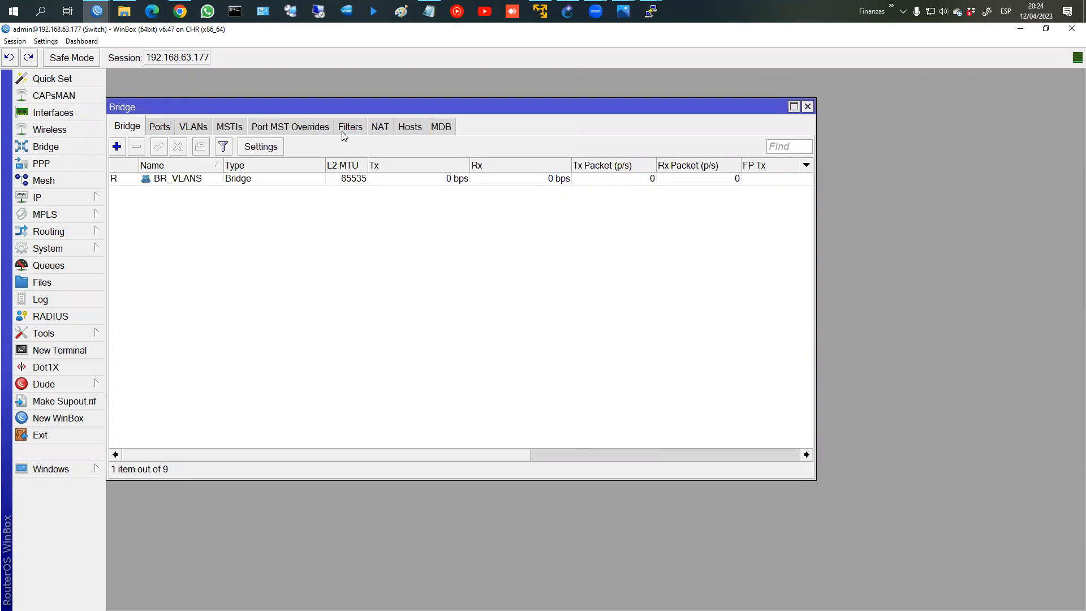
pyautogui.doubleClick(201, 179)
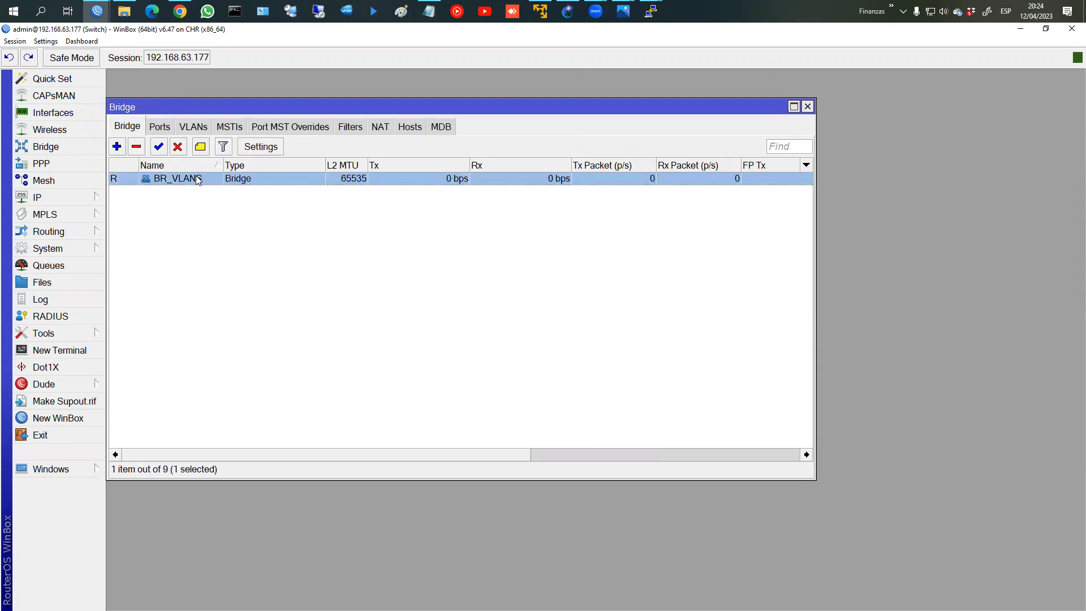
pyautogui.write('LAN2')
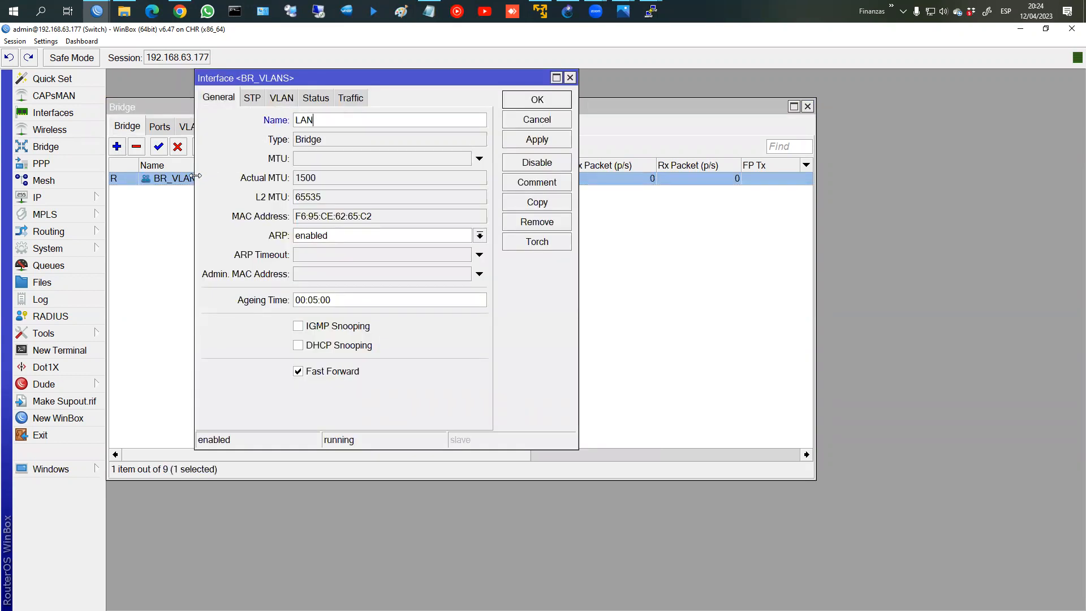
pyautogui.press('Return')
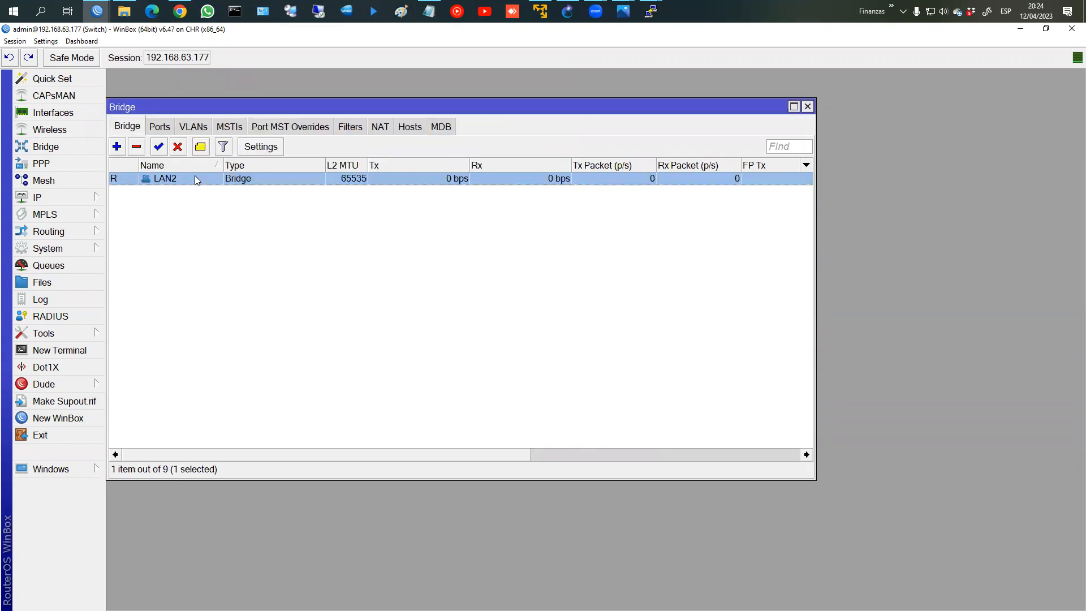
# Step: Add ether7 as a port of bridge LAN2
pyautogui.click(160, 126)
pyautogui.click(117, 147)
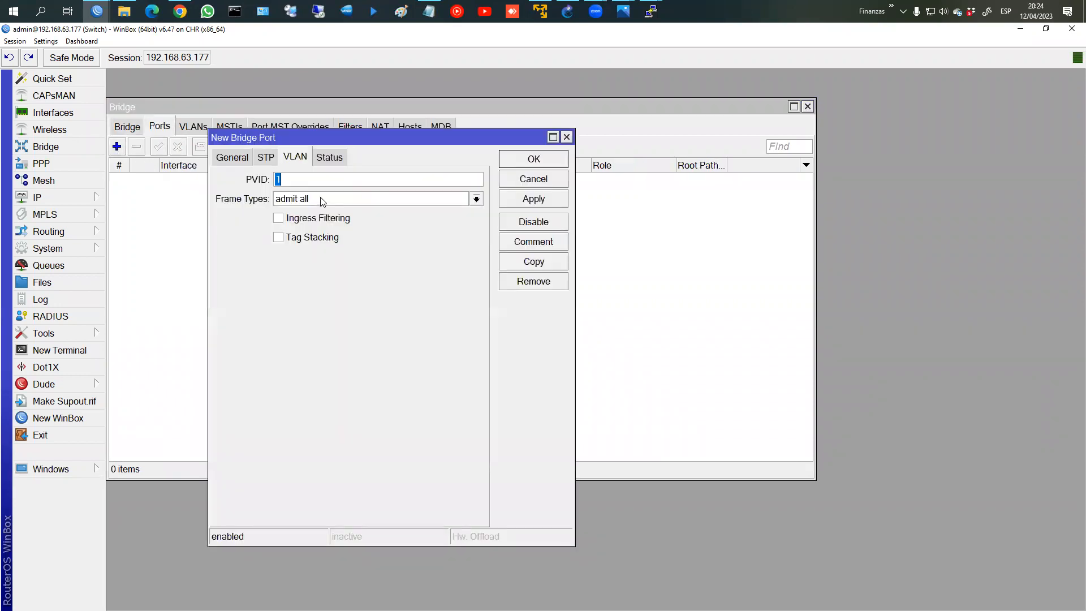
pyautogui.click(242, 159)
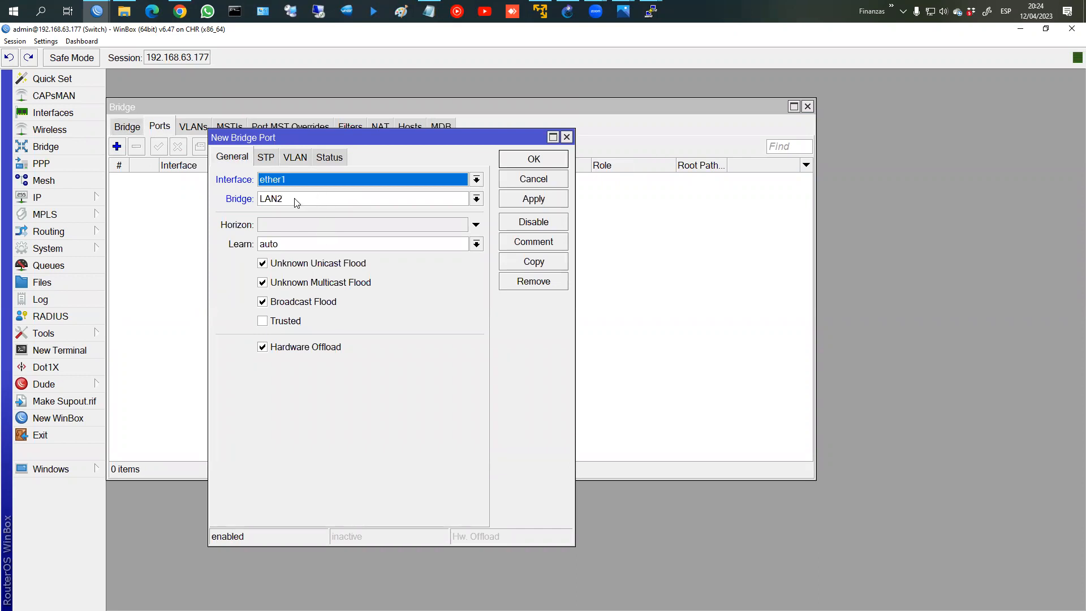
pyautogui.click(365, 200)
pyautogui.click(362, 199)
pyautogui.click(350, 186)
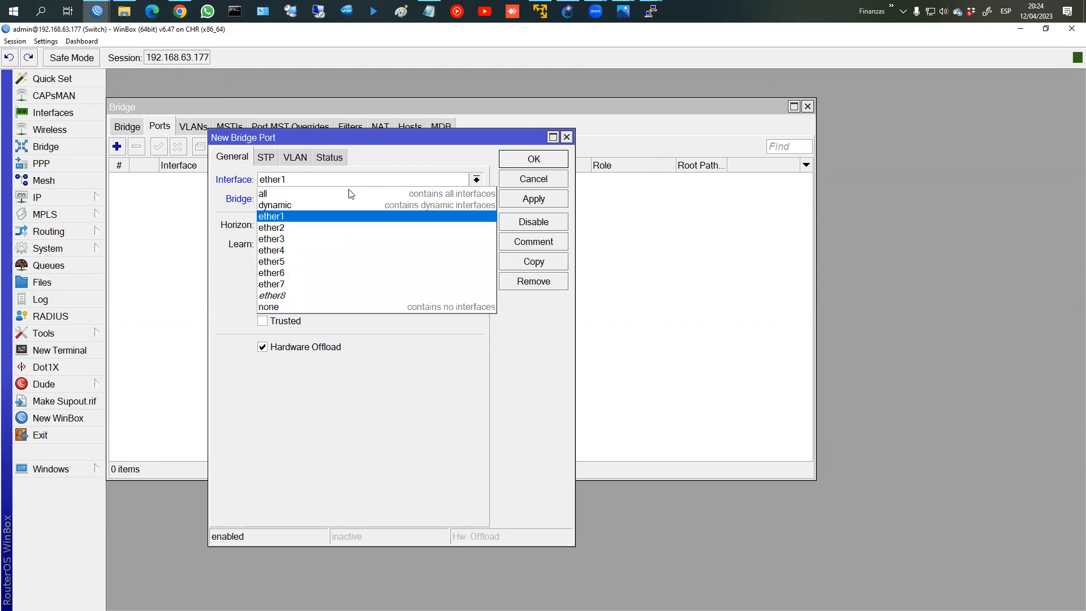
pyautogui.click(305, 285)
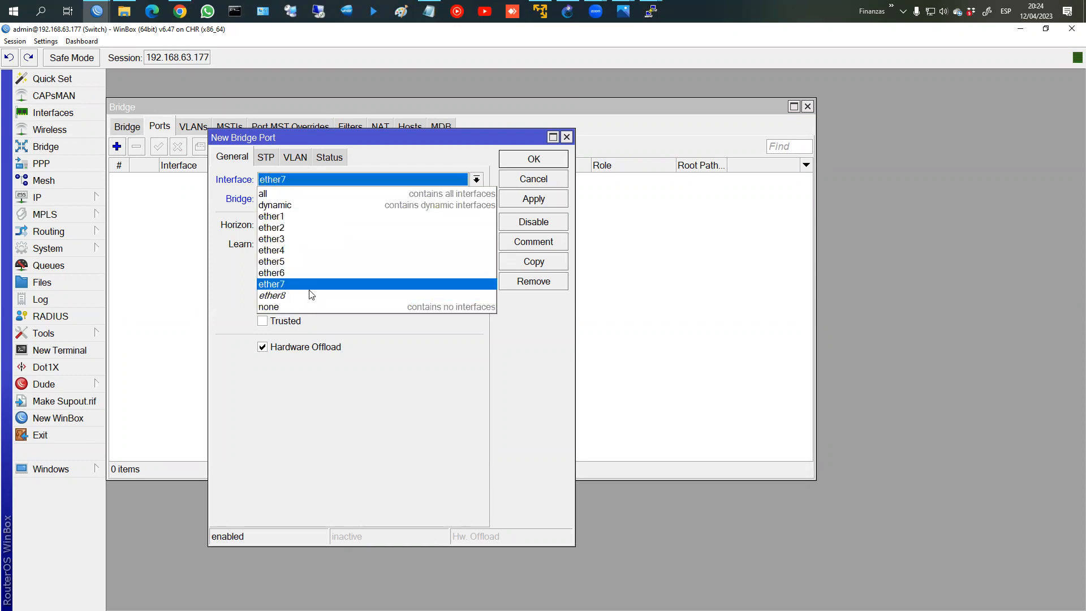
pyautogui.click(521, 199)
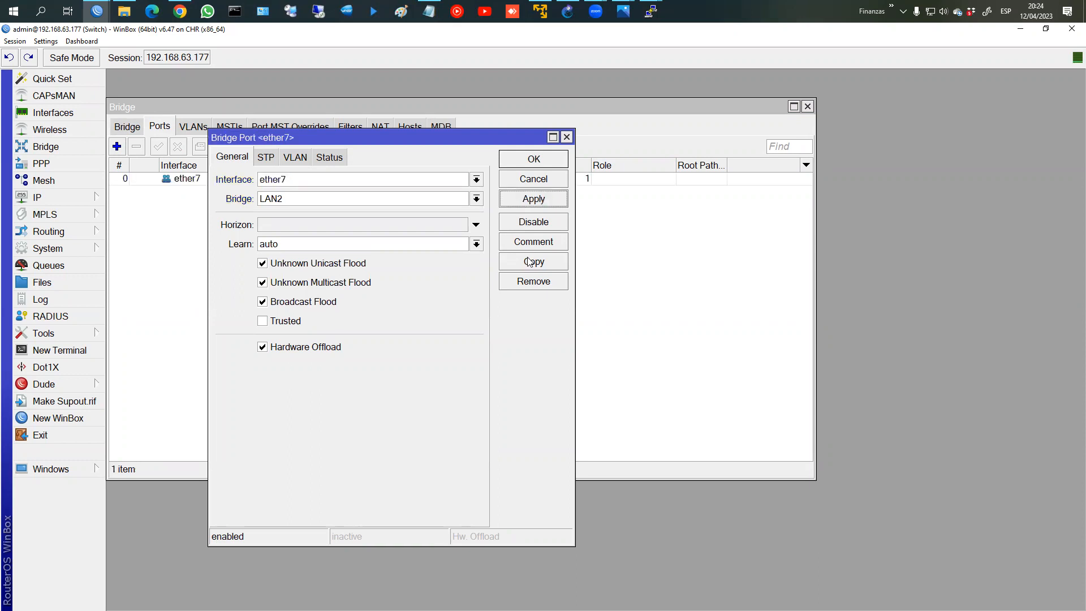
# Step: Copy the port settings to add ether6 and ether5 to LAN2
pyautogui.click(533, 261)
pyautogui.click(244, 171)
pyautogui.click(314, 193)
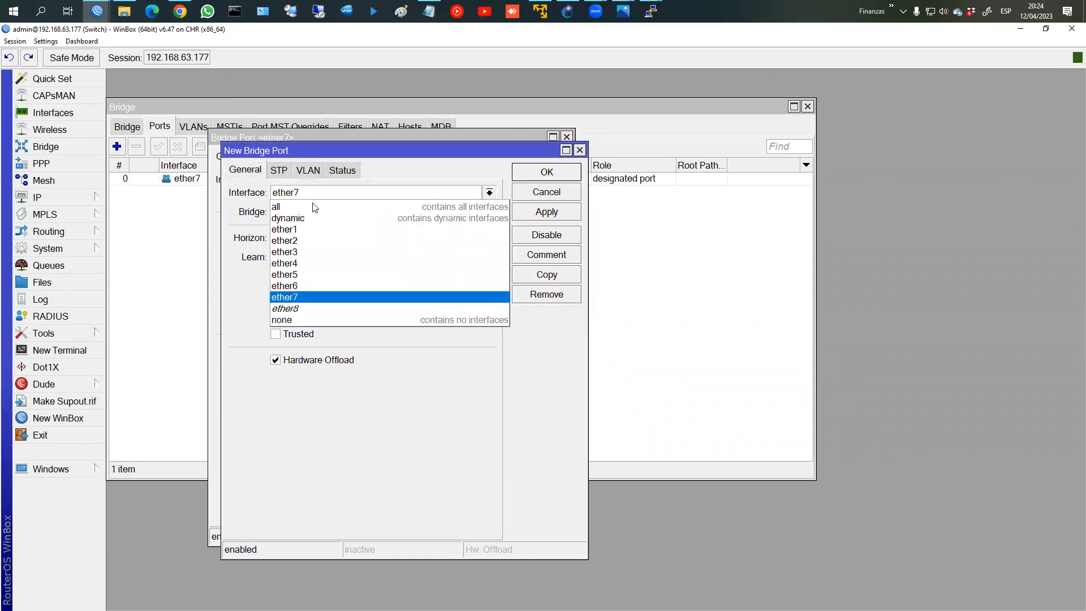
pyautogui.click(317, 283)
pyautogui.click(516, 211)
pyautogui.click(527, 167)
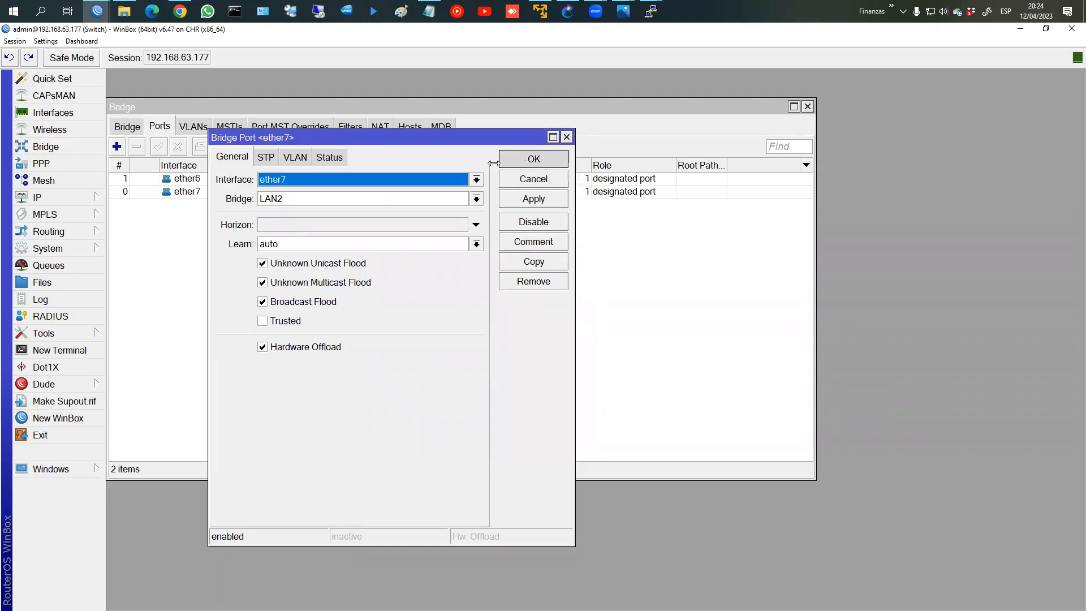
pyautogui.doubleClick(176, 180)
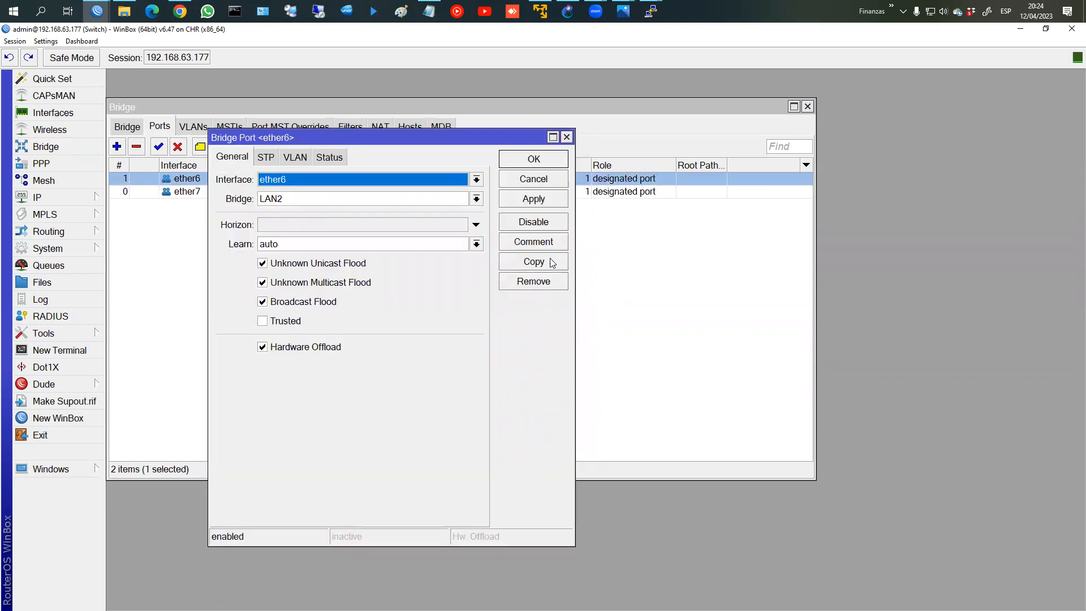
pyautogui.click(553, 263)
pyautogui.click(325, 195)
pyautogui.click(389, 275)
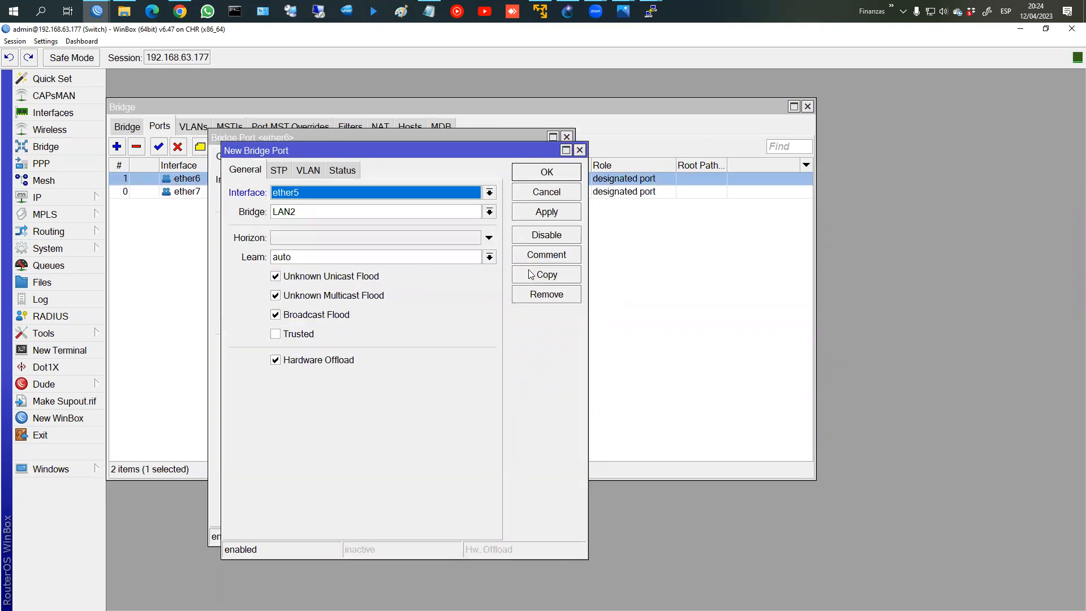
pyautogui.click(544, 216)
# Step: Copy the port settings again to add ether4, ether3 and ether2 to LAN2
pyautogui.click(547, 274)
pyautogui.click(340, 206)
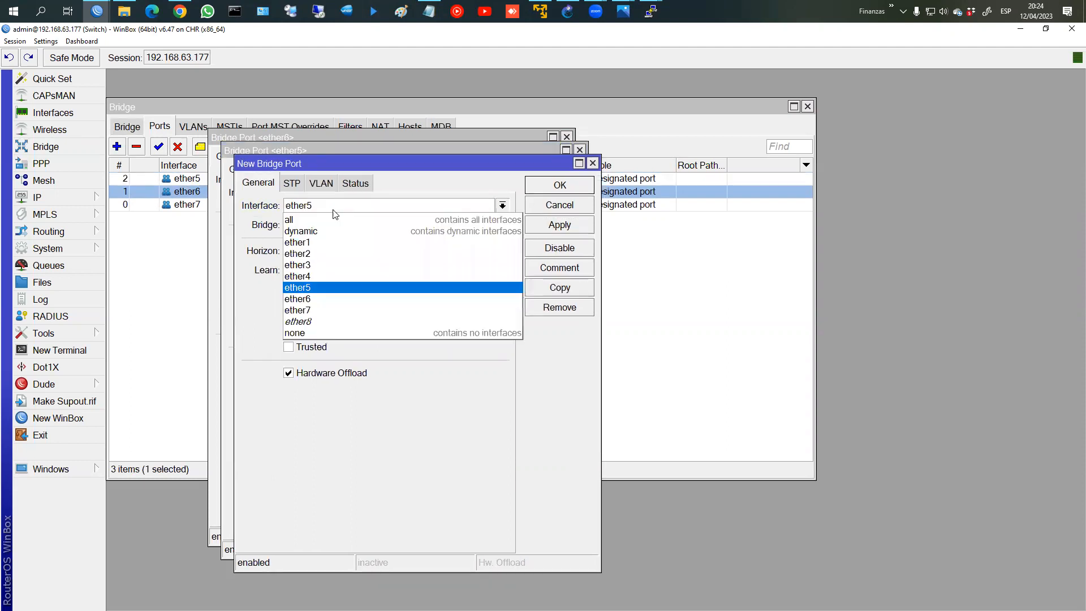
pyautogui.click(299, 276)
pyautogui.click(546, 228)
pyautogui.click(554, 290)
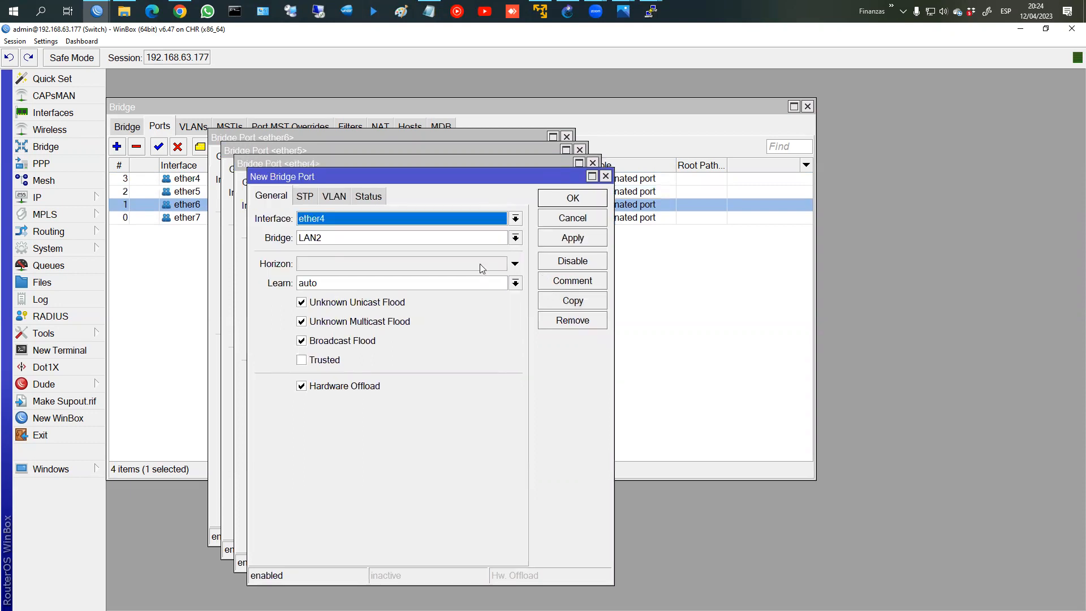
pyautogui.click(347, 220)
pyautogui.click(470, 276)
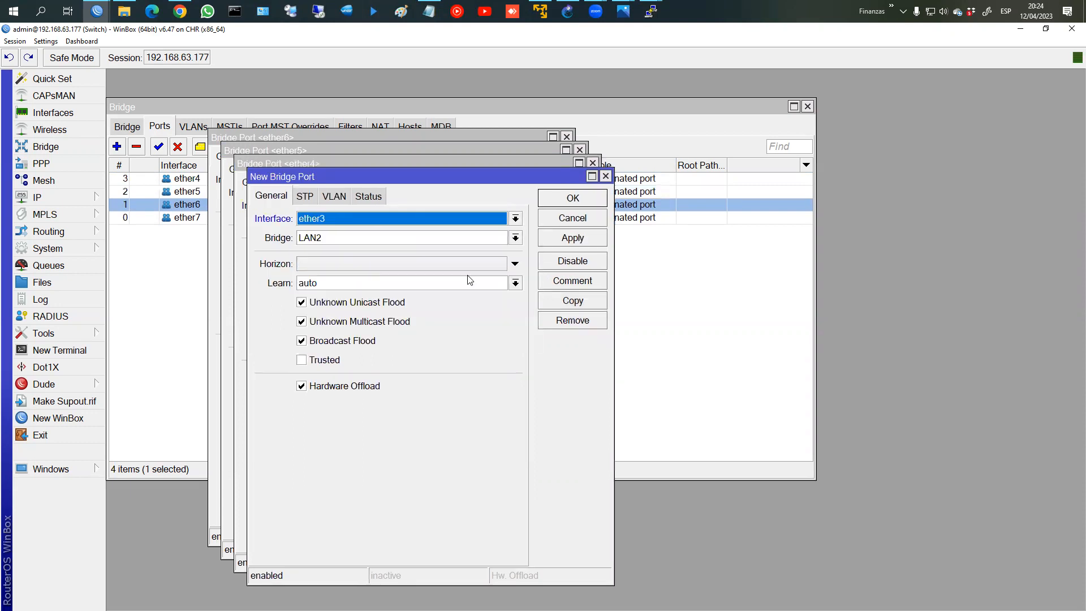
pyautogui.click(564, 240)
pyautogui.click(573, 300)
pyautogui.click(357, 231)
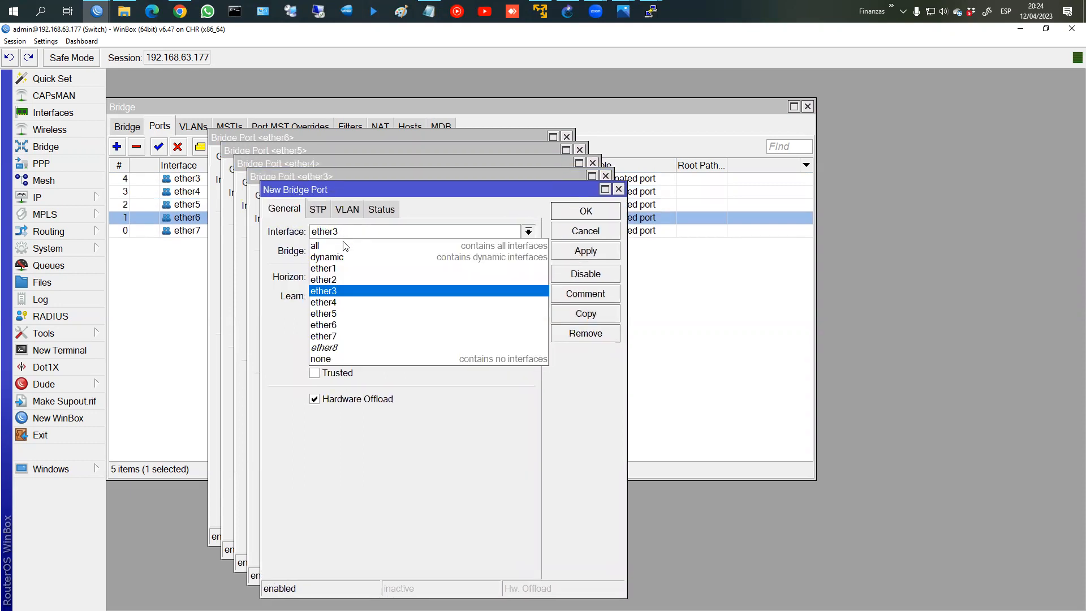
pyautogui.click(338, 280)
pyautogui.click(587, 211)
# Step: Close the leftover port dialogs and select the ether2 through ether5 ports
pyautogui.click(573, 199)
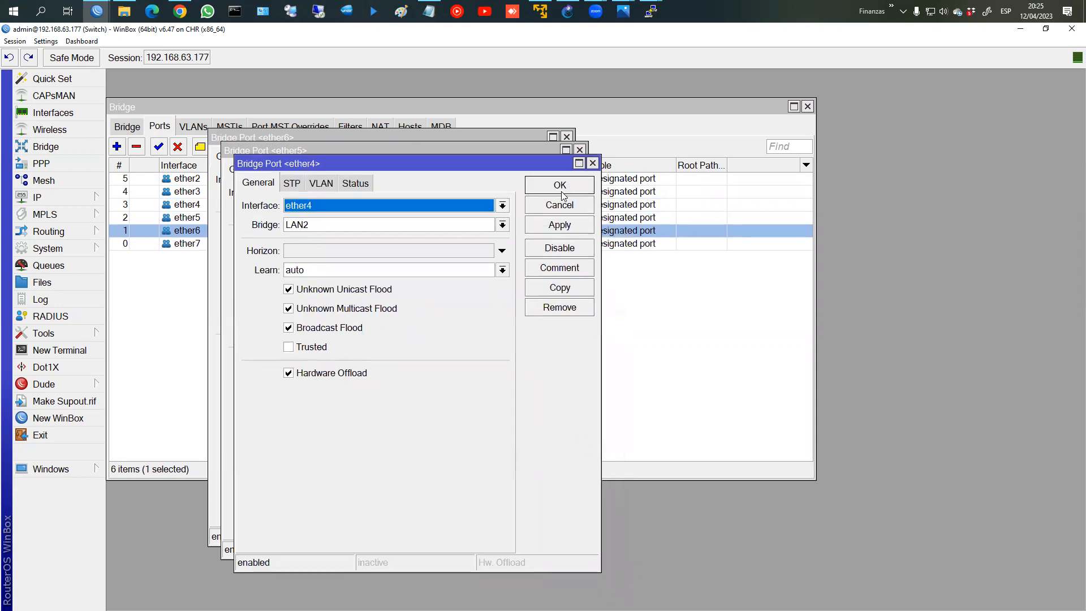
pyautogui.click(562, 192)
pyautogui.click(548, 173)
pyautogui.click(534, 161)
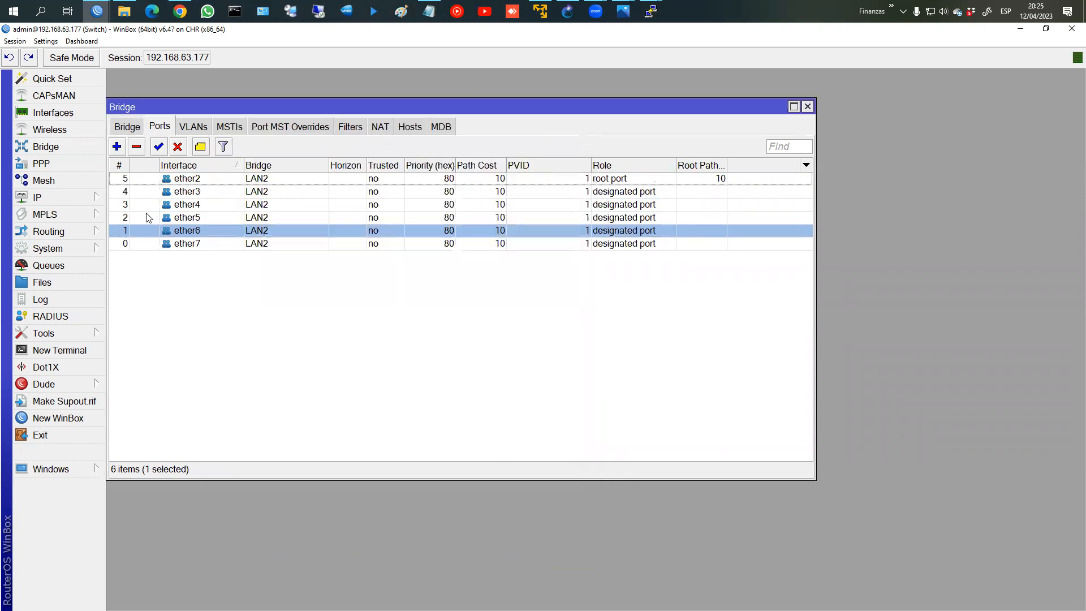
pyautogui.click(181, 178)
pyautogui.click(182, 192)
pyautogui.click(181, 205)
pyautogui.click(178, 219)
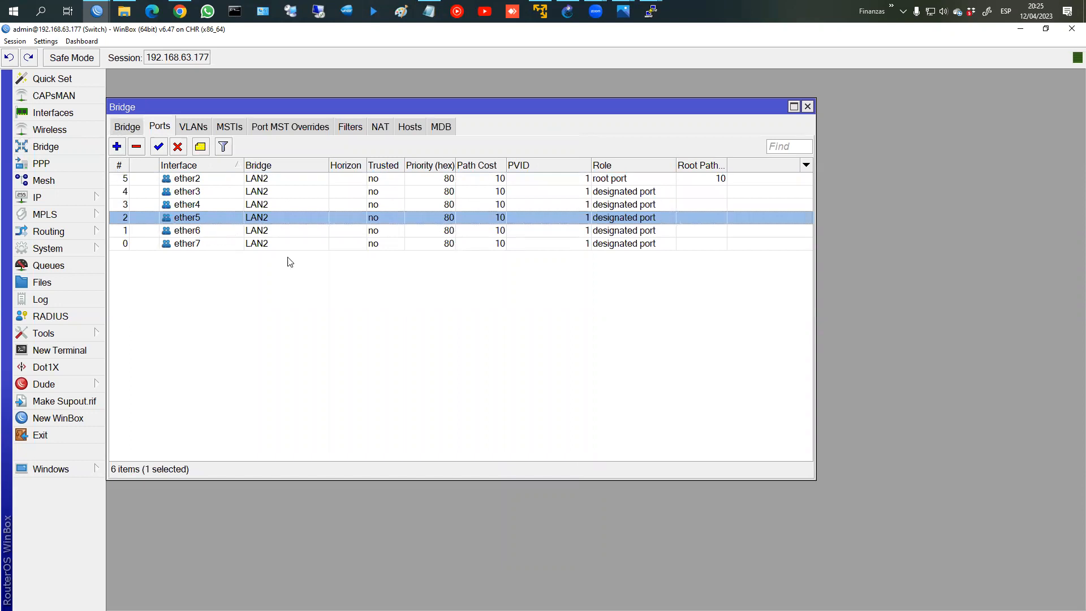
pyautogui.click(194, 180)
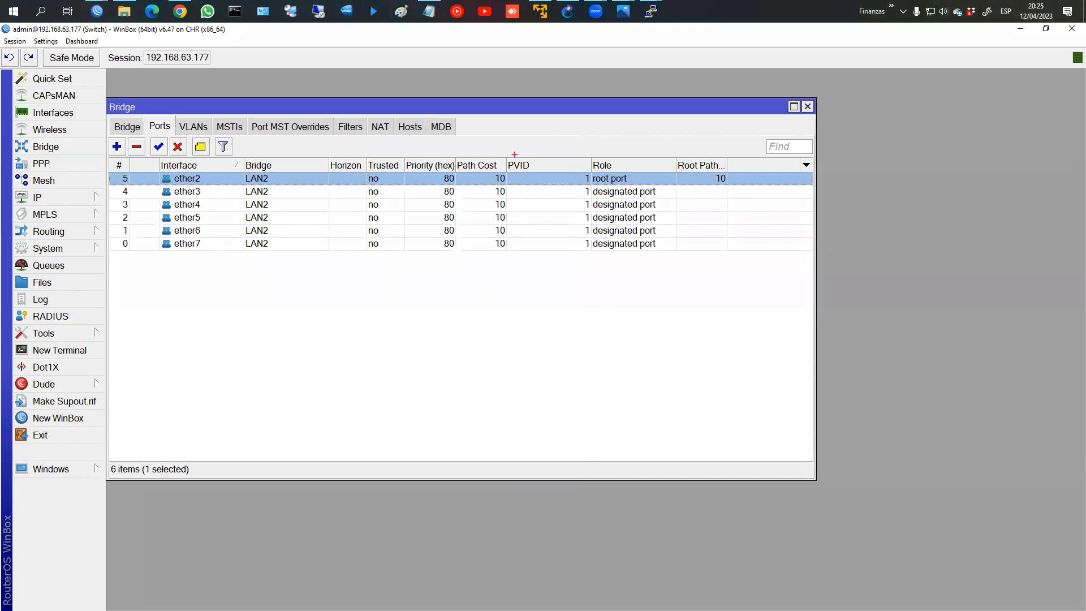
pyautogui.moveTo(513, 154); pyautogui.dragTo(593, 255)
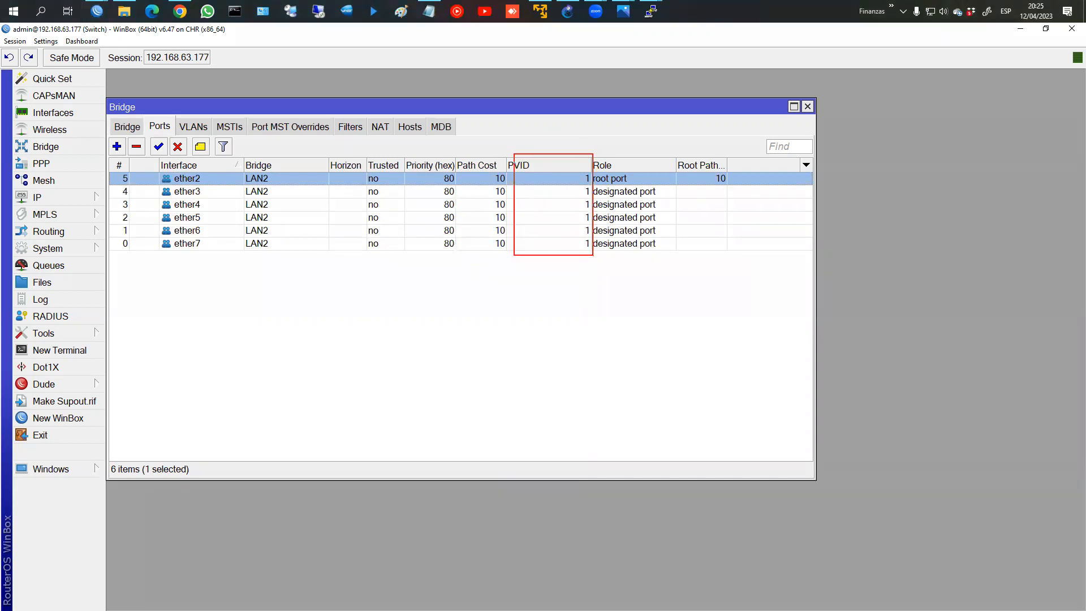
pyautogui.moveTo(575, 174)
pyautogui.mouseDown()
pyautogui.moveTo(570, 259)
pyautogui.moveTo(592, 175)
pyautogui.mouseUp()
pyautogui.press('Escape')
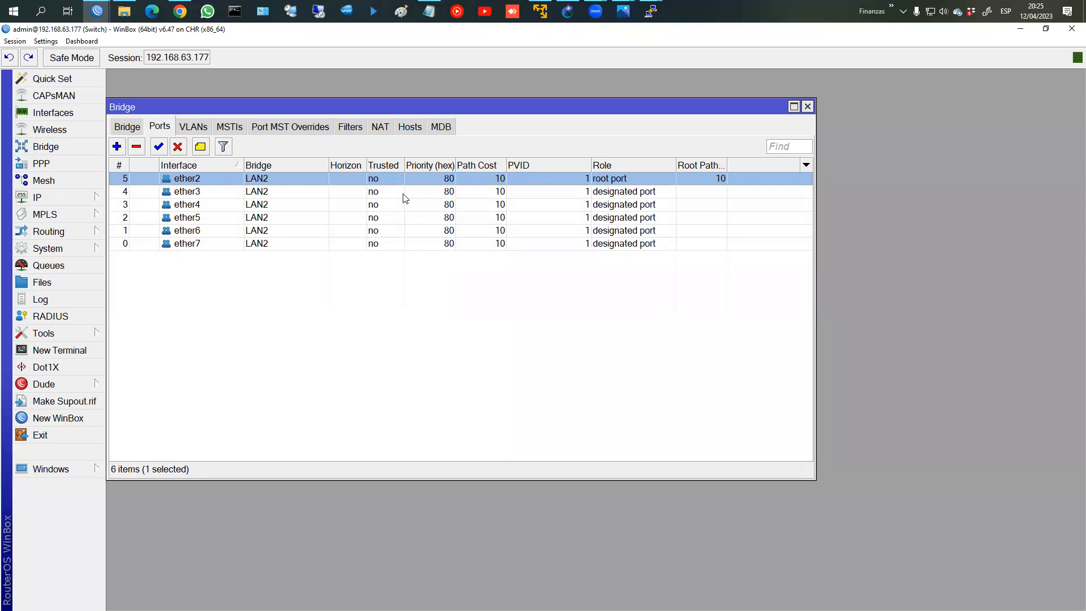
pyautogui.moveTo(190, 162)
pyautogui.mouseDown()
pyautogui.moveTo(168, 195)
pyautogui.moveTo(211, 165)
pyautogui.moveTo(195, 161)
pyautogui.moveTo(159, 209)
pyautogui.moveTo(214, 201)
pyautogui.moveTo(205, 198)
pyautogui.mouseUp()
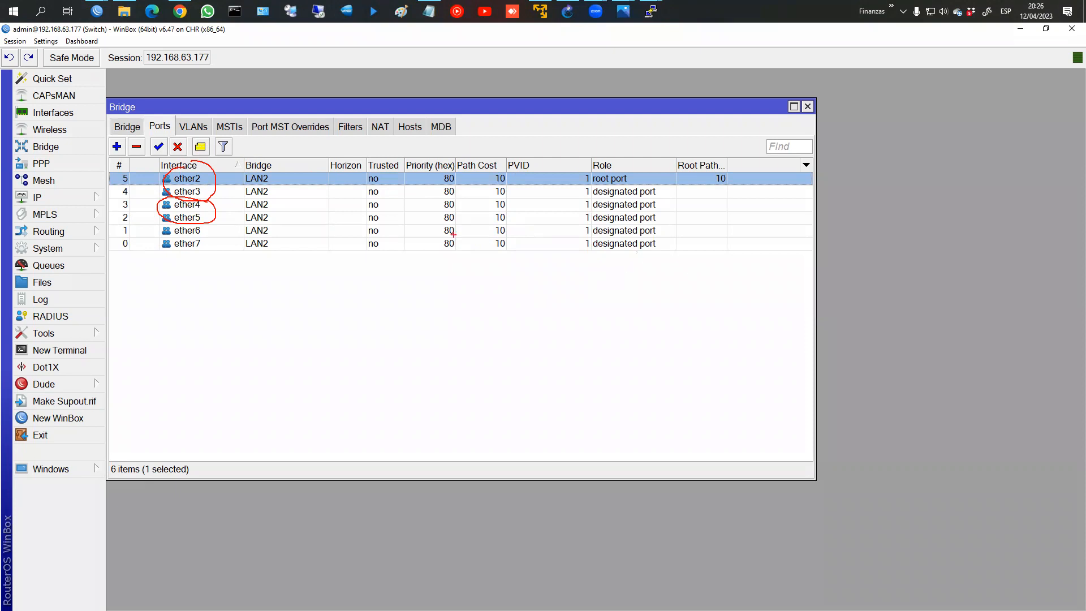
pyautogui.press('Escape')
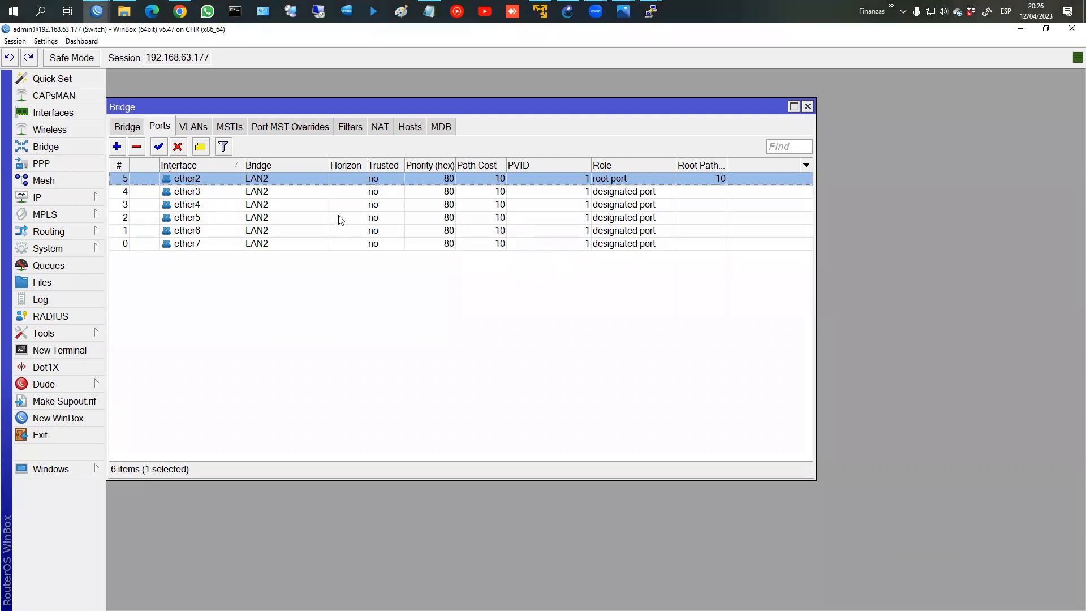
pyautogui.doubleClick(222, 206)
# Step: Set PVID 10 on bridge ports ether4 and ether5
pyautogui.click(299, 159)
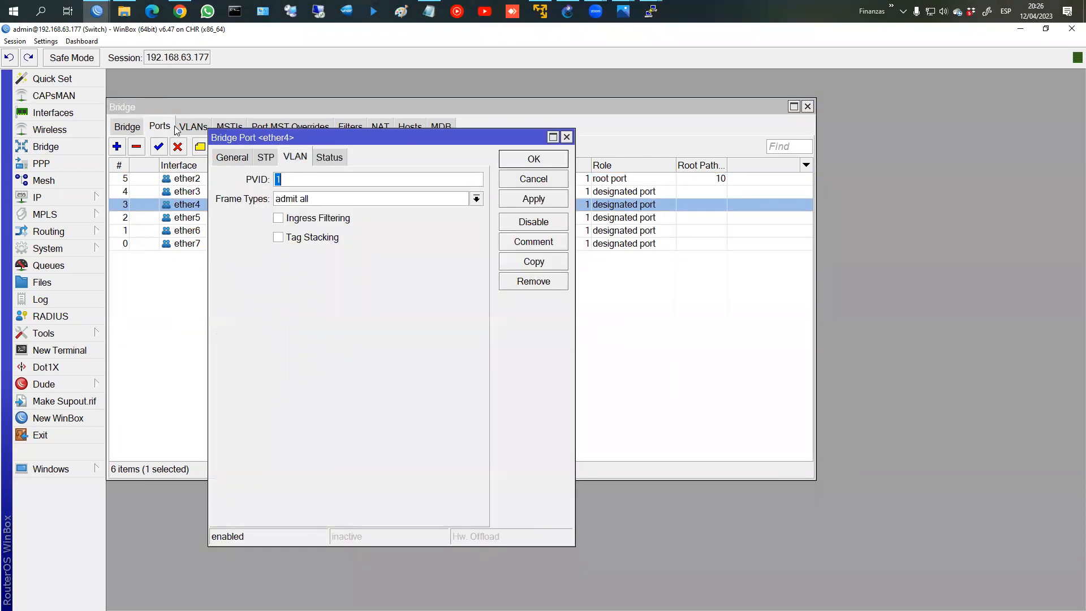
pyautogui.write('10')
pyautogui.click(533, 159)
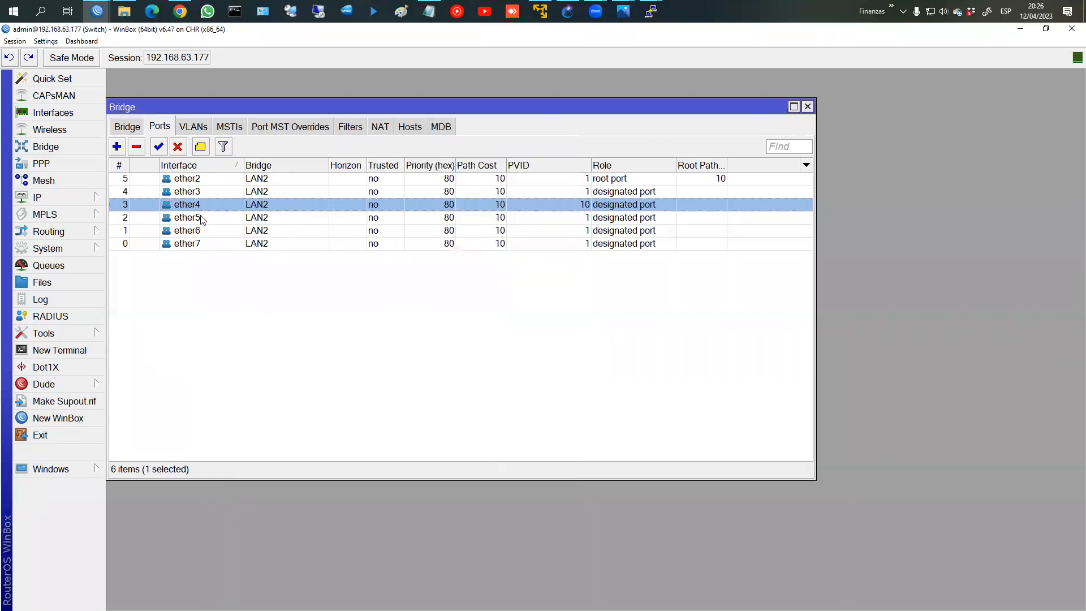
pyautogui.doubleClick(271, 218)
pyautogui.write('10')
pyautogui.click(534, 159)
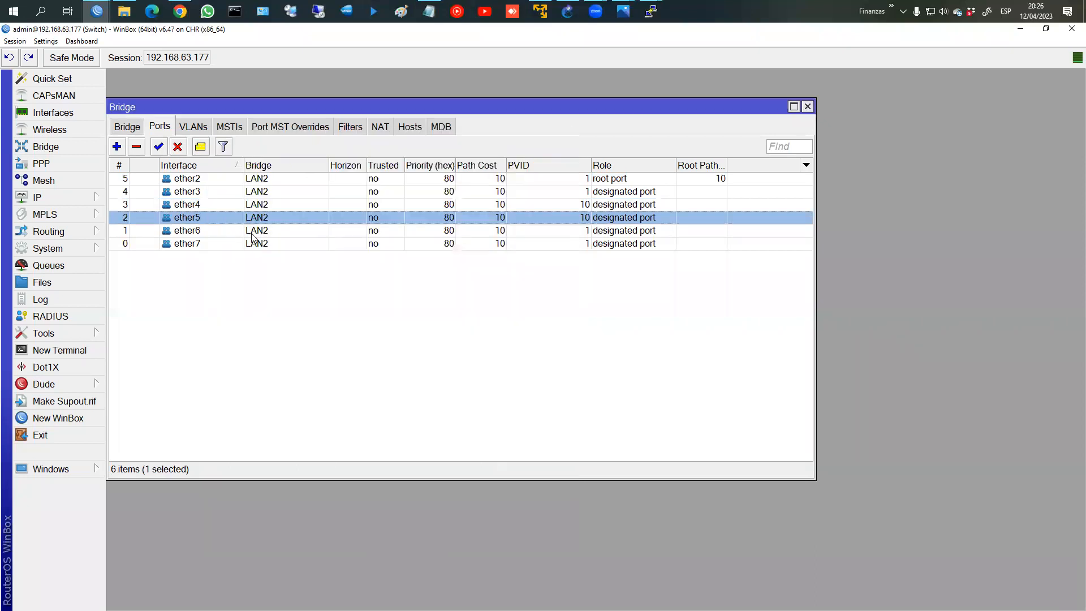
# Step: Set PVID 20 on bridge ports ether6 and ether7
pyautogui.doubleClick(299, 231)
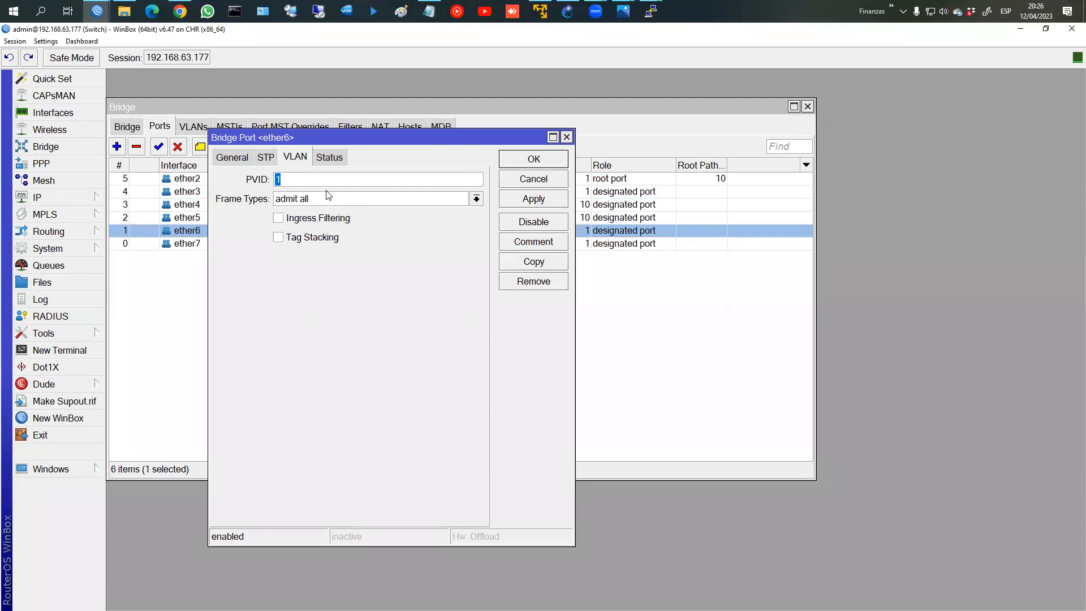
pyautogui.write('20')
pyautogui.press('Return')
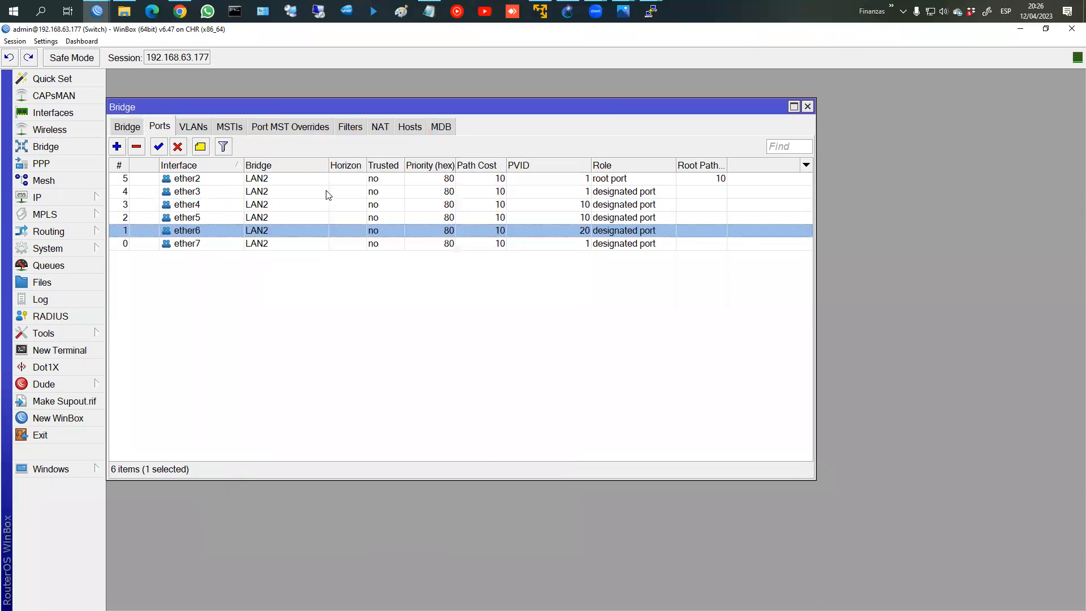
pyautogui.doubleClick(271, 244)
pyautogui.write('20')
pyautogui.press('Return')
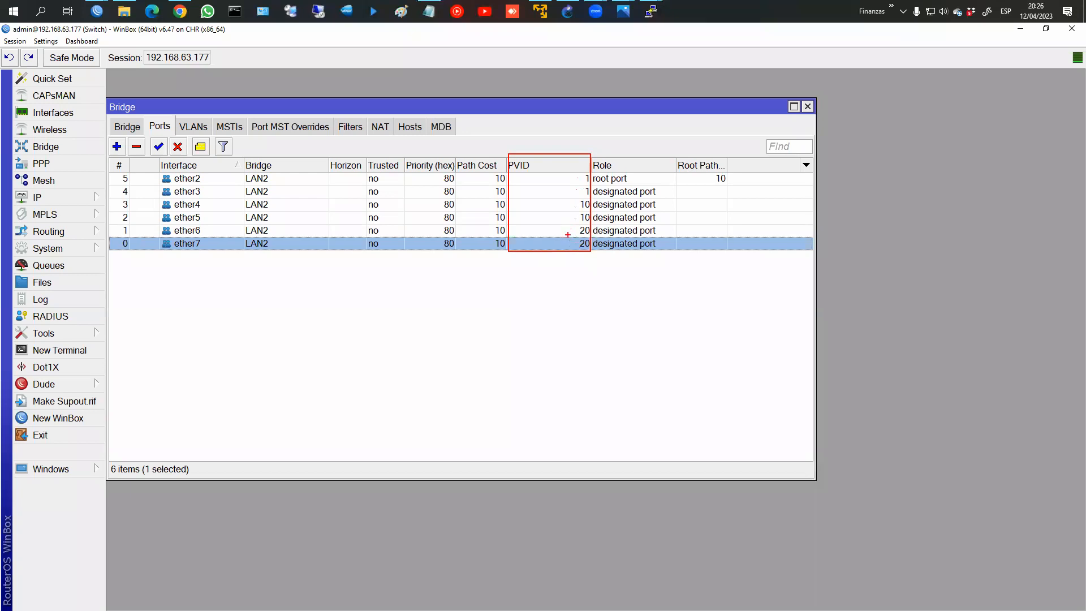
# Step: Mark up the port list on screen, then return to the bridge list
pyautogui.press('Escape')
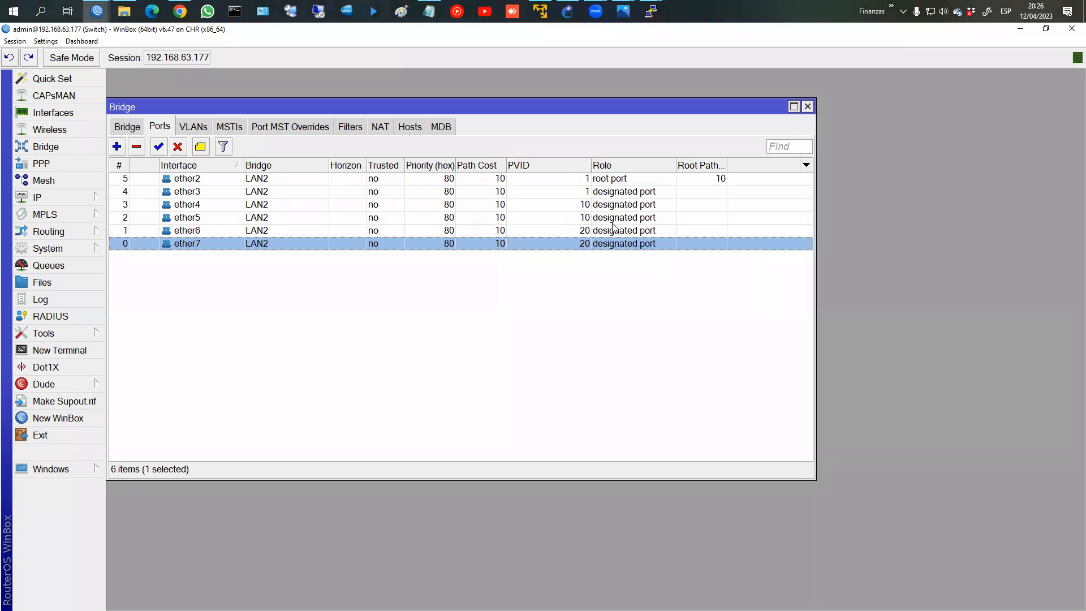
pyautogui.hotkey('ctrl', '2')
pyautogui.moveTo(164, 198)
pyautogui.mouseDown()
pyautogui.moveTo(219, 236)
pyautogui.moveTo(219, 250)
pyautogui.mouseUp()
pyautogui.moveTo(568, 196)
pyautogui.mouseDown()
pyautogui.moveTo(590, 223)
pyautogui.moveTo(581, 244)
pyautogui.moveTo(593, 251)
pyautogui.mouseUp()
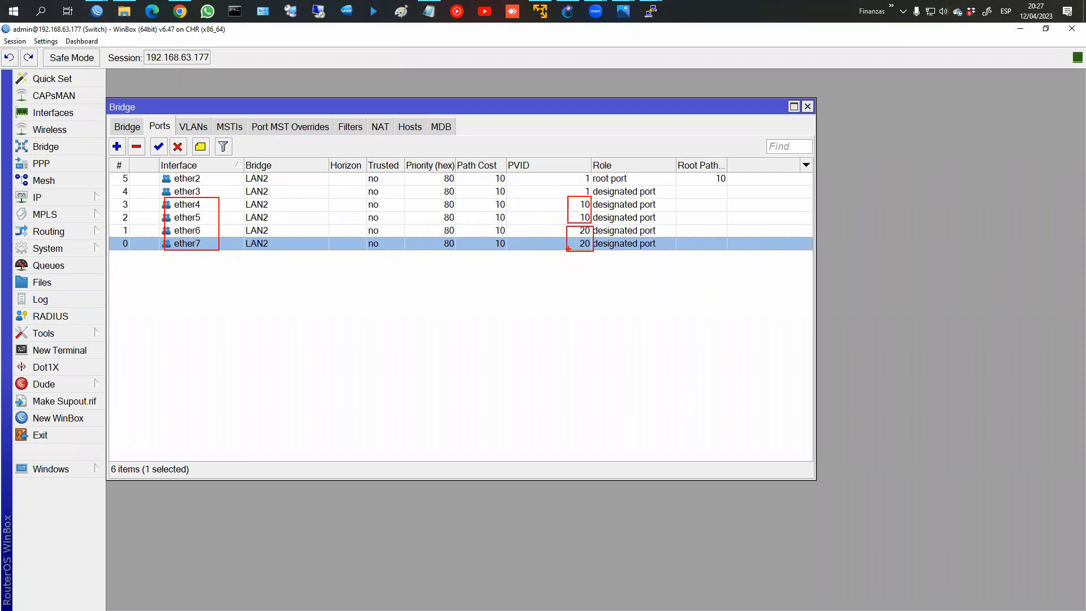
pyautogui.press('Escape')
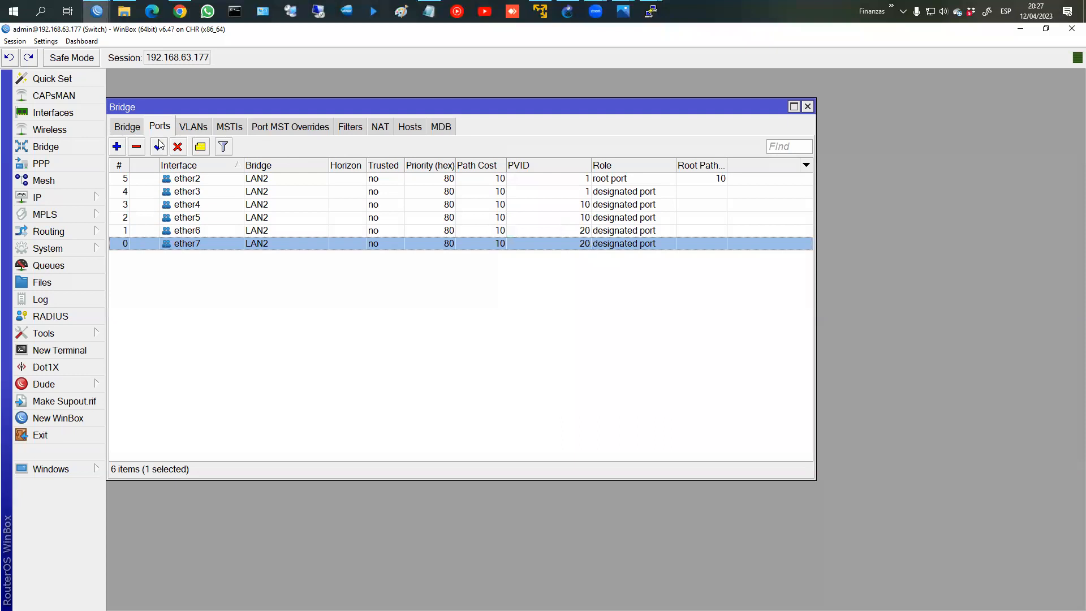
pyautogui.click(130, 126)
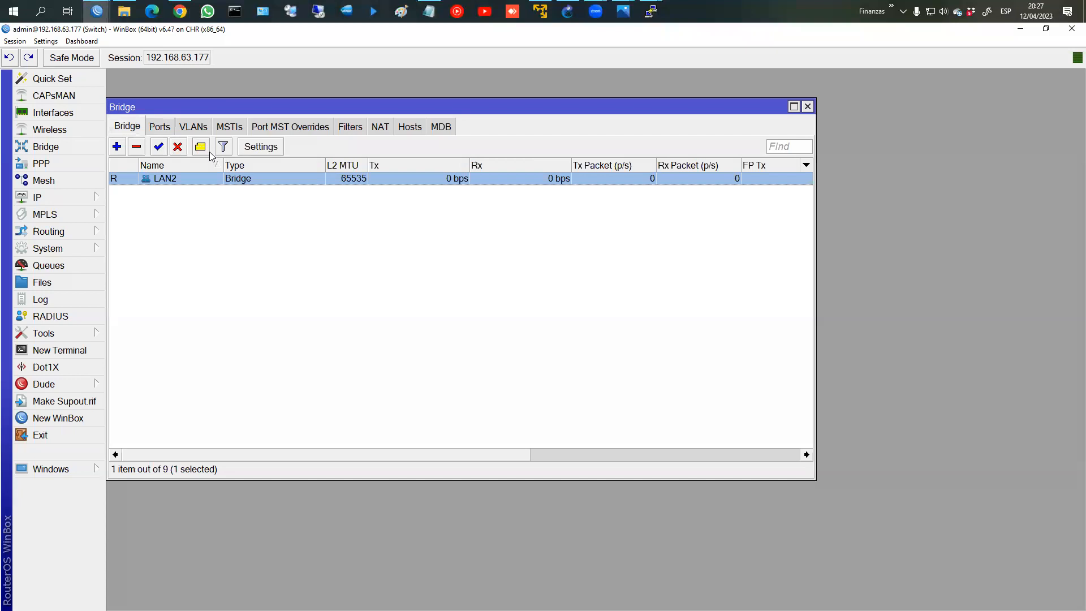
# Step: Turn on VLAN Filtering for bridge LAN2 and show the bridge VLAN table
pyautogui.doubleClick(164, 179)
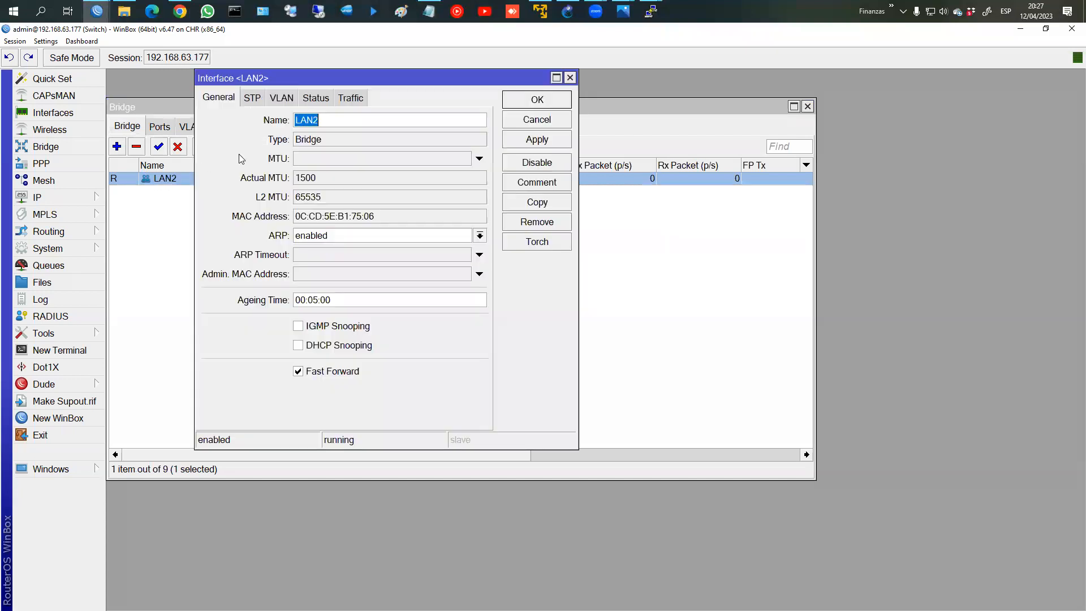
pyautogui.click(281, 99)
pyautogui.click(269, 122)
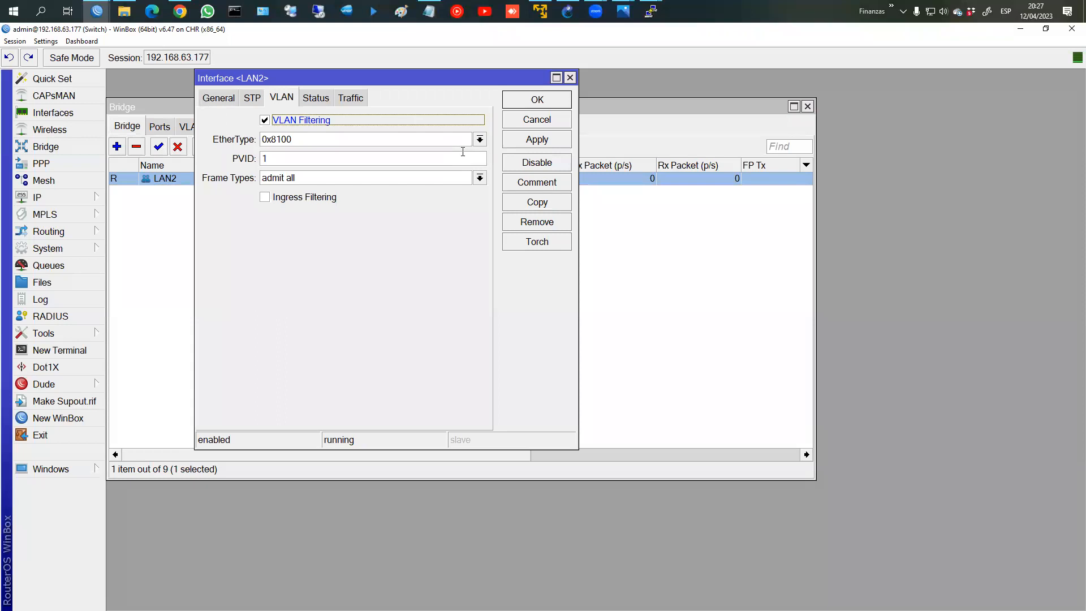
pyautogui.click(532, 102)
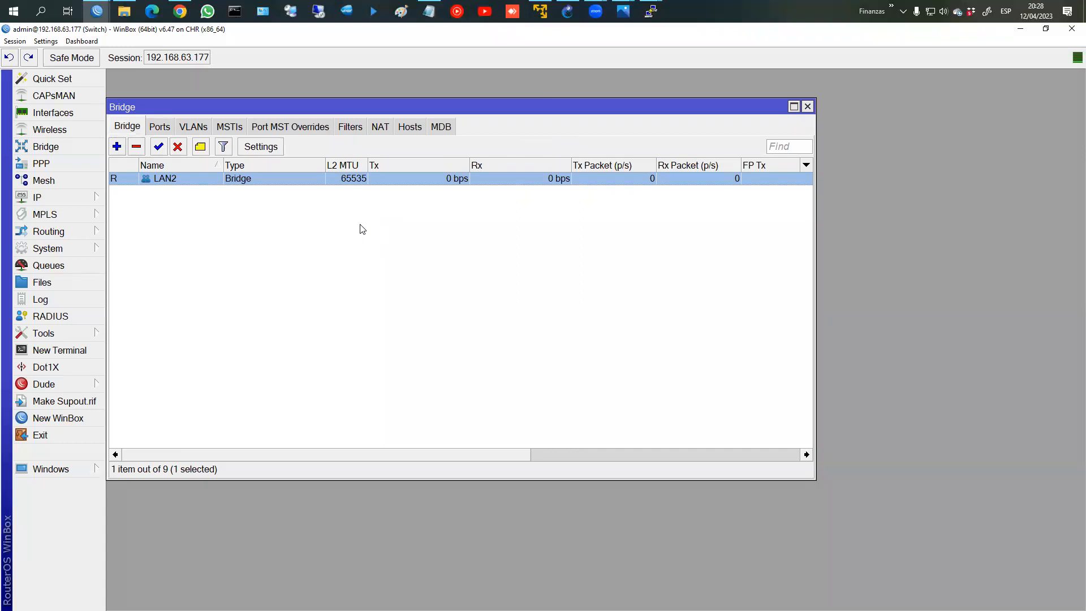
pyautogui.click(193, 128)
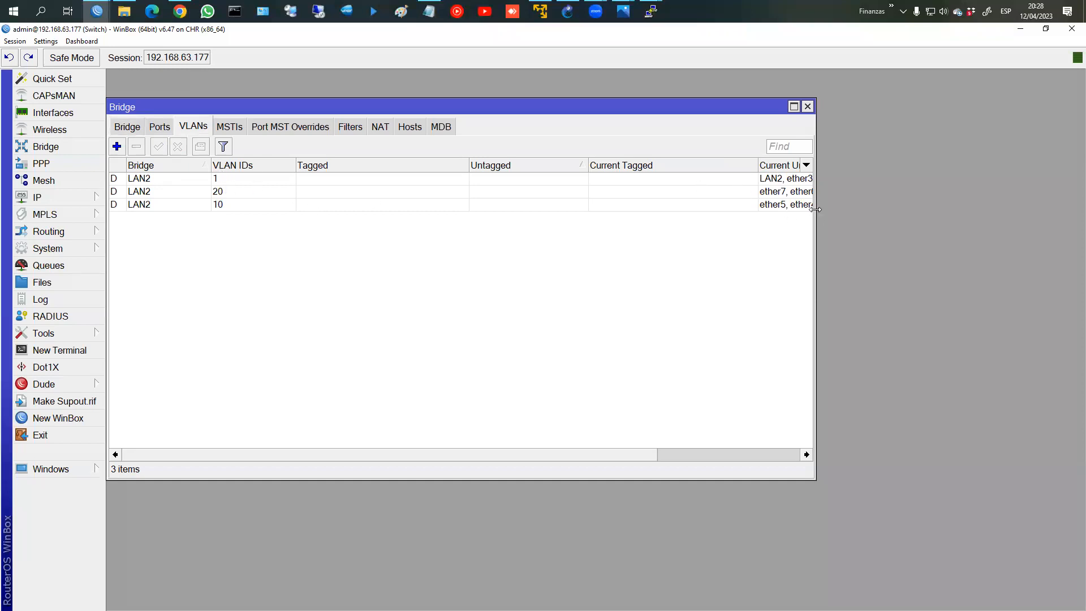
# Step: Widen the Bridge window, sort by VLAN ID, and highlight the ports of VLANs 1, 10, 20
pyautogui.moveTo(815, 206); pyautogui.dragTo(941, 204)
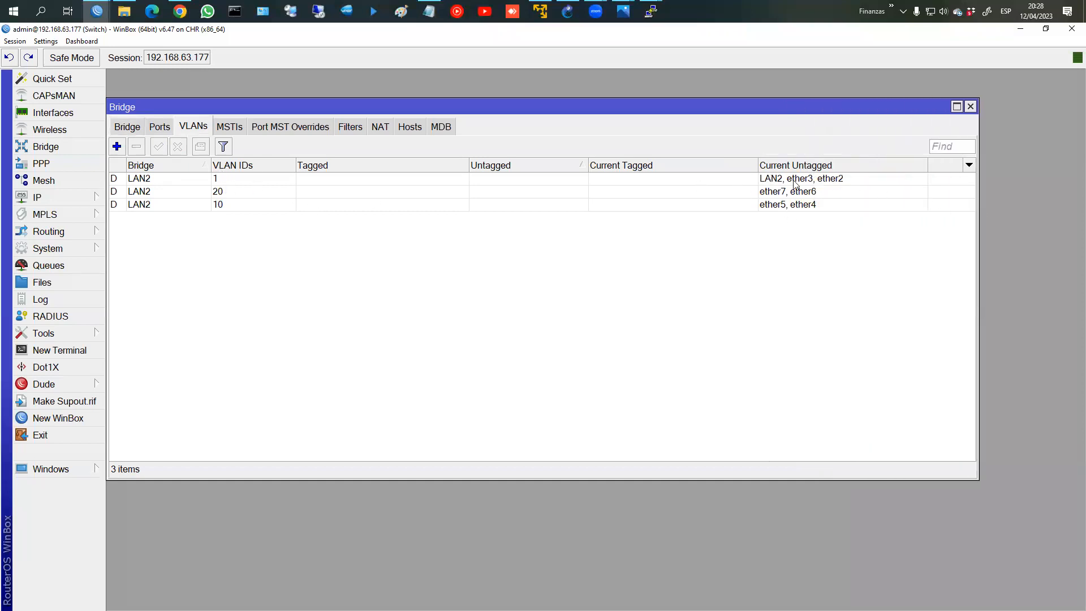
pyautogui.click(765, 180)
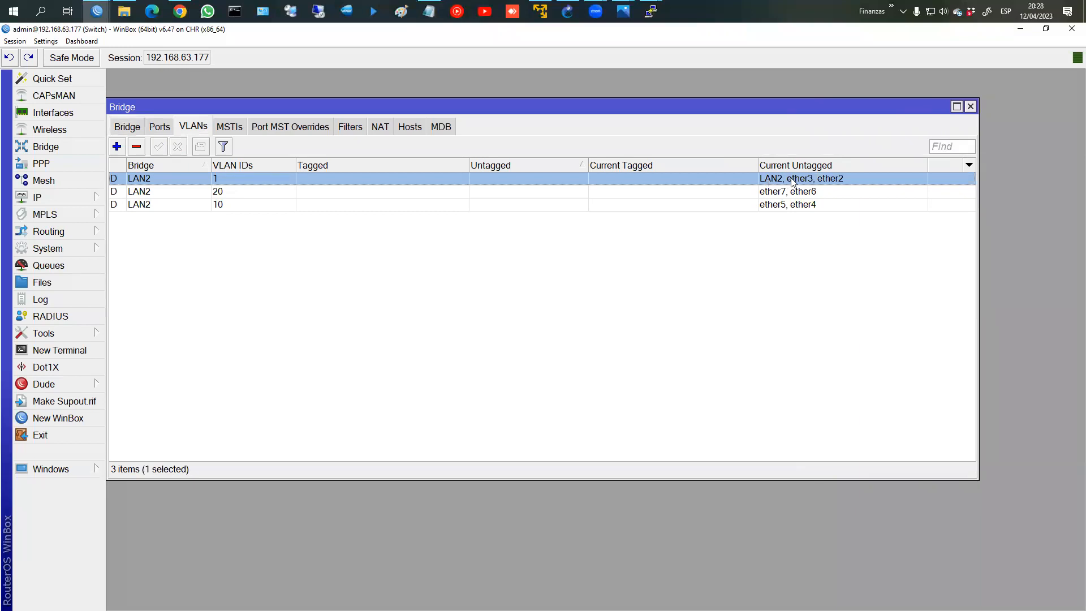
pyautogui.click(243, 165)
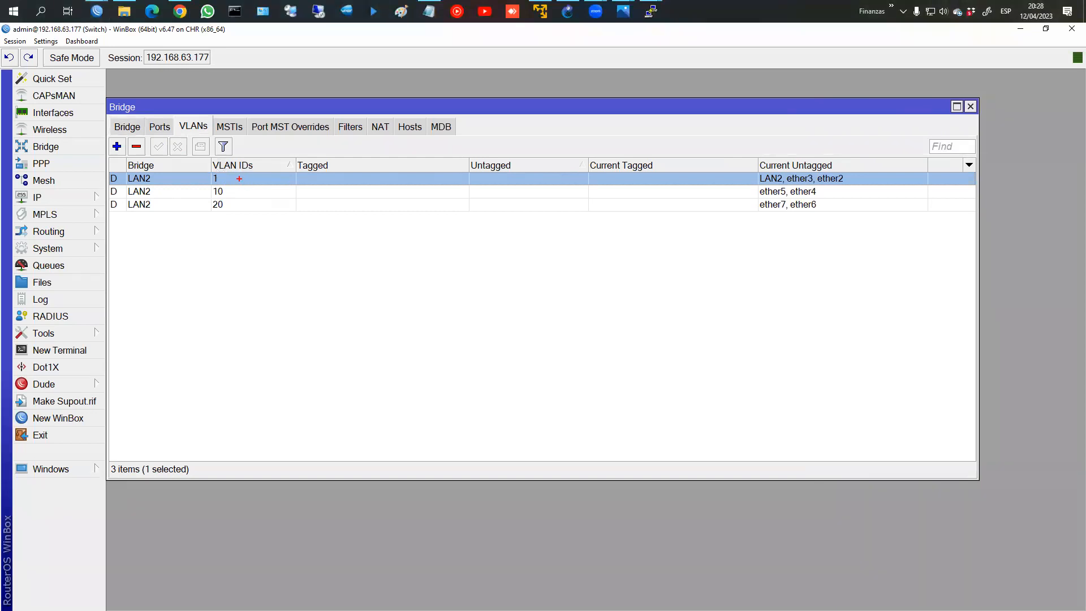
pyautogui.moveTo(231, 173); pyautogui.dragTo(235, 182)
pyautogui.moveTo(790, 175)
pyautogui.mouseDown()
pyautogui.moveTo(766, 167)
pyautogui.moveTo(778, 186)
pyautogui.moveTo(869, 180)
pyautogui.moveTo(791, 162)
pyautogui.mouseUp()
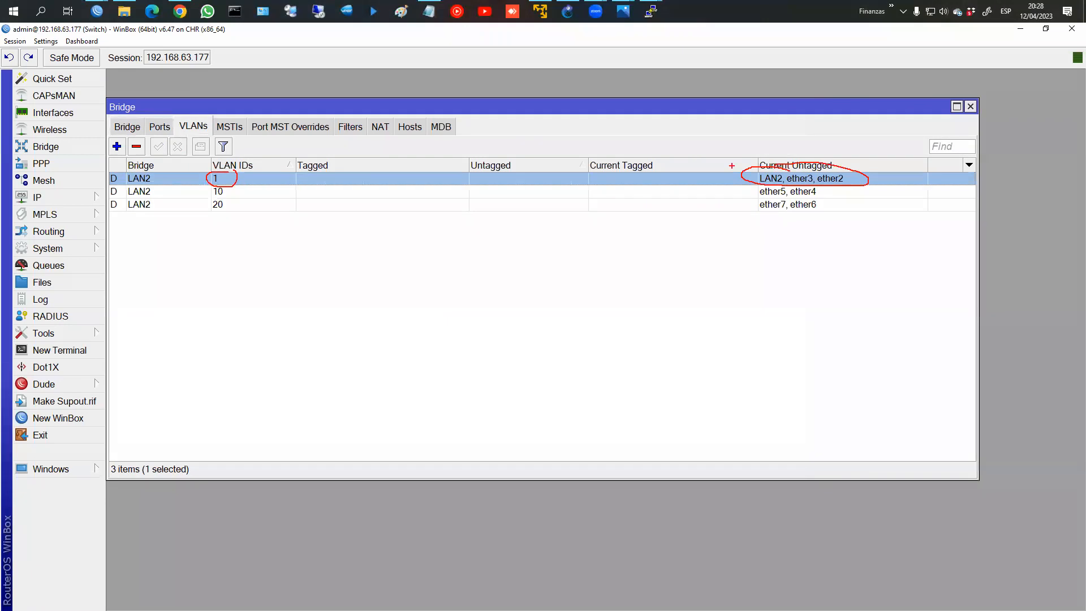
pyautogui.moveTo(232, 181)
pyautogui.mouseDown()
pyautogui.moveTo(204, 185)
pyautogui.moveTo(234, 181)
pyautogui.mouseUp()
pyautogui.moveTo(818, 198)
pyautogui.mouseDown()
pyautogui.moveTo(769, 183)
pyautogui.moveTo(815, 199)
pyautogui.moveTo(826, 182)
pyautogui.mouseUp()
pyautogui.moveTo(225, 196)
pyautogui.mouseDown()
pyautogui.moveTo(205, 211)
pyautogui.moveTo(229, 193)
pyautogui.mouseUp()
pyautogui.moveTo(822, 196)
pyautogui.mouseDown()
pyautogui.moveTo(748, 210)
pyautogui.moveTo(768, 202)
pyautogui.mouseUp()
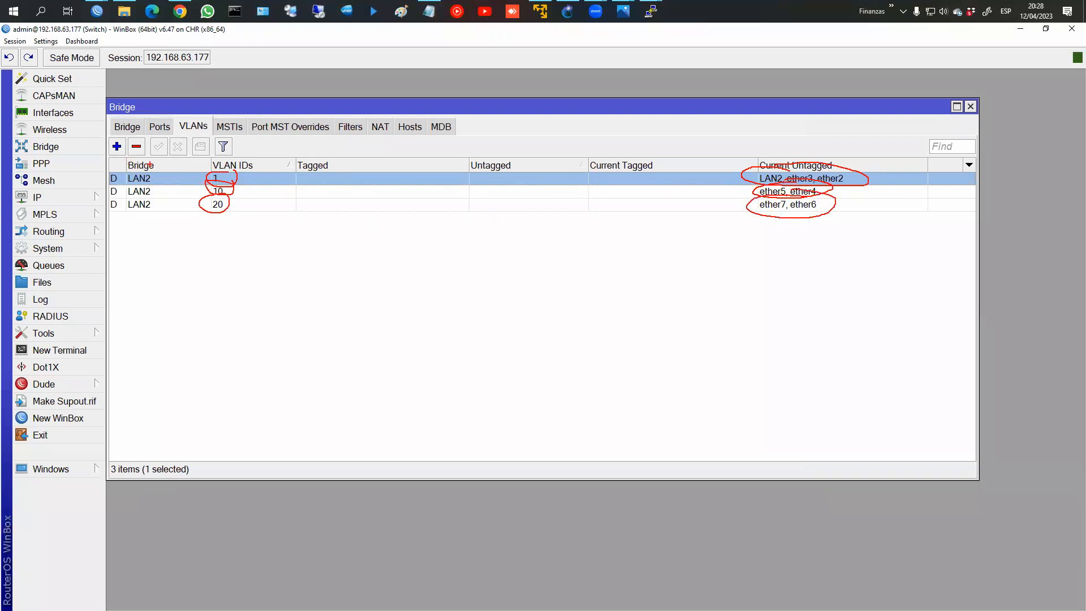
pyautogui.press('Escape')
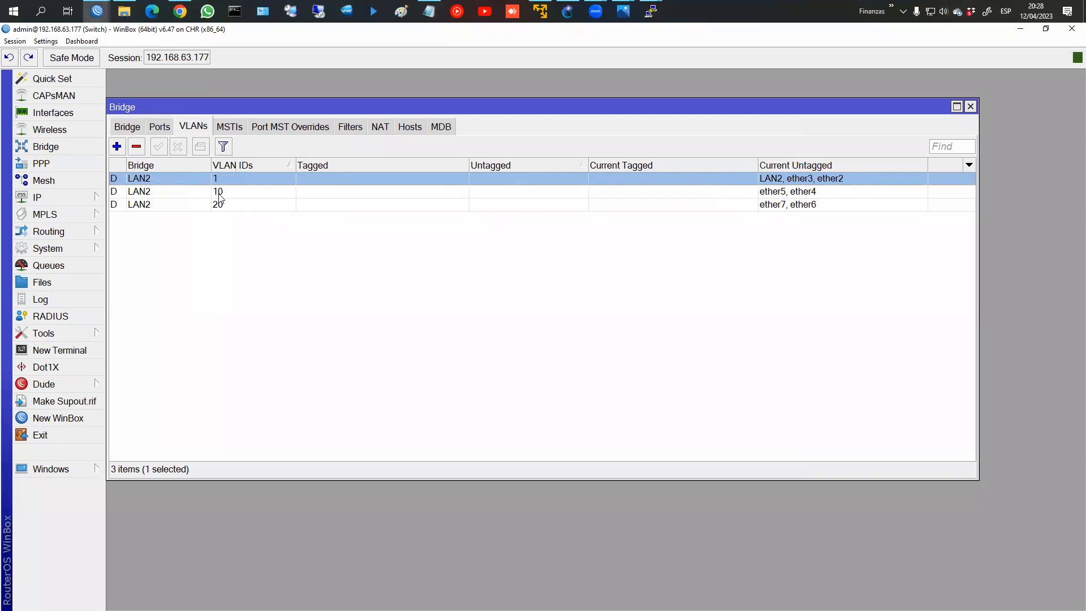
# Step: Create a bridge VLAN entry with VLAN ID 1 on LAN2, untagged on ether2
pyautogui.click(117, 148)
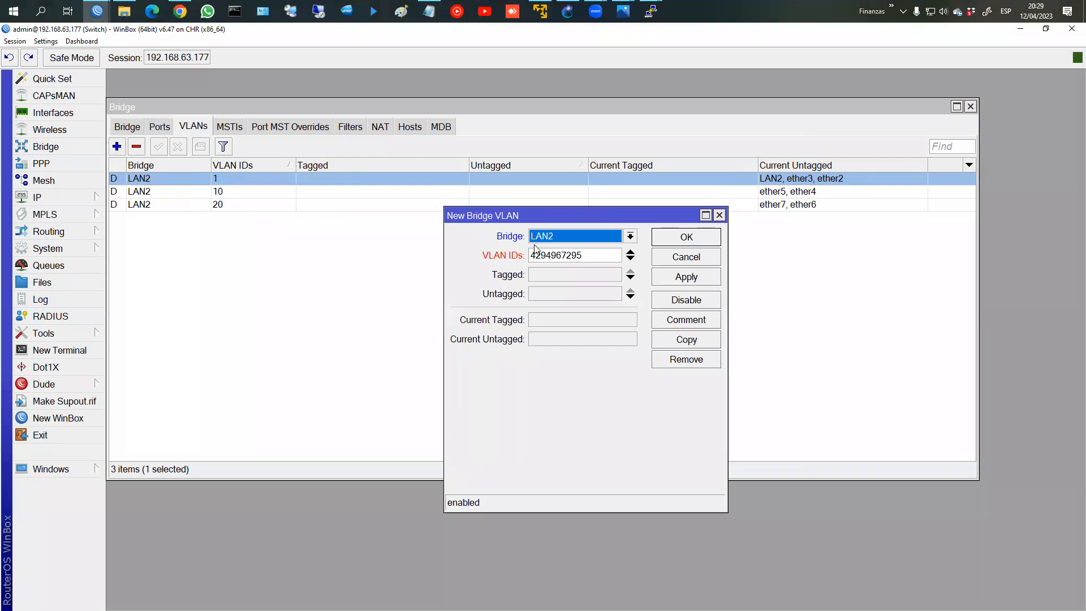
pyautogui.press('Tab')
pyautogui.write('1')
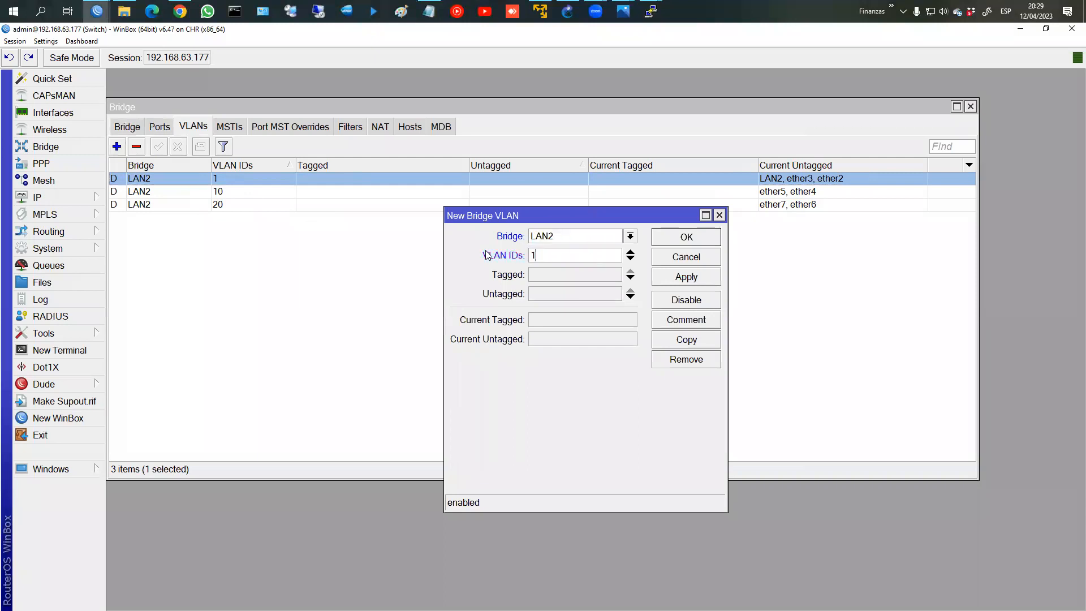
pyautogui.click(584, 234)
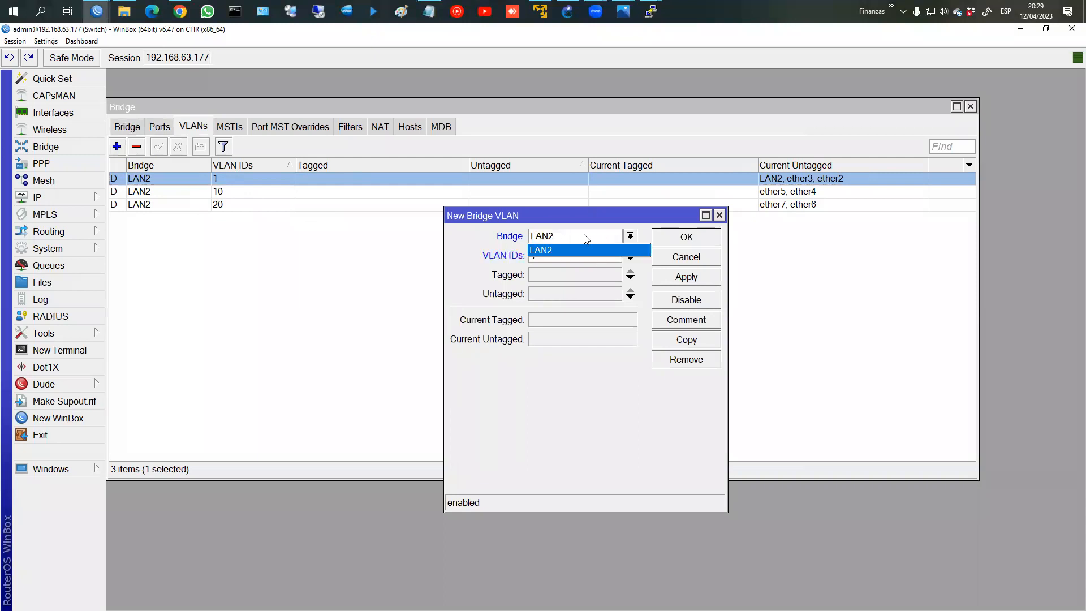
pyautogui.click(561, 236)
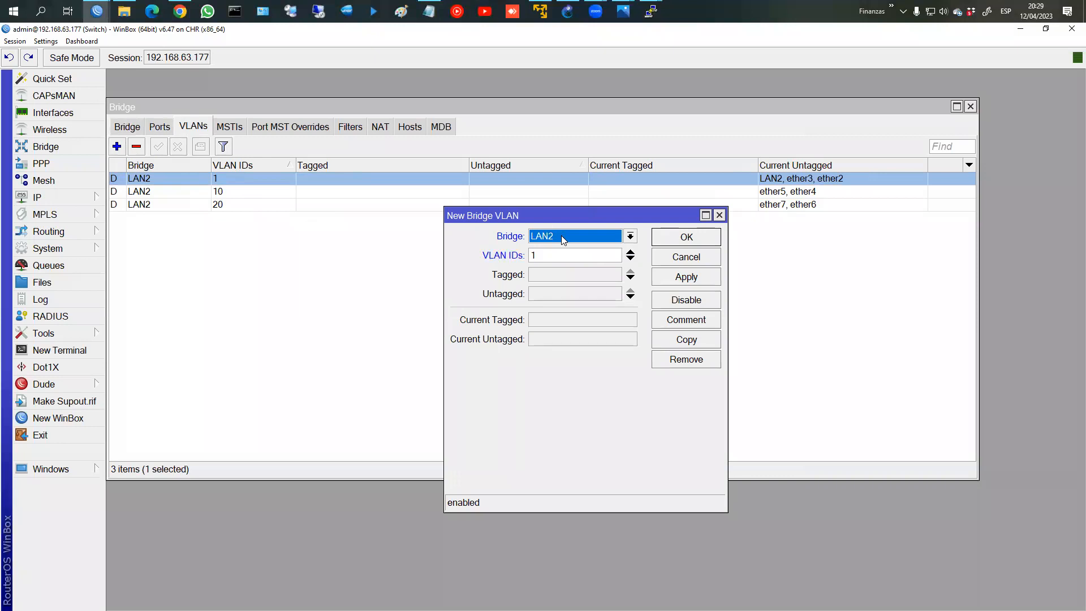
pyautogui.click(552, 297)
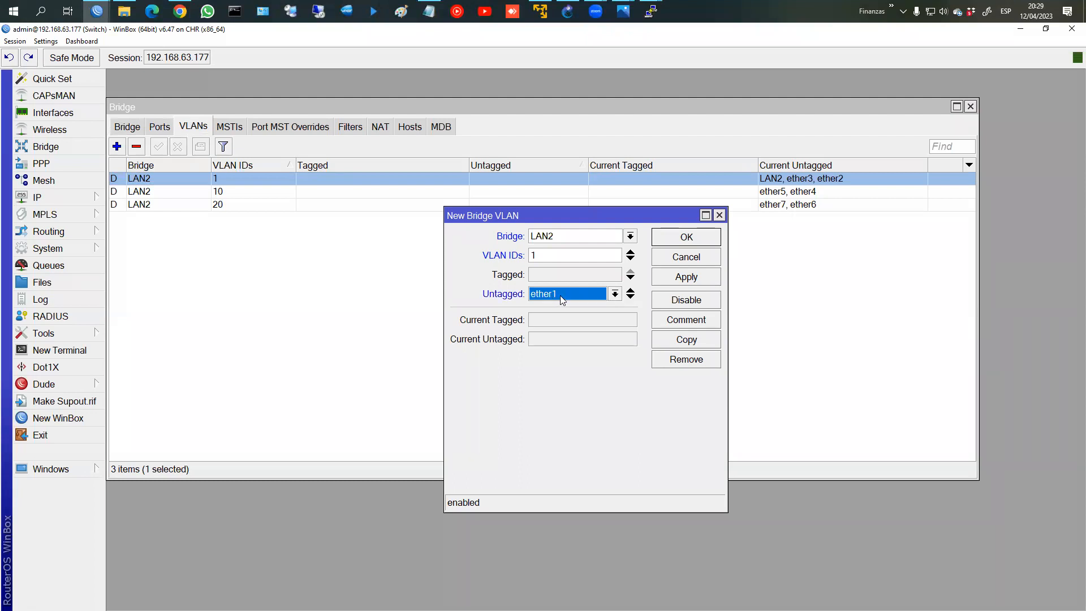
pyautogui.click(560, 296)
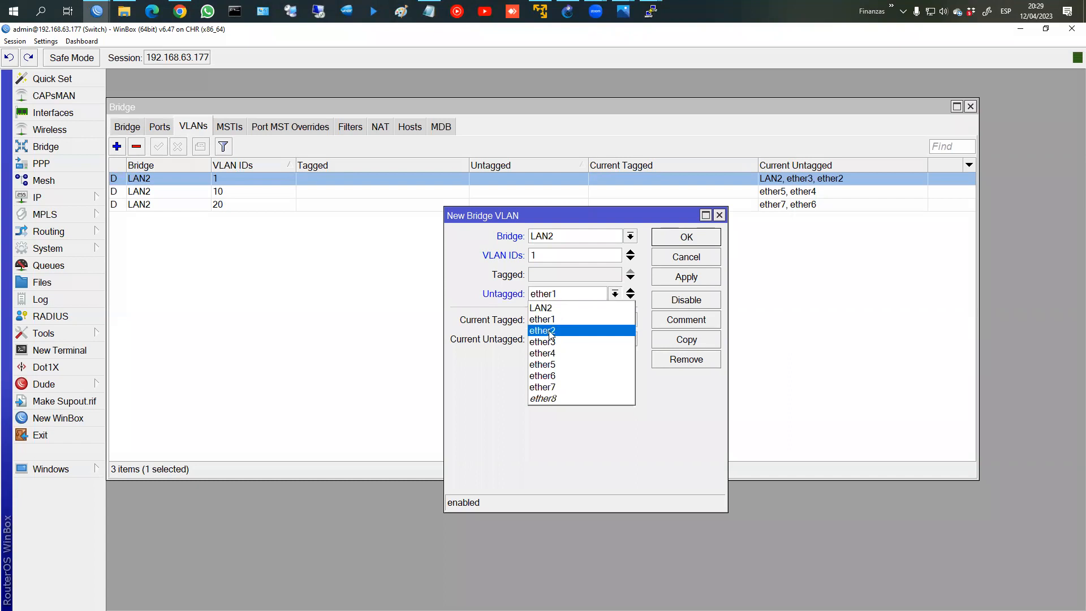
pyautogui.click(549, 331)
# Step: Add ether3 and LAN2 as untagged VLAN 1 ports, then bring up the Router's session
pyautogui.click(630, 298)
pyautogui.click(578, 312)
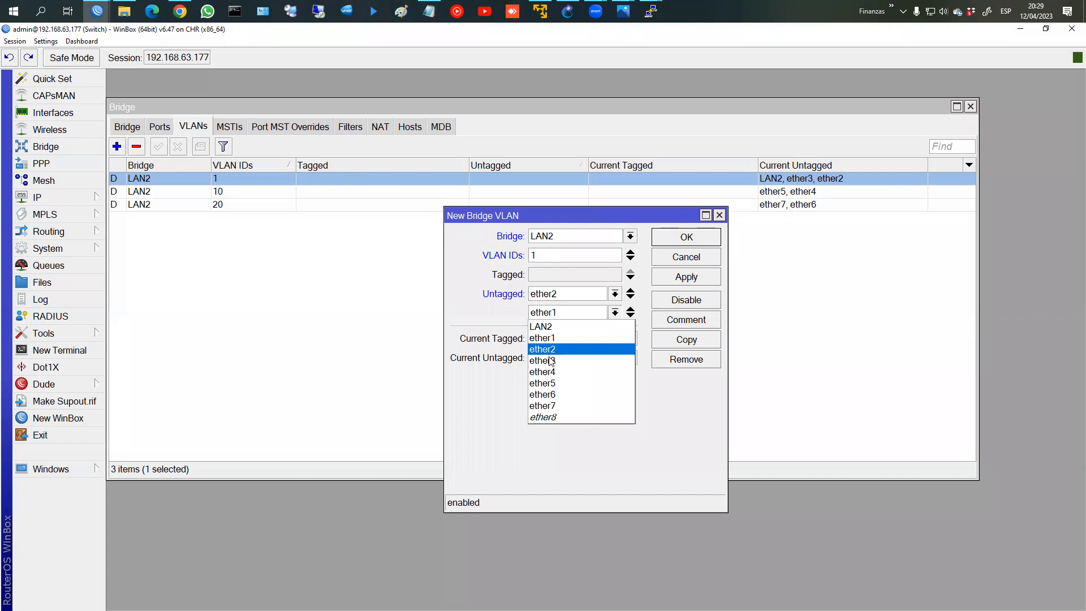
pyautogui.click(551, 360)
pyautogui.click(630, 316)
pyautogui.click(590, 326)
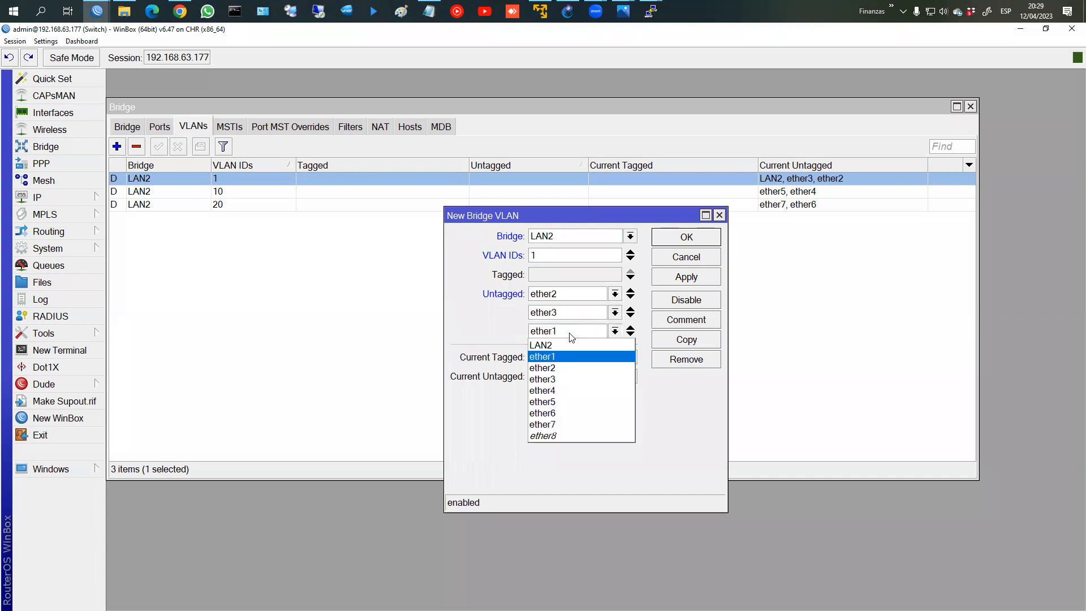
pyautogui.click(571, 347)
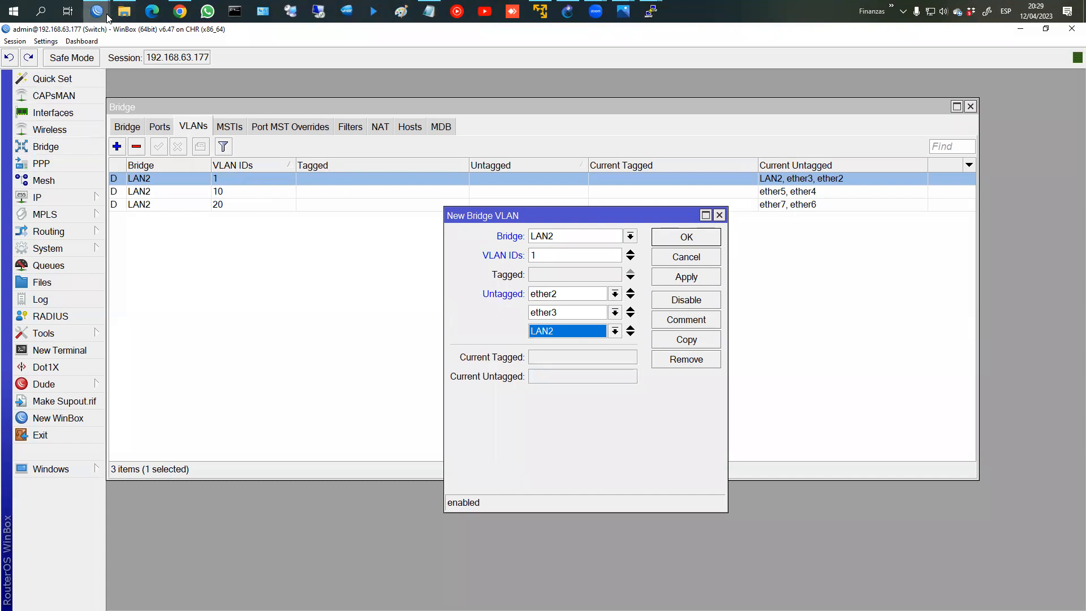
pyautogui.moveTo(105, 17)
pyautogui.click(143, 62)
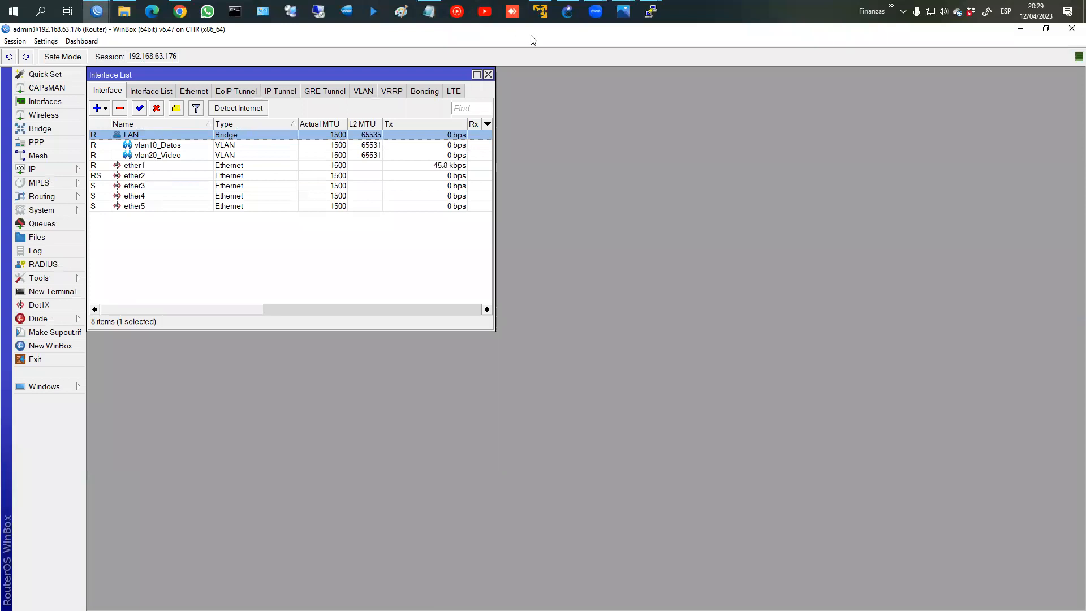
# Step: Bring the Switch 192.168.63.177 WinBox session back to the front
pyautogui.moveTo(106, 14)
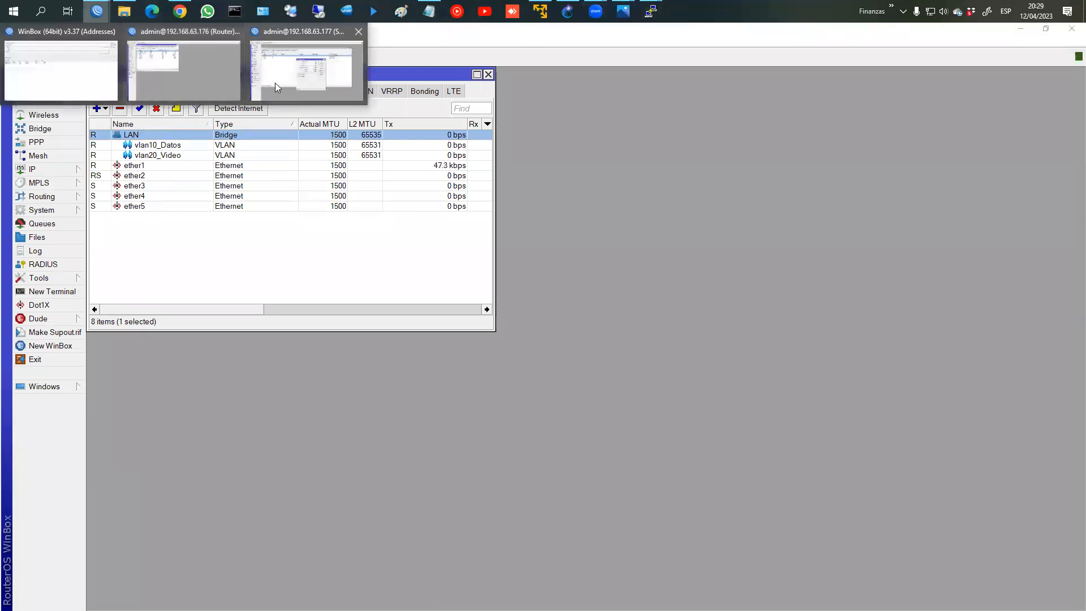
pyautogui.click(275, 83)
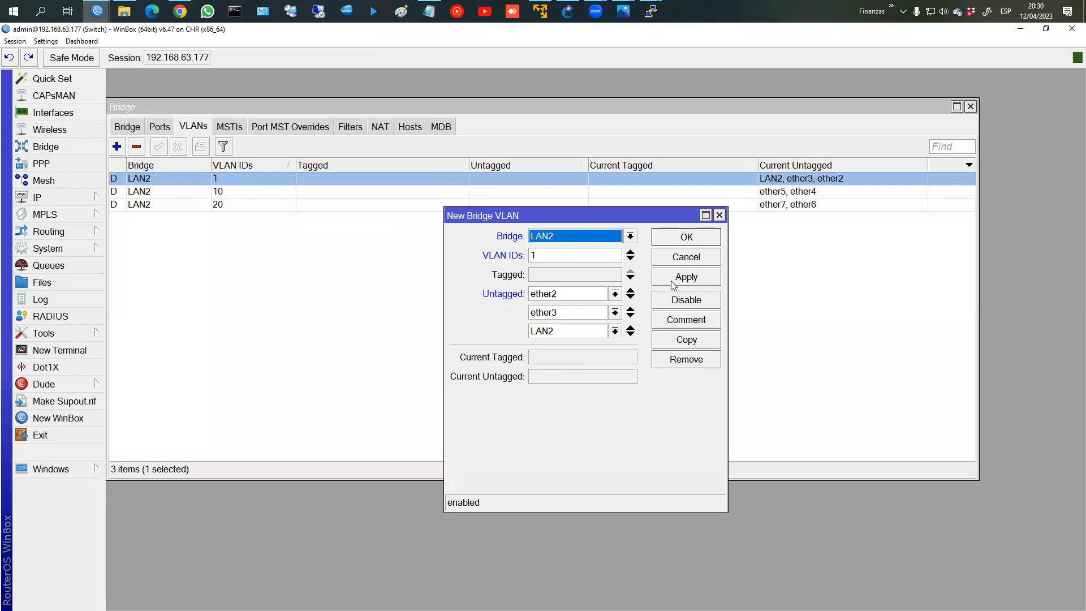
# Step: Save the VLAN 1 entry and start a new bridge VLAN entry with ID 10
pyautogui.click(681, 241)
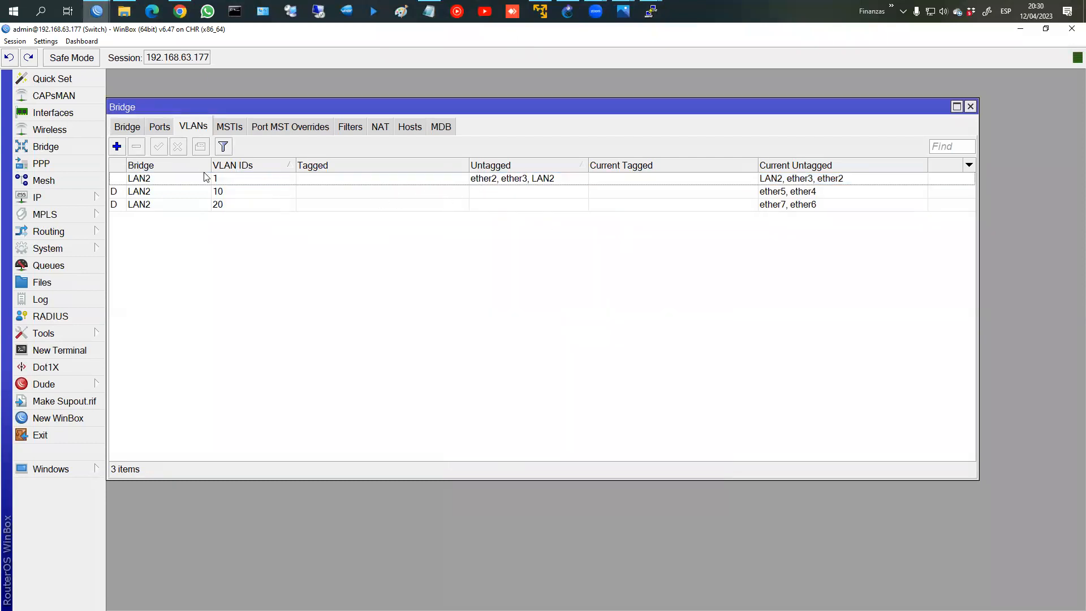
pyautogui.click(392, 180)
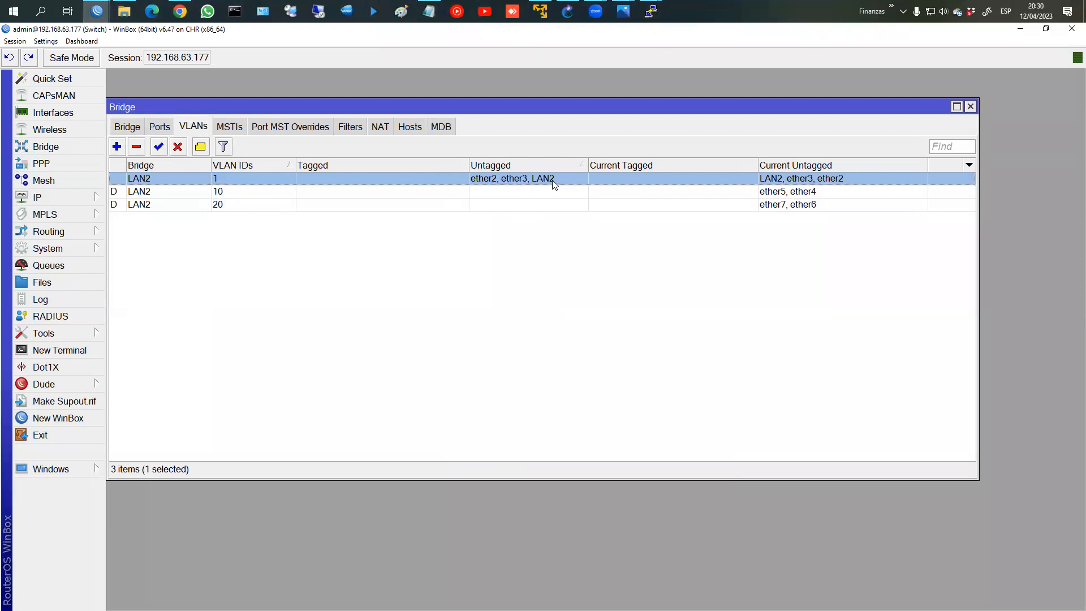
pyautogui.click(116, 146)
pyautogui.doubleClick(553, 255)
pyautogui.write('10')
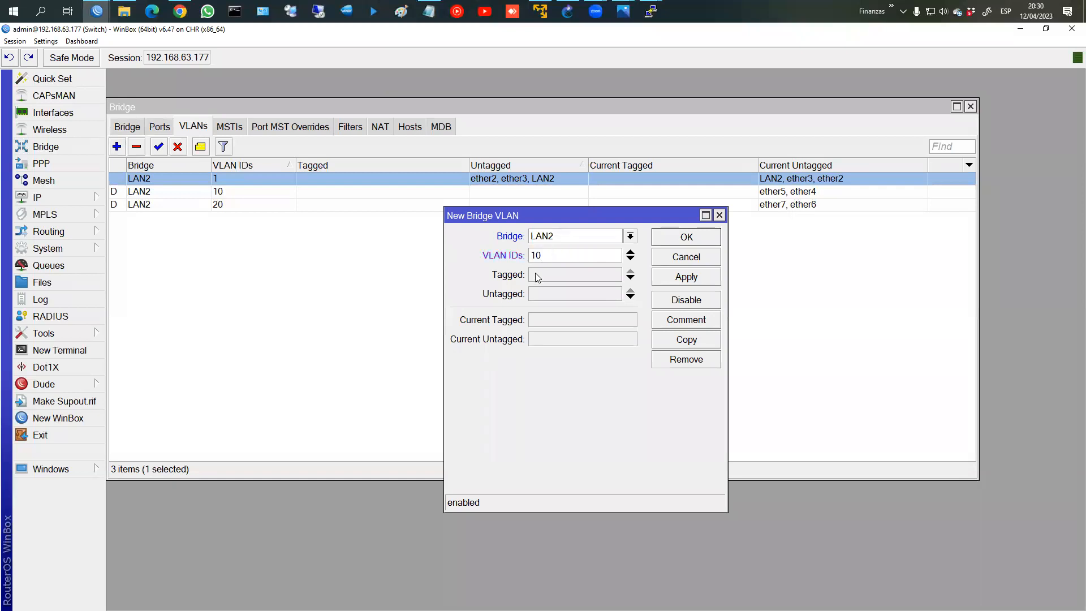
pyautogui.click(539, 276)
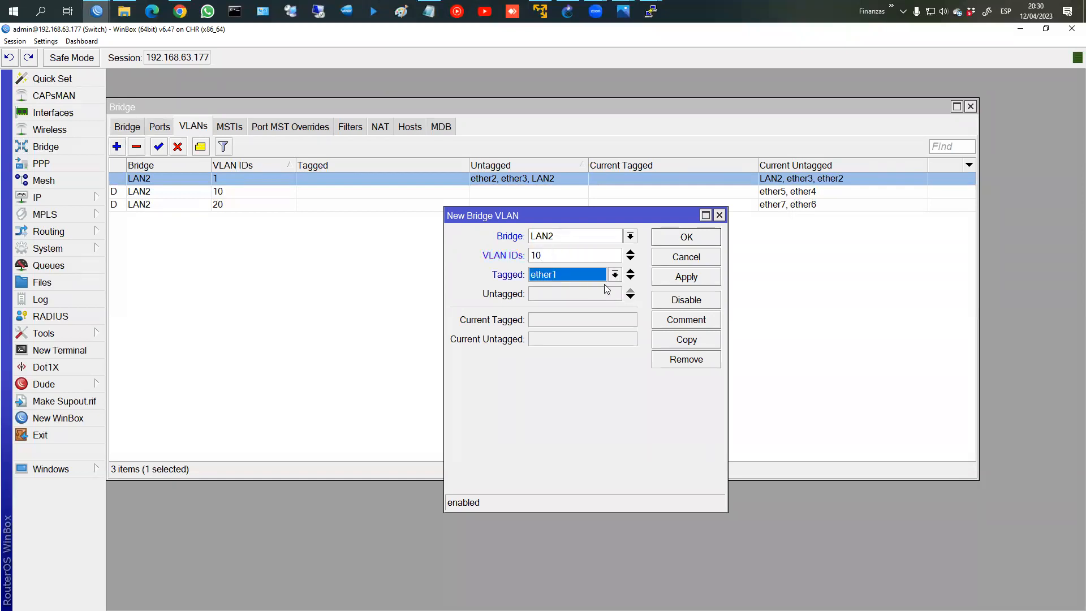
pyautogui.click(605, 296)
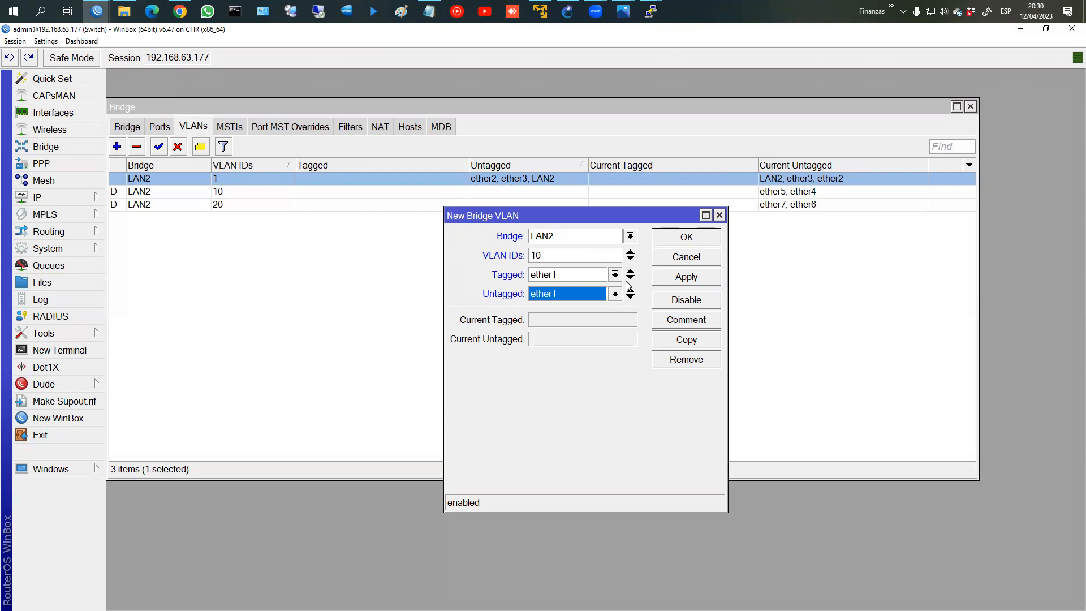
# Step: Tag ether2, ether3 and LAN2 on VLAN 10, then open the Ethernet Frame image
pyautogui.click(615, 276)
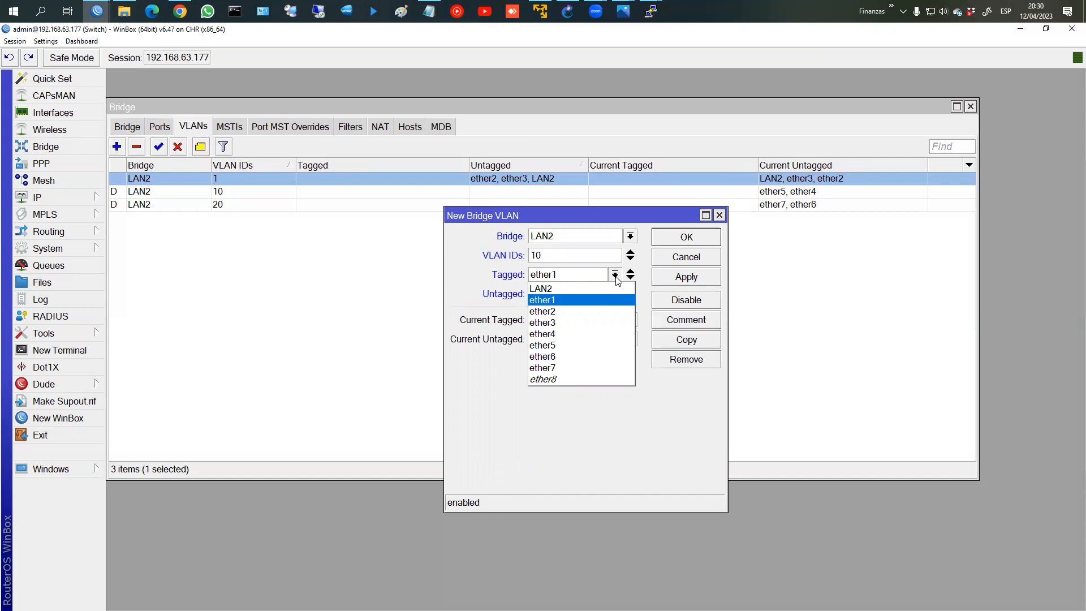
pyautogui.click(538, 262)
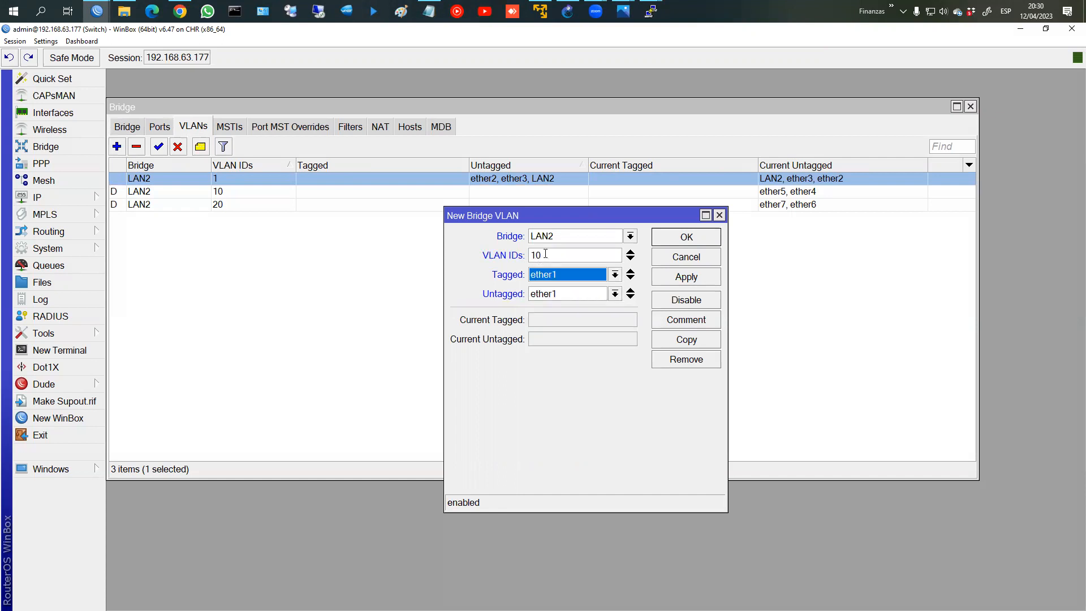
pyautogui.click(567, 272)
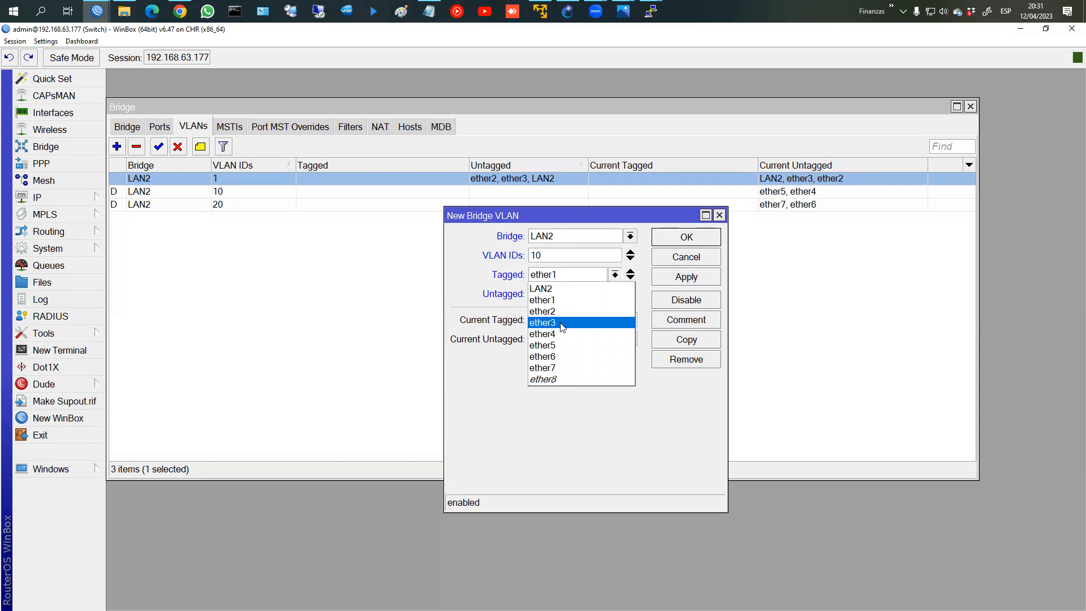
pyautogui.click(556, 311)
pyautogui.click(630, 278)
pyautogui.click(587, 288)
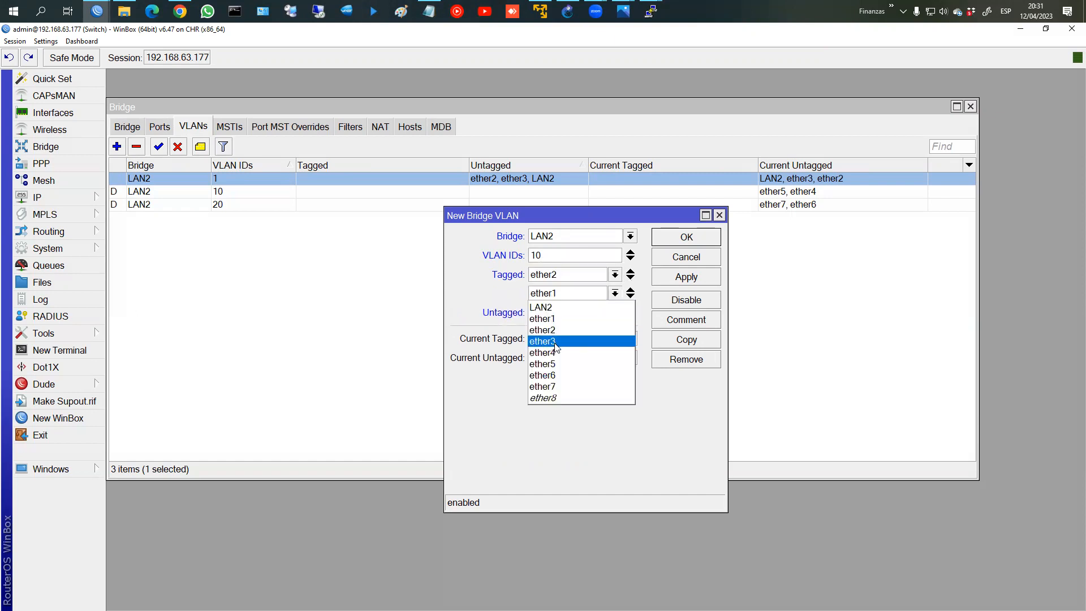
pyautogui.click(588, 341)
pyautogui.click(629, 298)
pyautogui.click(585, 312)
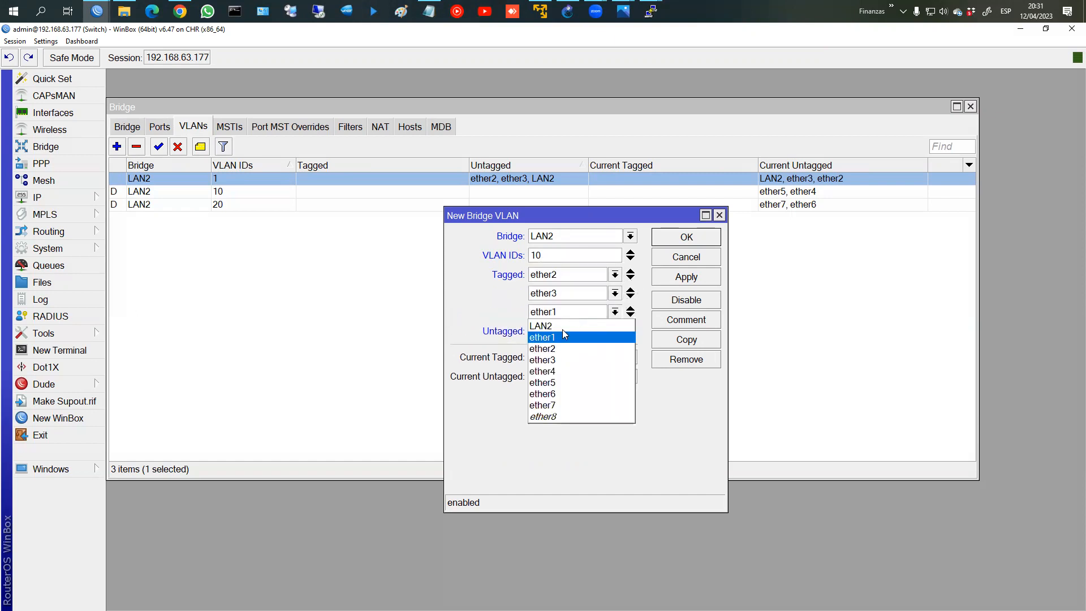
pyautogui.click(554, 326)
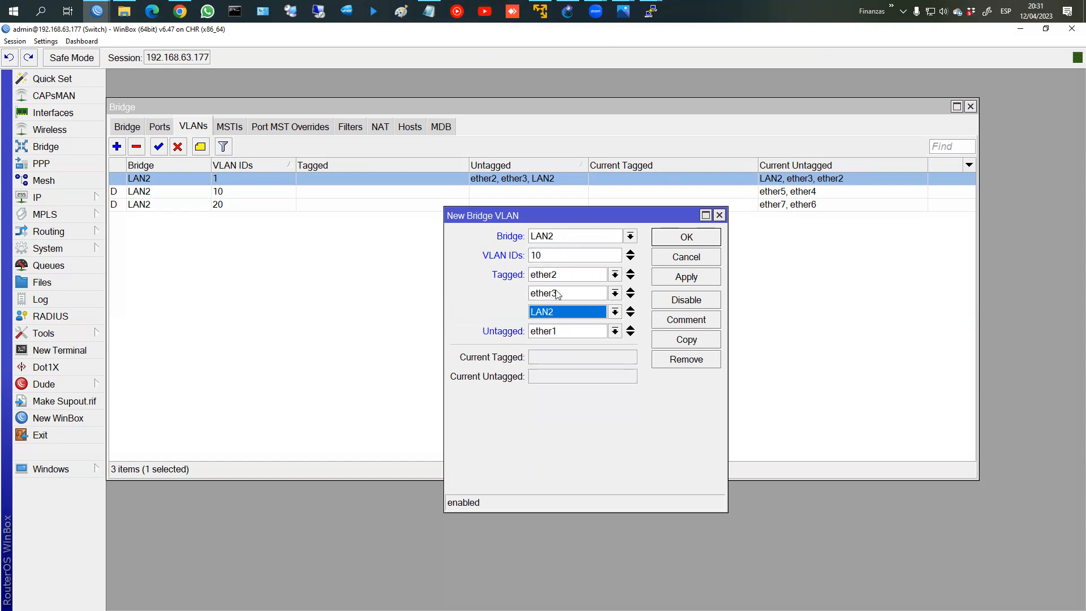
pyautogui.click(632, 17)
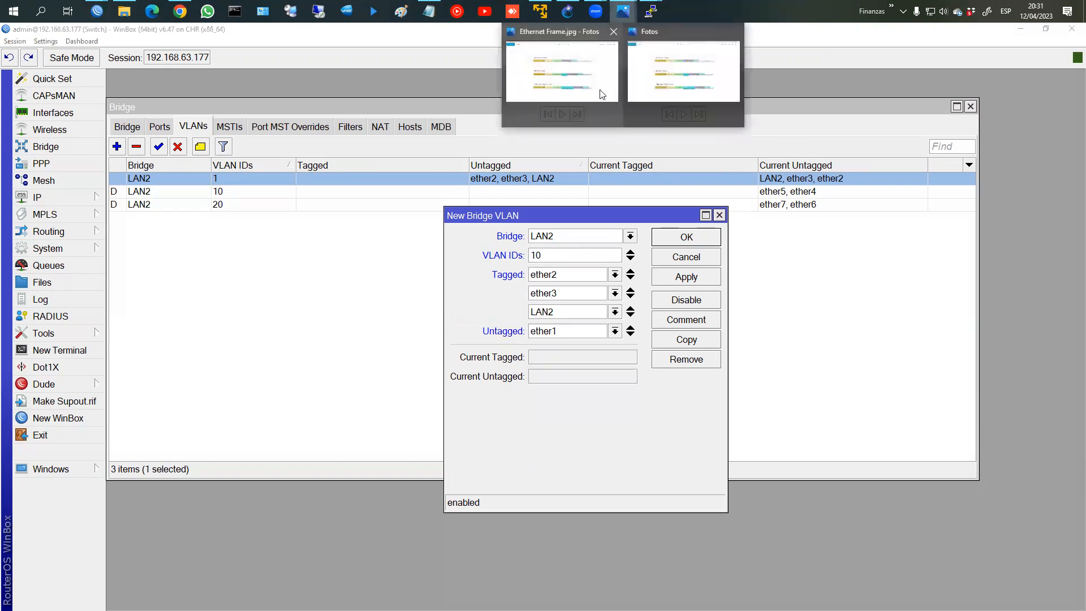
pyautogui.click(600, 94)
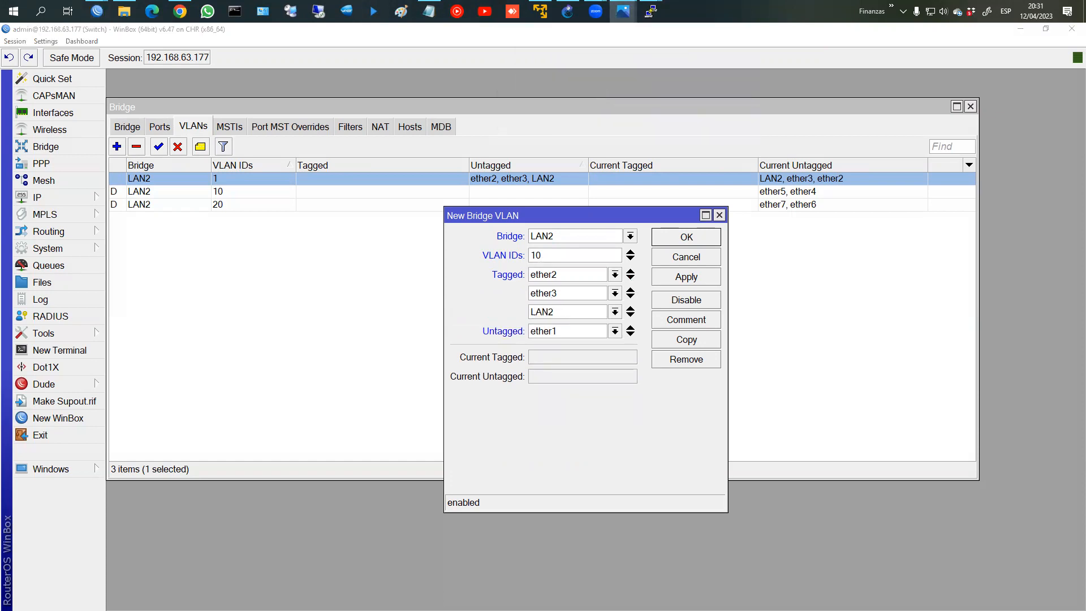
# Step: Advance the slides to the TAGGED/UNTAGGED diagram and mark the Troncal and Acceso labels
pyautogui.doubleClick(753, 53)
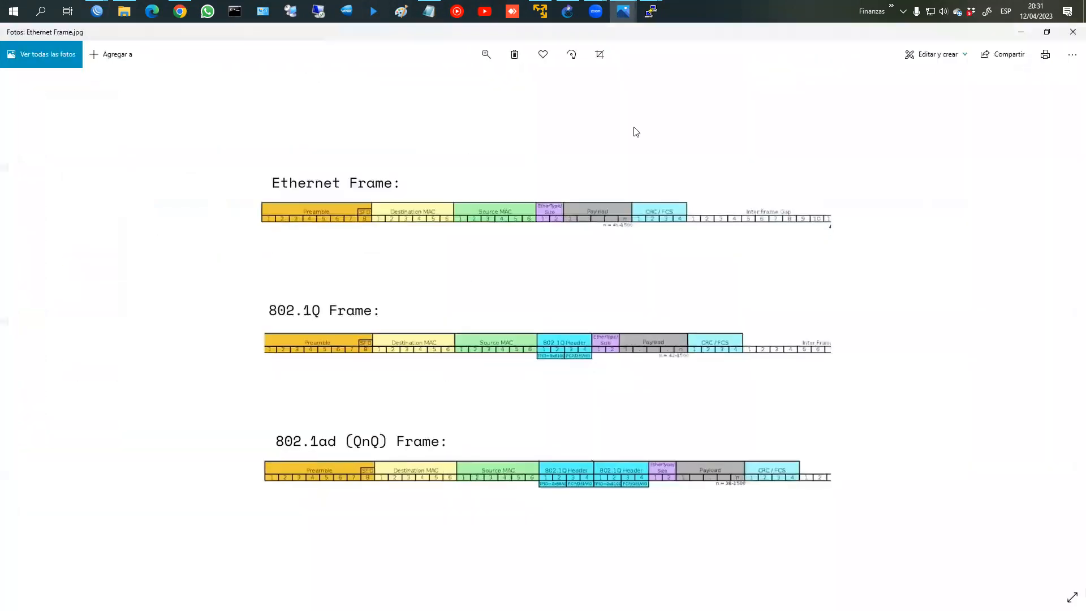
pyautogui.press('Right')
pyautogui.press('Right')
pyautogui.press('Right')
pyautogui.press('Right')
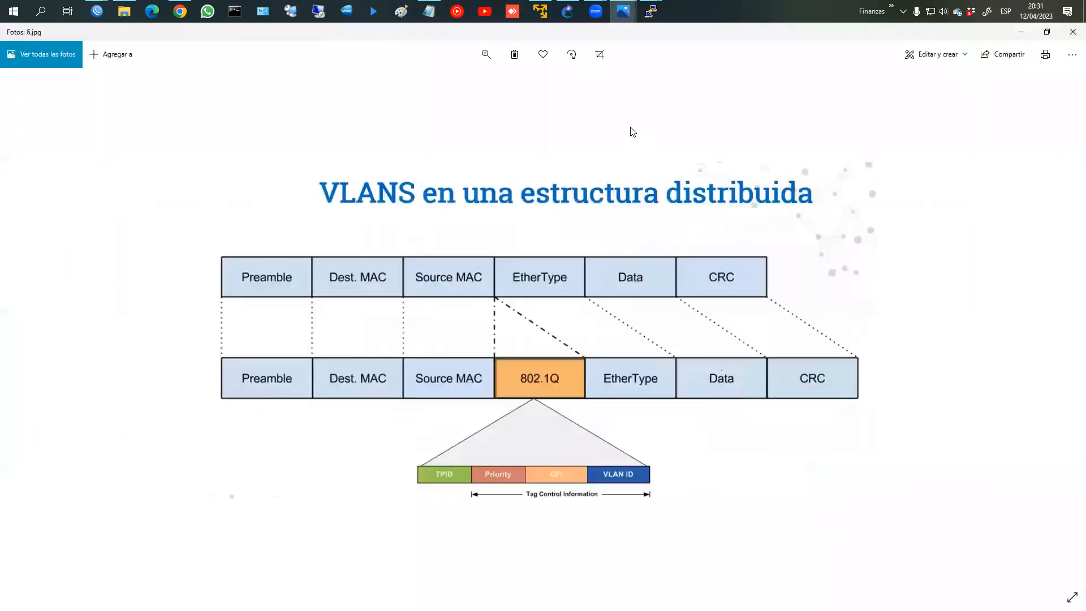
pyautogui.press('Right')
pyautogui.press('Right')
pyautogui.press('Right')
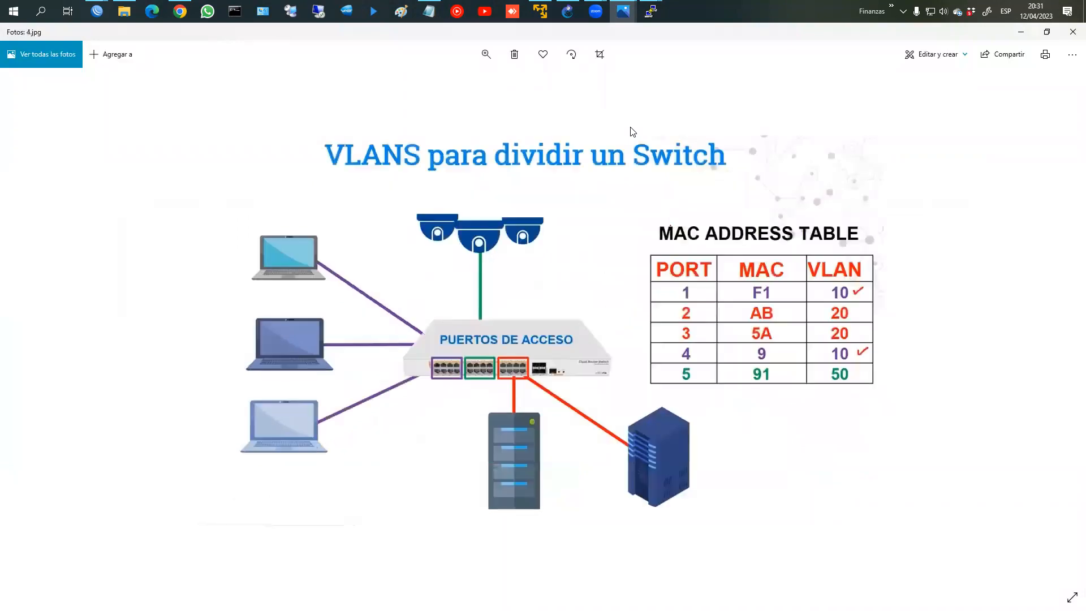
pyautogui.press('Right')
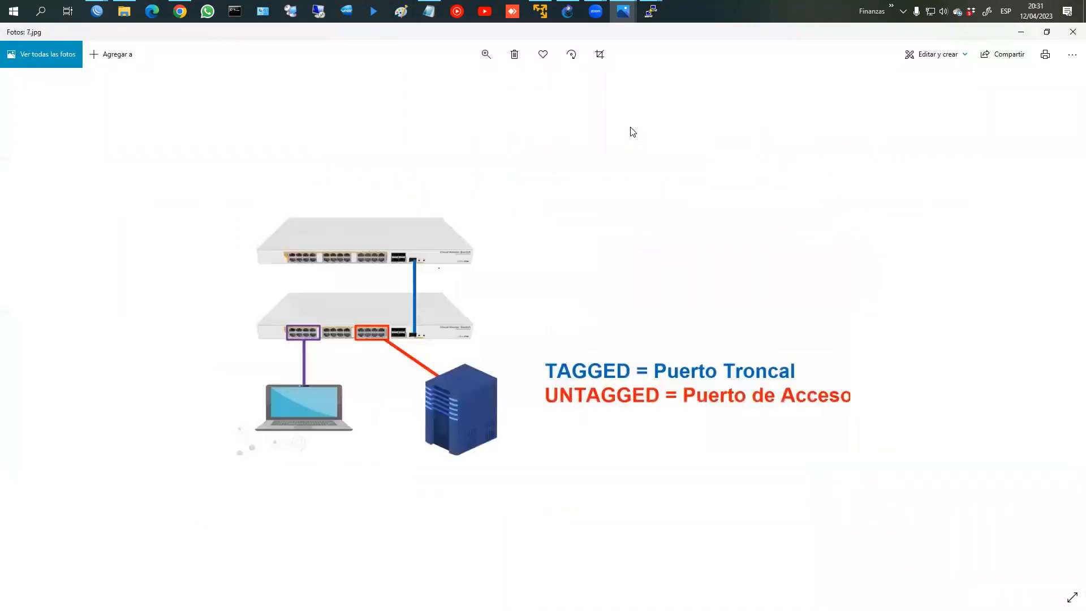
pyautogui.moveTo(538, 354); pyautogui.dragTo(820, 382)
pyautogui.moveTo(540, 384)
pyautogui.mouseDown()
pyautogui.moveTo(752, 414)
pyautogui.moveTo(851, 413)
pyautogui.mouseUp()
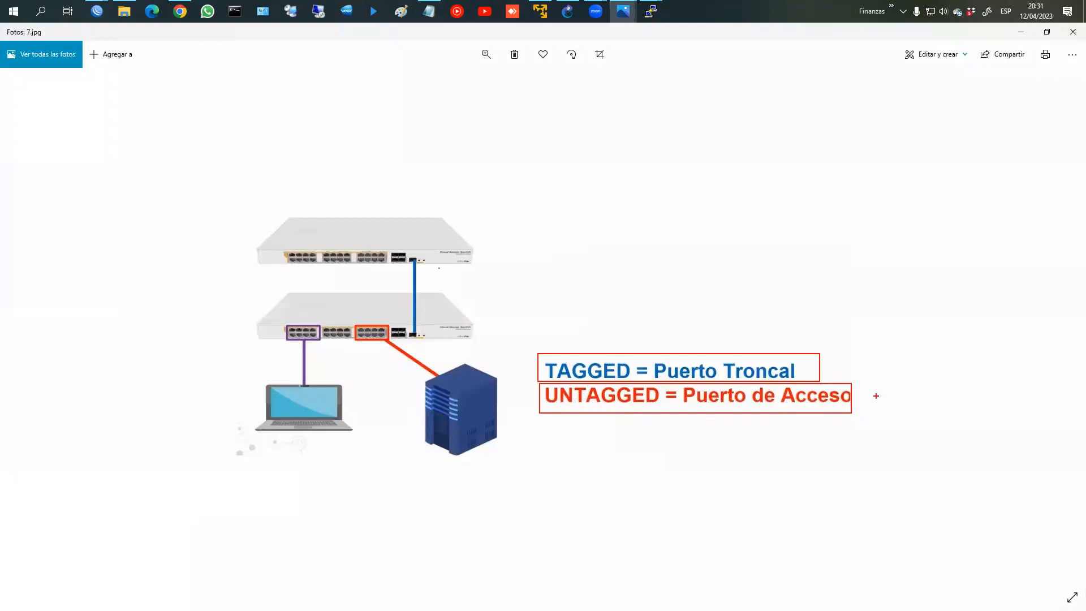
pyautogui.moveTo(888, 338); pyautogui.dragTo(888, 354)
pyautogui.moveTo(881, 372); pyautogui.dragTo(858, 394)
pyautogui.moveTo(885, 356); pyautogui.dragTo(827, 357)
pyautogui.press('Escape')
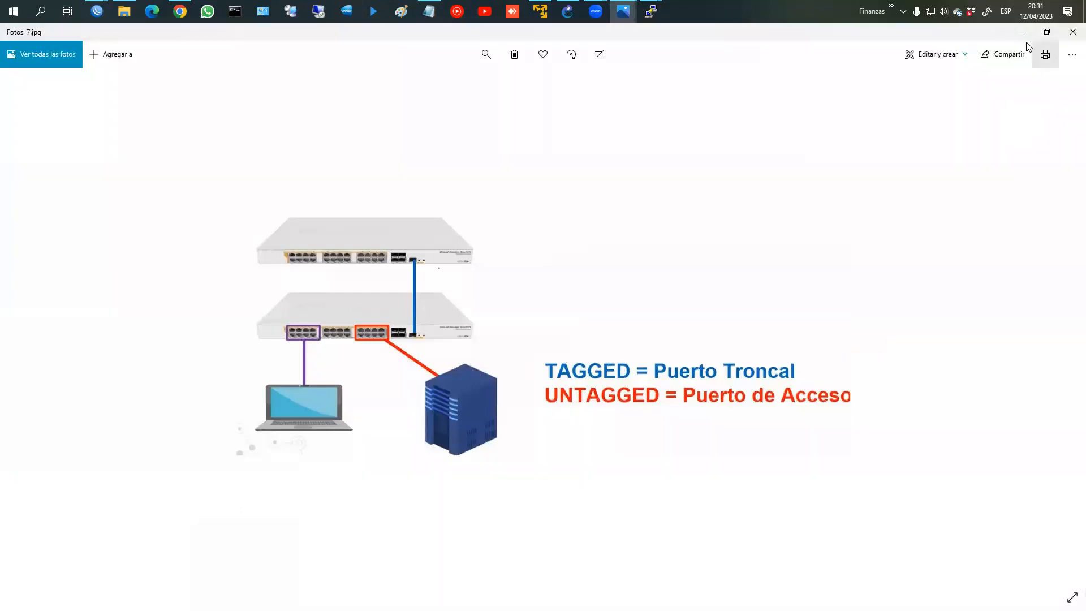
pyautogui.hotkey('alt', 'Tab')
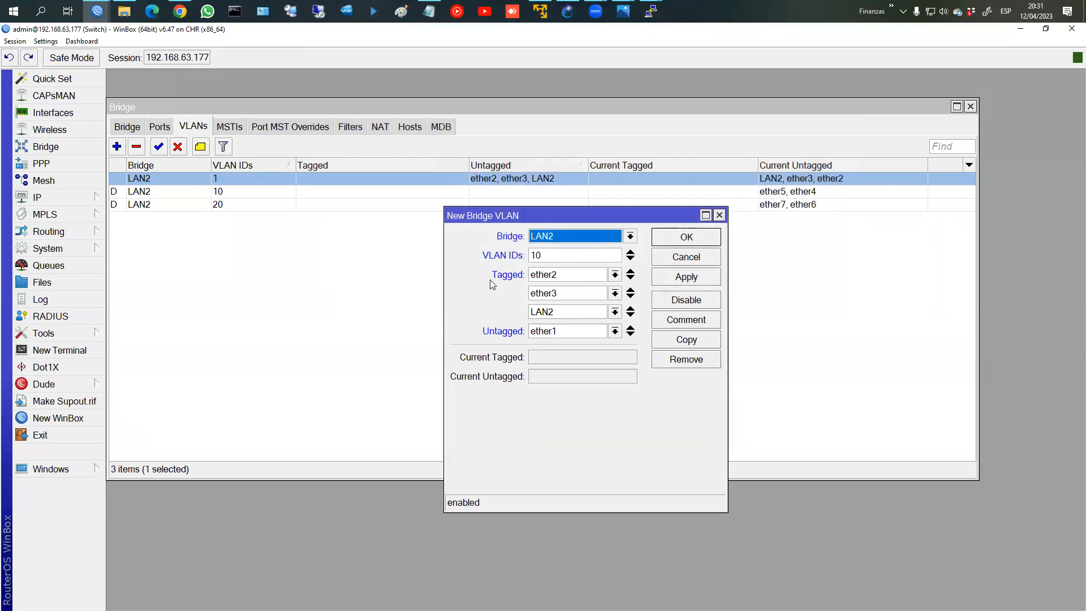
# Step: Make ether4 and ether5 untagged on VLAN 10, save it, and start a VLAN 20 entry
pyautogui.click(601, 332)
pyautogui.click(585, 387)
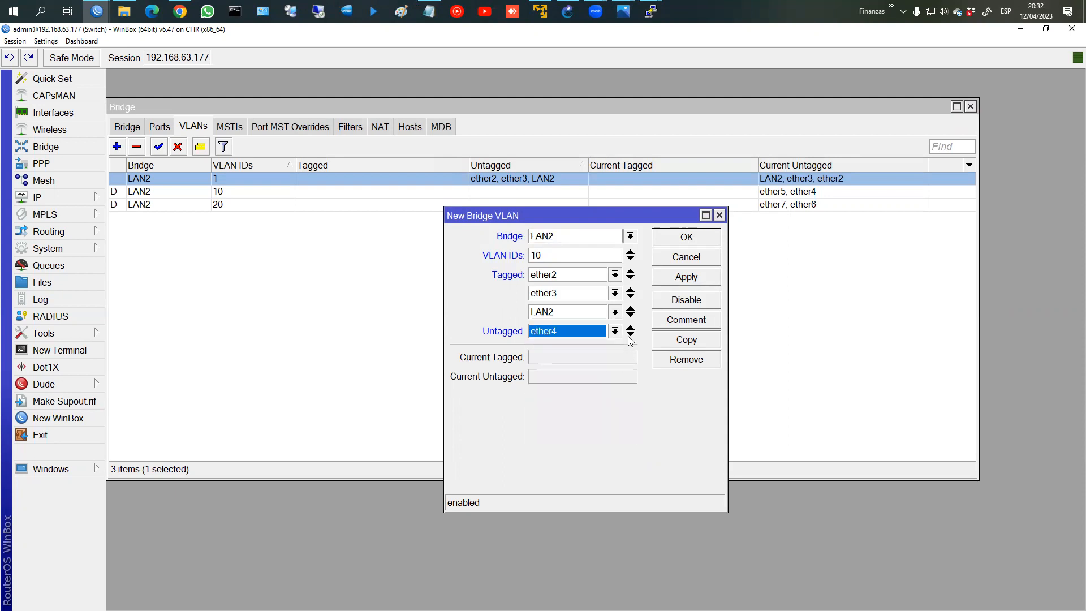
pyautogui.click(631, 340)
pyautogui.click(599, 350)
pyautogui.click(576, 416)
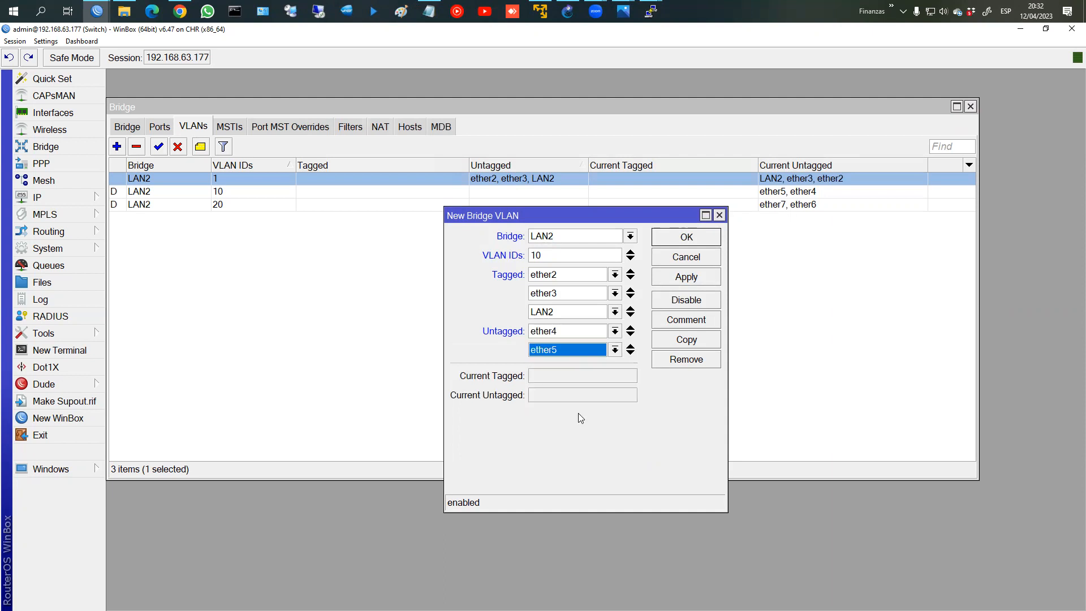
pyautogui.click(685, 278)
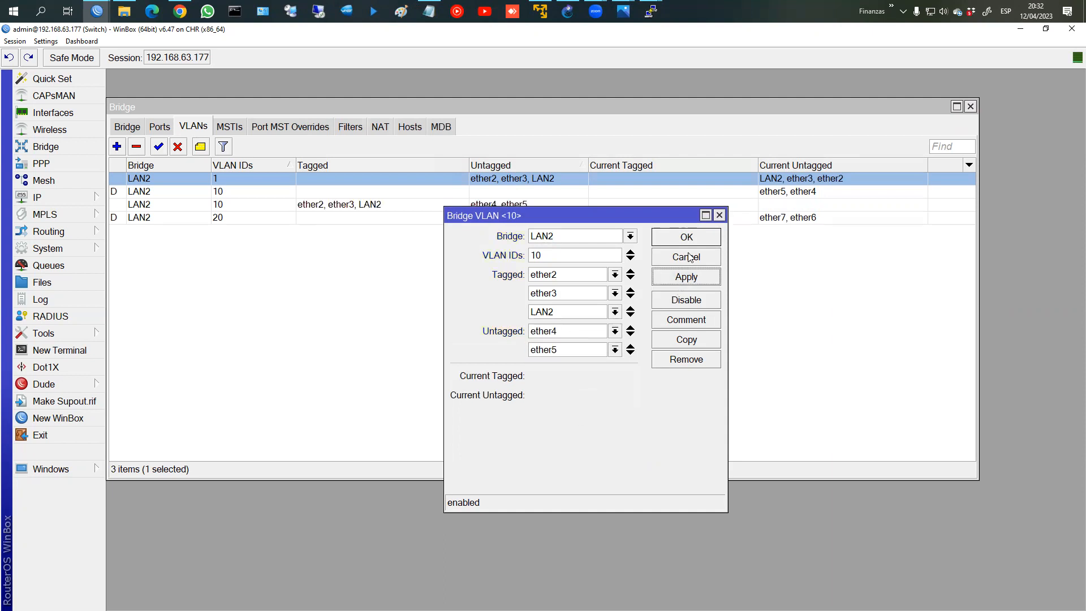
pyautogui.click(687, 238)
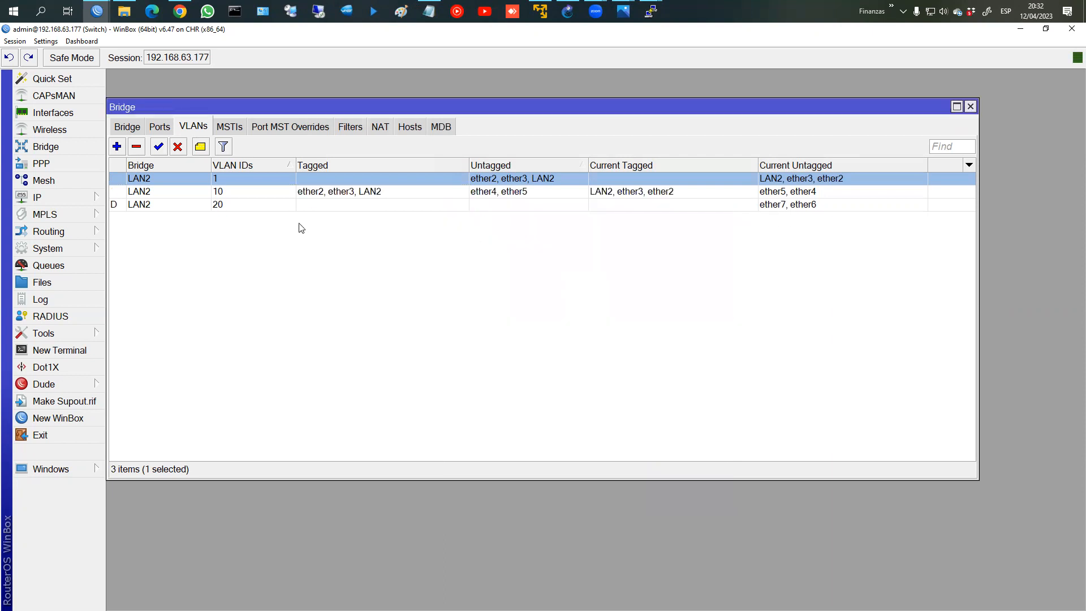
pyautogui.click(117, 147)
pyautogui.click(541, 255)
# Step: Set the new bridge VLAN ID to 20 with ether2, ether3 and LAN2 as tagged ports
pyautogui.doubleClick(541, 255)
pyautogui.write('20')
pyautogui.click(544, 275)
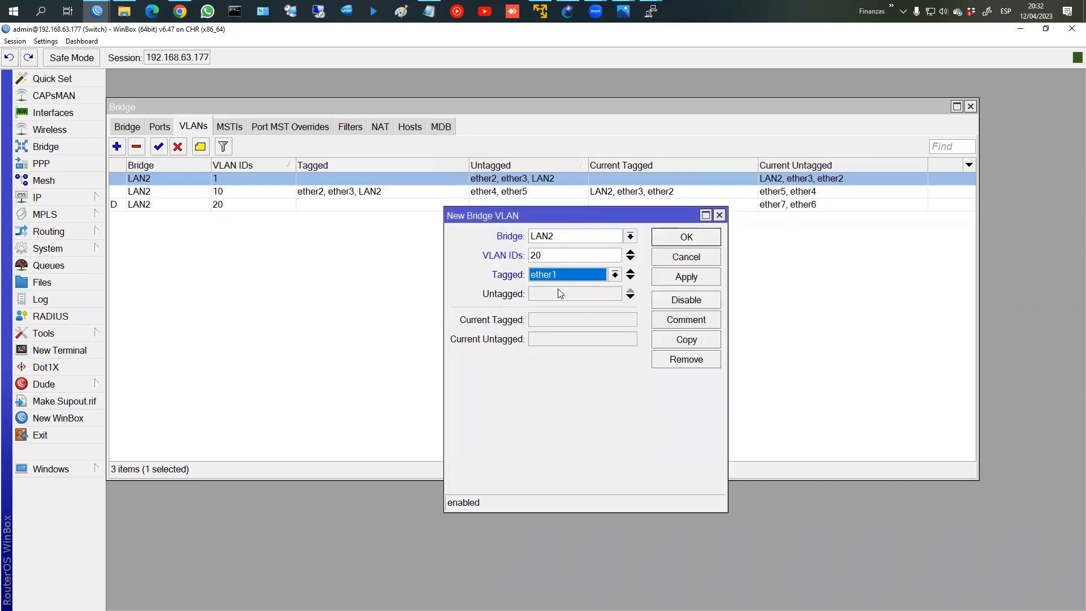
pyautogui.click(560, 294)
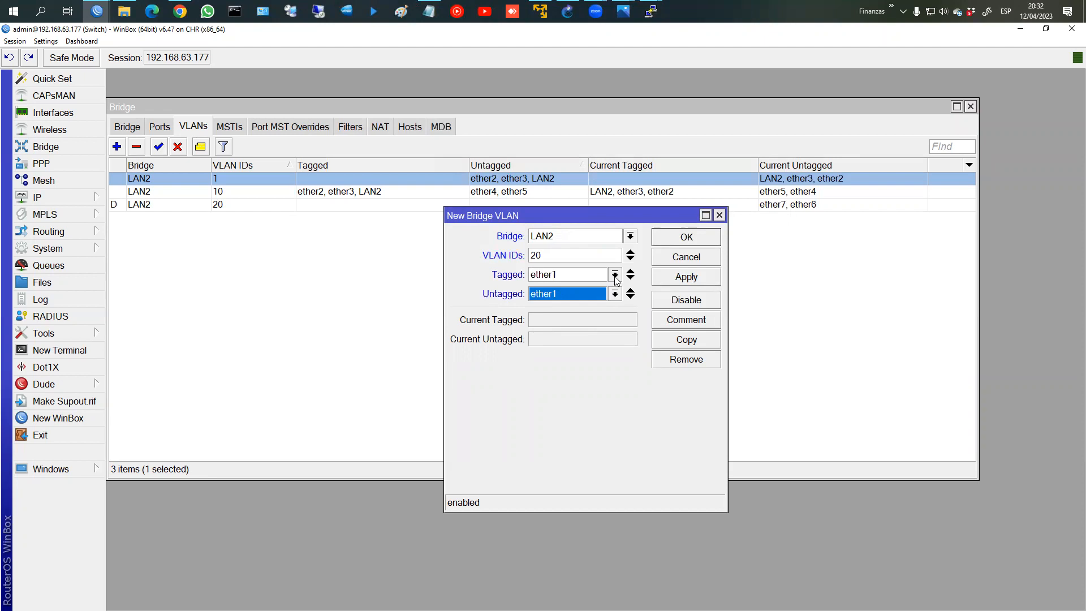
pyautogui.click(615, 276)
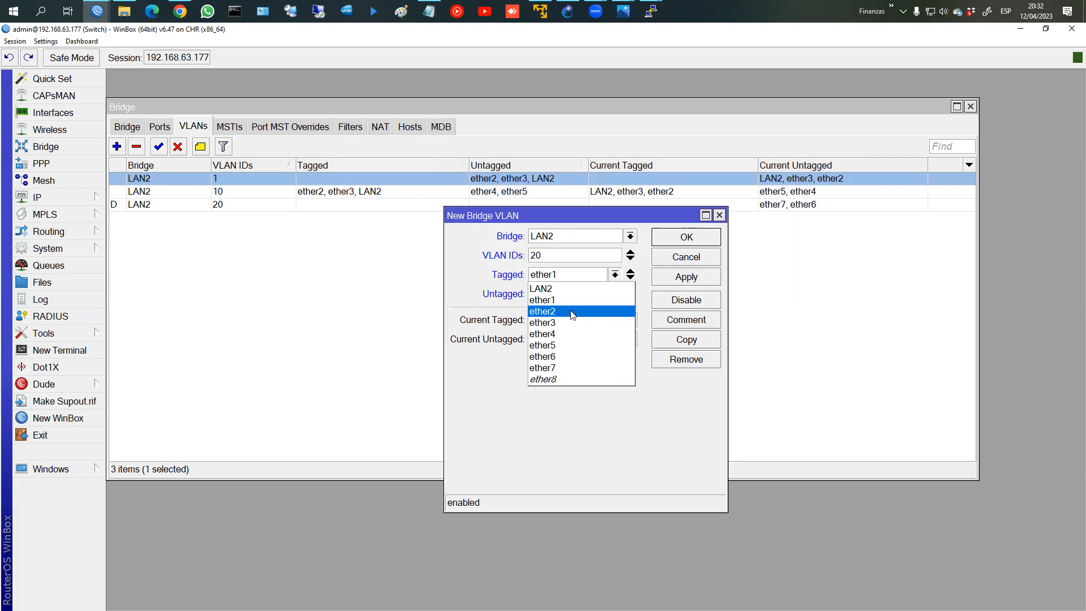
pyautogui.click(569, 275)
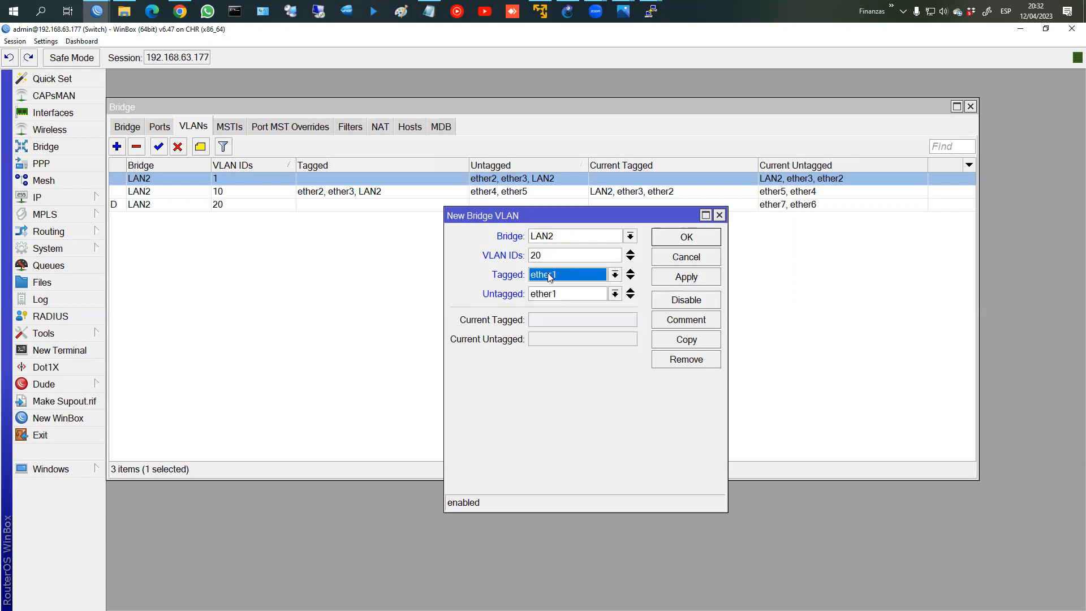
pyautogui.click(566, 279)
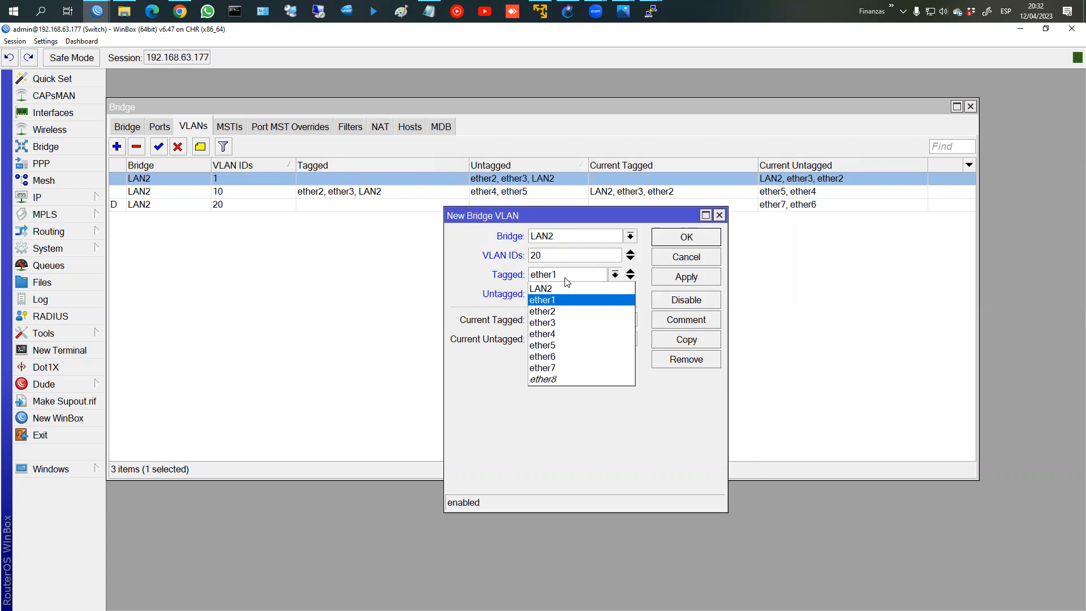
pyautogui.click(569, 312)
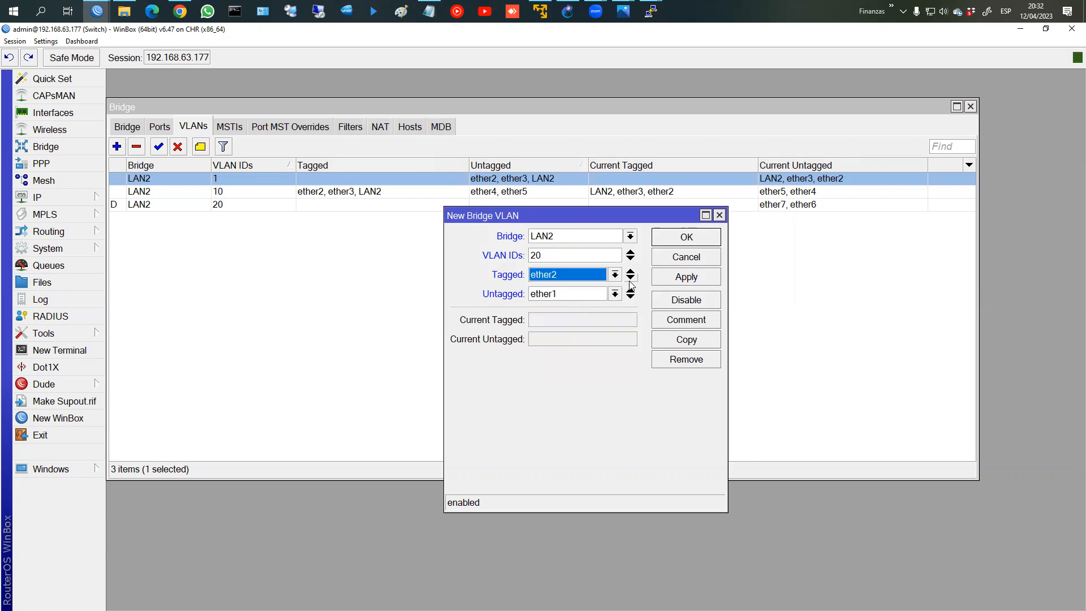
pyautogui.click(631, 280)
pyautogui.click(571, 297)
pyautogui.click(566, 345)
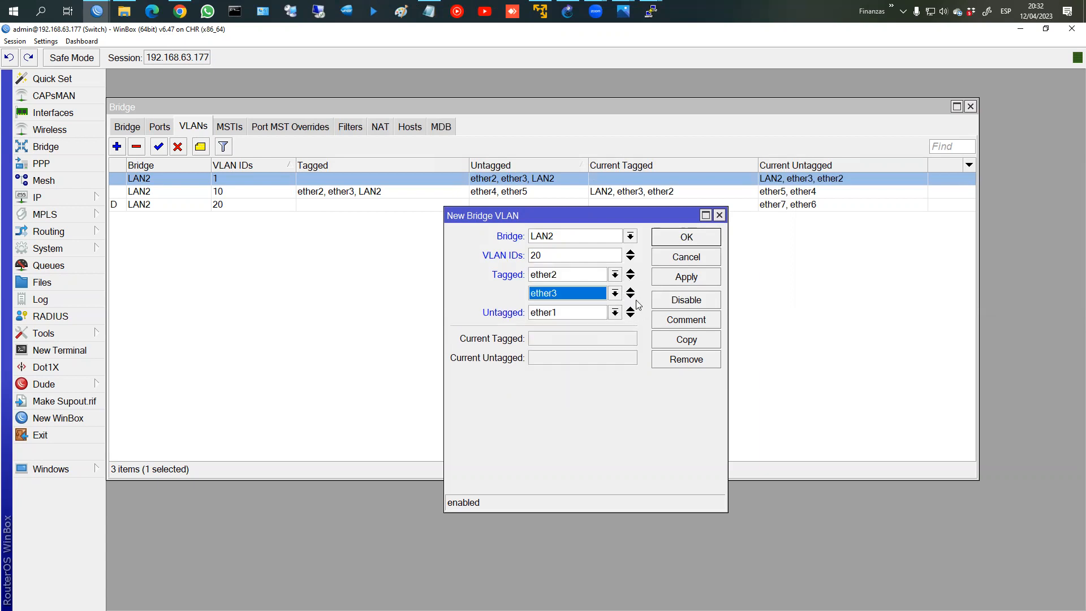
pyautogui.click(631, 296)
pyautogui.click(569, 312)
pyautogui.click(587, 326)
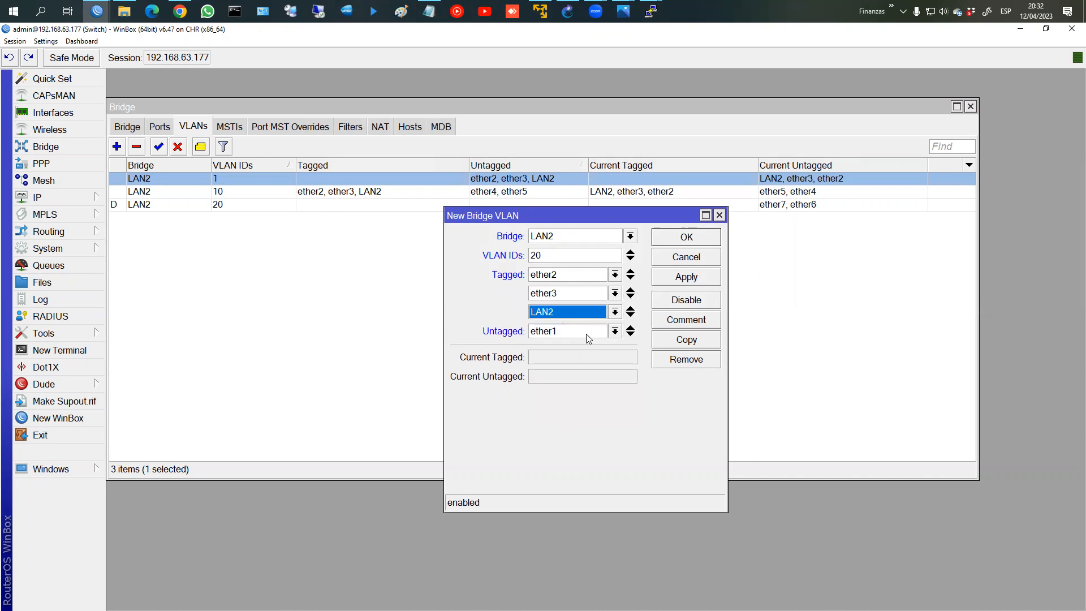
# Step: Add ether6 and ether7 as untagged ports and save the VLAN 20 entry
pyautogui.click(615, 332)
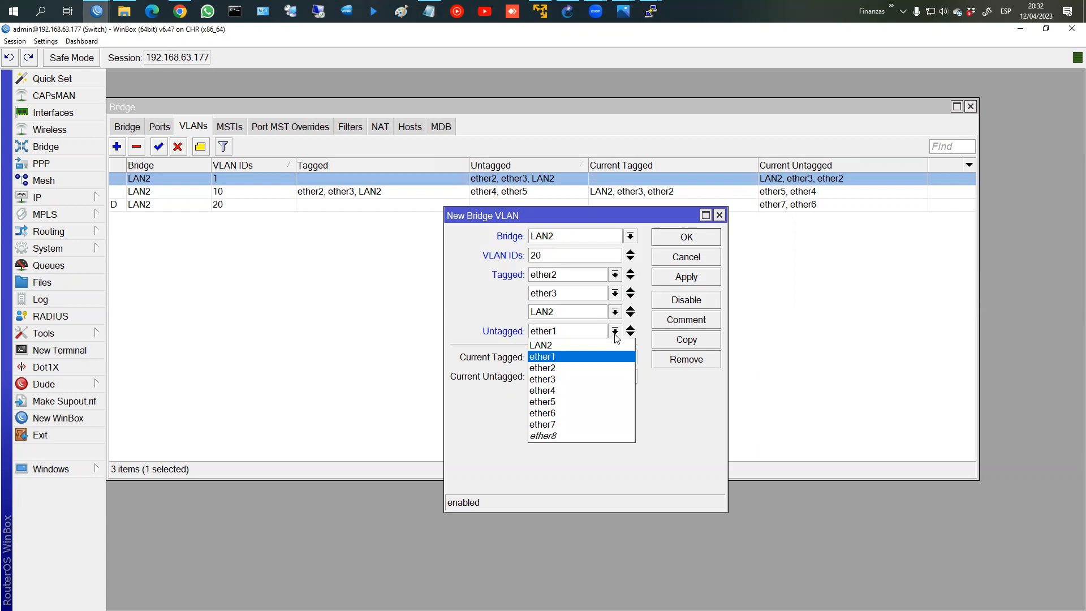
pyautogui.click(600, 413)
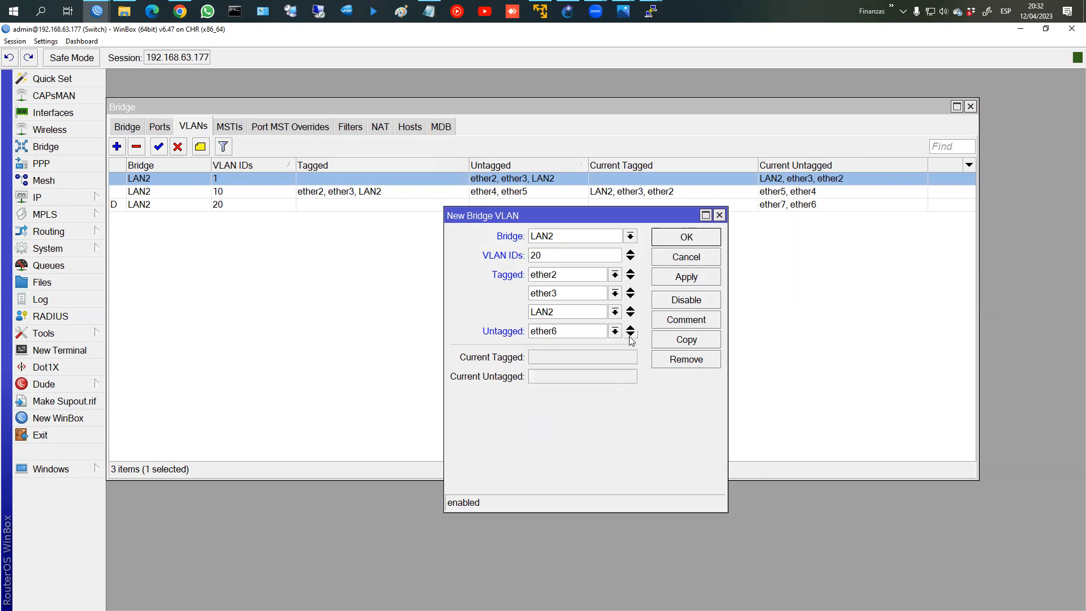
pyautogui.click(631, 335)
pyautogui.click(615, 350)
pyautogui.click(600, 443)
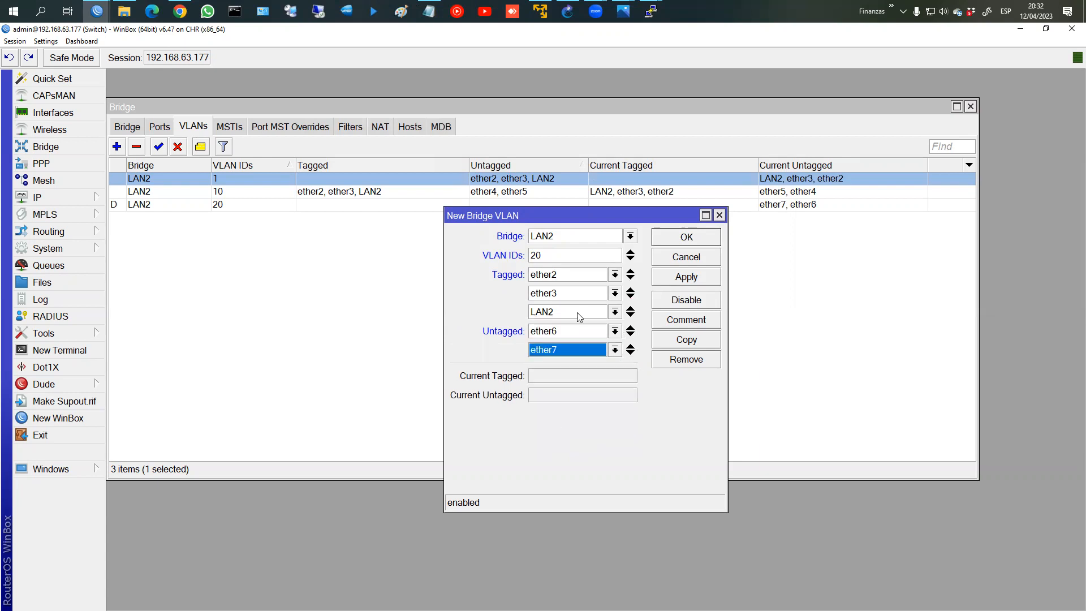
pyautogui.moveTo(522, 268)
pyautogui.mouseDown()
pyautogui.moveTo(534, 315)
pyautogui.moveTo(566, 315)
pyautogui.moveTo(527, 350)
pyautogui.moveTo(573, 359)
pyautogui.mouseUp()
pyautogui.moveTo(575, 284)
pyautogui.mouseDown()
pyautogui.moveTo(575, 299)
pyautogui.moveTo(593, 281)
pyautogui.mouseUp()
pyautogui.moveTo(579, 326); pyautogui.dragTo(589, 322)
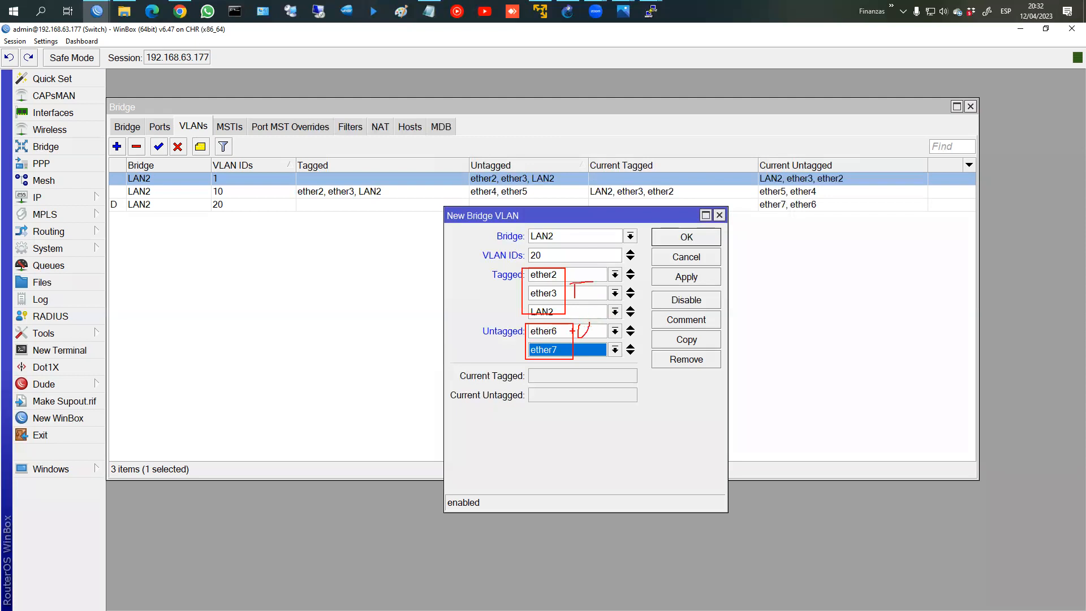
pyautogui.moveTo(541, 248)
pyautogui.mouseDown()
pyautogui.moveTo(526, 253)
pyautogui.moveTo(547, 251)
pyautogui.mouseUp()
pyautogui.press('Escape')
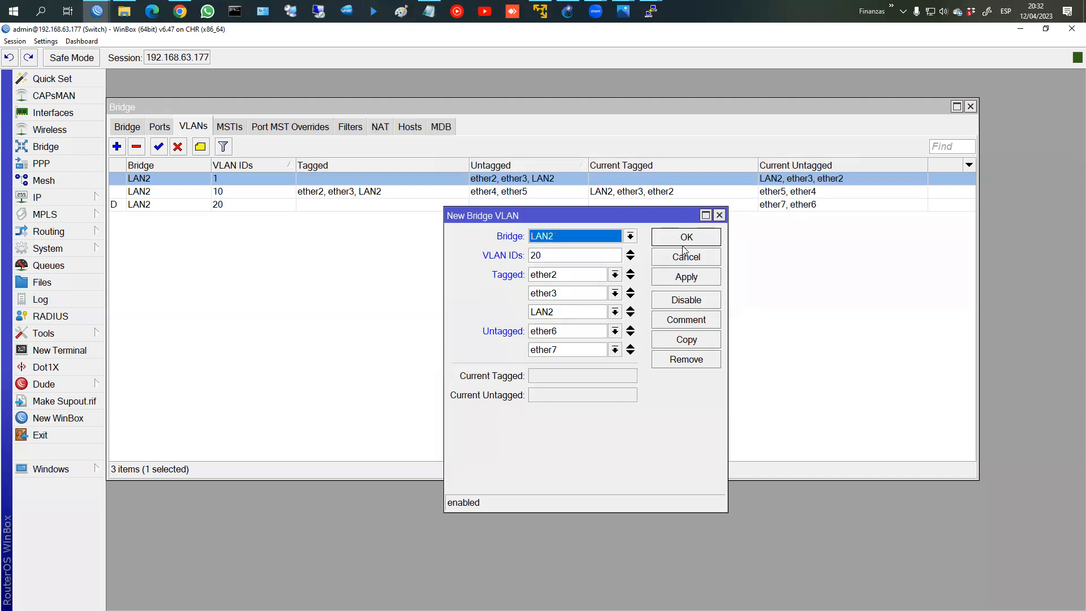
pyautogui.click(686, 238)
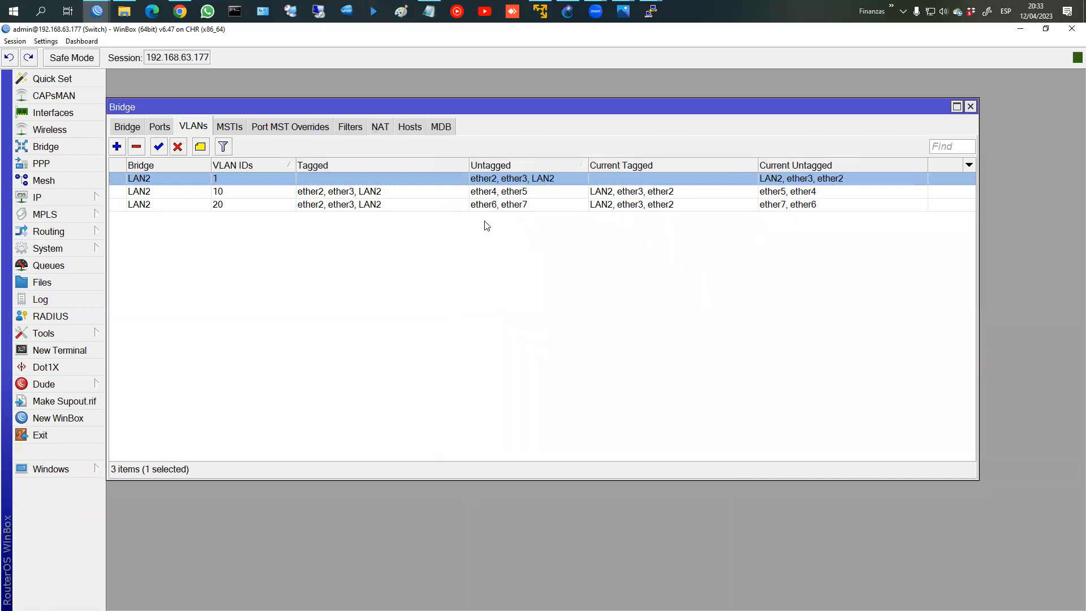
pyautogui.hotkey('ctrl', '2')
pyautogui.moveTo(296, 185); pyautogui.dragTo(562, 199)
pyautogui.moveTo(243, 193)
pyautogui.mouseDown()
pyautogui.moveTo(358, 214)
pyautogui.moveTo(542, 213)
pyautogui.mouseUp()
pyautogui.moveTo(241, 205); pyautogui.dragTo(270, 204)
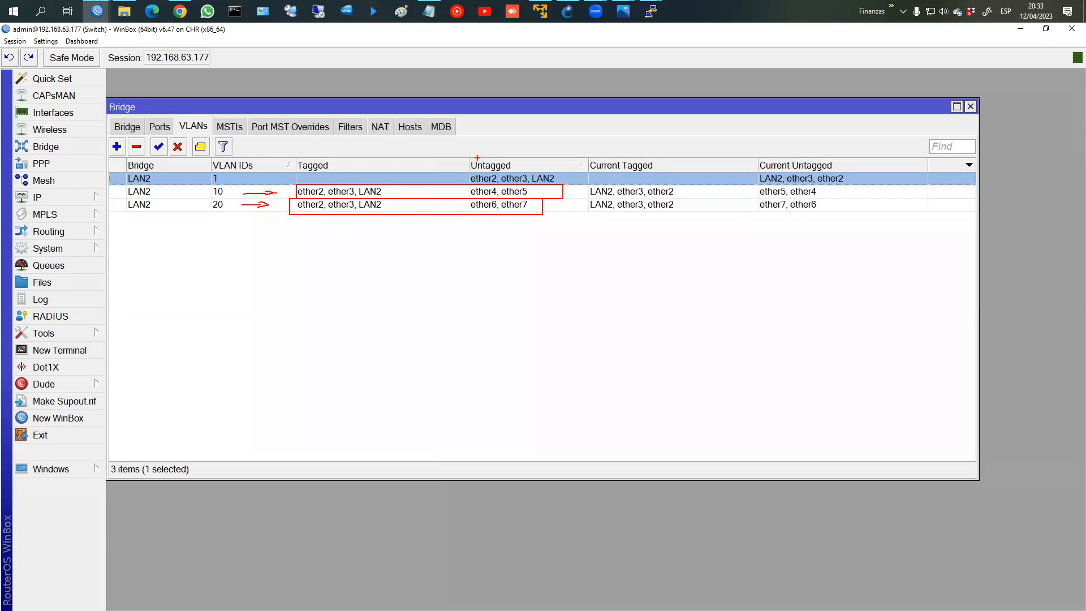
pyautogui.moveTo(493, 140)
pyautogui.mouseDown()
pyautogui.moveTo(477, 238)
pyautogui.moveTo(563, 185)
pyautogui.moveTo(465, 169)
pyautogui.mouseUp()
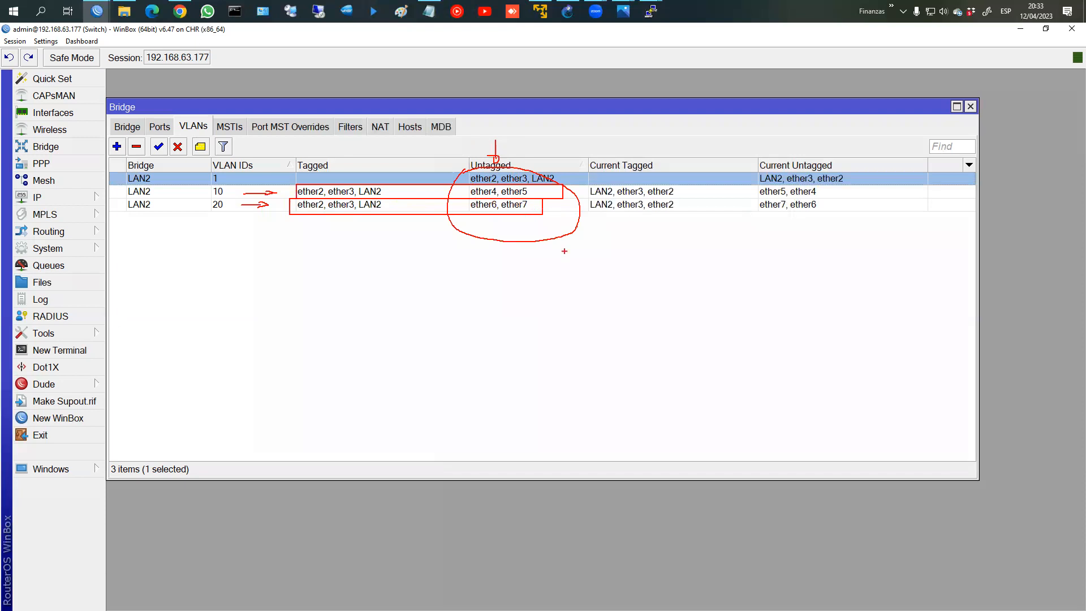
pyautogui.press('Escape')
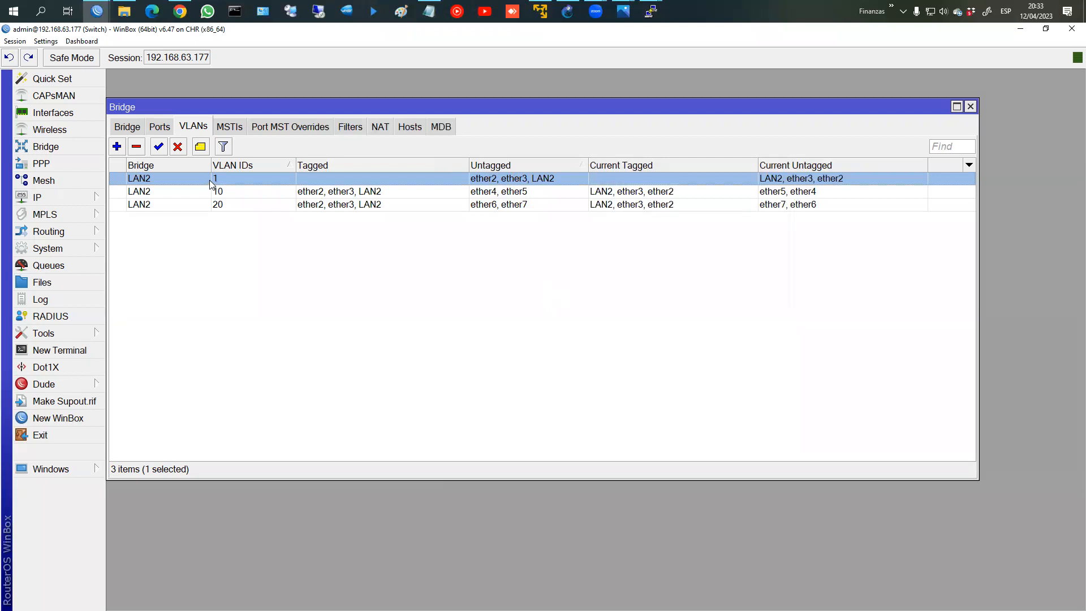
# Step: Review the bridge Ports and VLANs tables, then confirm VLAN Filtering is enabled on LAN2
pyautogui.click(130, 127)
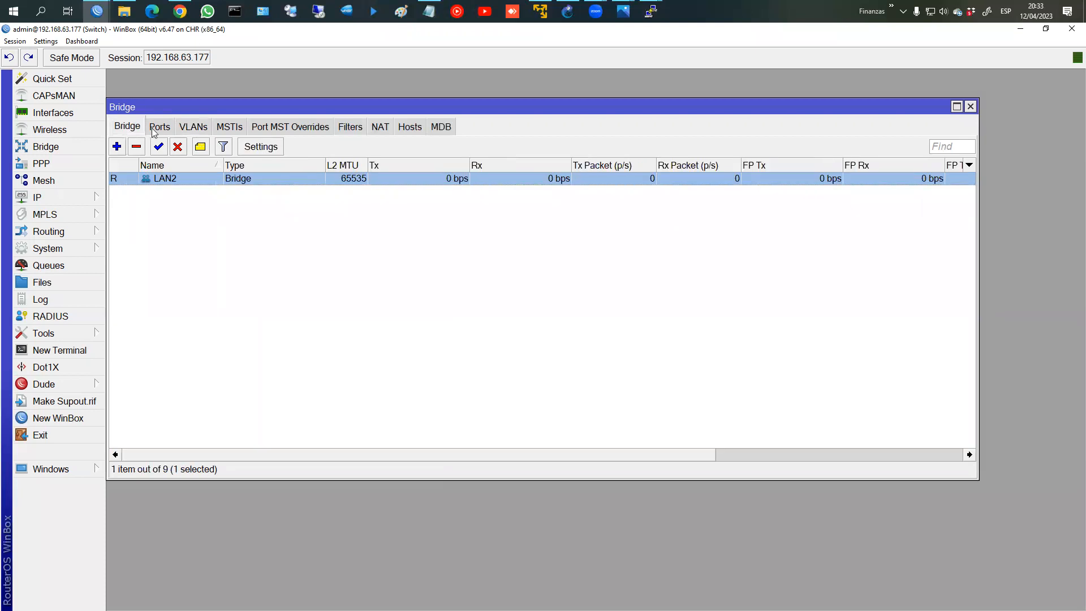
pyautogui.click(151, 130)
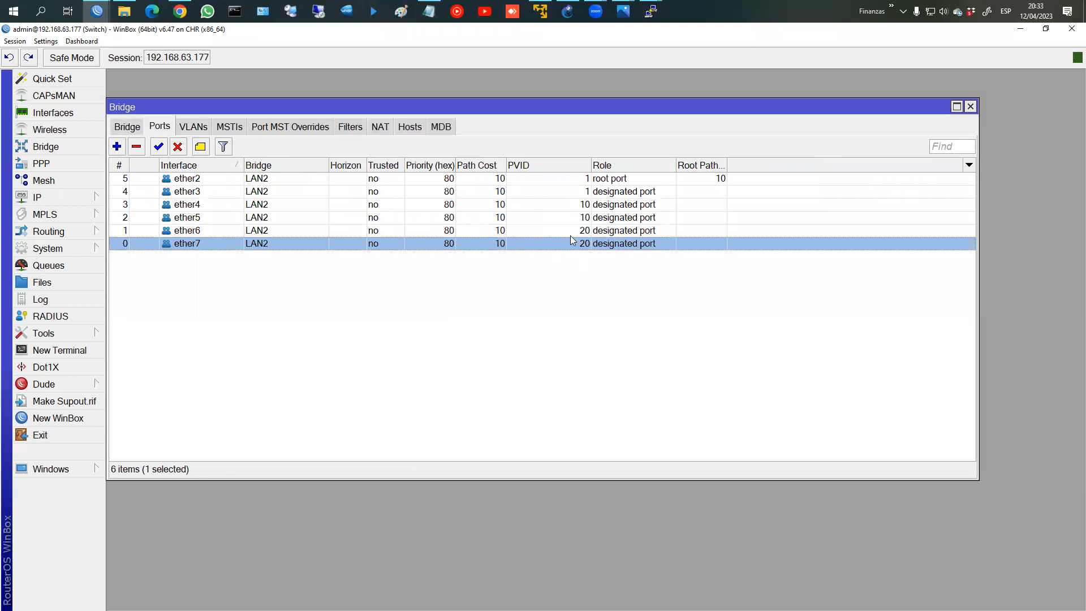
pyautogui.click(204, 134)
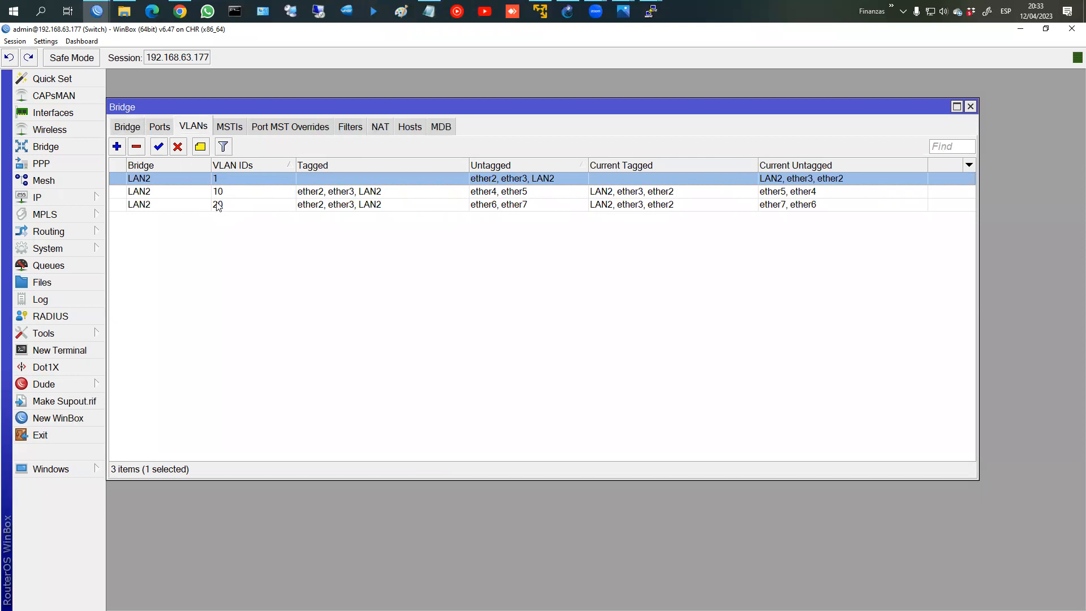
pyautogui.click(128, 129)
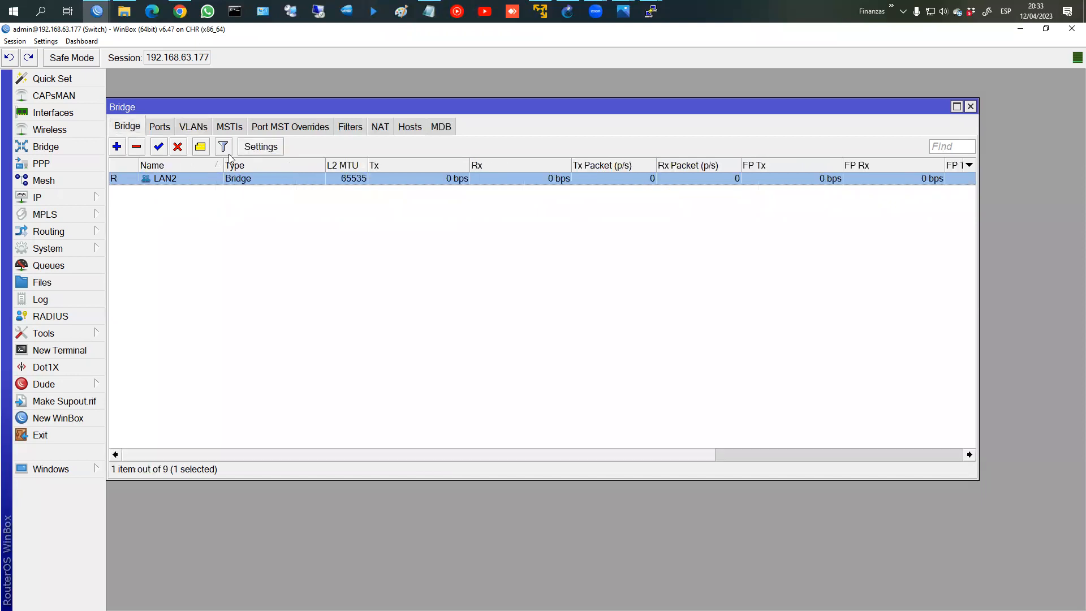
pyautogui.doubleClick(250, 179)
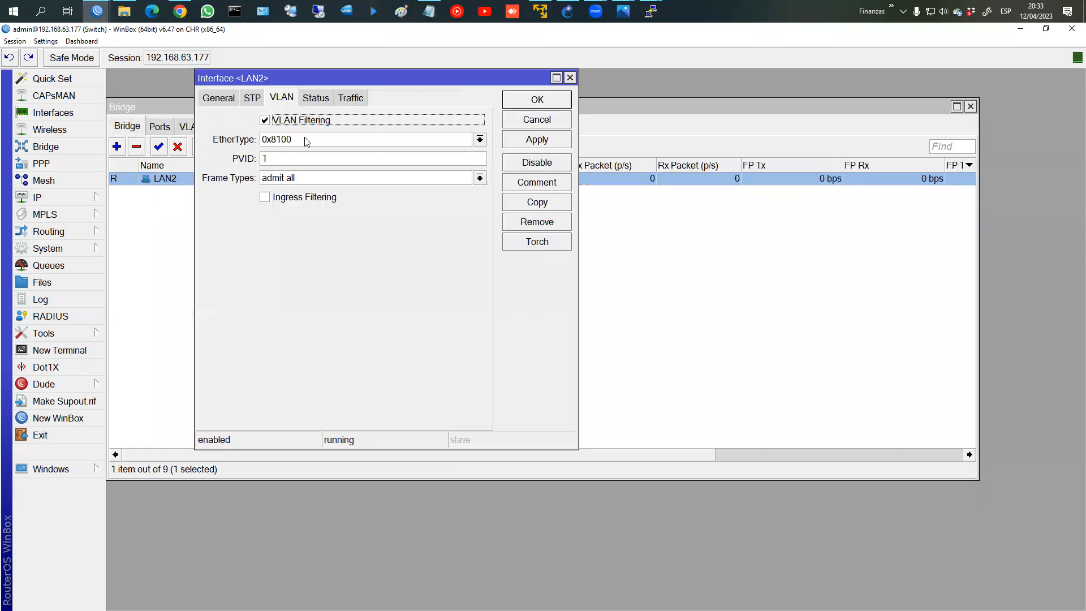
pyautogui.click(538, 101)
# Step: Close the Router and SW PuTTY console sessions, confirming each exit with Aceptar
pyautogui.moveTo(650, 16)
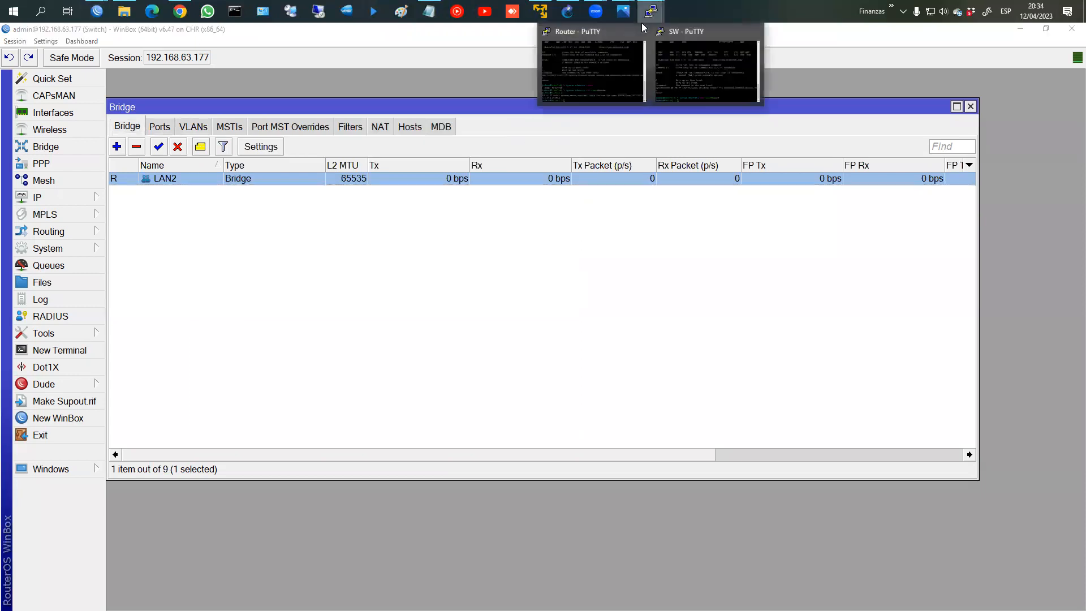
pyautogui.click(637, 32)
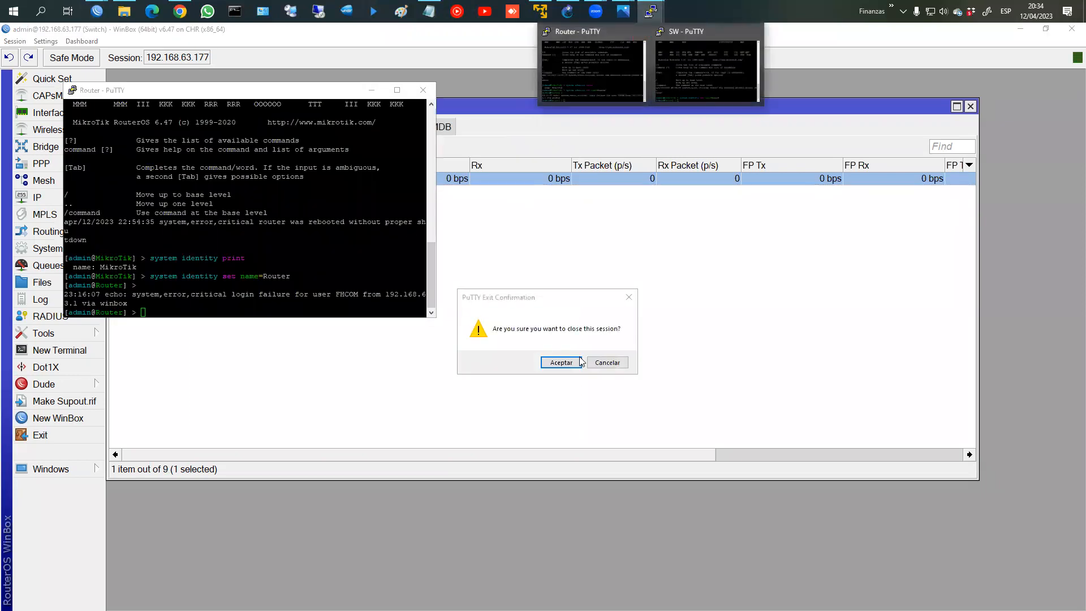
pyautogui.click(561, 362)
pyautogui.click(650, 11)
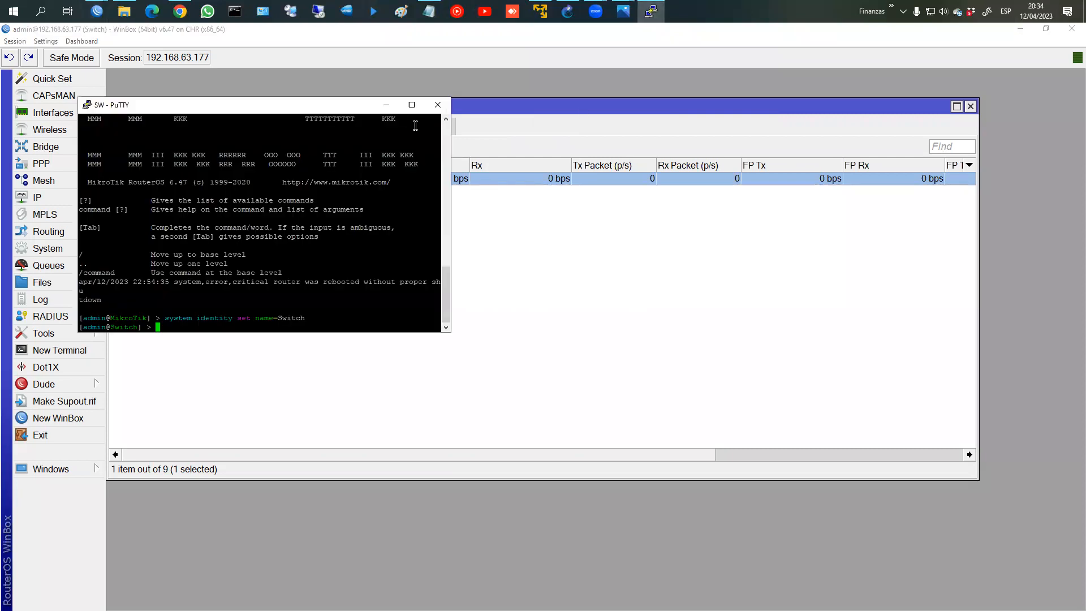
pyautogui.click(438, 105)
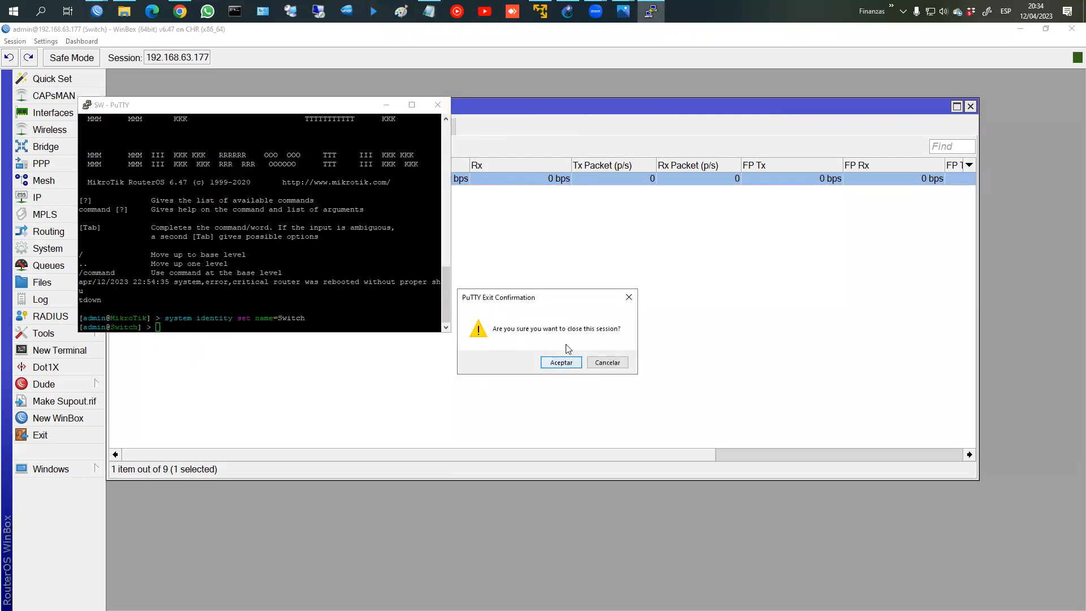
pyautogui.click(561, 363)
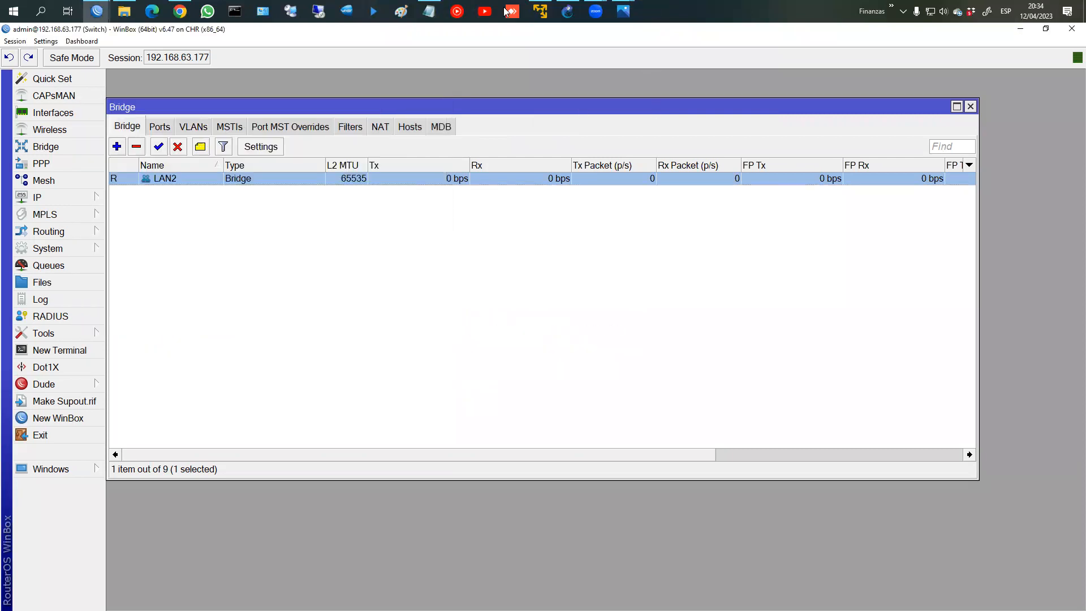
pyautogui.click(567, 12)
pyautogui.rightClick(547, 375)
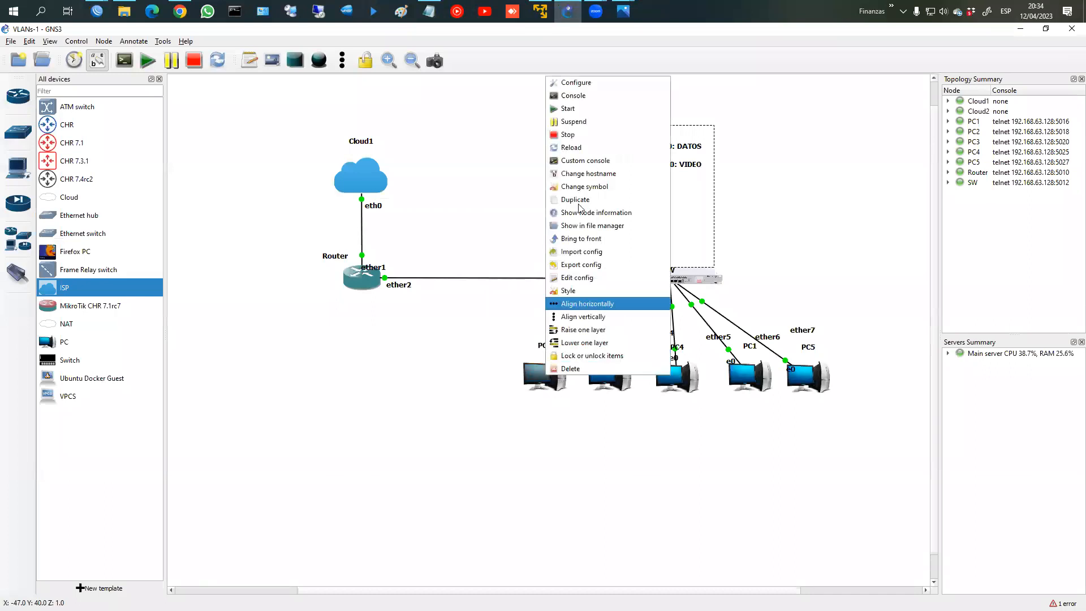
# Step: Open console sessions on the VPCS nodes PC3, PC2 and PC1
pyautogui.click(589, 98)
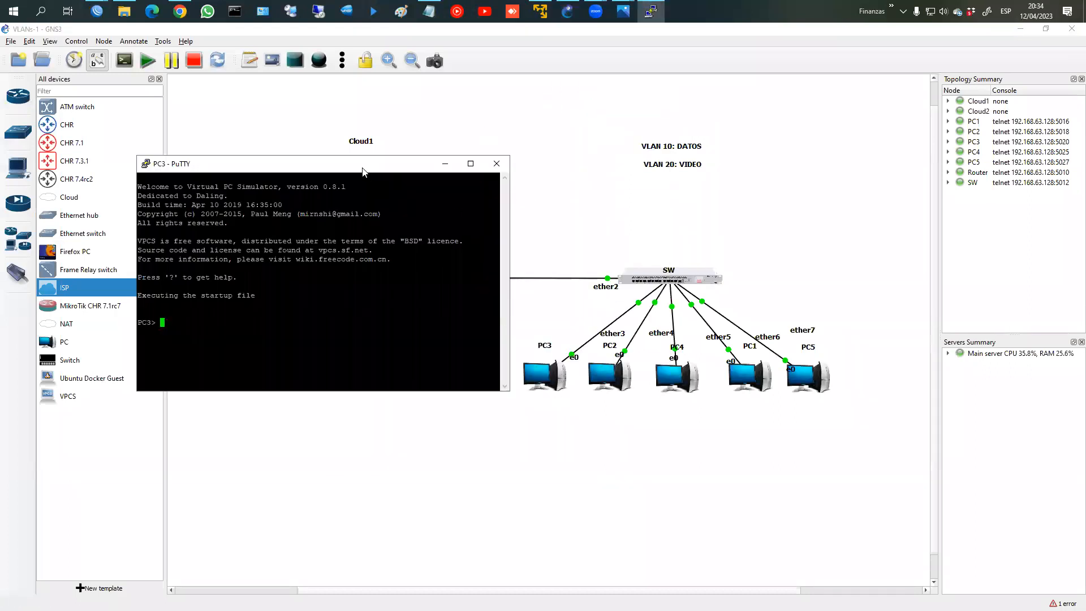
pyautogui.moveTo(362, 171); pyautogui.dragTo(288, 276)
pyautogui.rightClick(622, 376)
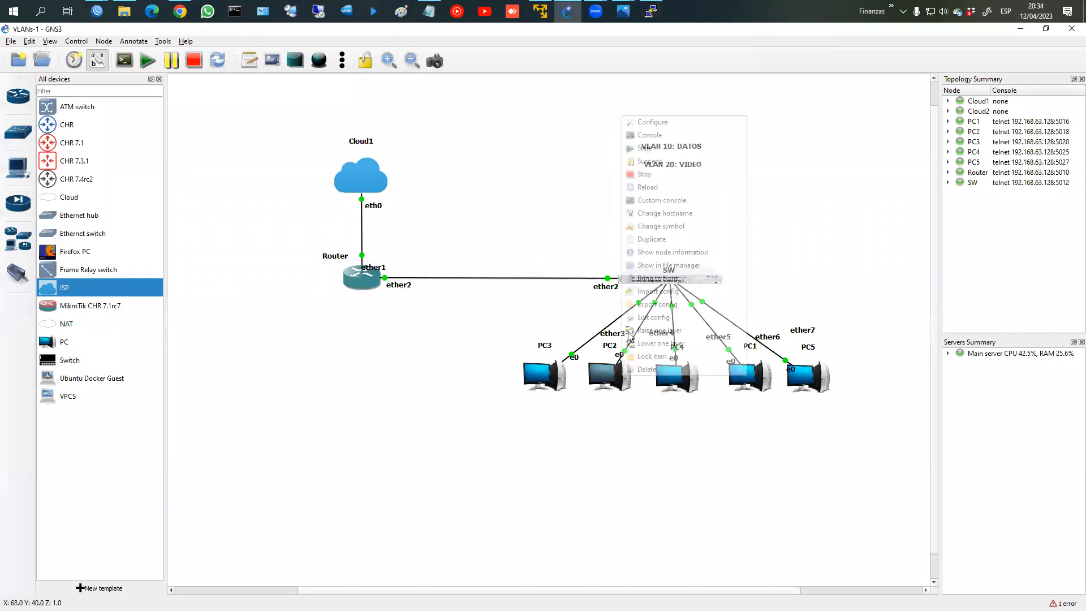
pyautogui.click(649, 134)
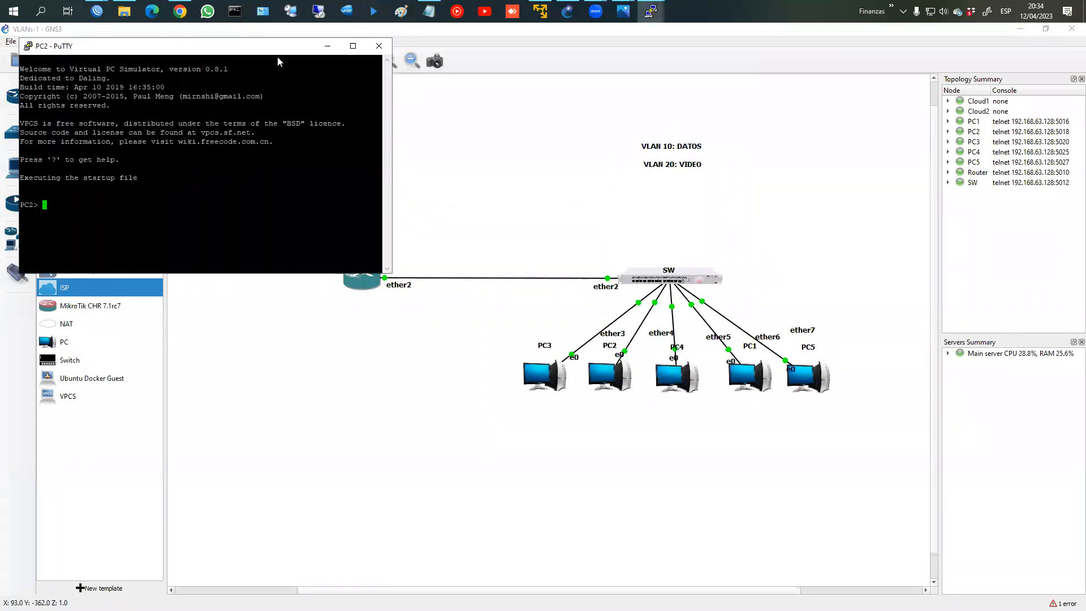
pyautogui.moveTo(277, 47); pyautogui.dragTo(592, 205)
pyautogui.rightClick(738, 368)
pyautogui.click(744, 372)
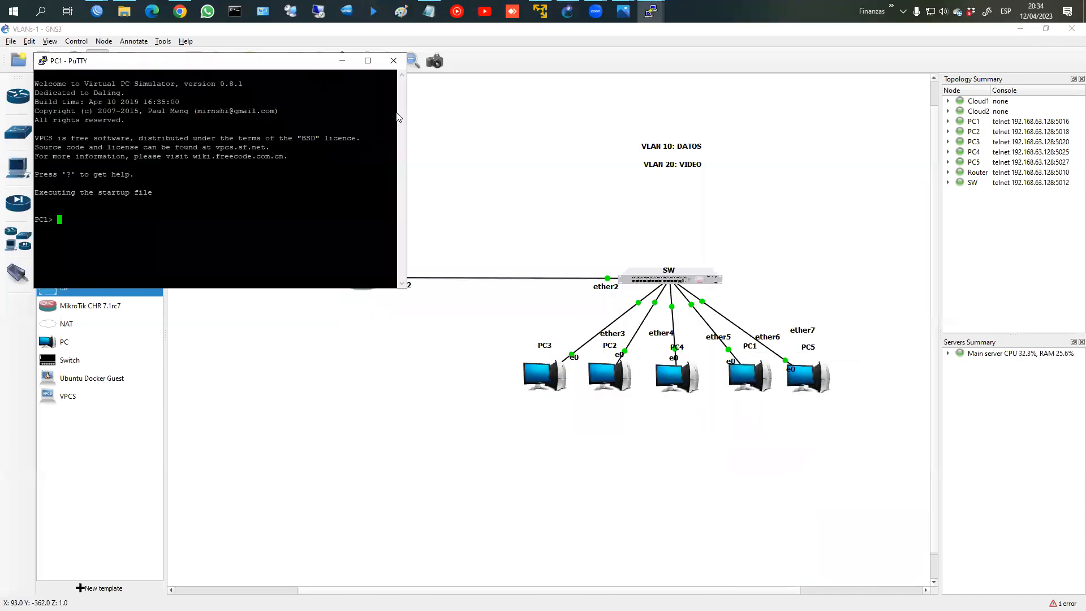
# Step: Arrange the PC1, PC2 and PC3 consoles side by side across the lower screen
pyautogui.click(628, 60)
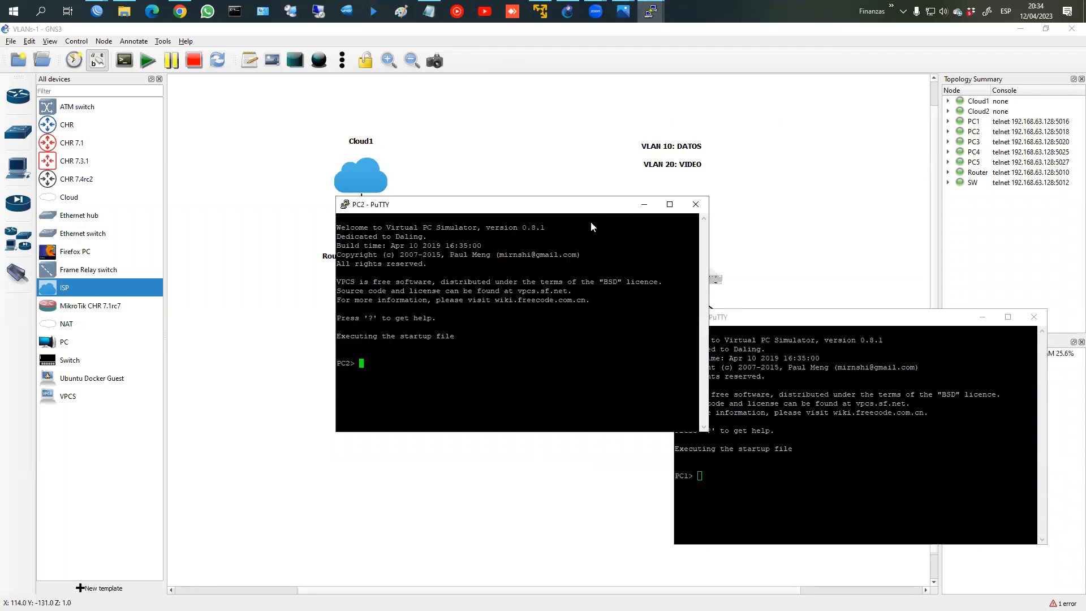
pyautogui.moveTo(590, 206); pyautogui.dragTo(554, 318)
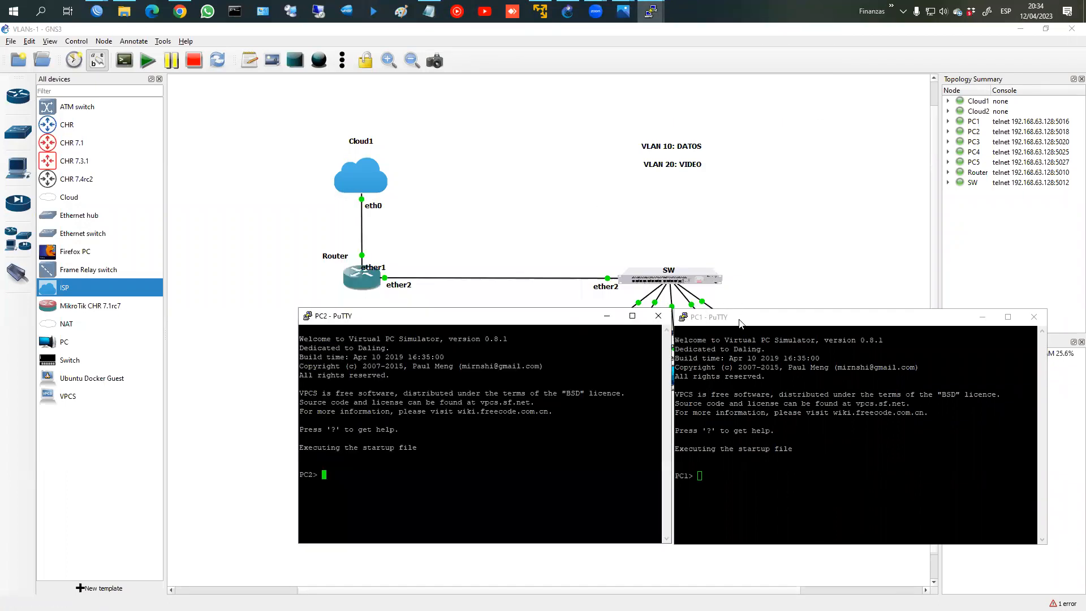
pyautogui.moveTo(740, 324); pyautogui.dragTo(780, 322)
pyautogui.moveTo(587, 318); pyautogui.dragTo(624, 315)
pyautogui.moveTo(652, 12)
pyautogui.click(535, 48)
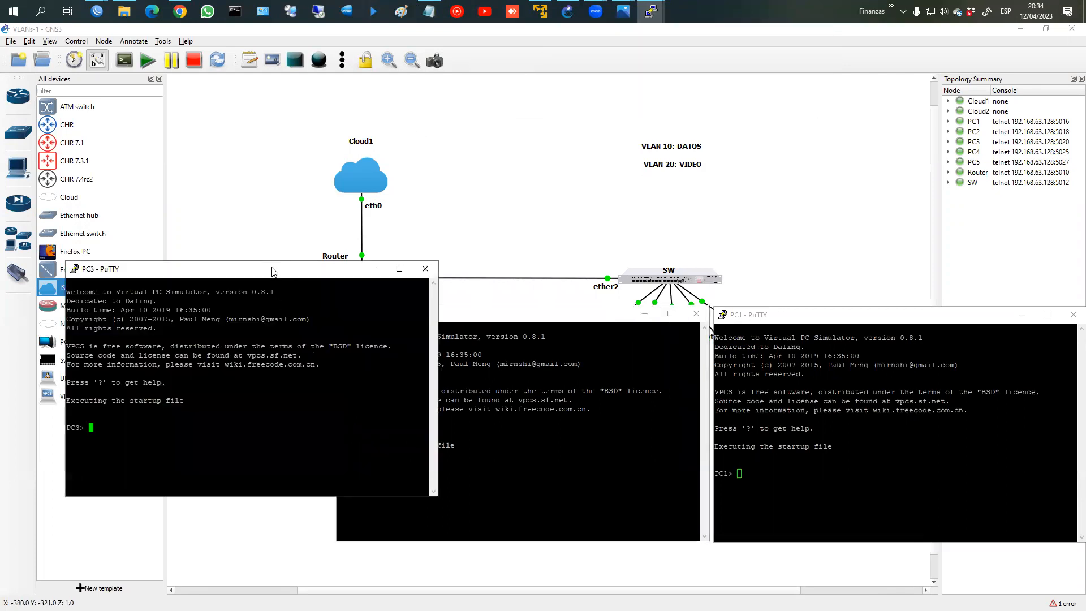
pyautogui.moveTo(271, 268); pyautogui.dragTo(199, 307)
pyautogui.moveTo(183, 407); pyautogui.dragTo(183, 411)
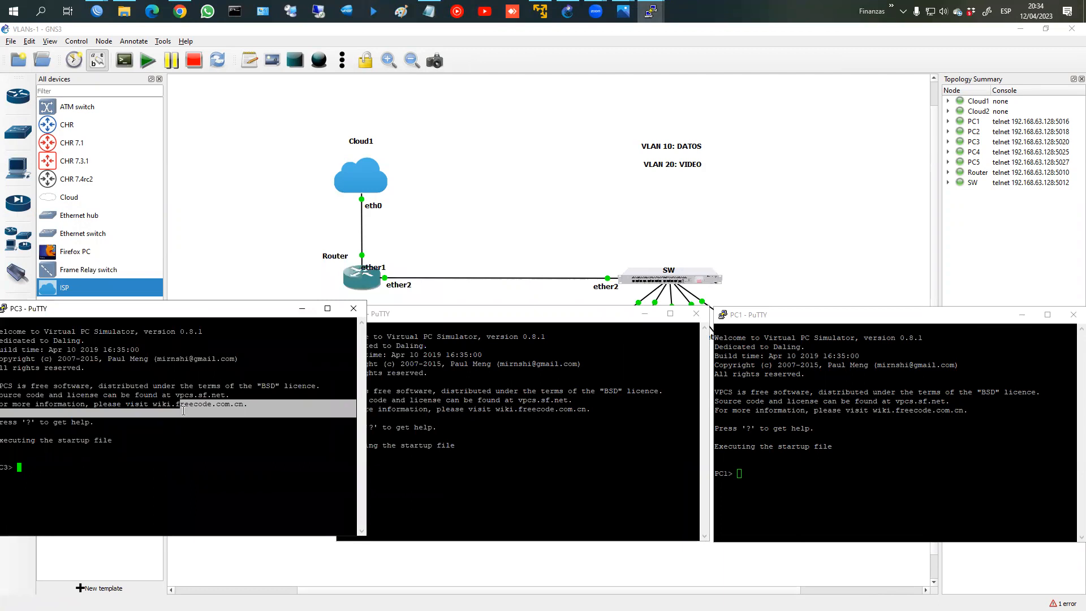
# Step: Run dhcp on PC3, PC2 and PC1 to request addresses
pyautogui.write('dhs')
pyautogui.press('BackSpace')
pyautogui.write('cp')
pyautogui.press('Return')
pyautogui.click(567, 498)
pyautogui.write('dhcp')
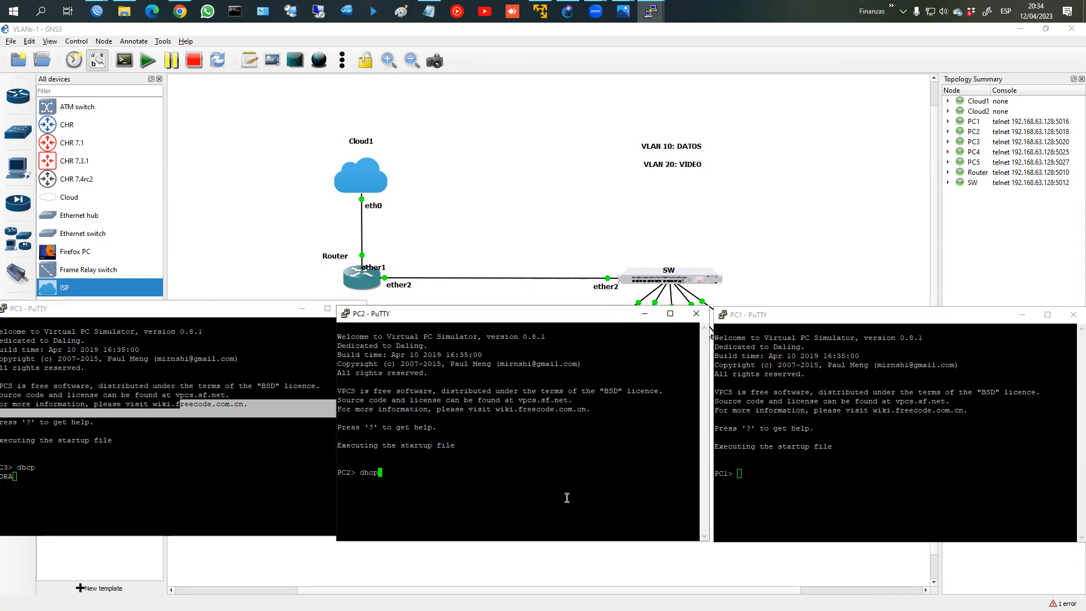
pyautogui.press('Return')
pyautogui.click(805, 503)
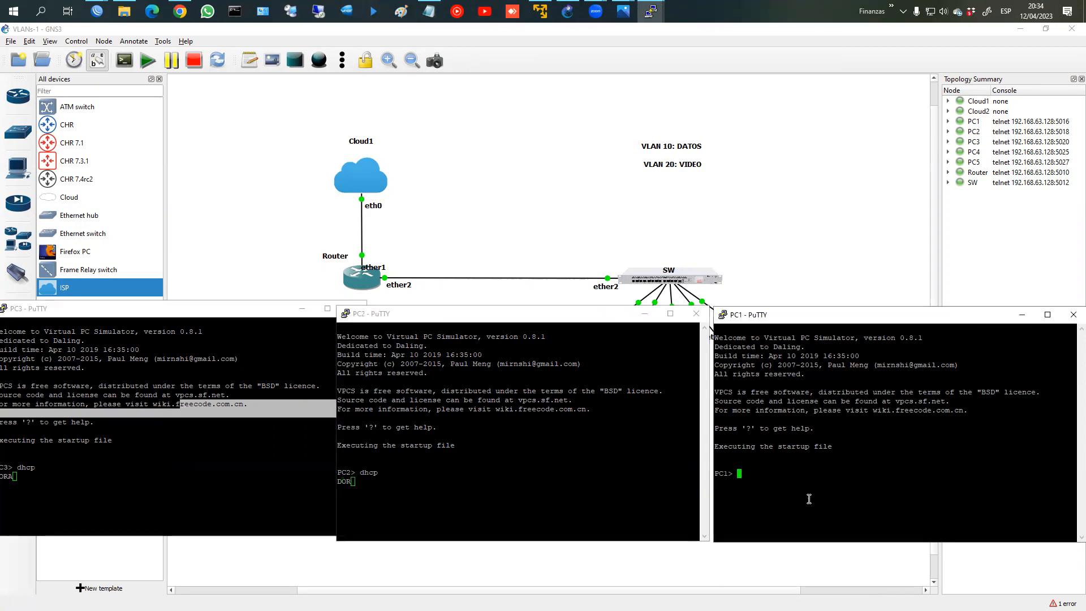
pyautogui.write('dhcp')
pyautogui.press('Return')
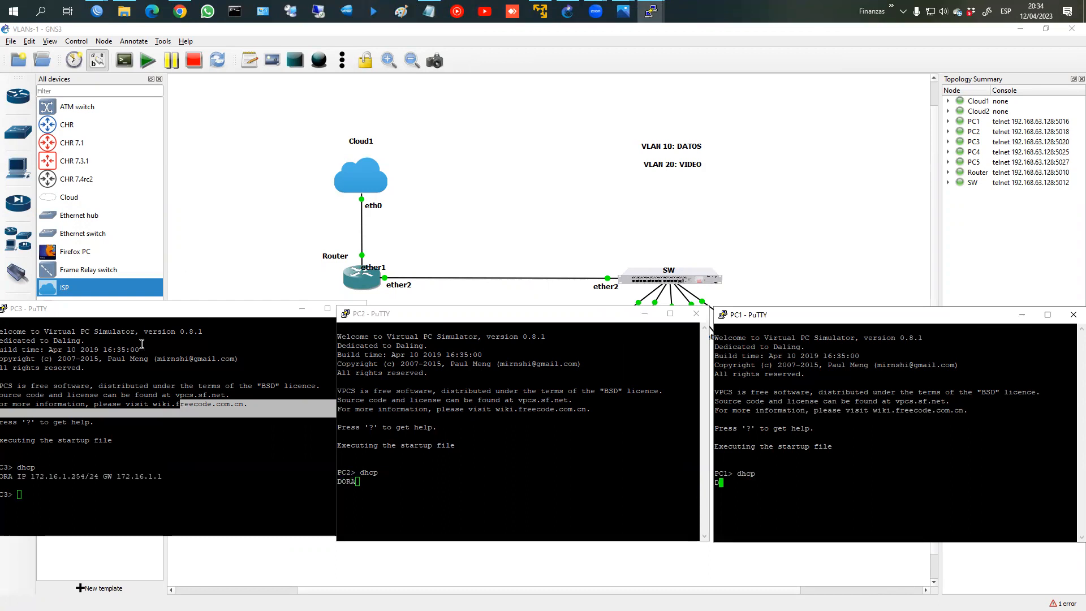
# Step: Highlight the leased addresses 172.16.1.254, 172.16.10.254 and 172.16.20.254 in each console
pyautogui.moveTo(31, 474); pyautogui.dragTo(86, 478)
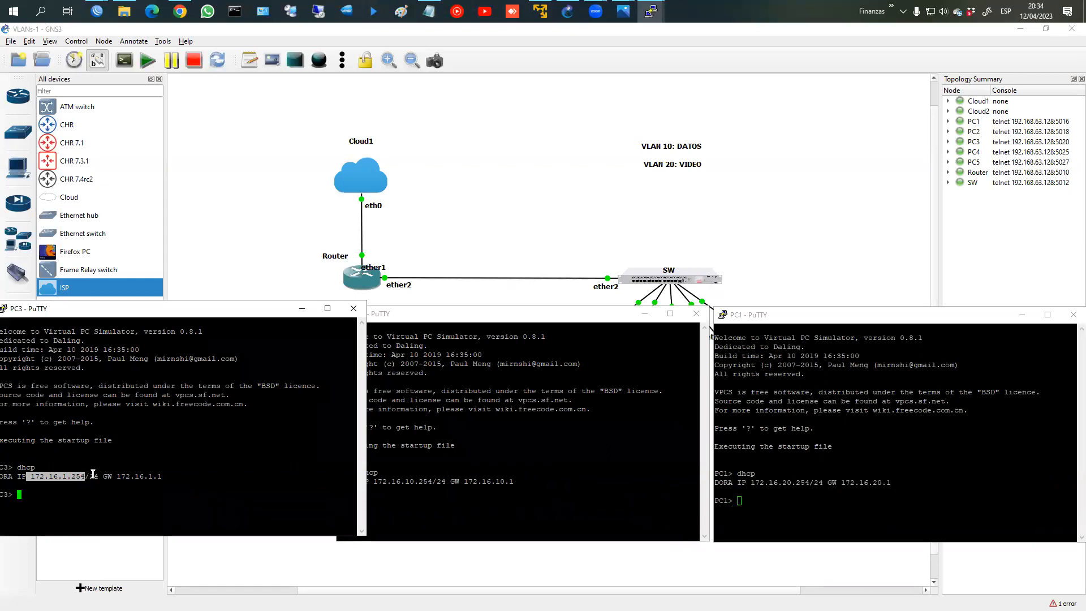
pyautogui.click(389, 509)
pyautogui.moveTo(374, 481); pyautogui.dragTo(435, 485)
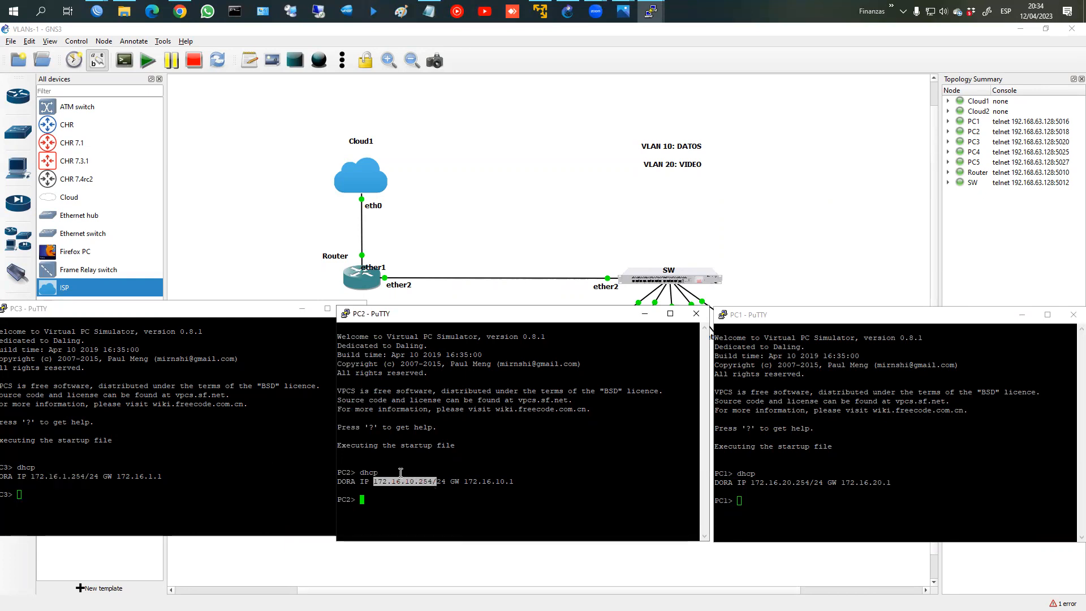
pyautogui.moveTo(753, 484); pyautogui.dragTo(814, 492)
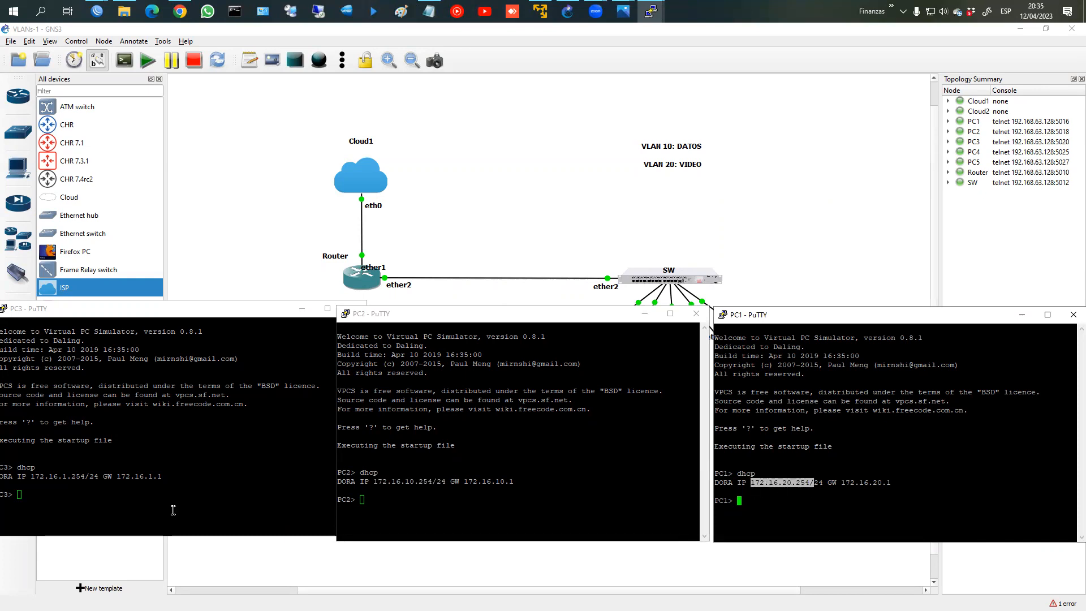
pyautogui.click(113, 501)
# Step: Ping the gateway 172.16.1.1 from PC3, correcting the mistyped address
pyautogui.write('pi')
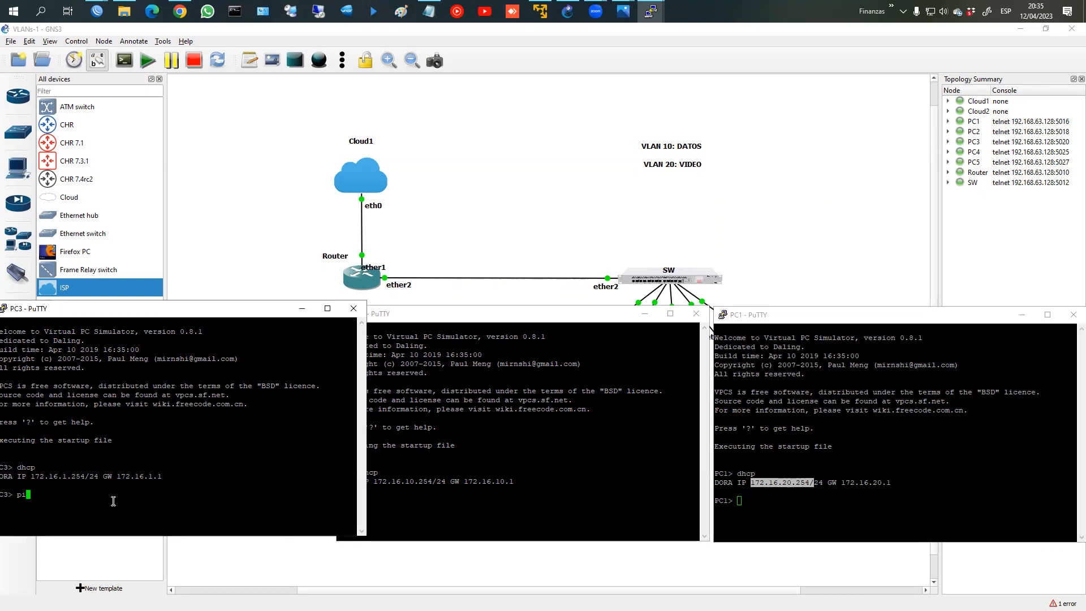
pyautogui.write('ng 17')
pyautogui.write('2.6.1.')
pyautogui.write('òm')
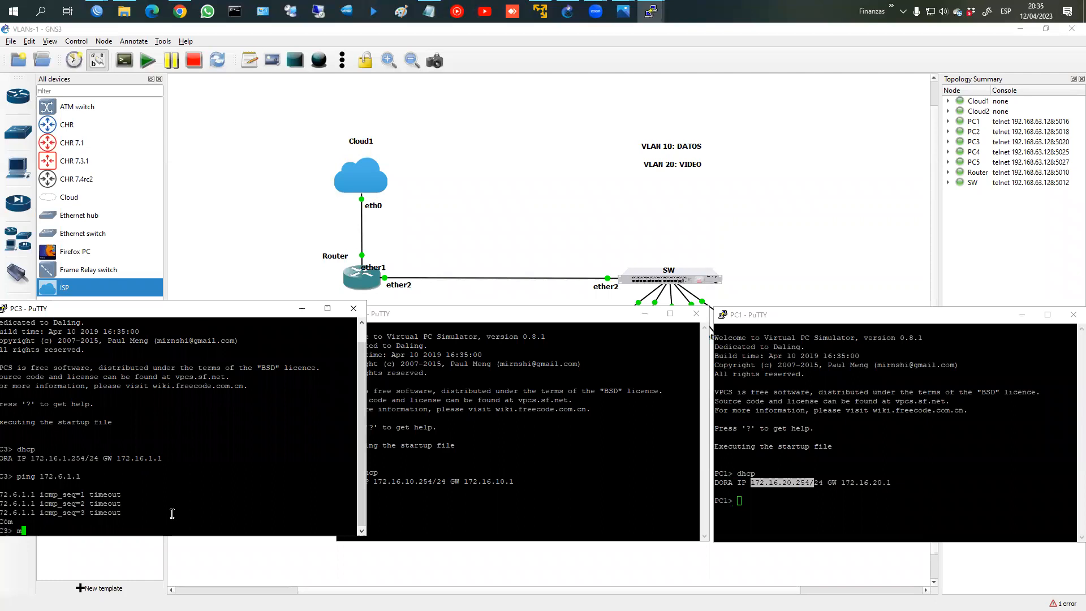
pyautogui.press('Return')
pyautogui.press('Return')
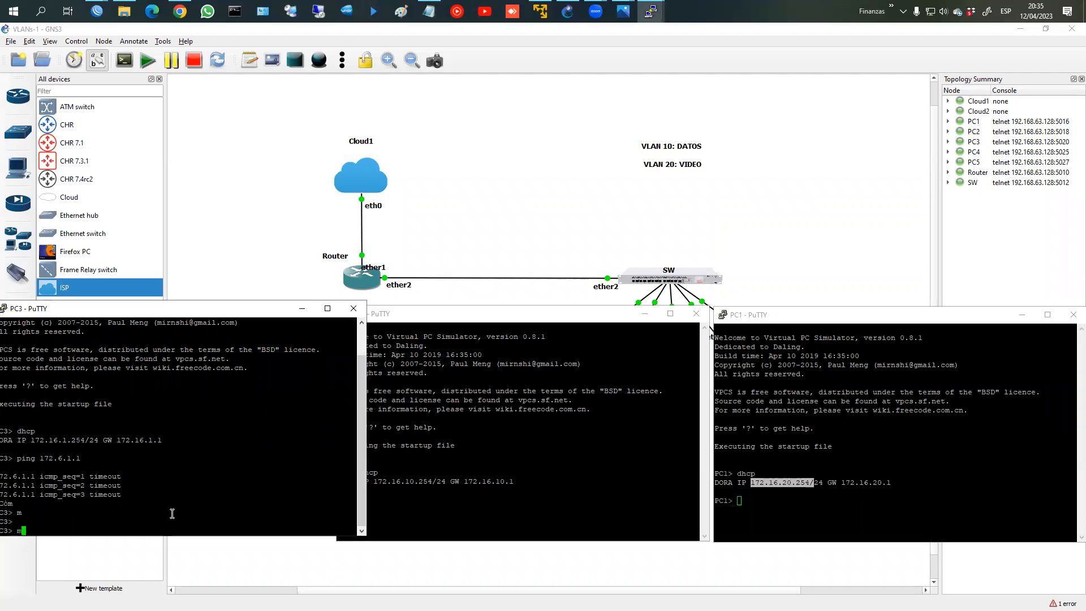
pyautogui.press('BackSpace')
pyautogui.press('BackSpace')
pyautogui.press('Up')
pyautogui.press('Left')
pyautogui.press('Left')
pyautogui.press('Left')
pyautogui.write('1')
pyautogui.press('Return')
# Step: Ping gateway 172.16.10.1 from PC2 and gateway 172.16.20.1 from PC1
pyautogui.click(481, 528)
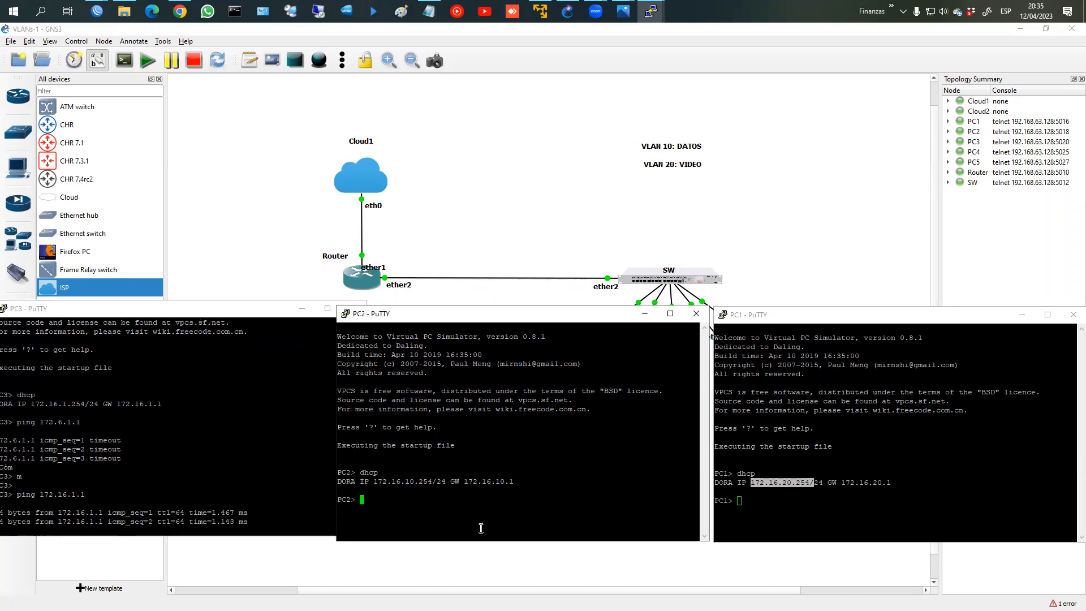
pyautogui.write('ping 192')
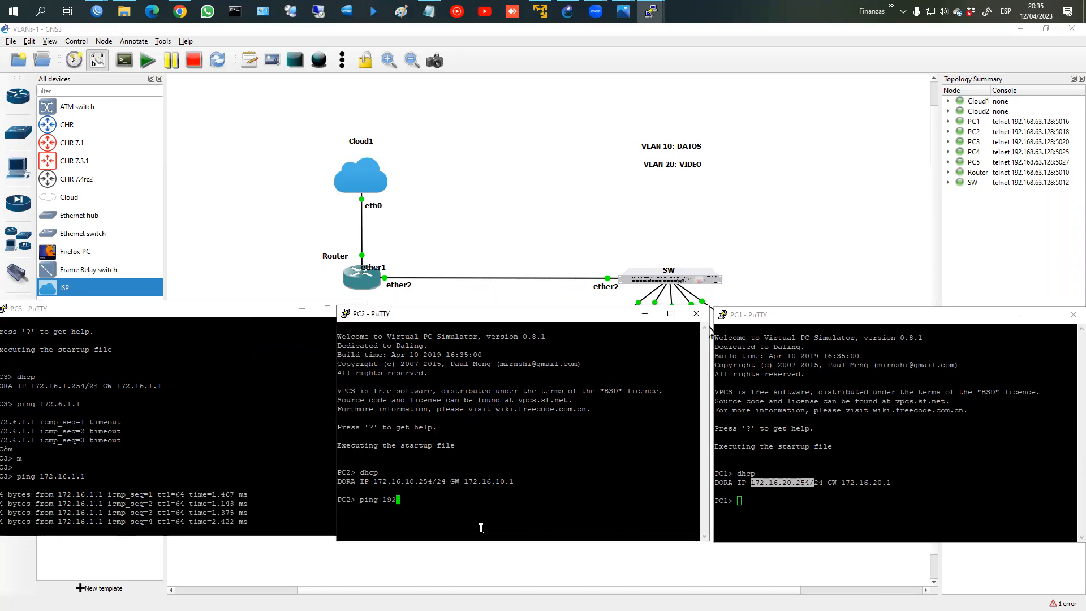
pyautogui.press('BackSpace')
pyautogui.press('BackSpace')
pyautogui.write('72.16')
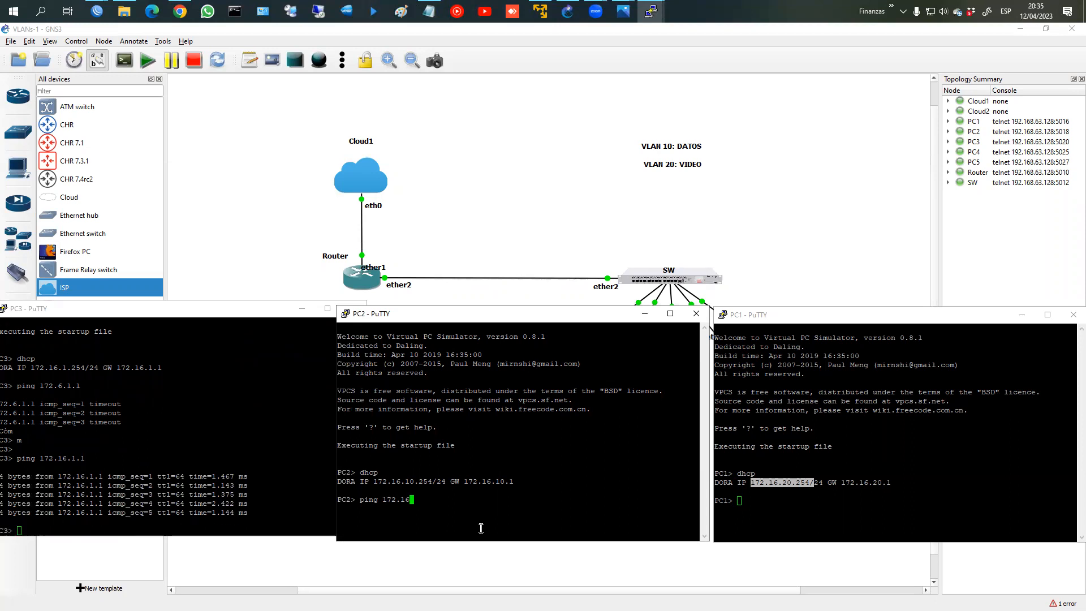
pyautogui.write('.10.10')
pyautogui.press('Return')
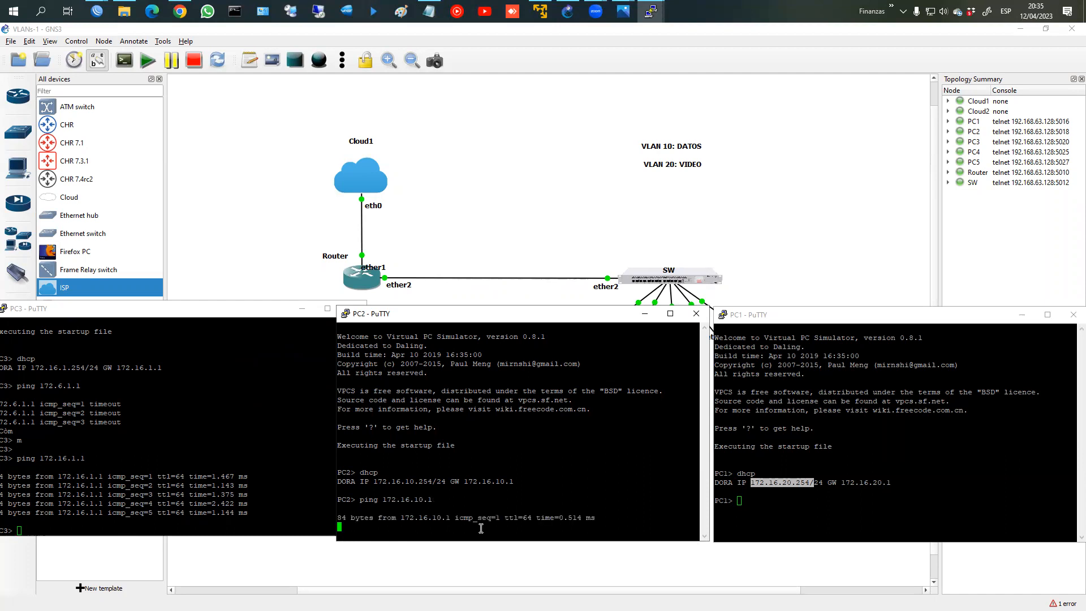
pyautogui.click(883, 506)
pyautogui.write('ping 172.16.12')
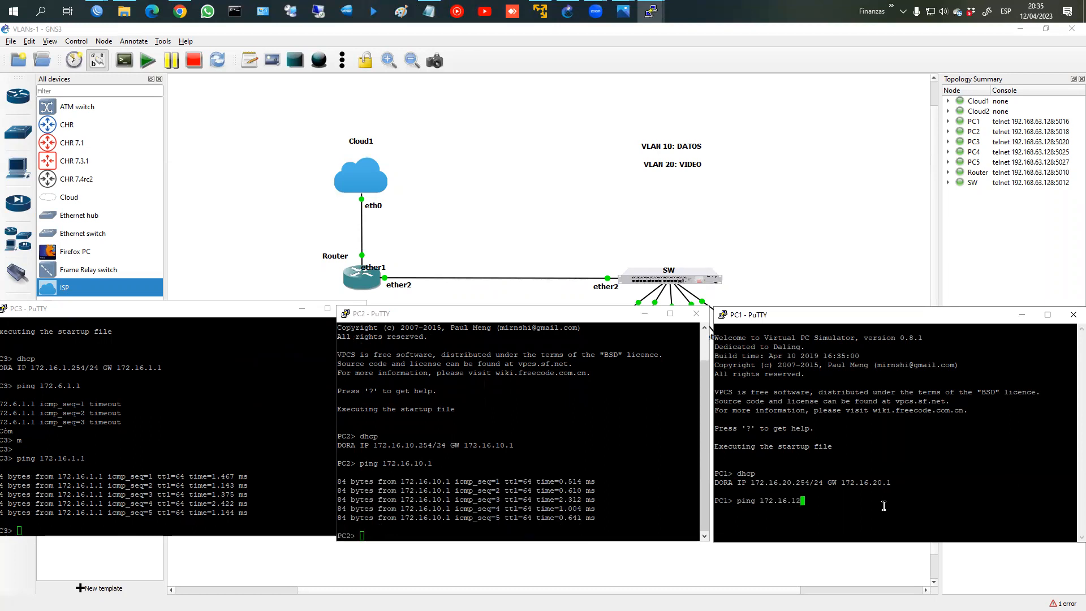
pyautogui.press('BackSpace')
pyautogui.press('BackSpace')
pyautogui.write('20.1')
pyautogui.press('Return')
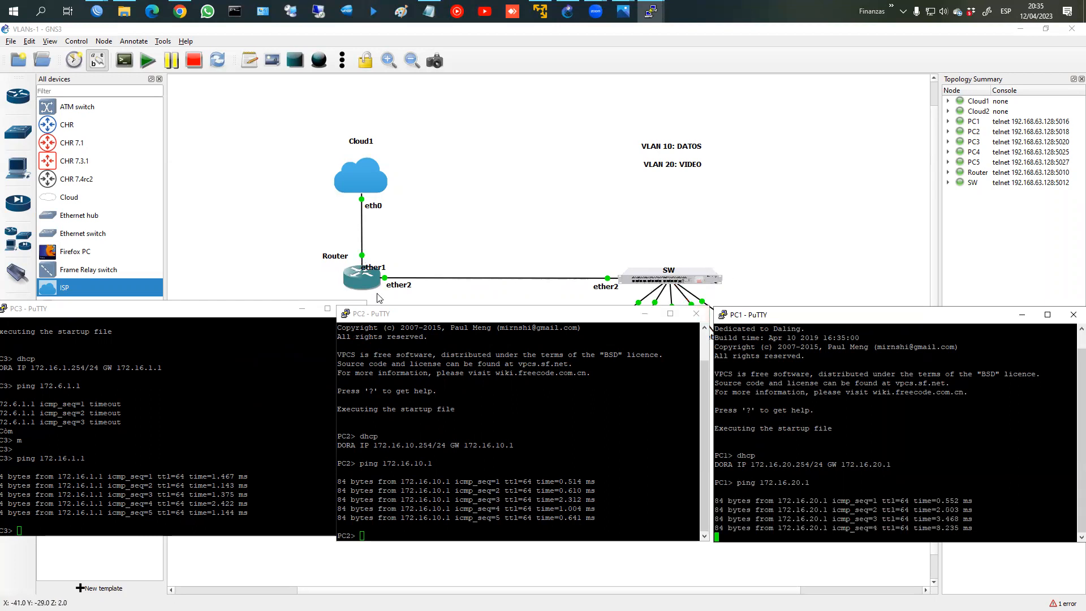
# Step: Check the ping results, then type a ping to 172.16.20.254 on PC2
pyautogui.click(137, 468)
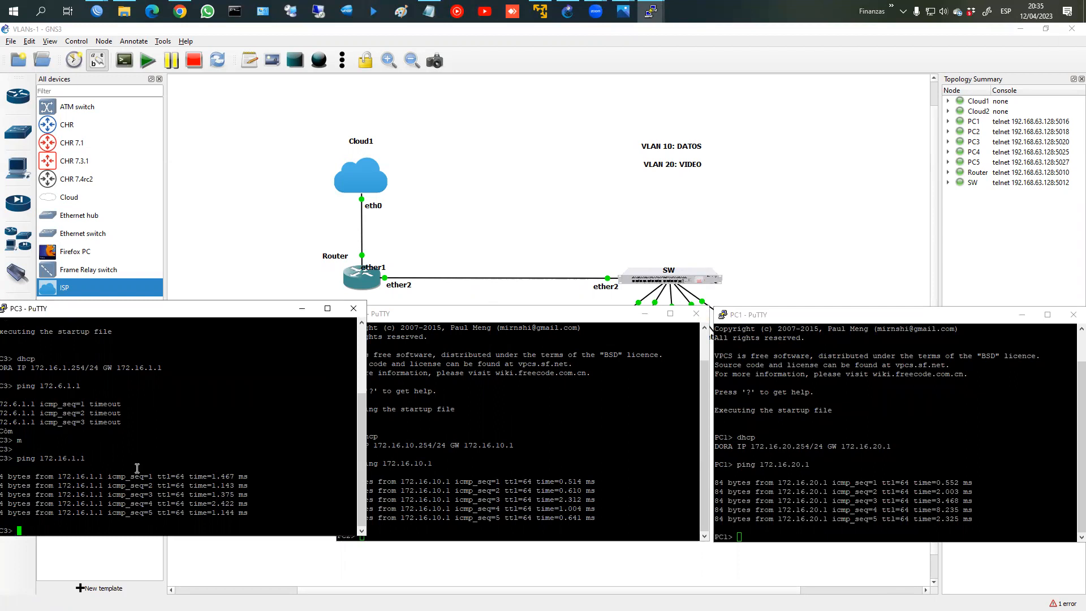
pyautogui.click(432, 513)
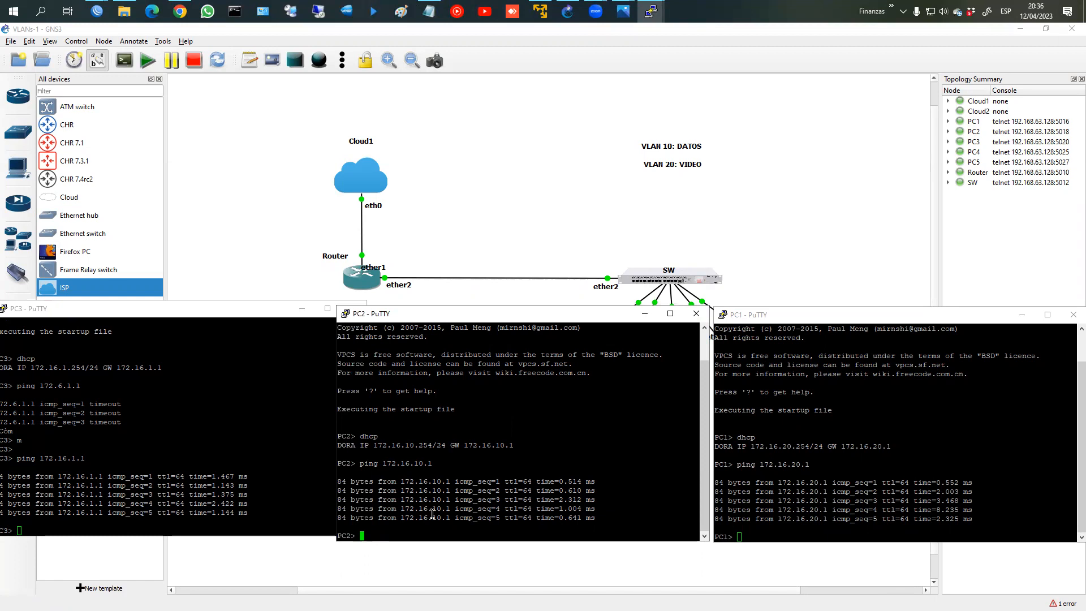
pyautogui.write('ping 172.16.20.254')
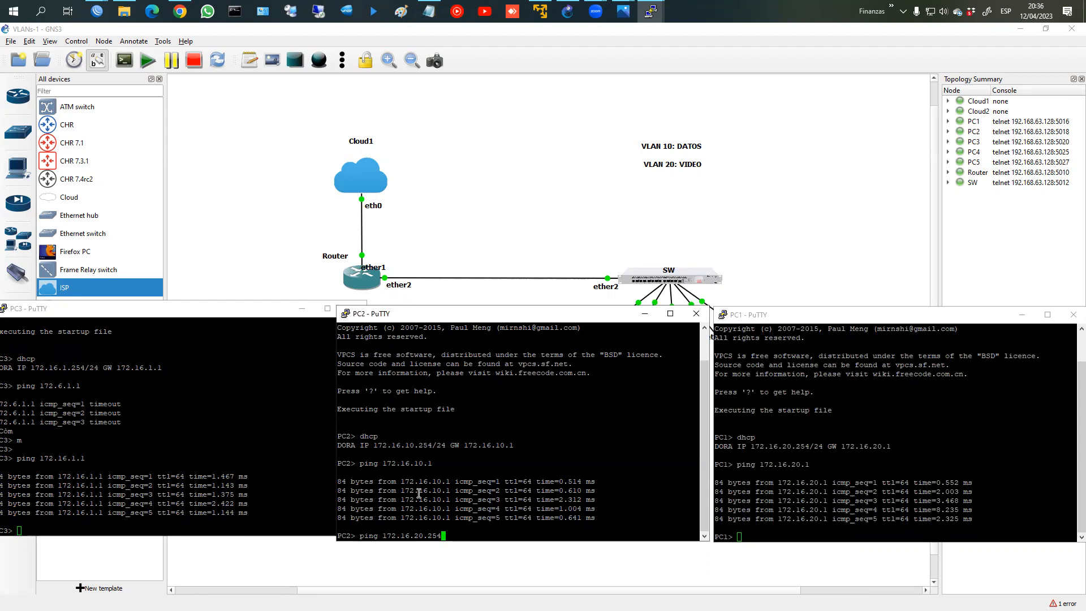
# Step: Run the PC2 ping to 172.16.20.254 and bring the GNS3 topology to the front
pyautogui.press('Return')
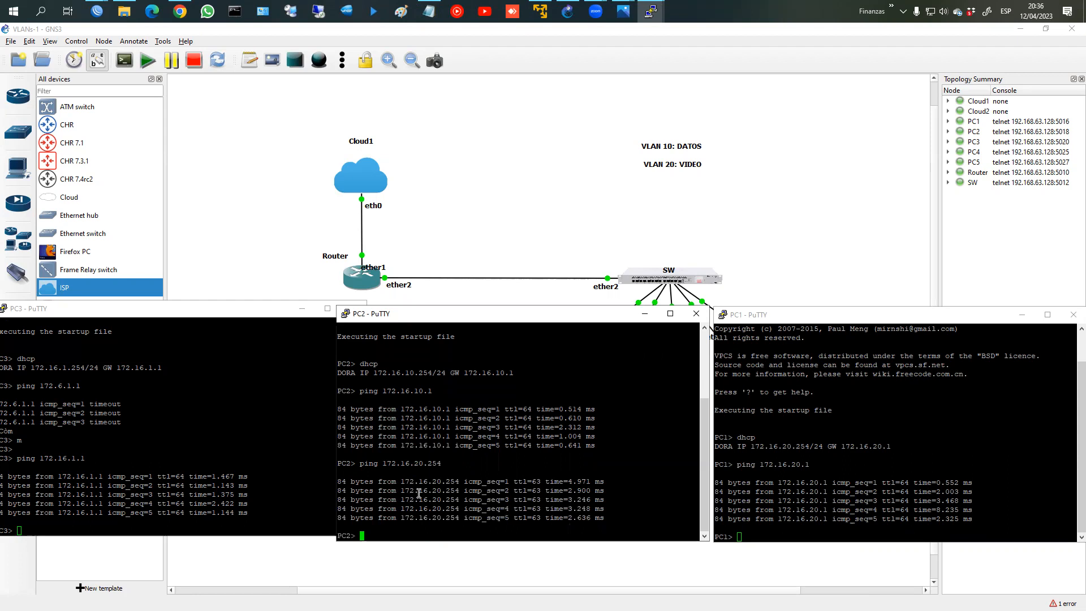
pyautogui.click(739, 287)
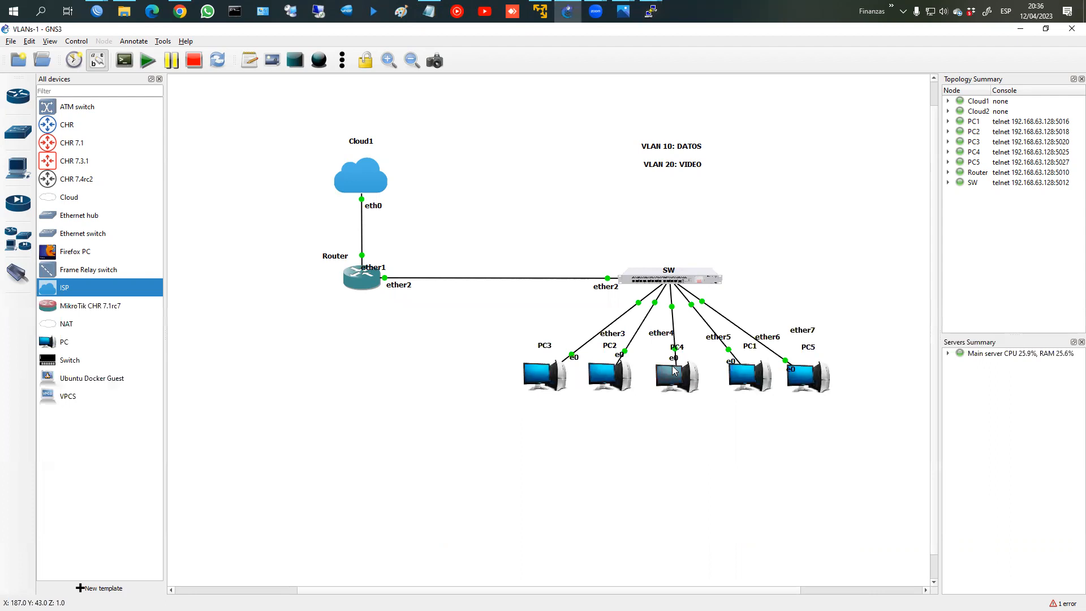
# Step: Write L2 in red beside the VLAN labels on the topology
pyautogui.moveTo(738, 212)
pyautogui.mouseDown()
pyautogui.moveTo(768, 229)
pyautogui.moveTo(805, 218)
pyautogui.moveTo(810, 235)
pyautogui.mouseUp()
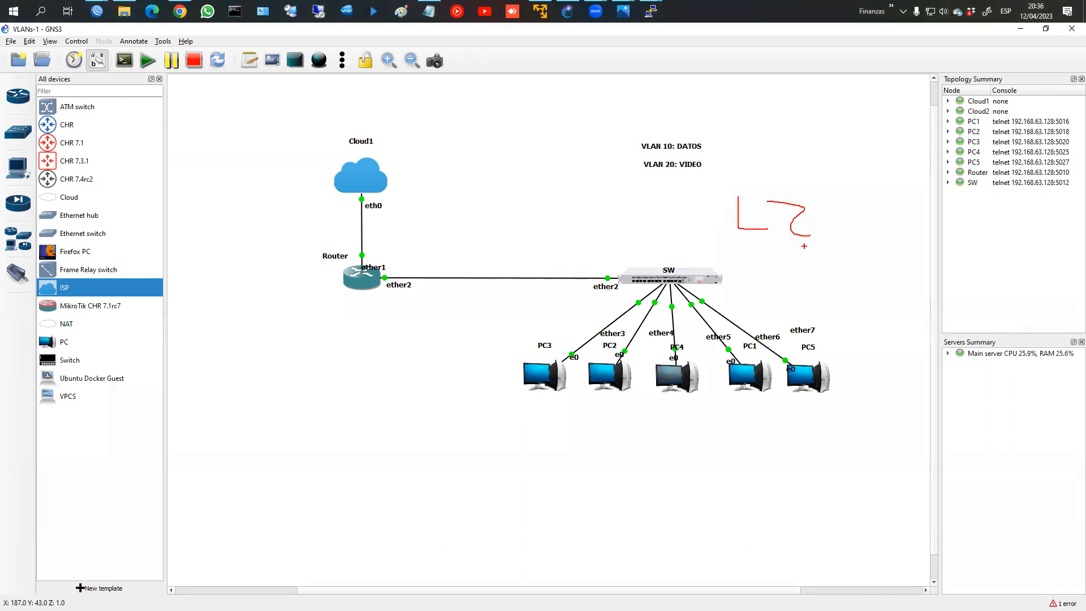
pyautogui.press('Escape')
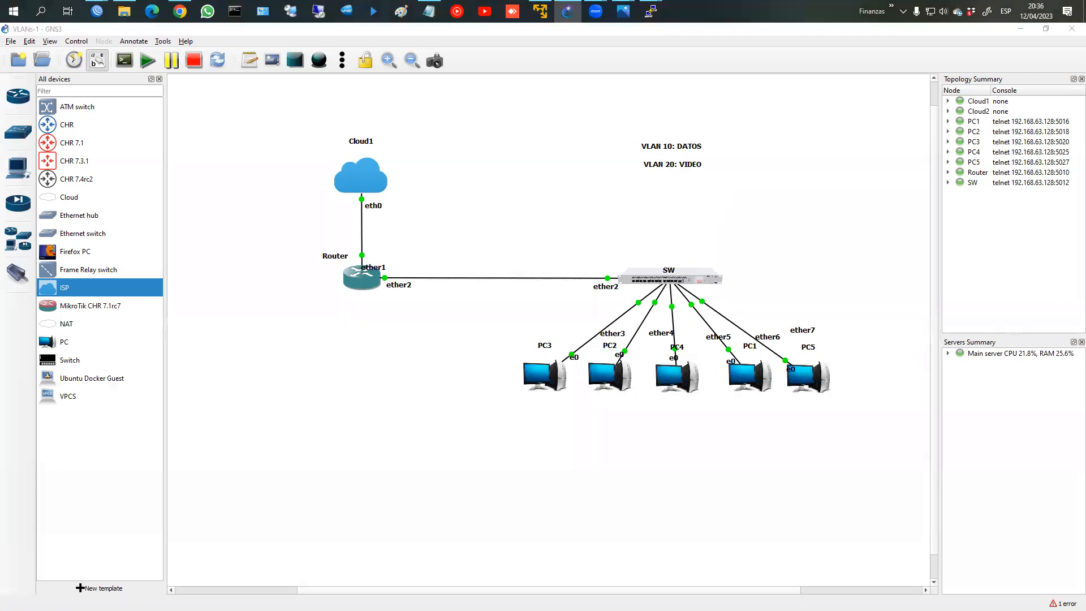
pyautogui.moveTo(746, 146)
pyautogui.mouseDown()
pyautogui.moveTo(747, 189)
pyautogui.moveTo(799, 173)
pyautogui.mouseUp()
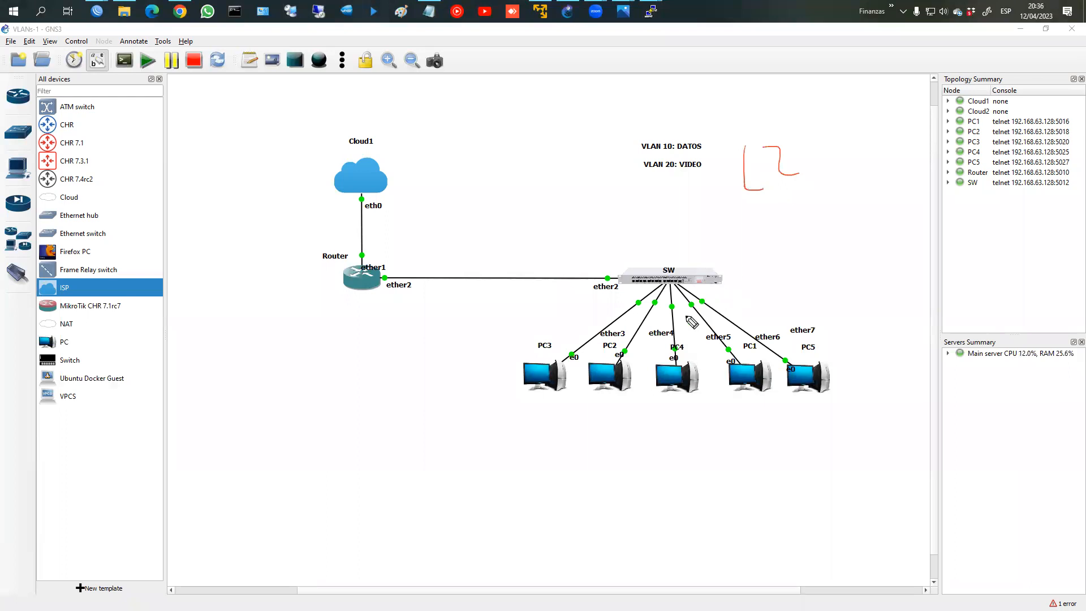
# Step: Loop PC2 with PC4 and PC1 with PC5 in red ink
pyautogui.moveTo(670, 290)
pyautogui.mouseDown()
pyautogui.moveTo(674, 432)
pyautogui.moveTo(766, 417)
pyautogui.moveTo(776, 370)
pyautogui.moveTo(758, 354)
pyautogui.mouseUp()
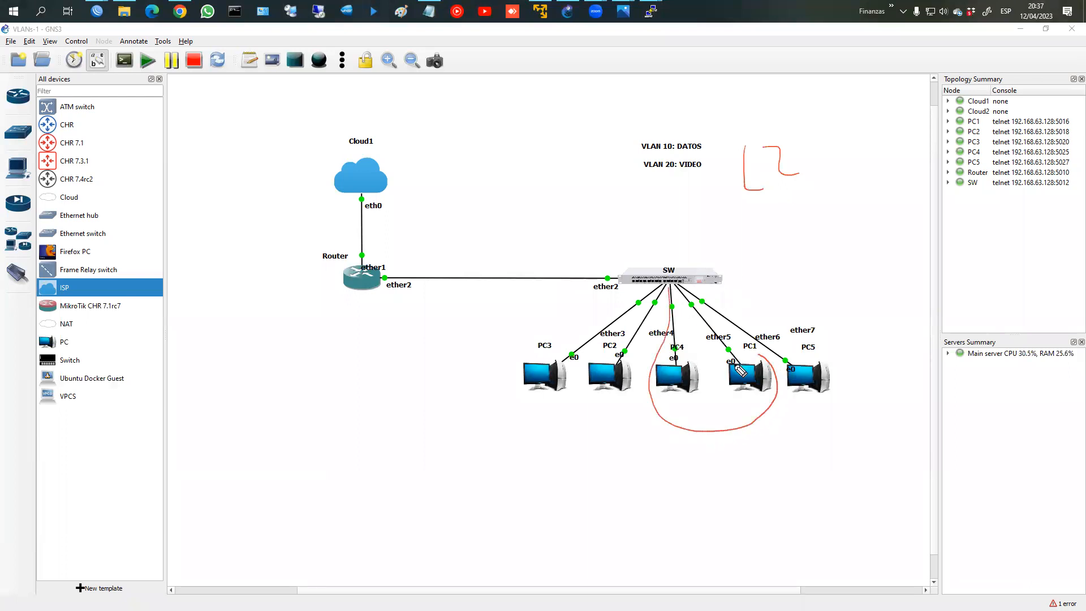
pyautogui.hotkey('ctrl', 'z')
pyautogui.moveTo(662, 294)
pyautogui.mouseDown()
pyautogui.moveTo(616, 350)
pyautogui.moveTo(598, 410)
pyautogui.moveTo(704, 433)
pyautogui.moveTo(674, 314)
pyautogui.moveTo(686, 300)
pyautogui.moveTo(724, 390)
pyautogui.moveTo(831, 408)
pyautogui.moveTo(734, 291)
pyautogui.moveTo(695, 297)
pyautogui.mouseUp()
pyautogui.moveTo(668, 424)
pyautogui.mouseDown()
pyautogui.moveTo(673, 461)
pyautogui.moveTo(629, 496)
pyautogui.moveTo(671, 487)
pyautogui.mouseUp()
# Step: Handwrite the 172.16.10.0/24 subnet below the PC2/PC4 group
pyautogui.click(666, 485)
pyautogui.moveTo(689, 465)
pyautogui.mouseDown()
pyautogui.moveTo(682, 480)
pyautogui.moveTo(710, 481)
pyautogui.mouseUp()
pyautogui.click(699, 480)
pyautogui.moveTo(721, 468); pyautogui.dragTo(742, 465)
pyautogui.click(734, 478)
pyautogui.moveTo(748, 447)
pyautogui.mouseDown()
pyautogui.moveTo(747, 484)
pyautogui.moveTo(774, 478)
pyautogui.mouseUp()
pyautogui.moveTo(801, 402); pyautogui.dragTo(829, 432)
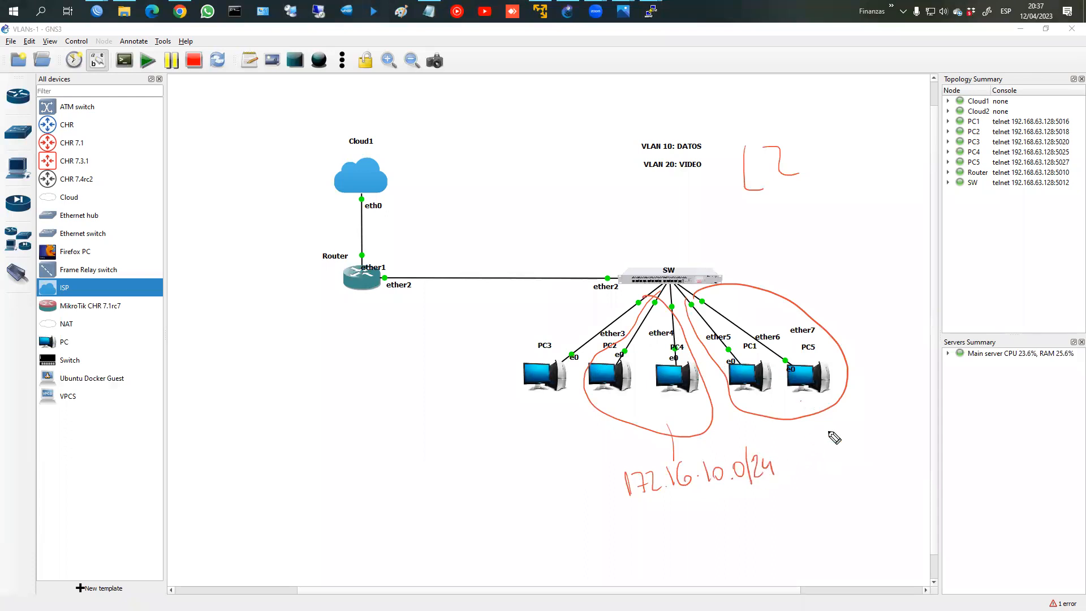
pyautogui.moveTo(692, 440)
pyautogui.mouseDown()
pyautogui.moveTo(696, 458)
pyautogui.moveTo(704, 439)
pyautogui.moveTo(717, 450)
pyautogui.moveTo(735, 440)
pyautogui.mouseUp()
# Step: Label the groups VLAN 10 and VLAN20 and write the 172.16.20.0/24 subnet
pyautogui.moveTo(732, 450)
pyautogui.mouseDown()
pyautogui.moveTo(743, 431)
pyautogui.moveTo(750, 450)
pyautogui.mouseUp()
pyautogui.moveTo(758, 431); pyautogui.dragTo(760, 432)
pyautogui.moveTo(830, 419)
pyautogui.mouseDown()
pyautogui.moveTo(856, 441)
pyautogui.moveTo(908, 425)
pyautogui.mouseUp()
pyautogui.moveTo(839, 459)
pyautogui.mouseDown()
pyautogui.moveTo(842, 482)
pyautogui.moveTo(871, 480)
pyautogui.mouseUp()
pyautogui.moveTo(874, 476)
pyautogui.mouseDown()
pyautogui.moveTo(887, 461)
pyautogui.moveTo(894, 468)
pyautogui.mouseUp()
pyautogui.moveTo(903, 462); pyautogui.dragTo(918, 451)
pyautogui.moveTo(928, 461)
pyautogui.mouseDown()
pyautogui.moveTo(933, 447)
pyautogui.moveTo(939, 464)
pyautogui.mouseUp()
pyautogui.moveTo(947, 442); pyautogui.dragTo(964, 453)
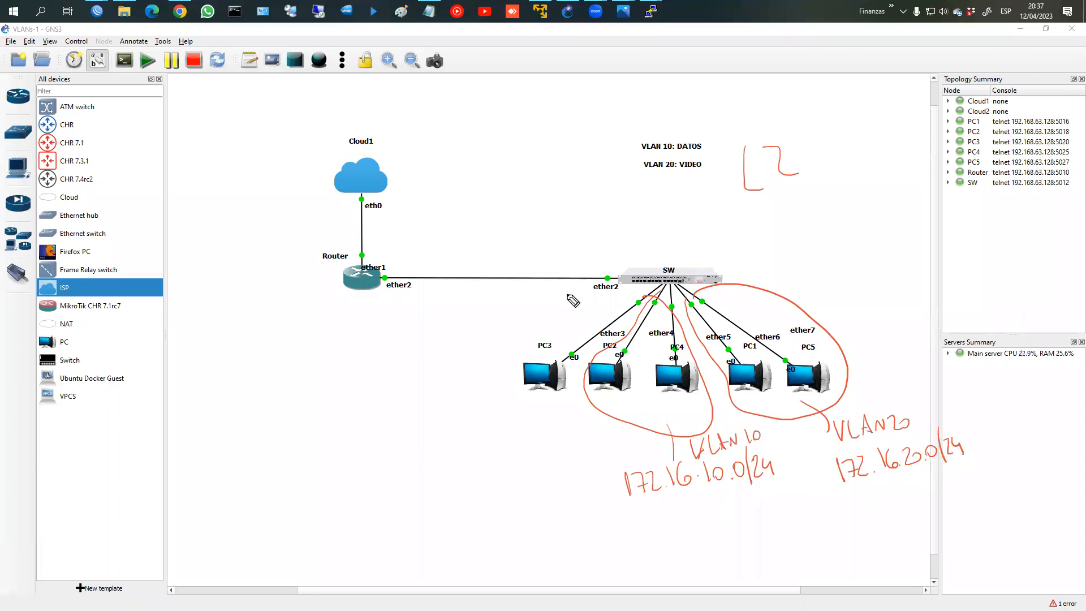
# Step: Circle PC2 and PC4, link PC2 to the switch ports, and undo the stray PC3 mark
pyautogui.moveTo(611, 389)
pyautogui.mouseDown()
pyautogui.moveTo(629, 380)
pyautogui.moveTo(588, 382)
pyautogui.moveTo(617, 389)
pyautogui.mouseUp()
pyautogui.moveTo(622, 378)
pyautogui.mouseDown()
pyautogui.moveTo(661, 318)
pyautogui.moveTo(700, 398)
pyautogui.moveTo(671, 363)
pyautogui.mouseUp()
pyautogui.moveTo(738, 356)
pyautogui.mouseDown()
pyautogui.moveTo(762, 380)
pyautogui.moveTo(748, 384)
pyautogui.mouseUp()
pyautogui.moveTo(792, 350); pyautogui.dragTo(822, 365)
pyautogui.moveTo(816, 355); pyautogui.dragTo(806, 366)
pyautogui.moveTo(566, 370); pyautogui.dragTo(581, 374)
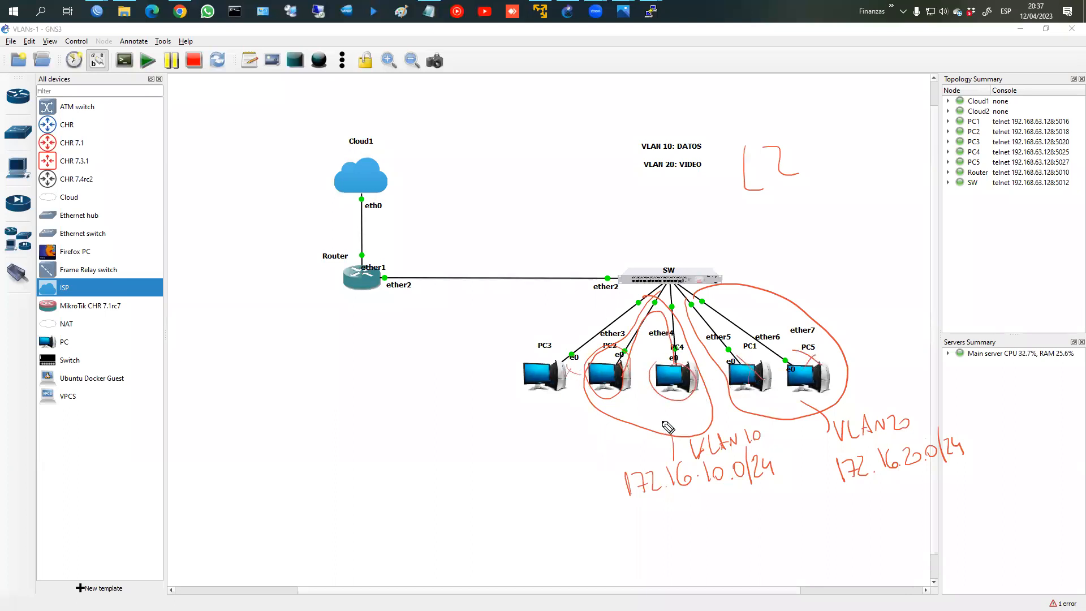
pyautogui.hotkey('ctrl', 'z')
pyautogui.hotkey('ctrl', 'z')
pyautogui.hotkey('ctrl', 'z')
# Step: Underline the 172.16.10.0/24 and 172.16.20.0/24 subnet notes in red
pyautogui.moveTo(634, 503); pyautogui.dragTo(763, 501)
pyautogui.moveTo(826, 490)
pyautogui.mouseDown()
pyautogui.moveTo(859, 496)
pyautogui.moveTo(929, 477)
pyautogui.mouseUp()
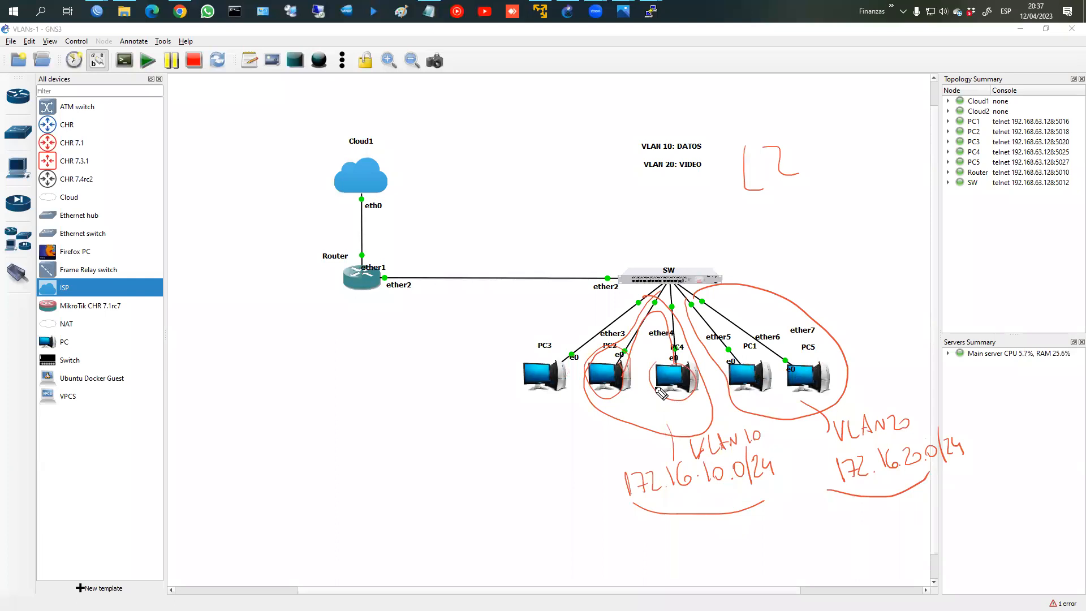
pyautogui.moveTo(706, 484); pyautogui.dragTo(727, 485)
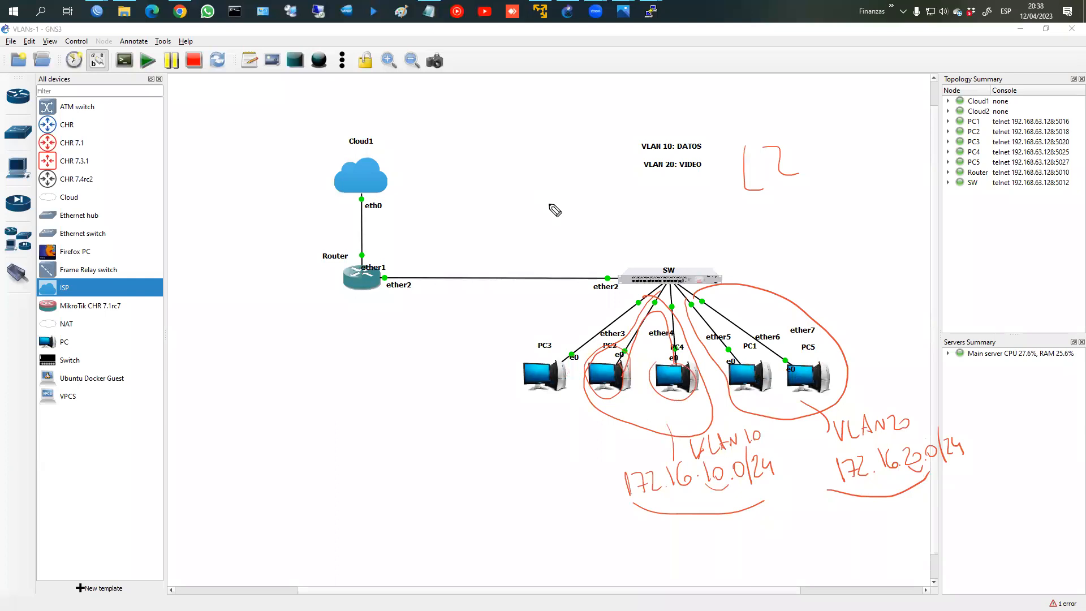
pyautogui.moveTo(486, 117)
pyautogui.mouseDown()
pyautogui.moveTo(486, 145)
pyautogui.moveTo(538, 146)
pyautogui.moveTo(555, 155)
pyautogui.moveTo(546, 170)
pyautogui.mouseUp()
# Step: Sketch a circled-cross routing symbol with arrows and ring it with the VLAN labels
pyautogui.moveTo(576, 239)
pyautogui.mouseDown()
pyautogui.moveTo(557, 175)
pyautogui.moveTo(504, 189)
pyautogui.mouseUp()
pyautogui.moveTo(541, 182); pyautogui.dragTo(541, 215)
pyautogui.moveTo(517, 200)
pyautogui.mouseDown()
pyautogui.moveTo(566, 198)
pyautogui.moveTo(521, 205)
pyautogui.moveTo(549, 187)
pyautogui.mouseUp()
pyautogui.moveTo(534, 219)
pyautogui.mouseDown()
pyautogui.moveTo(541, 230)
pyautogui.moveTo(550, 217)
pyautogui.mouseUp()
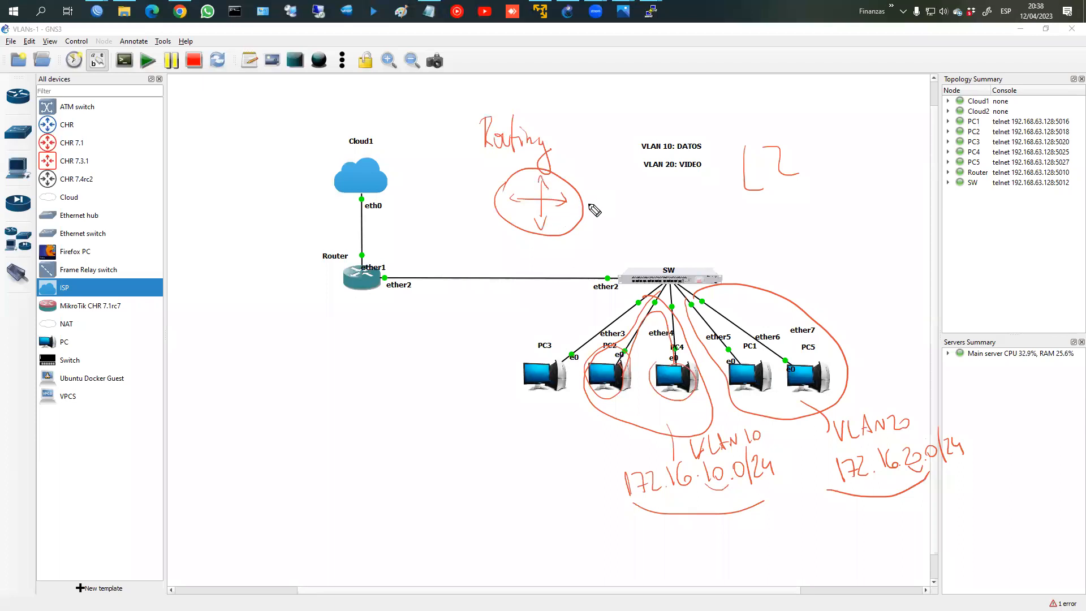
pyautogui.moveTo(587, 206)
pyautogui.mouseDown()
pyautogui.moveTo(615, 208)
pyautogui.moveTo(606, 191)
pyautogui.moveTo(707, 195)
pyautogui.mouseUp()
pyautogui.moveTo(625, 216); pyautogui.dragTo(641, 221)
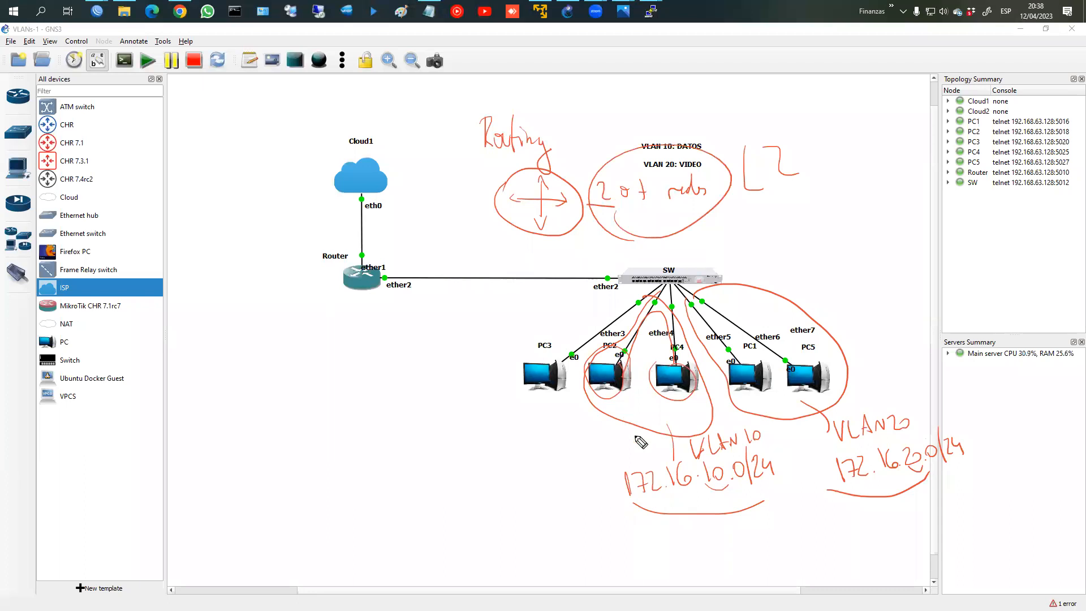
# Step: Circle PC2 and PC1 and trace the Router–SW link in red
pyautogui.moveTo(601, 369); pyautogui.dragTo(622, 355)
pyautogui.moveTo(735, 369)
pyautogui.mouseDown()
pyautogui.moveTo(753, 393)
pyautogui.moveTo(731, 367)
pyautogui.mouseUp()
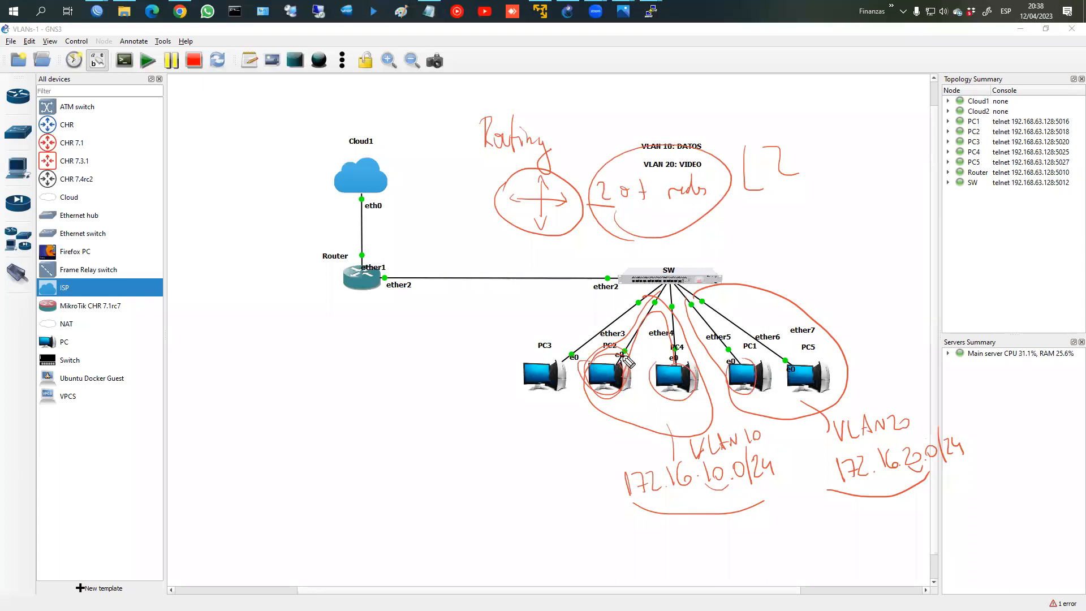
pyautogui.moveTo(646, 310)
pyautogui.mouseDown()
pyautogui.moveTo(376, 288)
pyautogui.moveTo(385, 278)
pyautogui.mouseUp()
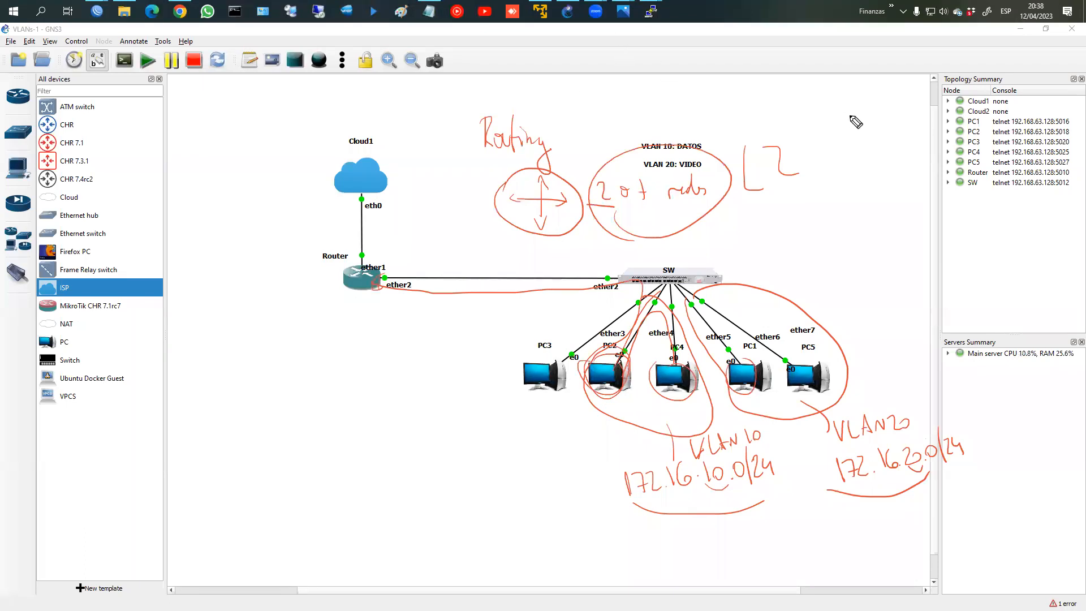
pyautogui.click(96, 11)
# Step: Show the Router's IP > Routes list with the 172.16.10.0/24 and 172.16.20.0/24 routes, then return to GNS3
pyautogui.click(87, 66)
pyautogui.click(97, 12)
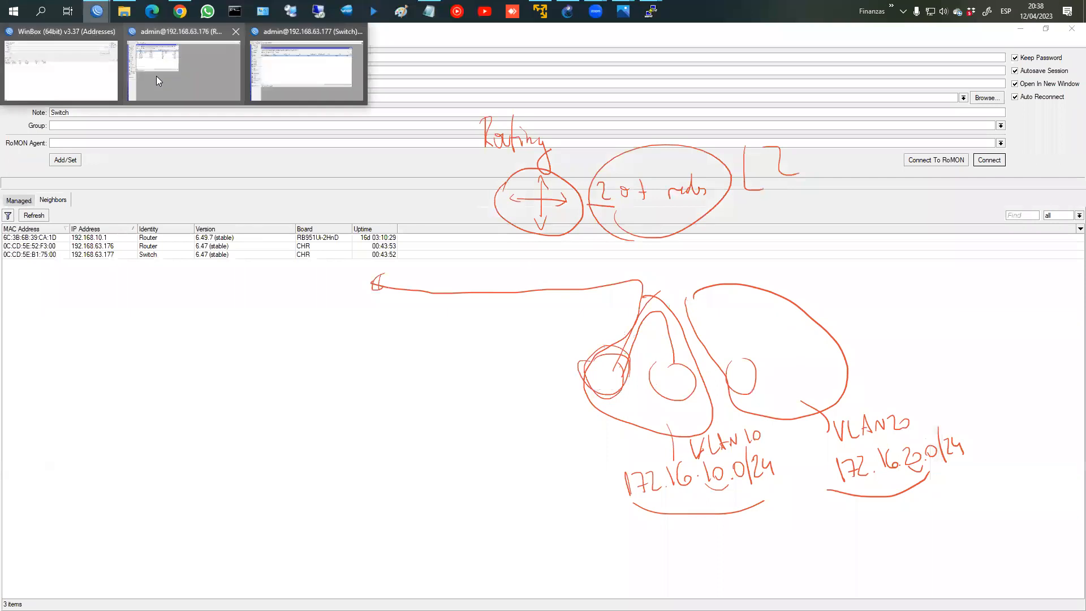
pyautogui.click(156, 76)
pyautogui.click(45, 170)
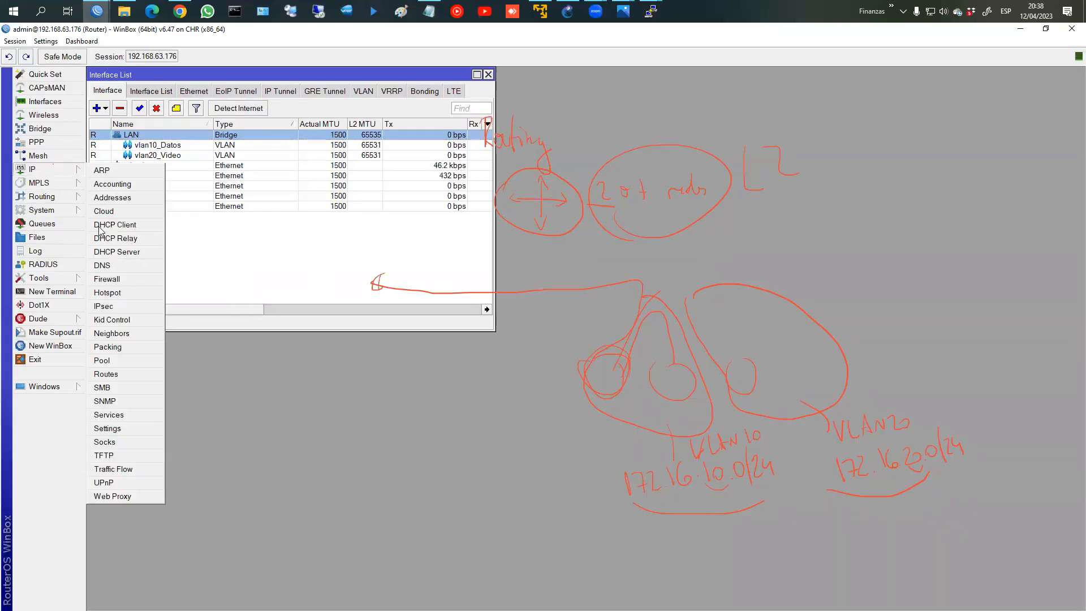
pyautogui.click(144, 387)
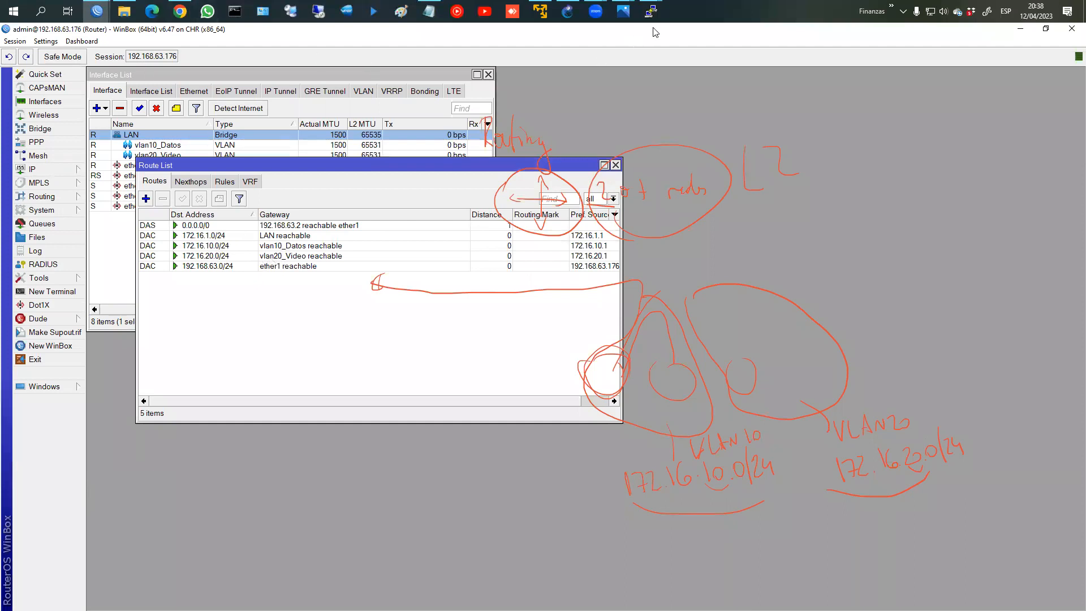
pyautogui.click(567, 11)
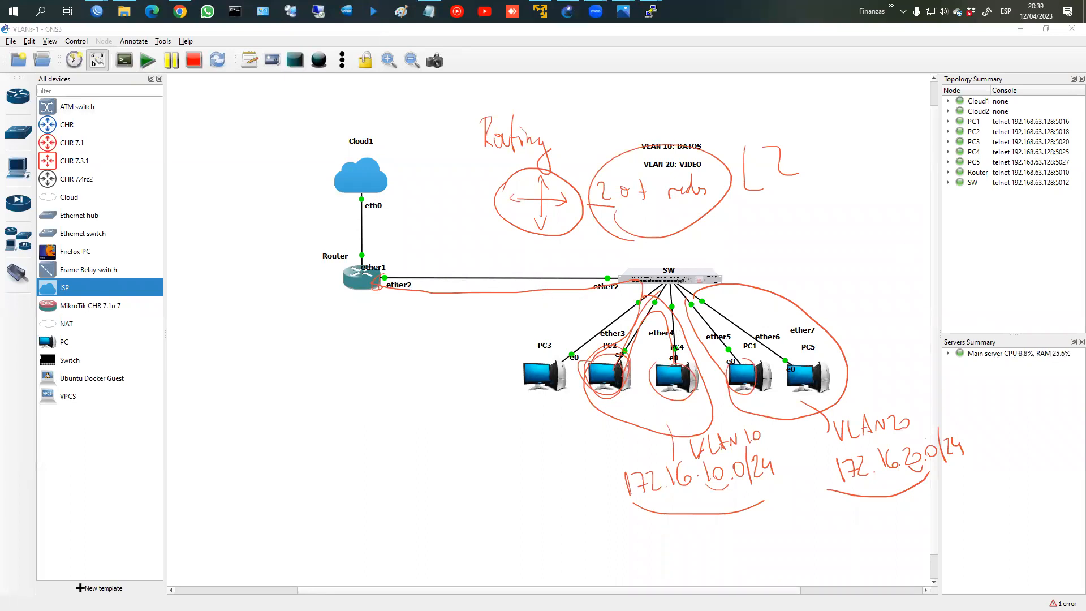
# Step: Trace the Router–SW link, add a note above SW, and circle the Router in red
pyautogui.moveTo(388, 273)
pyautogui.mouseDown()
pyautogui.moveTo(645, 256)
pyautogui.moveTo(699, 302)
pyautogui.moveTo(747, 370)
pyautogui.mouseUp()
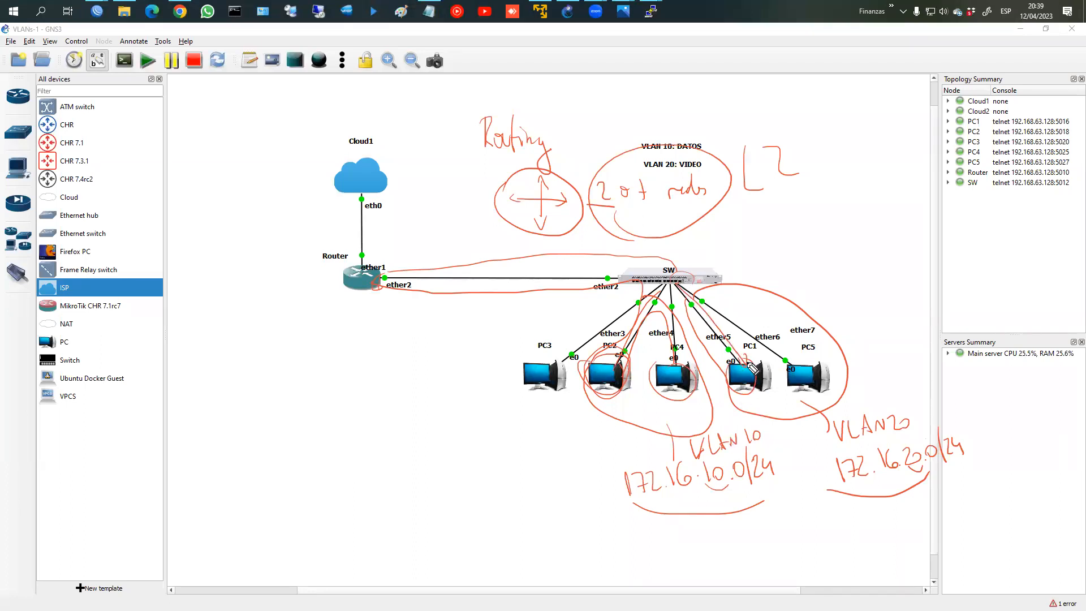
pyautogui.moveTo(705, 267)
pyautogui.mouseDown()
pyautogui.moveTo(718, 254)
pyautogui.moveTo(748, 255)
pyautogui.mouseUp()
pyautogui.moveTo(745, 223)
pyautogui.mouseDown()
pyautogui.moveTo(797, 257)
pyautogui.moveTo(758, 256)
pyautogui.moveTo(827, 249)
pyautogui.mouseUp()
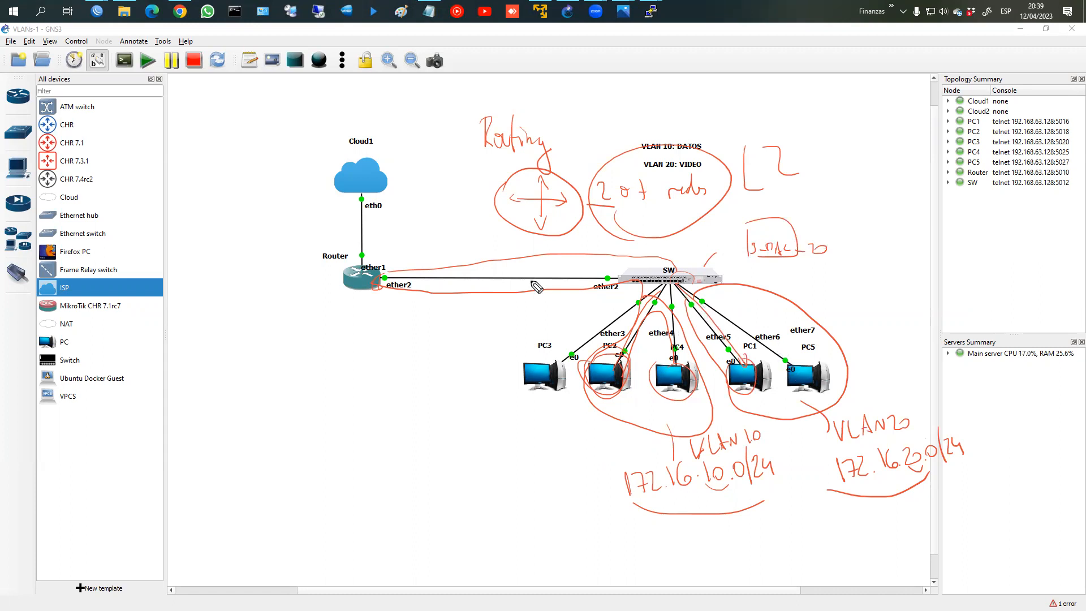
pyautogui.moveTo(396, 263)
pyautogui.mouseDown()
pyautogui.moveTo(373, 259)
pyautogui.moveTo(380, 383)
pyautogui.moveTo(418, 346)
pyautogui.moveTo(437, 357)
pyautogui.moveTo(461, 339)
pyautogui.moveTo(418, 356)
pyautogui.moveTo(450, 322)
pyautogui.mouseUp()
# Step: Write and ring the routing-VLANs note below Switch L3, then wipe all red ink
pyautogui.moveTo(372, 403)
pyautogui.mouseDown()
pyautogui.moveTo(372, 415)
pyautogui.moveTo(410, 412)
pyautogui.mouseUp()
pyautogui.click(371, 398)
pyautogui.hotkey('ctrl', 'z')
pyautogui.hotkey('ctrl', 'z')
pyautogui.hotkey('ctrl', 'z')
pyautogui.hotkey('ctrl', 'z')
pyautogui.hotkey('ctrl', 'z')
pyautogui.hotkey('ctrl', 'z')
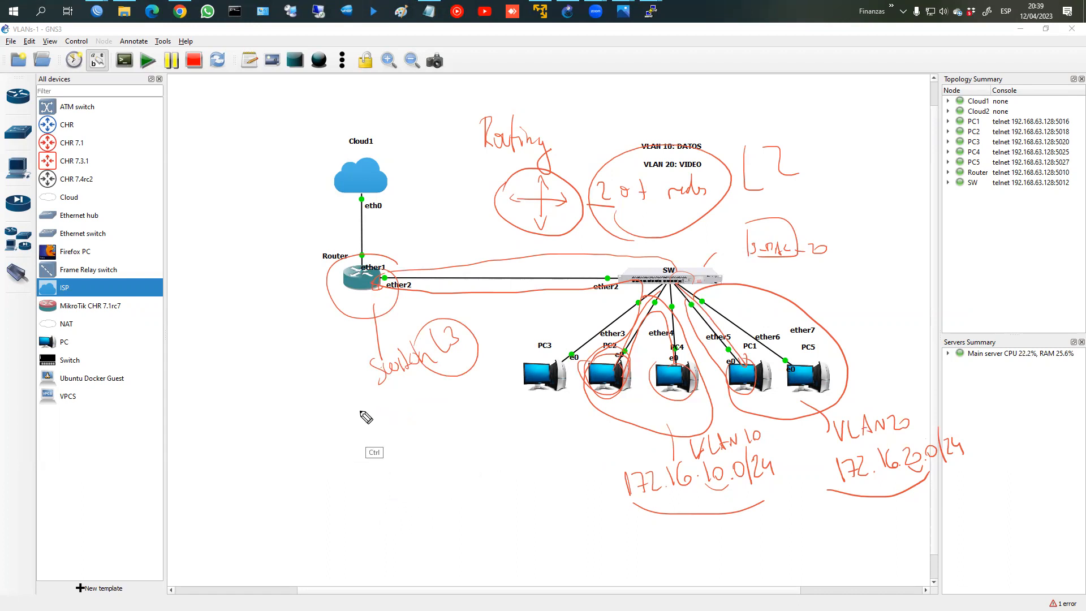
pyautogui.moveTo(314, 411)
pyautogui.mouseDown()
pyautogui.moveTo(339, 430)
pyautogui.moveTo(447, 419)
pyautogui.moveTo(461, 431)
pyautogui.moveTo(495, 429)
pyautogui.moveTo(492, 439)
pyautogui.moveTo(506, 415)
pyautogui.mouseUp()
pyautogui.moveTo(338, 434)
pyautogui.mouseDown()
pyautogui.moveTo(419, 437)
pyautogui.moveTo(331, 448)
pyautogui.mouseUp()
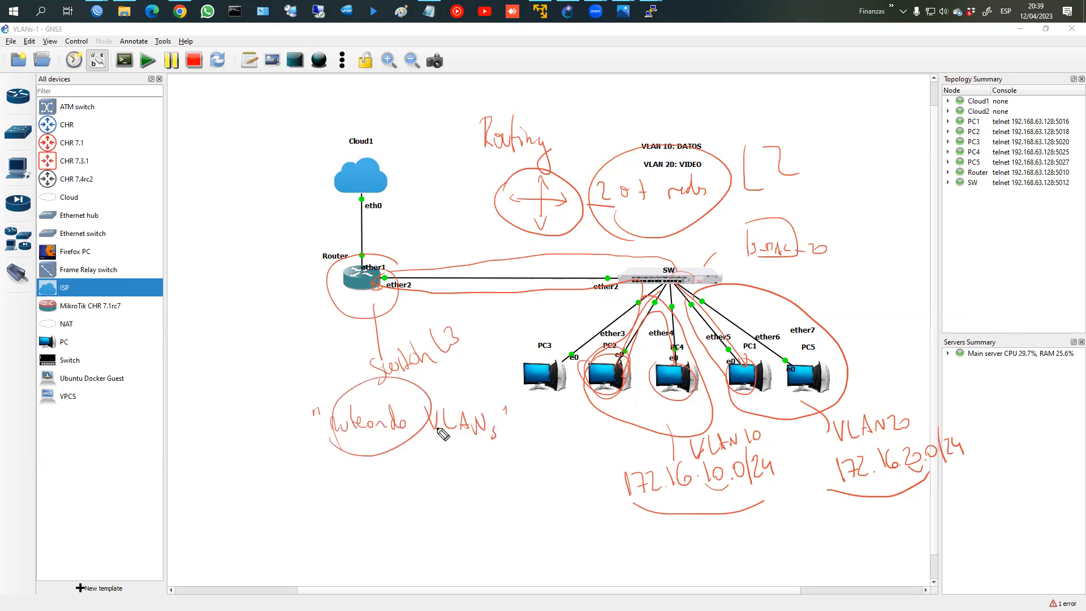
pyautogui.moveTo(512, 424); pyautogui.dragTo(522, 426)
pyautogui.press('Escape')
# Step: Bring the PC2, PC1 and PC3 PuTTY consoles in front of the clean topology
pyautogui.click(652, 11)
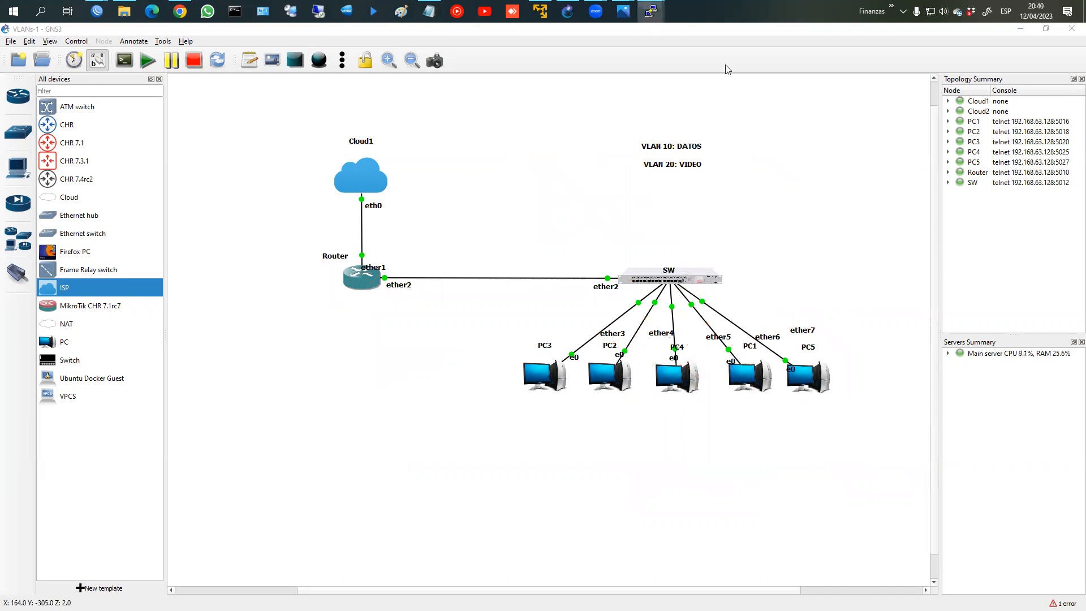
pyautogui.click(678, 68)
pyautogui.click(651, 12)
pyautogui.click(776, 75)
pyautogui.click(651, 12)
pyautogui.click(548, 65)
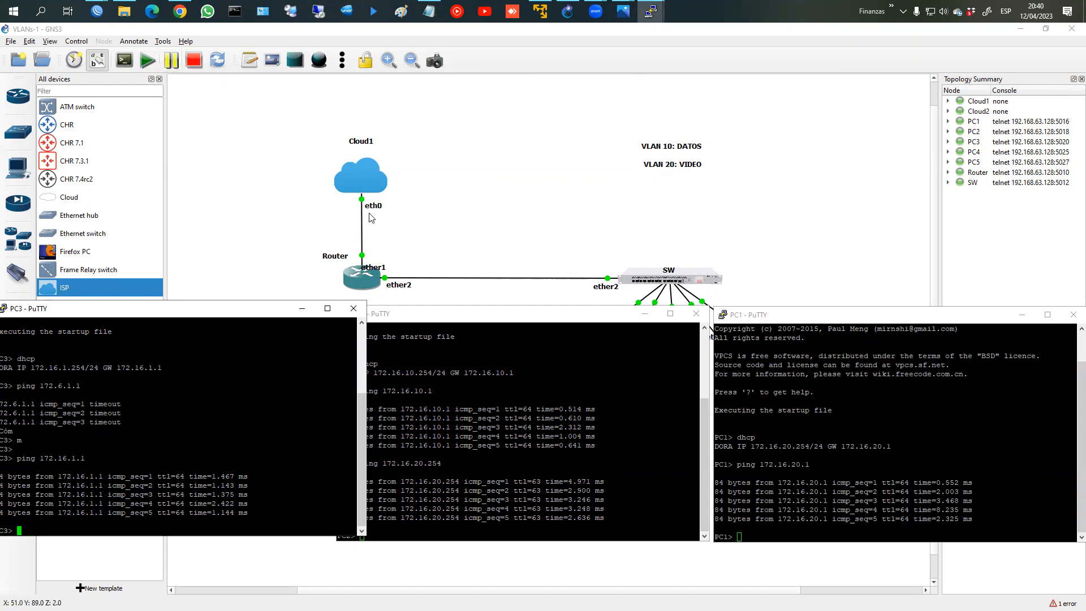
pyautogui.click(96, 11)
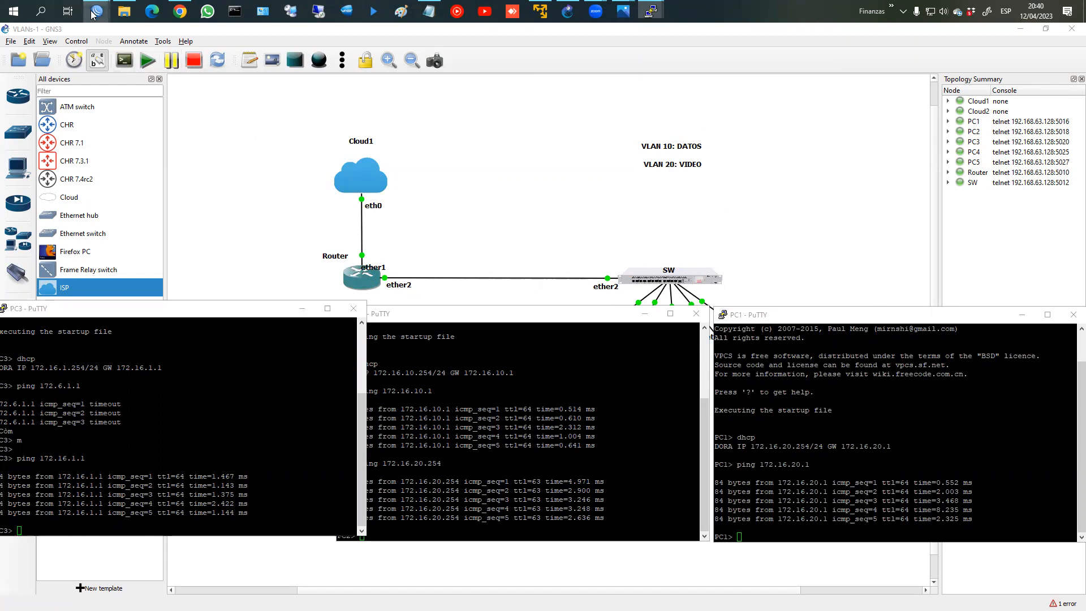
# Step: Show the Router's IP > Firewall filter rules, enlarged to fill the workspace
pyautogui.click(149, 65)
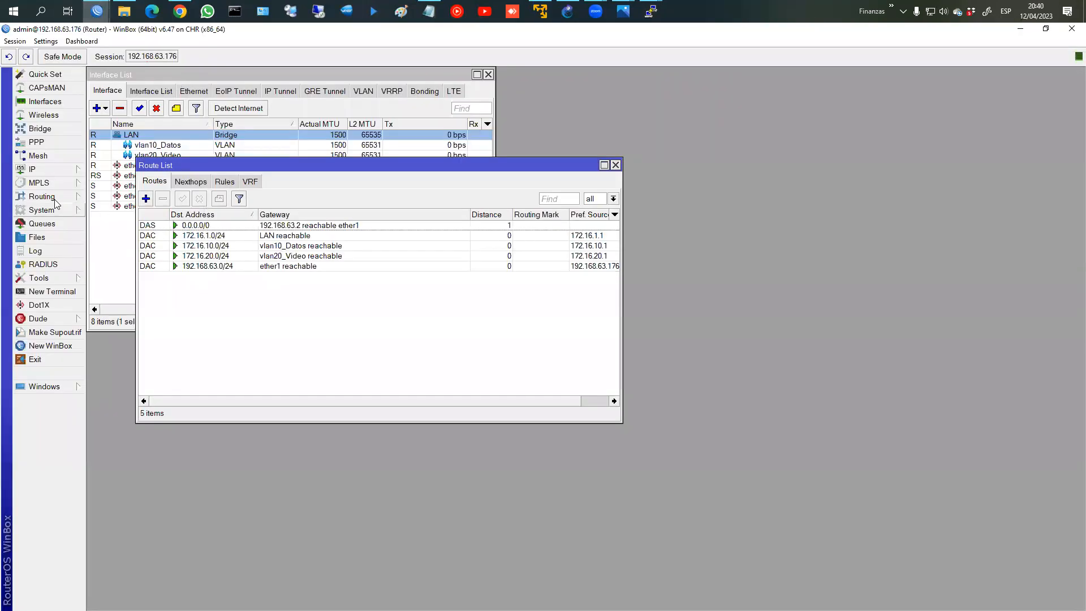
pyautogui.click(53, 169)
pyautogui.click(108, 279)
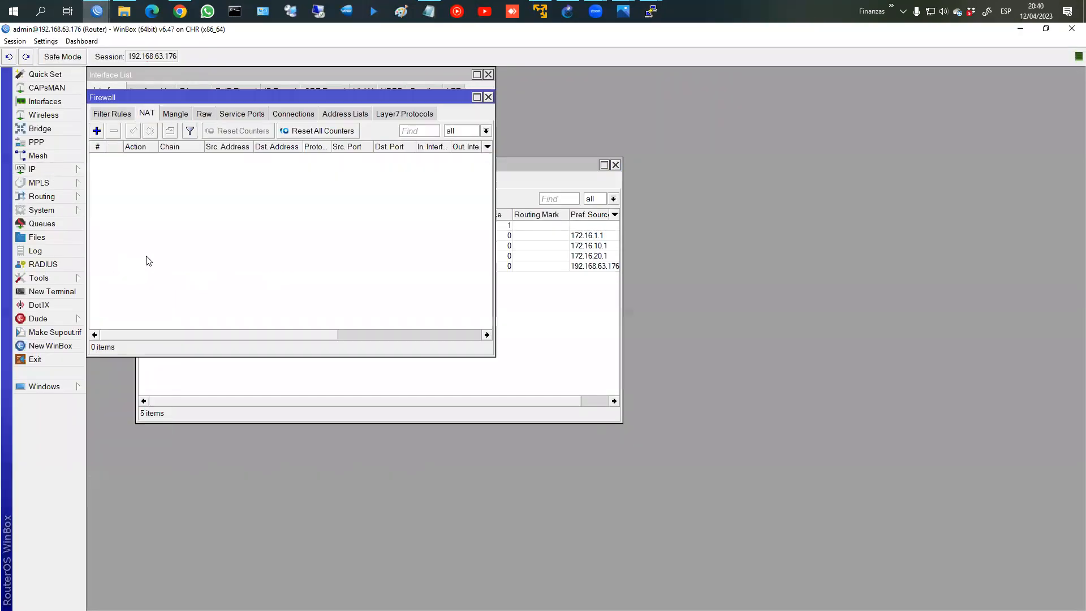
pyautogui.click(109, 115)
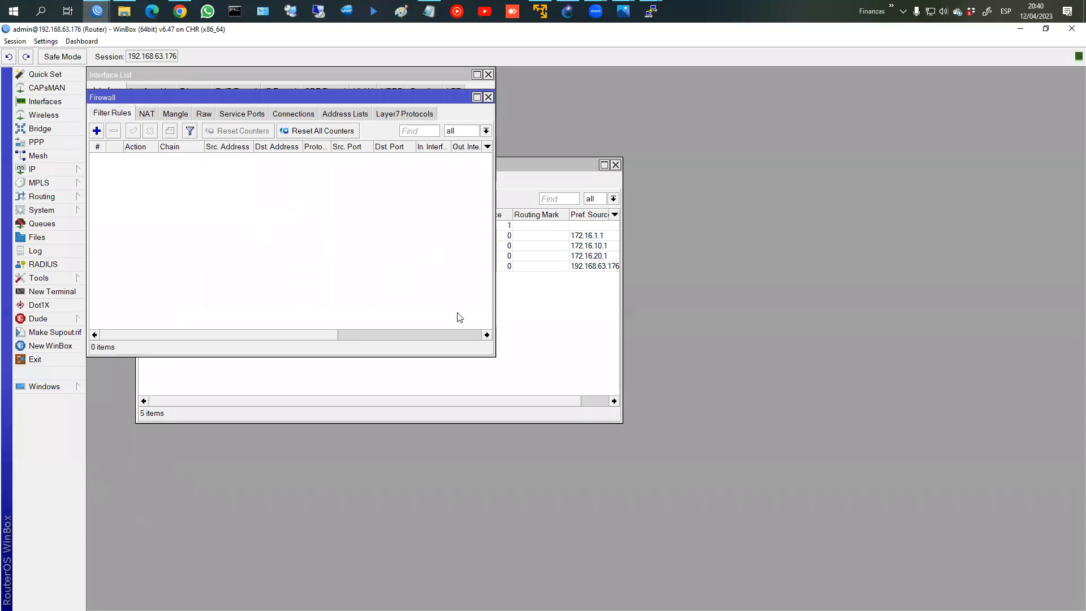
pyautogui.click(477, 97)
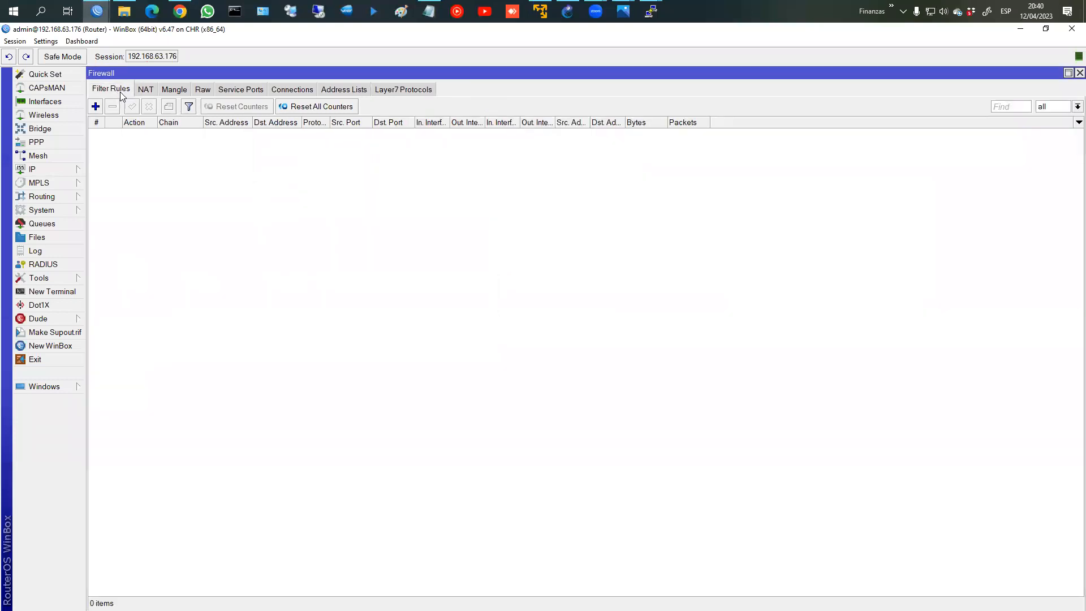
# Step: Create a new interface list named VLAN
pyautogui.click(44, 102)
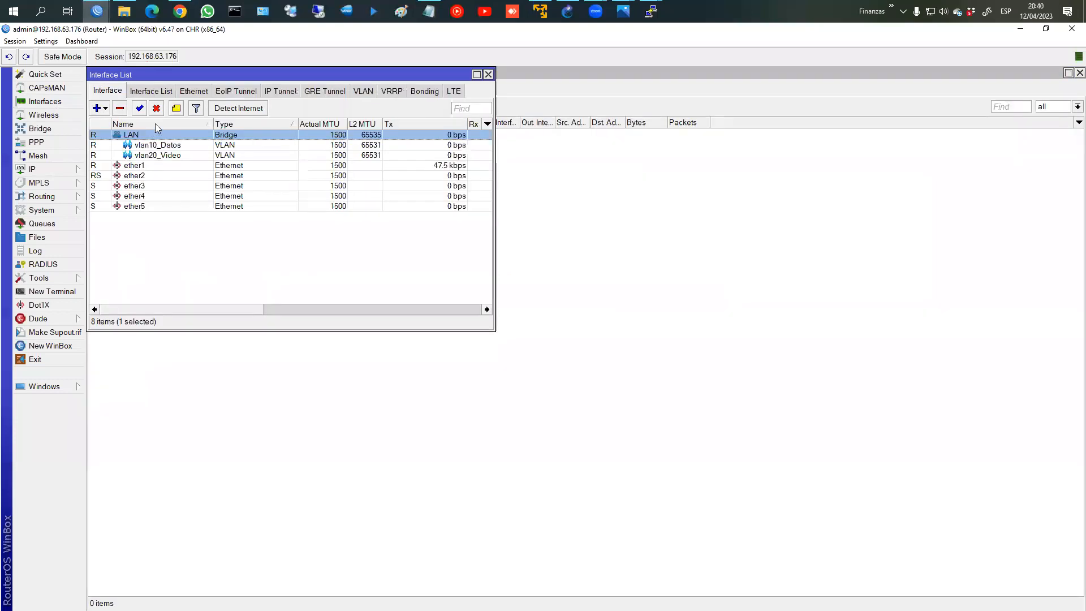
pyautogui.click(153, 91)
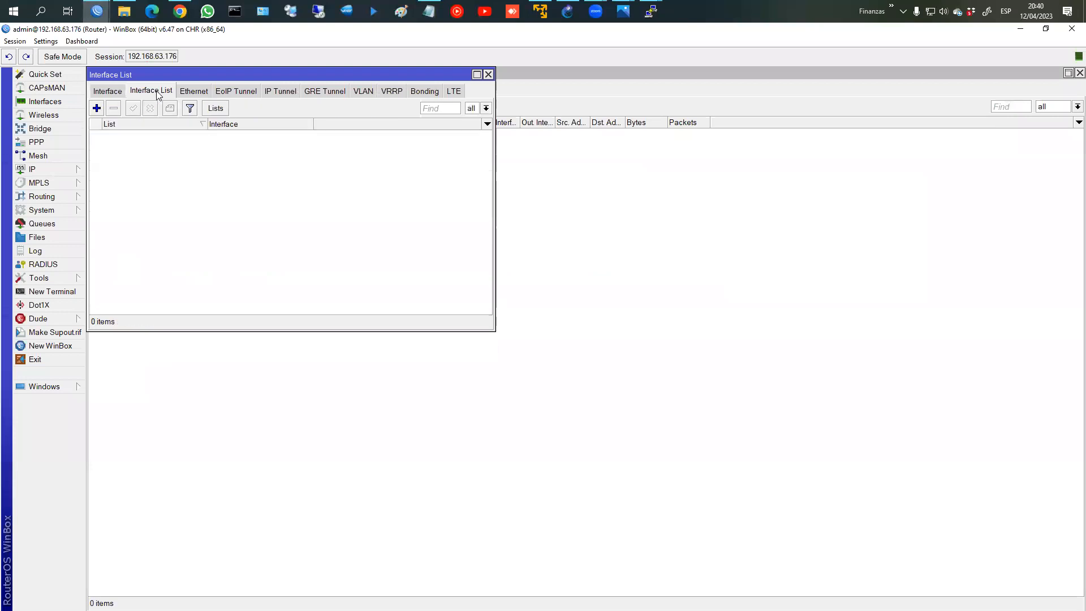
pyautogui.click(209, 108)
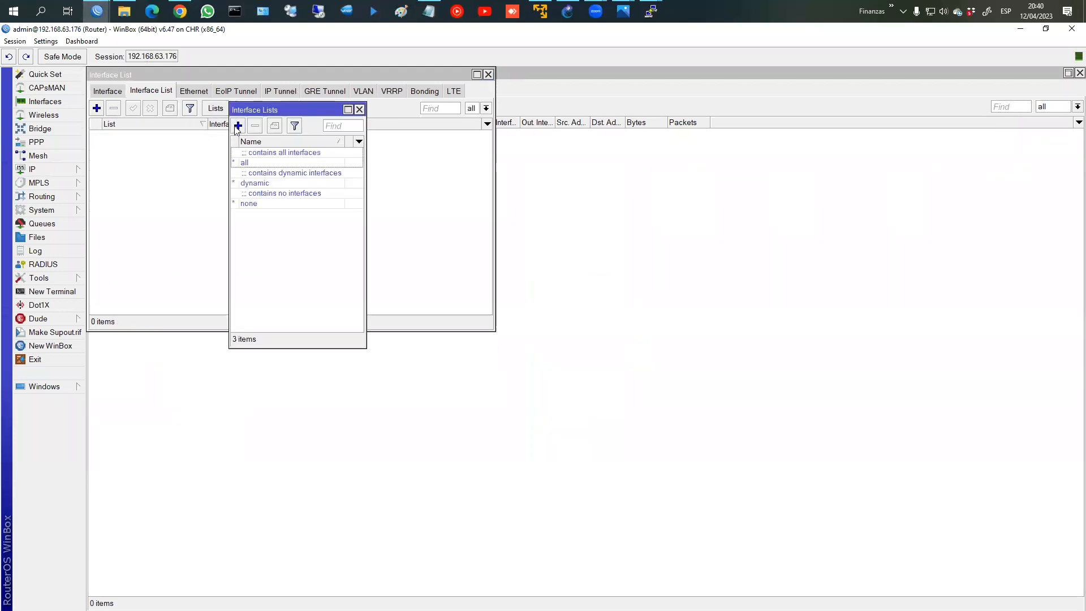
pyautogui.click(238, 126)
pyautogui.write('VLAN')
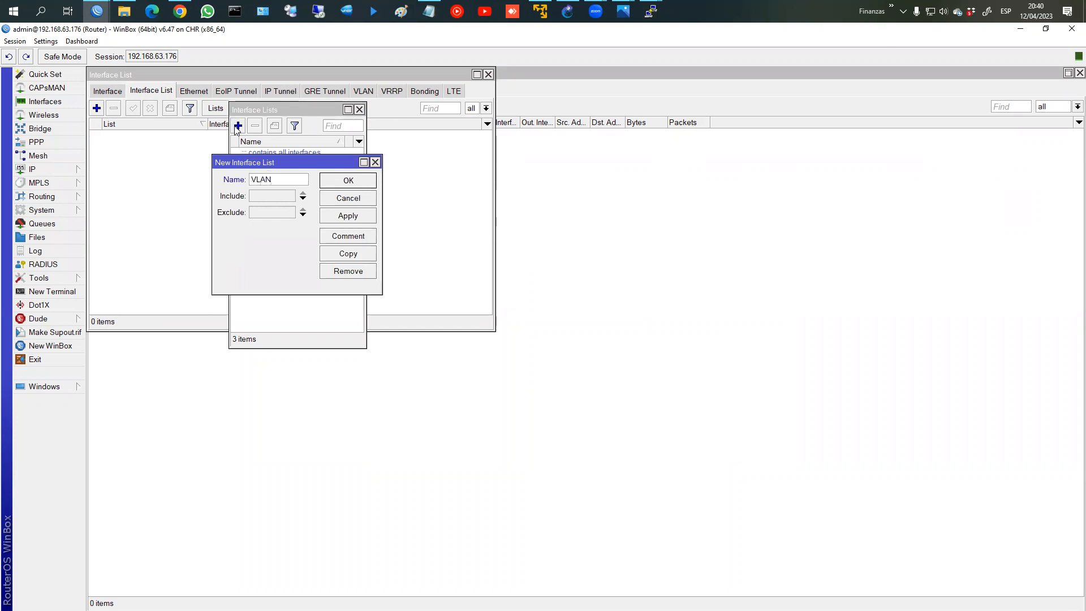
pyautogui.press('Return')
pyautogui.click(360, 110)
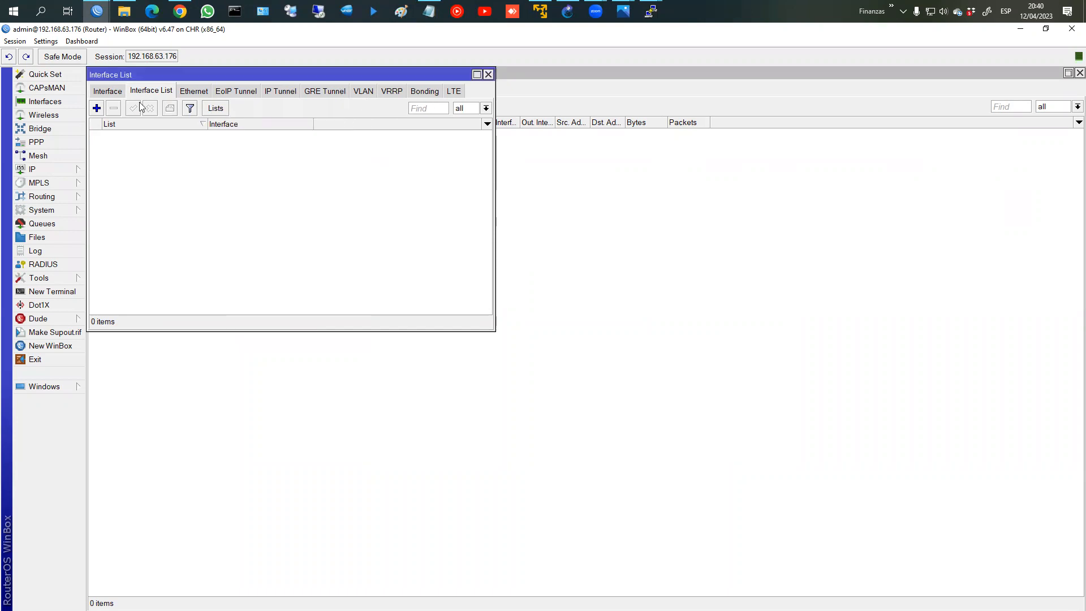
# Step: Add vlan10_Datos and vlan20_Video as members of the VLAN interface list
pyautogui.click(96, 108)
pyautogui.click(263, 180)
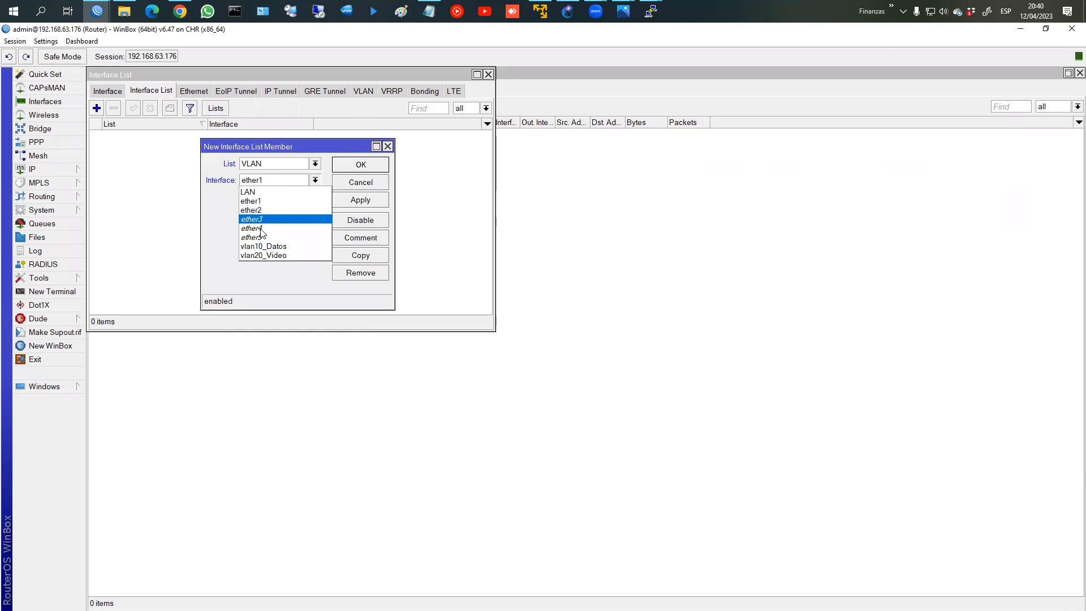
pyautogui.click(276, 245)
pyautogui.click(365, 201)
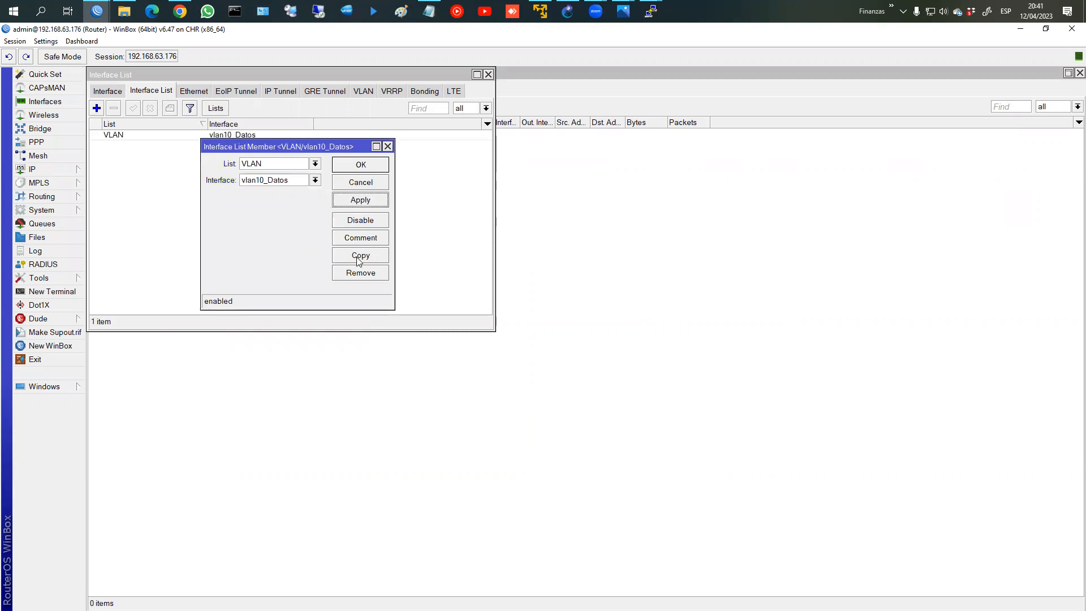
pyautogui.click(360, 256)
pyautogui.click(269, 194)
pyautogui.click(277, 268)
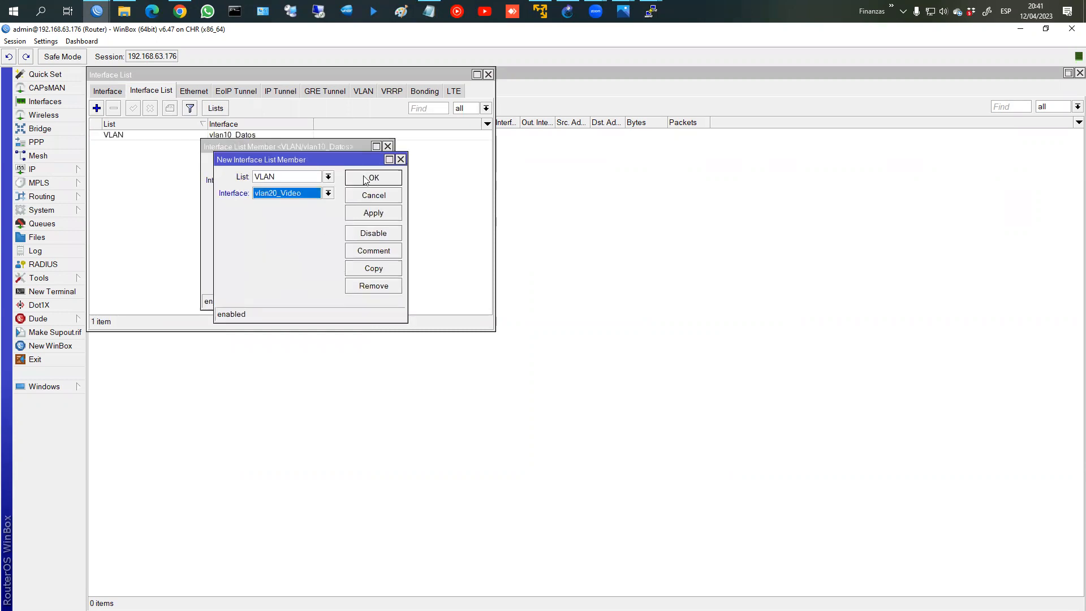
pyautogui.click(365, 179)
pyautogui.click(369, 164)
pyautogui.click(488, 75)
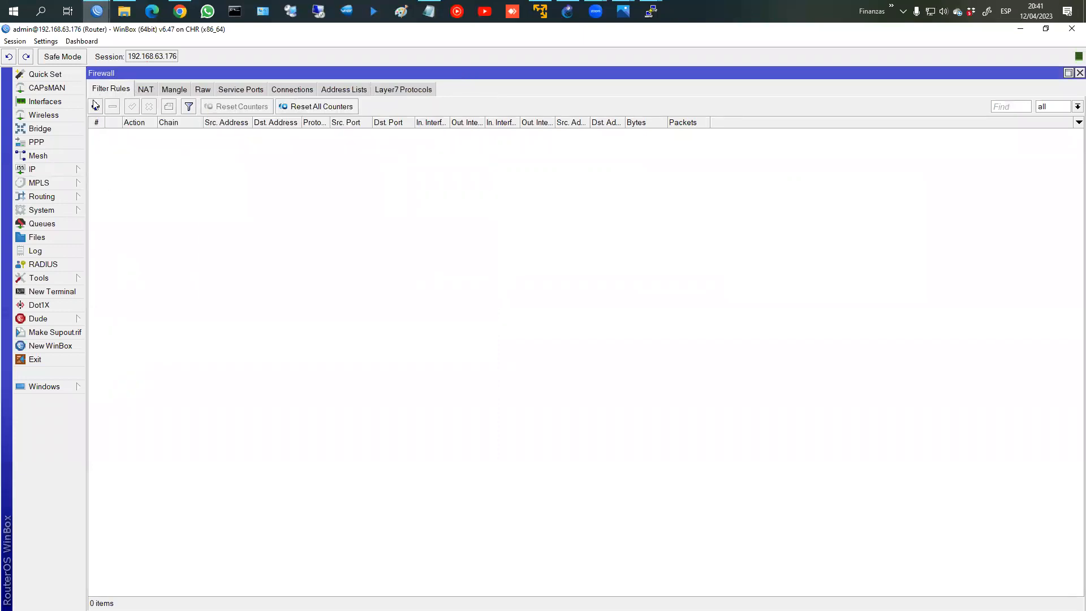
# Step: Add a firewall NAT rule with action masquerade
pyautogui.click(150, 89)
pyautogui.click(95, 107)
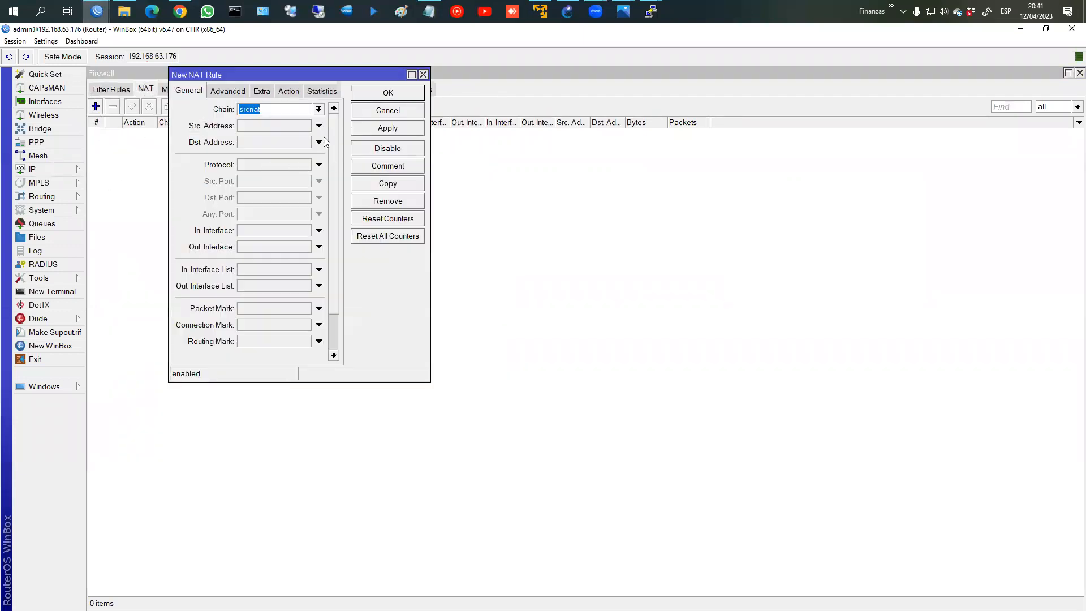
pyautogui.click(273, 248)
pyautogui.click(289, 93)
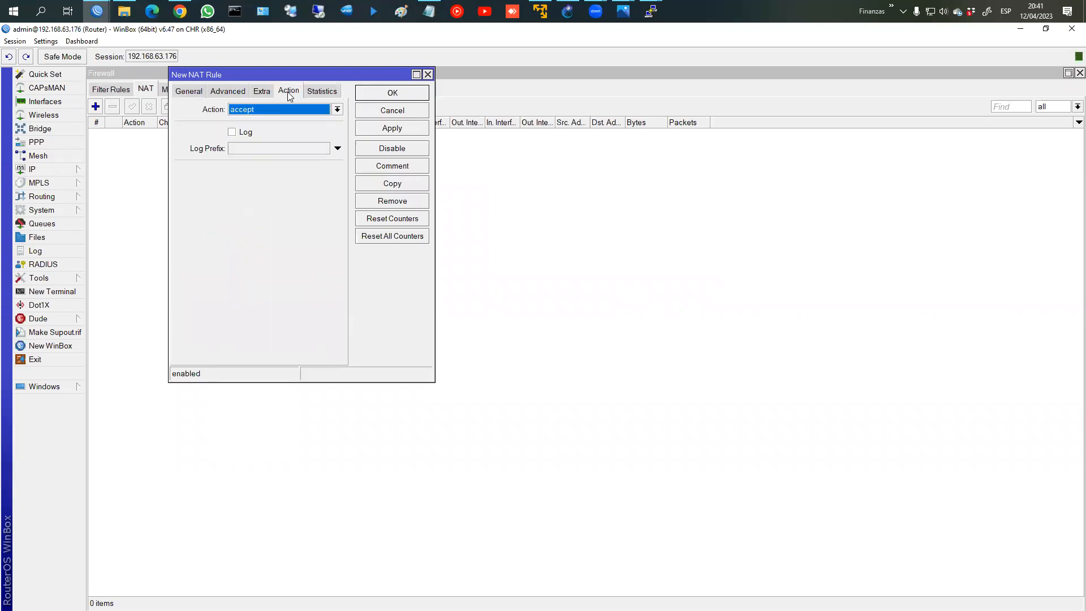
pyautogui.click(273, 111)
pyautogui.click(262, 170)
pyautogui.click(363, 129)
pyautogui.click(363, 99)
# Step: Draft a forward filter rule matching In. Interface List VLAN and Out. Interface ether1
pyautogui.click(110, 89)
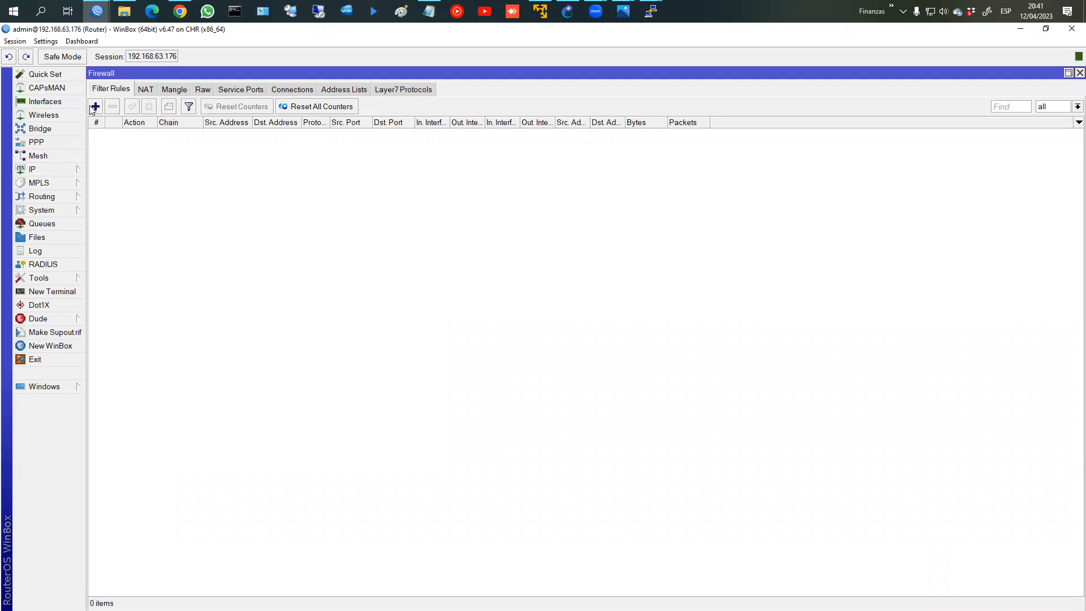
pyautogui.click(96, 107)
pyautogui.click(192, 91)
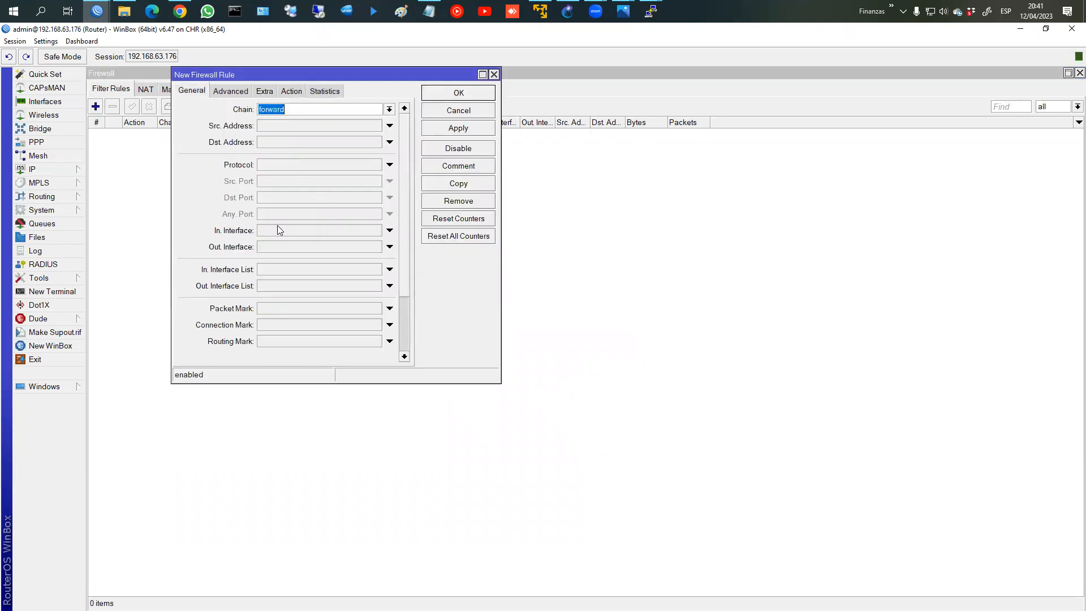
pyautogui.click(285, 269)
pyautogui.click(310, 272)
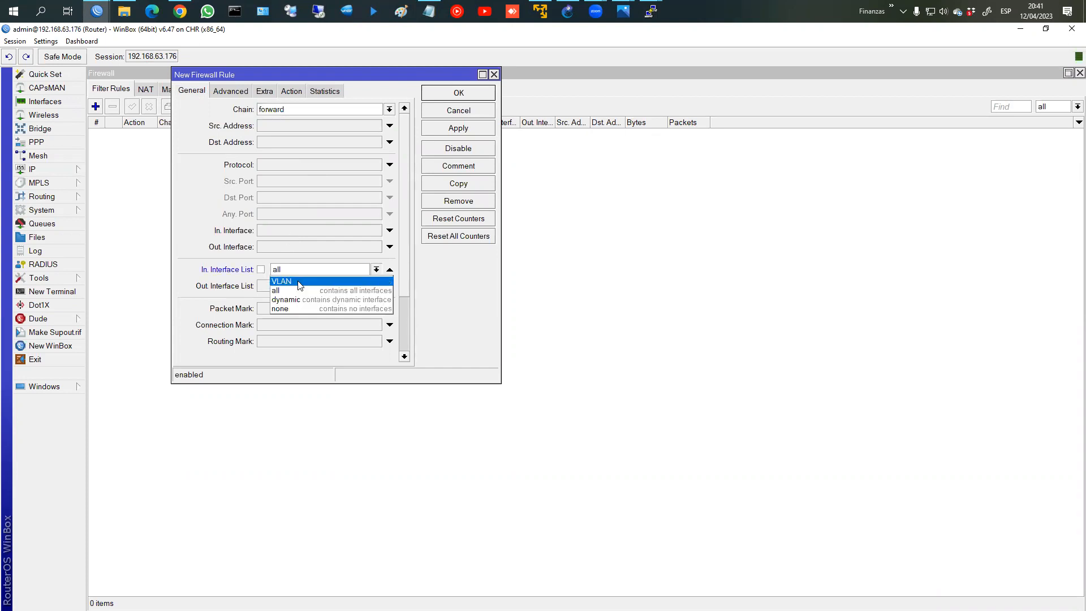
pyautogui.click(298, 281)
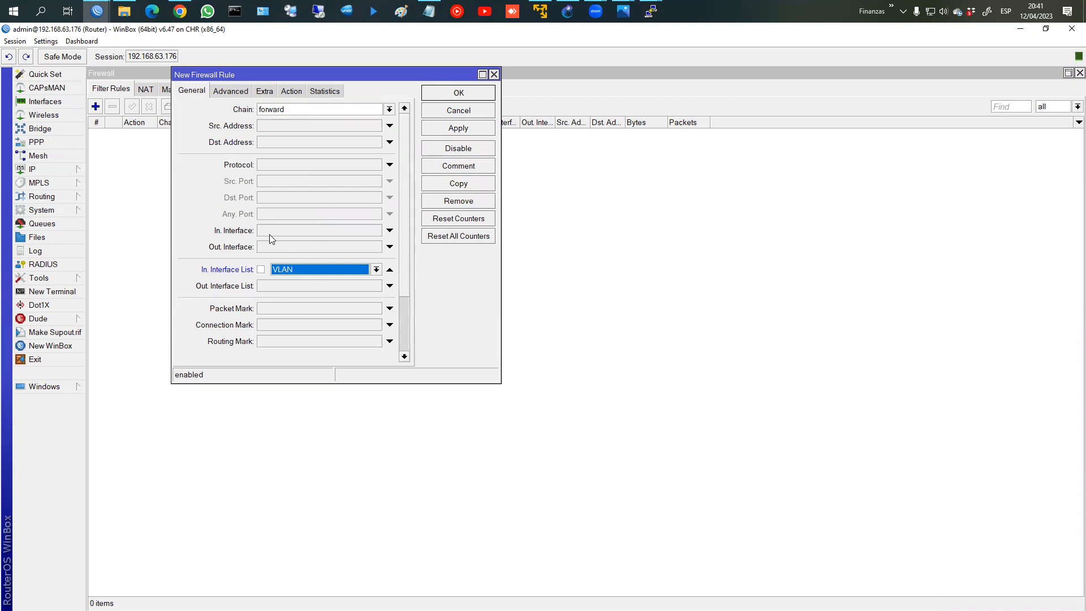
pyautogui.click(283, 247)
pyautogui.click(305, 248)
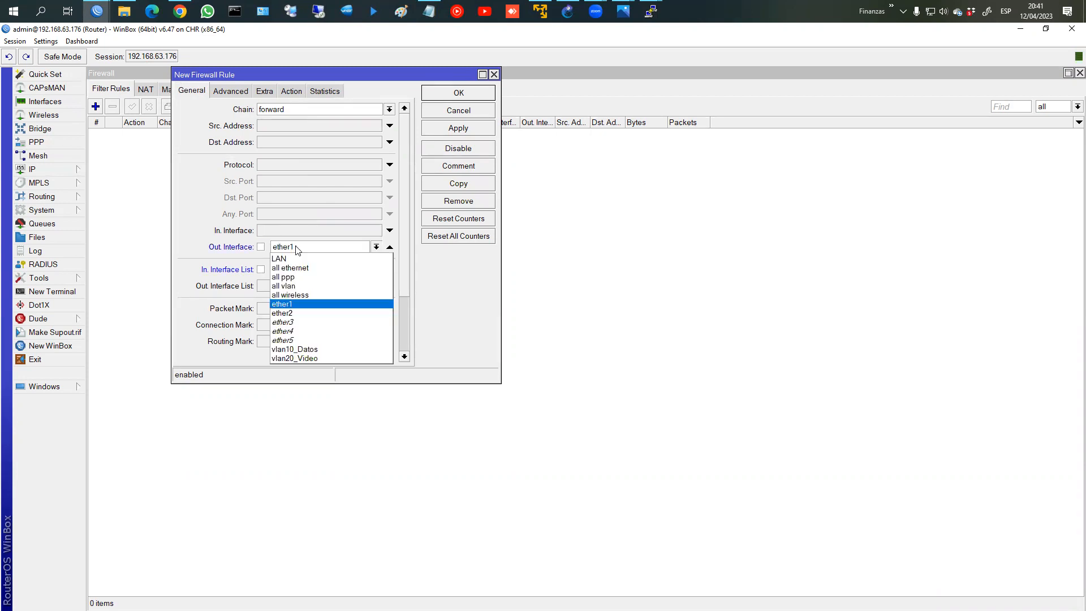
pyautogui.click(300, 306)
# Step: Rename interface ether1 to ether1_WAN
pyautogui.click(67, 102)
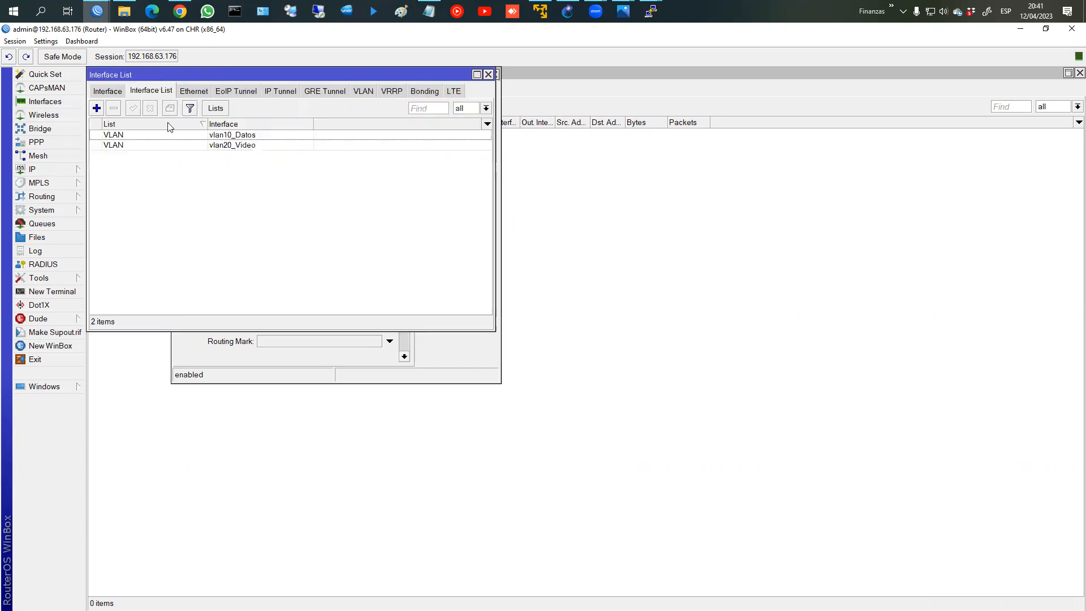
pyautogui.click(99, 92)
pyautogui.doubleClick(148, 168)
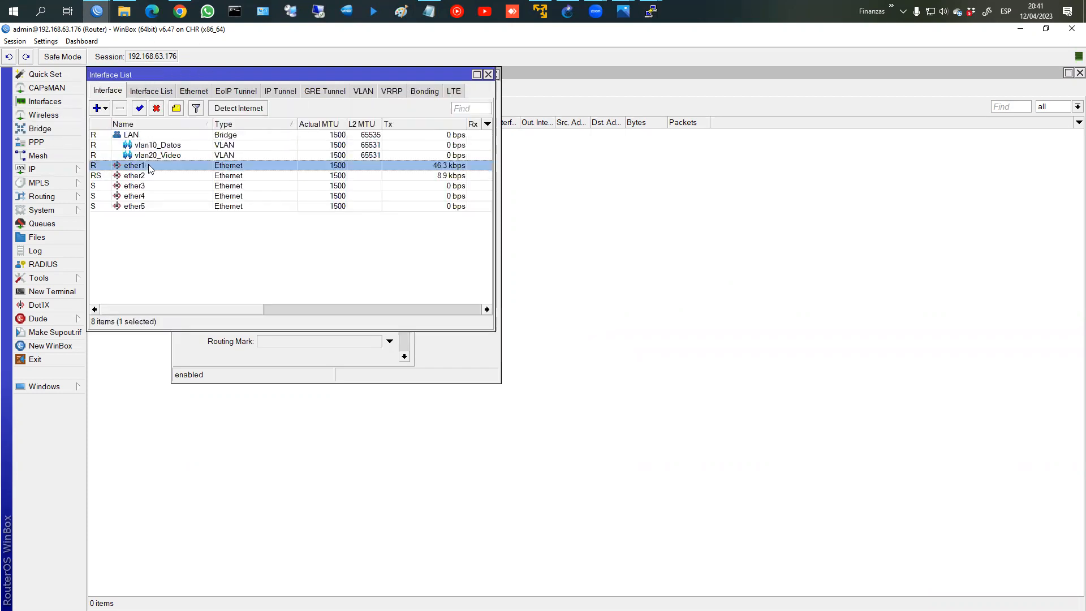
pyautogui.click(284, 111)
pyautogui.write('_WAN')
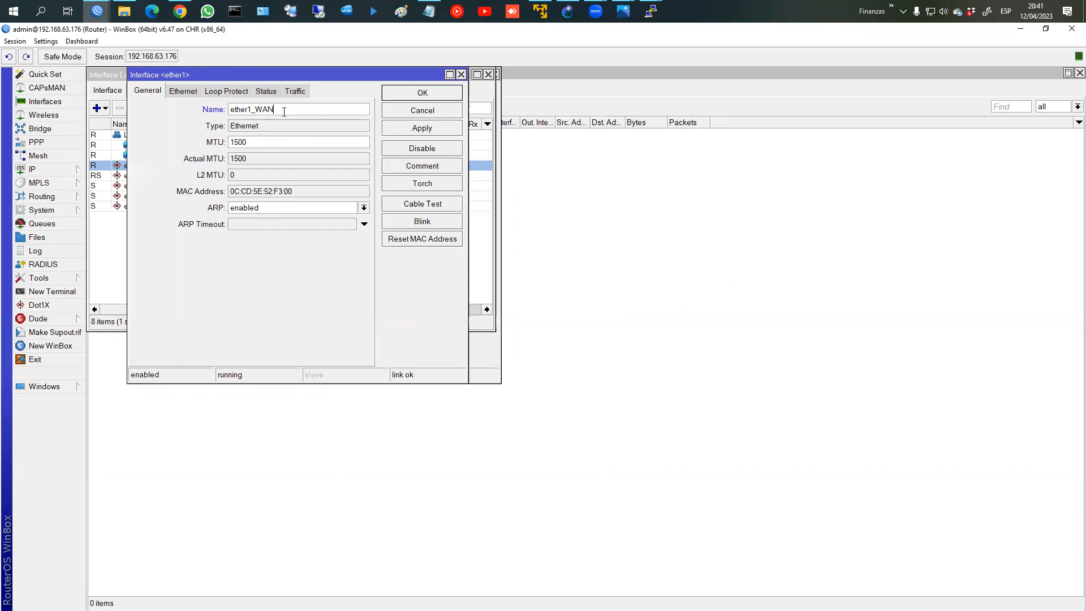
pyautogui.press('Return')
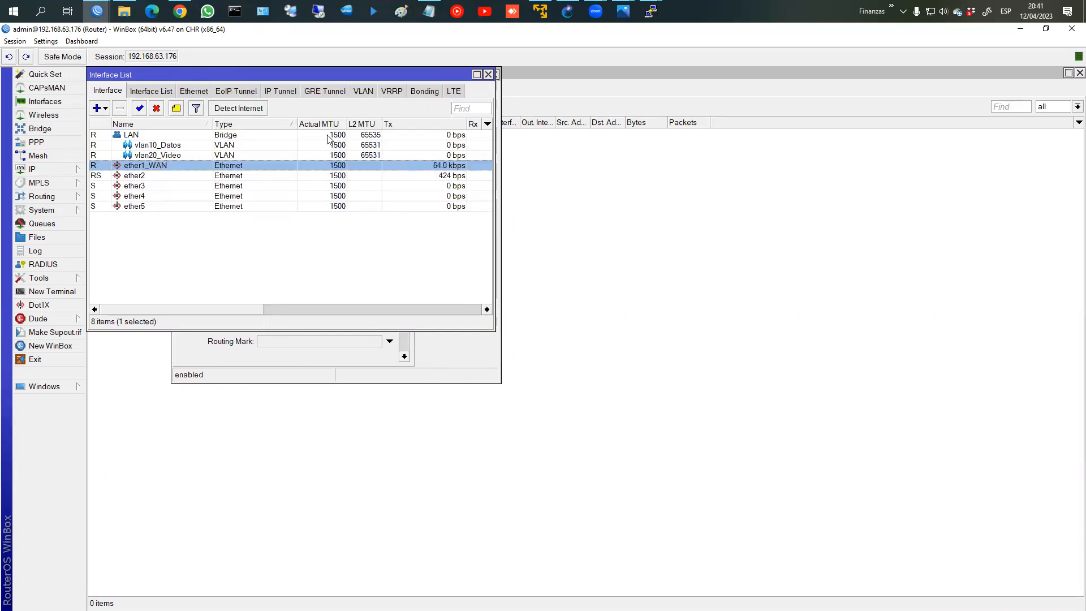
pyautogui.click(489, 75)
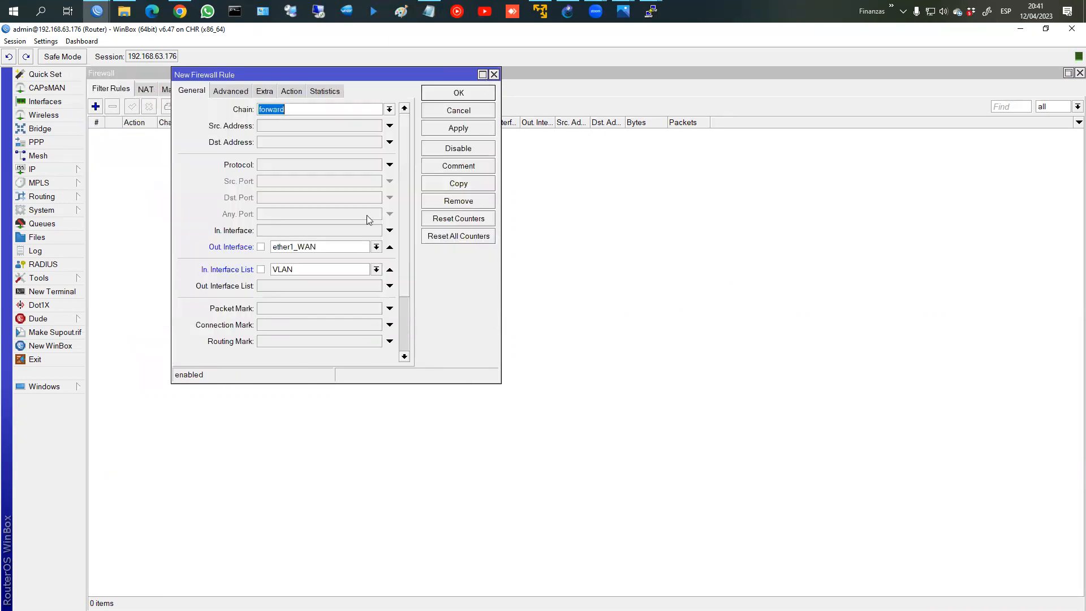
pyautogui.click(293, 91)
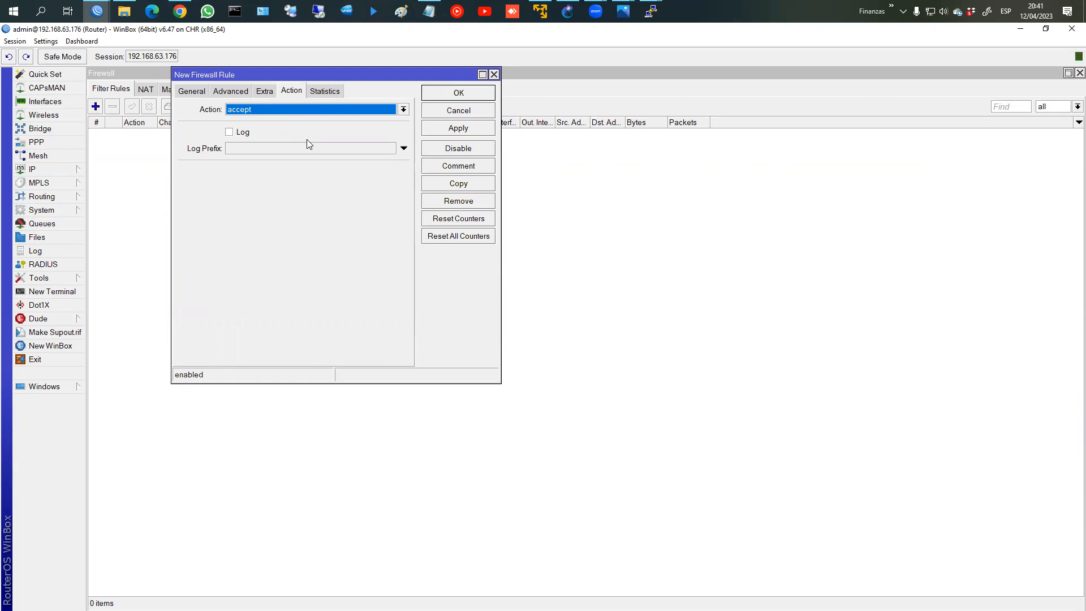
# Step: Comment the accept rule 'Aceptar tráfico dsd VLANs a Internet' and save it
pyautogui.click(457, 166)
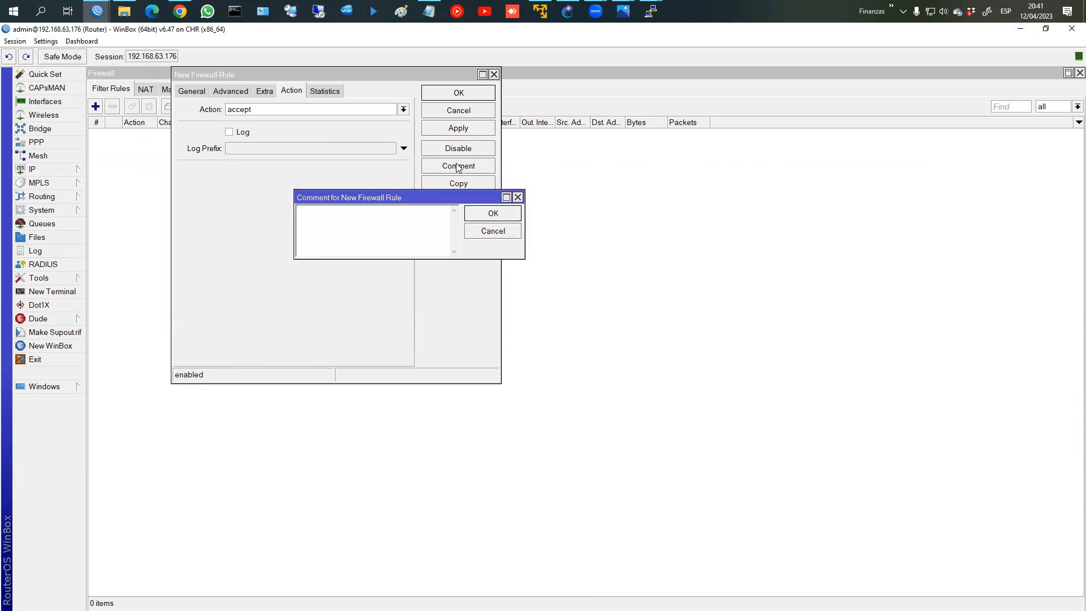
pyautogui.write('Acetpar')
pyautogui.press('BackSpace')
pyautogui.press('BackSpace')
pyautogui.press('BackSpace')
pyautogui.press('BackSpace')
pyautogui.write("ptar t'rráfico dsd VLANs a internet")
pyautogui.press('Return')
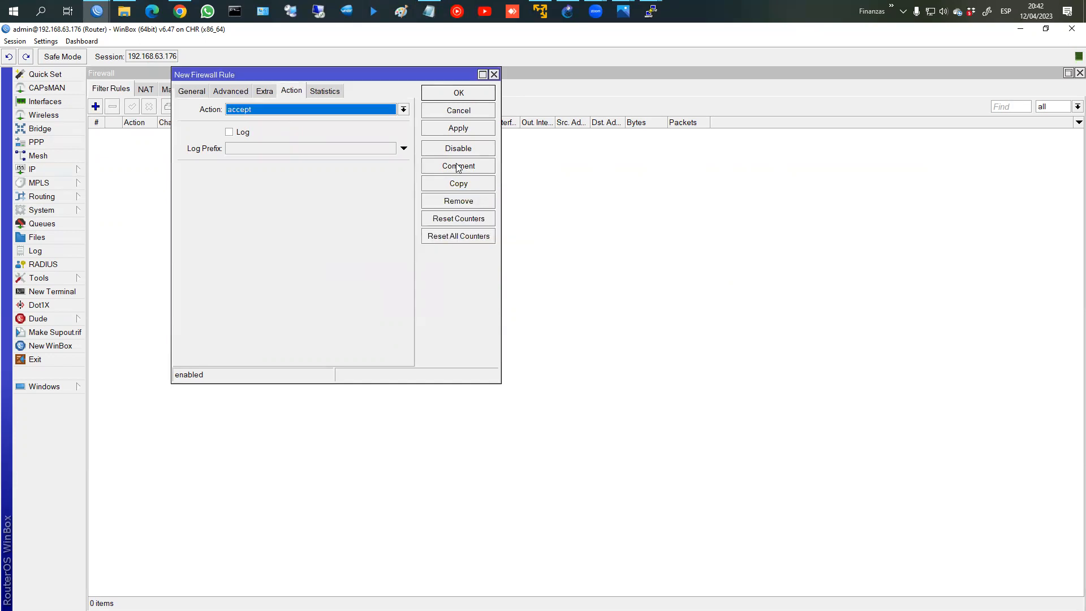
pyautogui.click(459, 93)
# Step: Add a second plain forward accept filter rule
pyautogui.click(93, 107)
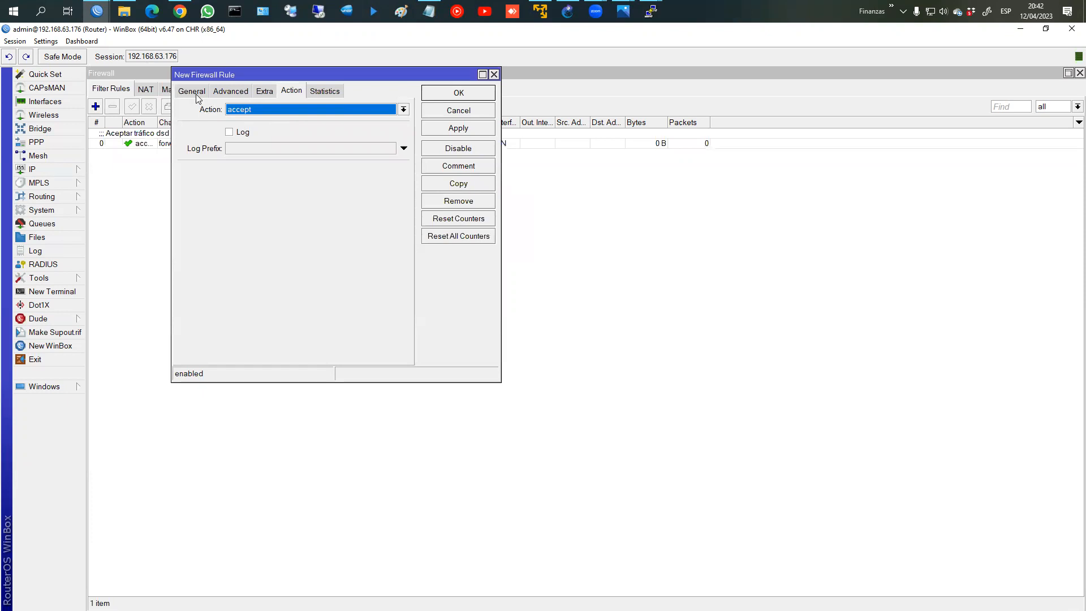
pyautogui.click(195, 94)
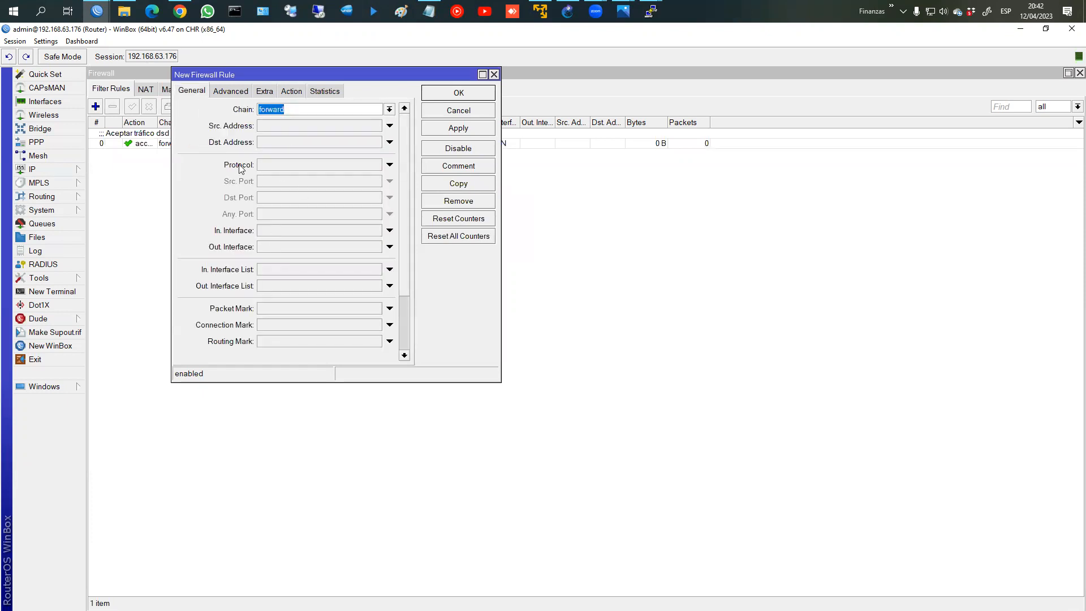
pyautogui.click(363, 110)
pyautogui.press('Return')
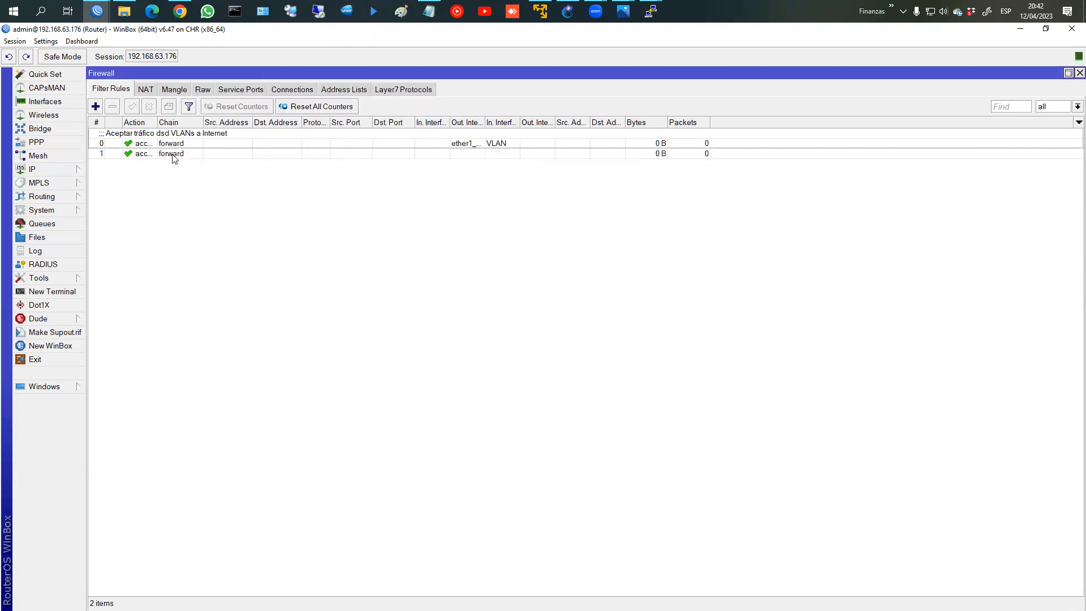
pyautogui.doubleClick(174, 143)
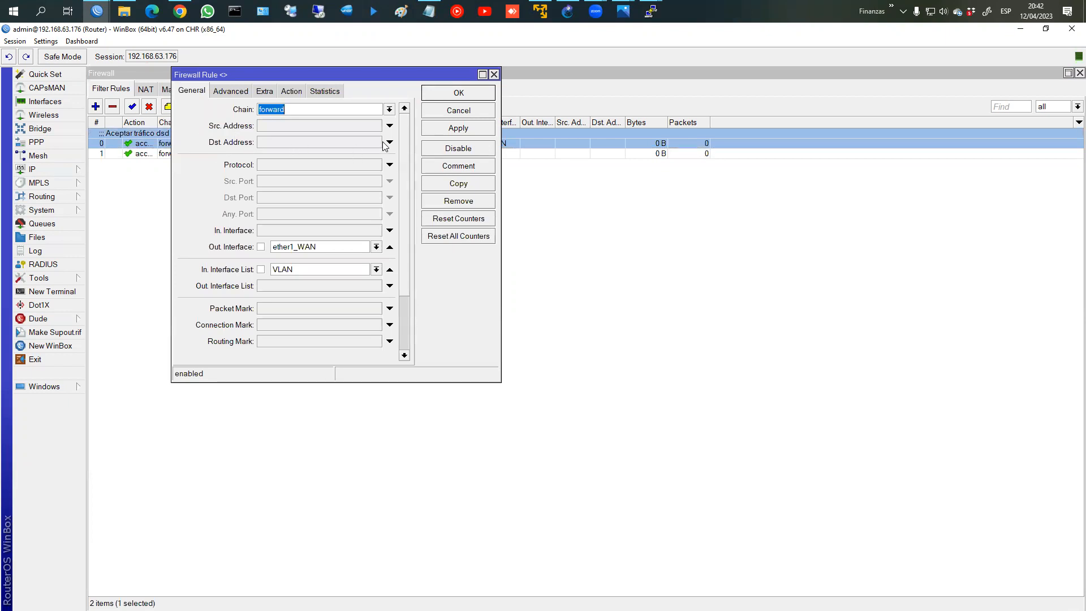
# Step: Make the second rule match In. Interface ether1_WAN to Out. Interface List VLAN, commented 'Aceptar traf dsd Internet a VLANs'
pyautogui.click(434, 99)
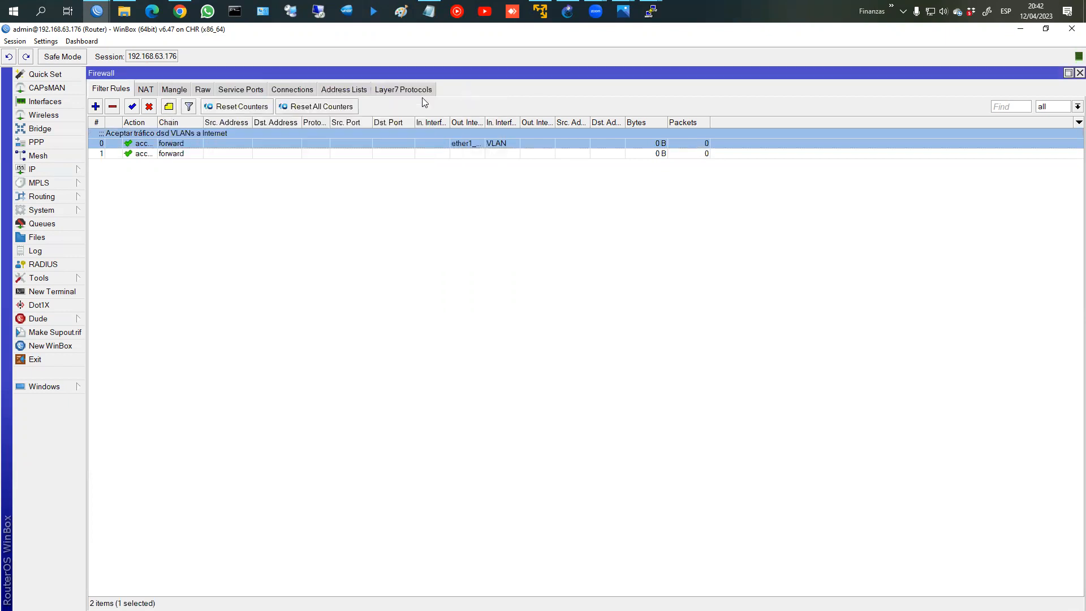
pyautogui.doubleClick(148, 154)
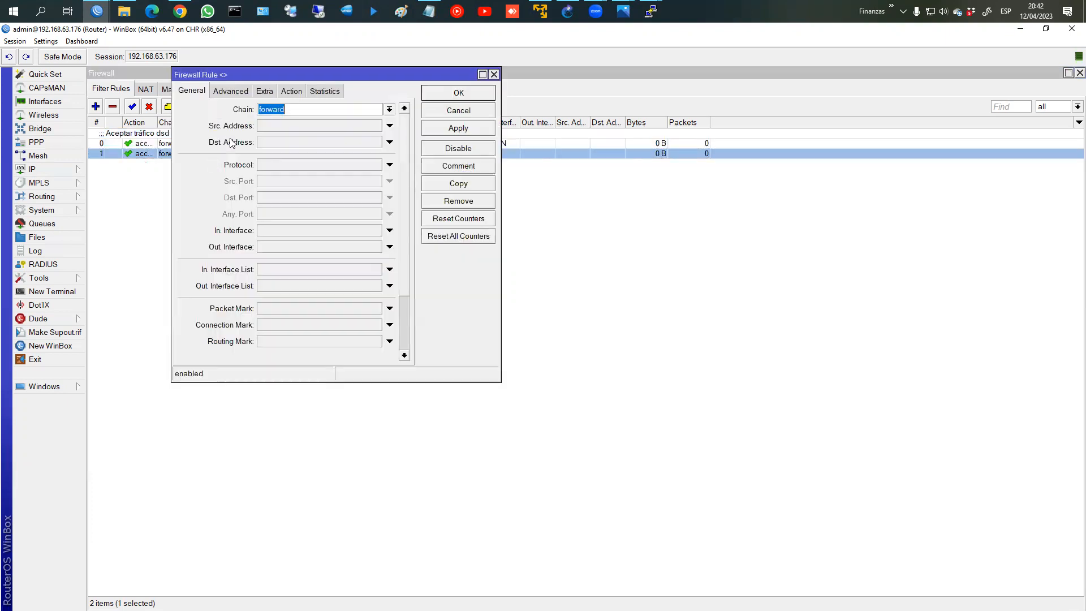
pyautogui.click(270, 231)
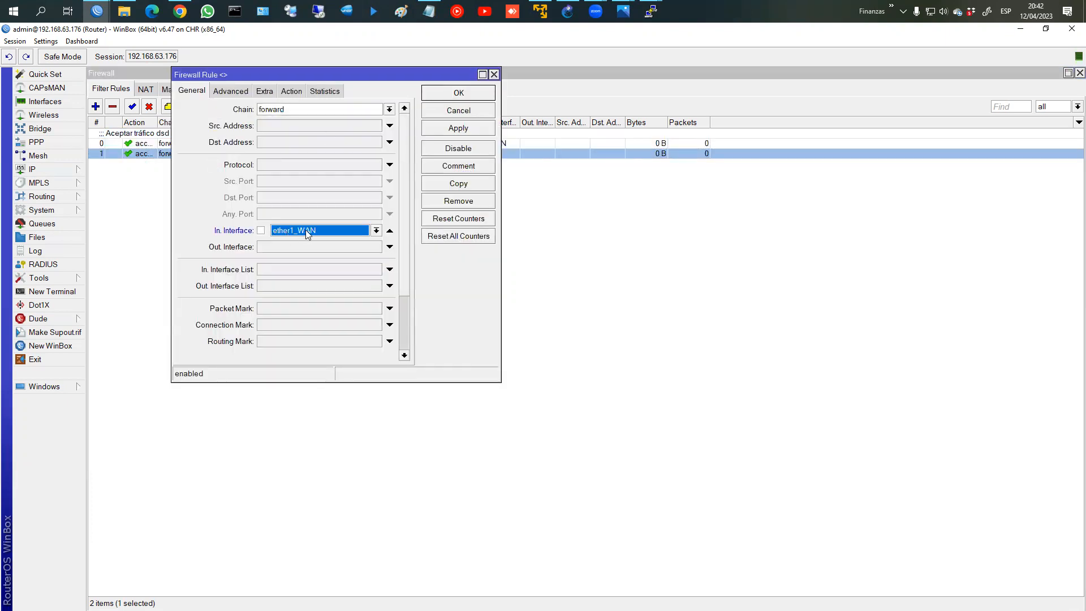
pyautogui.click(280, 287)
pyautogui.click(290, 289)
pyautogui.click(292, 295)
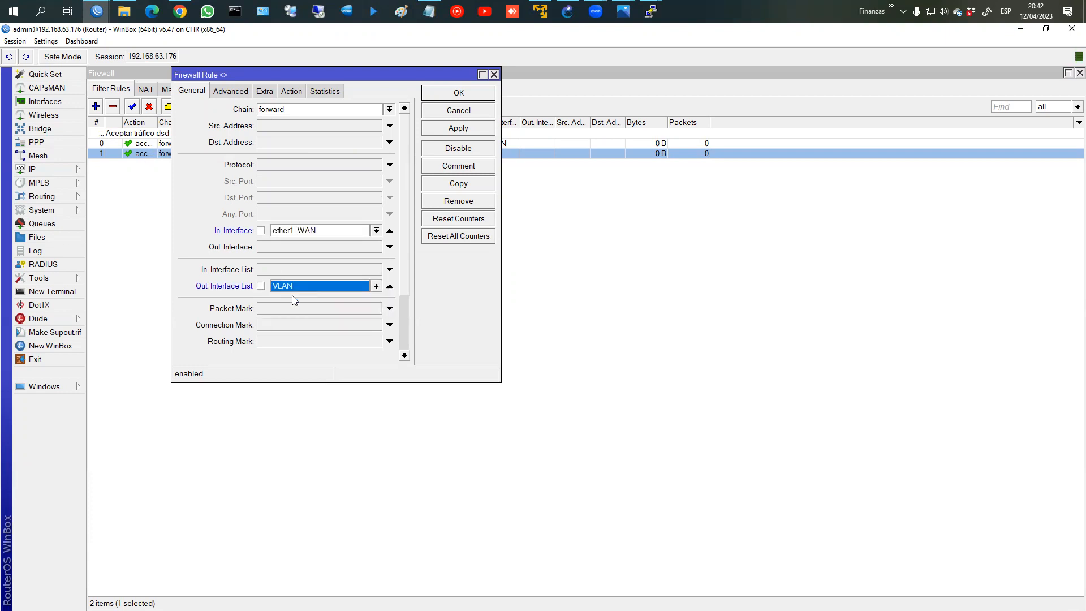
pyautogui.click(476, 170)
pyautogui.write('Acep')
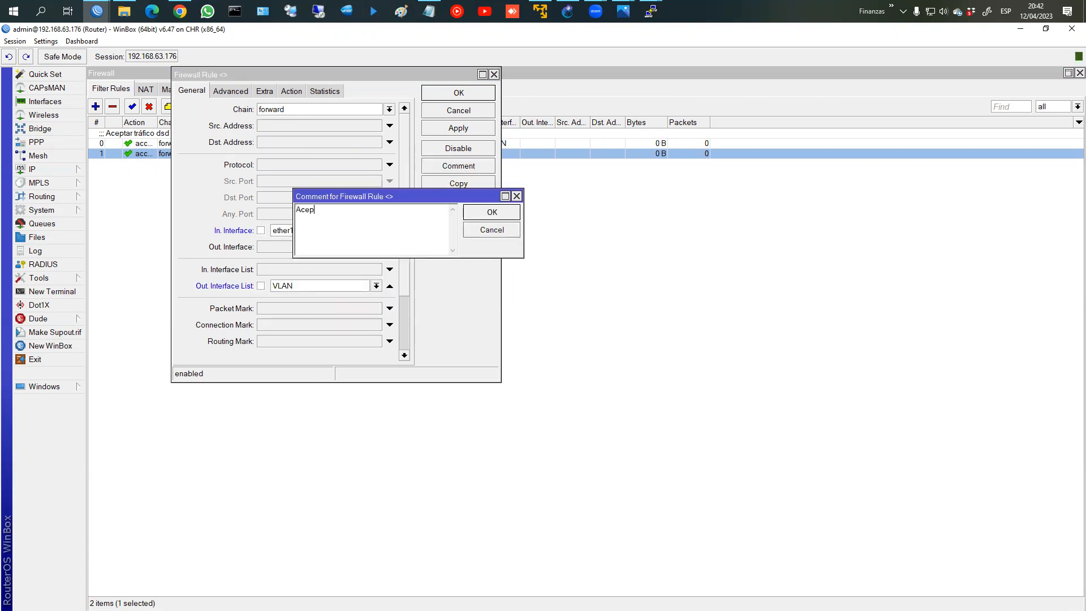
pyautogui.write('tar traf dsd Internet a VLANs')
pyautogui.click(493, 212)
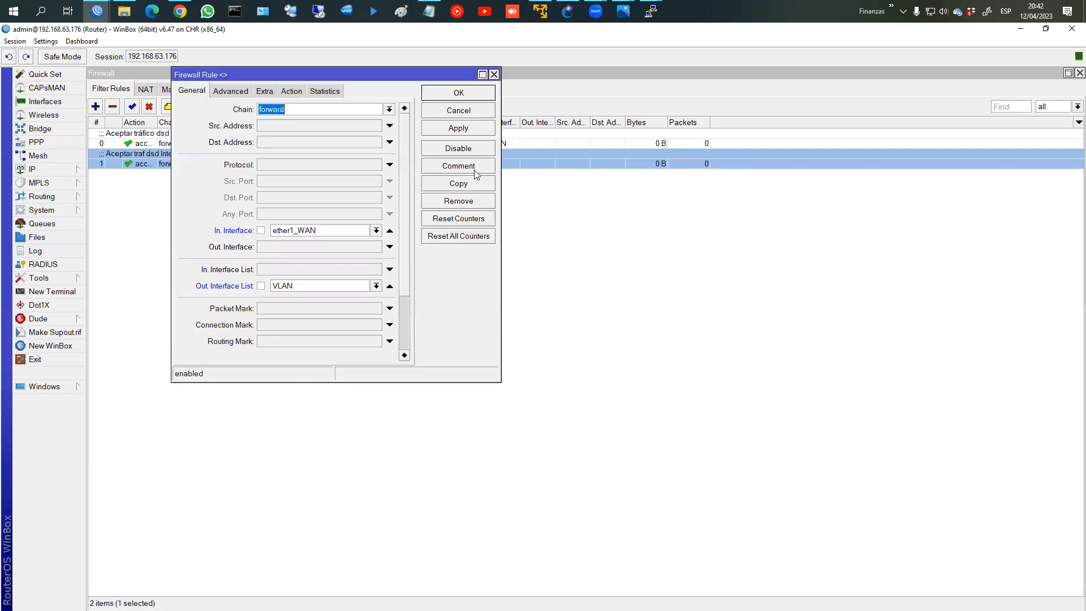
pyautogui.click(476, 95)
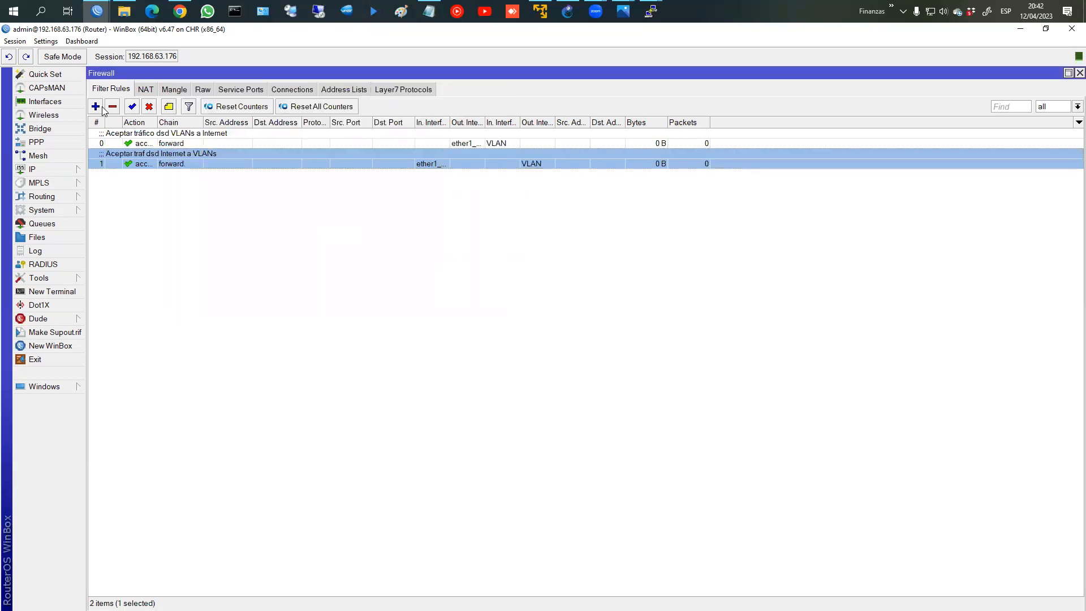
# Step: Create a new filter rule matching In. Interface List VLAN with action drop
pyautogui.click(97, 106)
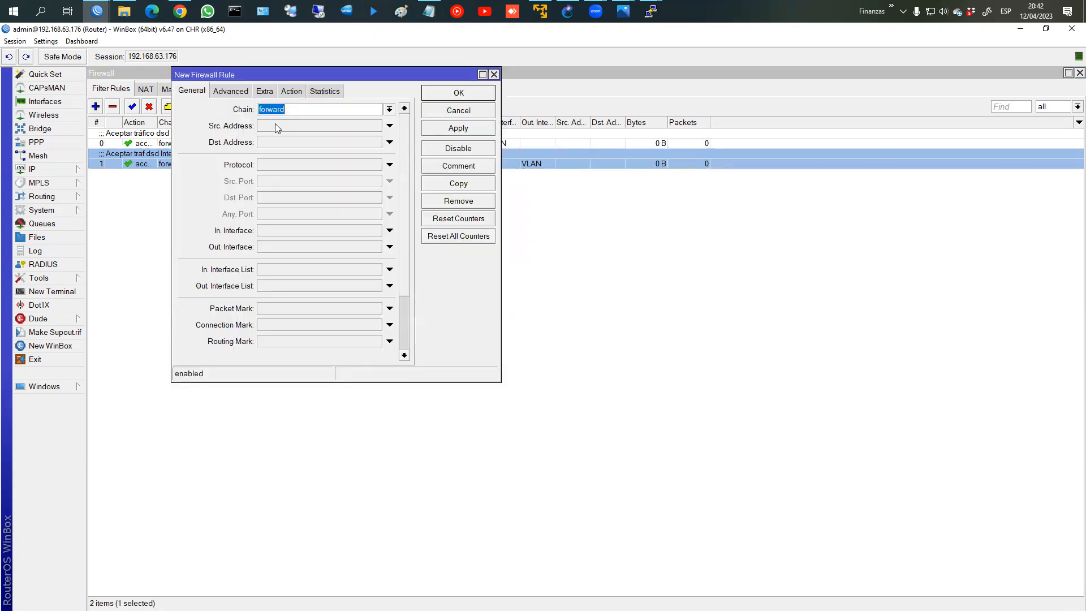
pyautogui.click(267, 270)
pyautogui.click(291, 271)
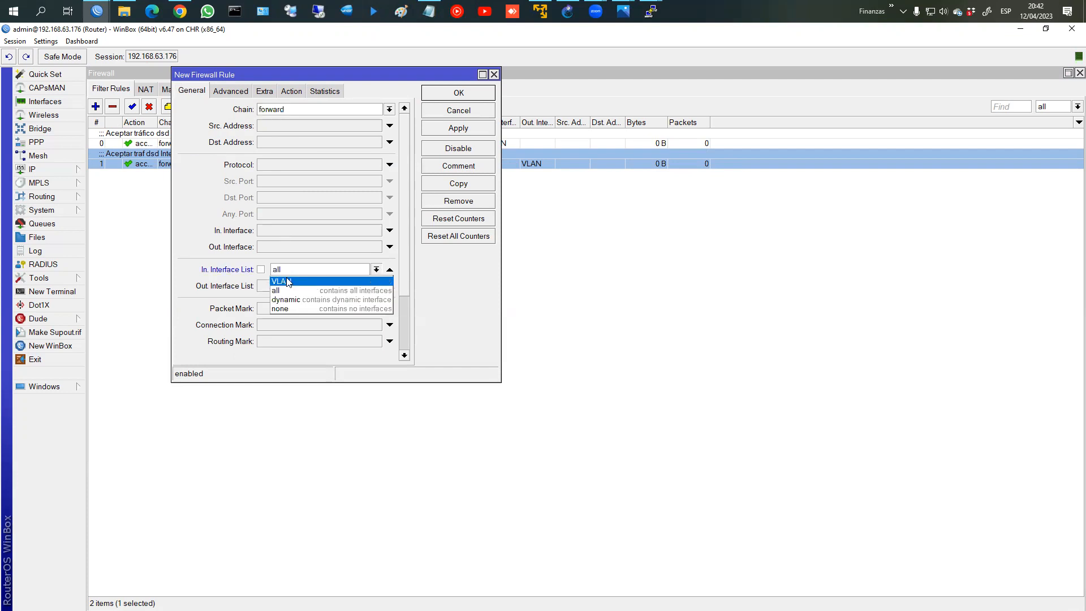
pyautogui.click(286, 280)
pyautogui.click(292, 92)
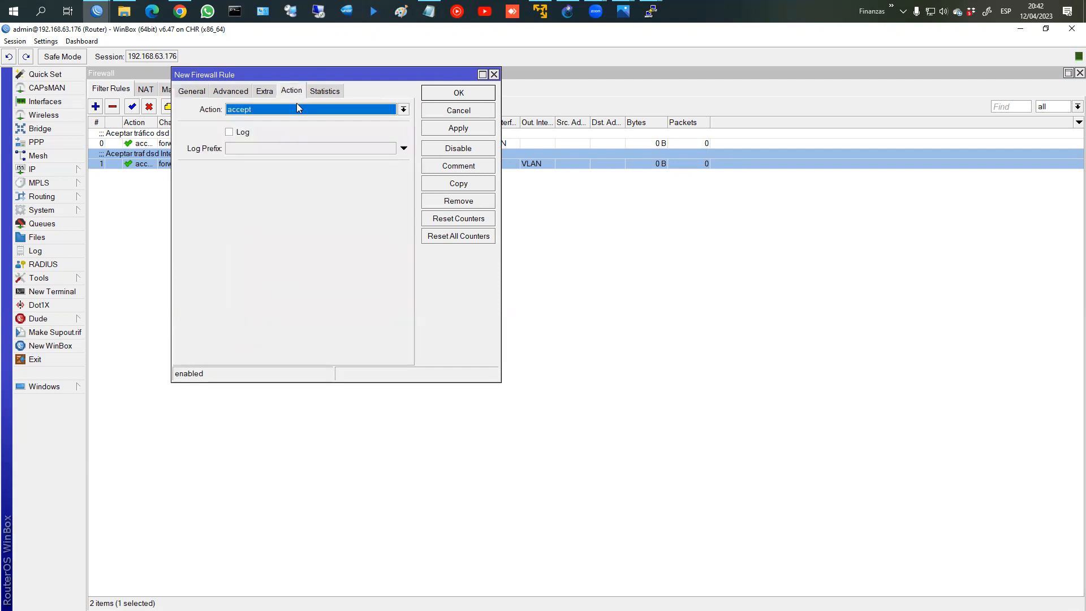
pyautogui.click(296, 108)
pyautogui.click(290, 148)
# Step: Comment the rule 'DROPear Resto de tráfico VLANs' and save it
pyautogui.click(459, 165)
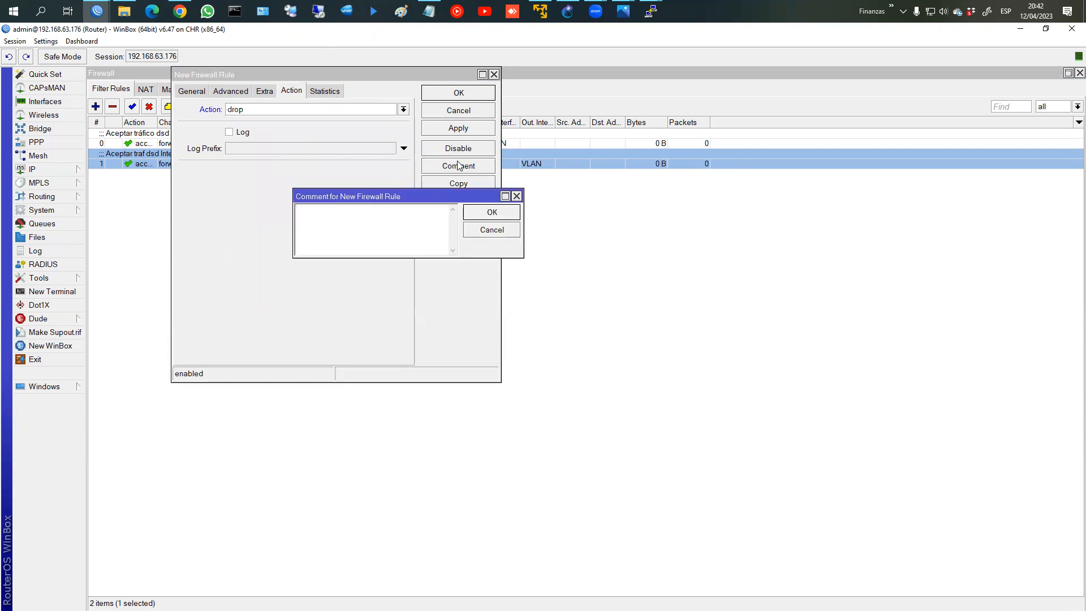
pyautogui.write('Restp')
pyautogui.press('BackSpace')
pyautogui.press('BackSpace')
pyautogui.write('o de tráfico VLANsDROPear')
pyautogui.press('Return')
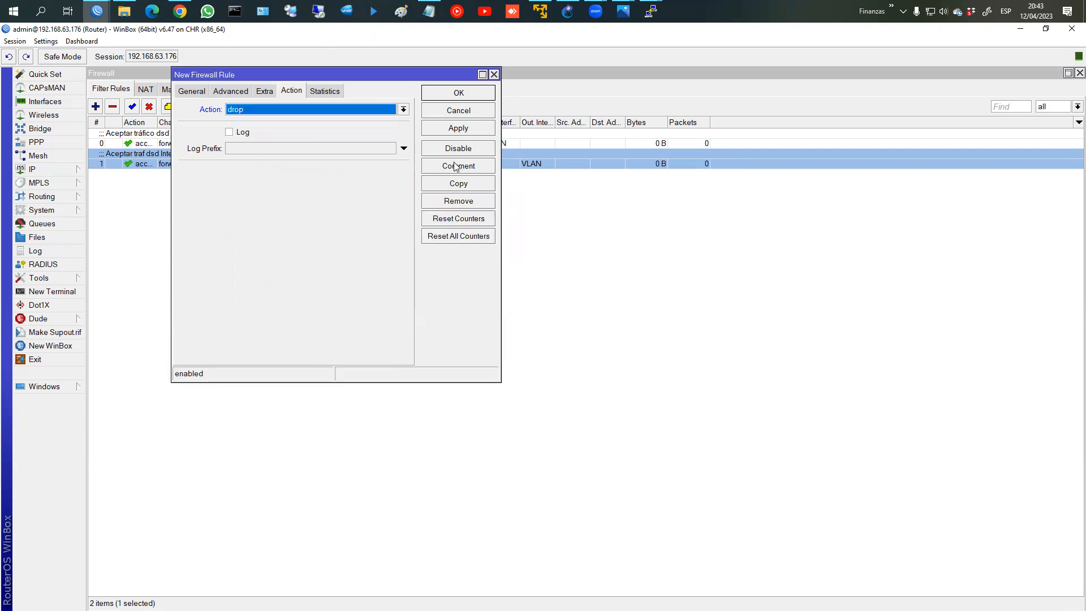
pyautogui.click(458, 93)
pyautogui.moveTo(650, 12)
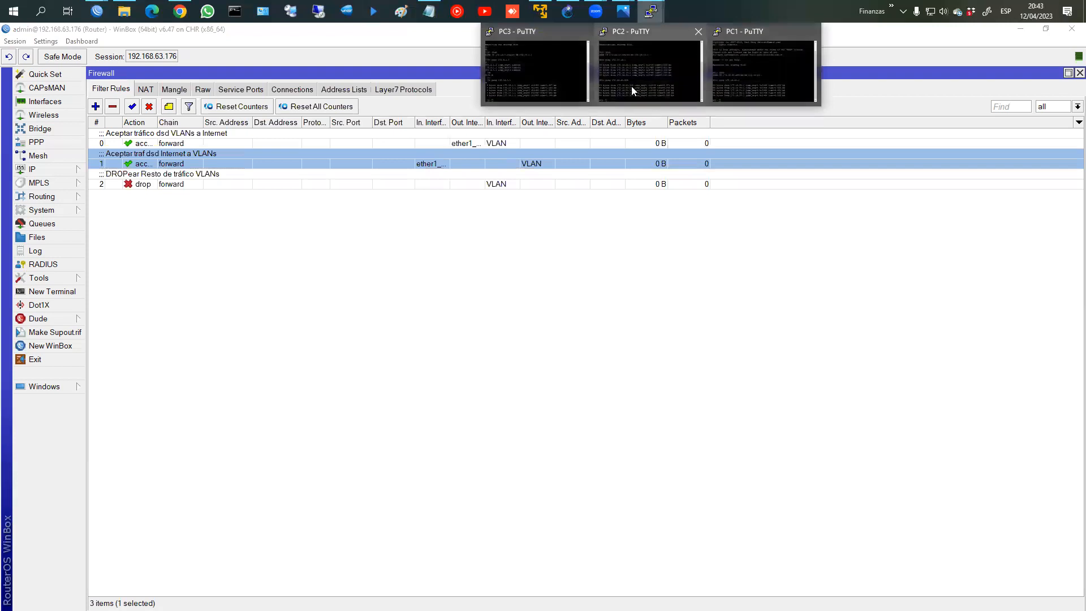
pyautogui.click(631, 86)
# Step: Rerun PC2's ping to 172.16.20.254 and PC1's ping to 172.16.20.1
pyautogui.click(771, 80)
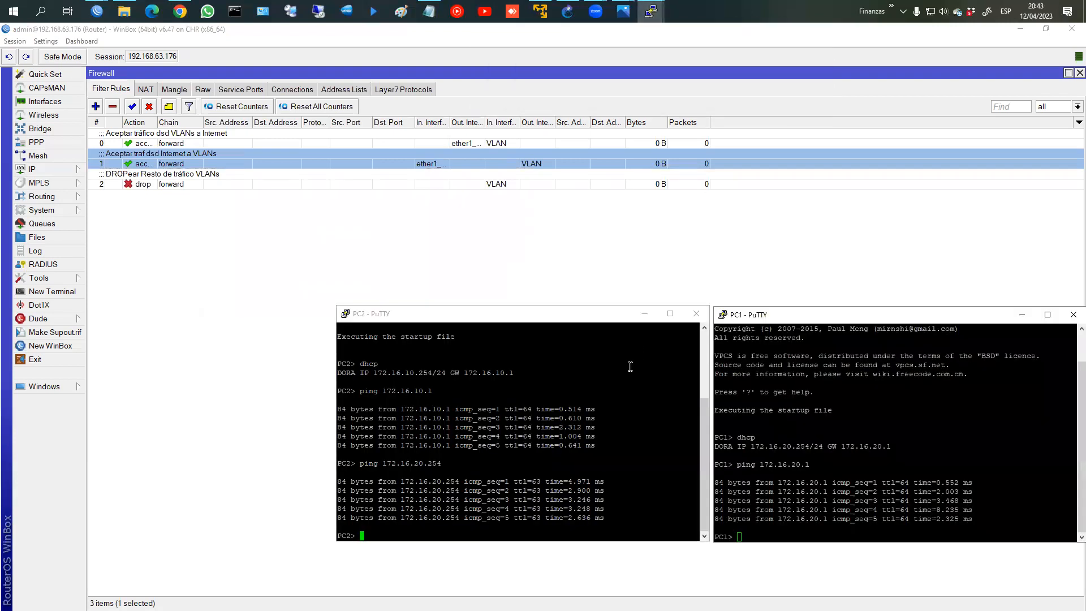
pyautogui.press('Up')
pyautogui.press('Return')
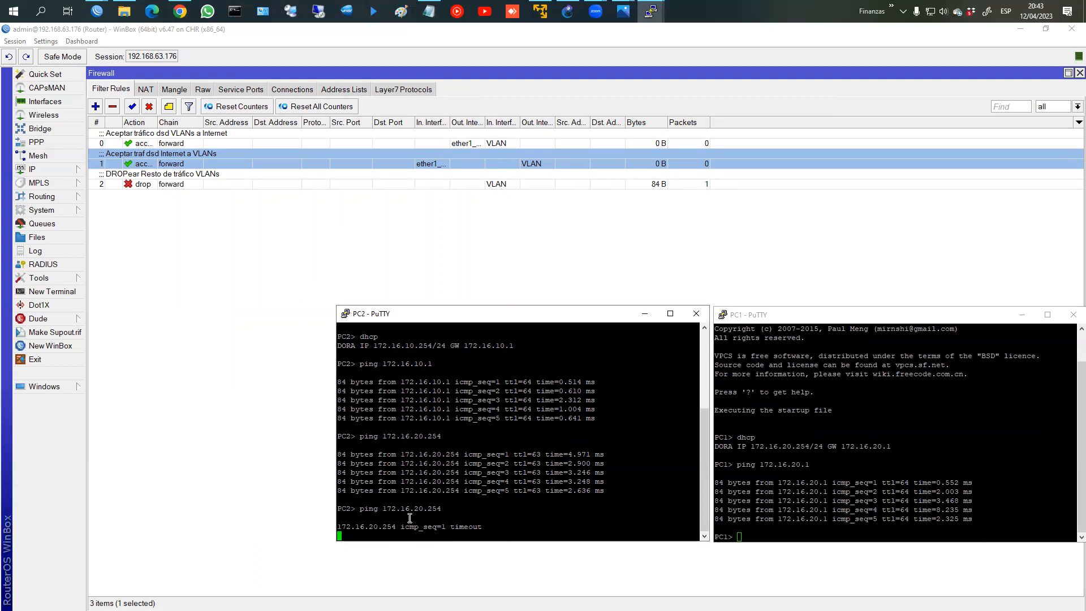
pyautogui.click(837, 507)
pyautogui.press('Up')
pyautogui.press('Return')
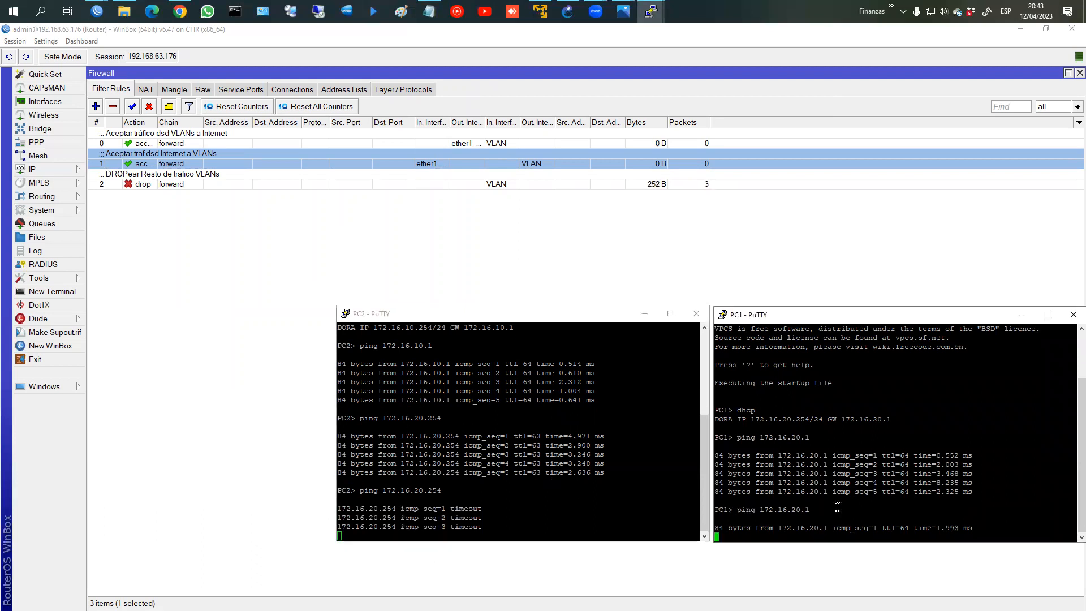
# Step: Stop PC1's ping, ping 172.16.10.1 from PC1, and repeat PC2's ping to 172.16.20.254
pyautogui.hotkey('ctrl', 'c')
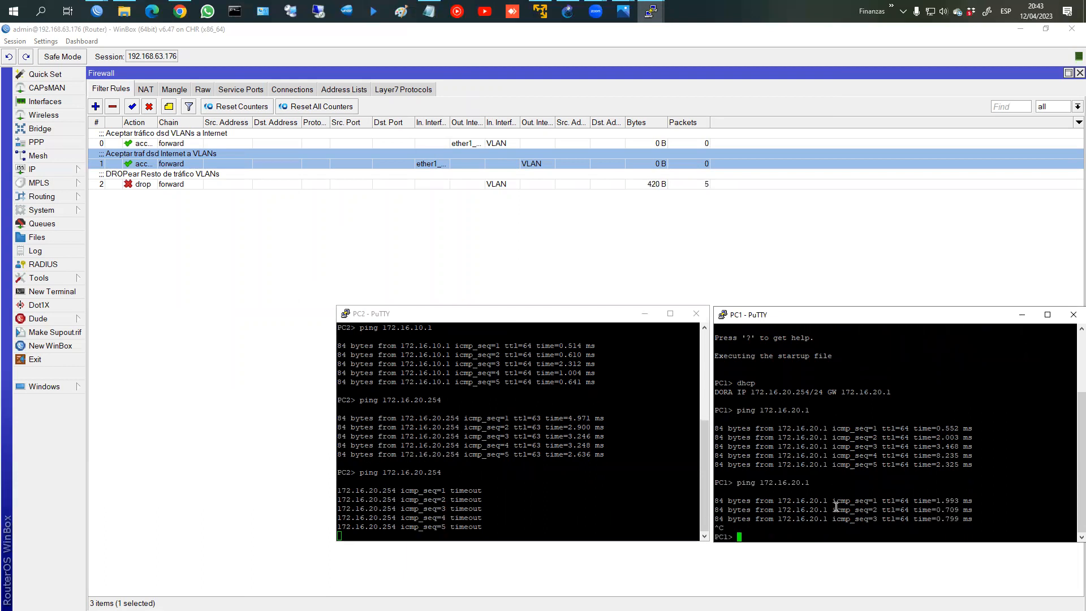
pyautogui.press('Up')
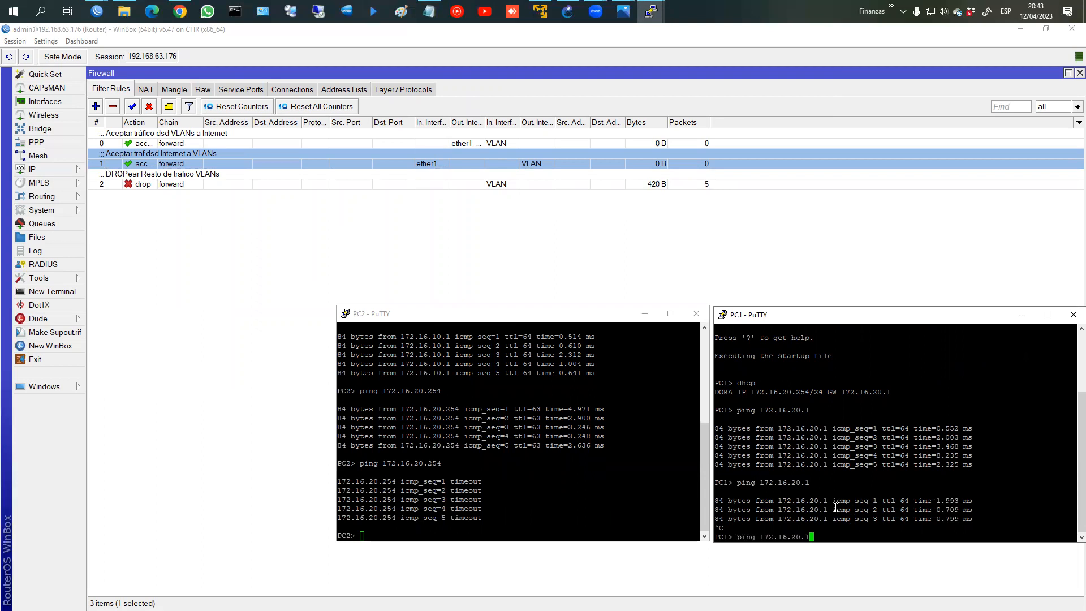
pyautogui.press('BackSpace')
pyautogui.press('BackSpace')
pyautogui.press('BackSpace')
pyautogui.press('BackSpace')
pyautogui.write('10.1')
pyautogui.press('Return')
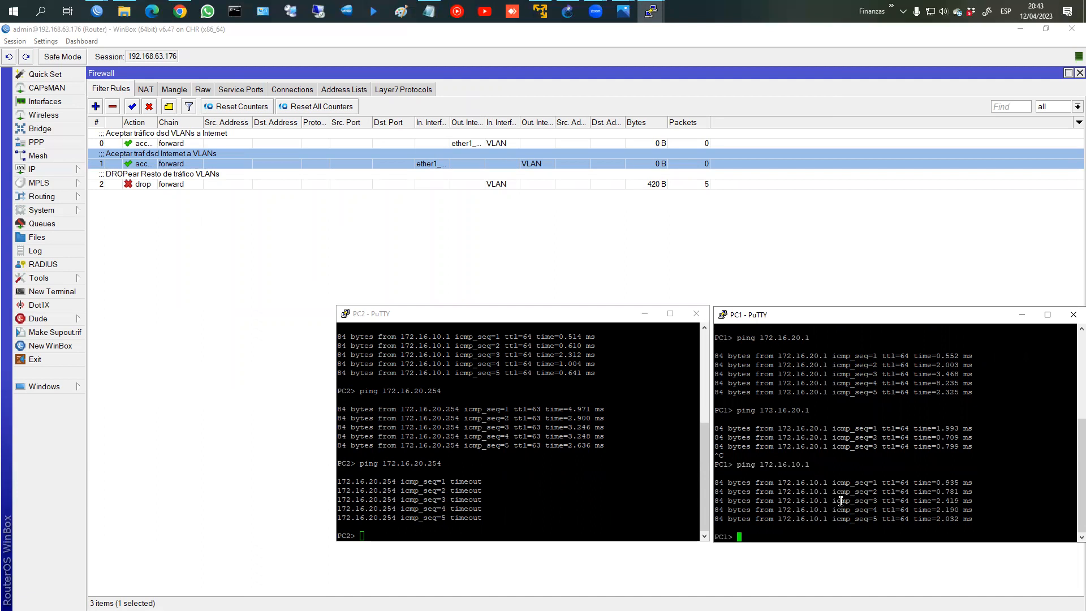
pyautogui.click(545, 499)
pyautogui.press('Up')
pyautogui.press('Return')
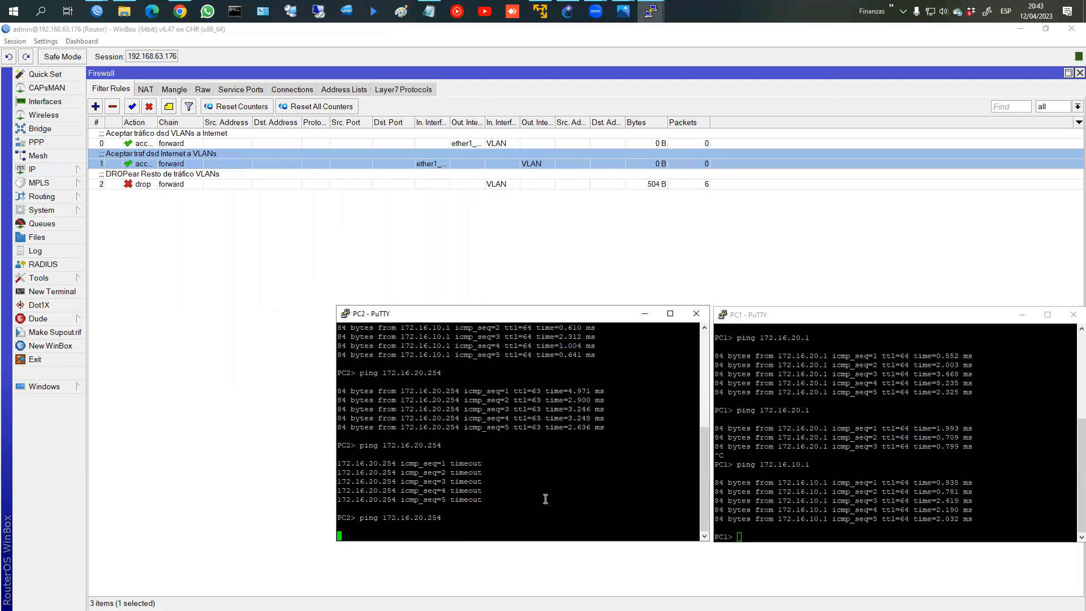
# Step: Run 'show ip' on PC1 and ping 172.16.10.1 again
pyautogui.click(810, 480)
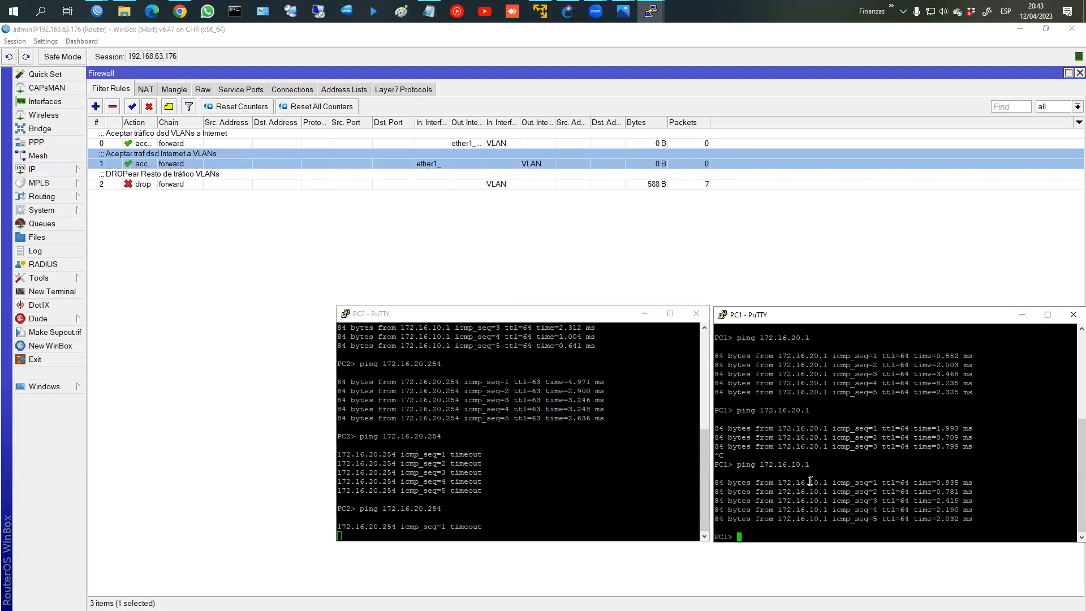
pyautogui.write('sj')
pyautogui.press('BackSpace')
pyautogui.write('how ip')
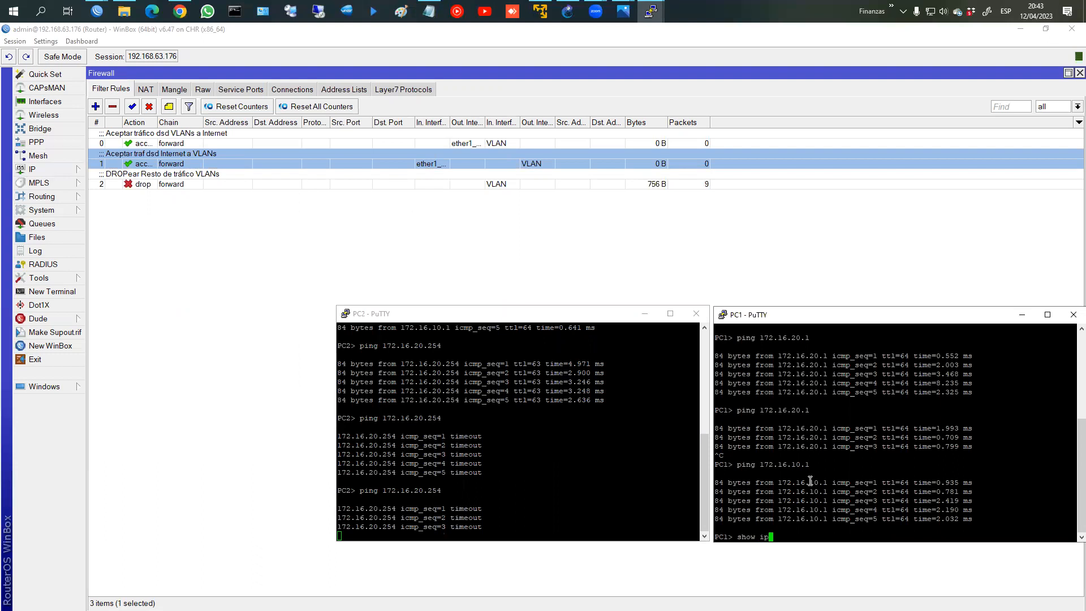
pyautogui.press('Return')
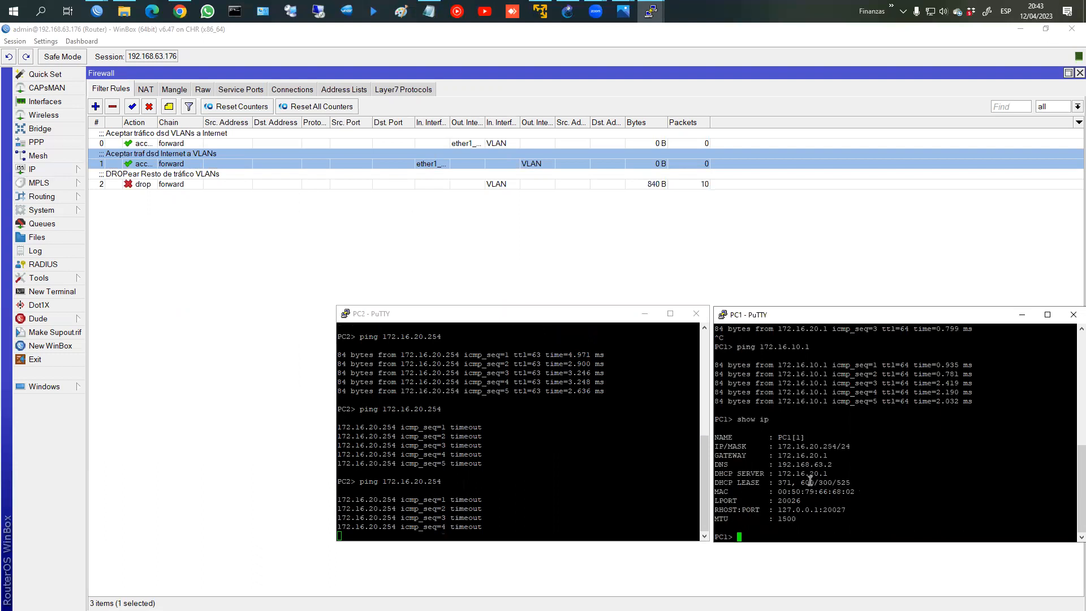
pyautogui.press('Up')
pyautogui.press('Up')
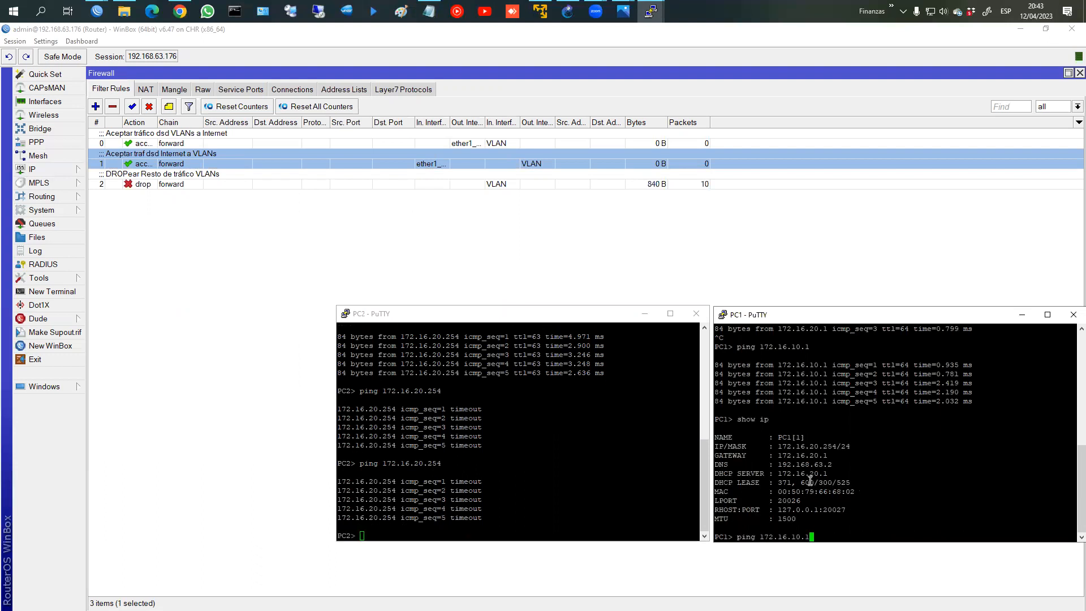
pyautogui.press('Return')
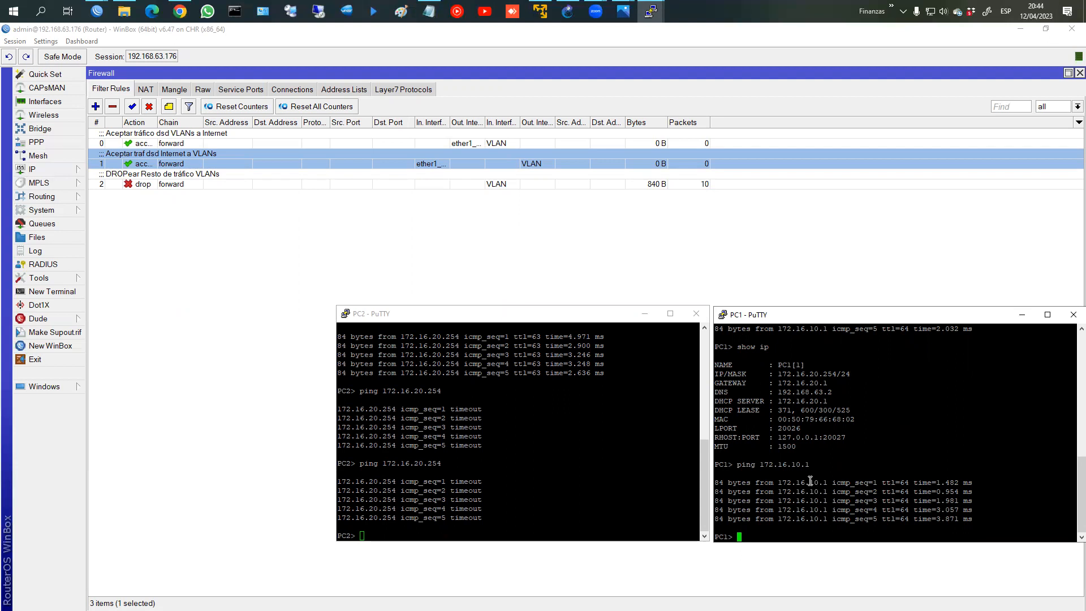
# Step: Repeat PC2's ping to 172.16.20.254 and ping 172.16.10.254 from PC1, which times out
pyautogui.click(508, 400)
pyautogui.press('Up')
pyautogui.press('Return')
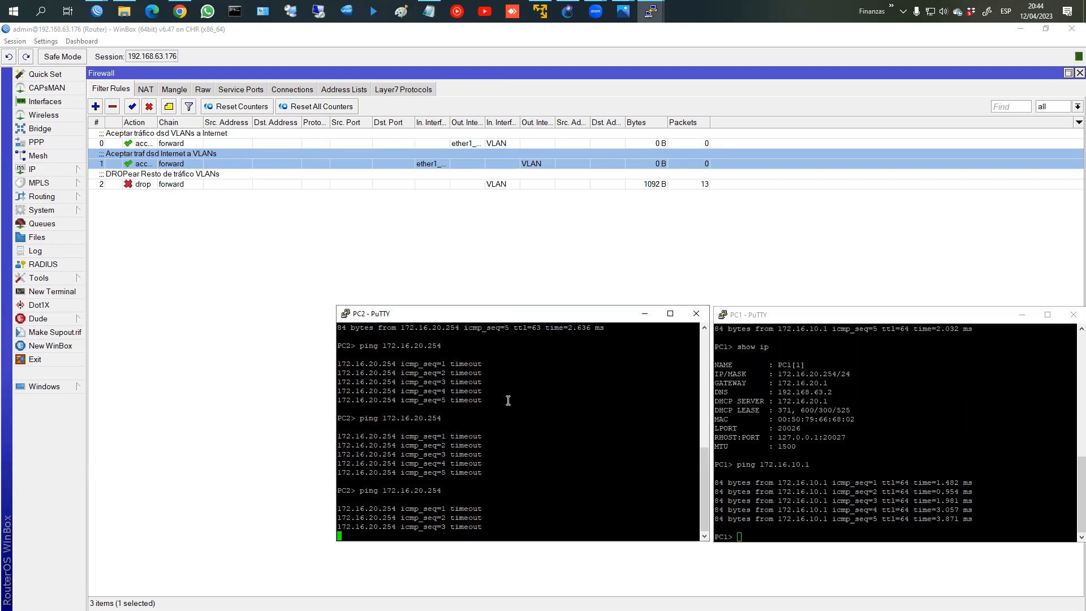
pyautogui.click(815, 433)
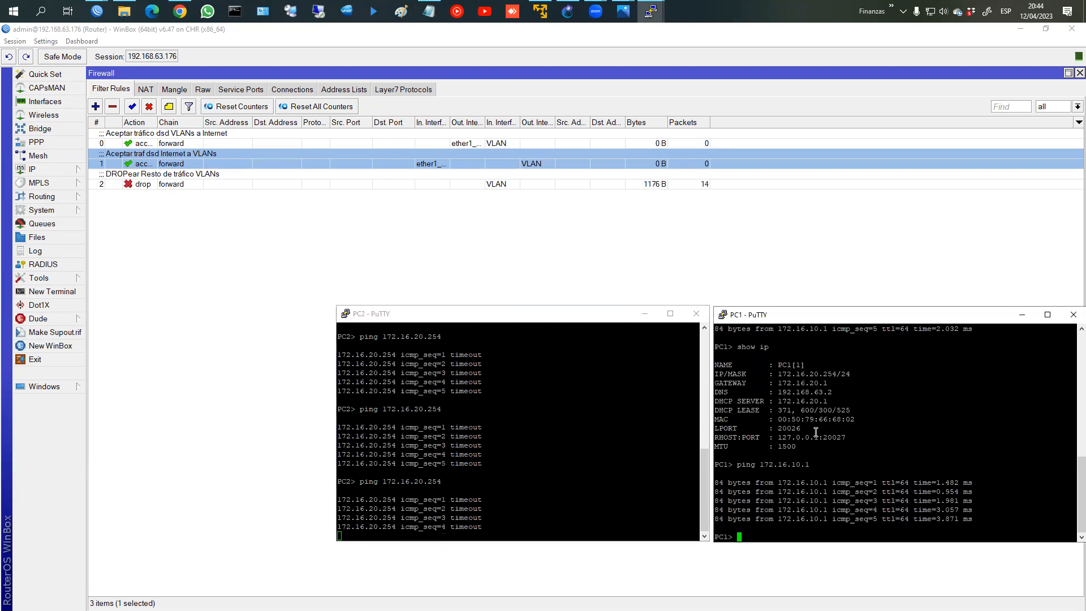
pyautogui.press('Return')
pyautogui.press('Up')
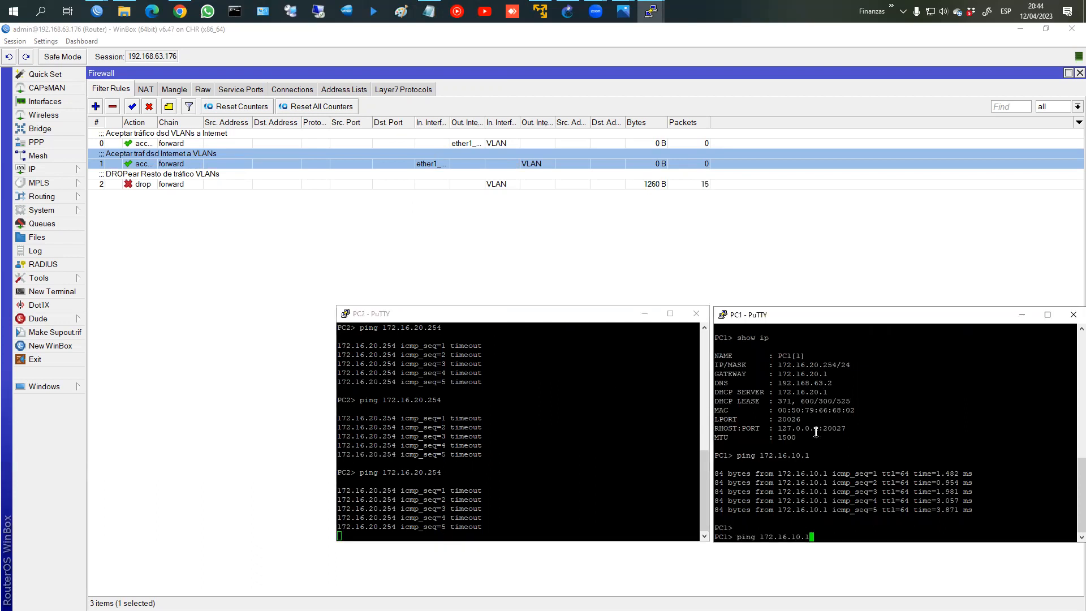
pyautogui.press('BackSpace')
pyautogui.write('254')
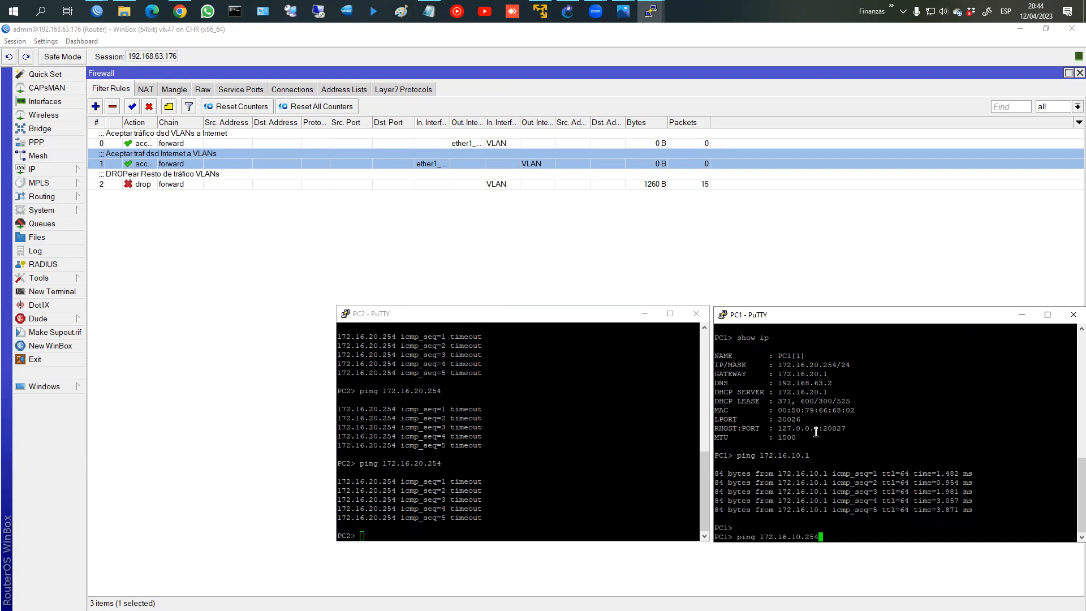
pyautogui.press('Return')
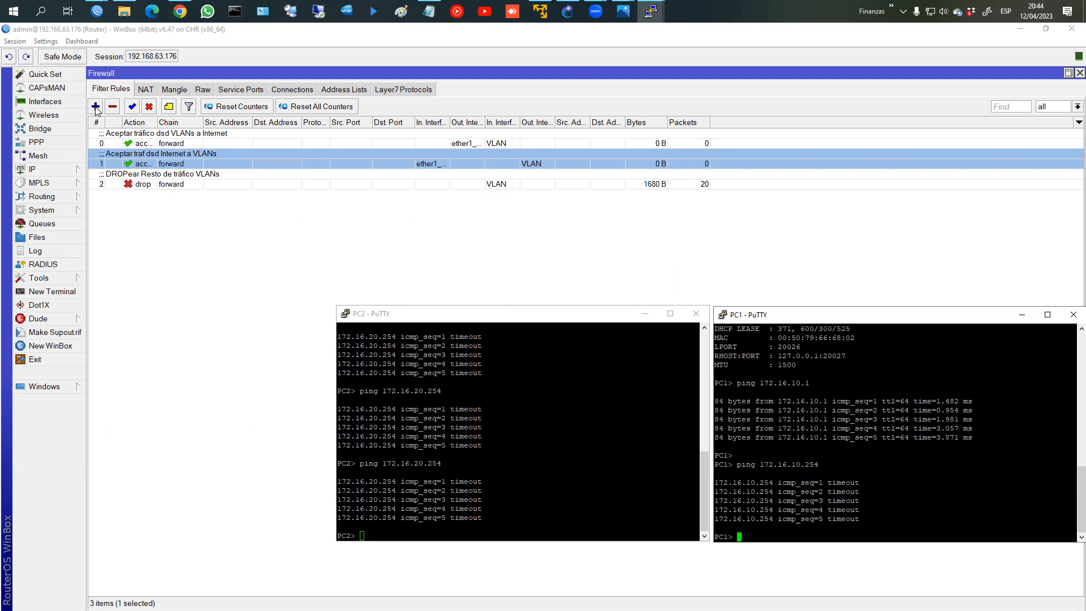
pyautogui.click(96, 107)
# Step: Add an input-chain drop rule for the VLAN interface list, commented 'Bloquear tráfico al router dsd VLANs'
pyautogui.click(190, 92)
pyautogui.click(389, 109)
pyautogui.click(331, 130)
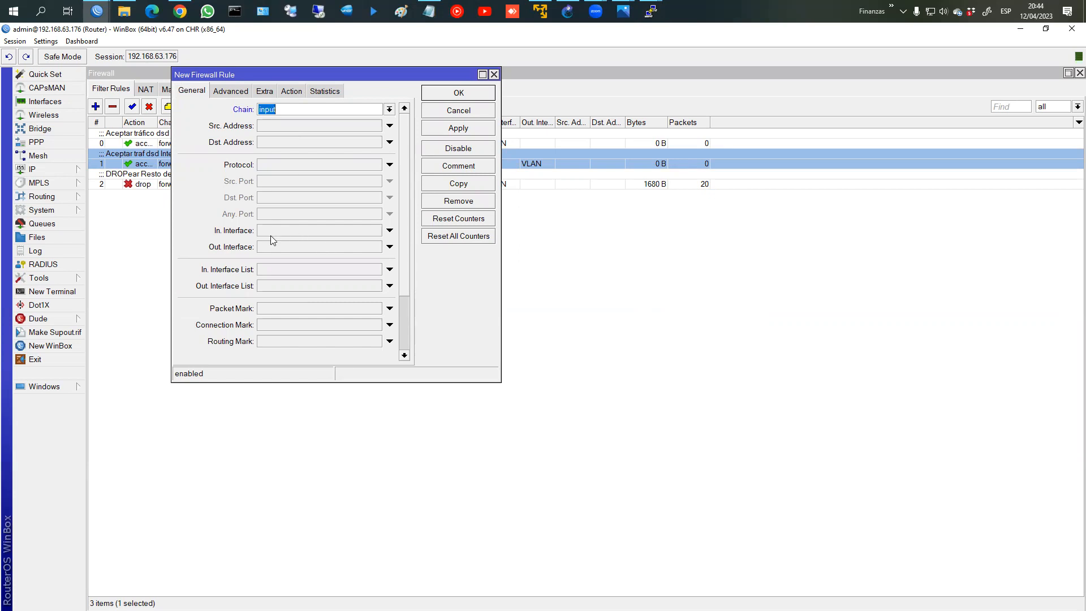
pyautogui.click(286, 271)
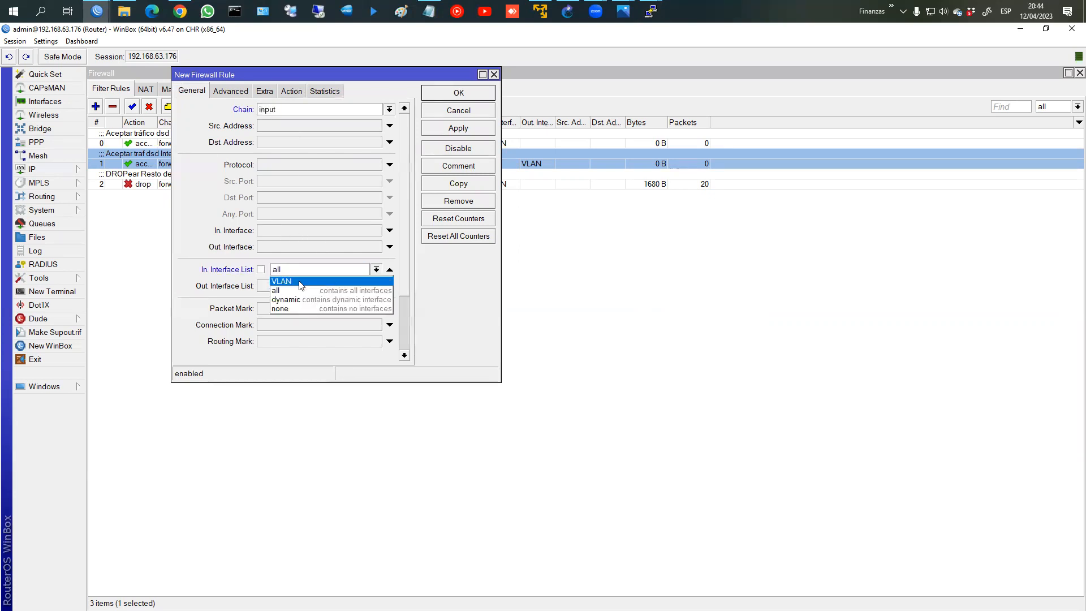
pyautogui.click(301, 282)
pyautogui.click(291, 91)
pyautogui.click(286, 110)
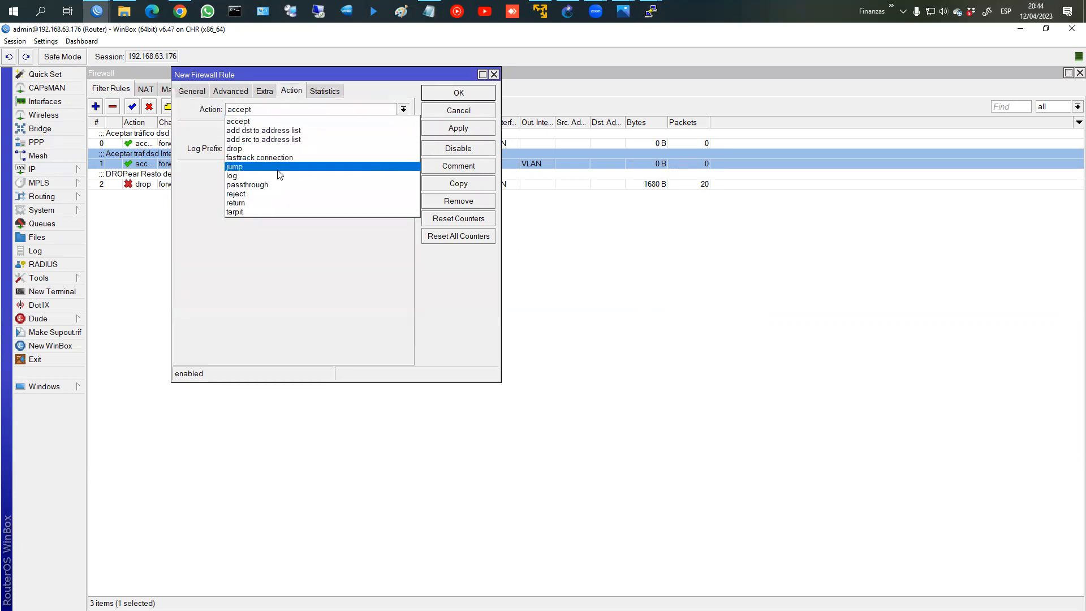
pyautogui.click(299, 149)
pyautogui.click(445, 169)
pyautogui.write('Bloquear tráfico al router dsd VL')
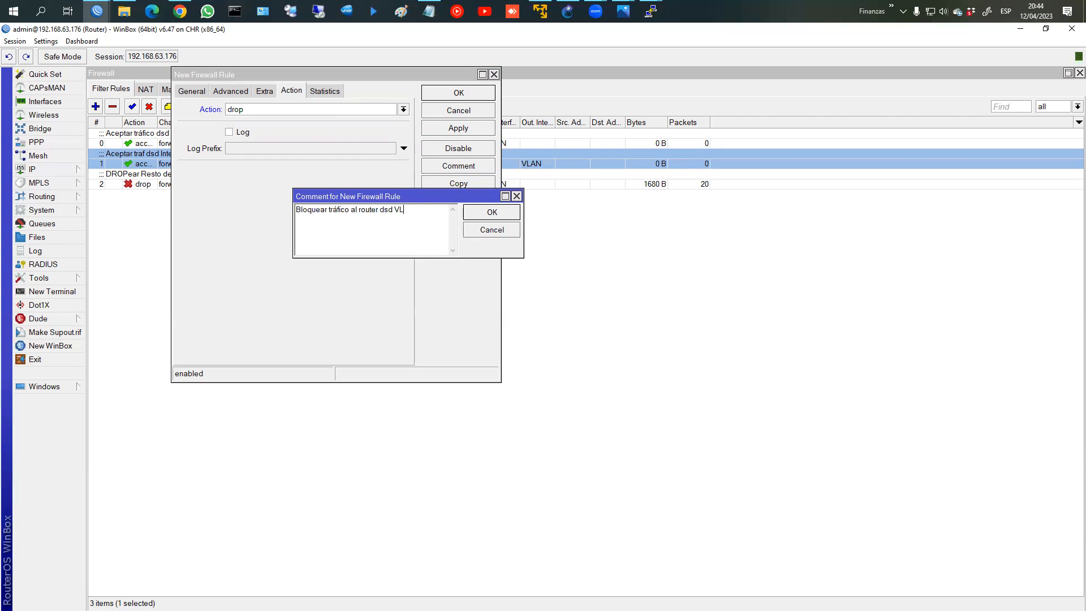
pyautogui.write('AN')
pyautogui.press('Return')
pyautogui.click(458, 93)
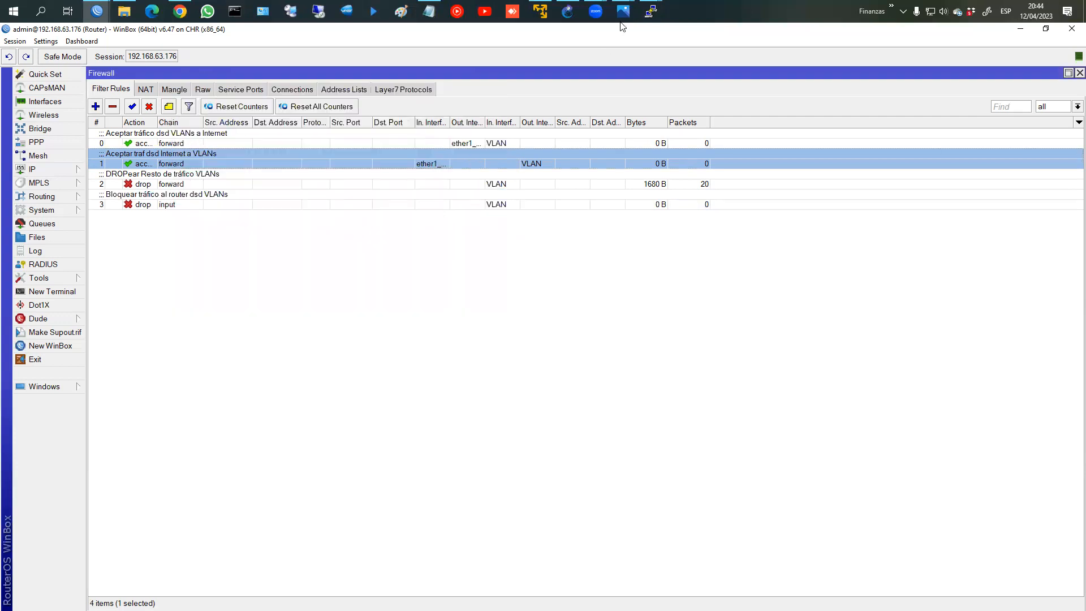
# Step: Rerun the ping on PC1's console to confirm 172.16.10.1 now times out
pyautogui.moveTo(651, 12)
pyautogui.click(751, 79)
pyautogui.press('Up')
pyautogui.press('Up')
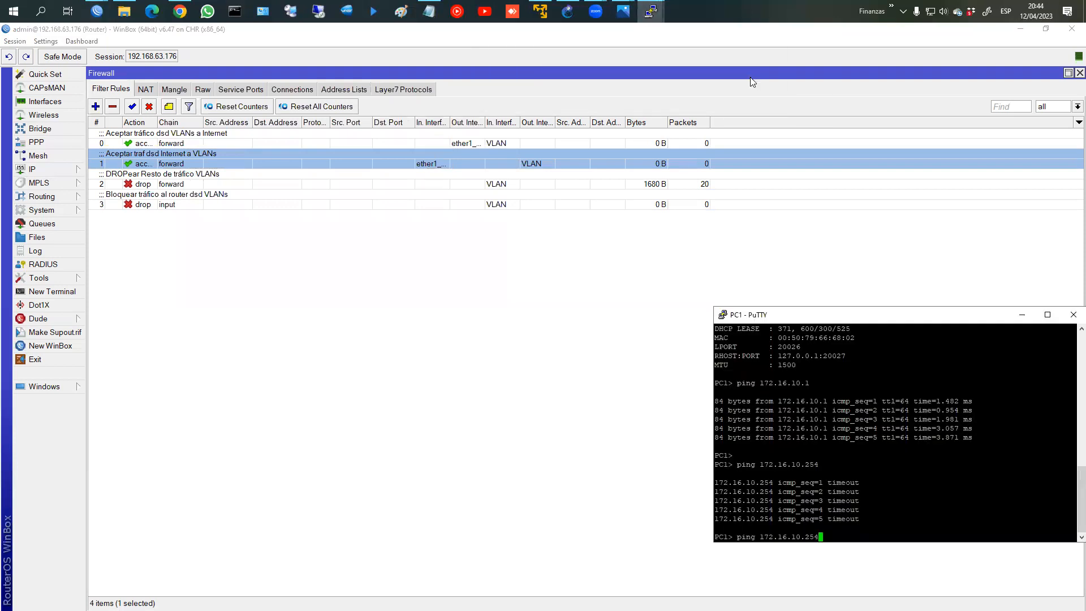
pyautogui.press('Return')
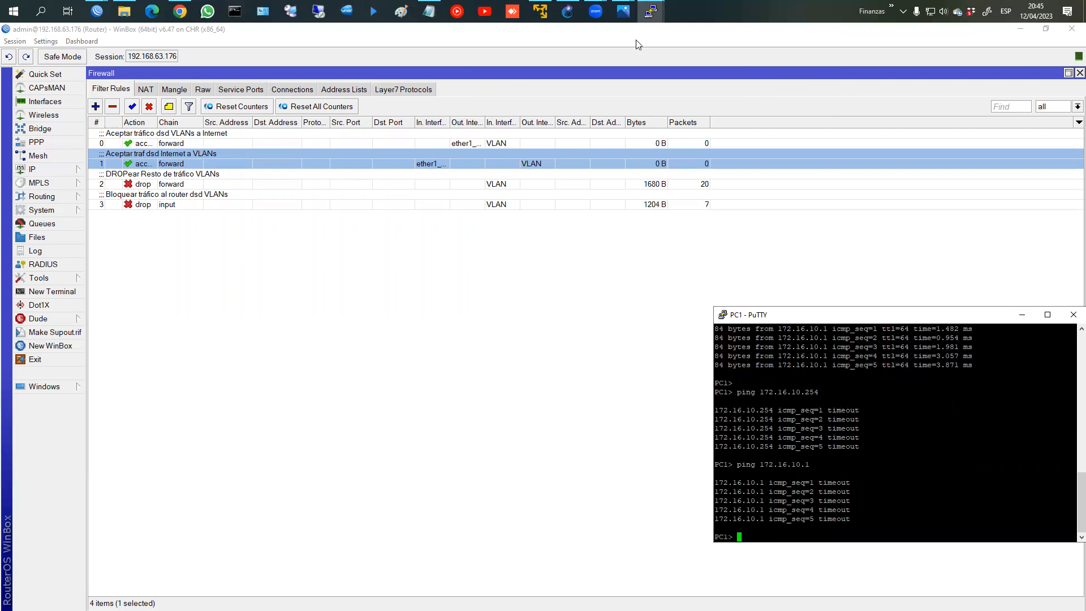
pyautogui.click(651, 11)
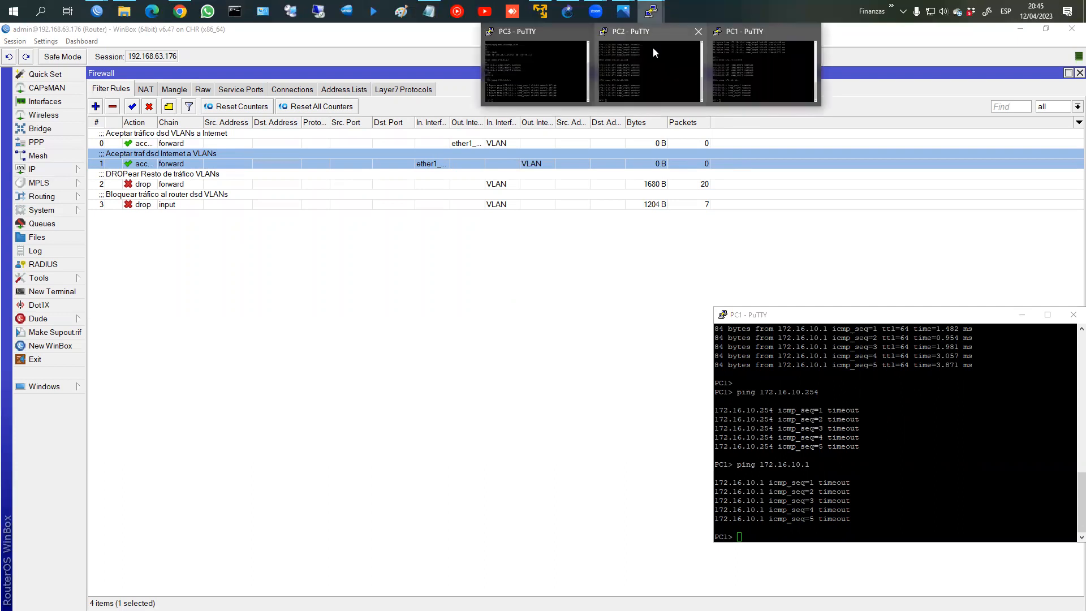
pyautogui.click(763, 75)
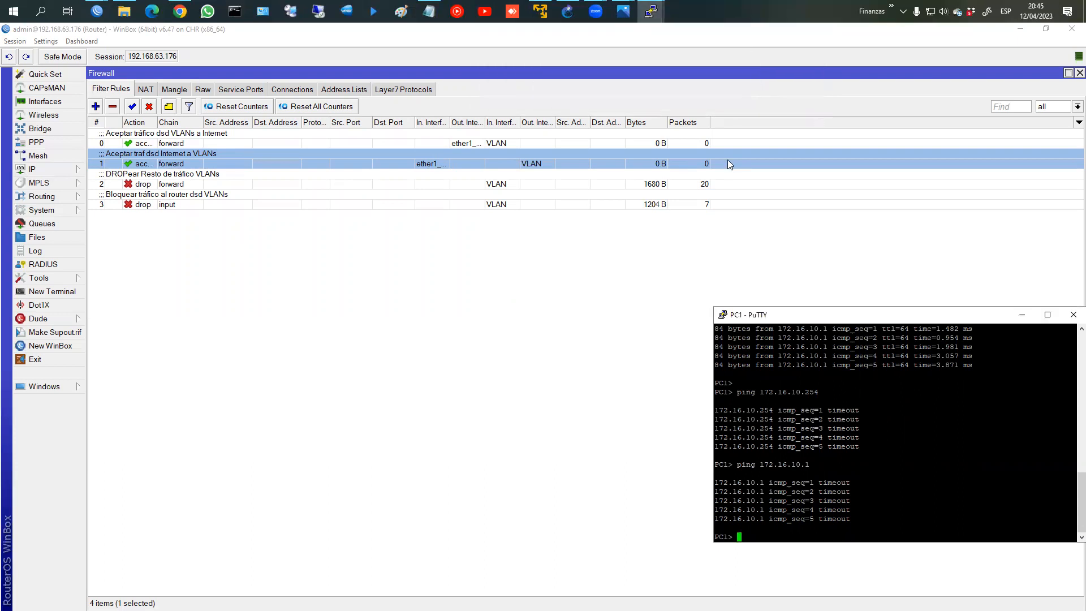
pyautogui.click(572, 13)
pyautogui.moveTo(730, 349)
pyautogui.mouseDown()
pyautogui.moveTo(721, 395)
pyautogui.moveTo(731, 357)
pyautogui.mouseUp()
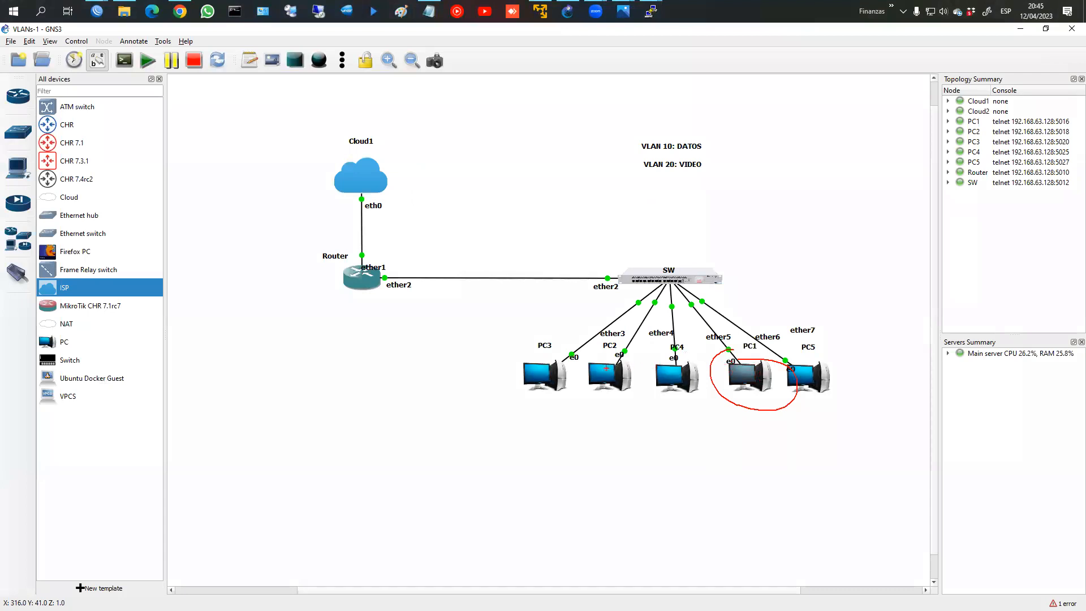
pyautogui.moveTo(561, 351)
pyautogui.mouseDown()
pyautogui.moveTo(572, 411)
pyautogui.moveTo(568, 349)
pyautogui.mouseUp()
pyautogui.moveTo(651, 360)
pyautogui.mouseDown()
pyautogui.moveTo(620, 378)
pyautogui.moveTo(636, 359)
pyautogui.mouseUp()
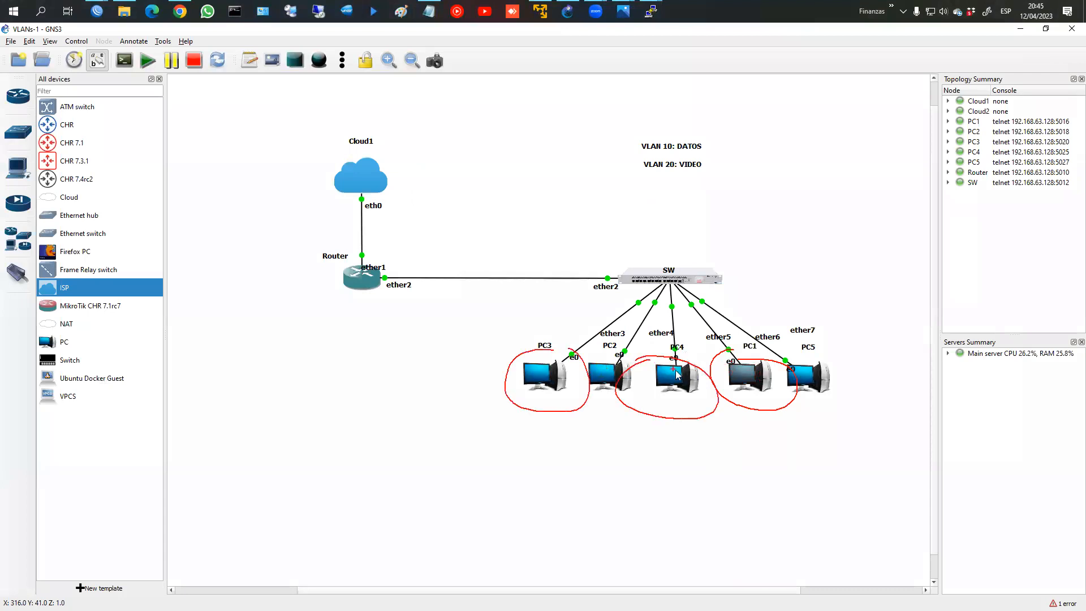
pyautogui.press('Escape')
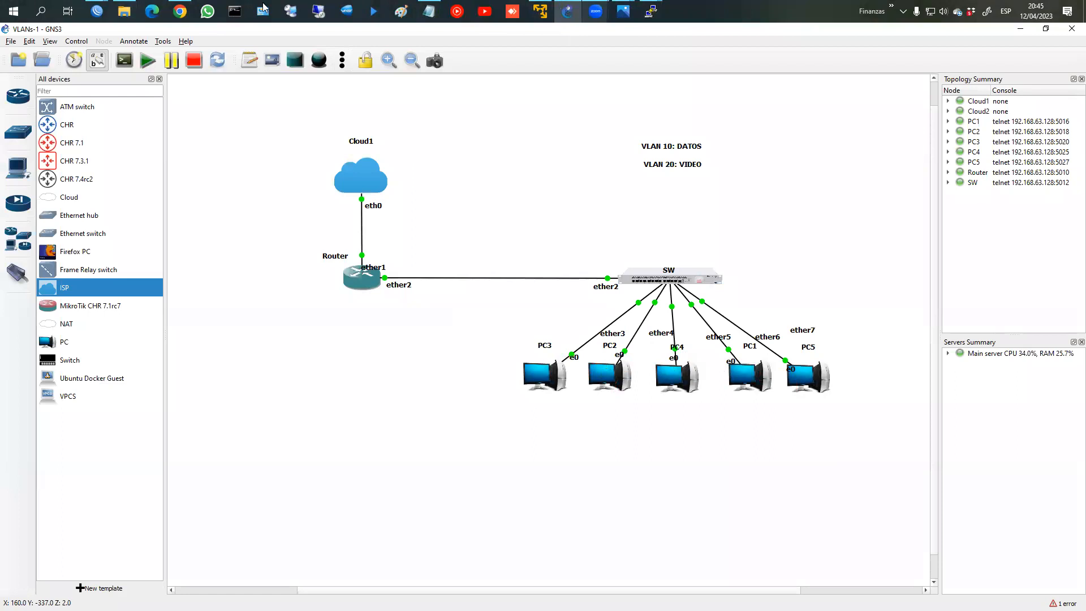
pyautogui.moveTo(97, 7)
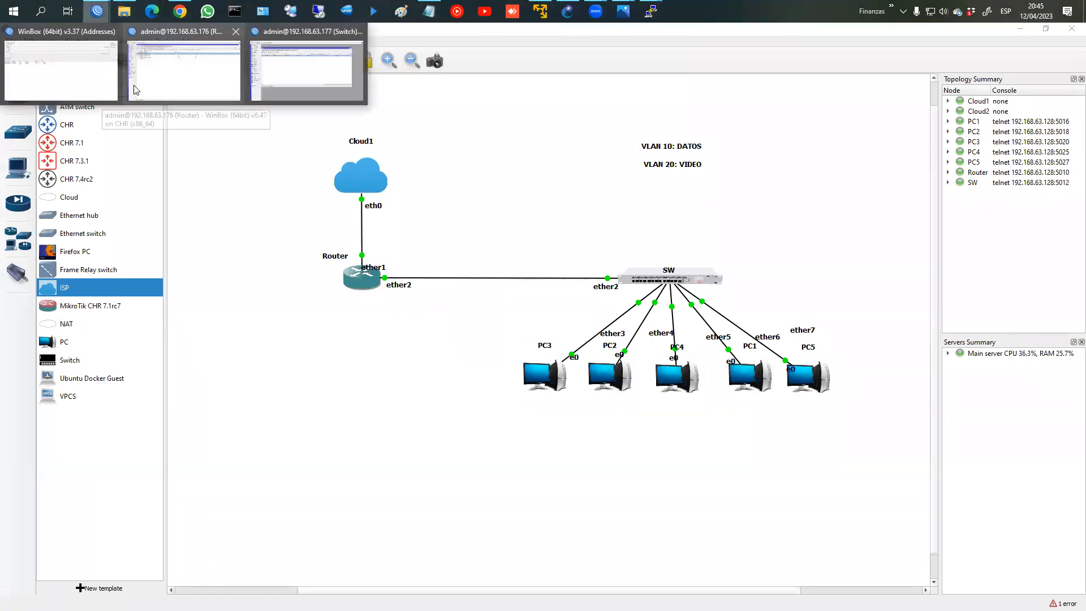
pyautogui.click(161, 85)
# Step: Start a forward rule matching destination 172.16.20.254 and In. Interface List VLAN
pyautogui.click(95, 107)
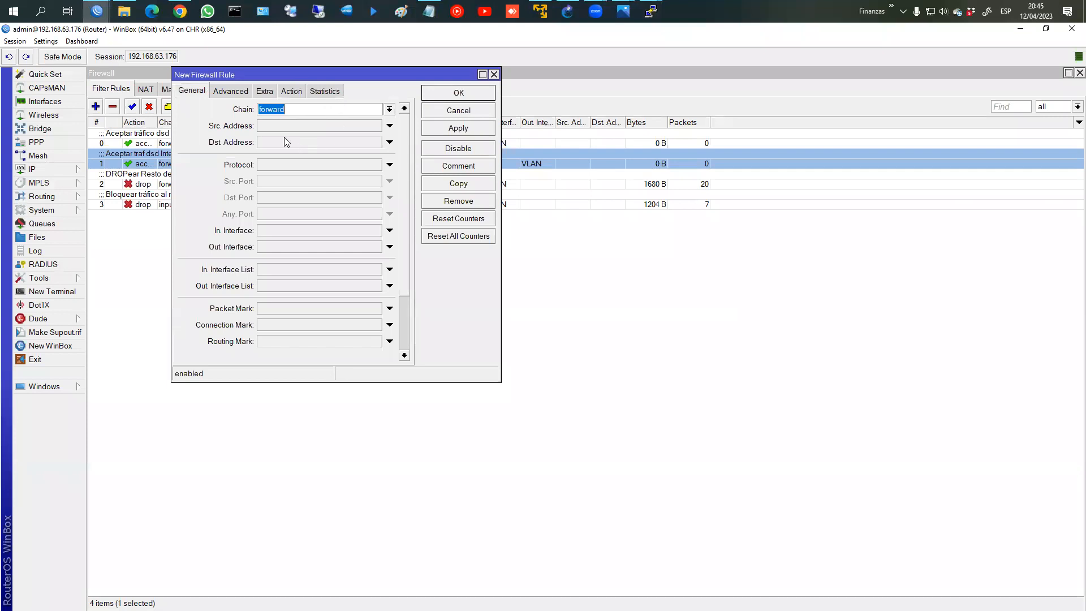
pyautogui.click(285, 140)
pyautogui.write('19')
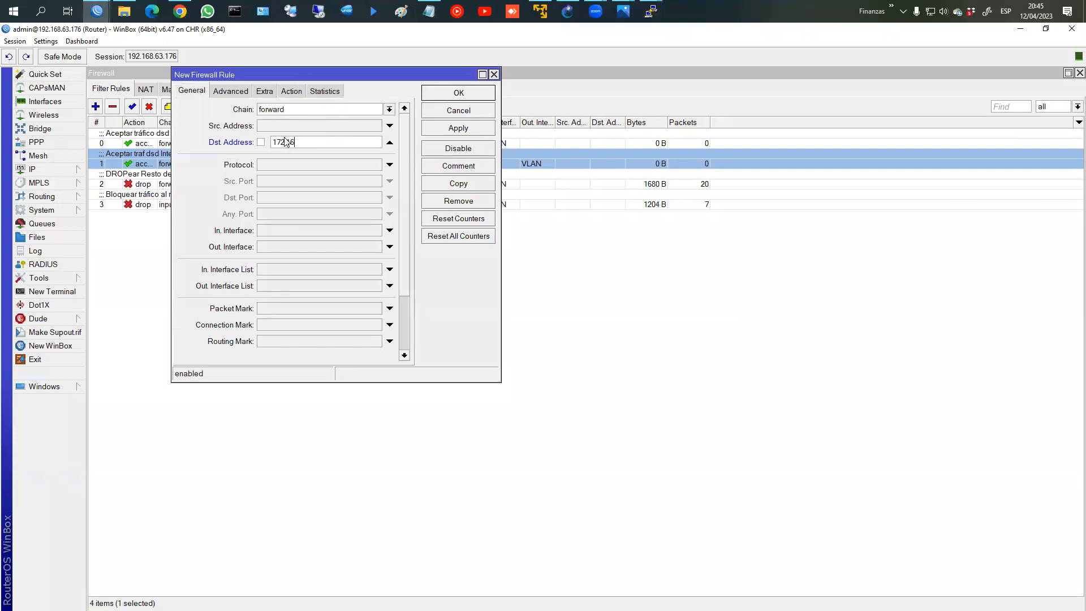
pyautogui.write('2.16.20.254')
pyautogui.click(282, 272)
pyautogui.click(294, 272)
pyautogui.click(305, 277)
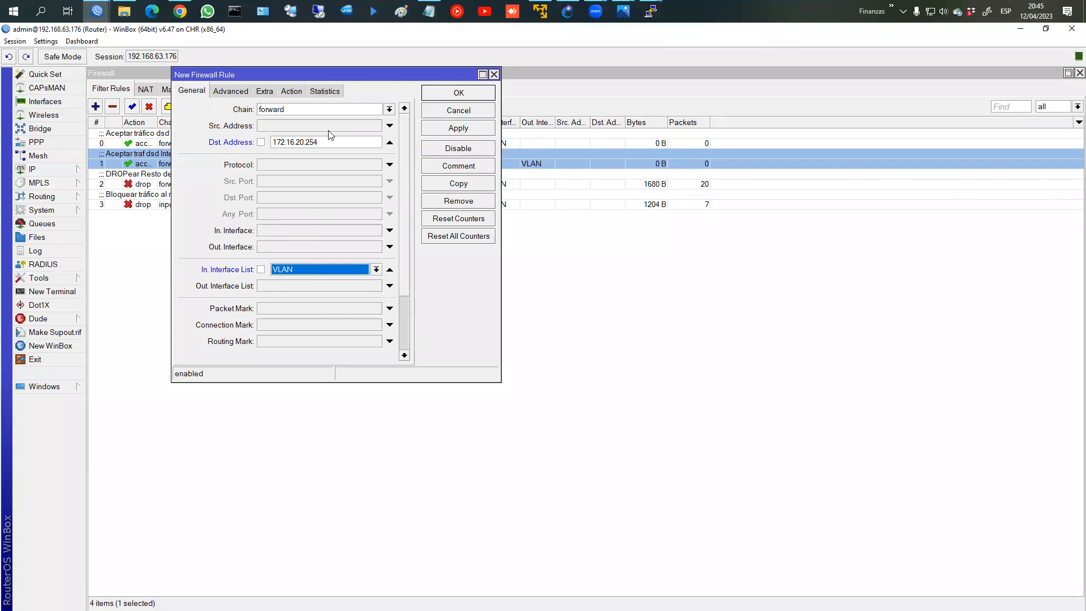
# Step: Comment the rule 'Aceptar tráfico a SERVER' and save it
pyautogui.click(467, 169)
pyautogui.write('Aceptar t')
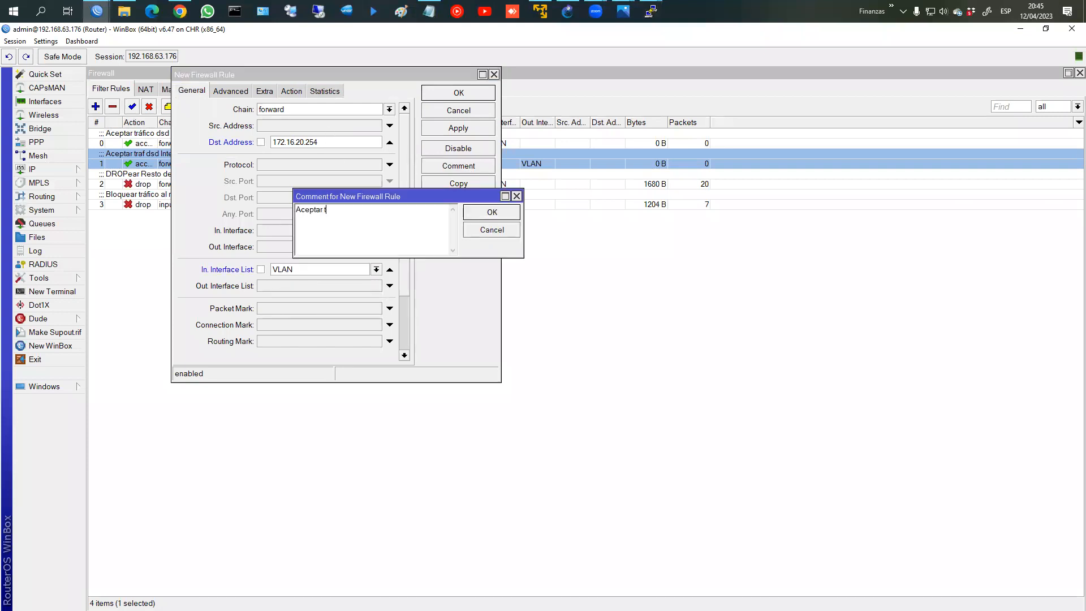
pyautogui.write('ráfcio a SERVER')
pyautogui.press('BackSpace')
pyautogui.press('BackSpace')
pyautogui.write('ic')
pyautogui.click(492, 212)
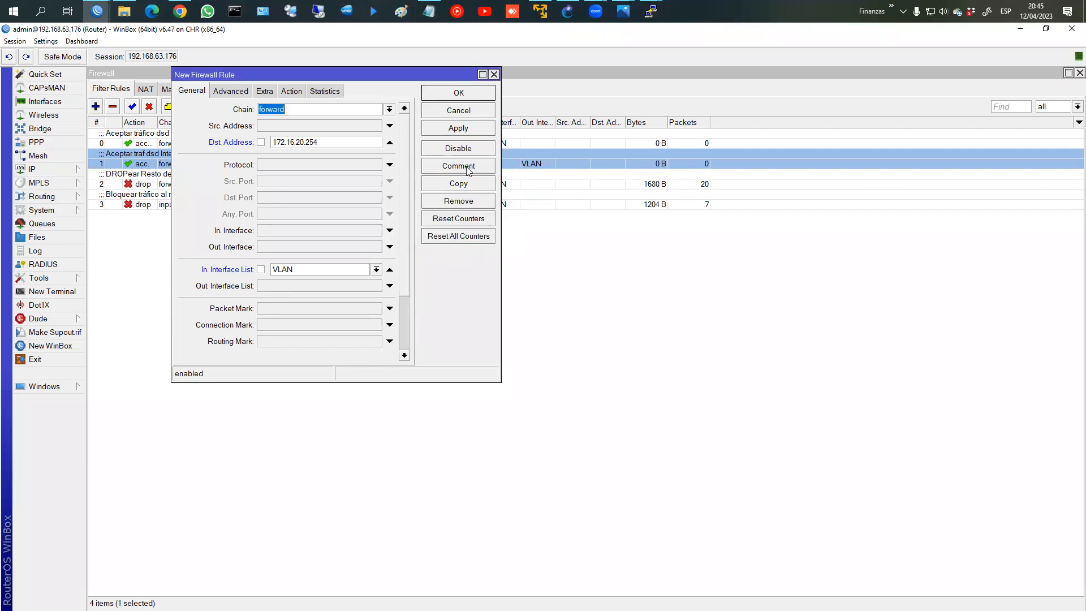
pyautogui.click(436, 93)
# Step: Drag the server rule above the drop rules so it becomes rule 2
pyautogui.click(228, 224)
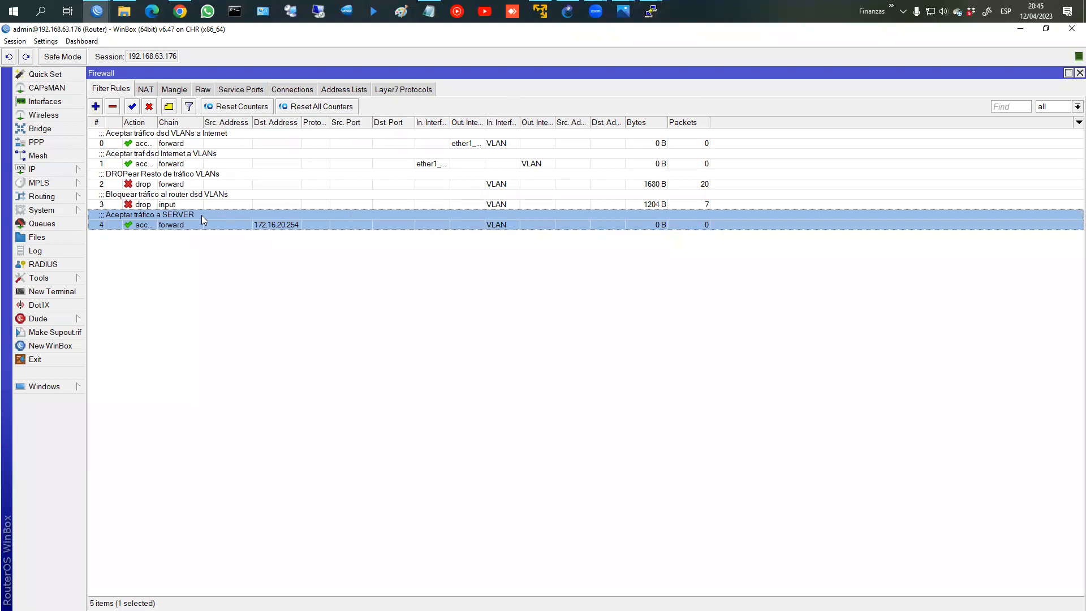
pyautogui.click(165, 214)
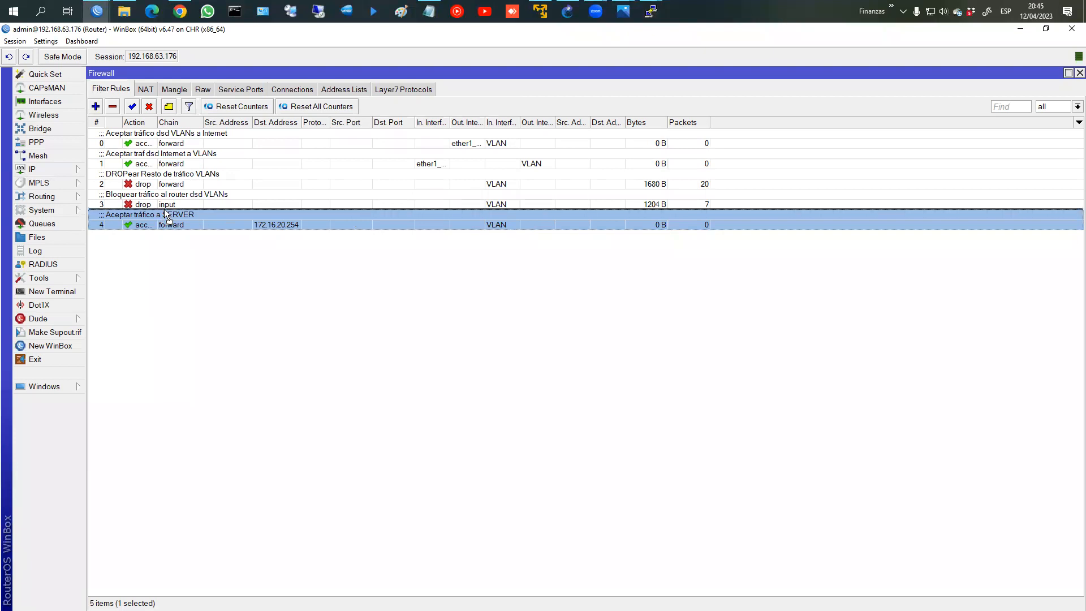
pyautogui.moveTo(164, 210); pyautogui.dragTo(170, 185)
pyautogui.click(170, 185)
pyautogui.click(173, 203)
pyautogui.click(173, 185)
pyautogui.click(173, 201)
pyautogui.click(174, 185)
pyautogui.click(173, 201)
pyautogui.click(179, 186)
pyautogui.click(183, 201)
pyautogui.click(187, 182)
pyautogui.click(187, 204)
pyautogui.moveTo(186, 221); pyautogui.dragTo(195, 176)
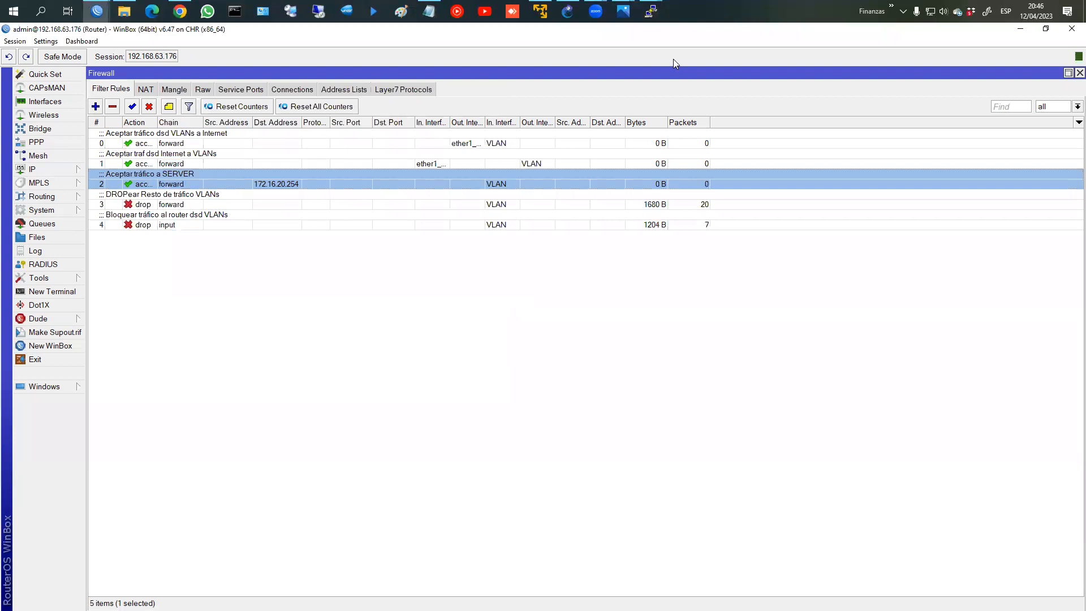
# Step: Rerun PC2's ping to 172.16.20.254 and check the server rule's packet counter rises to 5
pyautogui.doubleClick(331, 183)
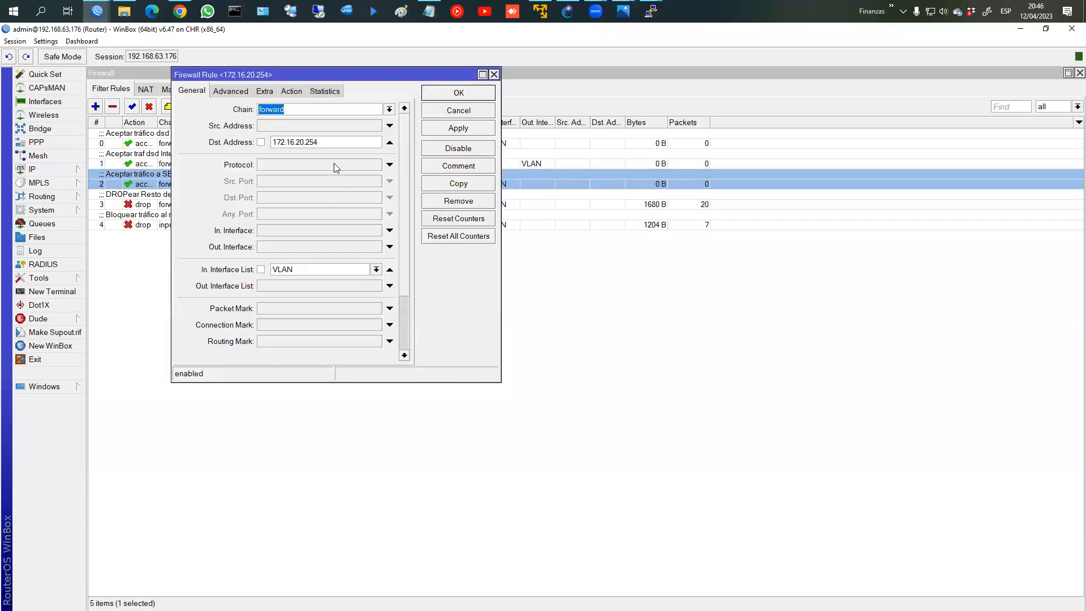
pyautogui.click(650, 11)
pyautogui.click(651, 71)
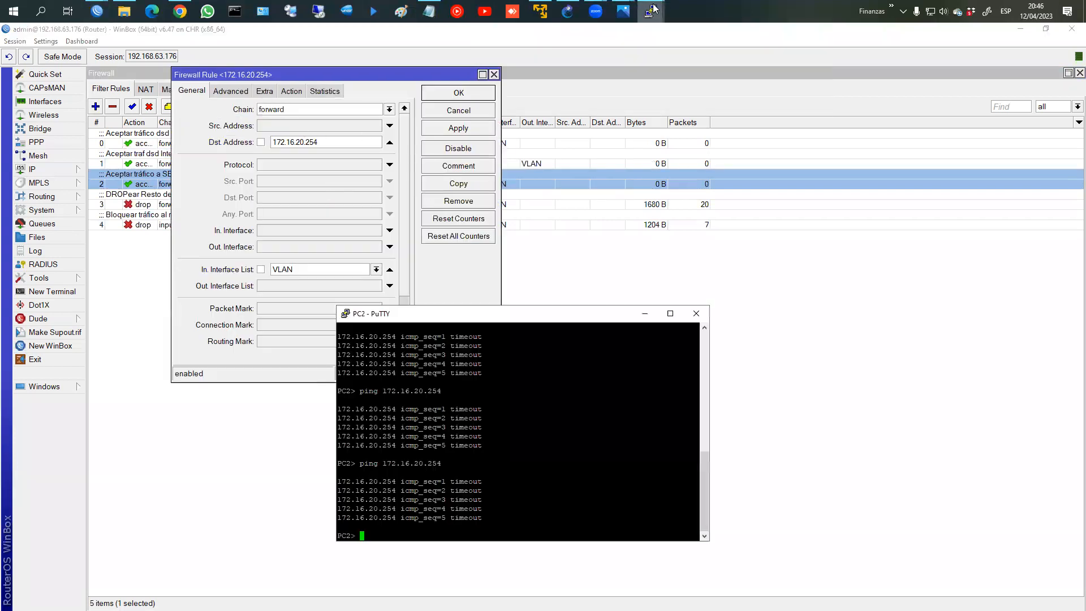
pyautogui.click(777, 87)
pyautogui.click(574, 390)
pyautogui.press('Up')
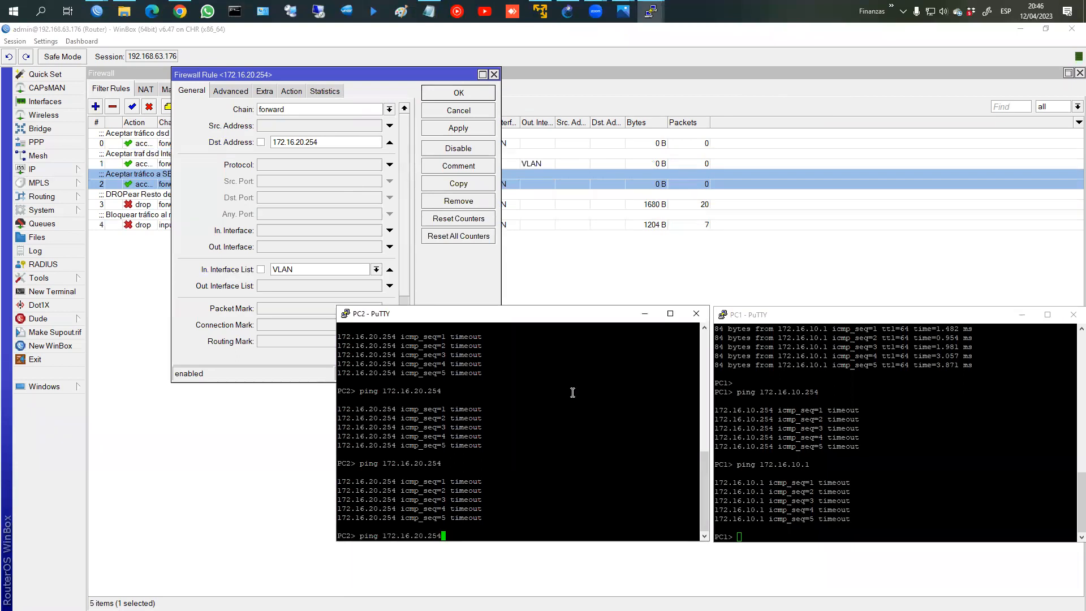
pyautogui.press('Return')
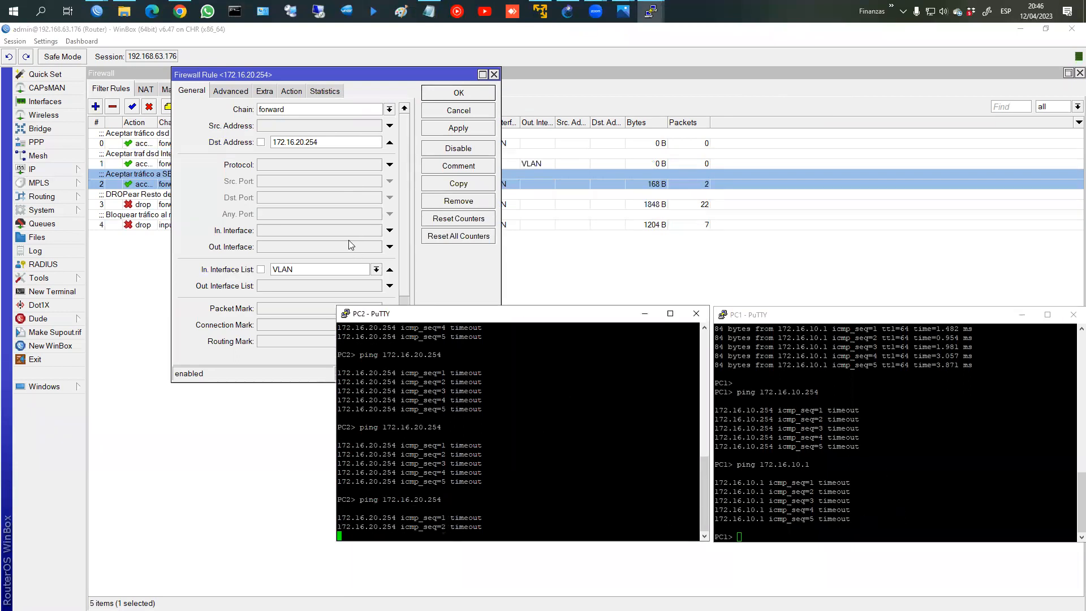
pyautogui.click(602, 182)
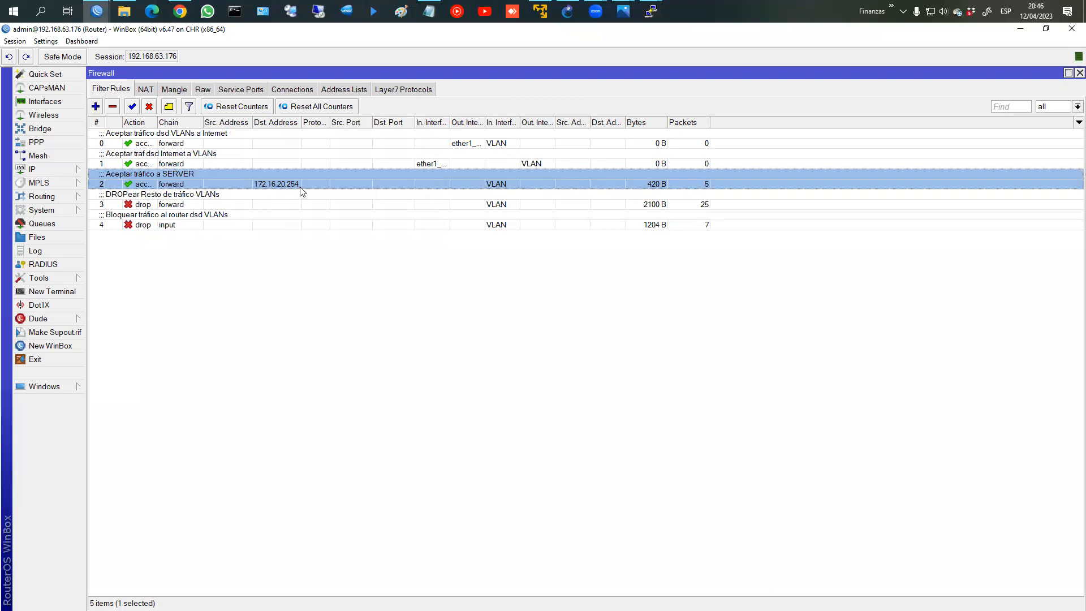
pyautogui.click(459, 205)
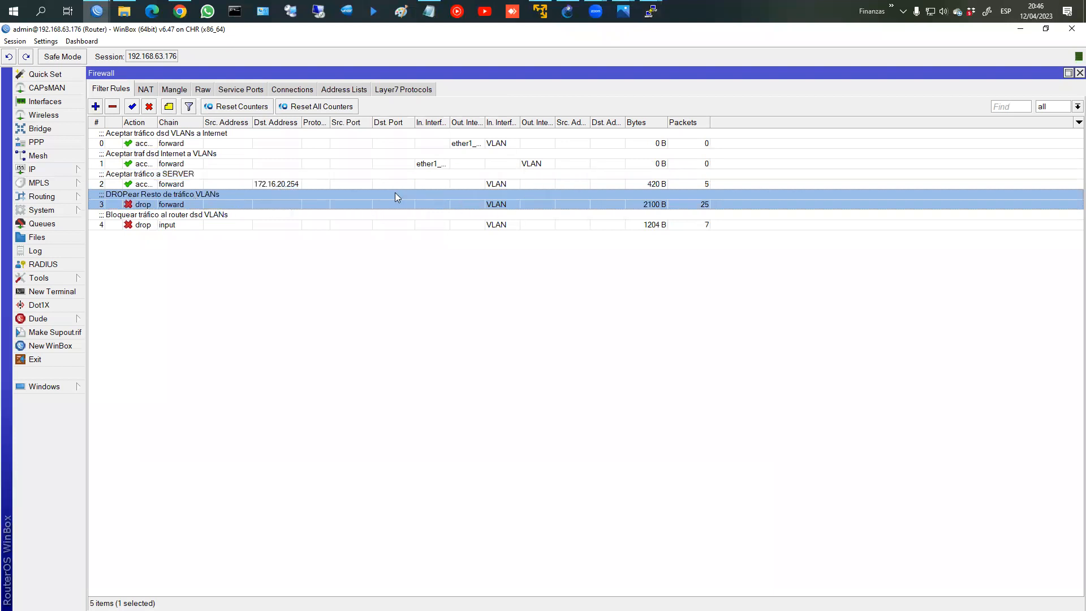
# Step: Copy the server rule into a return rule from source 172.16.20.254 out to the VLAN list
pyautogui.doubleClick(241, 176)
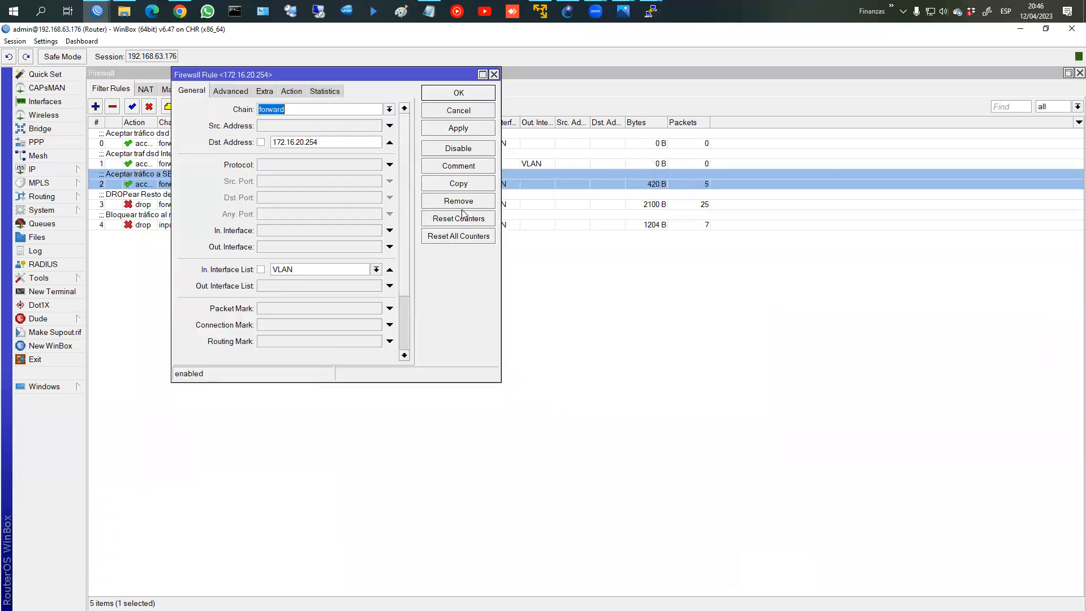
pyautogui.click(455, 183)
pyautogui.click(360, 157)
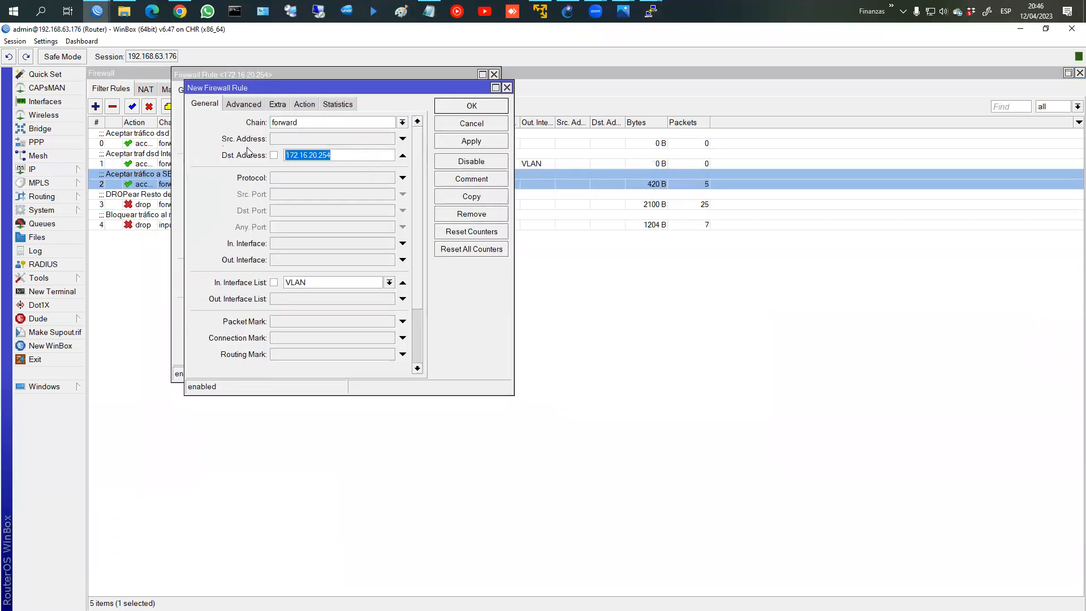
pyautogui.click(339, 137)
pyautogui.hotkey('ctrl', 'v')
pyautogui.doubleClick(338, 152)
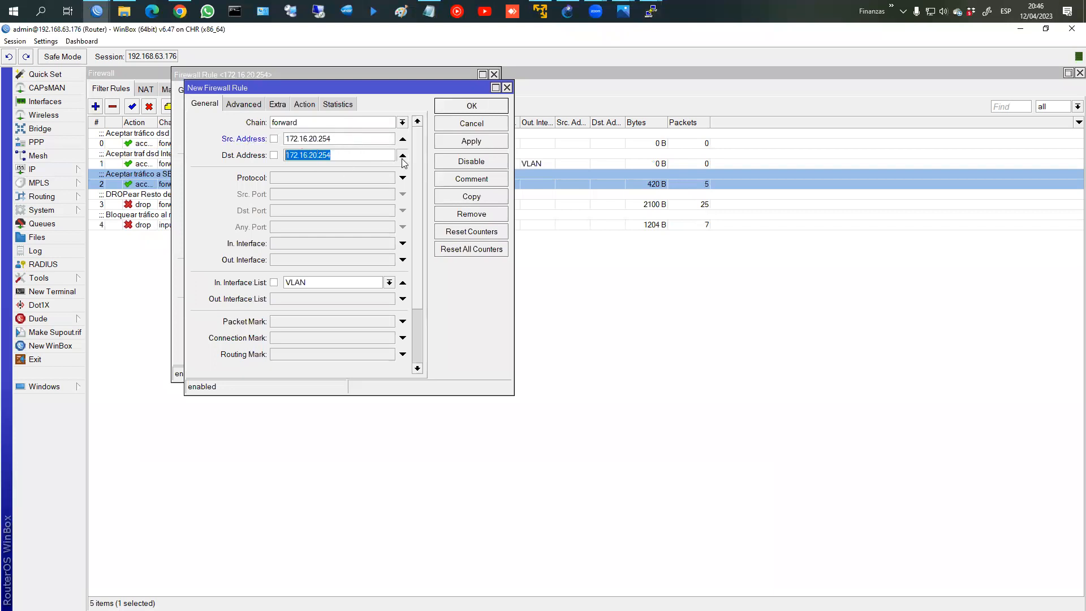
pyautogui.click(403, 155)
pyautogui.click(403, 283)
pyautogui.click(403, 298)
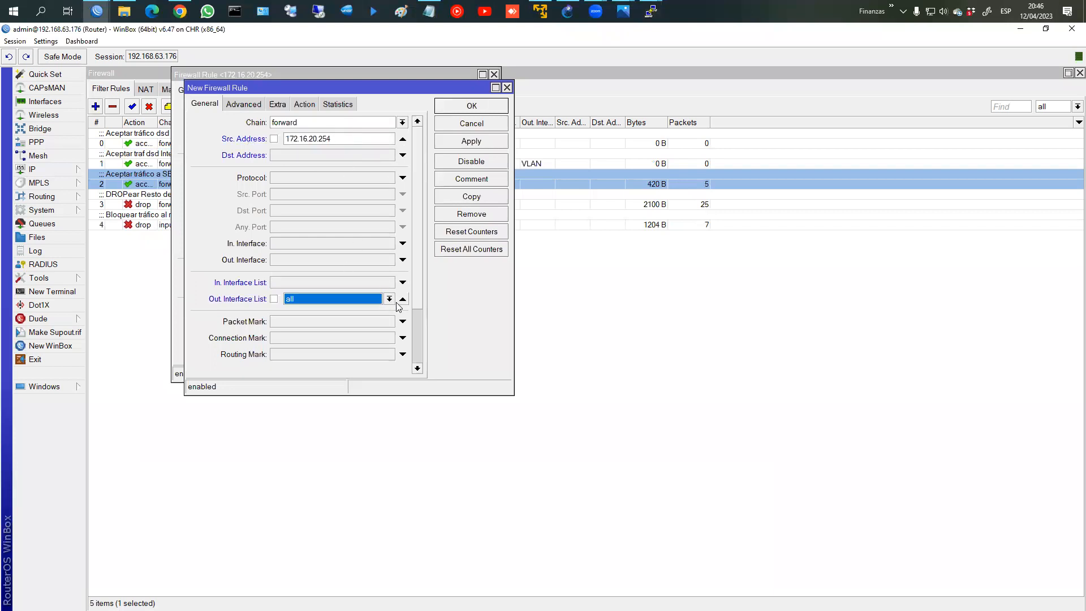
pyautogui.click(389, 299)
pyautogui.click(369, 311)
pyautogui.click(459, 141)
pyautogui.click(464, 112)
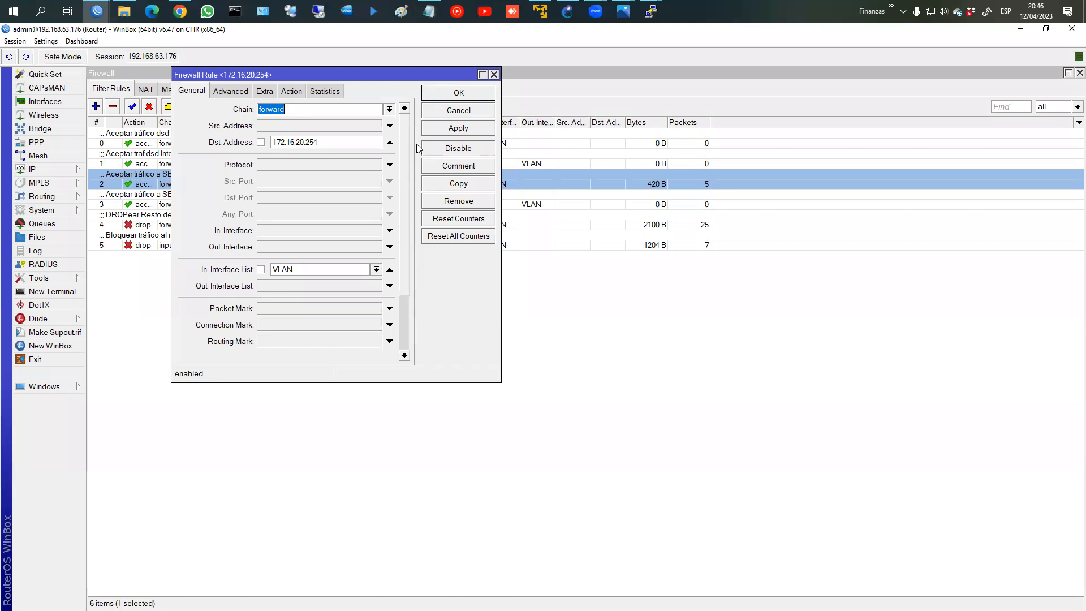
# Step: Make another copy with source 172.16.20.254 and Out. Interface List VLAN, without destination or incoming matches
pyautogui.click(453, 182)
pyautogui.doubleClick(339, 157)
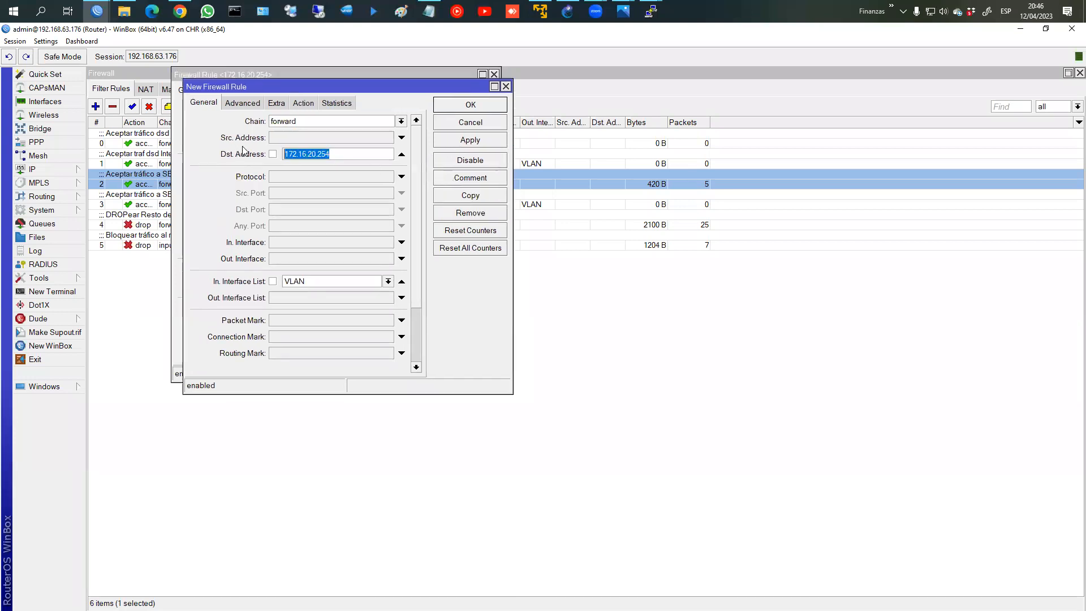
pyautogui.hotkey('ctrl', 'c')
pyautogui.click(401, 138)
pyautogui.hotkey('ctrl', 'v')
pyautogui.click(402, 154)
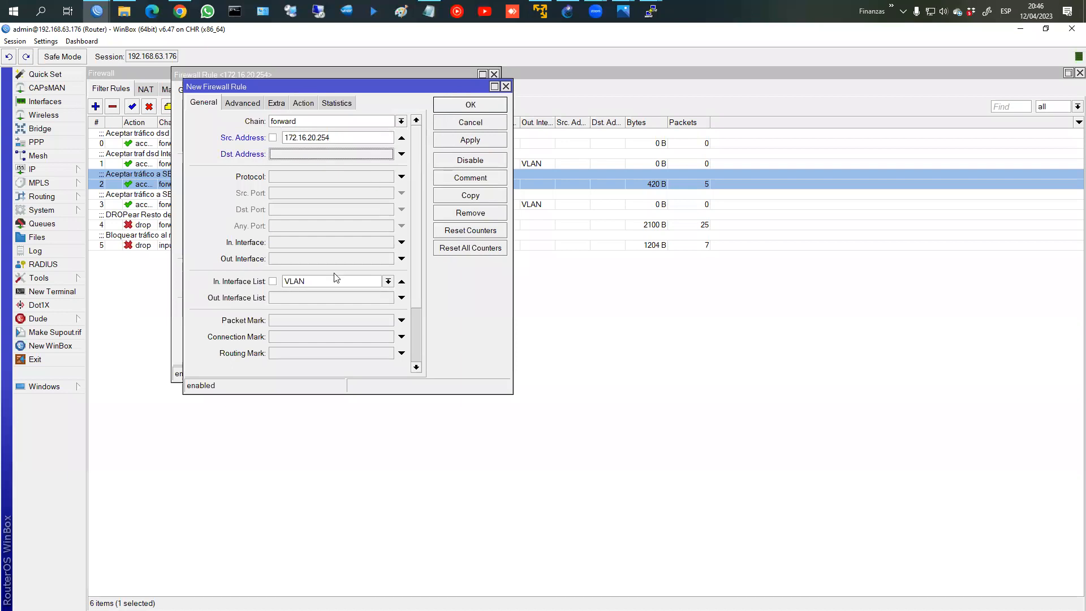
pyautogui.click(402, 281)
pyautogui.click(401, 298)
pyautogui.click(319, 309)
pyautogui.click(459, 103)
pyautogui.click(459, 94)
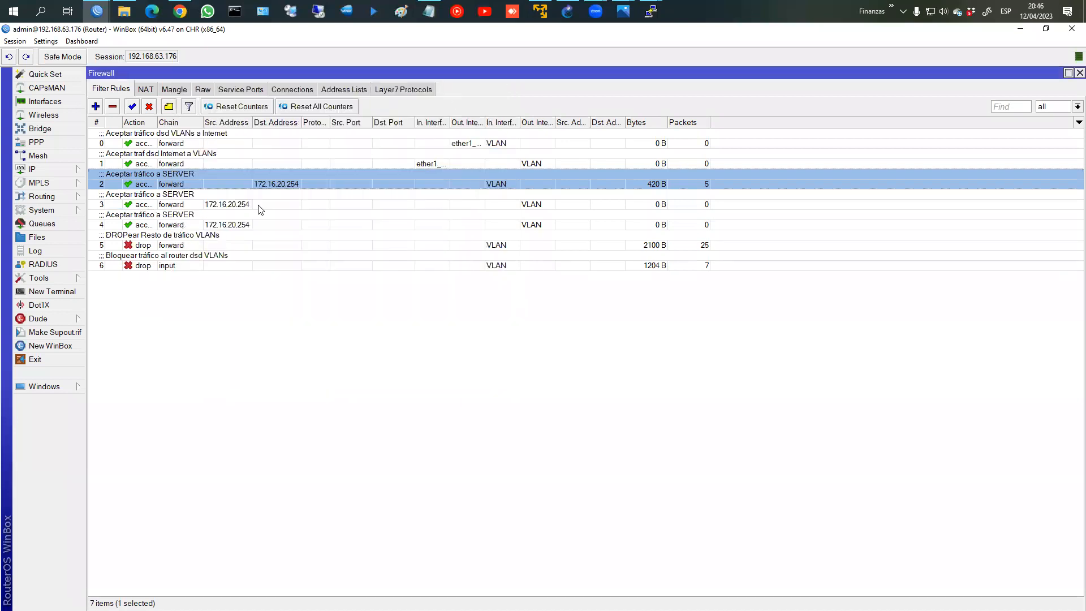
# Step: Change rule 4's comment to 'Aceptar tráfico dsd SERVER a VLANs'
pyautogui.click(215, 205)
pyautogui.click(202, 225)
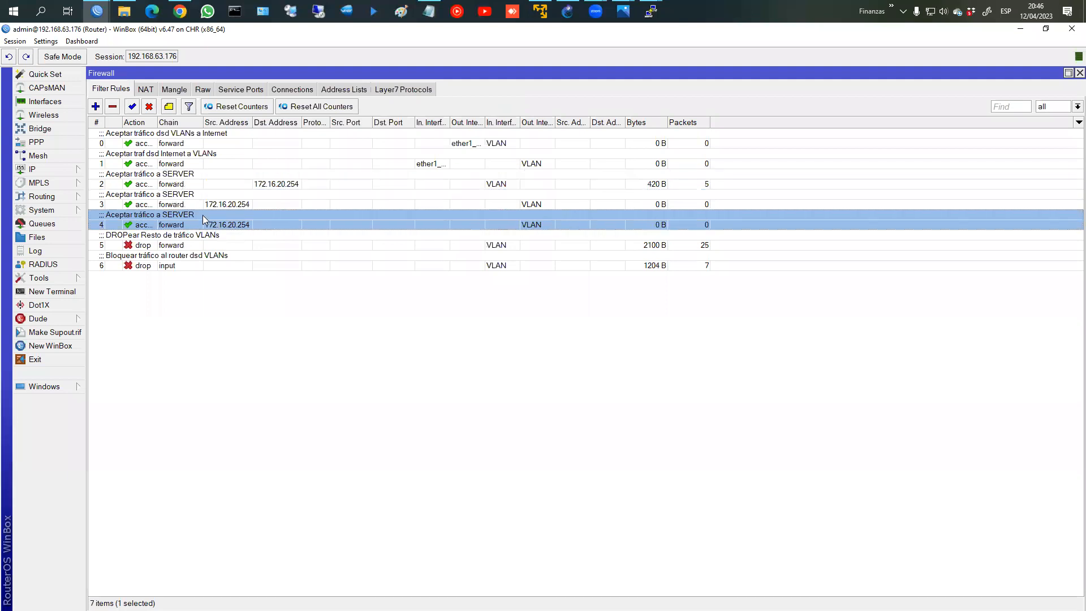
pyautogui.doubleClick(205, 220)
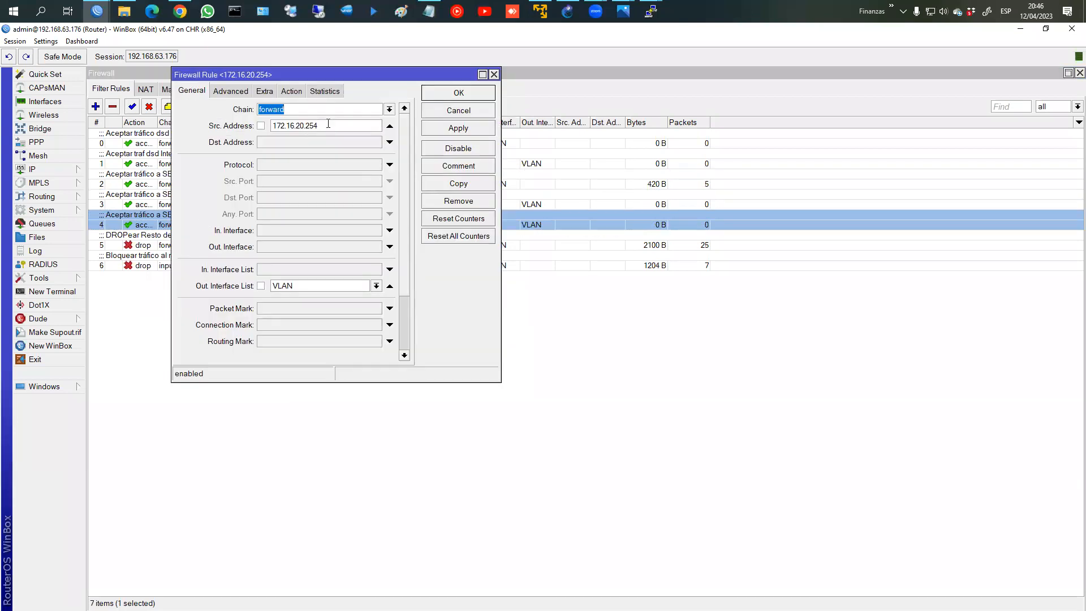
pyautogui.click(445, 166)
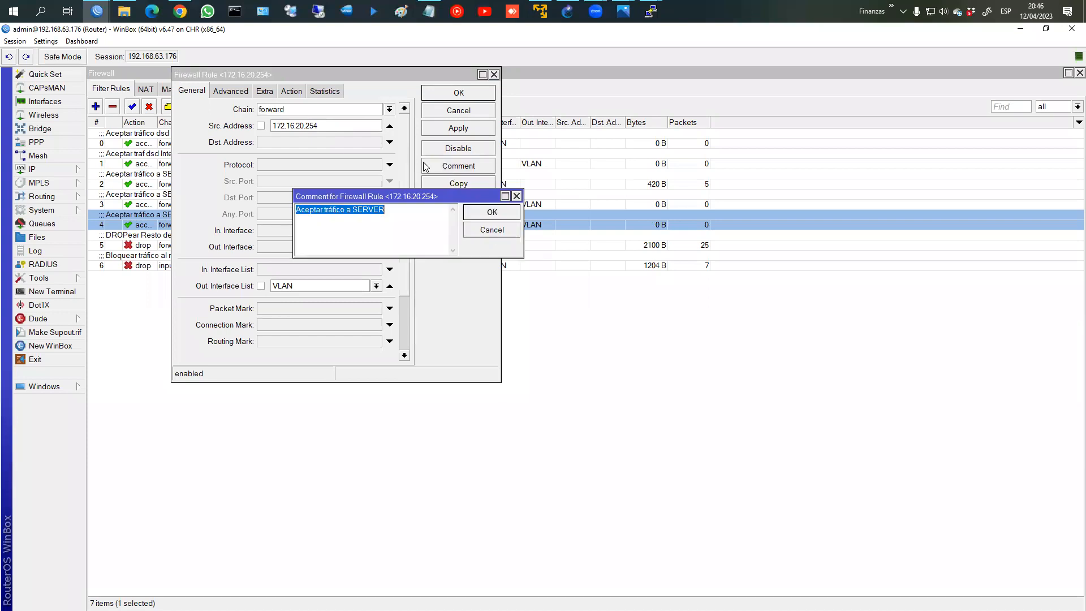
pyautogui.click(350, 210)
pyautogui.press('BackSpace')
pyautogui.write('dsd')
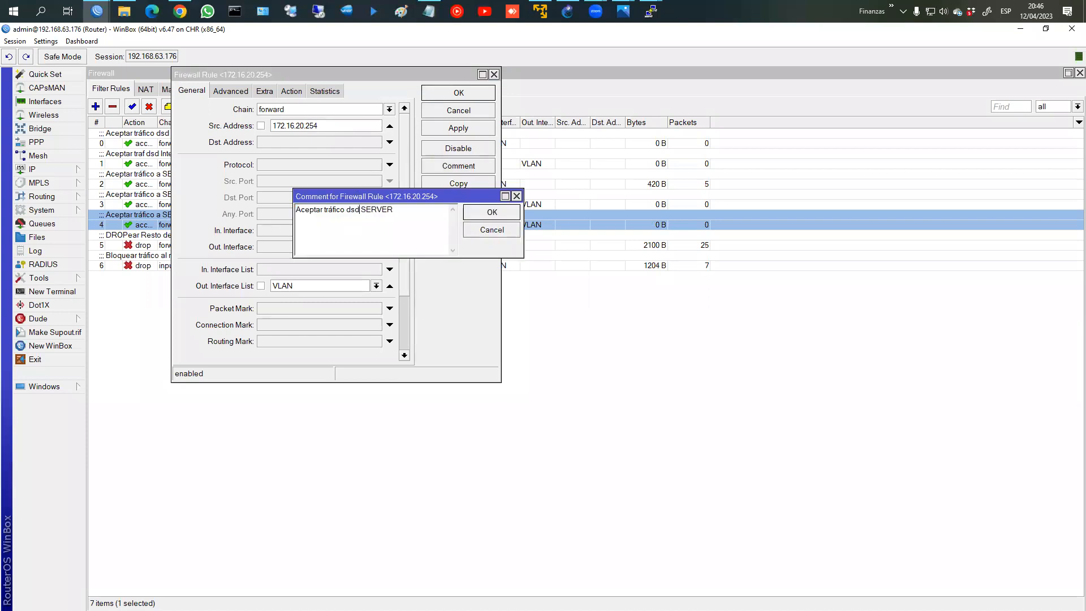
pyautogui.write('a VLAN')
pyautogui.press('Return')
pyautogui.click(480, 94)
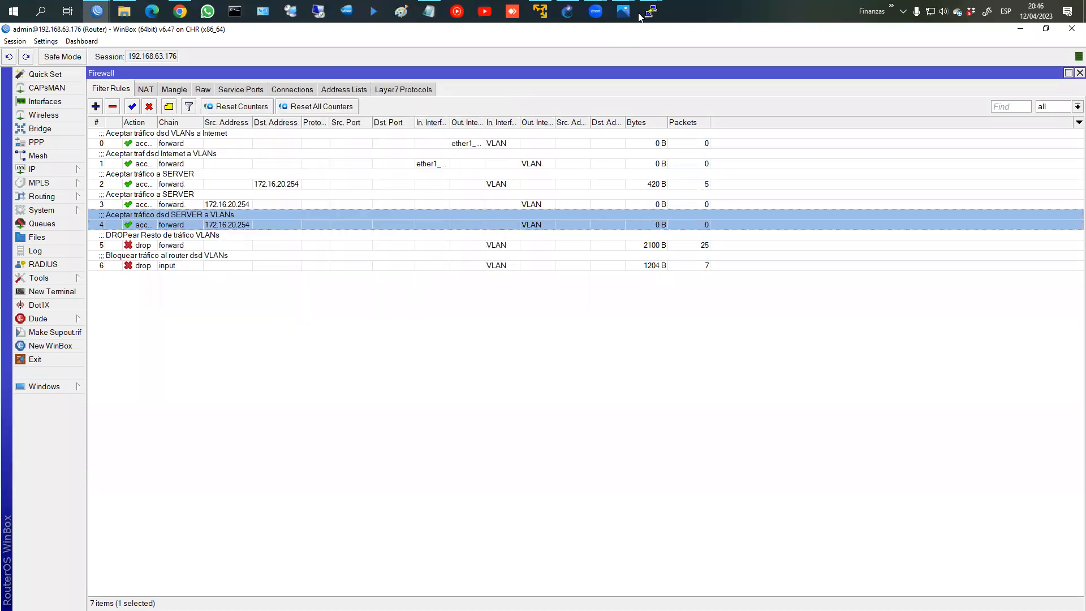
# Step: Re-run the ping to 172.16.20.254 from PC2's terminal
pyautogui.moveTo(651, 11)
pyautogui.click(624, 72)
pyautogui.write('1')
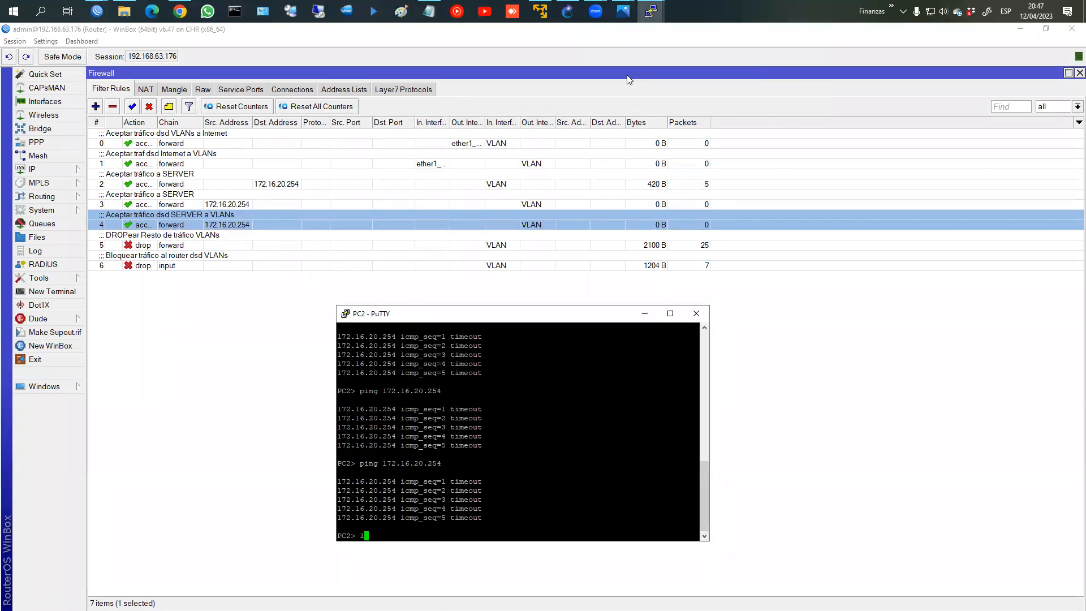
pyautogui.press('Return')
pyautogui.press('Up')
pyautogui.press('Up')
pyautogui.press('Return')
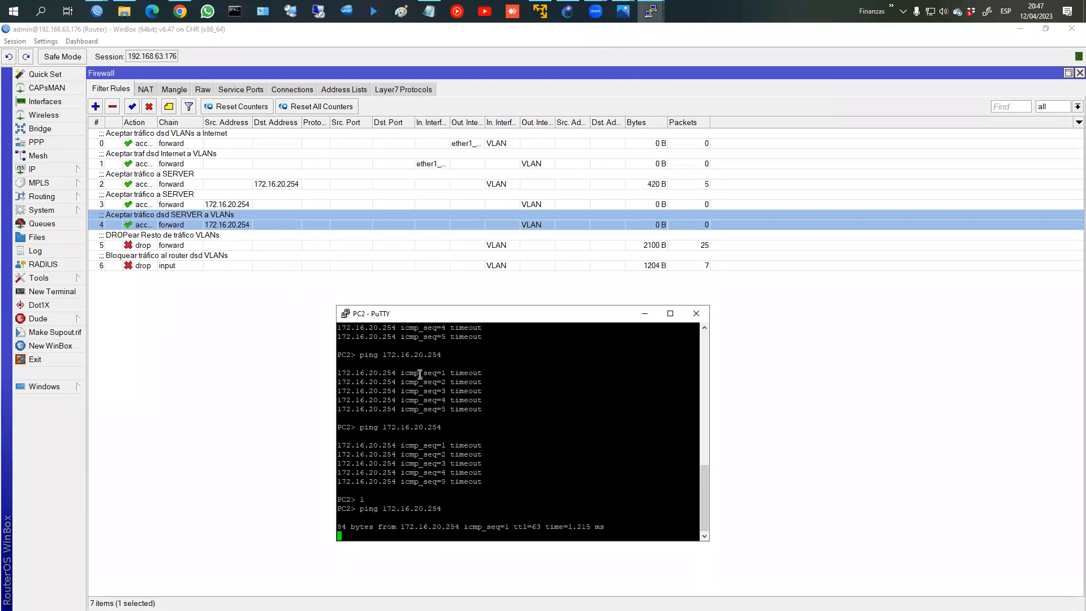
# Step: Compare the traffic counters of firewall rules 2, 3 and 4
pyautogui.click(702, 225)
pyautogui.click(702, 203)
pyautogui.click(701, 224)
pyautogui.click(703, 203)
pyautogui.click(697, 185)
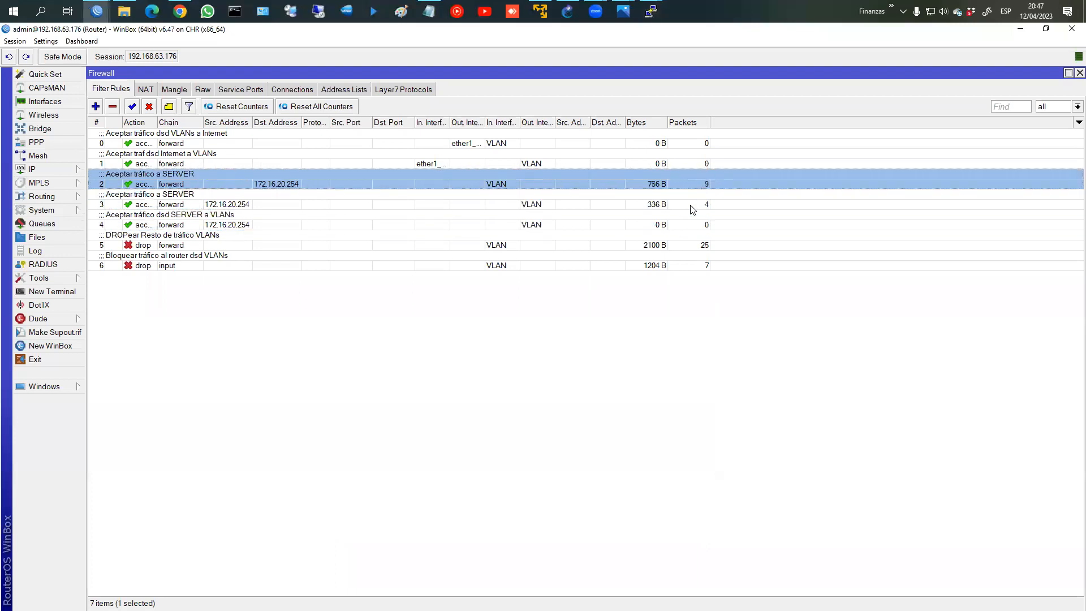
pyautogui.click(694, 205)
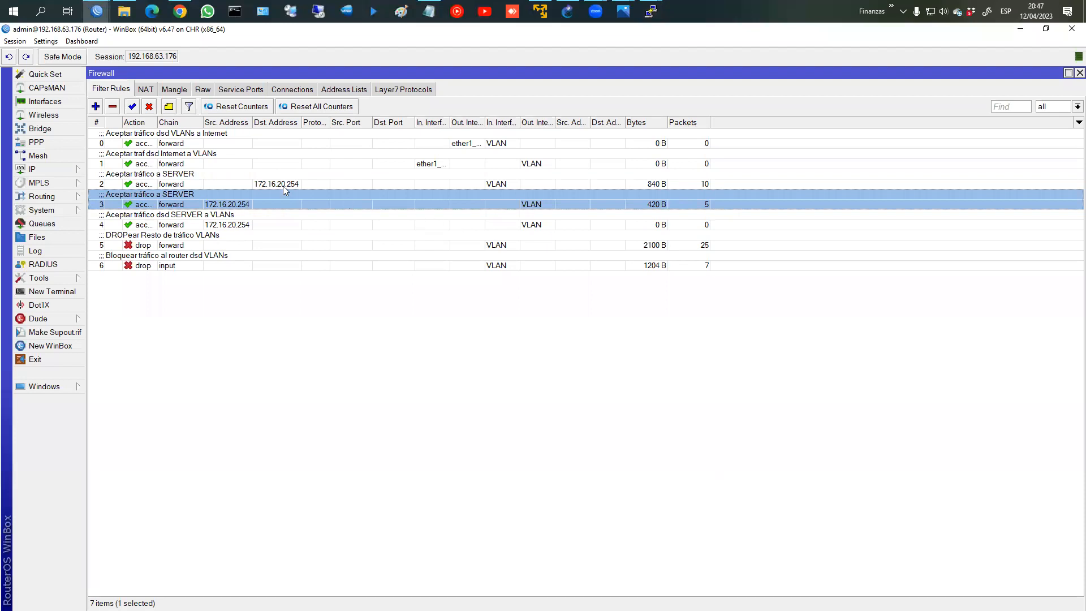
# Step: Disable rule 4, 'Aceptar tráfico dsd SERVER a VLANs'
pyautogui.click(275, 211)
pyautogui.click(276, 206)
pyautogui.click(276, 213)
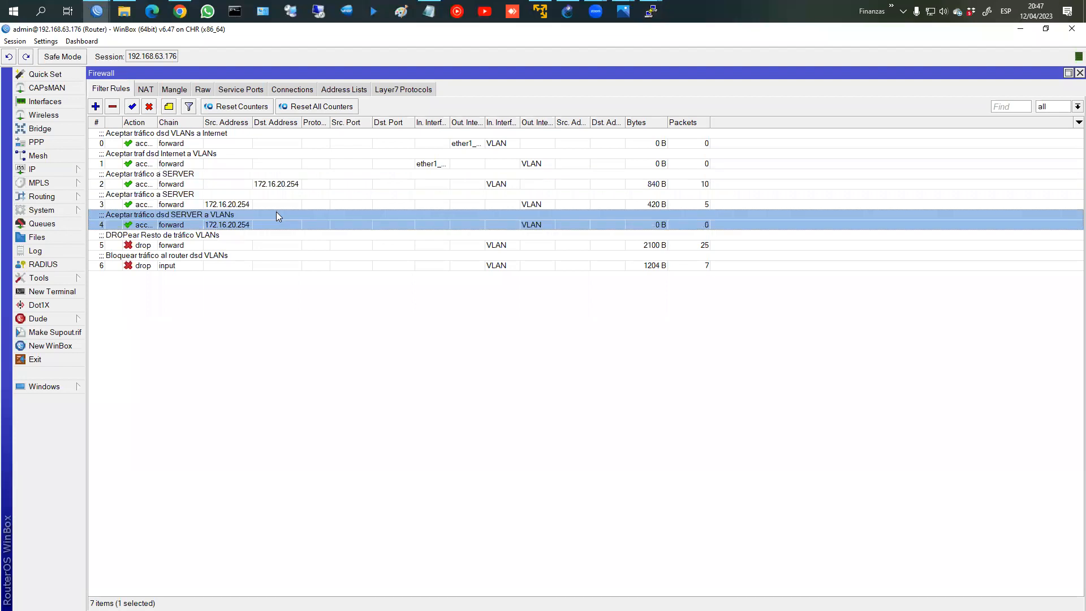
pyautogui.click(148, 106)
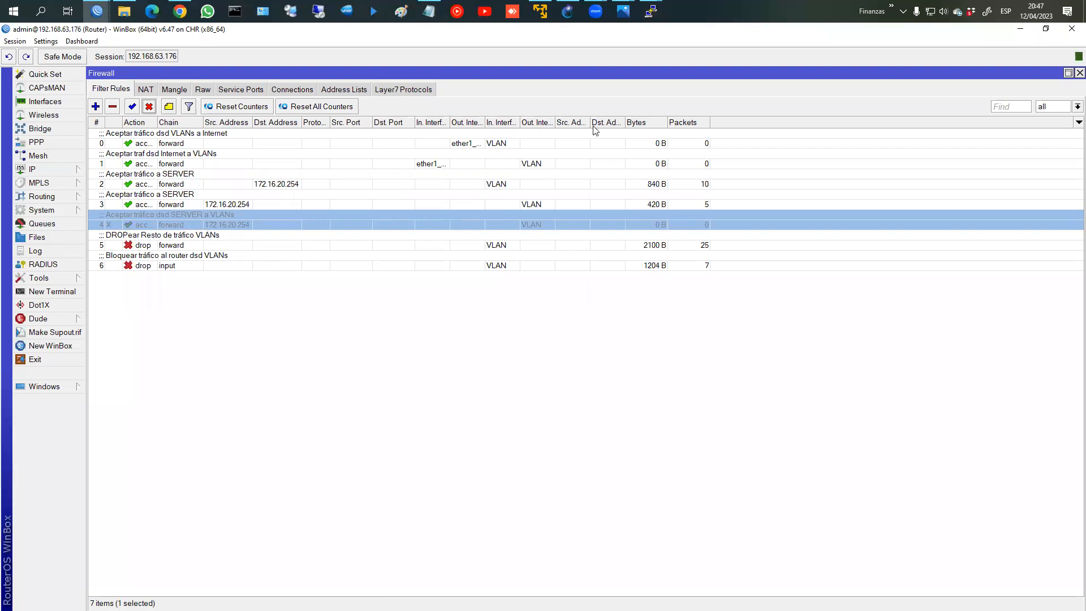
pyautogui.click(51, 170)
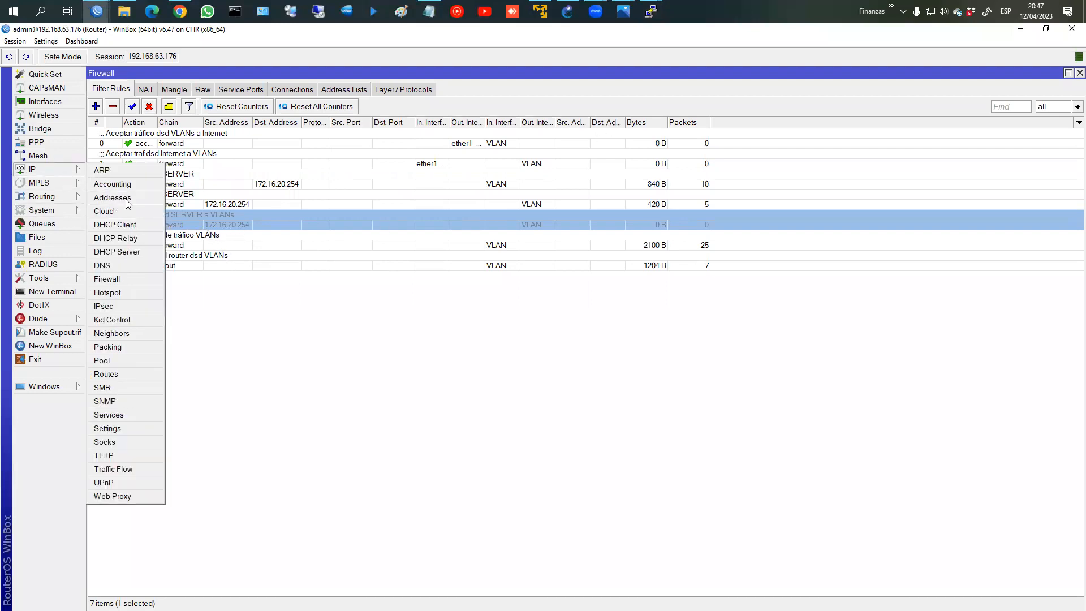
pyautogui.click(112, 198)
pyautogui.click(277, 161)
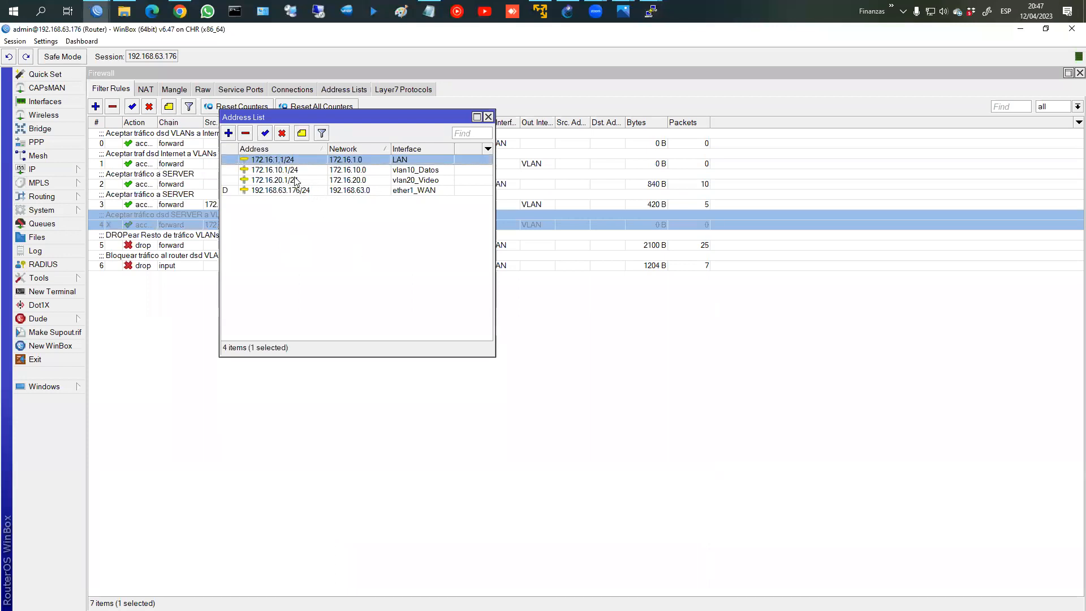
pyautogui.click(294, 180)
pyautogui.click(284, 192)
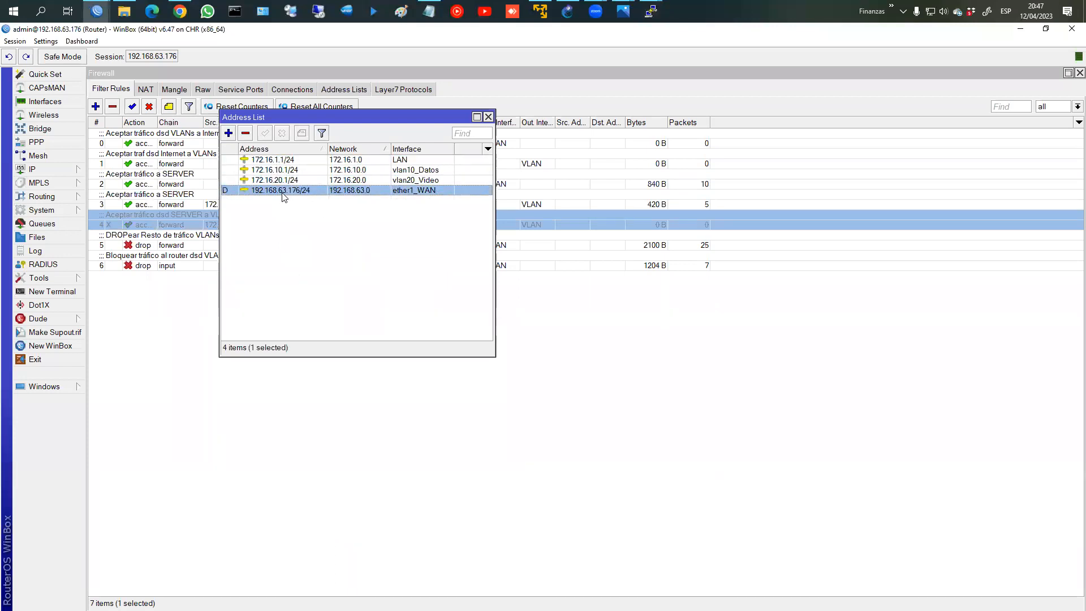
pyautogui.click(294, 177)
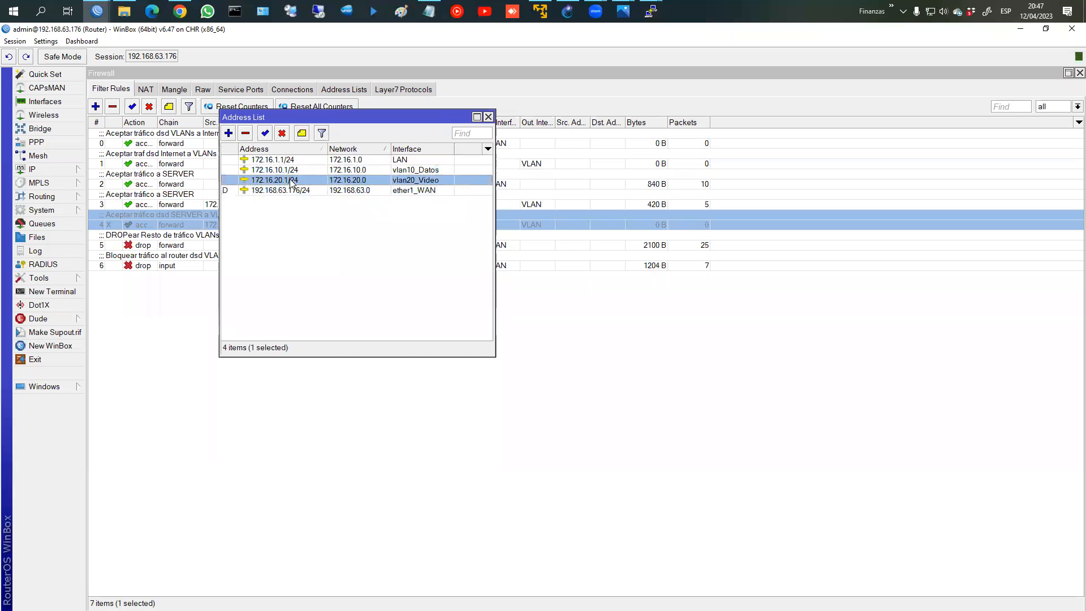
pyautogui.click(488, 117)
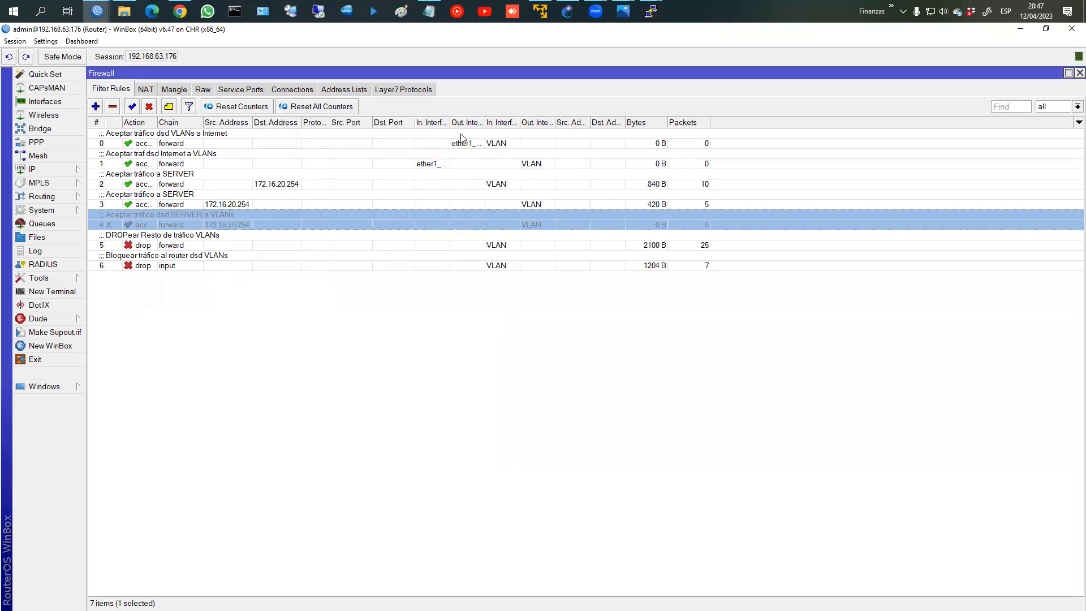
pyautogui.click(204, 255)
pyautogui.click(197, 246)
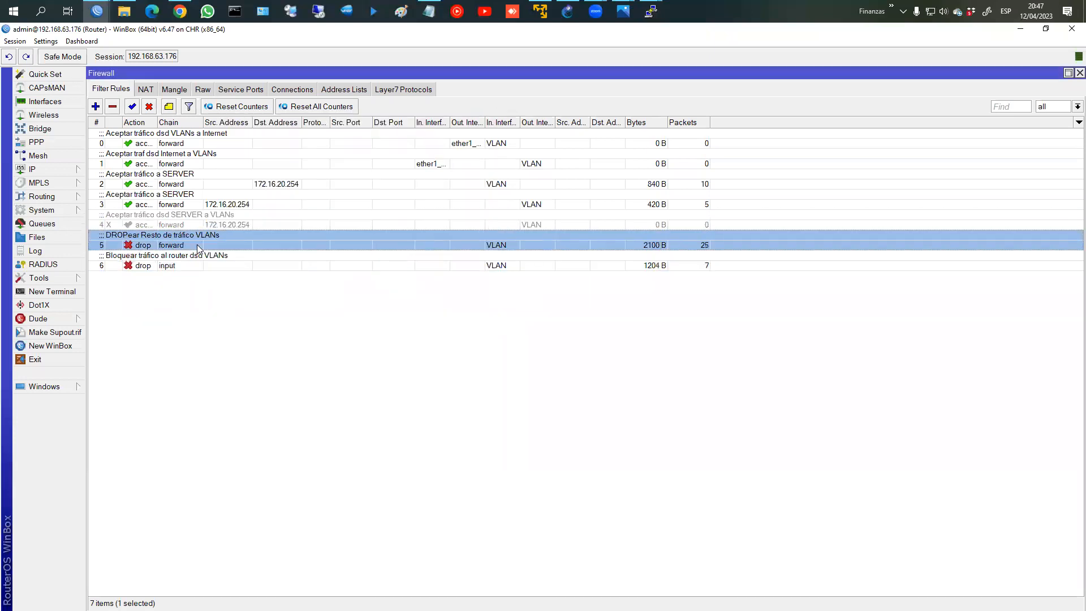
pyautogui.click(188, 268)
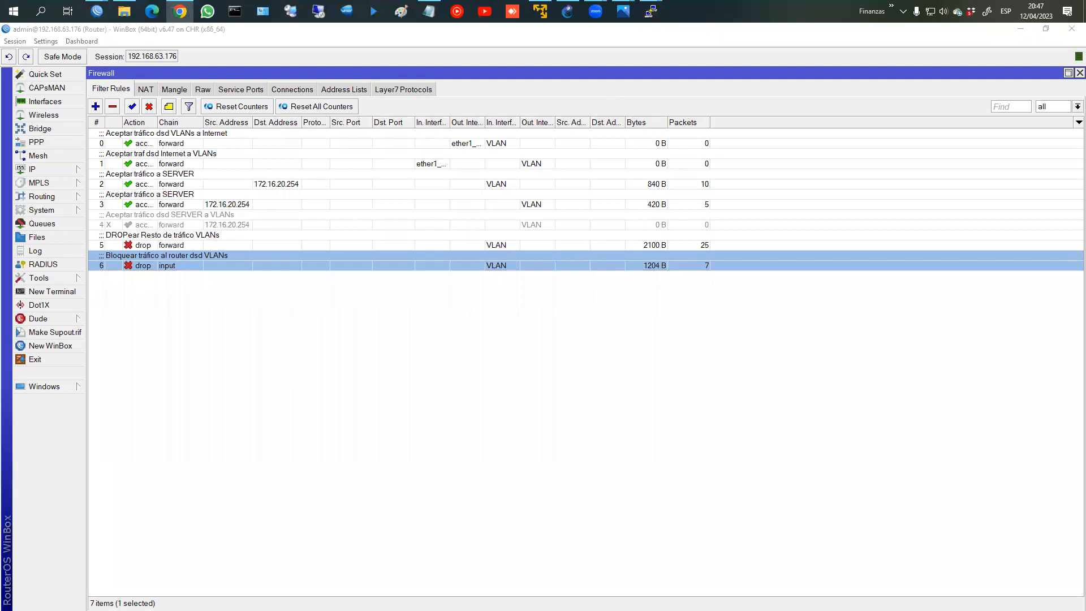
pyautogui.moveTo(752, 118); pyautogui.dragTo(671, 115)
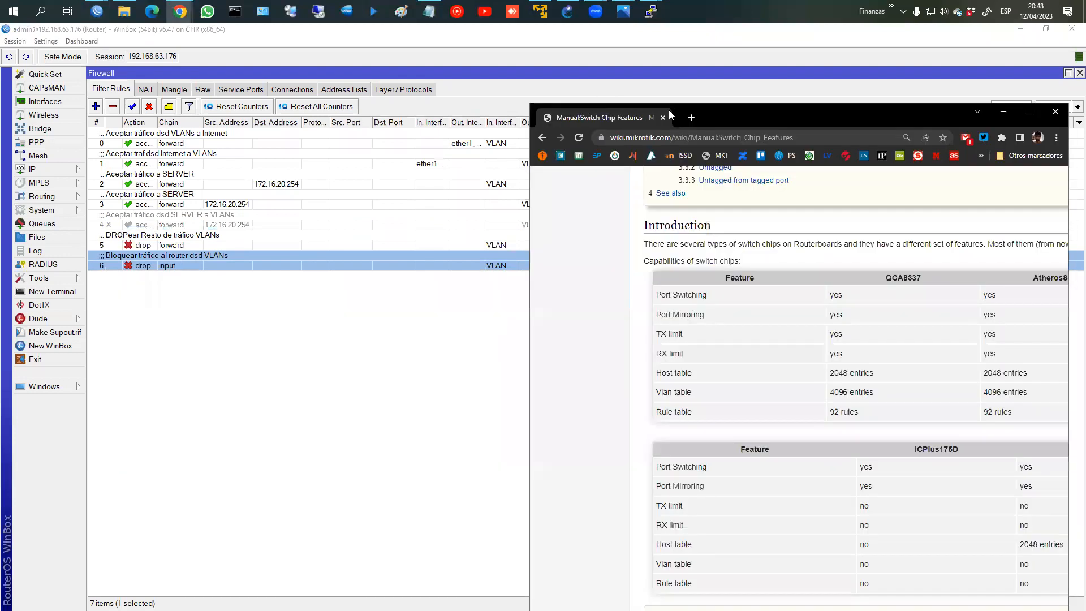
pyautogui.doubleClick(726, 117)
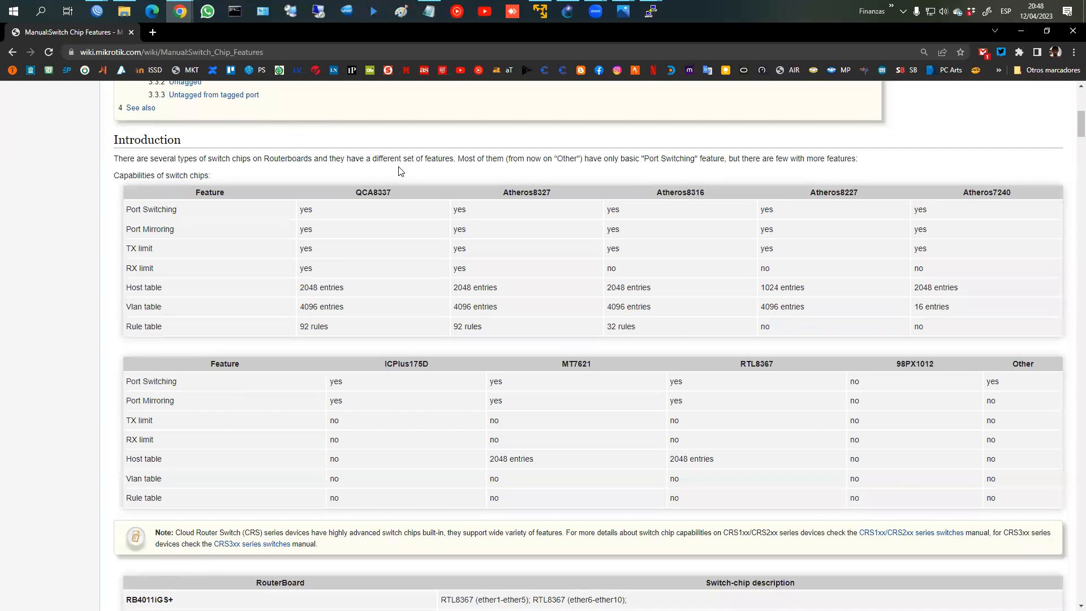
pyautogui.scroll(7, 422, 176)
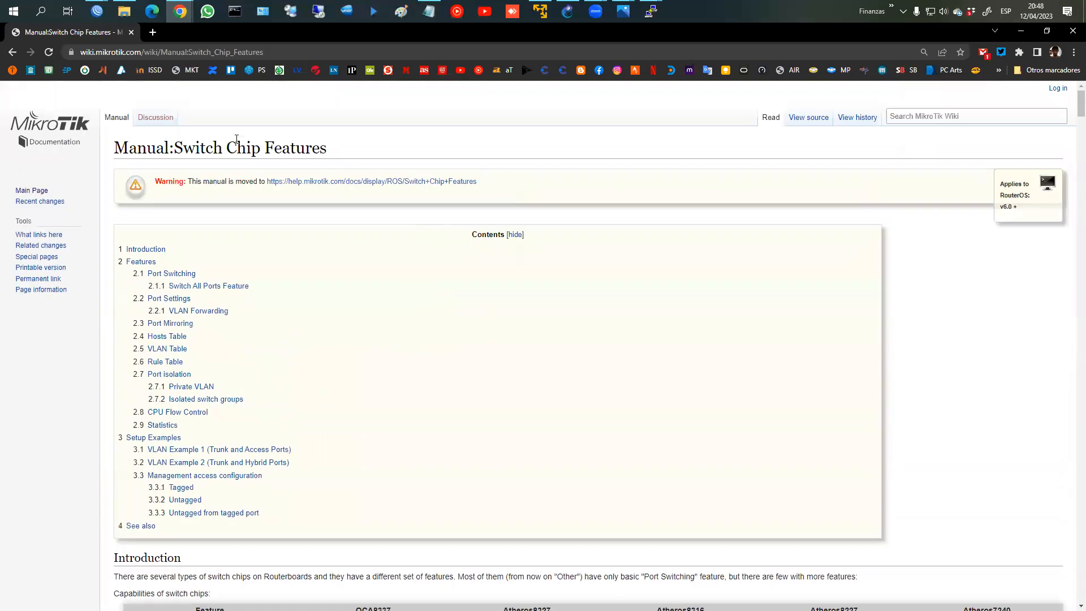
pyautogui.scroll(-4, 526, 181)
pyautogui.scroll(-5, 532, 187)
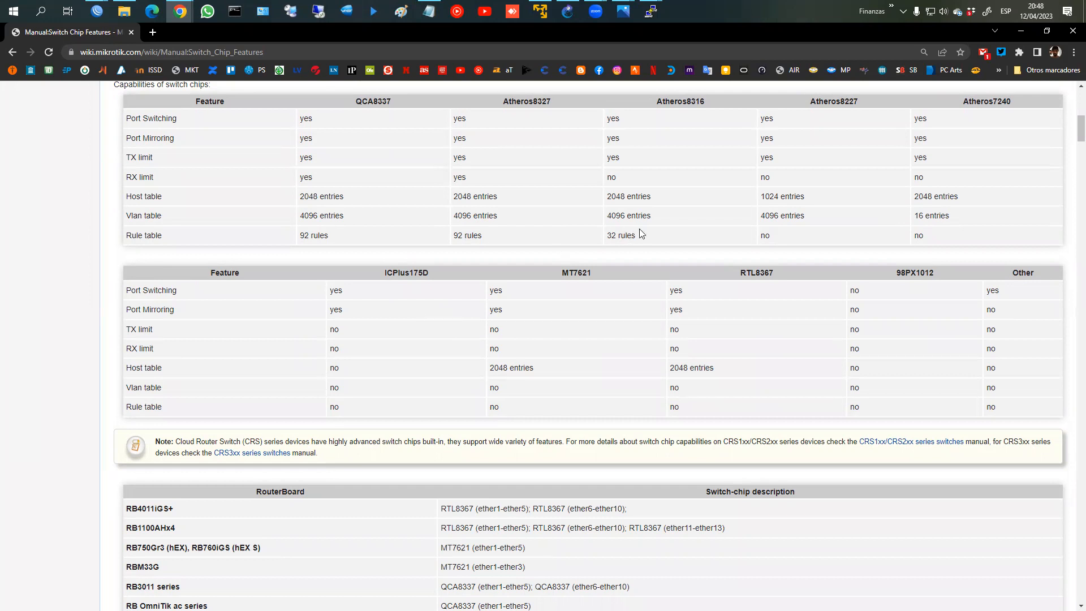
pyautogui.moveTo(806, 92)
pyautogui.mouseDown()
pyautogui.moveTo(812, 105)
pyautogui.moveTo(866, 109)
pyautogui.mouseUp()
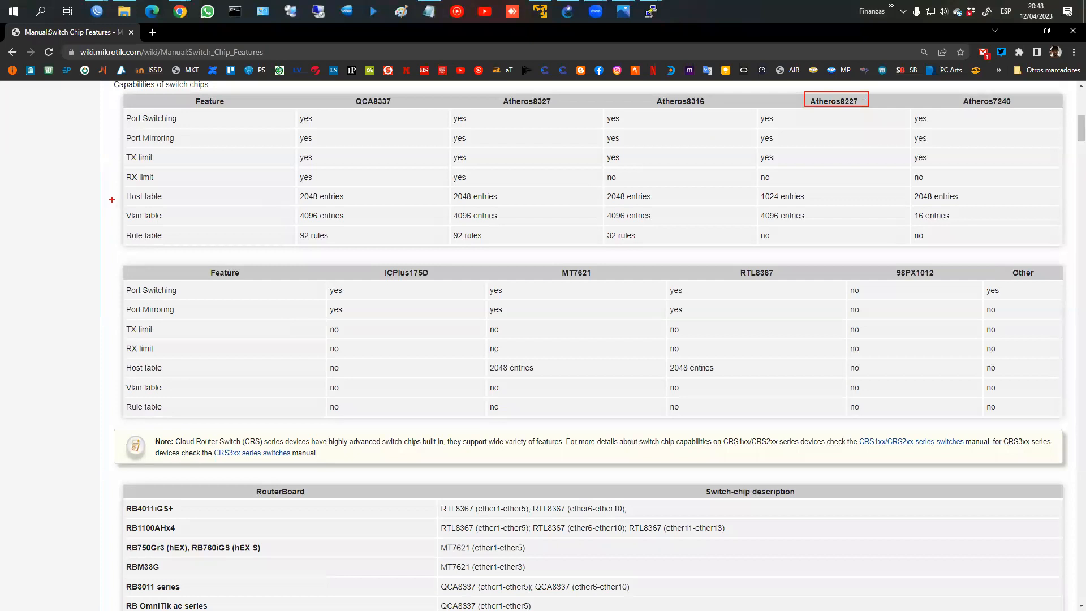
pyautogui.moveTo(128, 208)
pyautogui.mouseDown()
pyautogui.moveTo(835, 245)
pyautogui.moveTo(849, 234)
pyautogui.mouseUp()
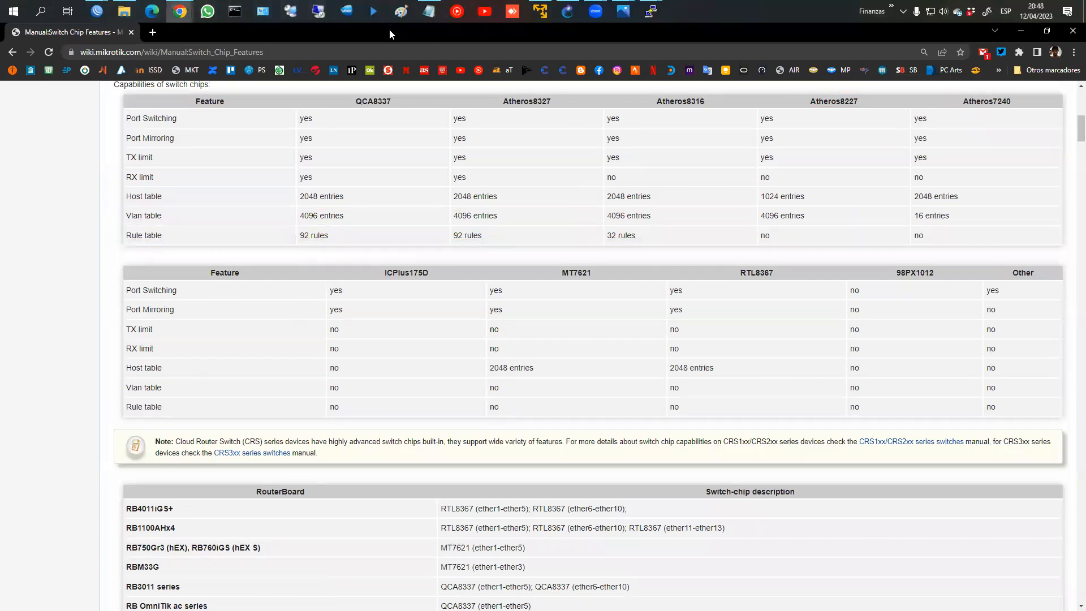
pyautogui.click(97, 11)
pyautogui.click(173, 54)
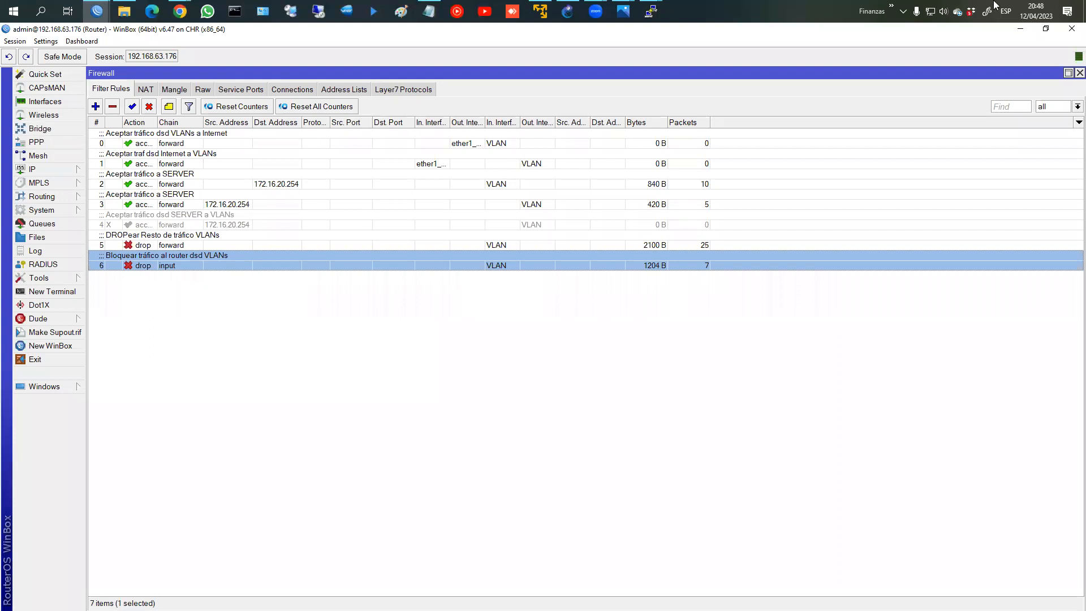
# Step: Connect WinBox to the router at 192.168.10.1, skipping the expired-password change
pyautogui.moveTo(97, 11)
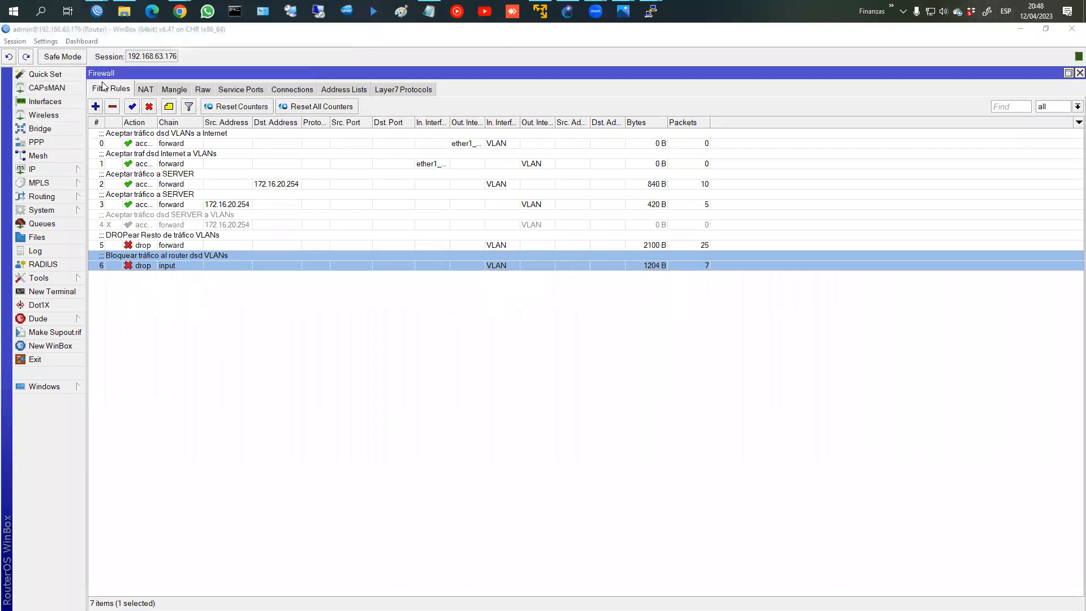
pyautogui.click(87, 72)
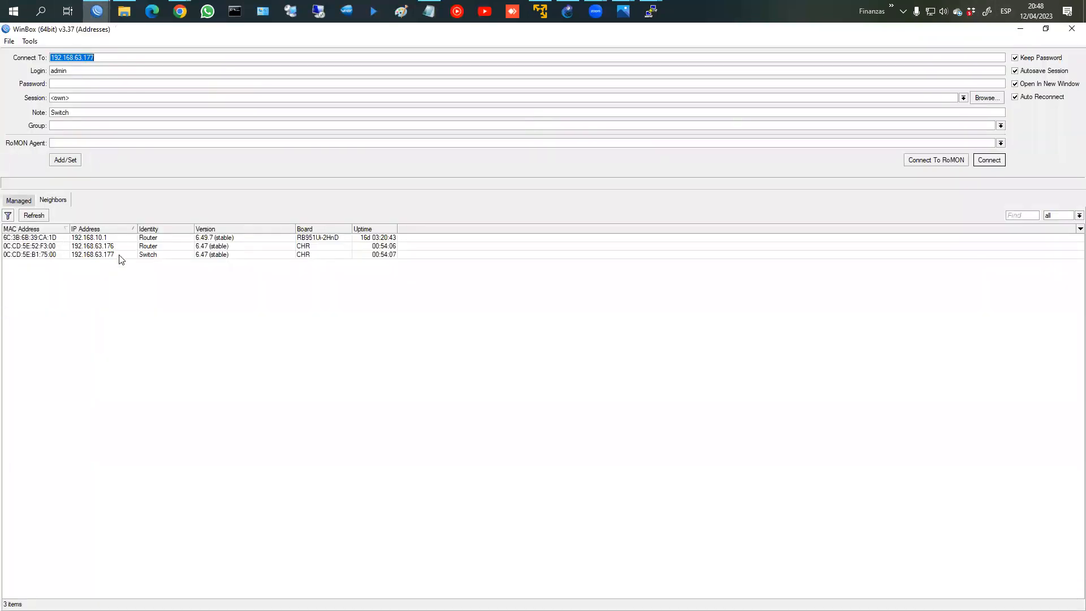
pyautogui.click(125, 238)
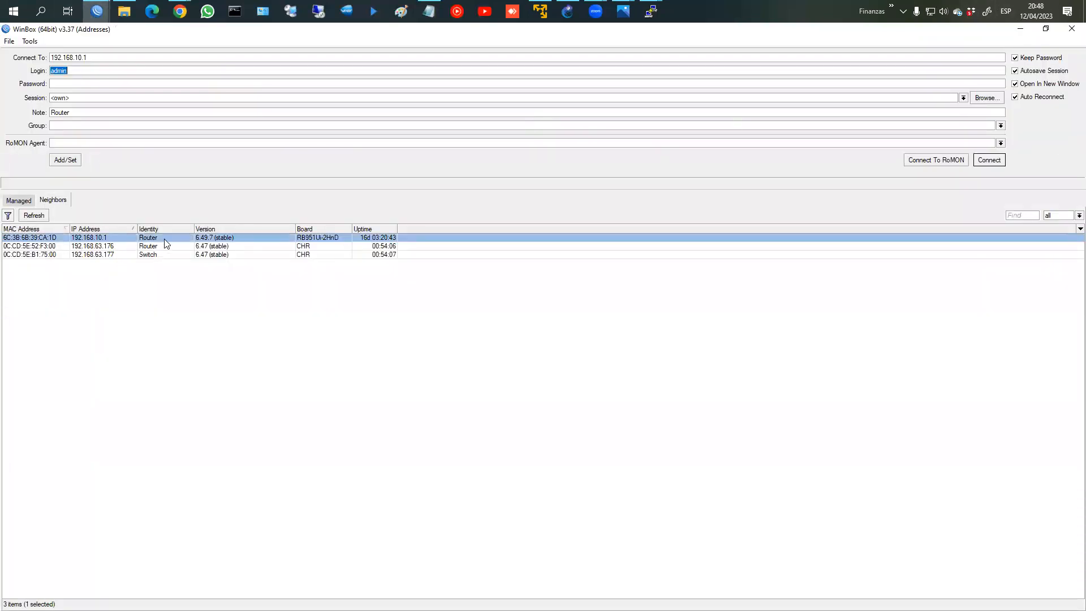
pyautogui.click(989, 160)
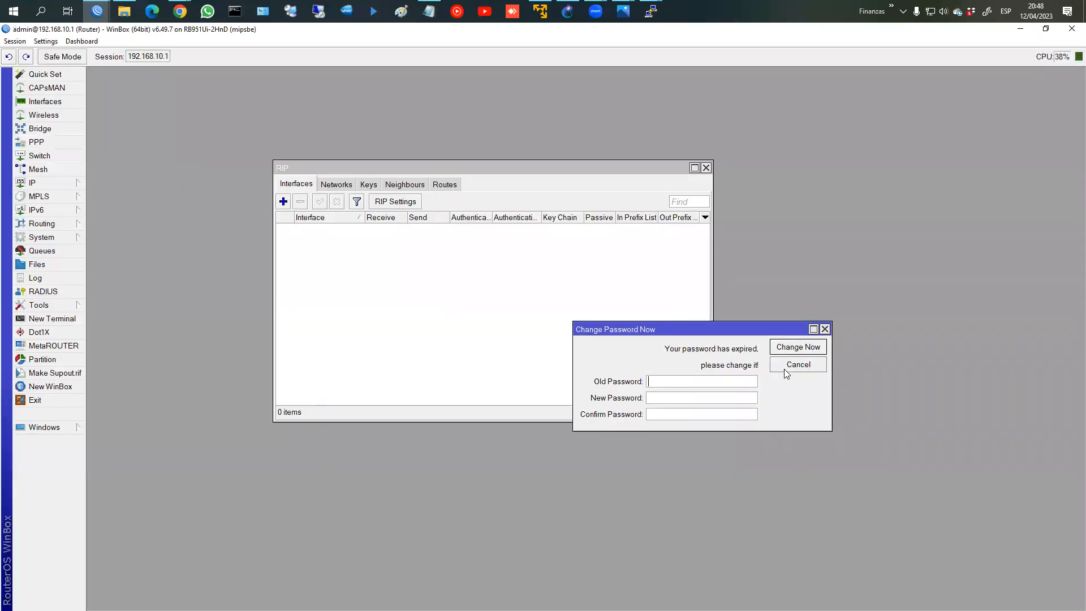
pyautogui.click(786, 367)
# Step: Close RIP and list the switch chip's ports with their VLAN modes
pyautogui.click(706, 167)
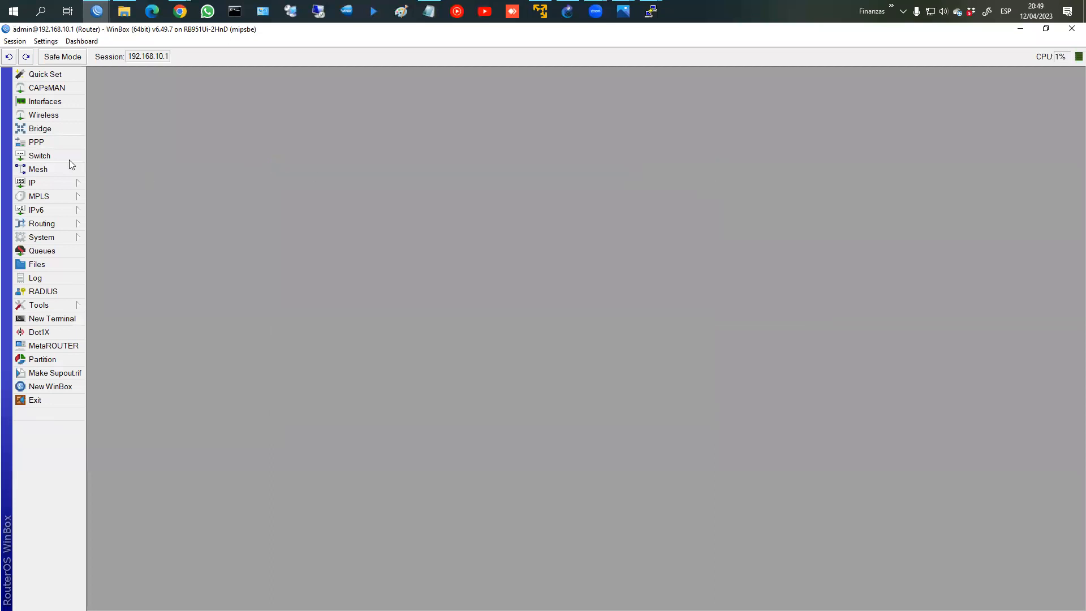
pyautogui.click(38, 157)
pyautogui.click(339, 193)
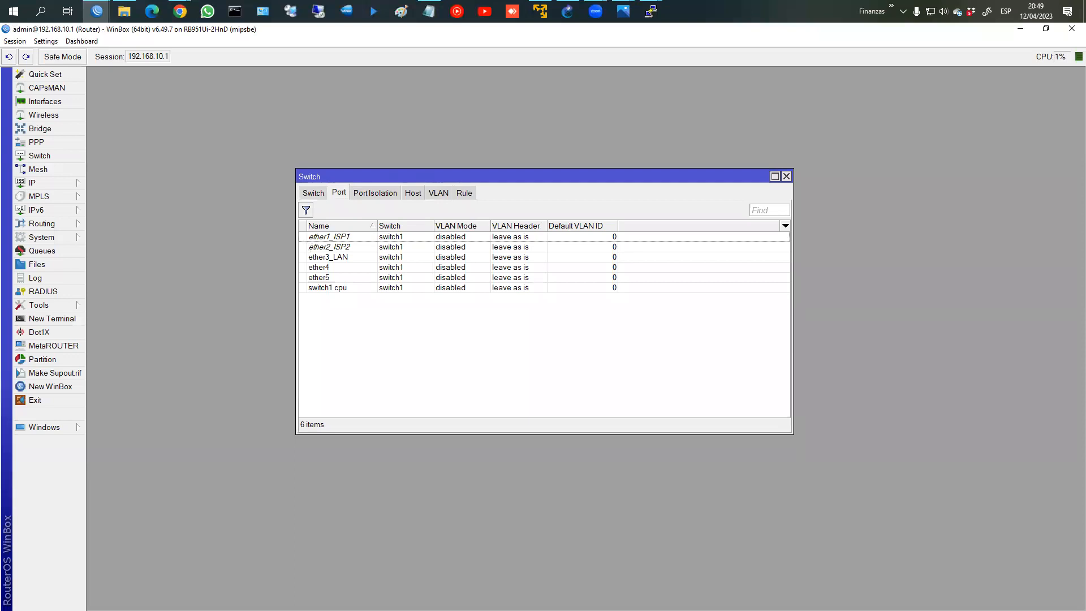
pyautogui.hotkey('ctrl', '2')
# Step: Show the Switch tab to confirm switch1 is an Atheros 8227 chip
pyautogui.moveTo(306, 231); pyautogui.dragTo(357, 284)
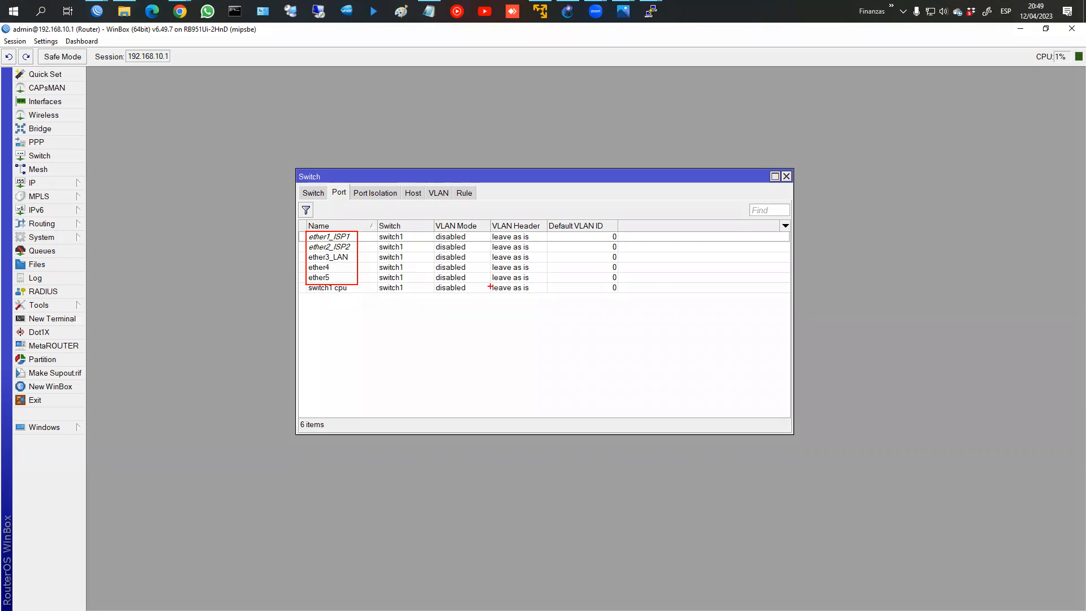
pyautogui.click(315, 193)
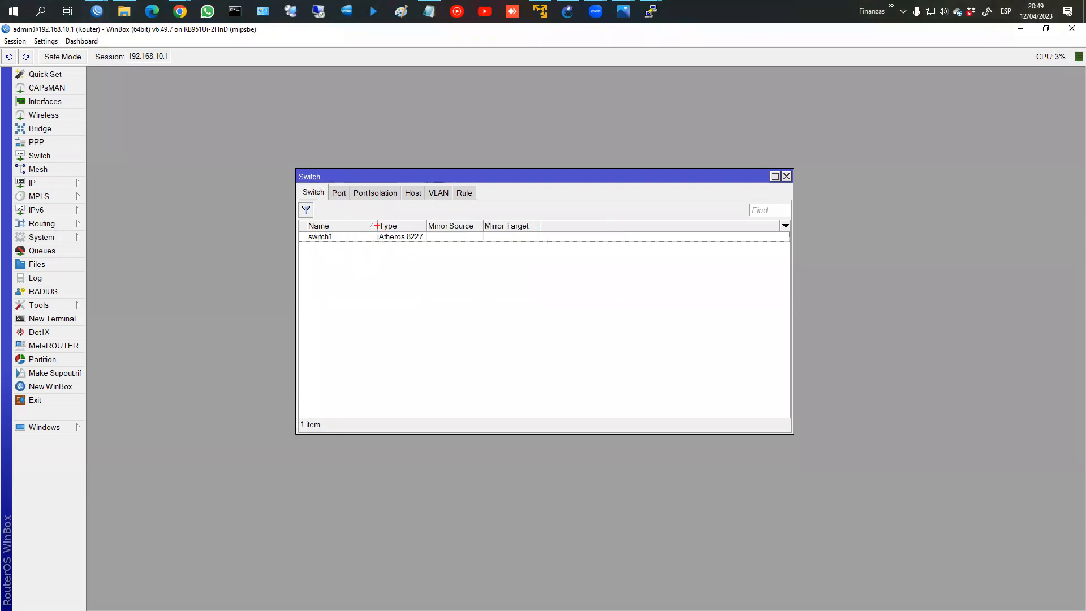
pyautogui.moveTo(375, 224); pyautogui.dragTo(428, 244)
# Step: Review the Atheros8227 VLAN table support on the Switch Chip Features wiki page
pyautogui.moveTo(180, 11)
pyautogui.click(241, 65)
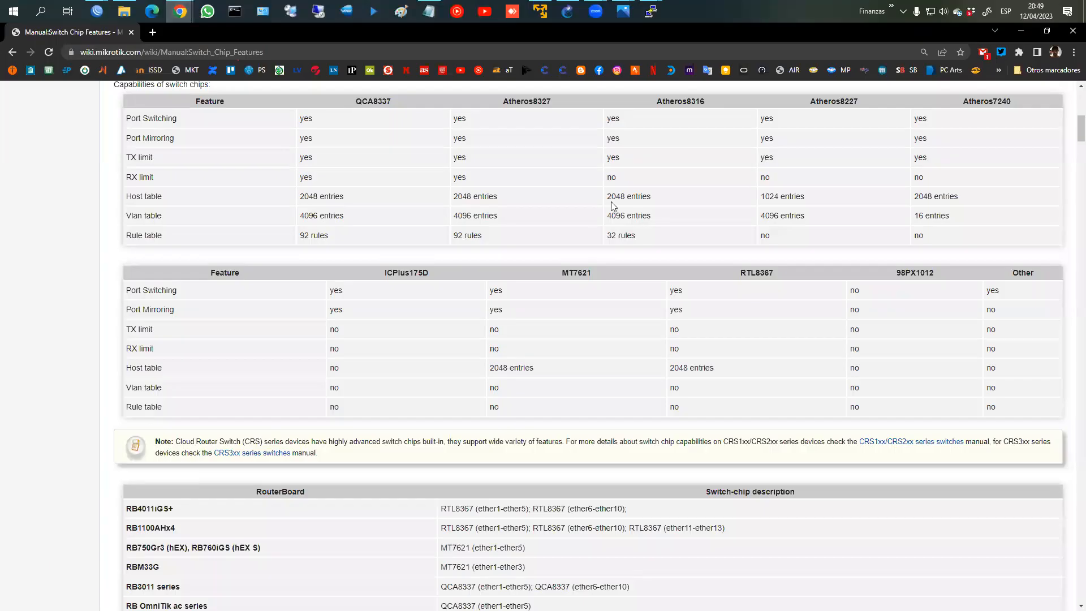
pyautogui.hotkey('ctrl', '2')
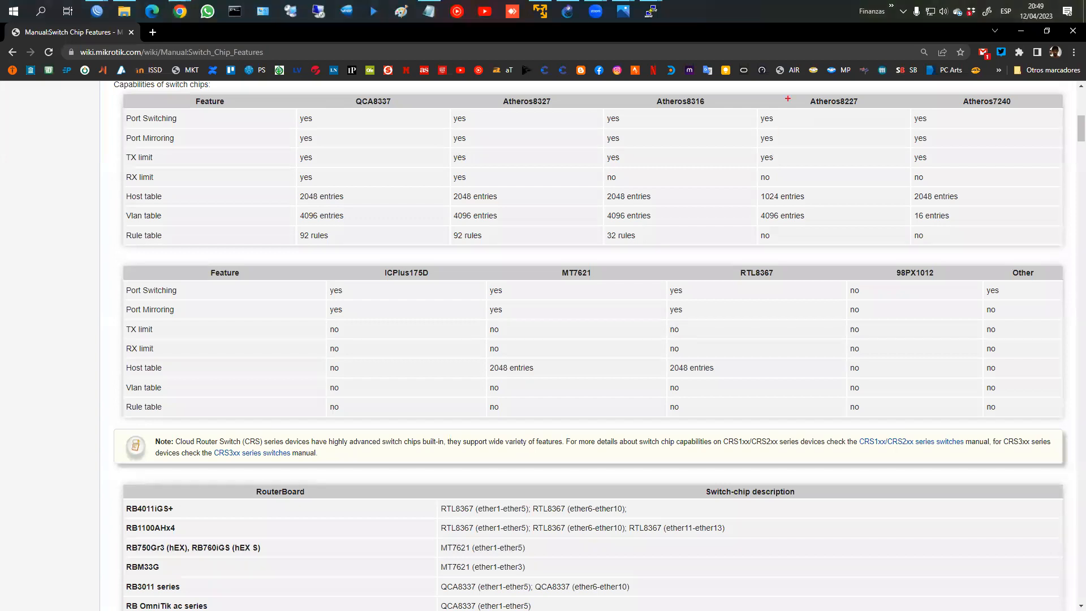
pyautogui.moveTo(758, 96)
pyautogui.mouseDown()
pyautogui.moveTo(760, 157)
pyautogui.moveTo(846, 211)
pyautogui.moveTo(864, 246)
pyautogui.mouseUp()
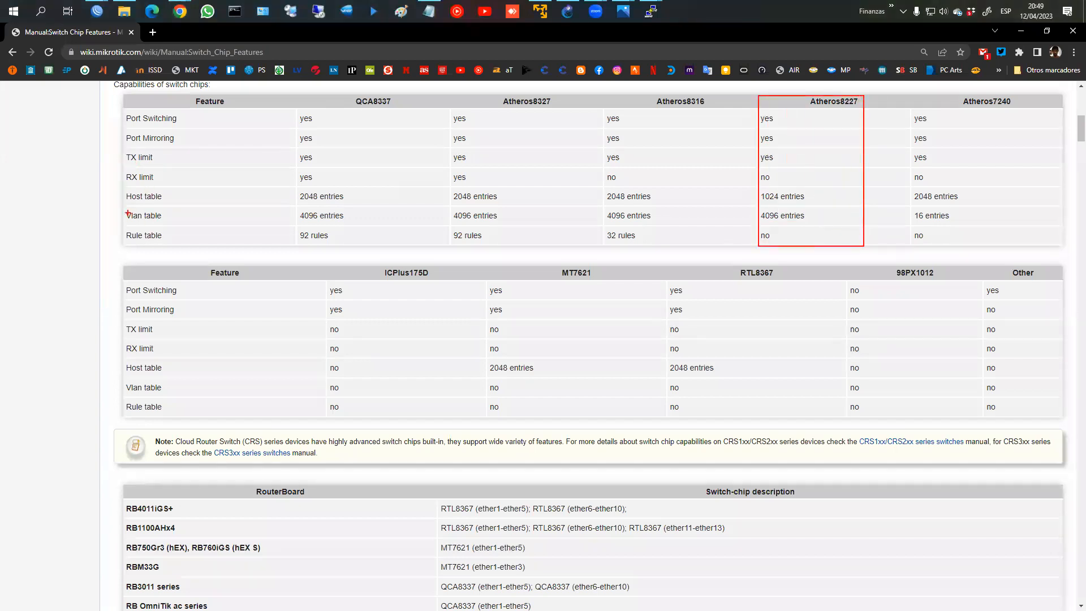
pyautogui.moveTo(124, 209)
pyautogui.mouseDown()
pyautogui.moveTo(348, 237)
pyautogui.moveTo(720, 243)
pyautogui.moveTo(859, 225)
pyautogui.mouseUp()
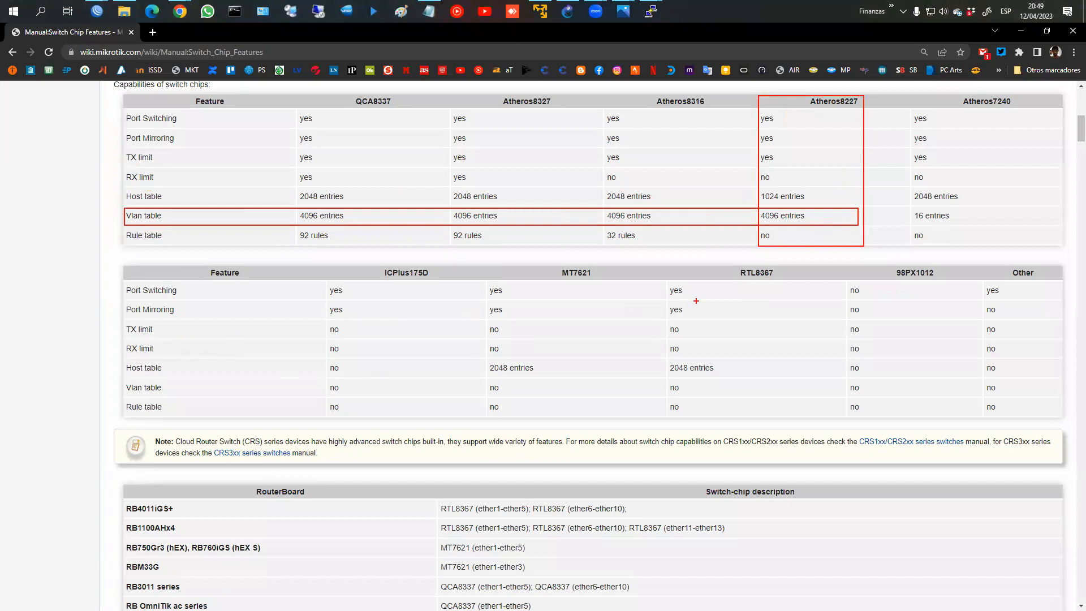
pyautogui.moveTo(730, 267); pyautogui.dragTo(784, 281)
pyautogui.moveTo(120, 381); pyautogui.dragTo(823, 395)
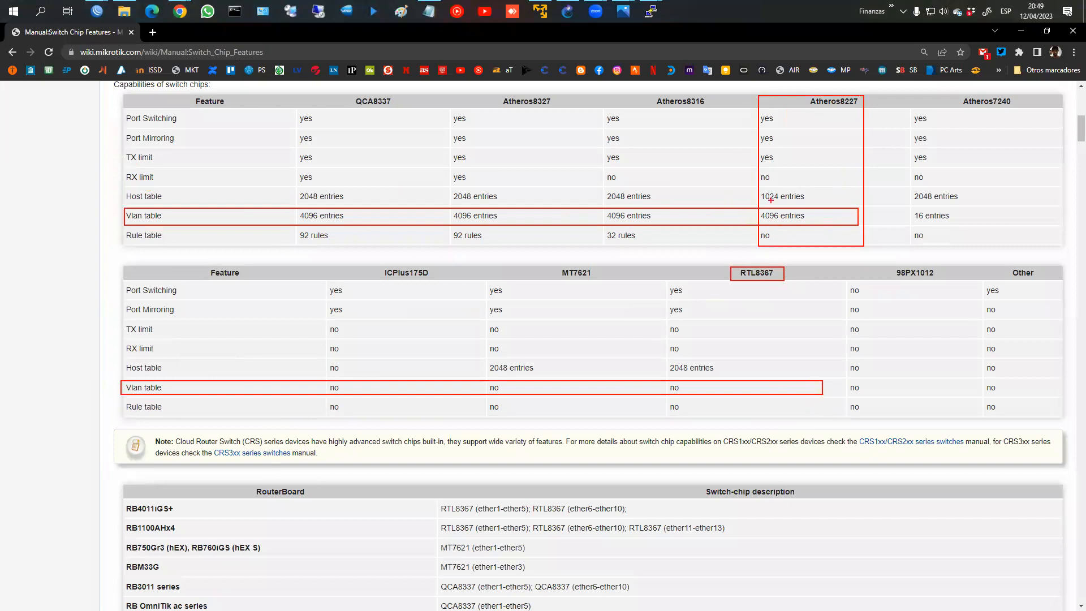
# Step: Return to the WinBox session for router 192.168.10.1
pyautogui.press('Escape')
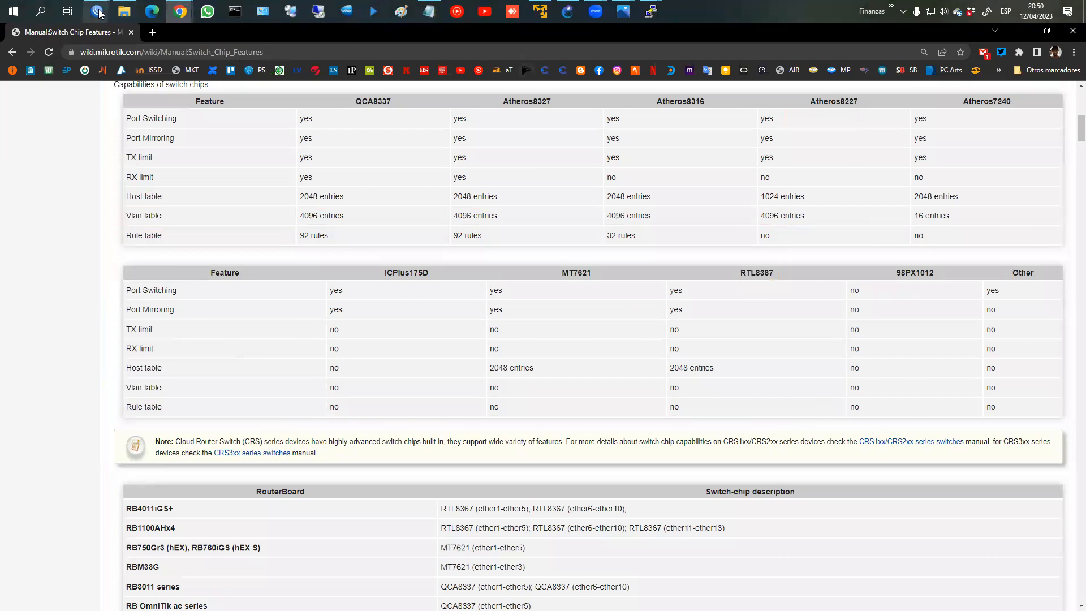
pyautogui.moveTo(97, 11)
pyautogui.click(376, 81)
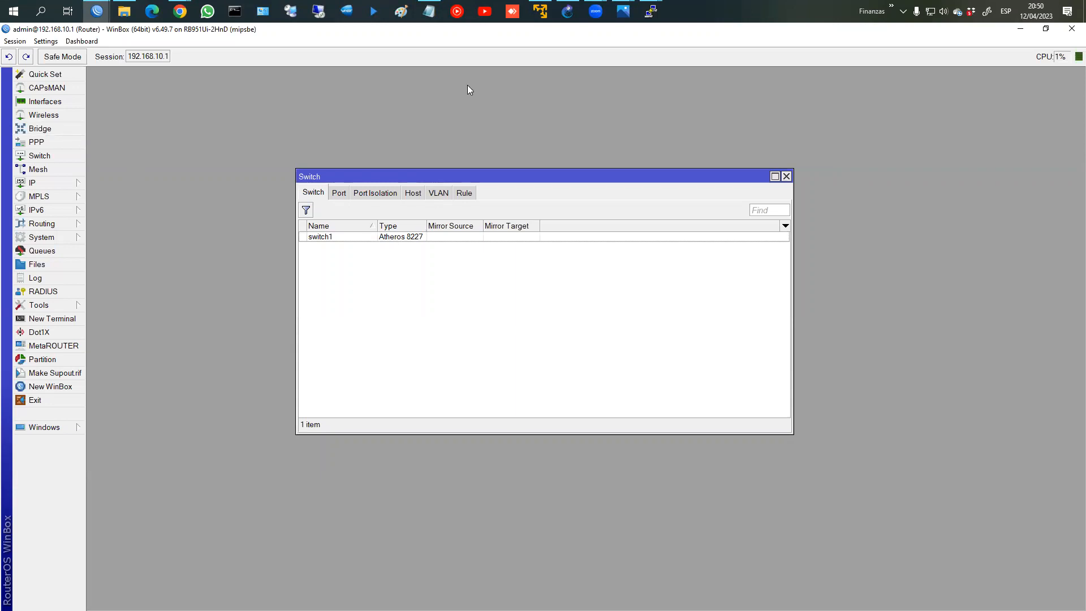
# Step: Bring the GNS3 lab topology with Router, SW and PC1–PC5 to the front
pyautogui.click(568, 12)
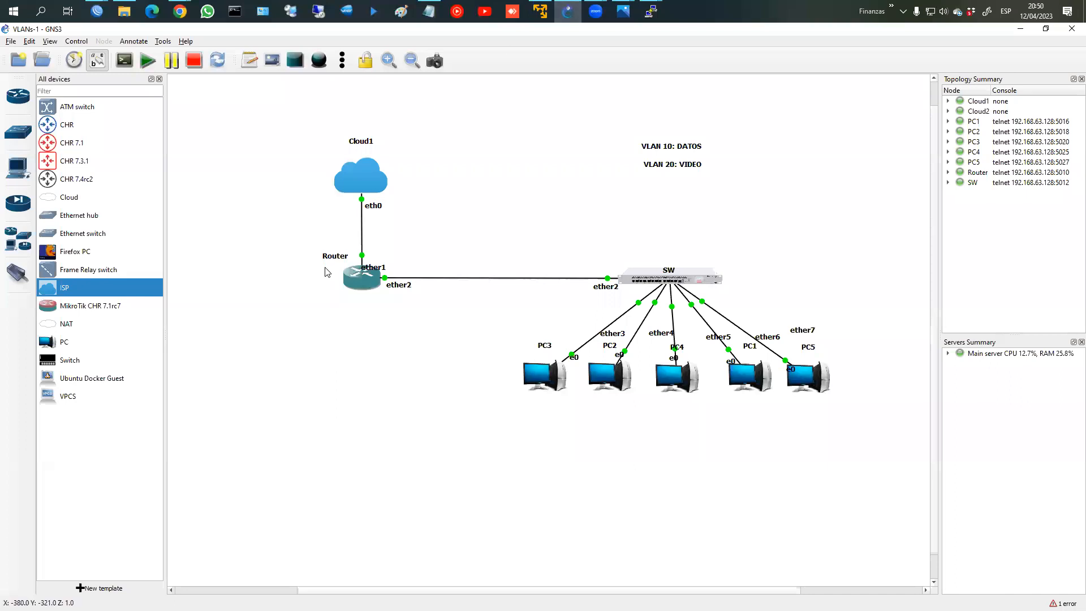
pyautogui.hotkey('ctrl', '2')
pyautogui.moveTo(318, 259); pyautogui.dragTo(323, 267)
pyautogui.moveTo(693, 238)
pyautogui.mouseDown()
pyautogui.moveTo(670, 240)
pyautogui.moveTo(761, 266)
pyautogui.moveTo(645, 238)
pyautogui.mouseUp()
pyautogui.moveTo(358, 256)
pyautogui.mouseDown()
pyautogui.moveTo(362, 317)
pyautogui.moveTo(331, 252)
pyautogui.mouseUp()
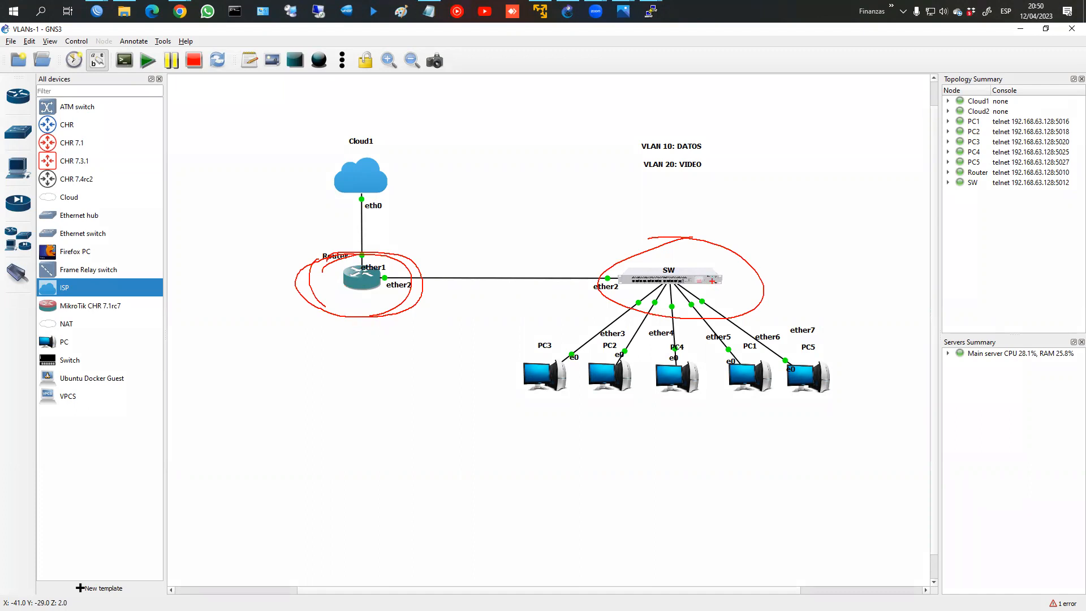
pyautogui.moveTo(661, 253)
pyautogui.mouseDown()
pyautogui.moveTo(599, 303)
pyautogui.moveTo(778, 283)
pyautogui.moveTo(605, 268)
pyautogui.moveTo(642, 298)
pyautogui.mouseUp()
pyautogui.press('Escape')
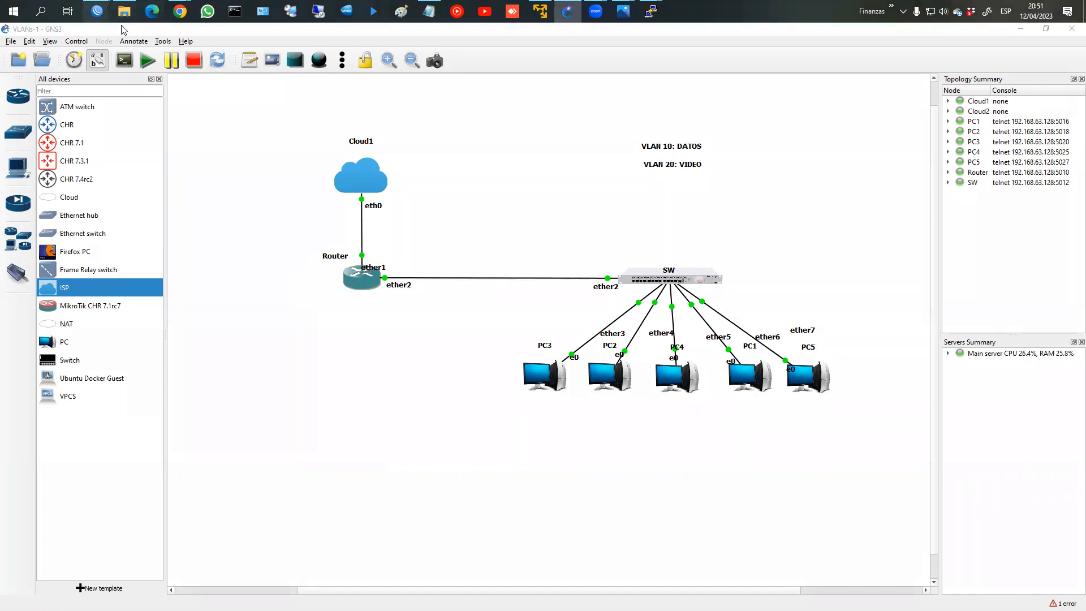
pyautogui.moveTo(97, 11)
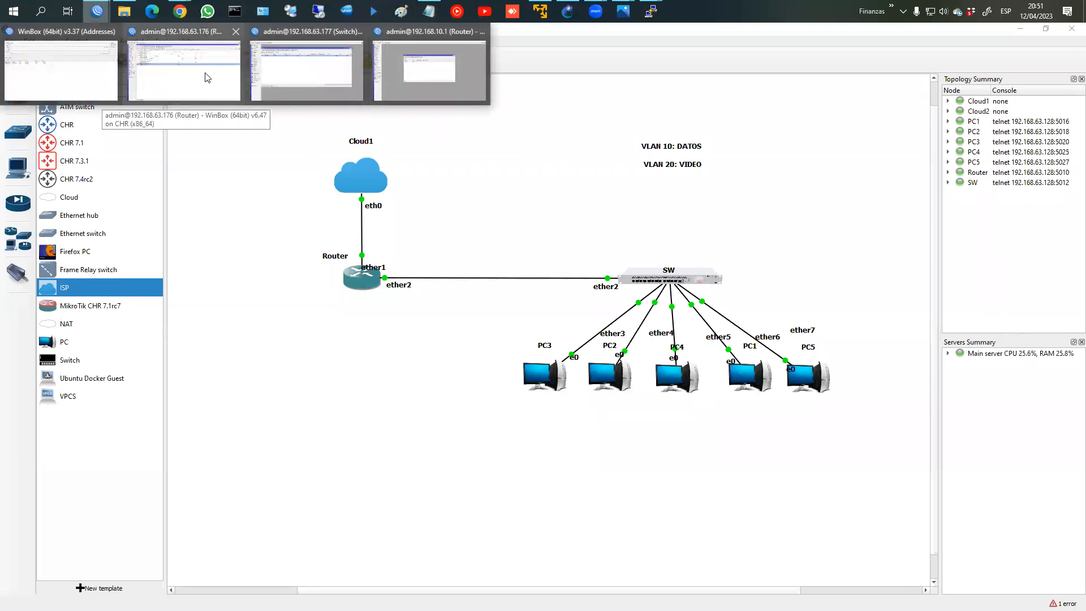
pyautogui.click(417, 85)
# Step: Check the bridge ports and the ether5 and ether4 interfaces
pyautogui.click(59, 129)
pyautogui.click(182, 272)
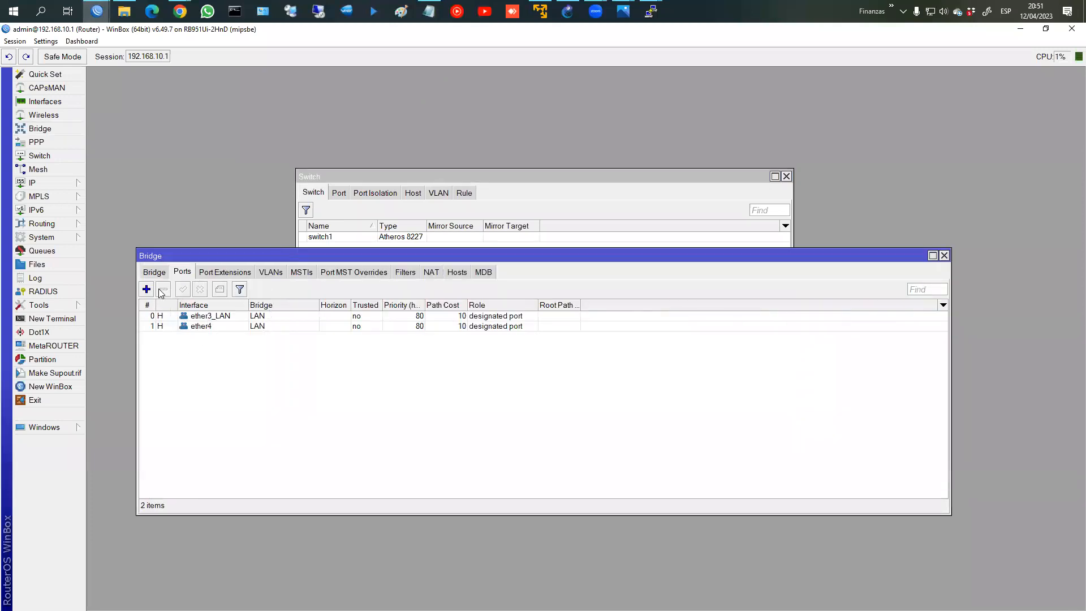
pyautogui.click(45, 101)
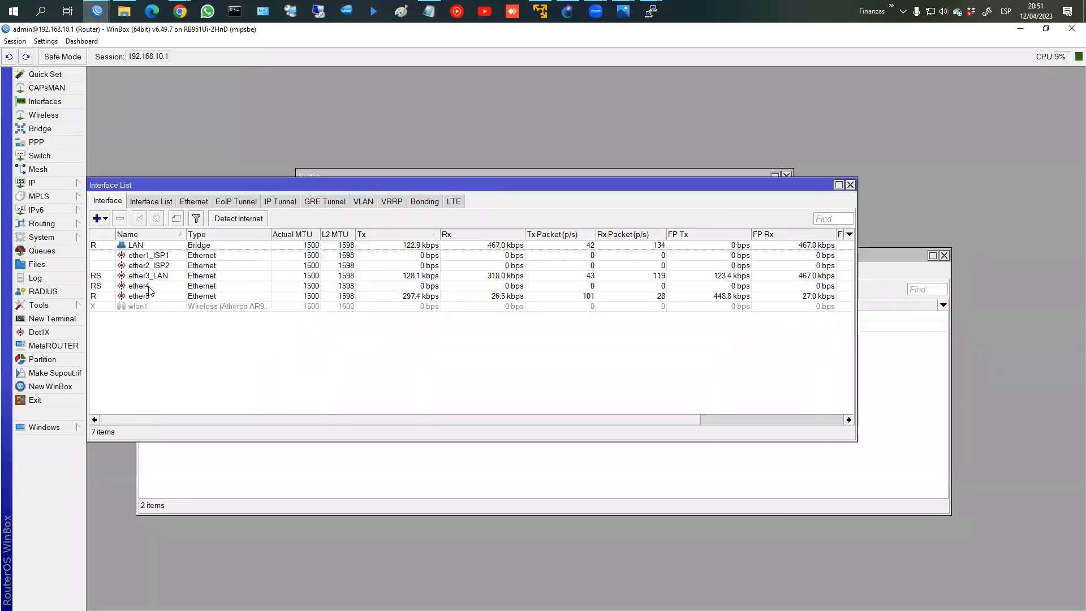
pyautogui.click(150, 297)
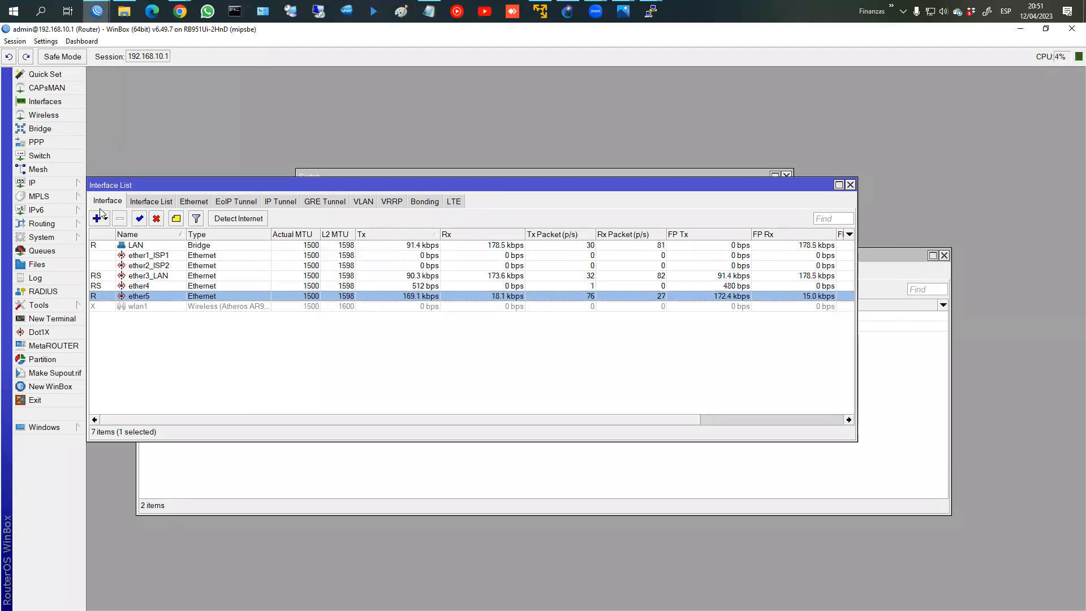
pyautogui.click(146, 288)
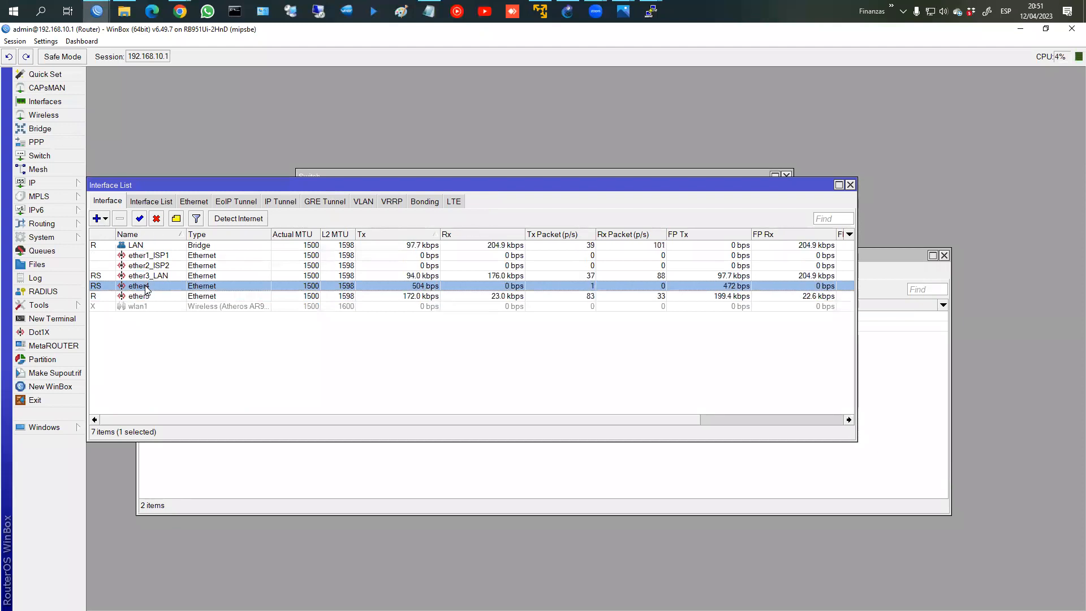
# Step: Review the IP addresses 20.20.20.2/30 and 192.168.10.1/24 and the ether5 DHCP client
pyautogui.click(52, 183)
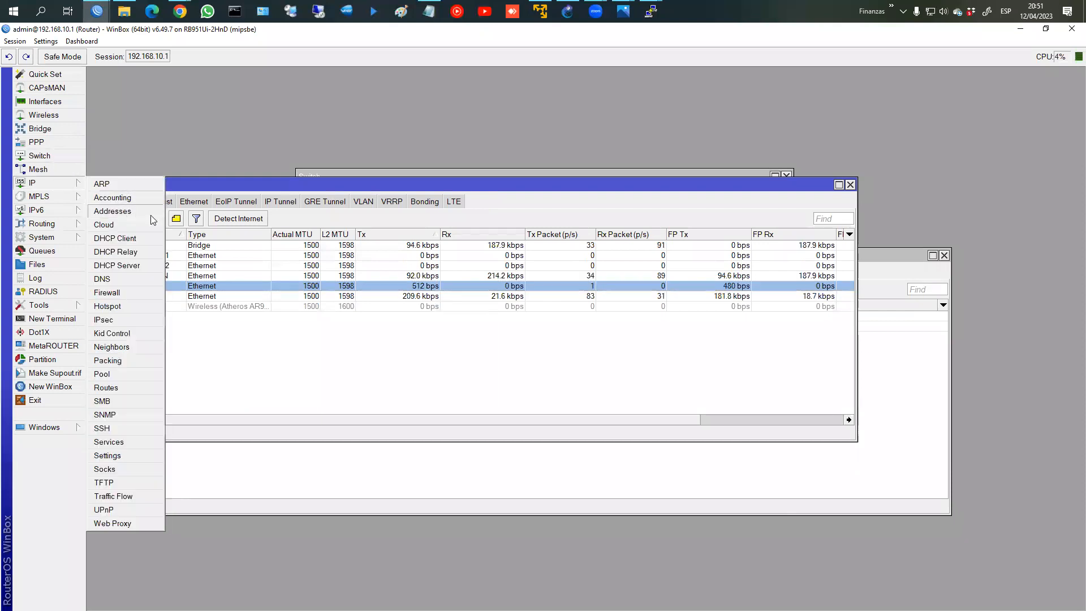
pyautogui.click(113, 211)
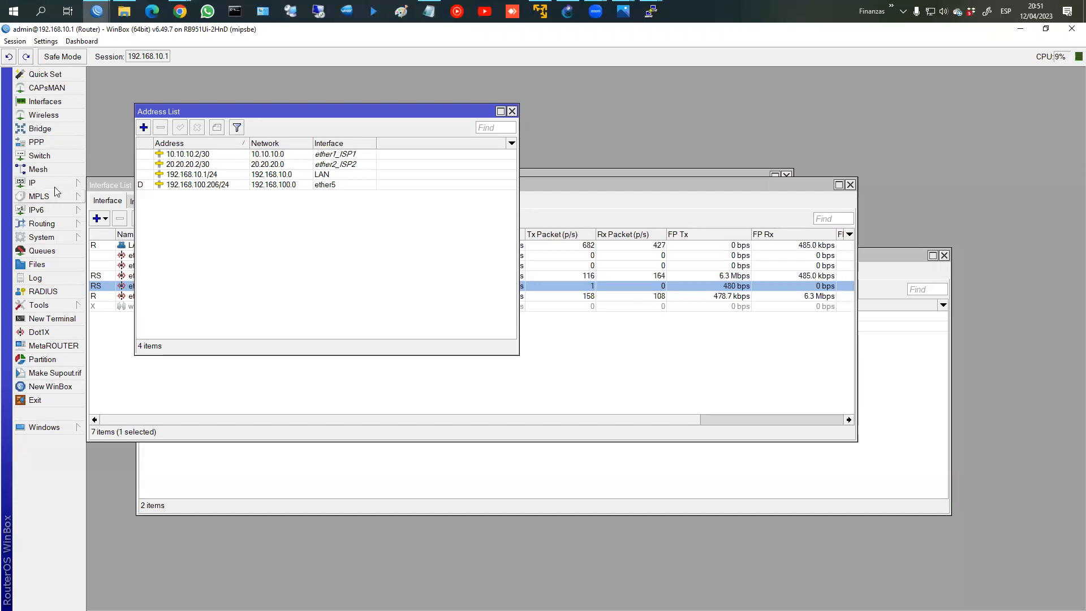
pyautogui.click(28, 182)
pyautogui.click(149, 240)
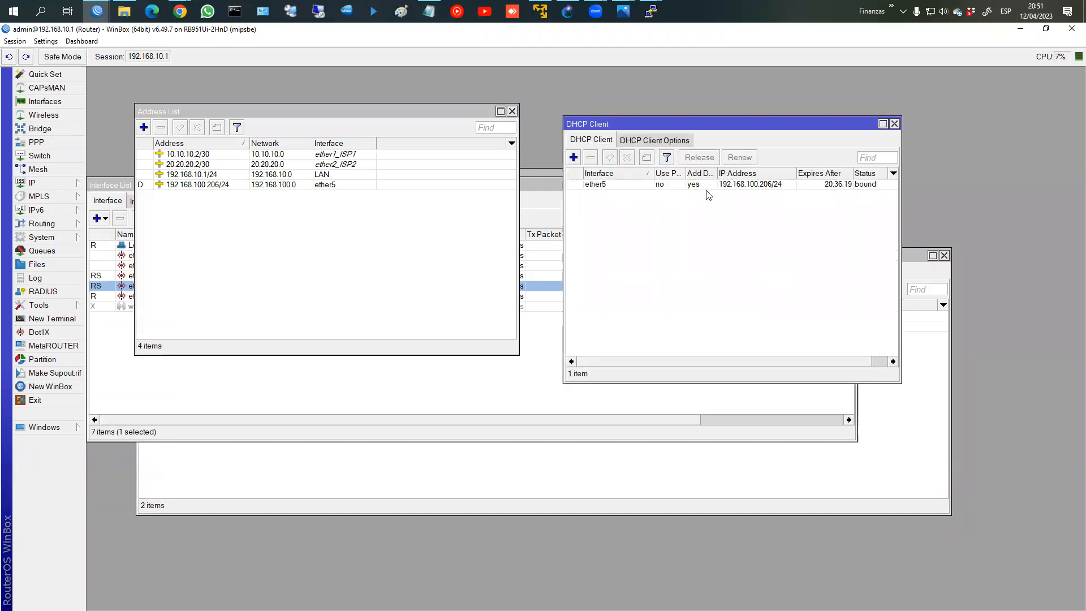
pyautogui.click(670, 186)
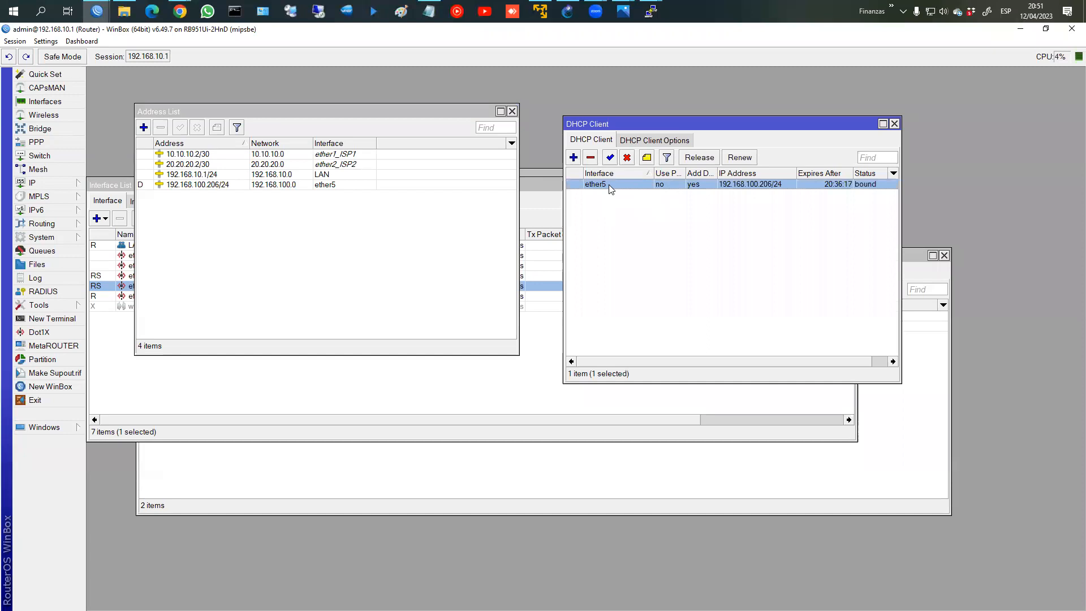
pyautogui.click(895, 123)
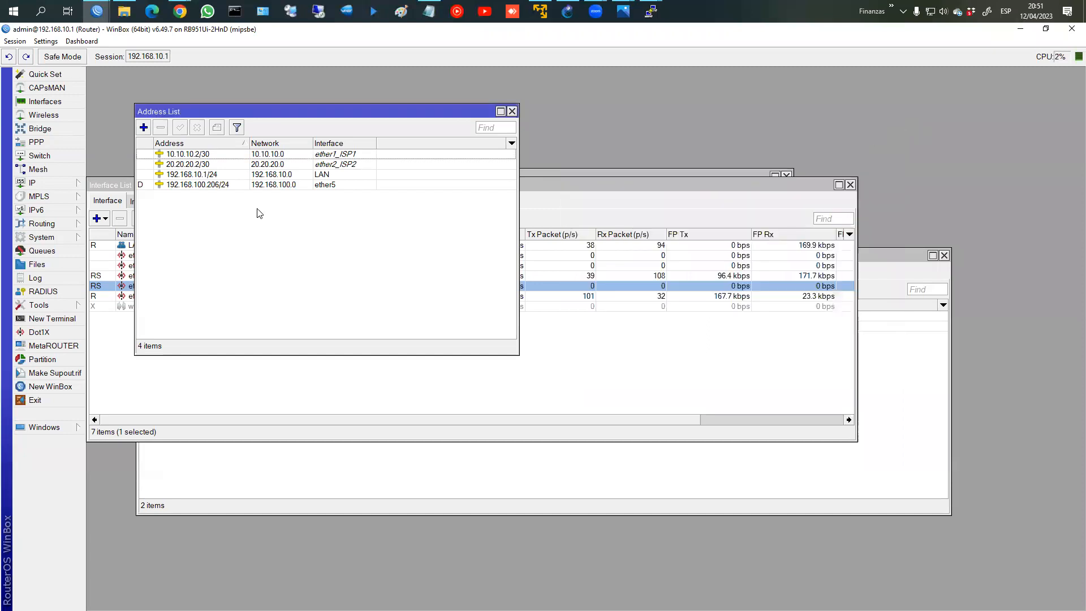
pyautogui.click(186, 165)
pyautogui.click(186, 175)
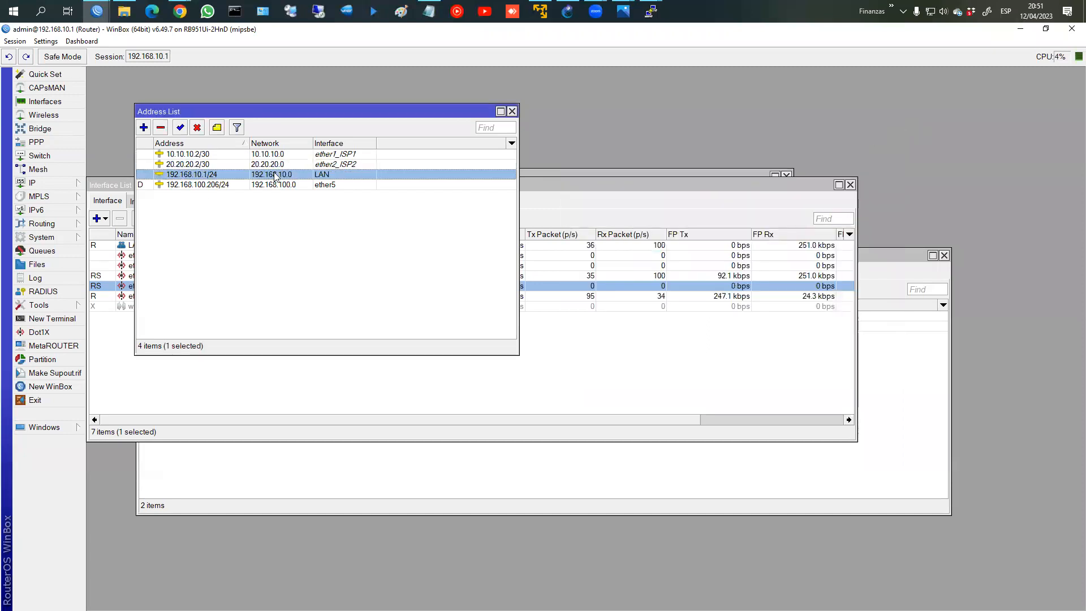
pyautogui.click(512, 112)
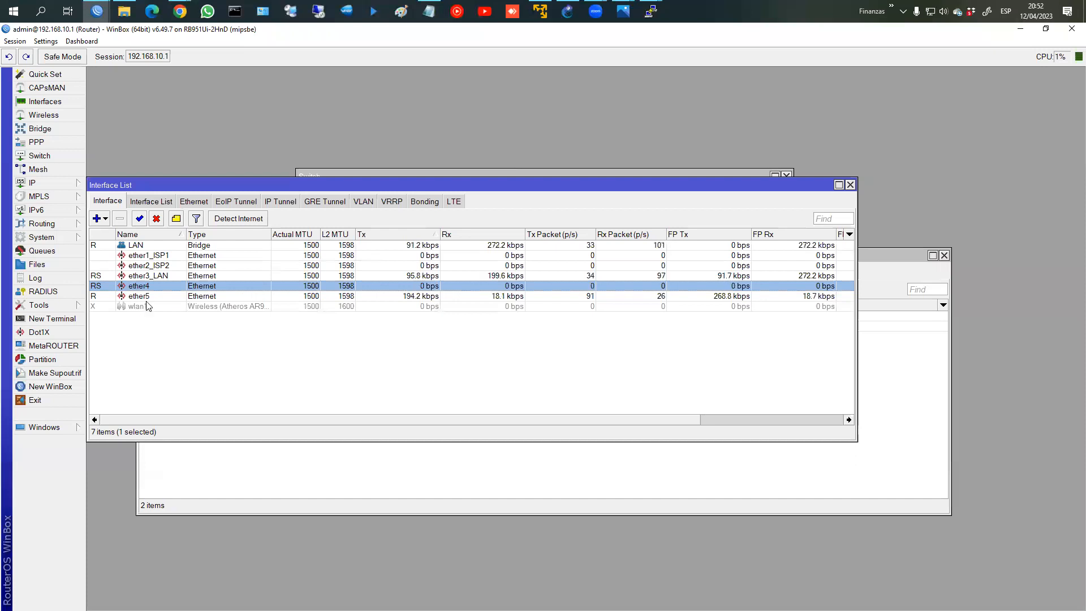
# Step: Check the WAN interface list and bridge ports ether3_LAN and ether4, then view the Switchip diagram
pyautogui.click(145, 202)
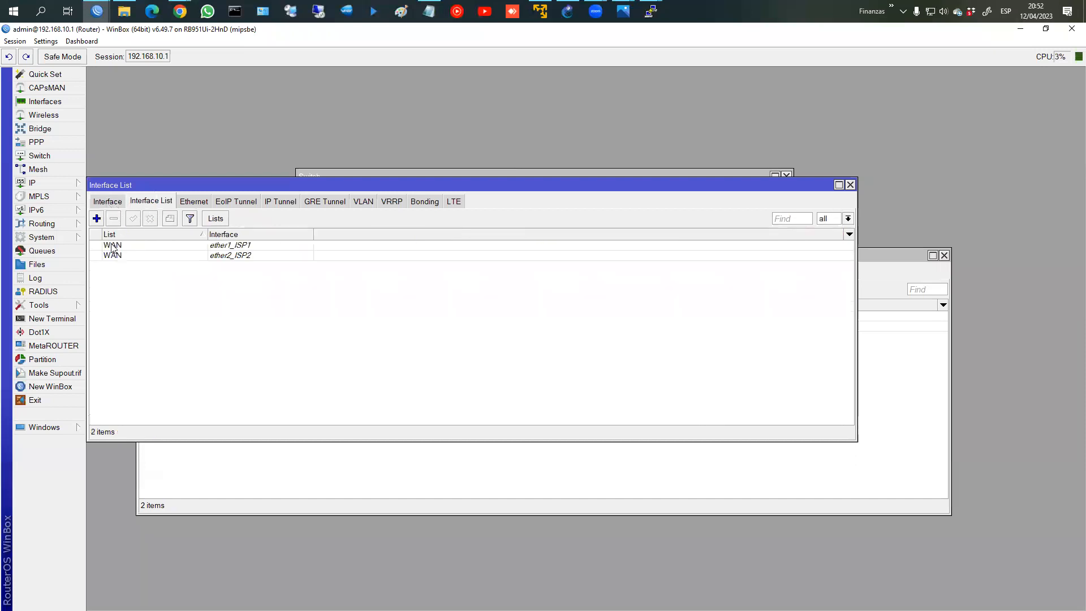
pyautogui.click(108, 204)
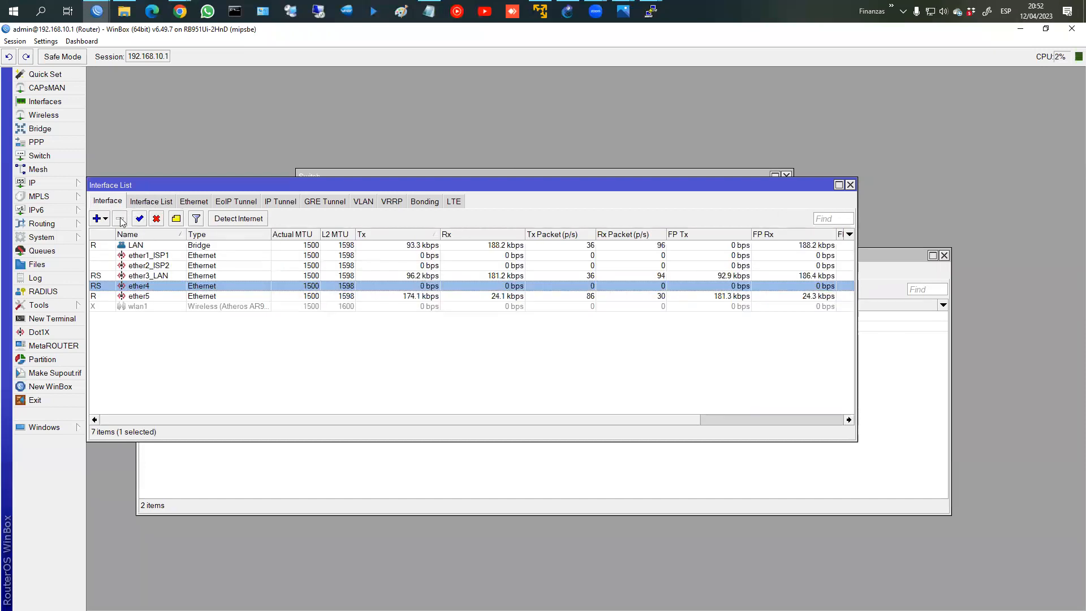
pyautogui.click(55, 130)
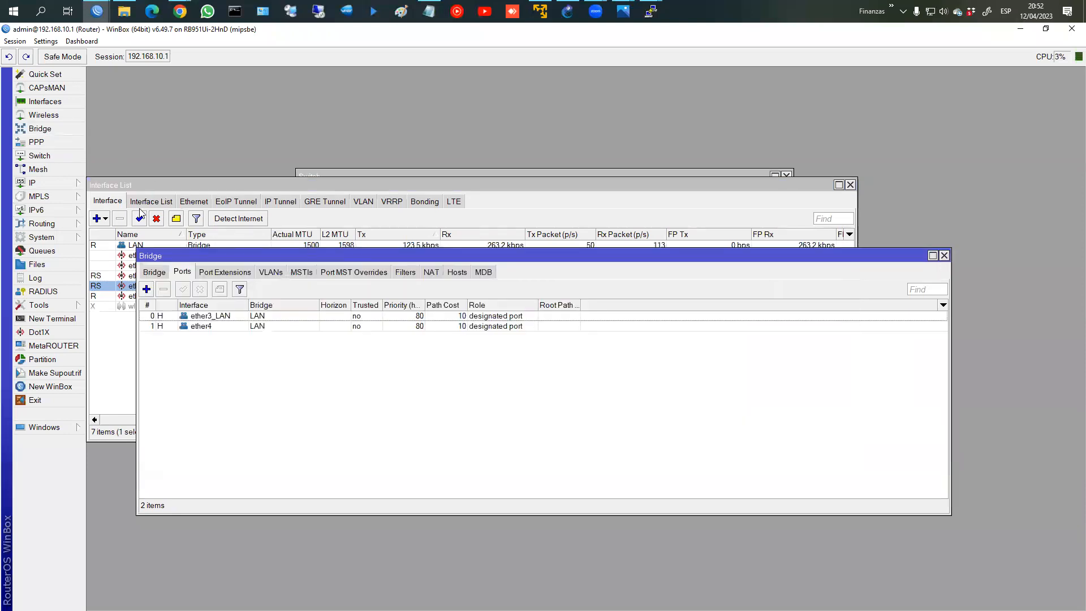
pyautogui.click(164, 275)
pyautogui.click(181, 273)
pyautogui.click(240, 316)
pyautogui.click(242, 327)
pyautogui.click(234, 315)
pyautogui.click(237, 327)
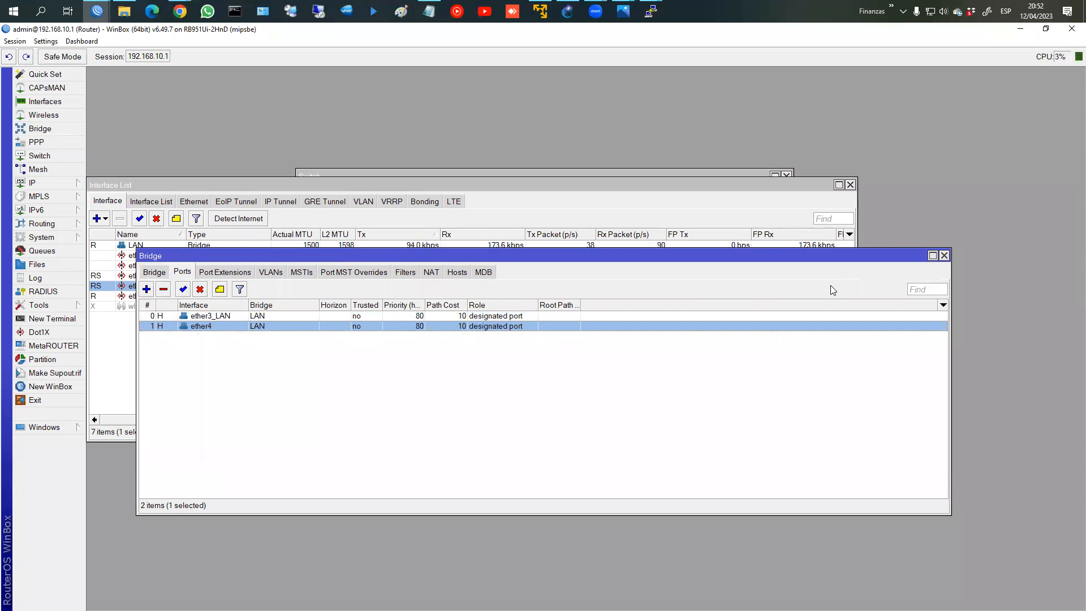
pyautogui.hotkey('alt', 'Tab')
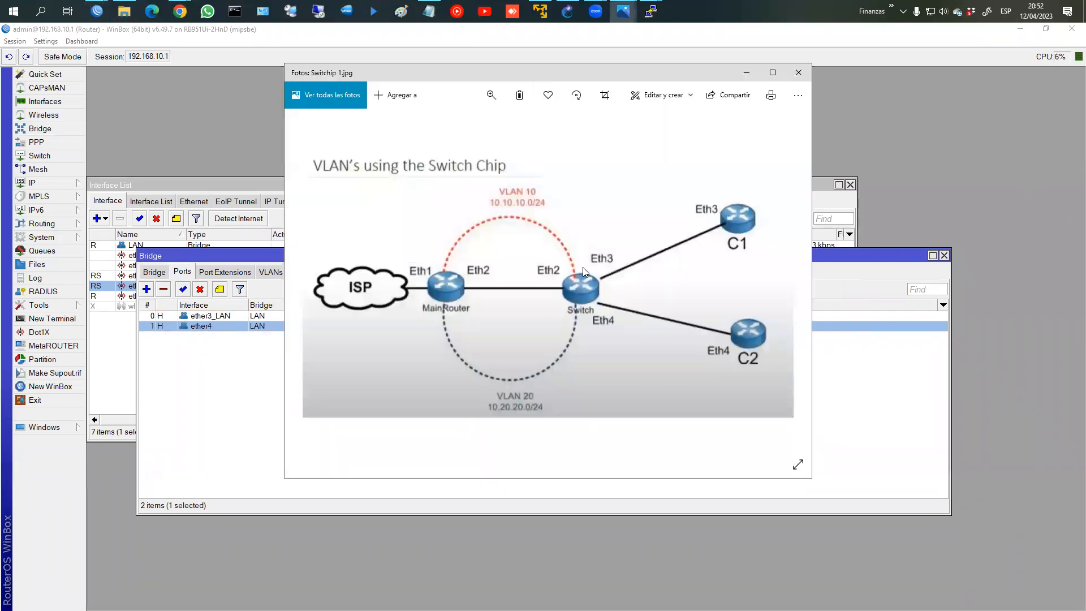
# Step: Circle MainRouter and Switch and write VLAN 10 and 20 beside the PC links
pyautogui.moveTo(560, 255); pyautogui.dragTo(526, 269)
pyautogui.moveTo(463, 249)
pyautogui.mouseDown()
pyautogui.moveTo(456, 342)
pyautogui.moveTo(443, 245)
pyautogui.mouseUp()
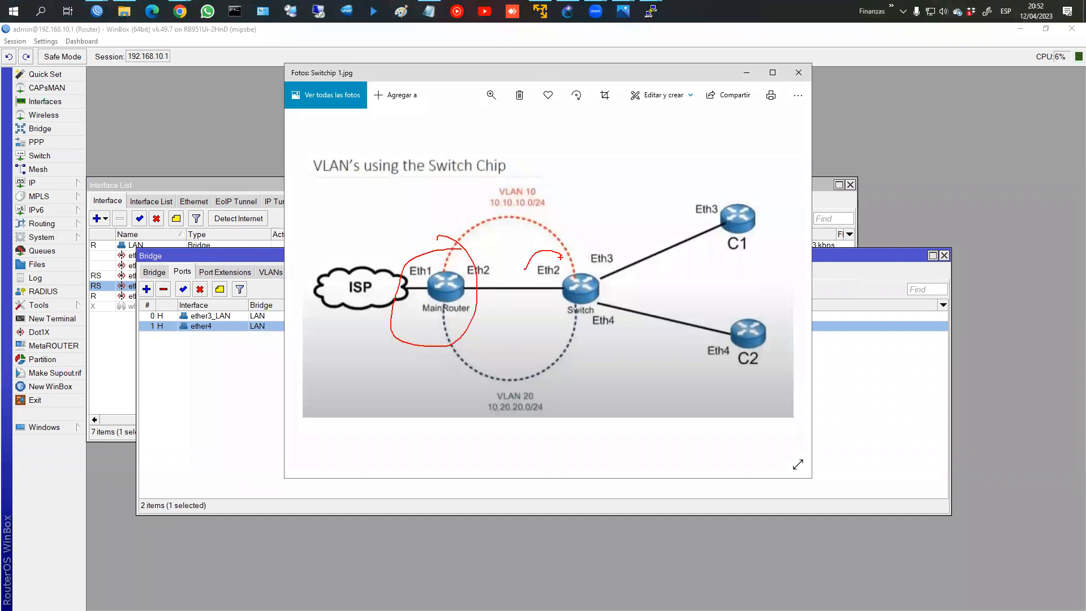
pyautogui.moveTo(550, 253)
pyautogui.mouseDown()
pyautogui.moveTo(552, 326)
pyautogui.moveTo(647, 279)
pyautogui.moveTo(565, 232)
pyautogui.moveTo(531, 283)
pyautogui.moveTo(597, 242)
pyautogui.moveTo(589, 267)
pyautogui.mouseUp()
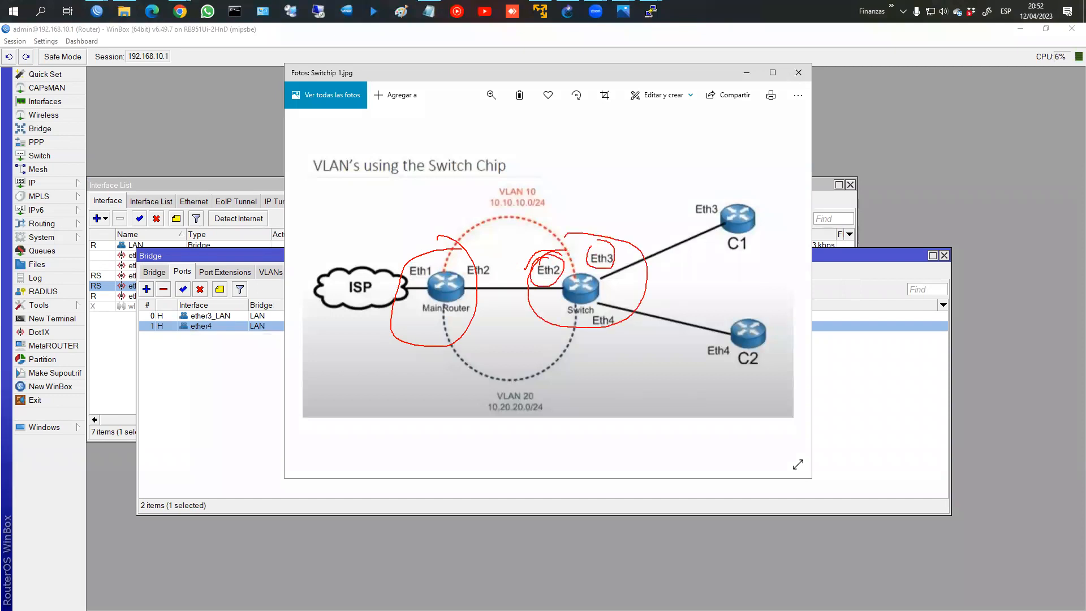
pyautogui.moveTo(664, 239); pyautogui.dragTo(679, 233)
pyautogui.moveTo(648, 335)
pyautogui.mouseDown()
pyautogui.moveTo(665, 350)
pyautogui.moveTo(673, 338)
pyautogui.mouseUp()
# Step: Mark the Eth2 trunk and the 10.10.10.0/24 and 10.20.20.0/24 subnets, then clear the ink
pyautogui.moveTo(526, 264); pyautogui.dragTo(559, 329)
pyautogui.moveTo(493, 208); pyautogui.dragTo(548, 213)
pyautogui.moveTo(490, 418)
pyautogui.mouseDown()
pyautogui.moveTo(547, 419)
pyautogui.moveTo(460, 360)
pyautogui.moveTo(471, 361)
pyautogui.mouseUp()
pyautogui.moveTo(514, 215)
pyautogui.mouseDown()
pyautogui.moveTo(460, 255)
pyautogui.moveTo(477, 245)
pyautogui.mouseUp()
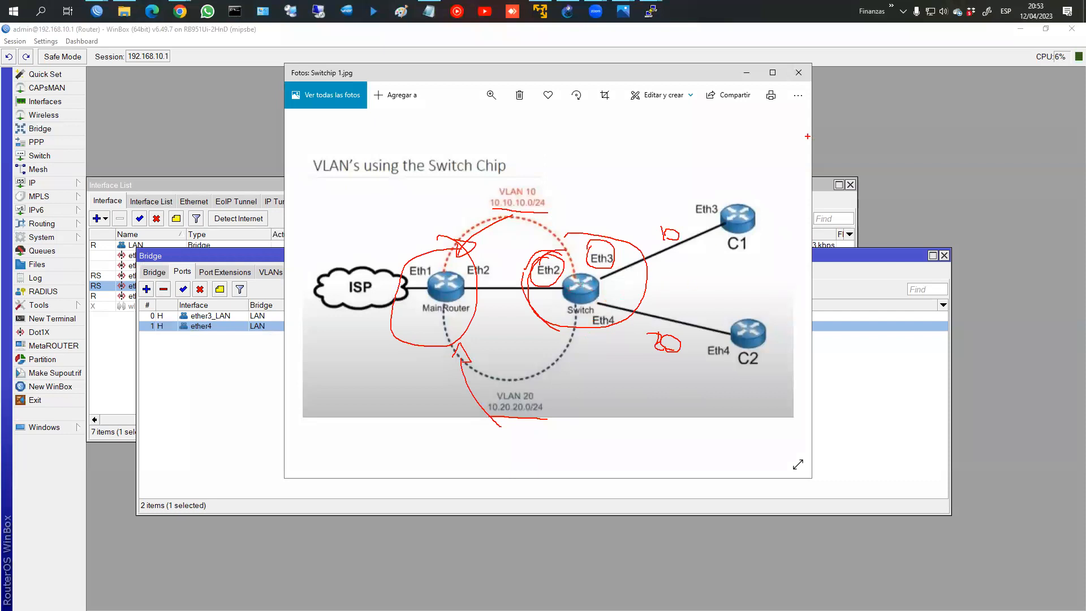
pyautogui.press('Escape')
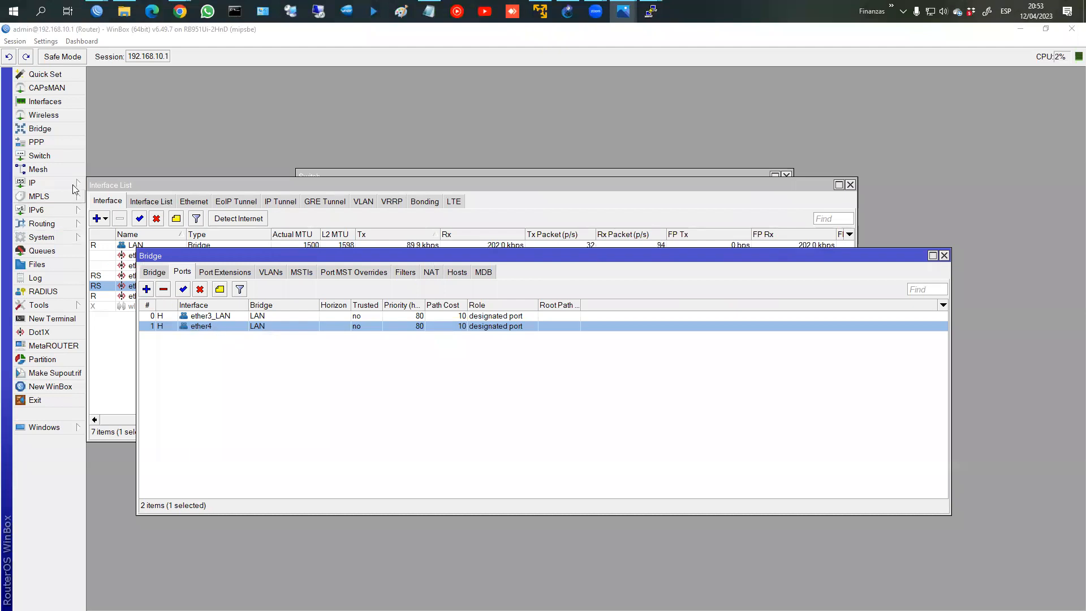
# Step: Start a new switch VLAN entry on switch1 with VLAN ID 10
pyautogui.click(56, 157)
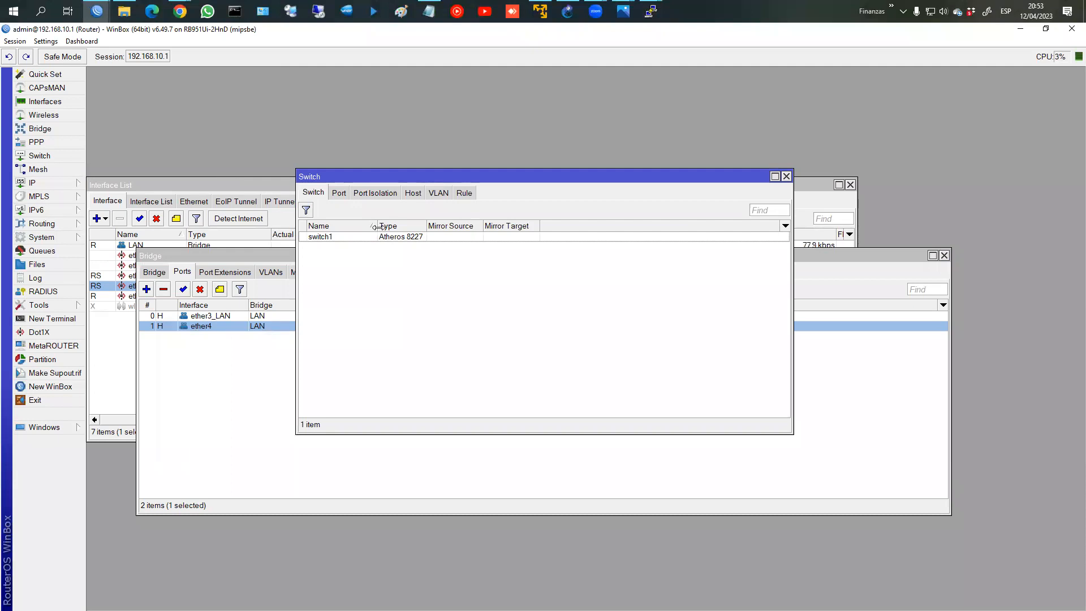
pyautogui.click(440, 193)
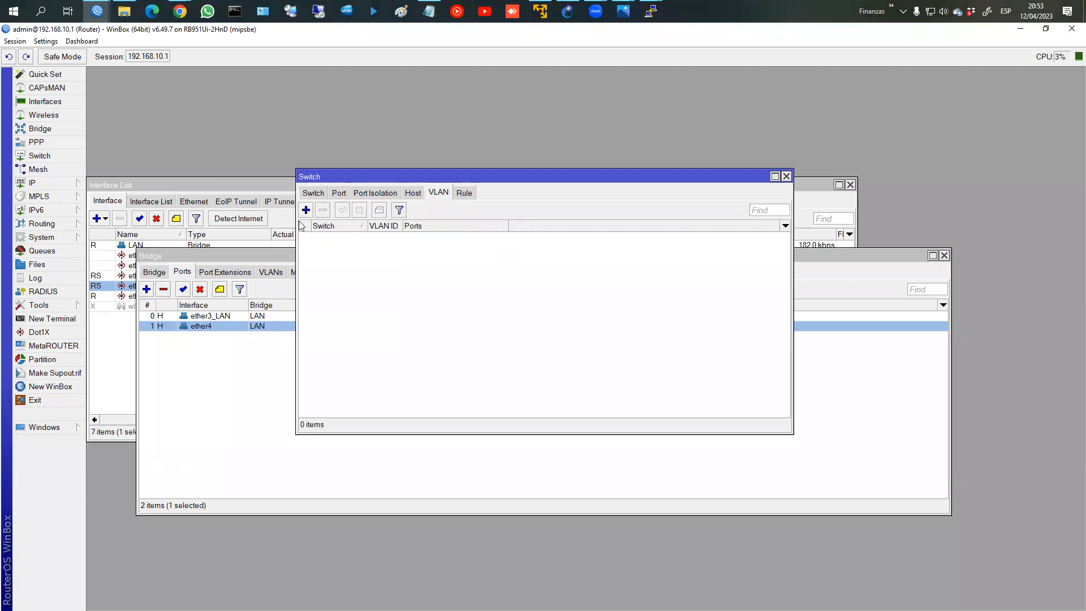
pyautogui.click(306, 210)
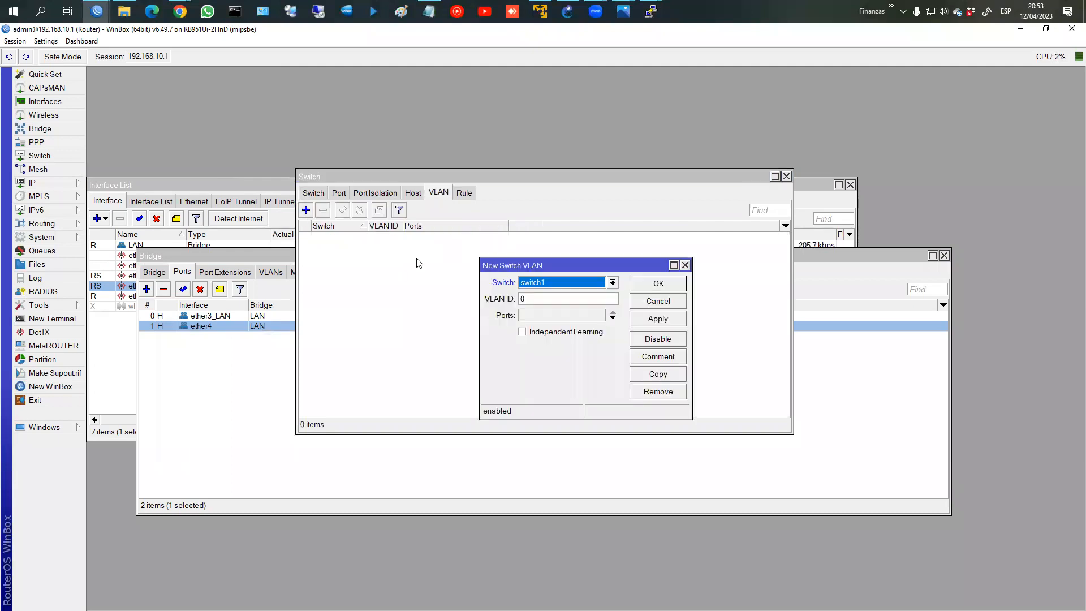
pyautogui.click(545, 287)
pyautogui.click(547, 292)
pyautogui.doubleClick(548, 298)
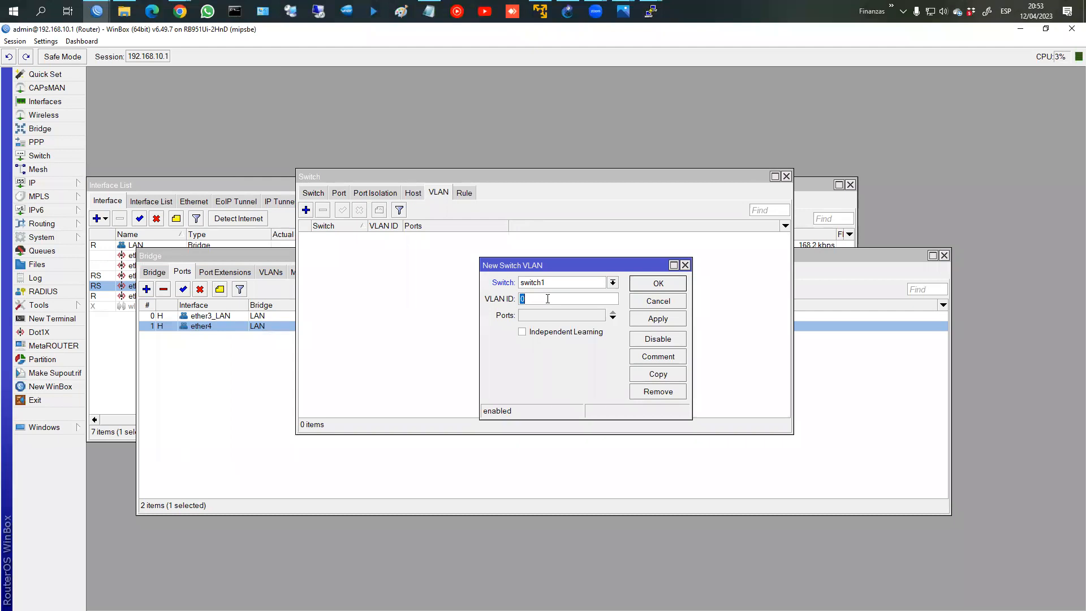
pyautogui.write('1')
pyautogui.click(548, 316)
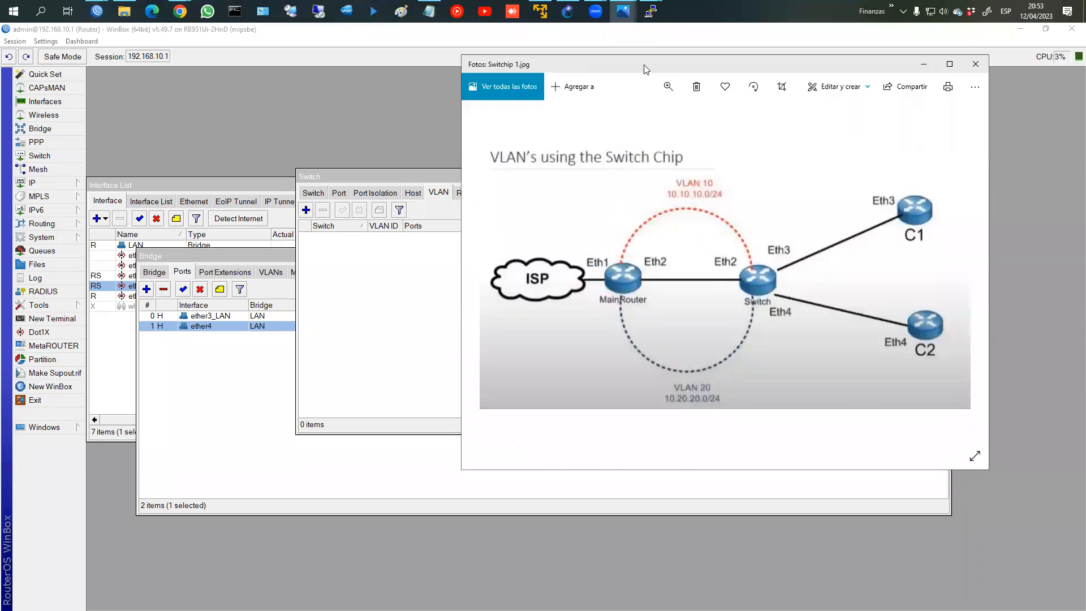
# Step: Add ports ether2_ISP2 and ether3_LAN to VLAN 10 and save the entry
pyautogui.moveTo(648, 70); pyautogui.dragTo(657, 69)
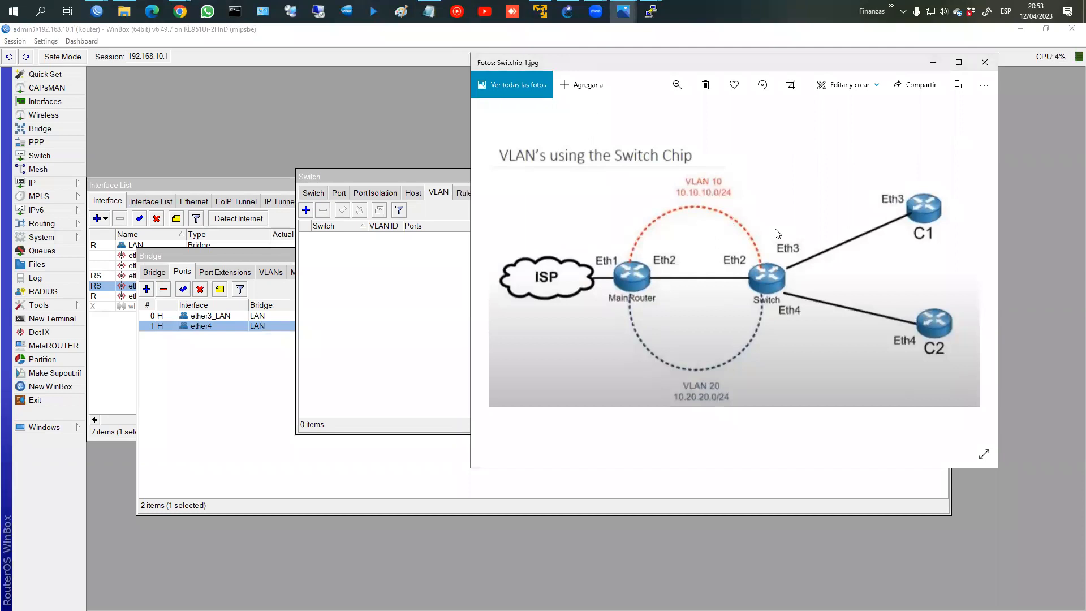
pyautogui.moveTo(695, 67); pyautogui.dragTo(259, 62)
pyautogui.click(698, 238)
pyautogui.moveTo(697, 238); pyautogui.dragTo(709, 230)
pyautogui.click(659, 291)
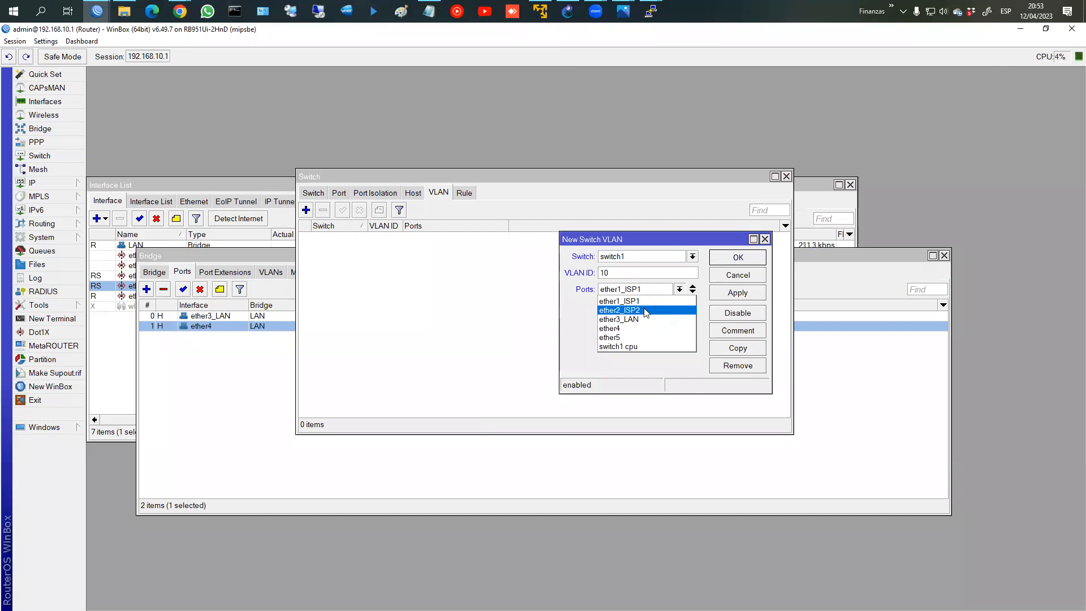
pyautogui.click(645, 311)
pyautogui.click(726, 295)
pyautogui.click(679, 289)
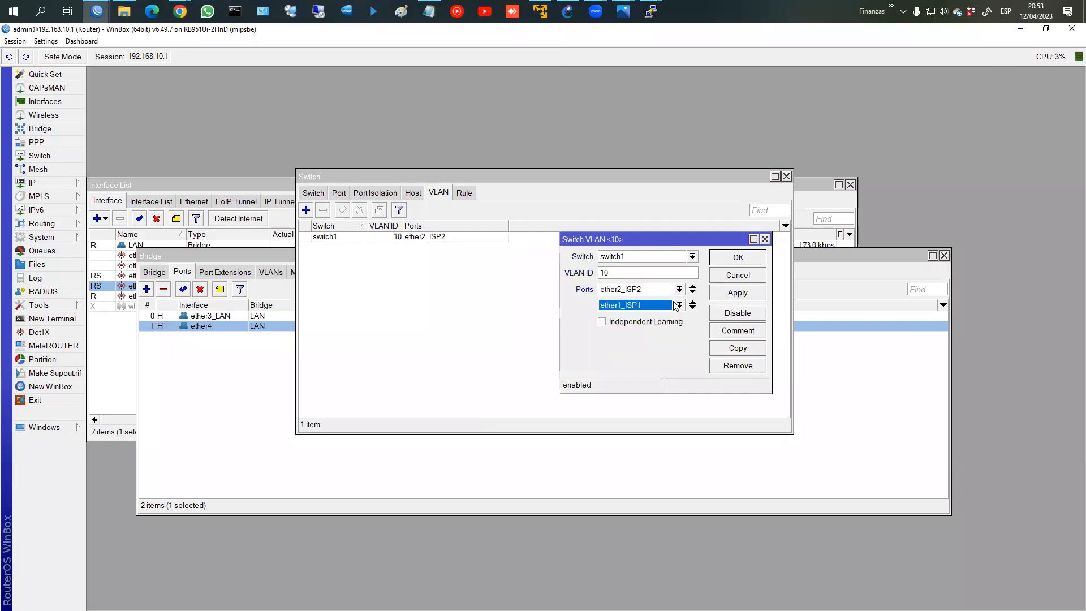
pyautogui.click(679, 305)
pyautogui.click(638, 335)
pyautogui.click(736, 293)
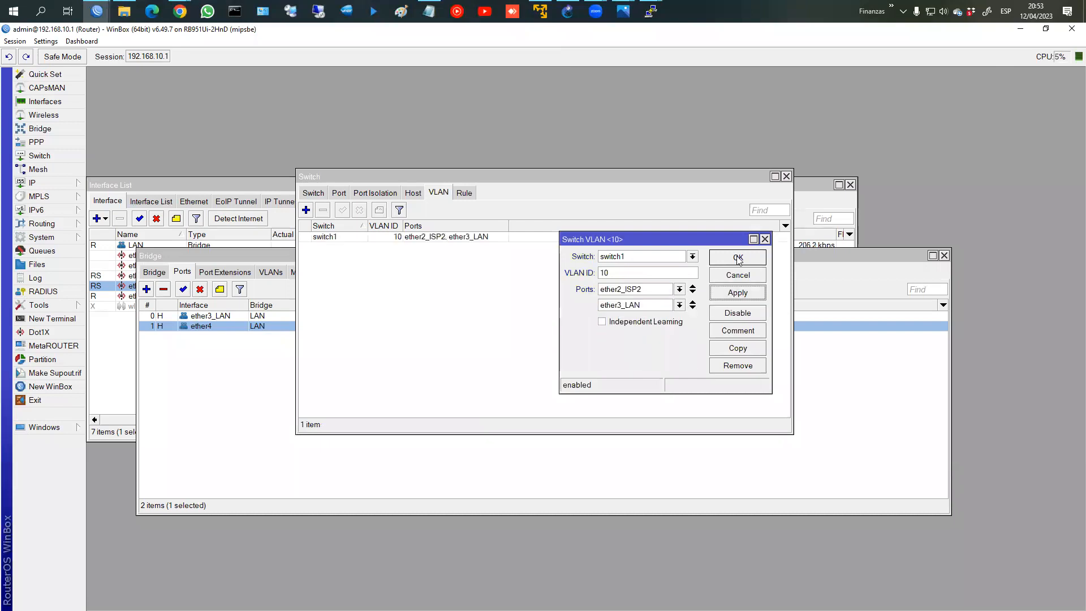
pyautogui.click(738, 257)
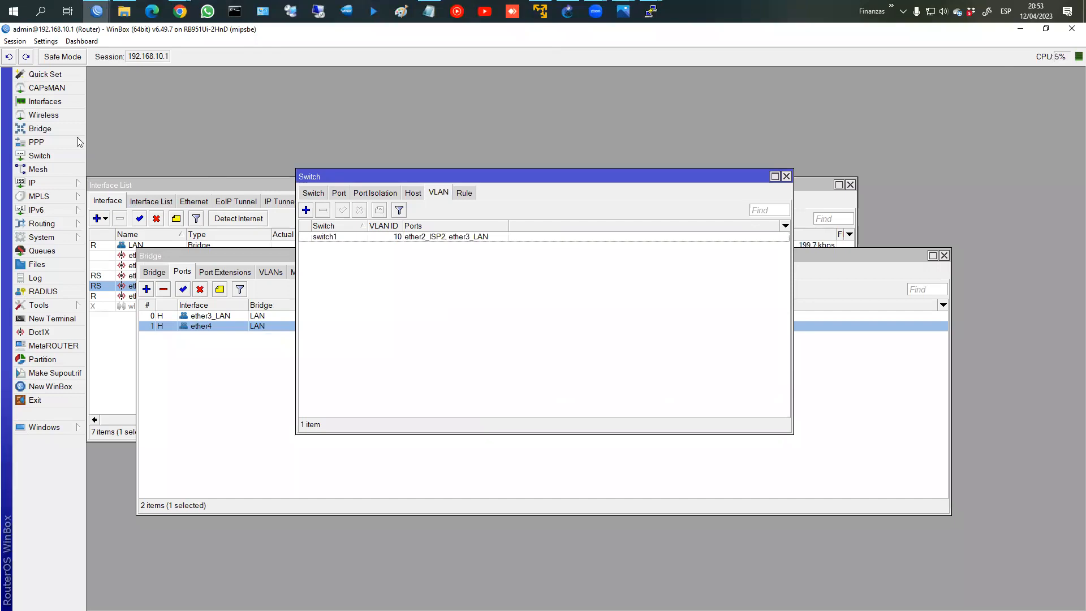
pyautogui.click(46, 102)
# Step: Rename ether1_ISP1, ether2_ISP2 and ether3_LAN to ether1, ether2 and ether3
pyautogui.doubleClick(165, 257)
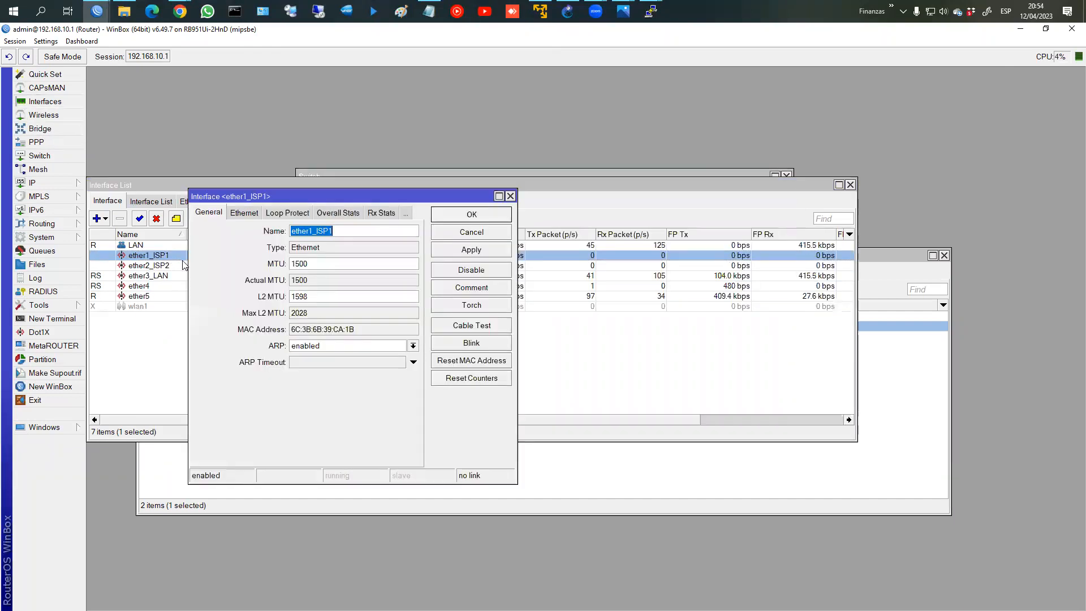
pyautogui.moveTo(312, 231); pyautogui.dragTo(437, 241)
pyautogui.press('BackSpace')
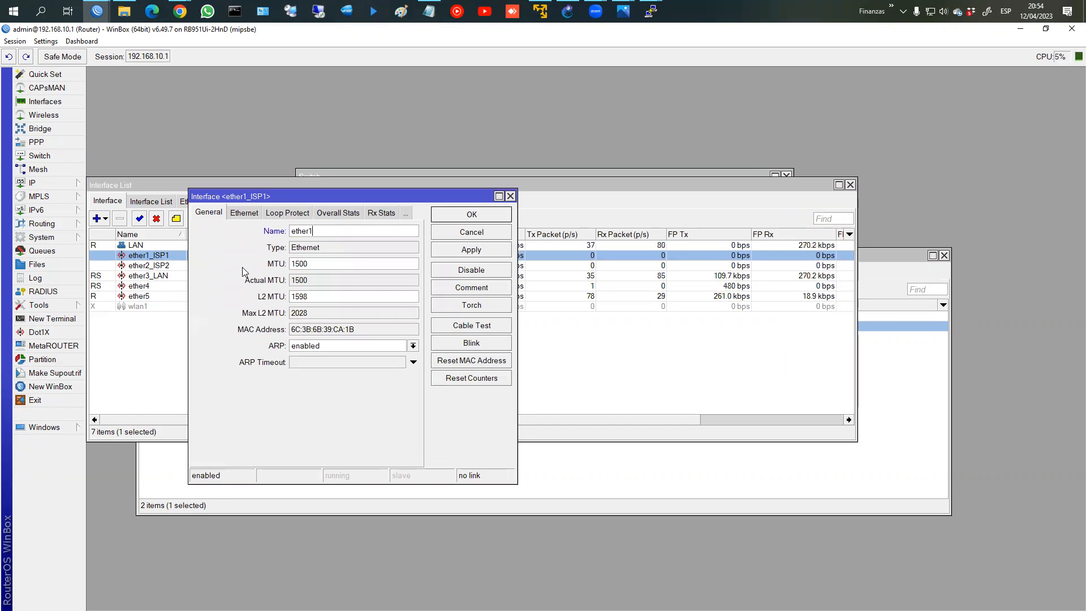
pyautogui.click(467, 216)
pyautogui.doubleClick(195, 264)
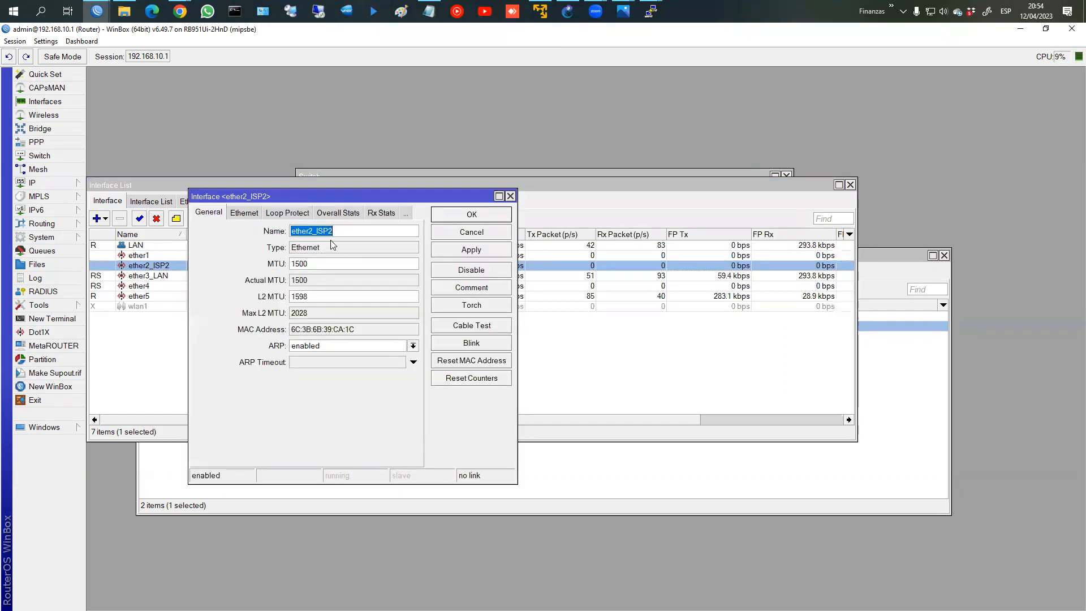
pyautogui.moveTo(313, 231); pyautogui.dragTo(430, 232)
pyautogui.press('BackSpace')
pyautogui.click(458, 218)
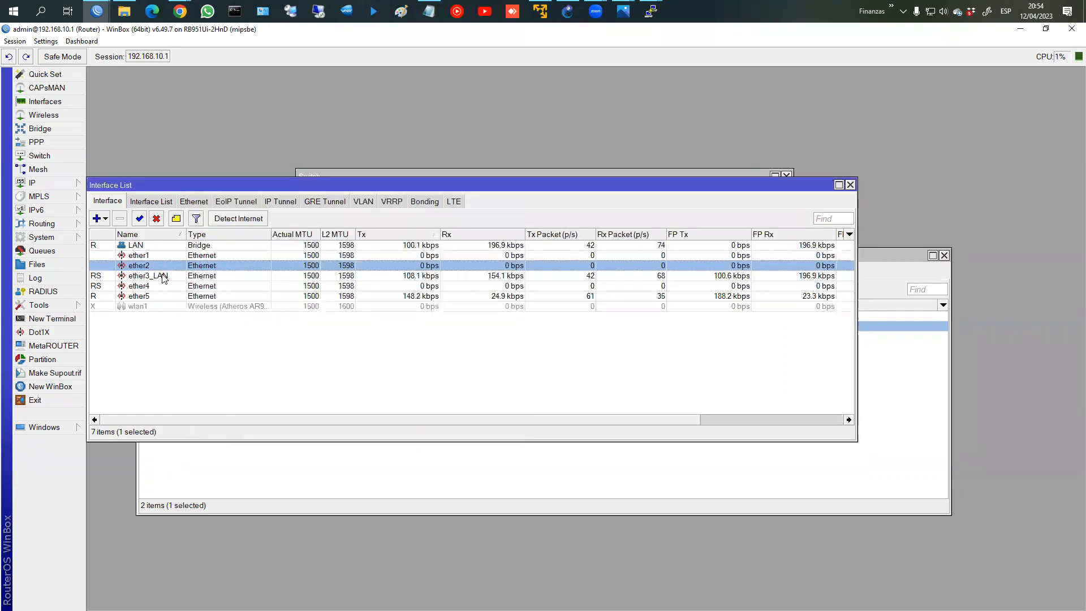
pyautogui.doubleClick(166, 276)
pyautogui.moveTo(312, 232); pyautogui.dragTo(409, 233)
pyautogui.press('BackSpace')
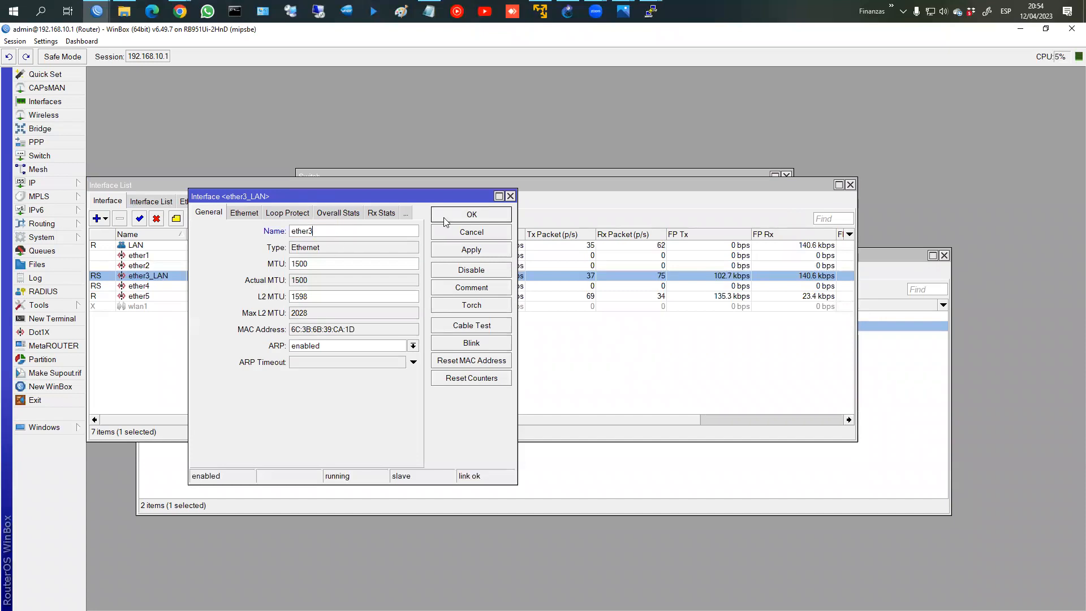
pyautogui.click(446, 220)
# Step: Close the Bridge and Interface List windows and select the VLAN 10 entry
pyautogui.click(644, 468)
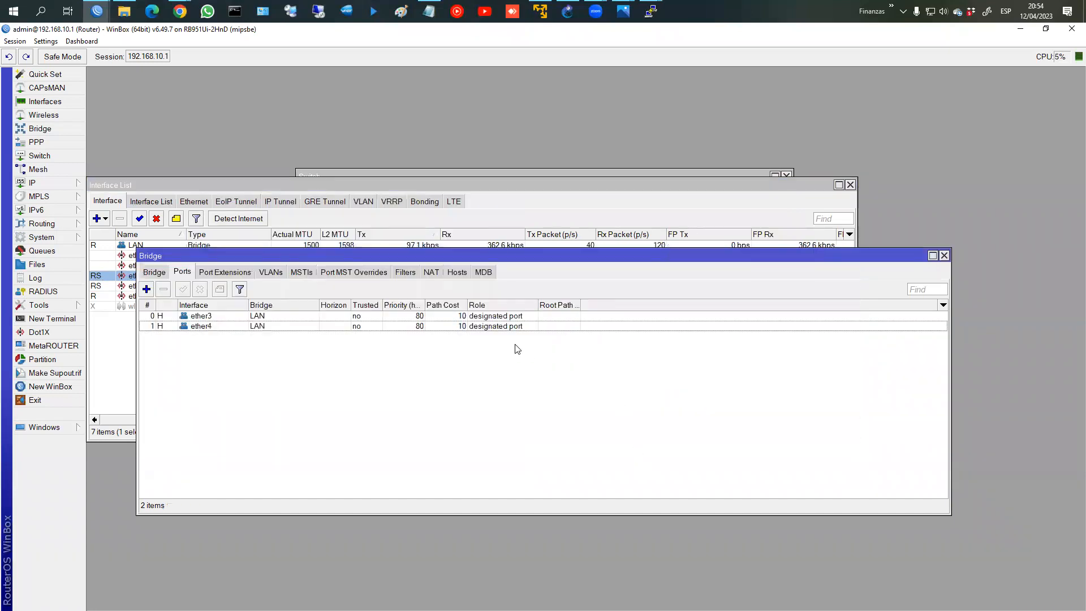
pyautogui.click(943, 256)
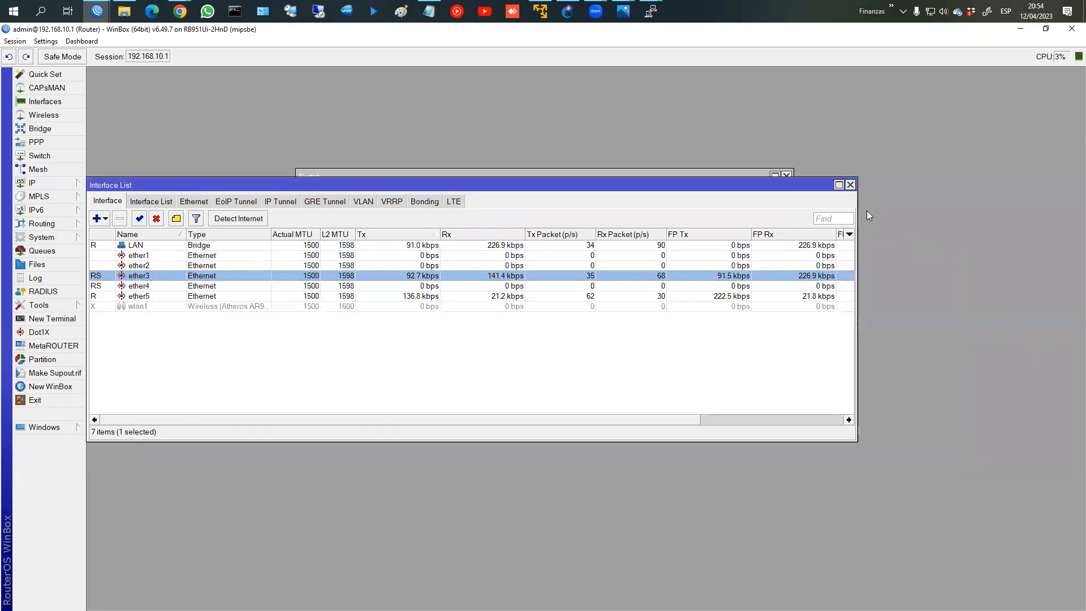
pyautogui.click(851, 185)
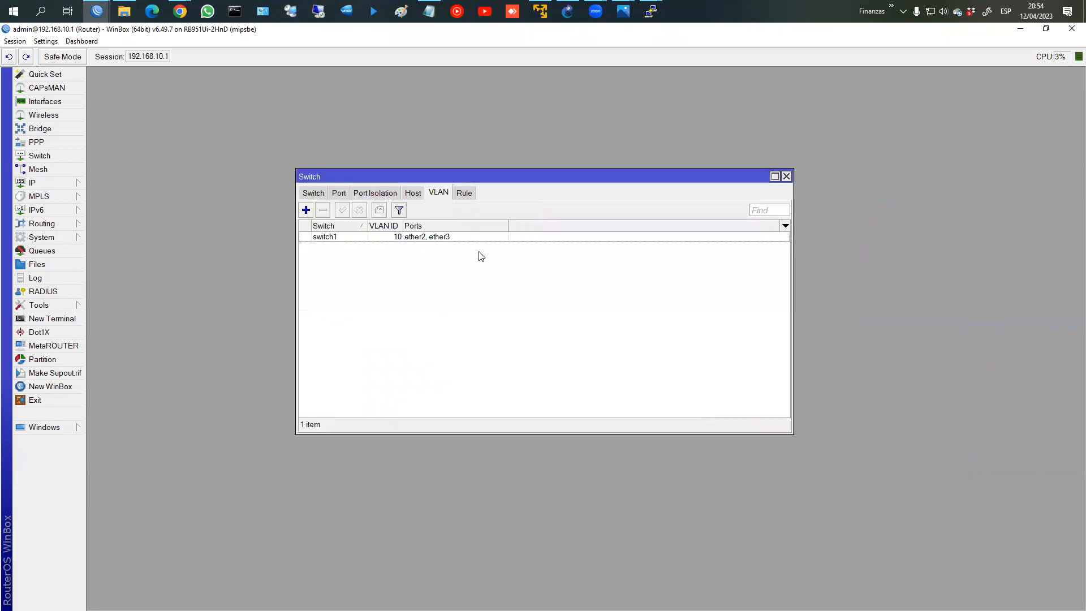
pyautogui.click(396, 236)
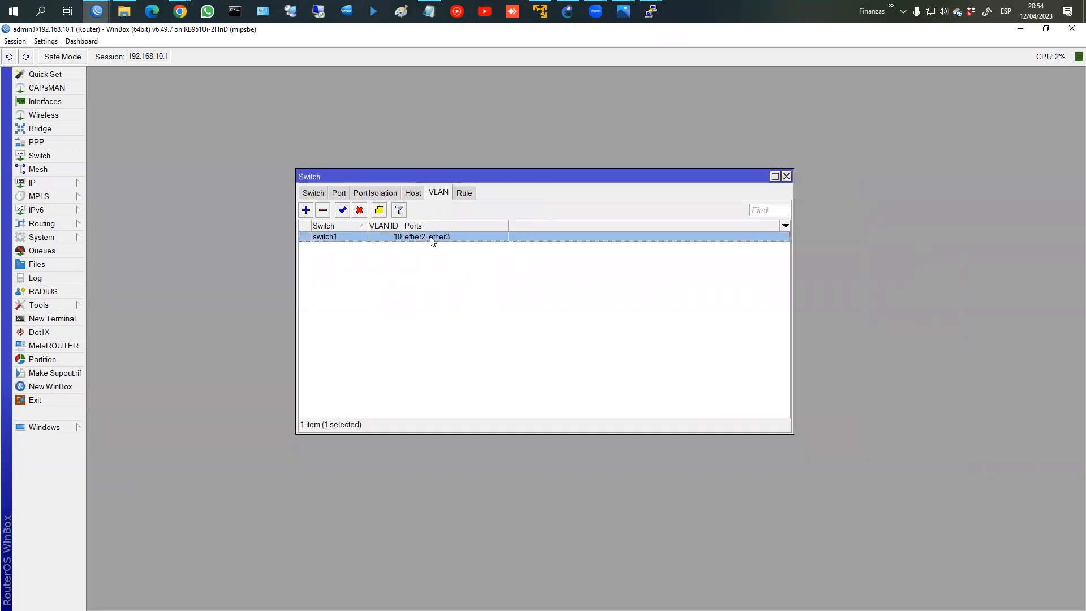
# Step: Add a switch VLAN 20 entry with ports ether2 and ether4
pyautogui.click(305, 210)
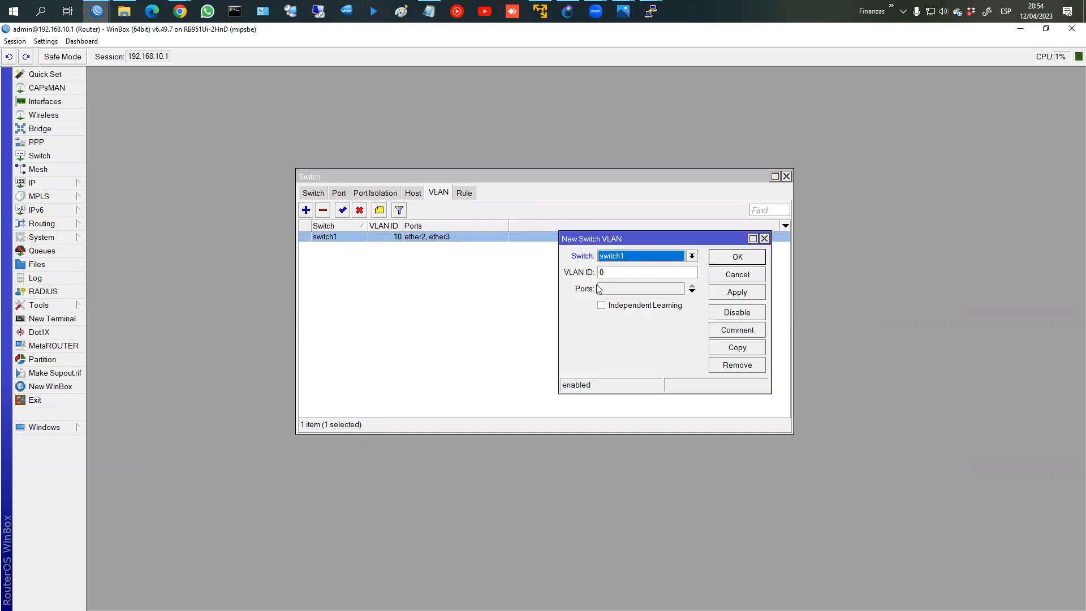
pyautogui.click(618, 271)
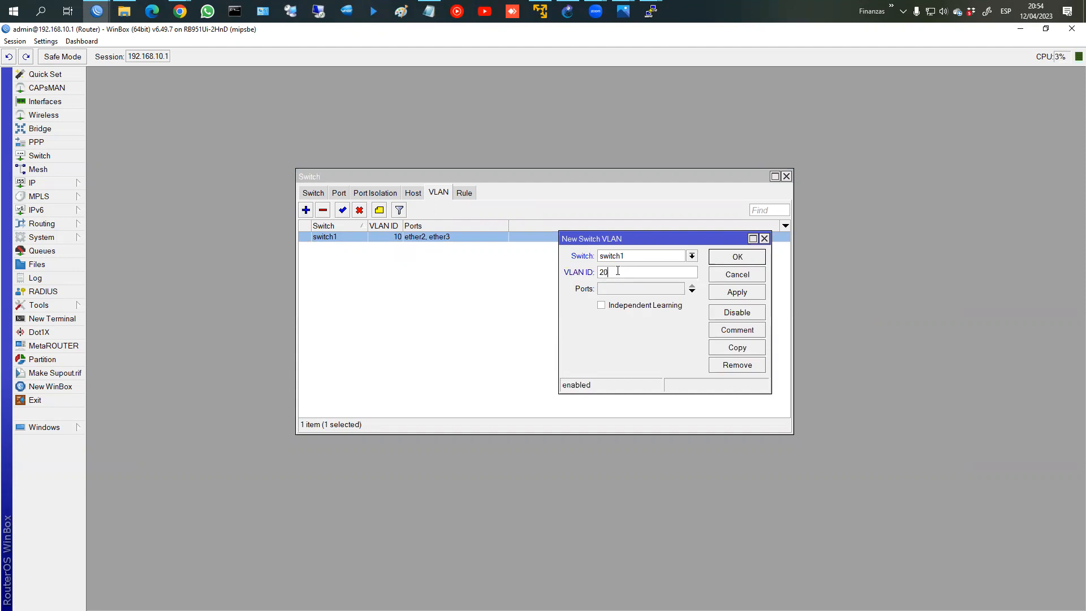
pyautogui.click(620, 290)
pyautogui.click(679, 288)
pyautogui.click(611, 306)
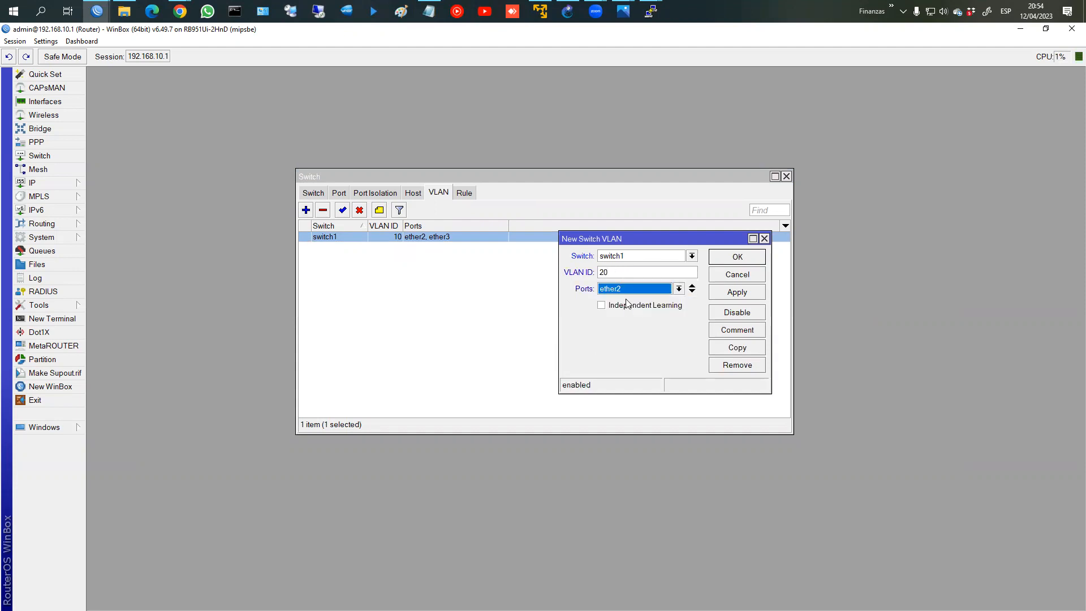
pyautogui.click(692, 292)
pyautogui.click(679, 305)
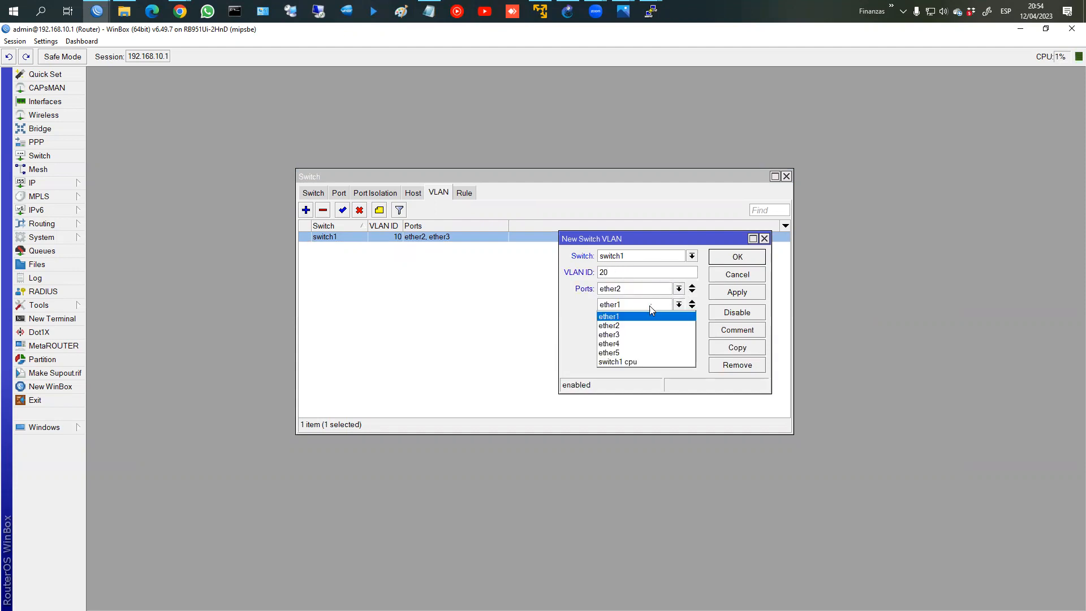
pyautogui.click(620, 344)
pyautogui.click(728, 262)
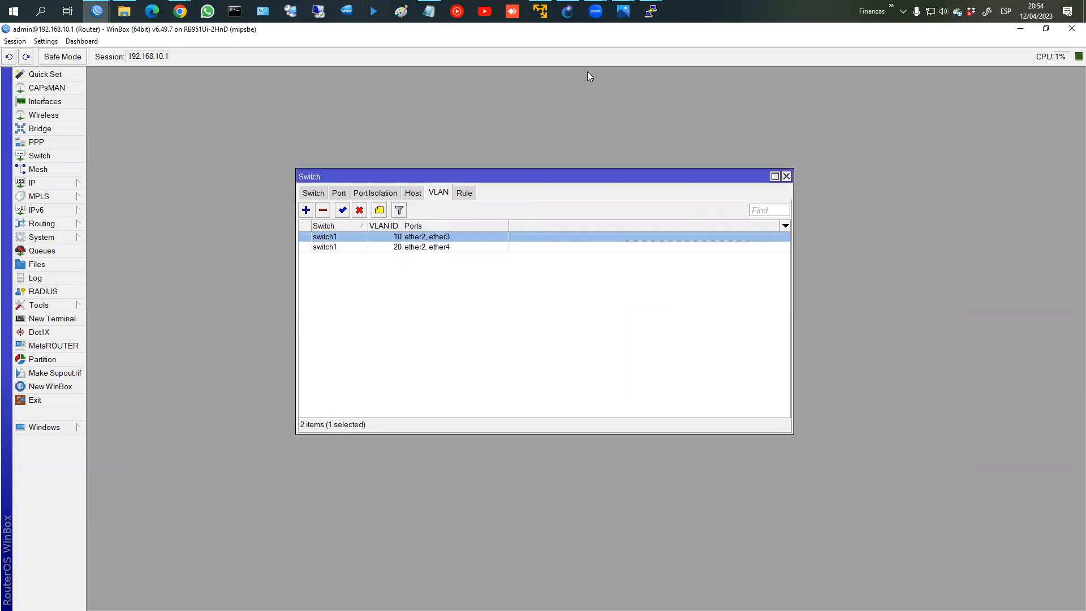
# Step: Glance at the switch-chip VLAN diagram in Photos, then return to WinBox
pyautogui.click(626, 12)
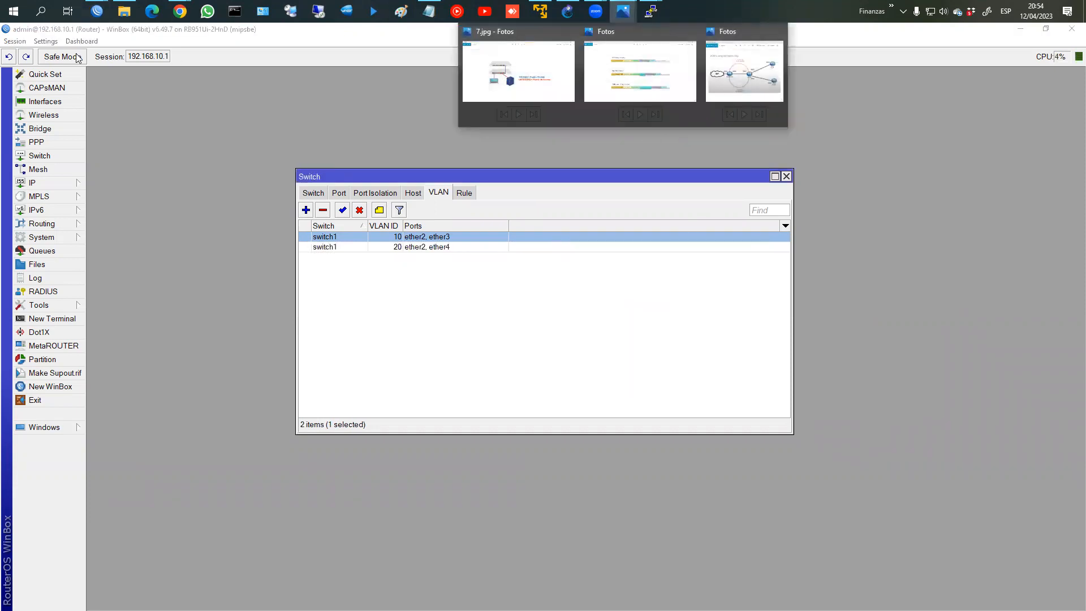
pyautogui.click(75, 55)
pyautogui.click(623, 11)
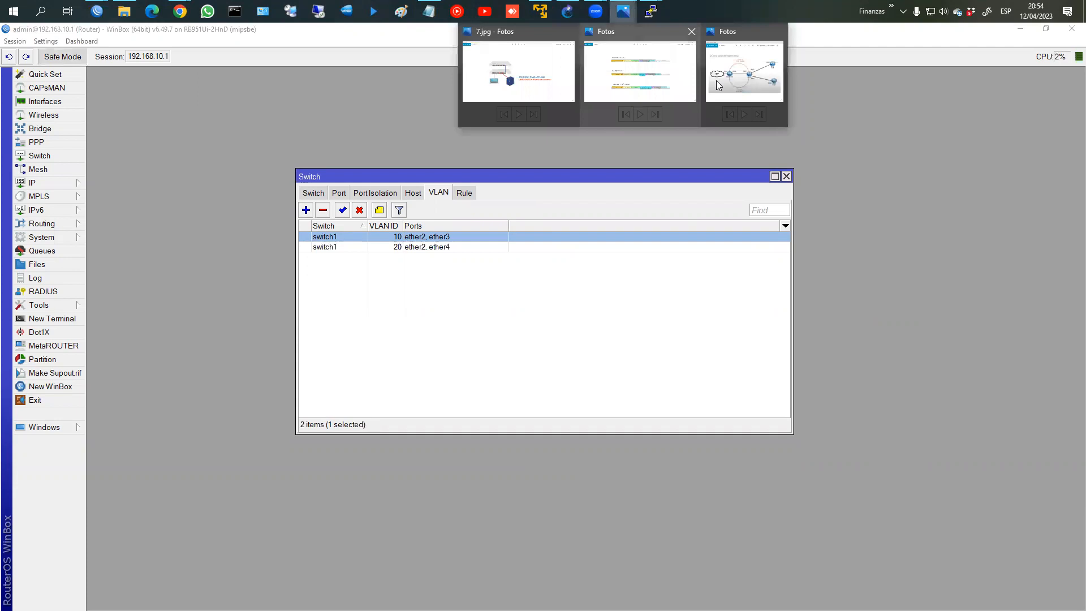
pyautogui.click(716, 81)
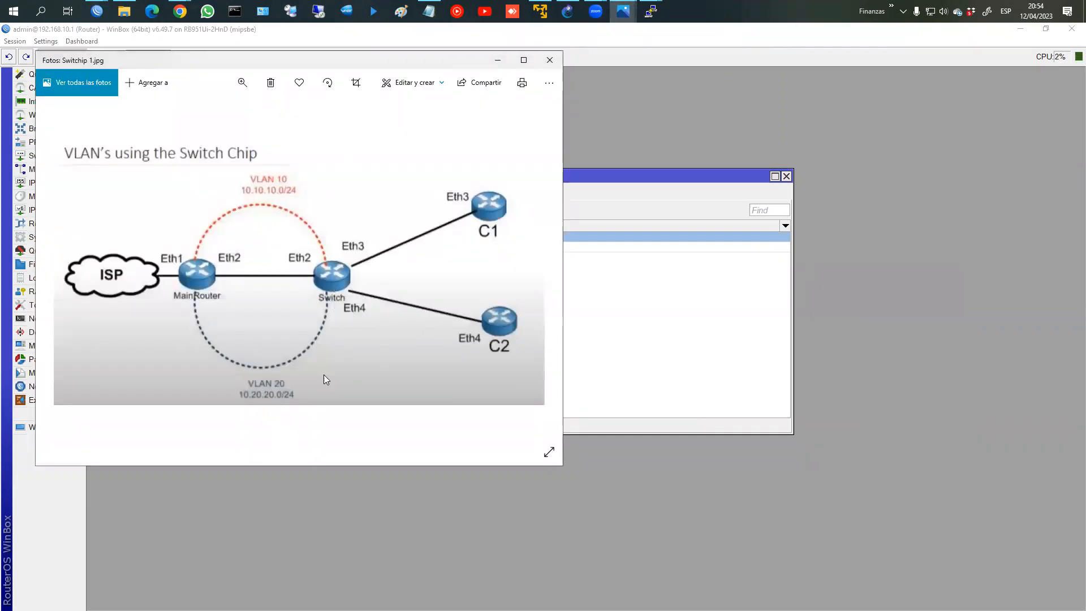
pyautogui.click(762, 134)
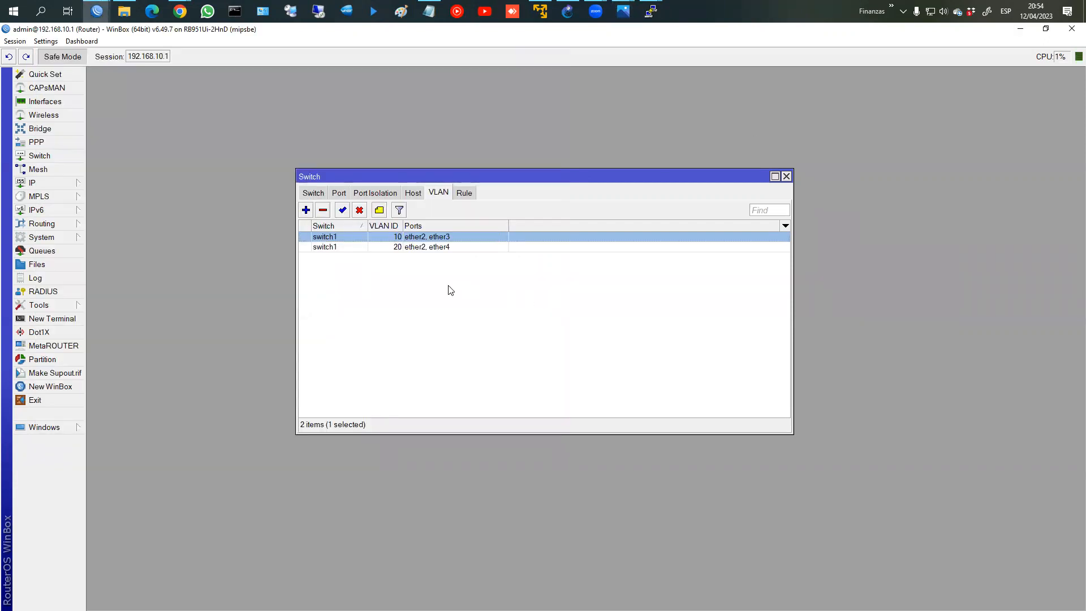
pyautogui.click(40, 129)
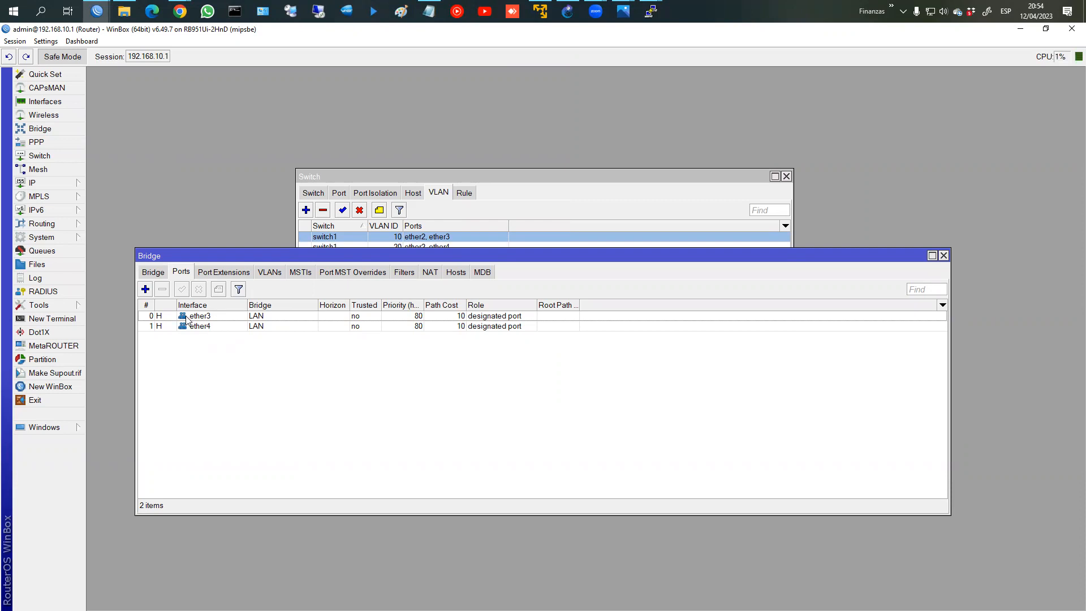
pyautogui.doubleClick(205, 318)
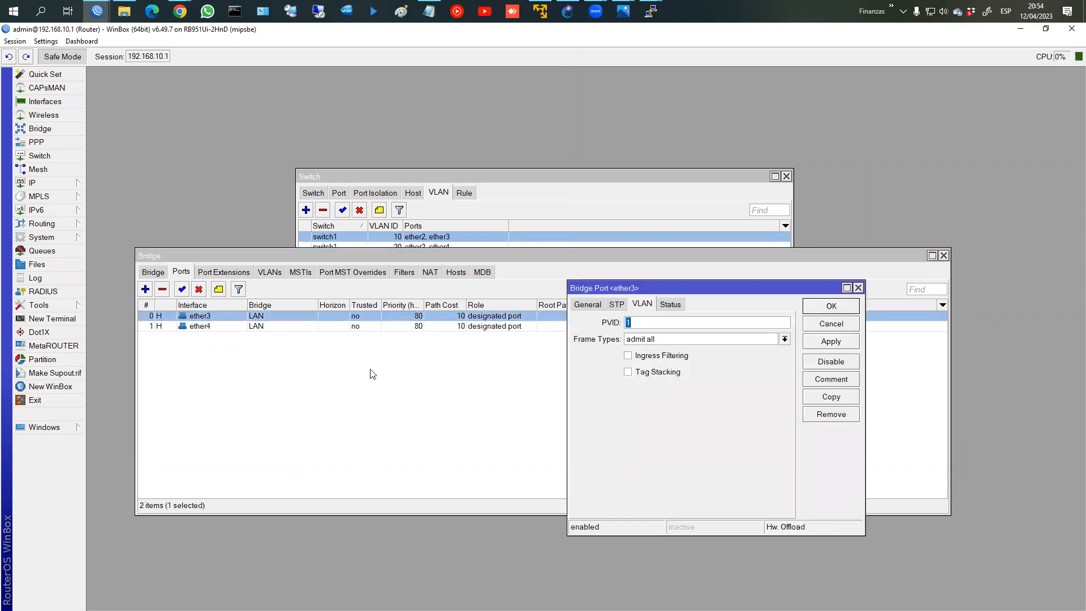
pyautogui.click(586, 304)
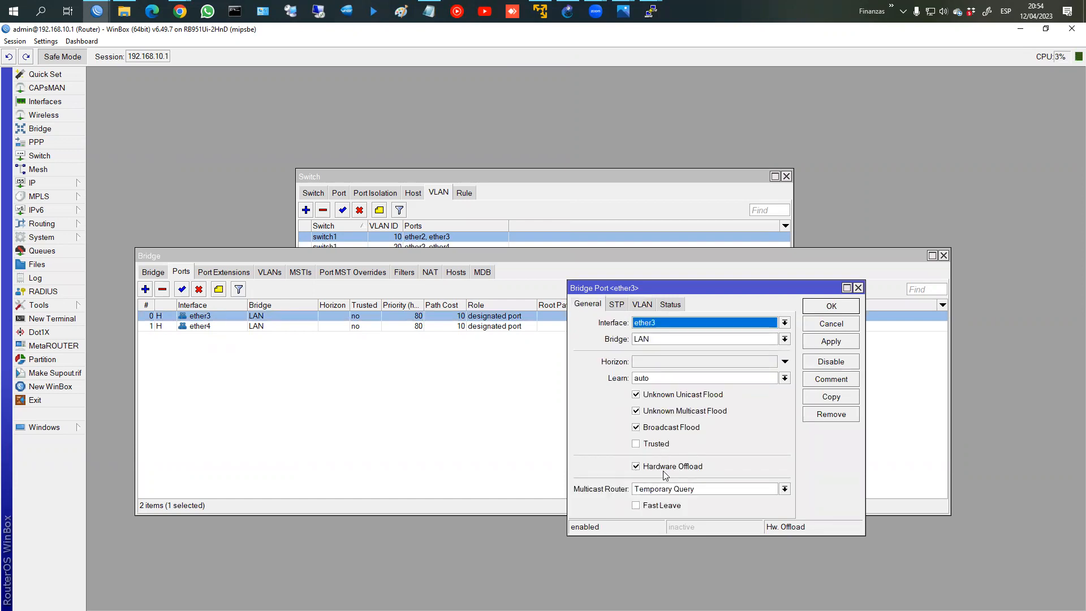
pyautogui.hotkey('ctrl', '2')
pyautogui.moveTo(626, 454); pyautogui.dragTo(692, 472)
pyautogui.press('e')
pyautogui.moveTo(622, 459); pyautogui.dragTo(708, 477)
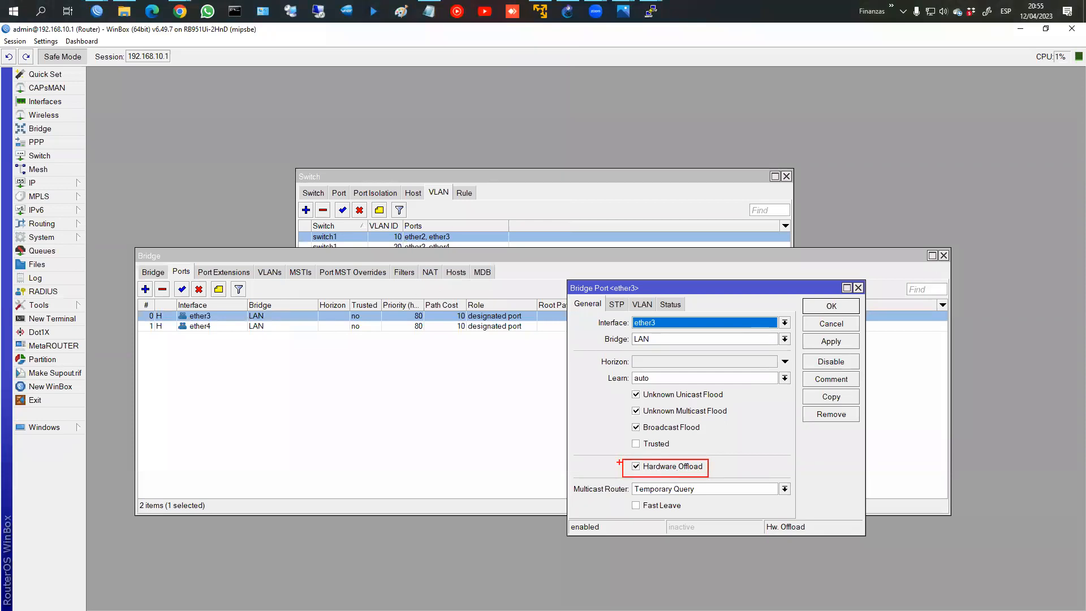
pyautogui.press('Escape')
pyautogui.click(831, 306)
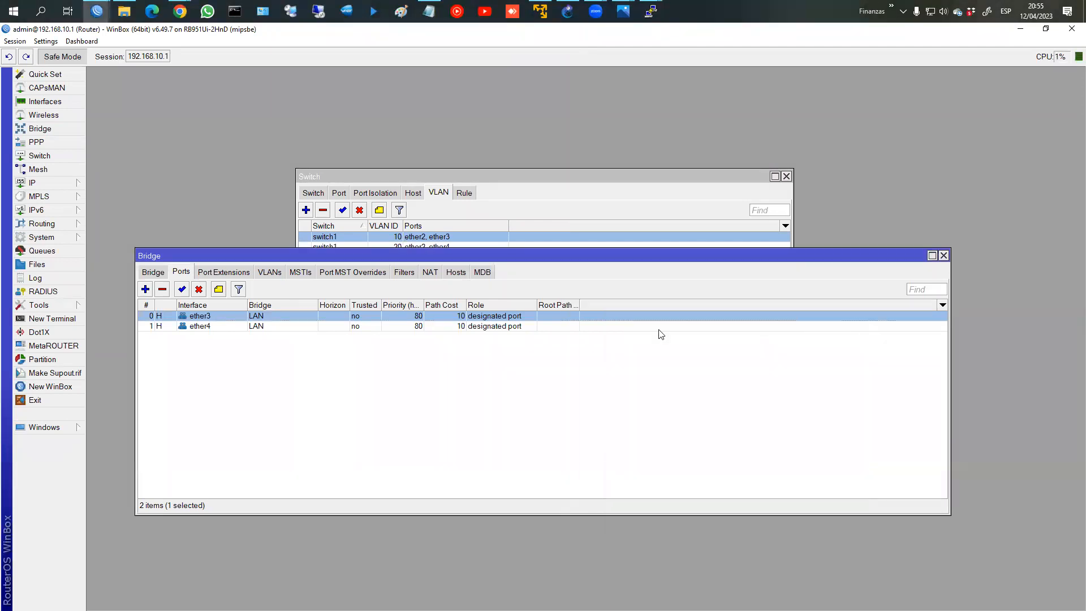
pyautogui.click(944, 256)
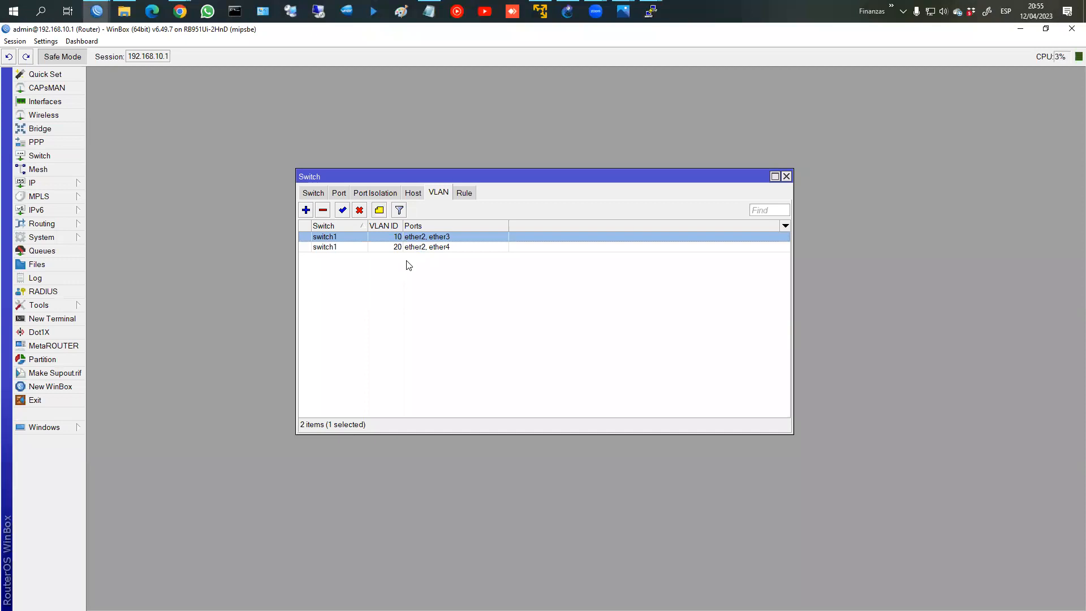
# Step: Configure switch port ether3 with secure VLAN mode, always strip headers and default VLAN ID 10
pyautogui.click(341, 196)
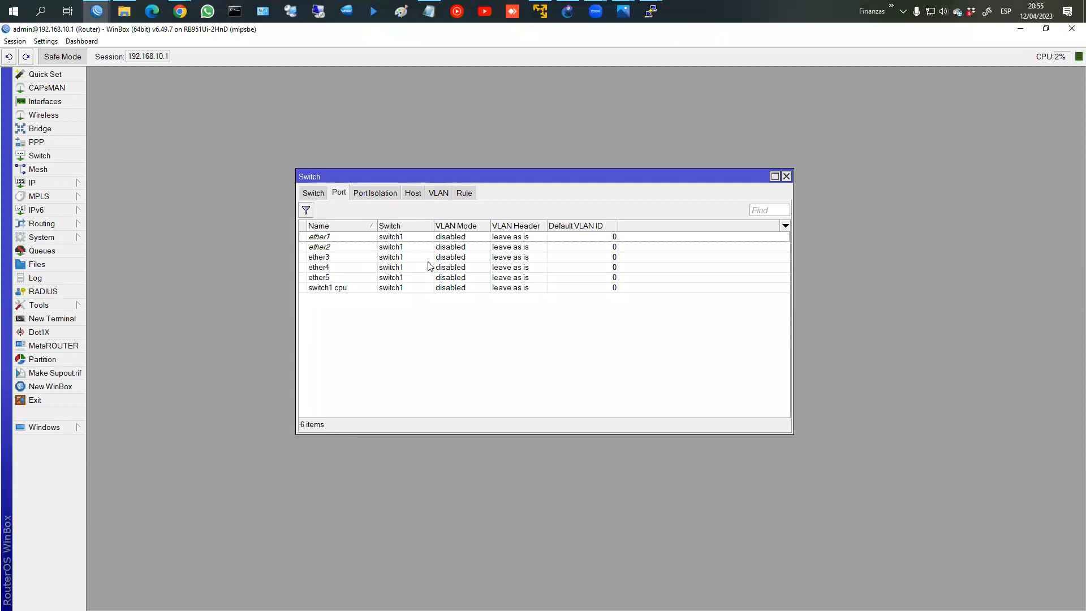
pyautogui.click(357, 259)
pyautogui.doubleClick(357, 259)
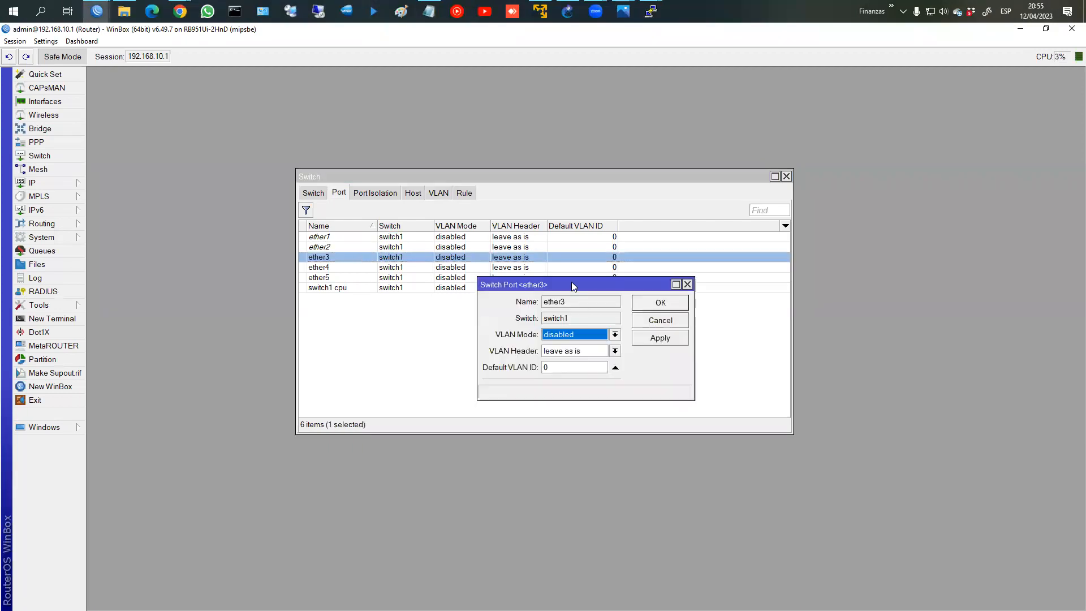
pyautogui.moveTo(572, 284); pyautogui.dragTo(574, 213)
pyautogui.click(564, 262)
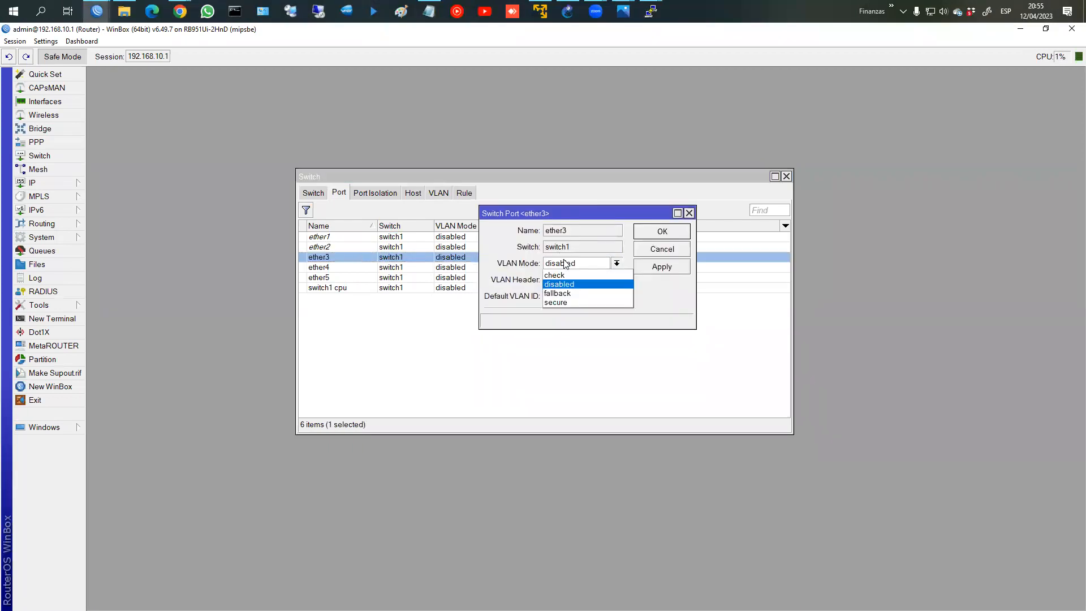
pyautogui.click(565, 304)
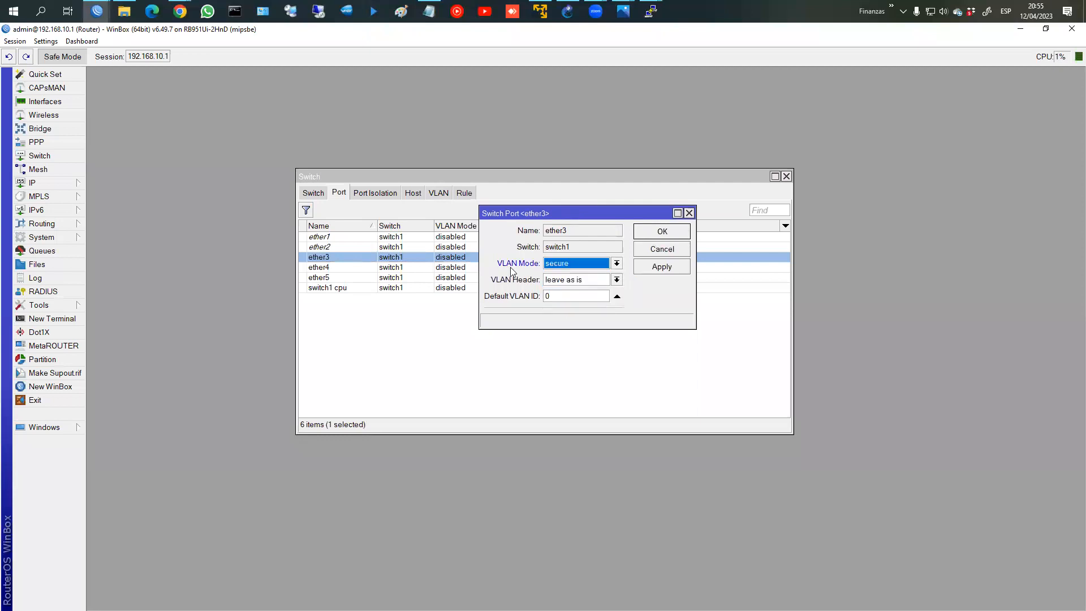
pyautogui.click(565, 283)
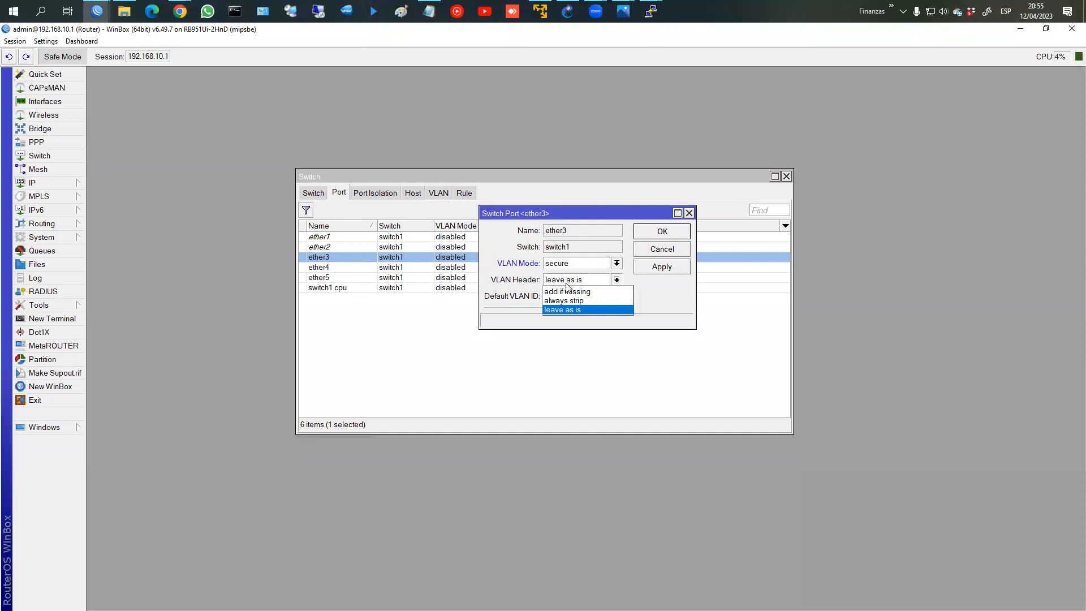
pyautogui.click(569, 302)
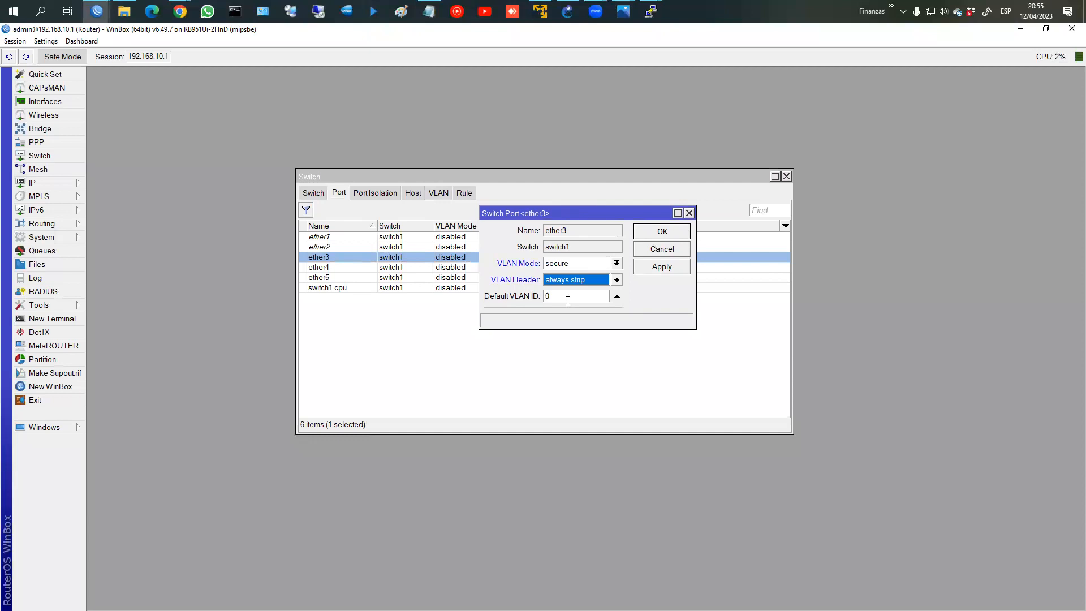
pyautogui.click(549, 298)
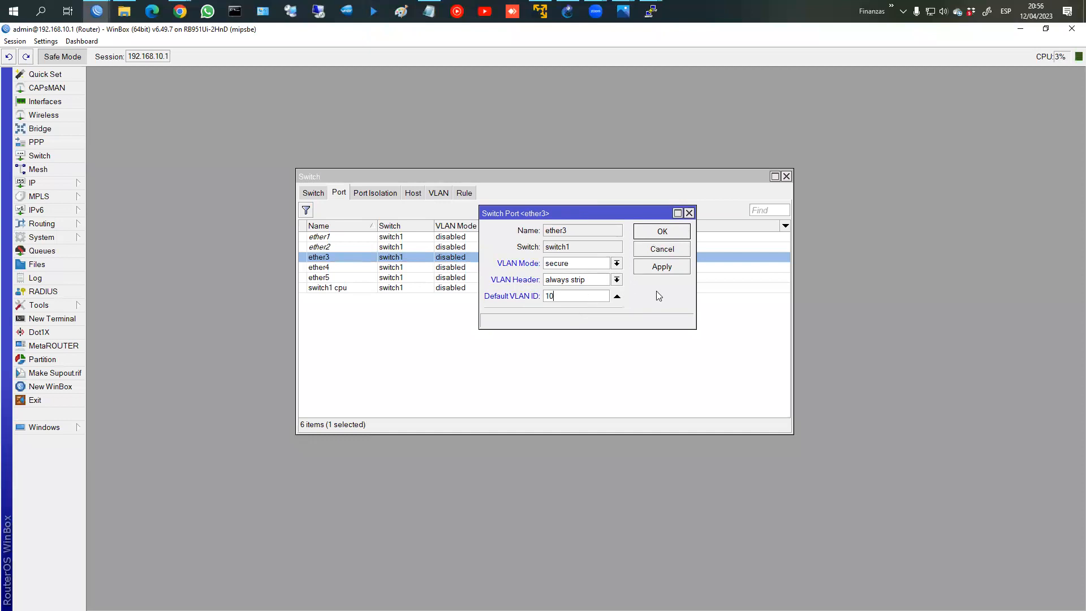
pyautogui.moveTo(660, 330); pyautogui.dragTo(658, 375)
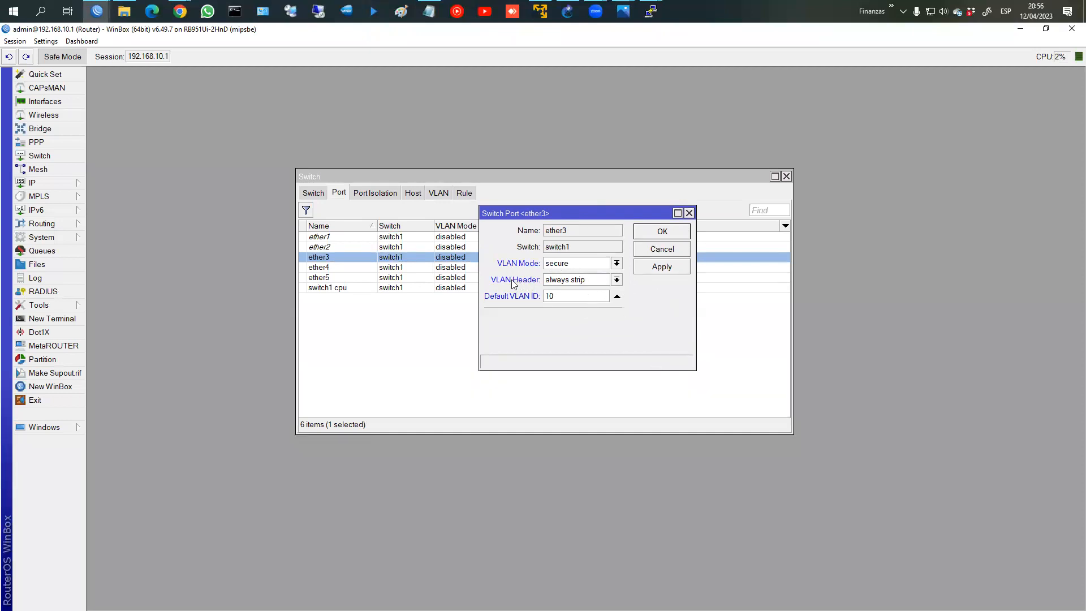
pyautogui.click(588, 287)
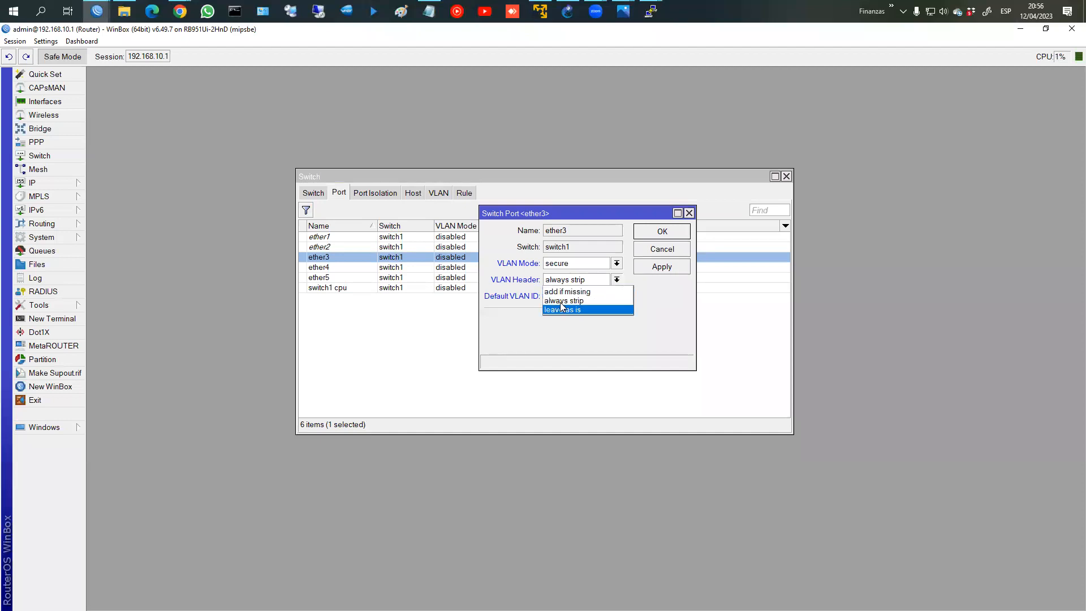
pyautogui.click(592, 326)
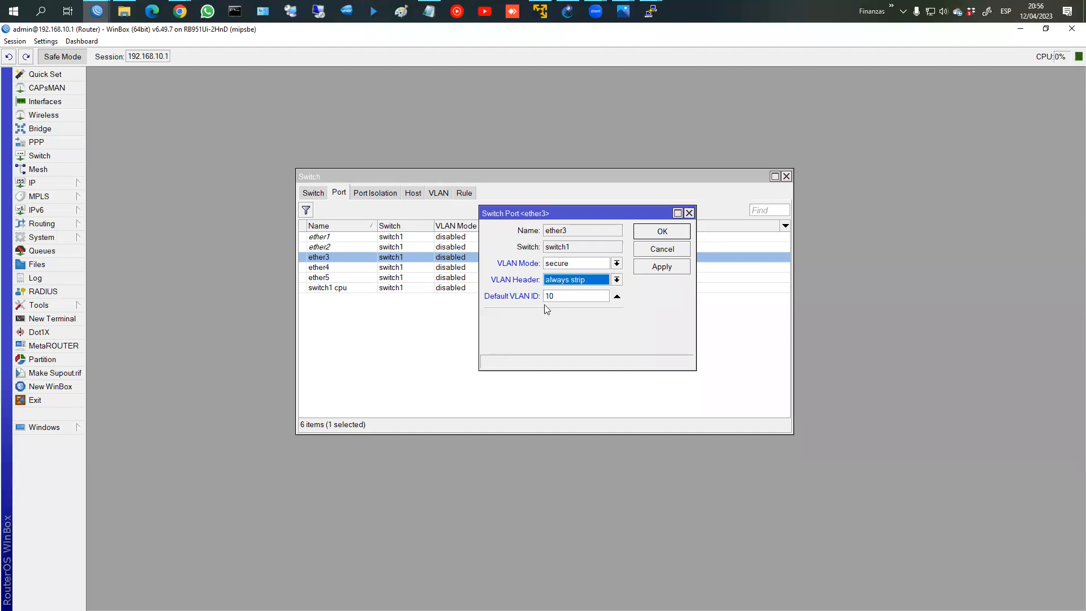
pyautogui.click(662, 233)
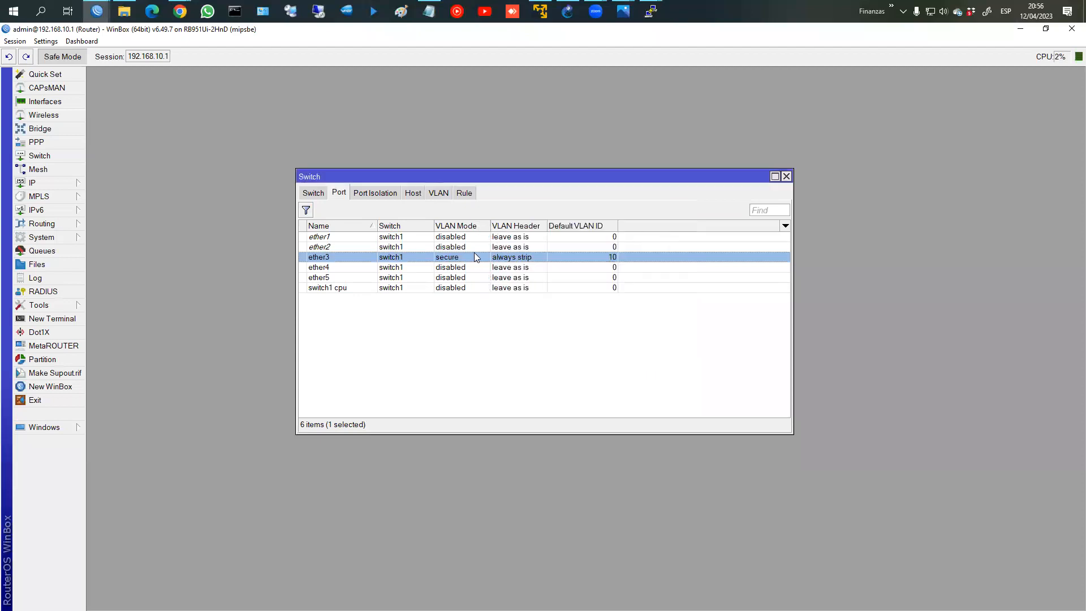
# Step: Set ether4 to secure VLAN mode, always strip headers and default VLAN ID 20, and save
pyautogui.doubleClick(424, 267)
pyautogui.click(569, 266)
pyautogui.click(566, 304)
pyautogui.click(566, 283)
pyautogui.click(566, 301)
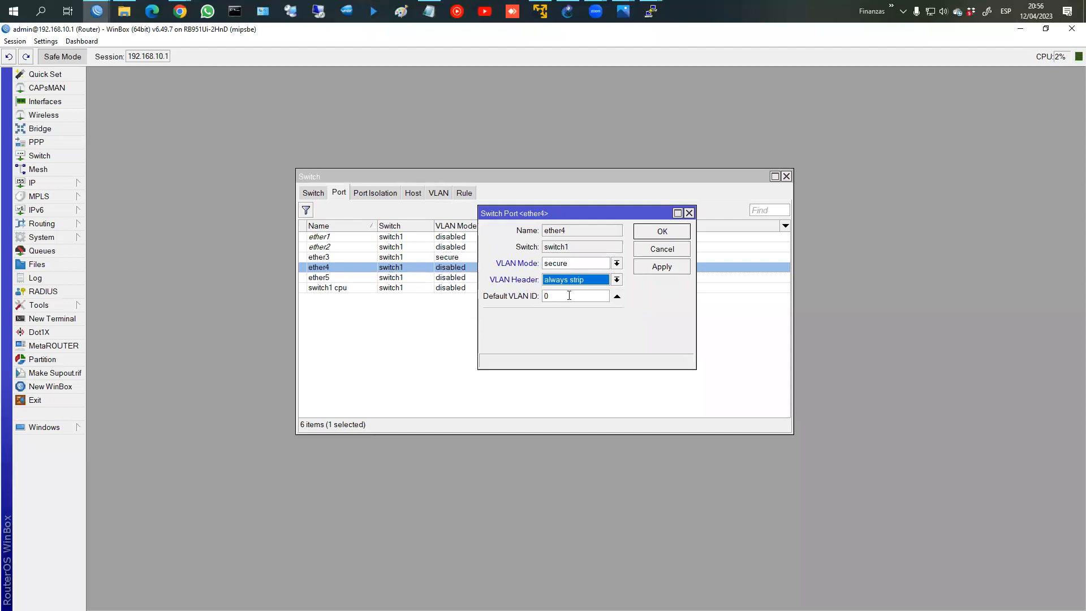
pyautogui.click(568, 296)
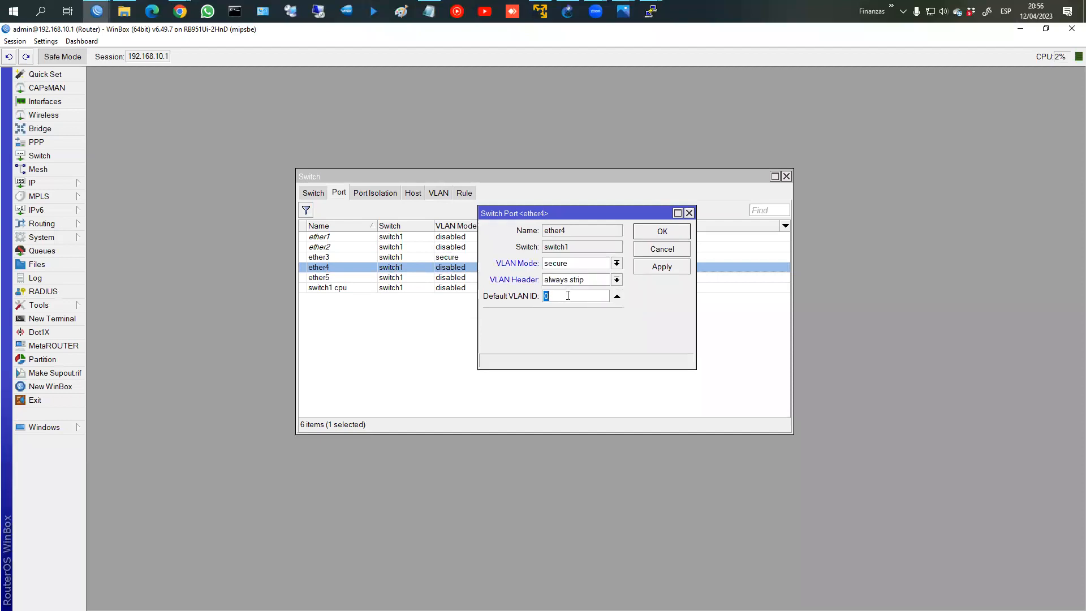
pyautogui.write('20')
pyautogui.click(660, 237)
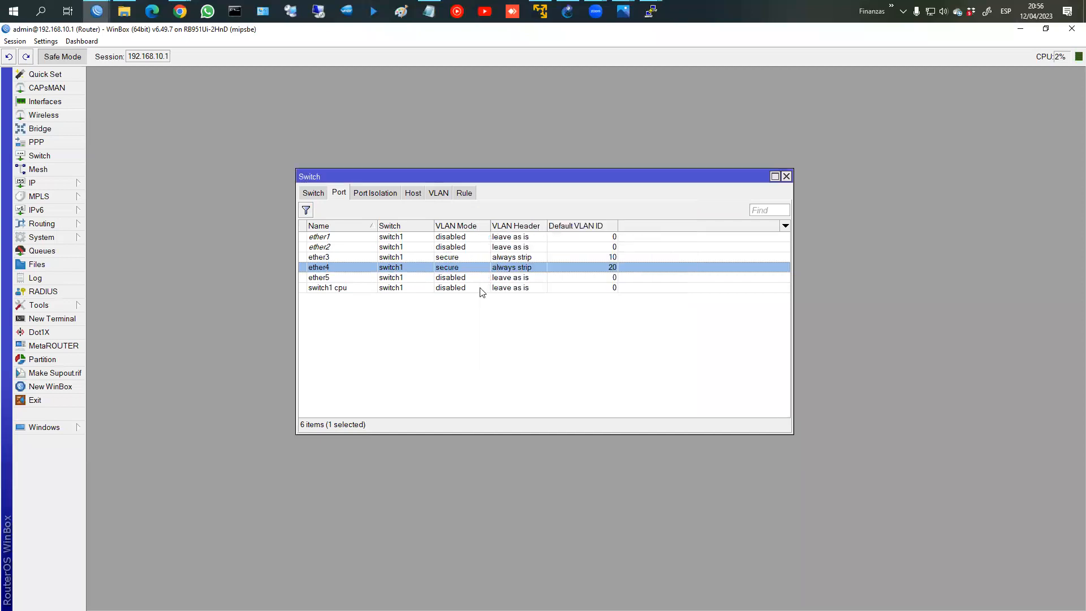
pyautogui.doubleClick(411, 247)
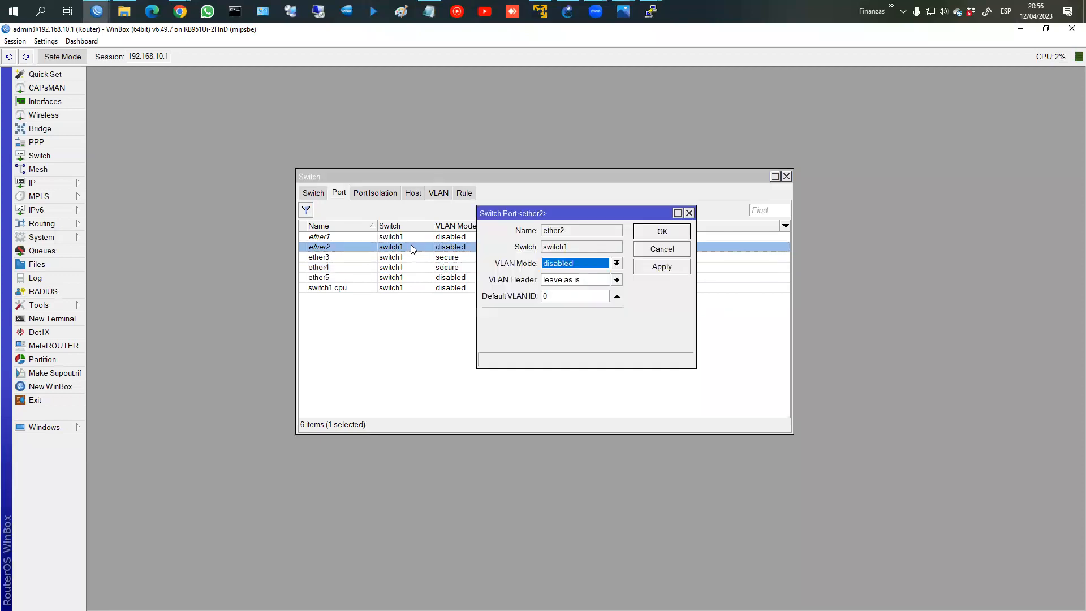
# Step: Reconnect to the router at 192.168.10.1, skip the password change, and cancel the ether2 dialog
pyautogui.click(593, 265)
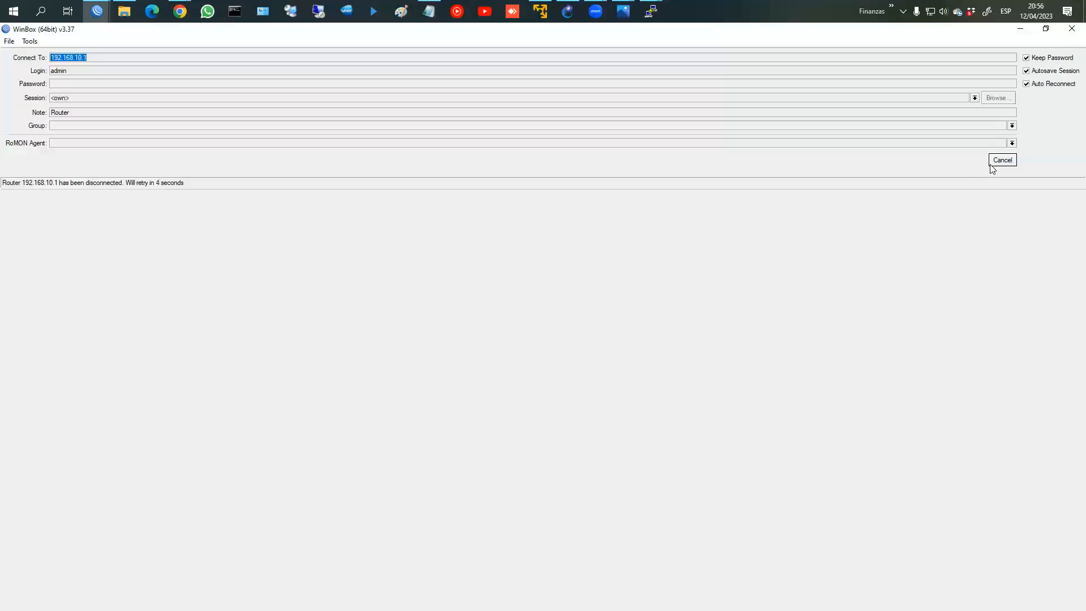
pyautogui.click(998, 160)
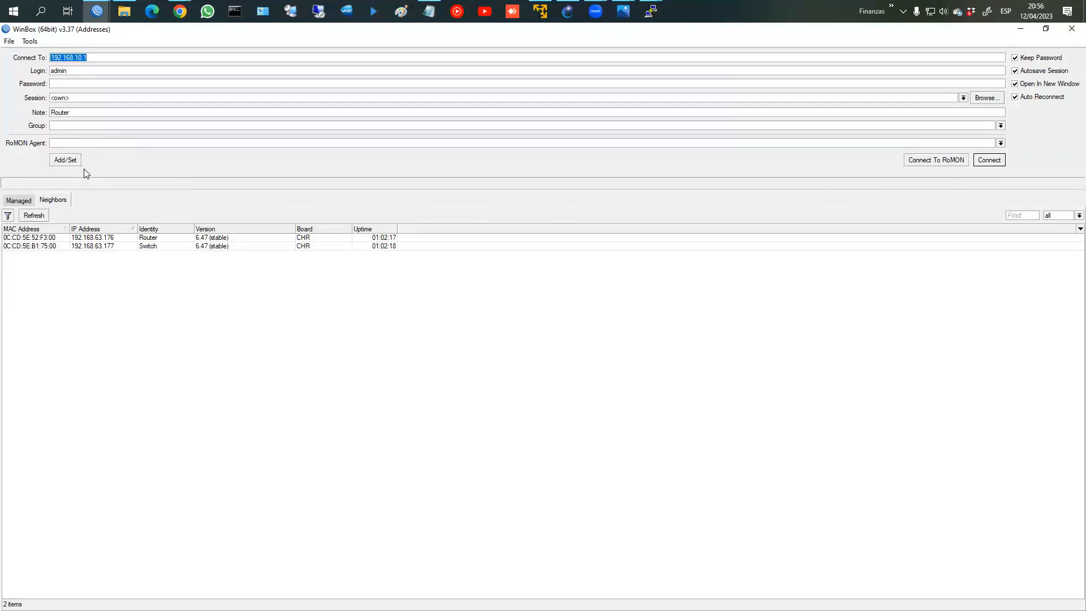
pyautogui.click(989, 162)
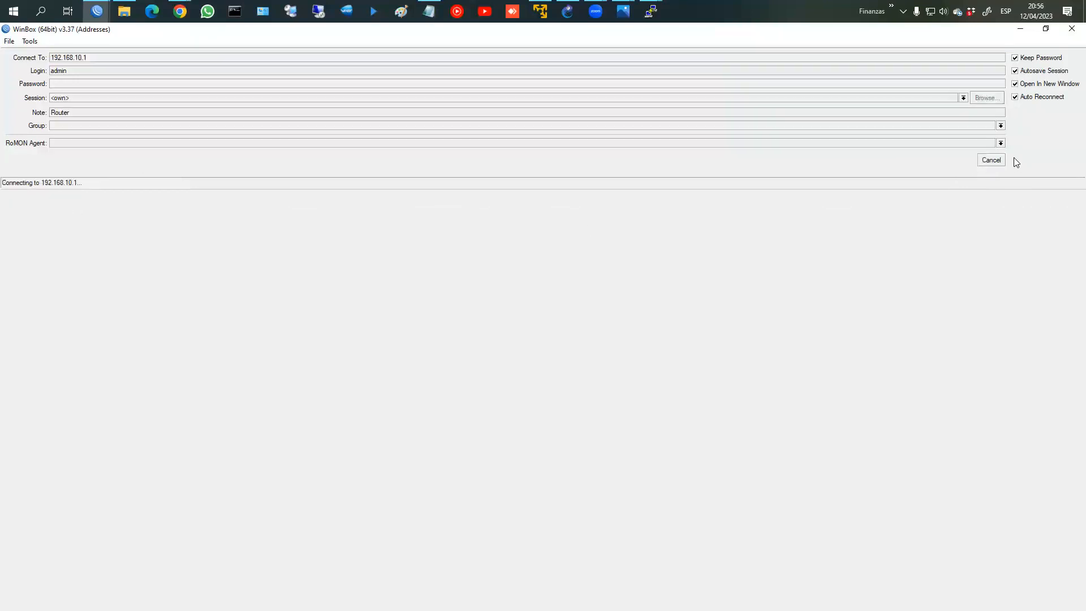
pyautogui.click(1000, 164)
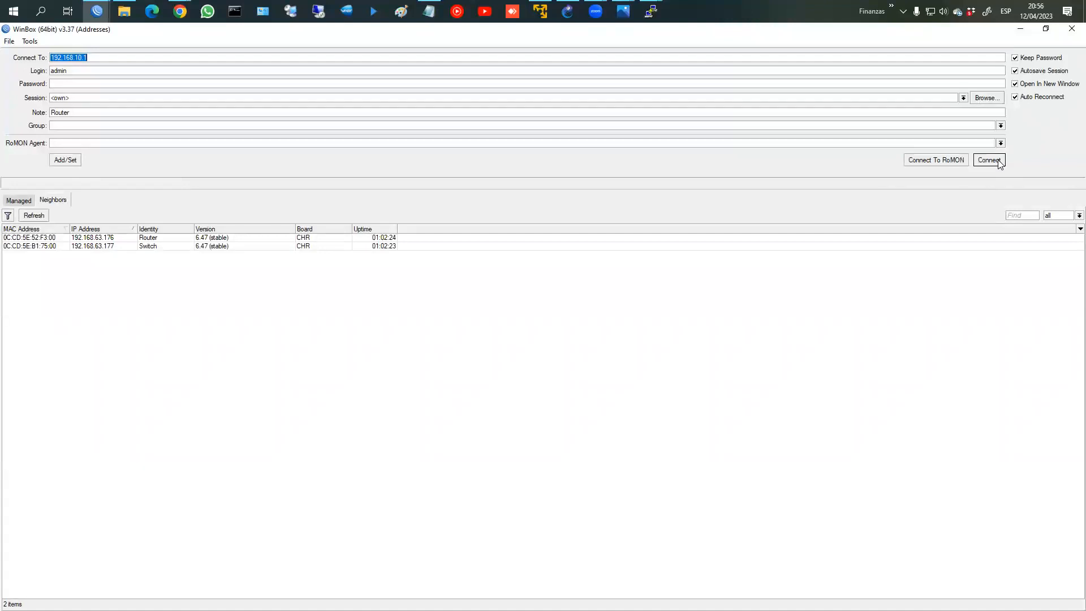
pyautogui.click(999, 163)
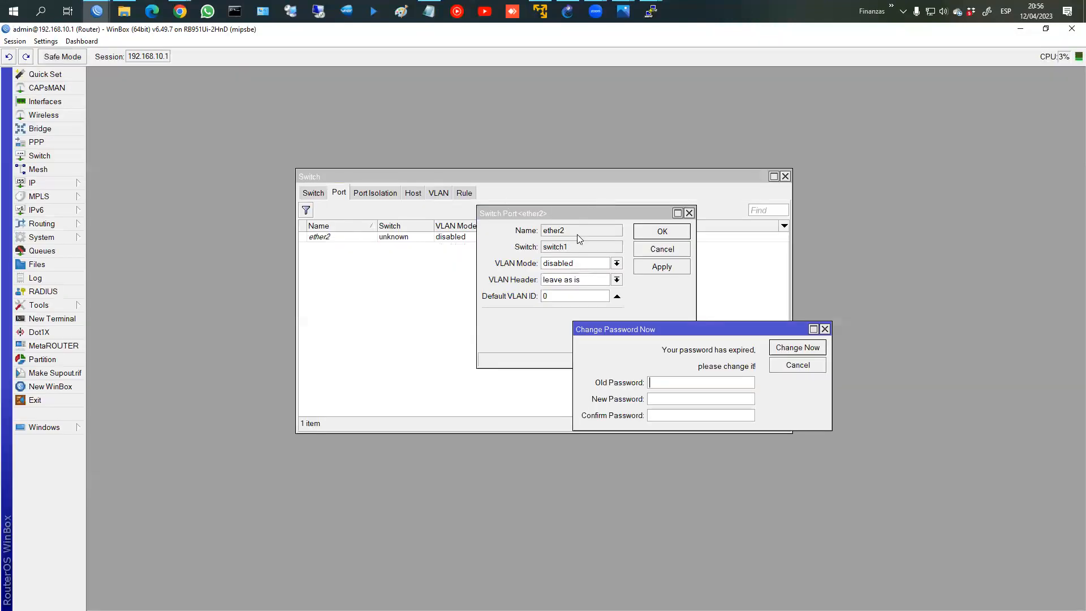
pyautogui.click(795, 368)
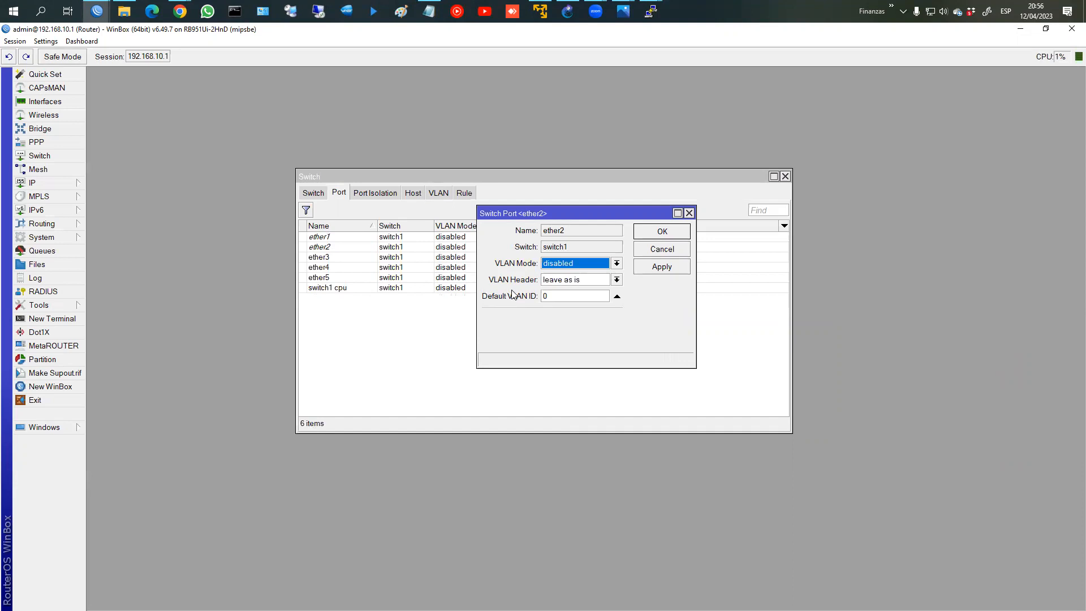
pyautogui.click(670, 250)
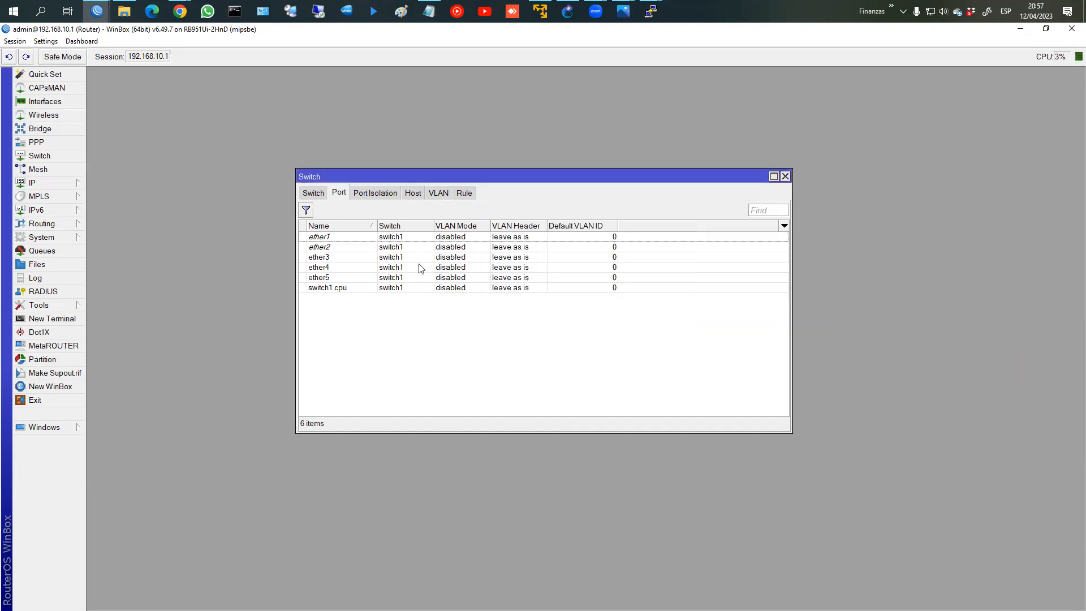
pyautogui.click(357, 269)
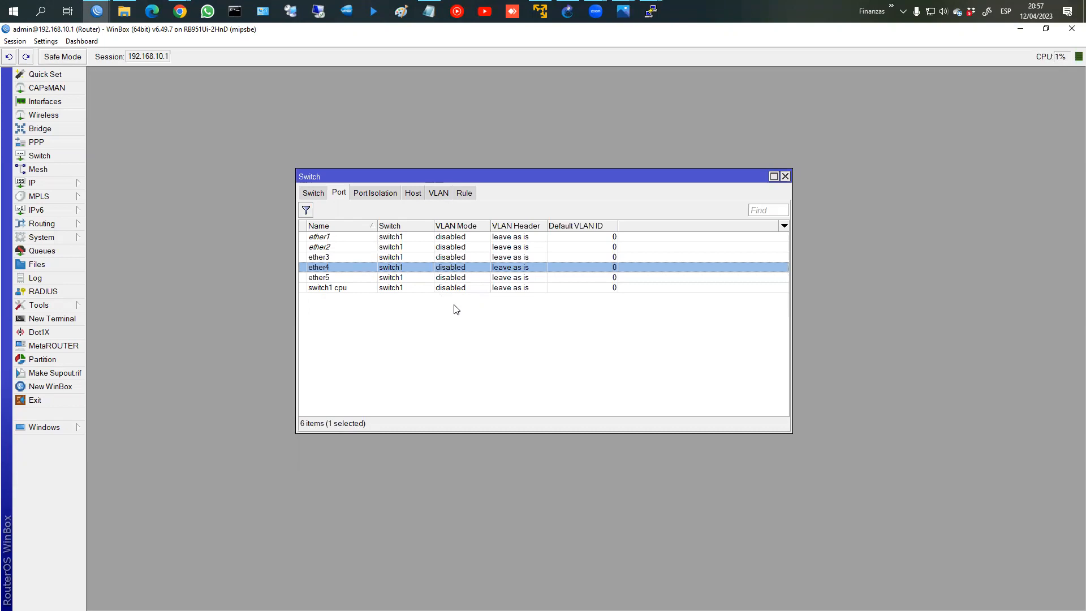
pyautogui.click(355, 259)
pyautogui.click(364, 269)
pyautogui.click(373, 259)
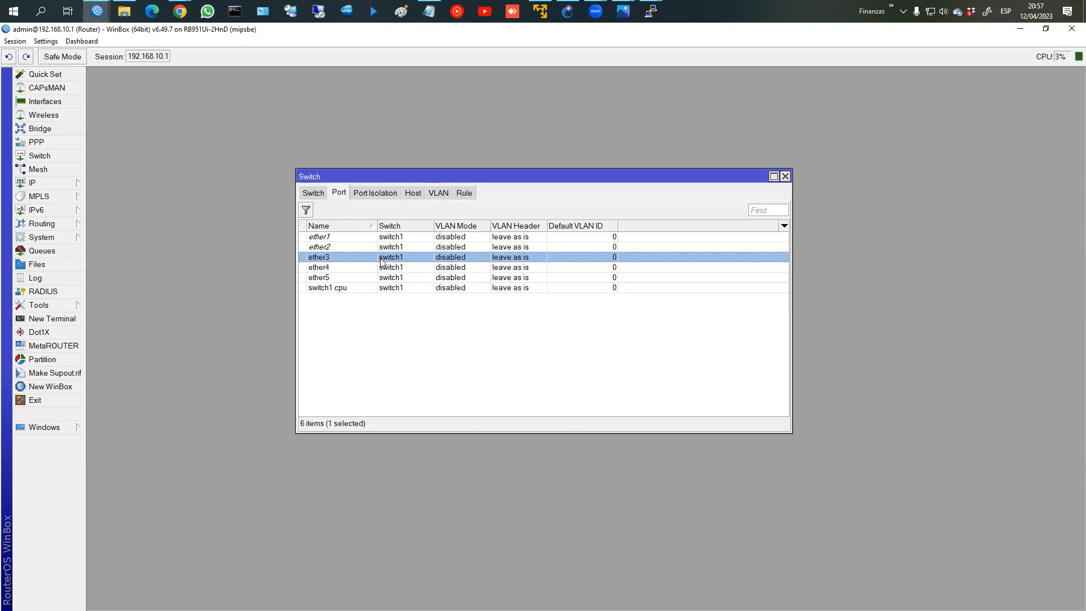
pyautogui.doubleClick(381, 262)
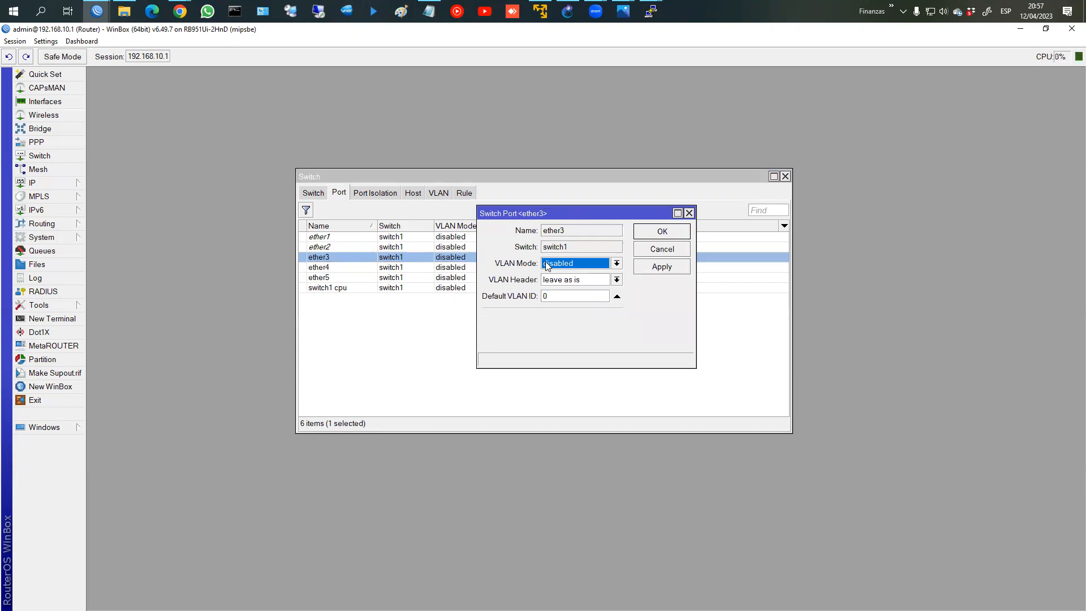
pyautogui.click(651, 11)
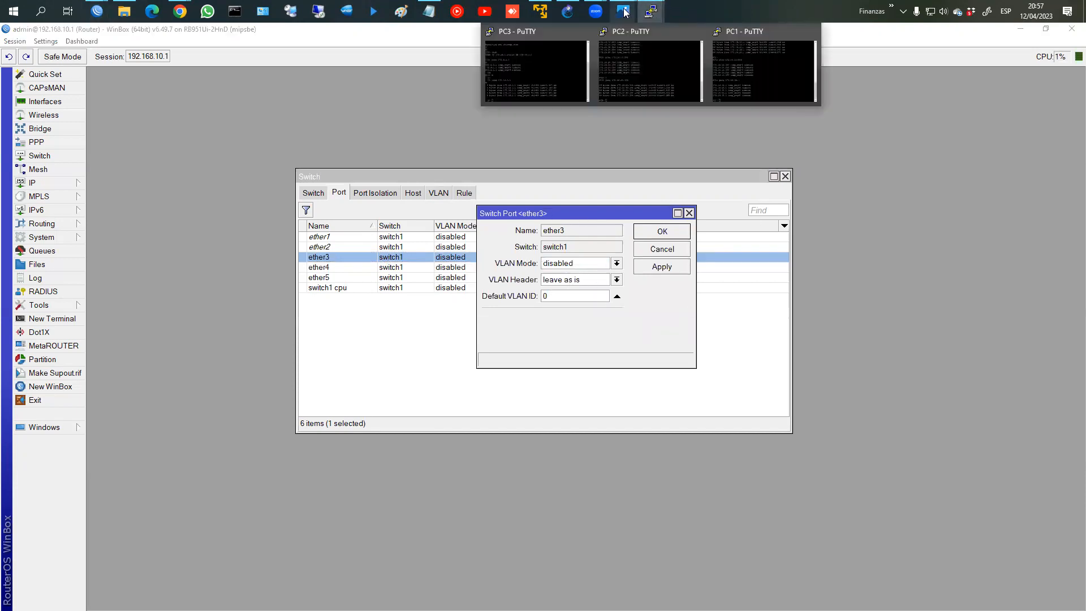
pyautogui.moveTo(624, 11)
pyautogui.click(749, 79)
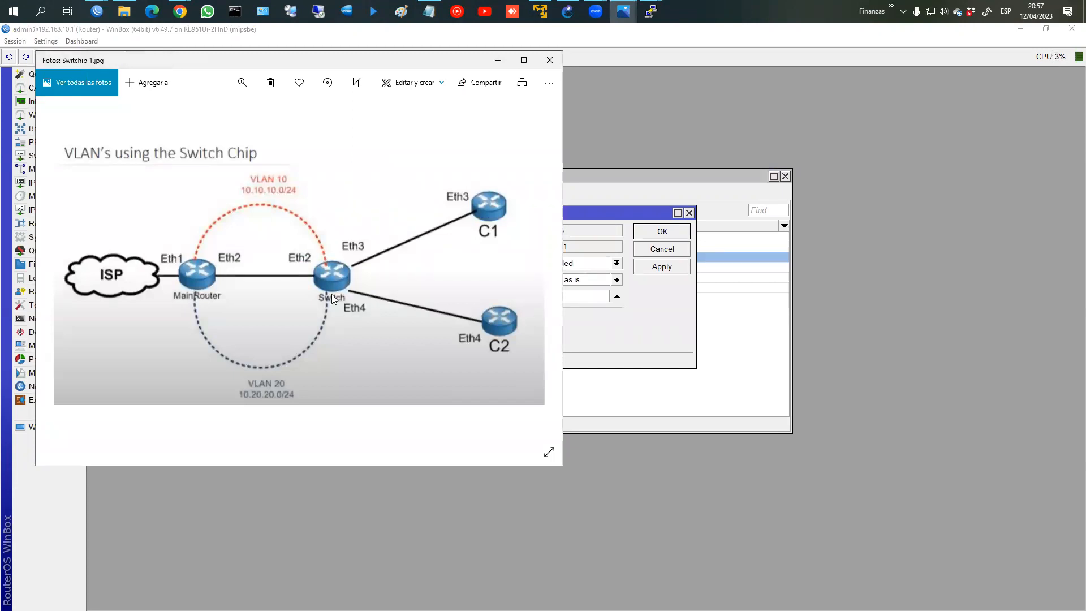
pyautogui.click(498, 60)
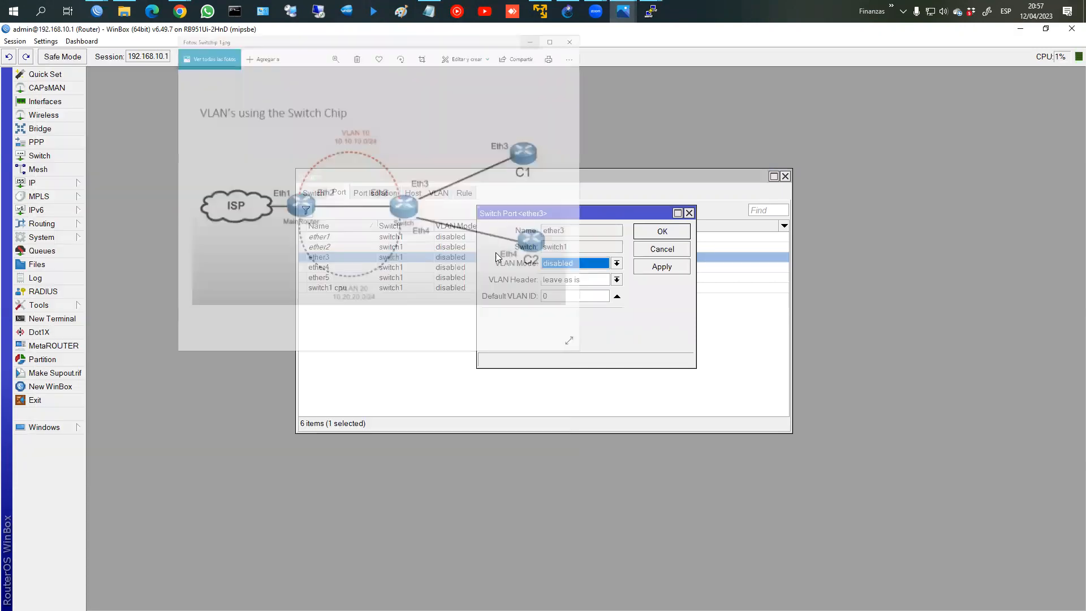
pyautogui.click(555, 266)
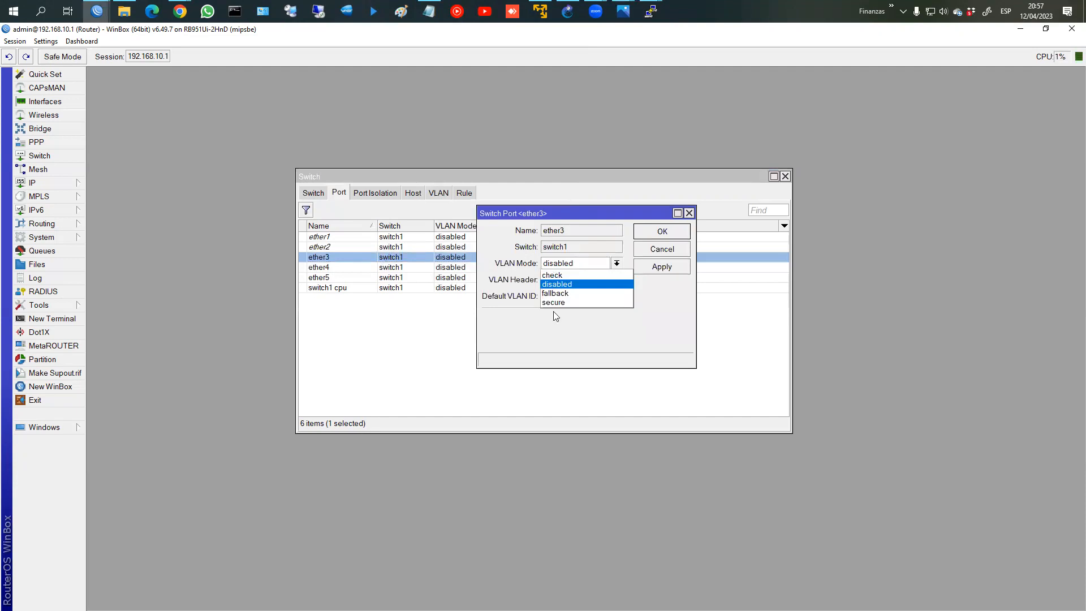
pyautogui.click(554, 303)
pyautogui.click(554, 281)
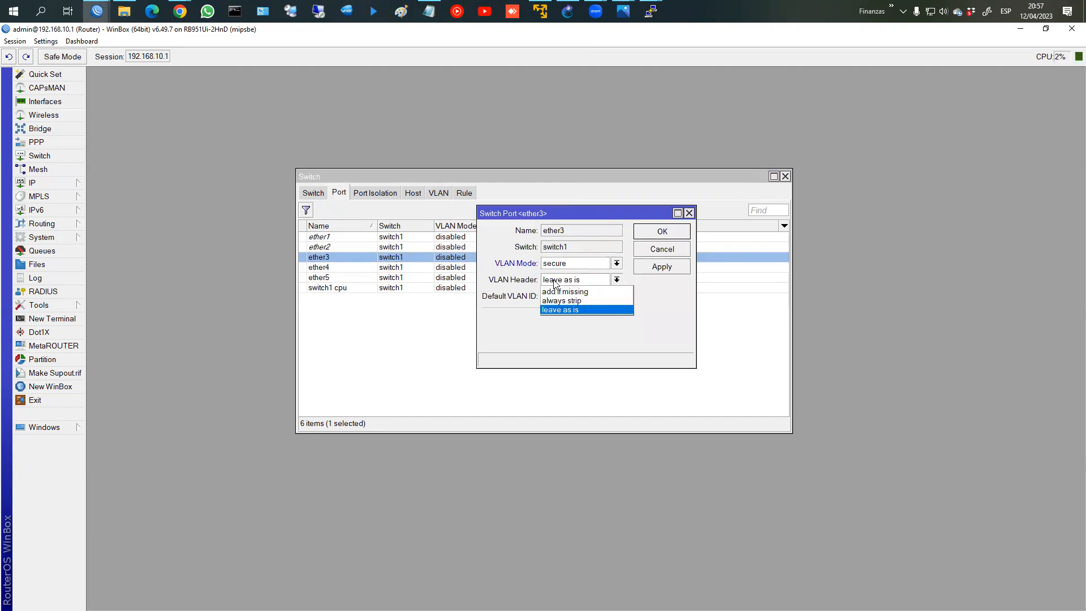
pyautogui.click(556, 300)
pyautogui.click(557, 296)
pyautogui.doubleClick(557, 296)
pyautogui.write('10')
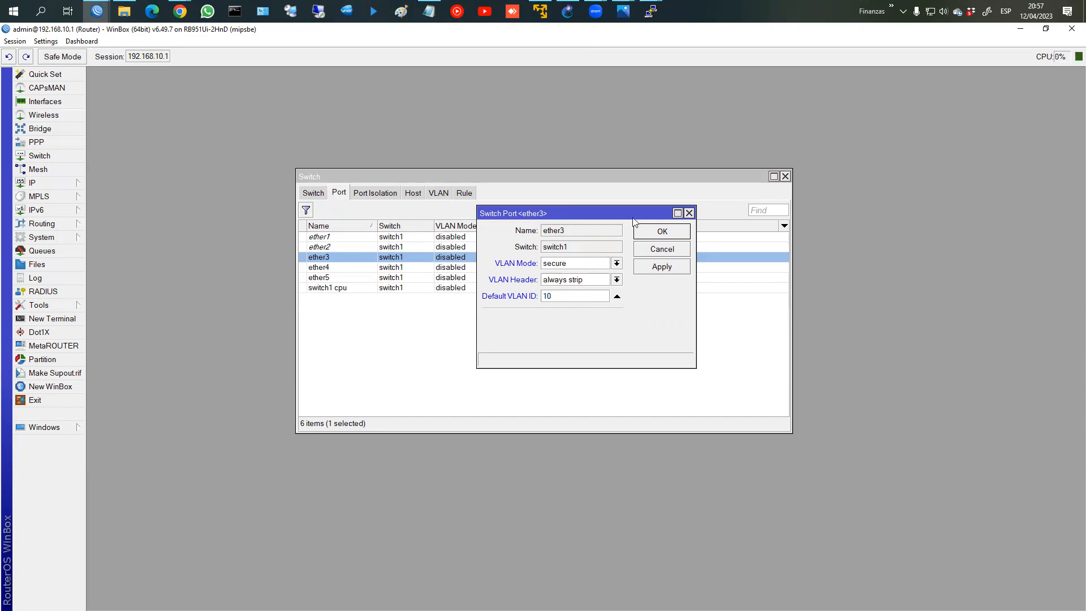
pyautogui.click(662, 249)
pyautogui.doubleClick(417, 268)
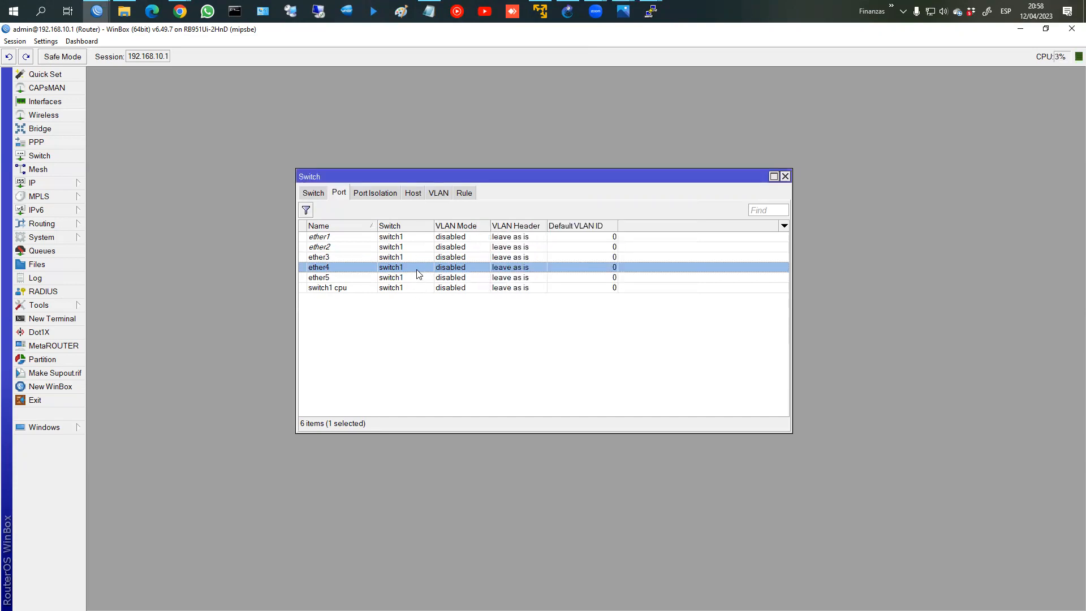
# Step: Reapply secure VLAN mode, always strip headers and default VLAN ID 20 to ether4, and save
pyautogui.click(586, 265)
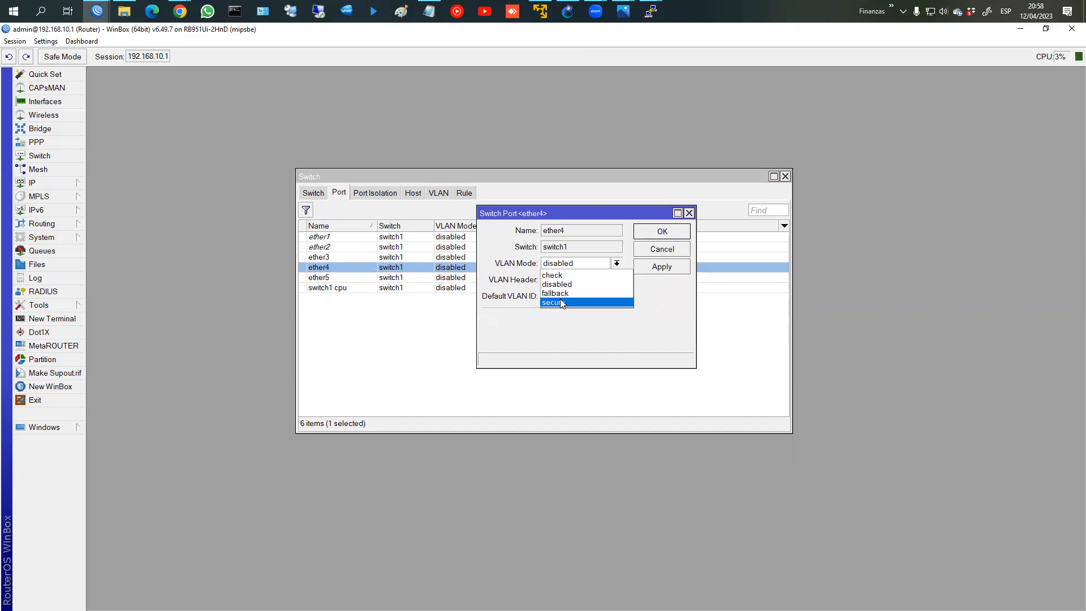
pyautogui.click(560, 299)
pyautogui.click(570, 280)
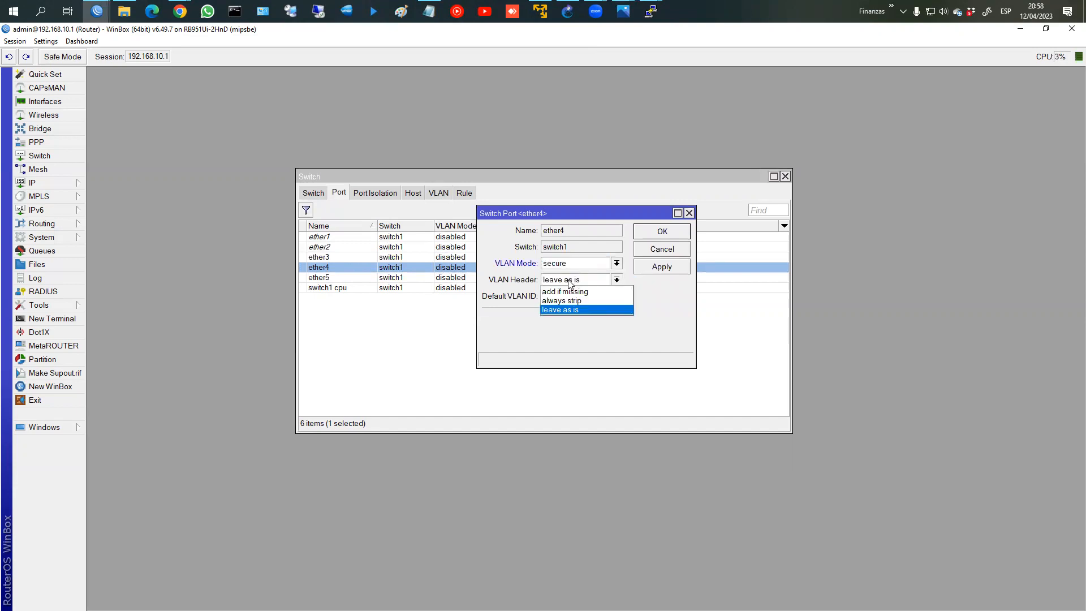
pyautogui.click(565, 301)
pyautogui.click(564, 296)
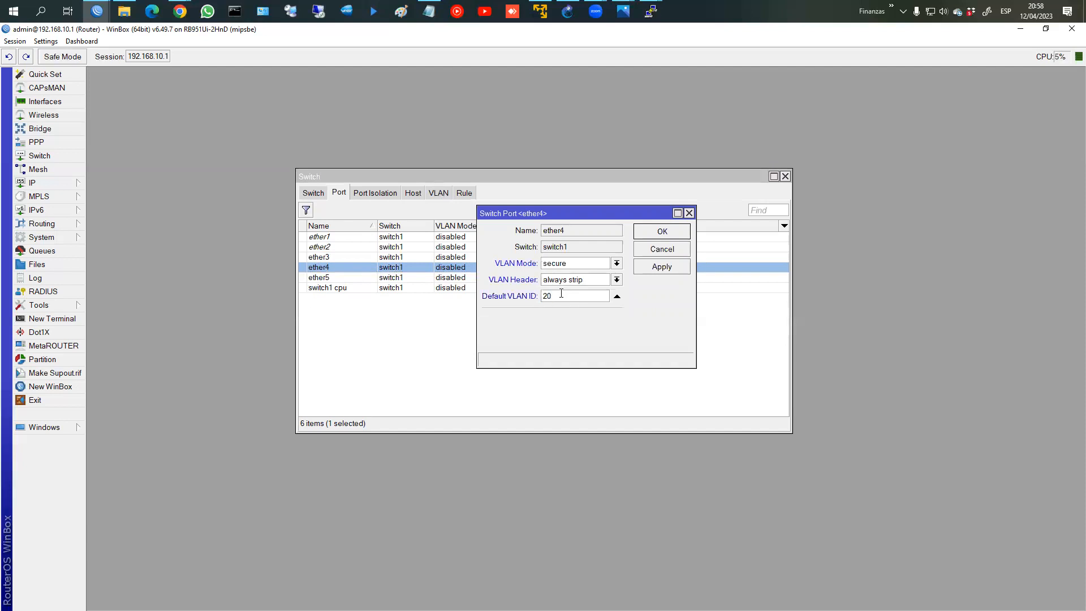
pyautogui.click(662, 231)
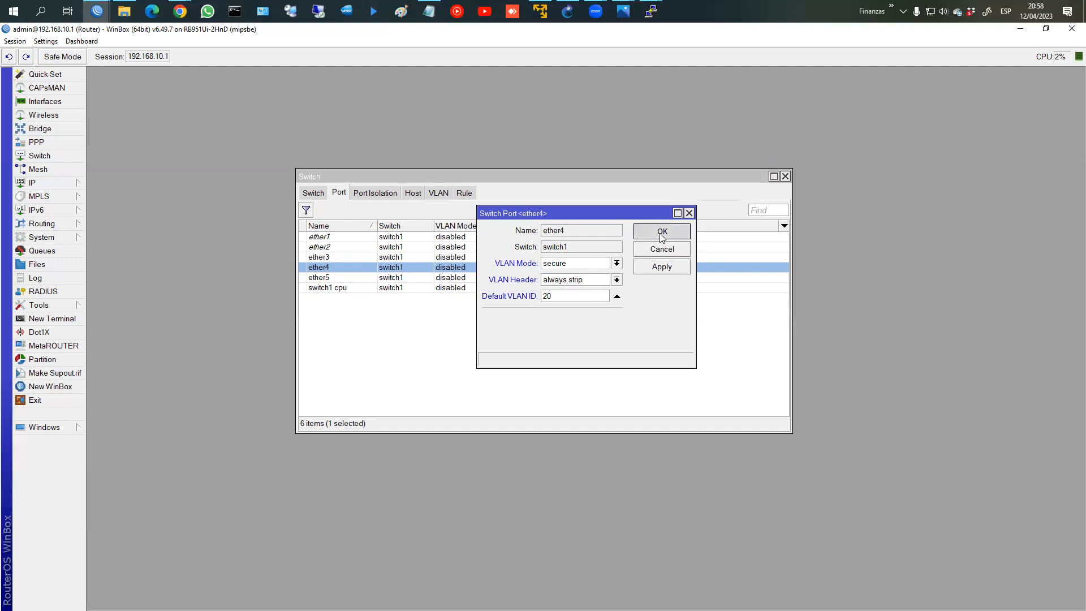
pyautogui.doubleClick(420, 248)
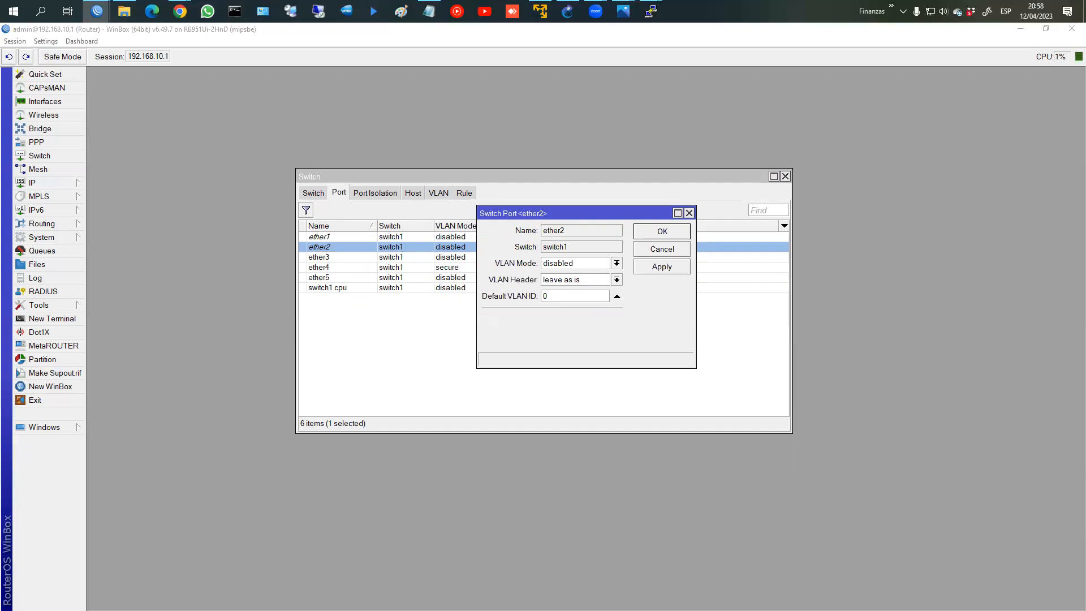
# Step: Try secure mode, add-if-missing headers and default VLAN ID 1 on ether2, then discard the changes
pyautogui.click(565, 265)
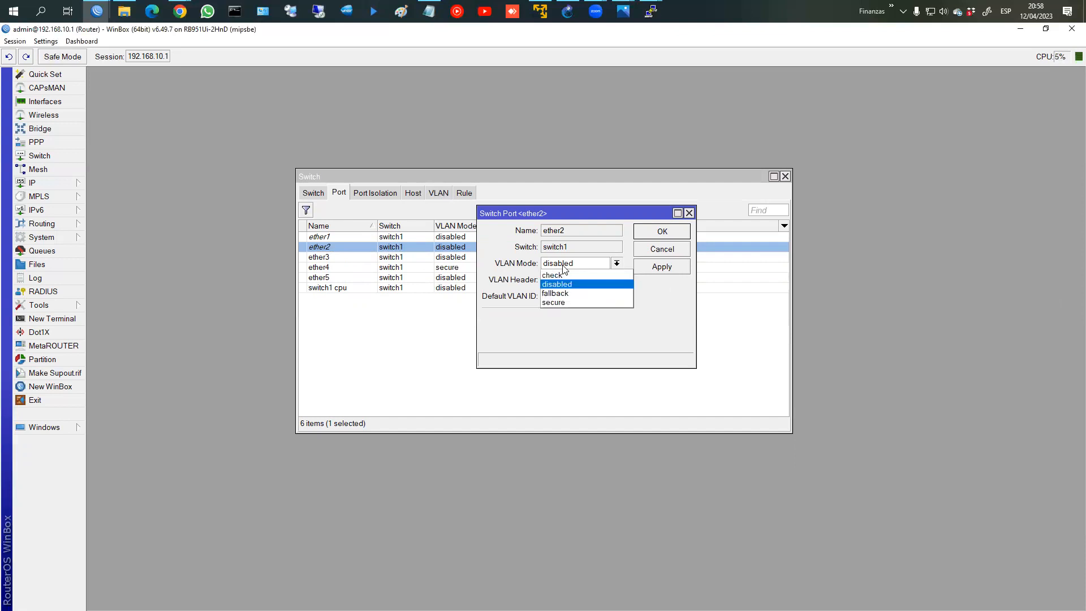
pyautogui.click(556, 303)
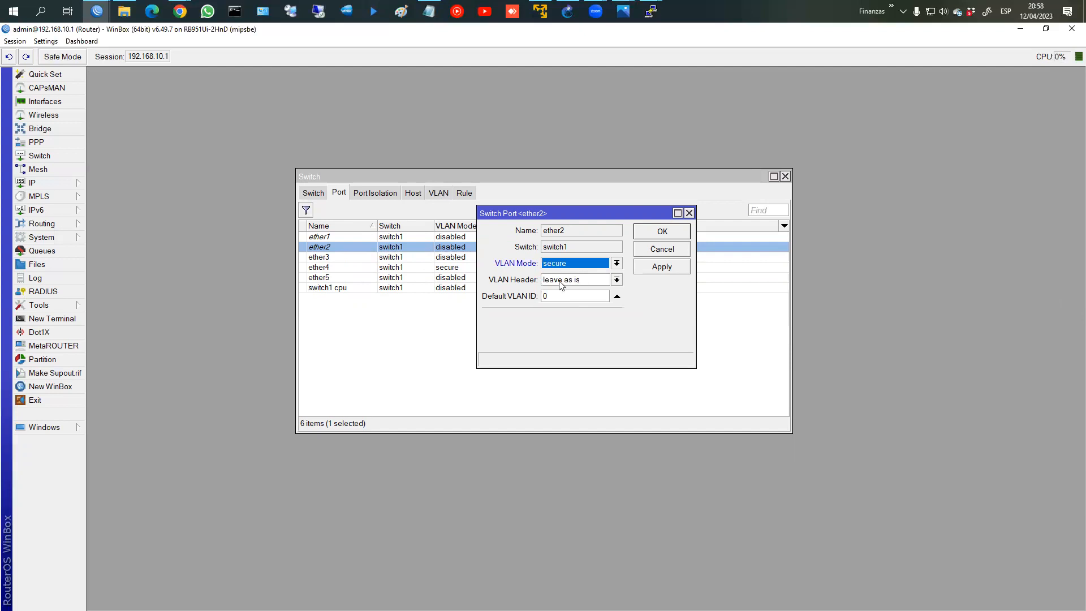
pyautogui.click(560, 281)
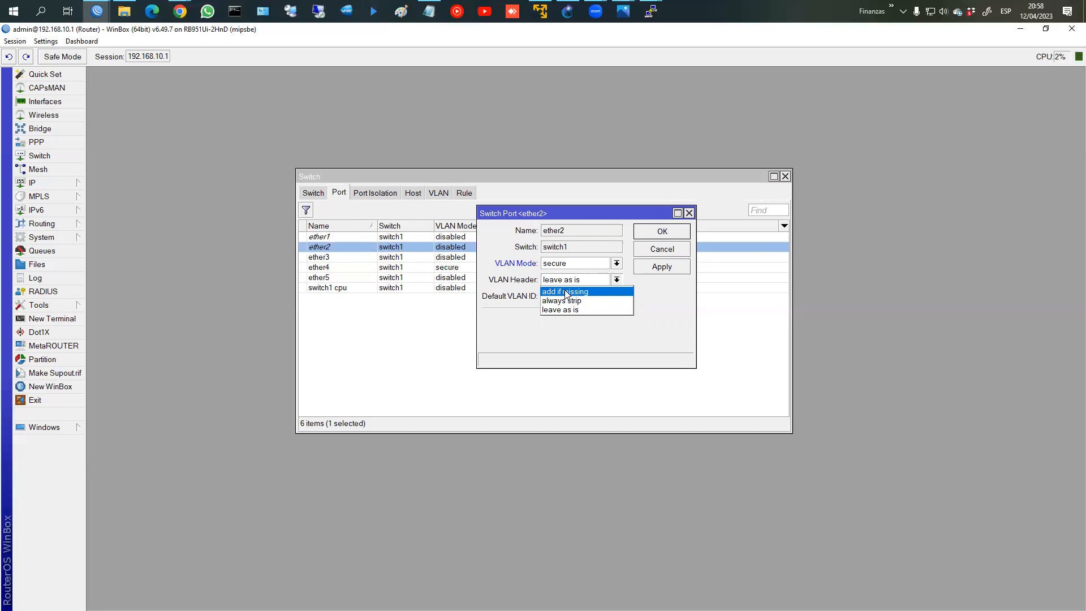
pyautogui.click(563, 301)
pyautogui.click(569, 280)
pyautogui.click(569, 292)
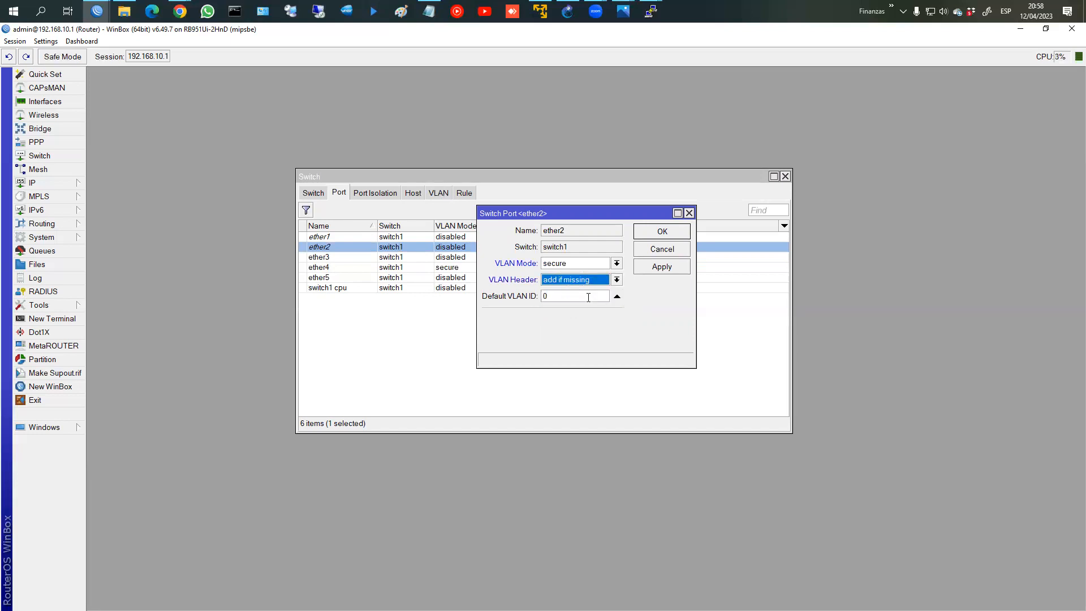
pyautogui.press('Tab')
pyautogui.write('1')
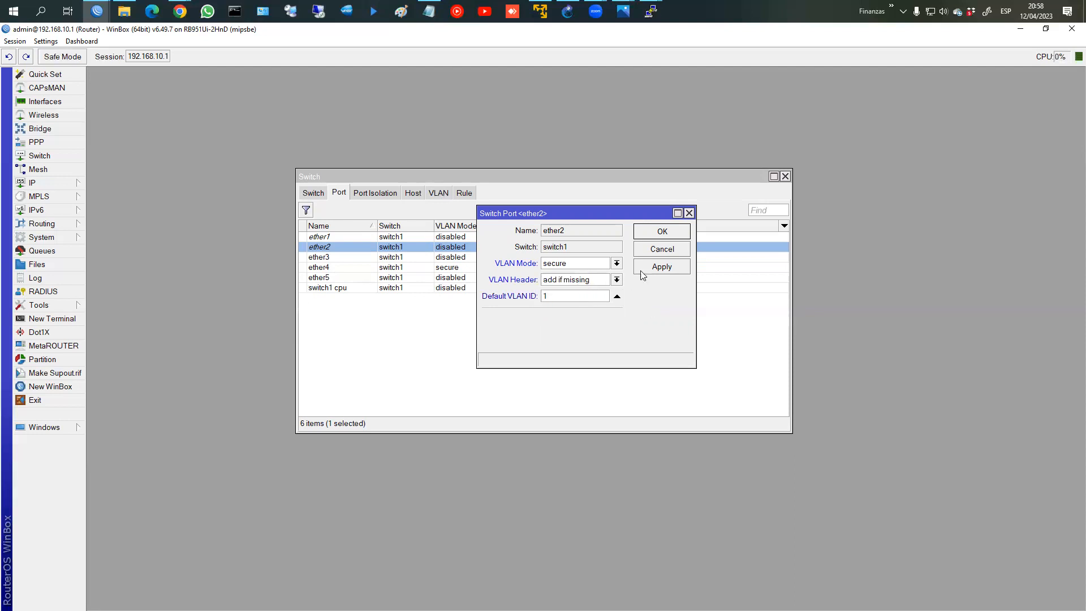
pyautogui.click(668, 250)
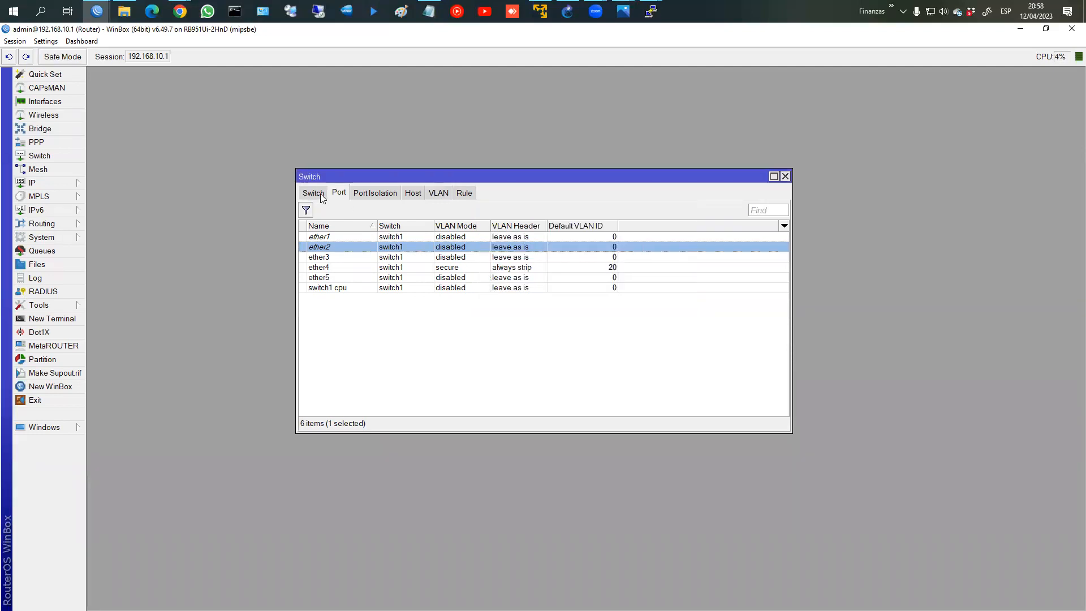
# Step: Review the Port Isolation, Port and Switch overview pages, then close the Switch window
pyautogui.click(379, 193)
pyautogui.click(344, 193)
pyautogui.click(312, 195)
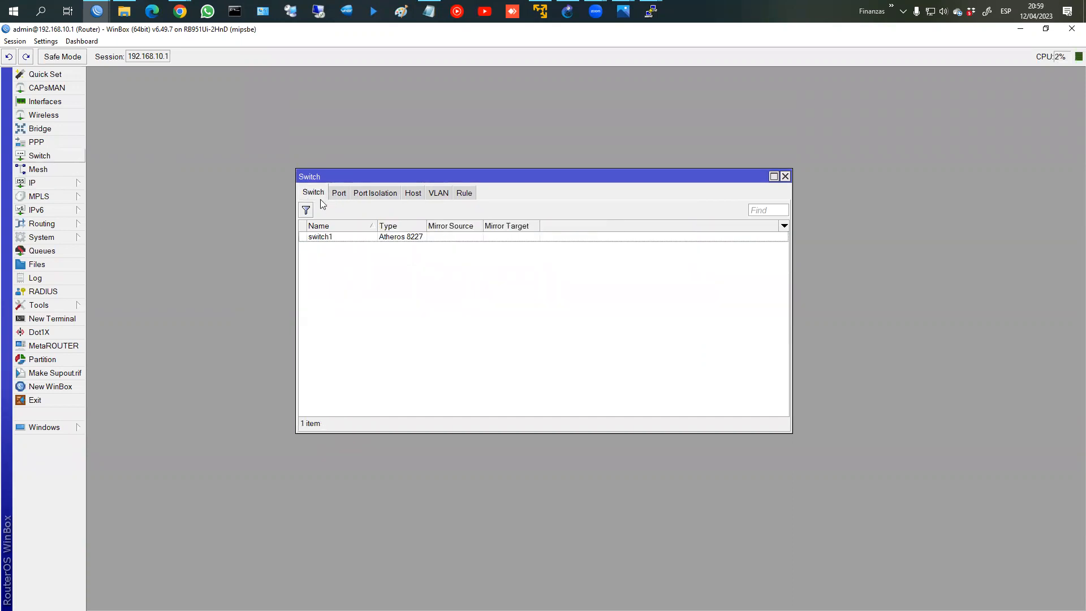
pyautogui.click(785, 177)
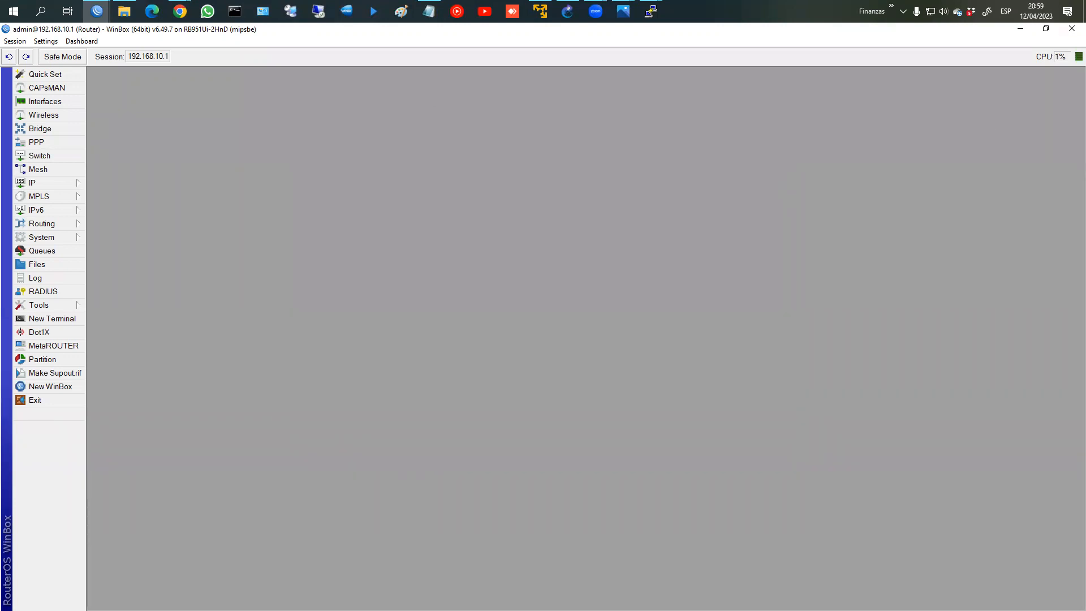